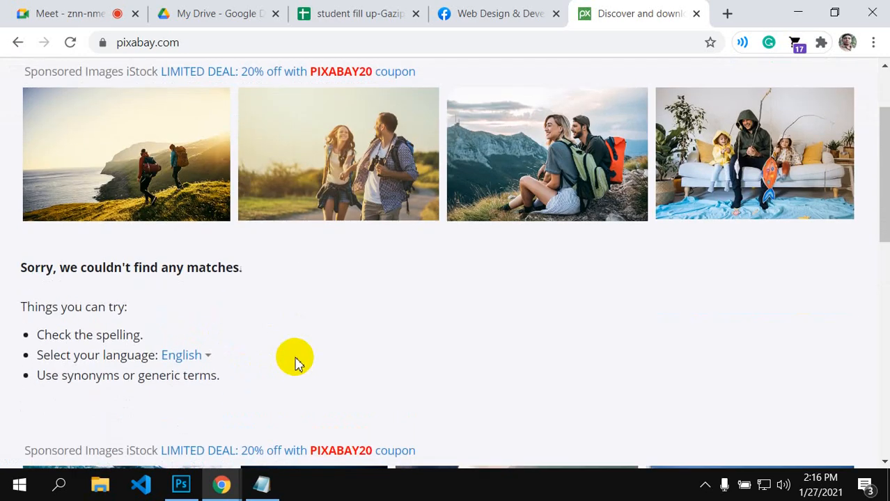
# Step: Filter the Pixabay search results to photos and look through the sponsored images on the results page
pyautogui.scroll(-2, 298, 365)
pyautogui.scroll(-5, 299, 368)
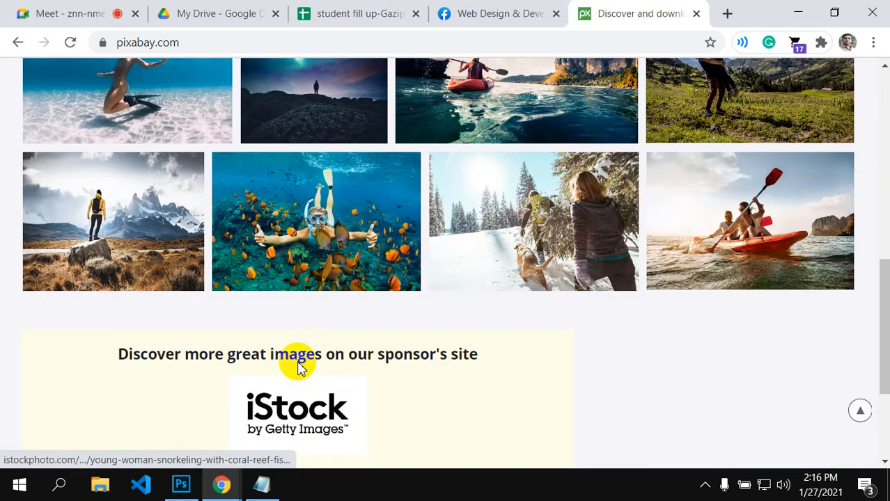
pyautogui.scroll(7, 299, 369)
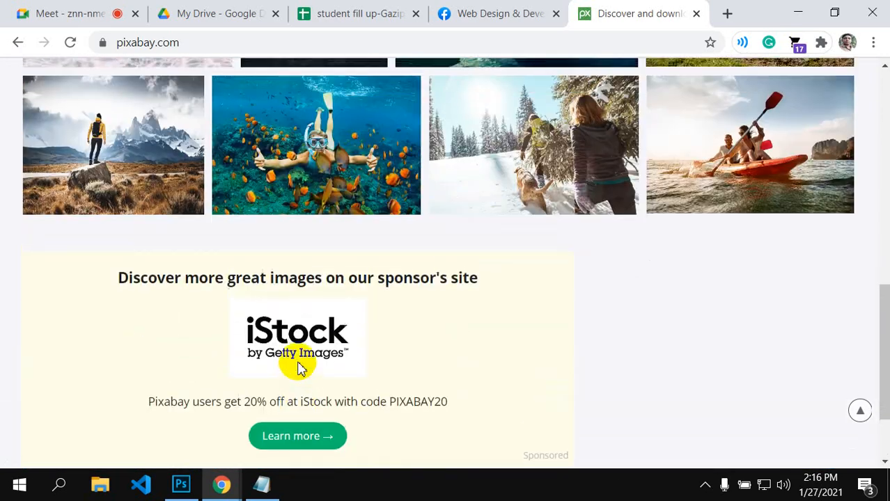
pyautogui.scroll(4, 299, 327)
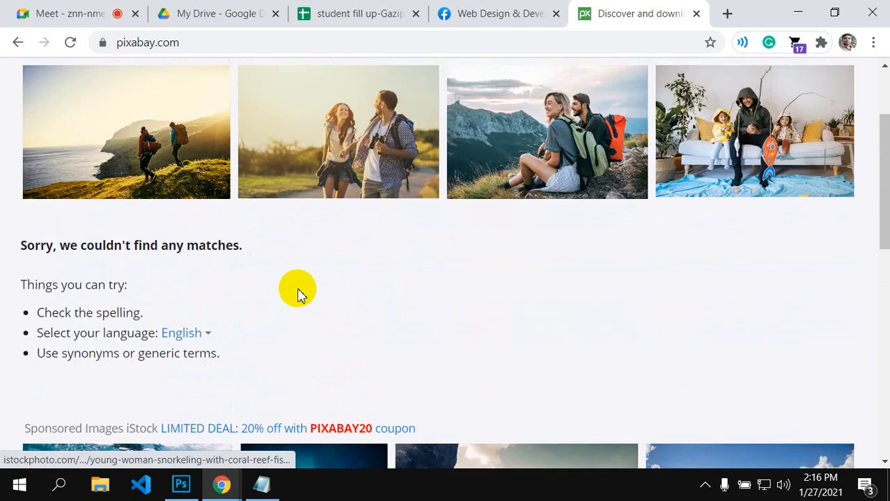
pyautogui.scroll(1, 330, 310)
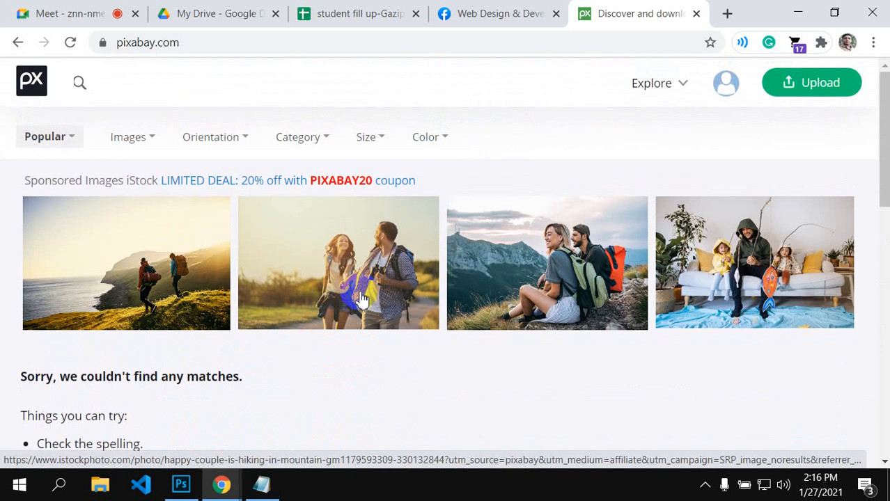
pyautogui.click(120, 139)
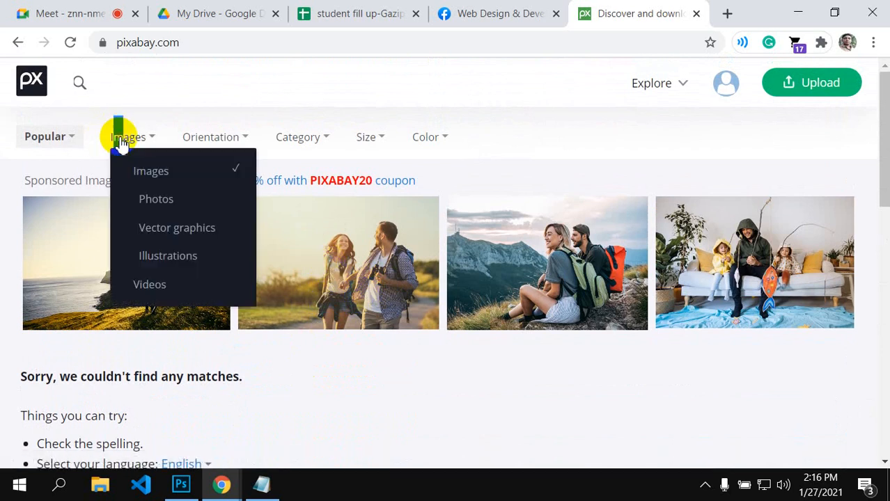
pyautogui.click(150, 199)
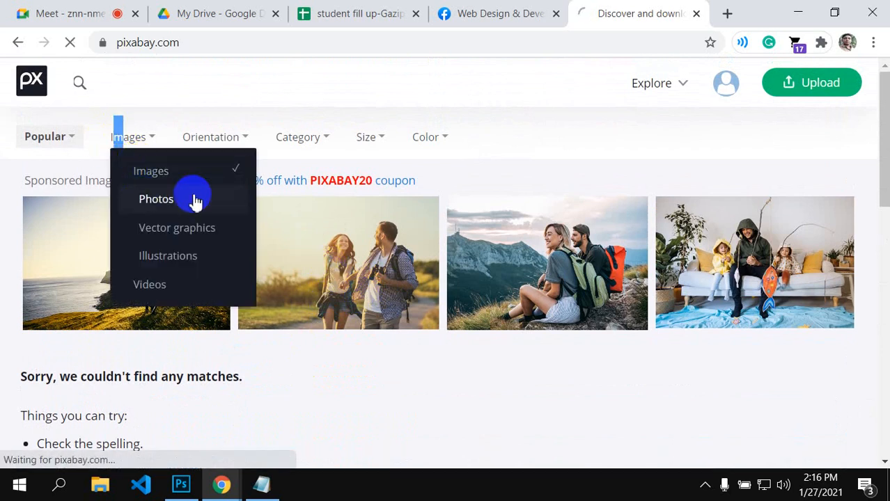
pyautogui.scroll(-2, 423, 319)
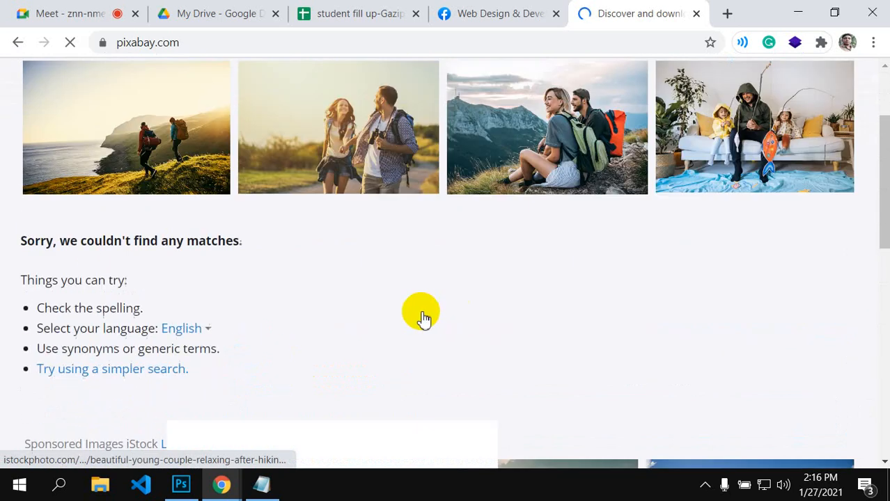
pyautogui.scroll(-7, 404, 318)
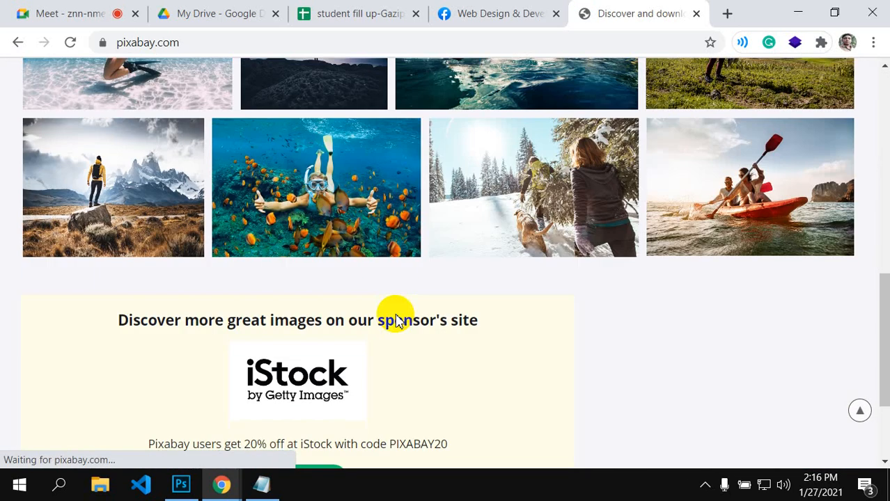
pyautogui.scroll(-1, 395, 320)
pyautogui.scroll(1, 395, 320)
pyautogui.scroll(8, 397, 317)
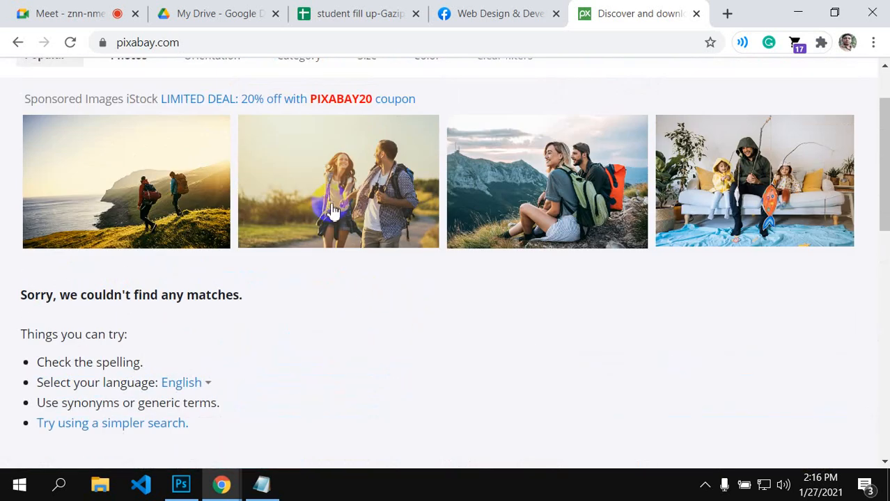
# Step: View the stock photo of the hiking couple on iStock, close its page and minimize the browser
pyautogui.click(332, 209)
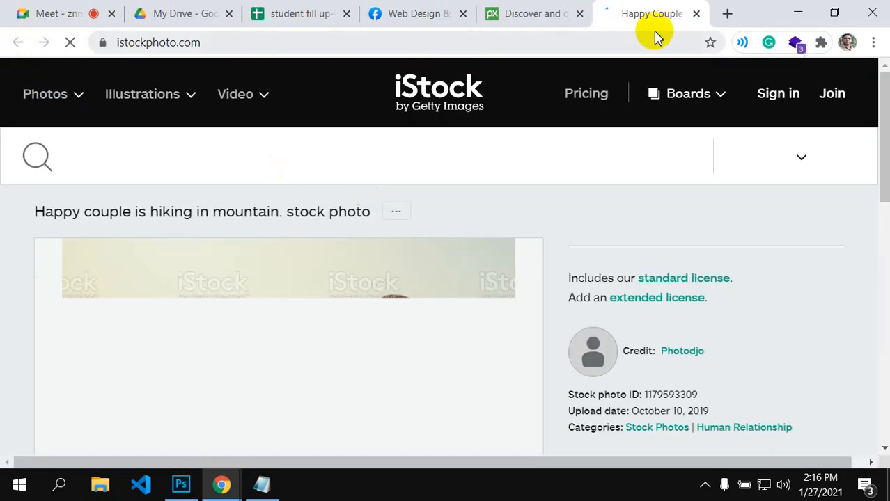
pyautogui.click(697, 14)
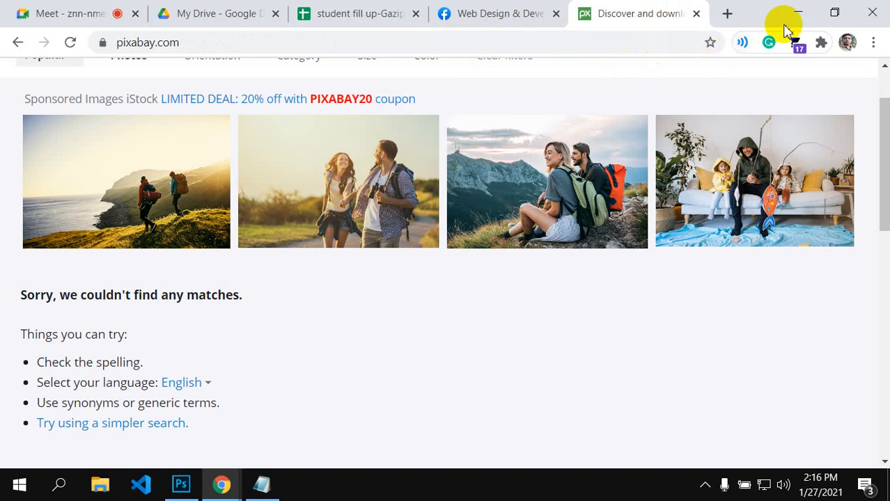
pyautogui.click(797, 13)
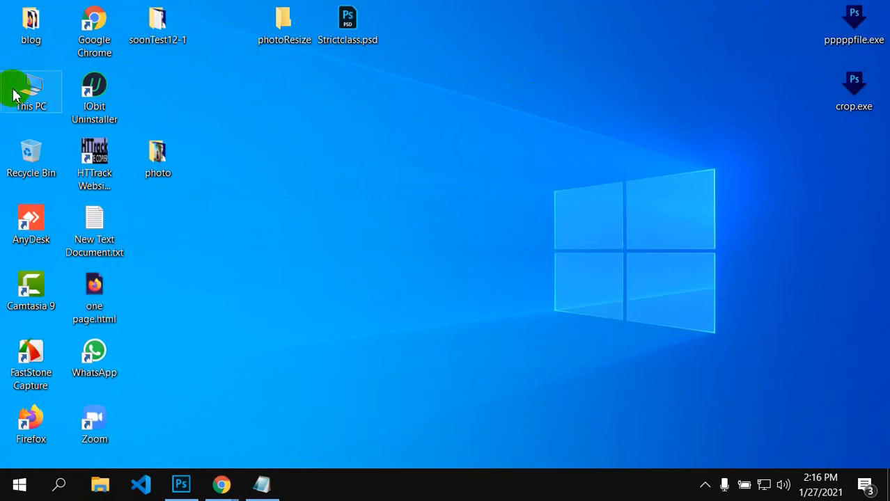
# Step: Copy yesterday's selfie photo of two men from the Downloads folder to the desktop
pyautogui.doubleClick(44, 82)
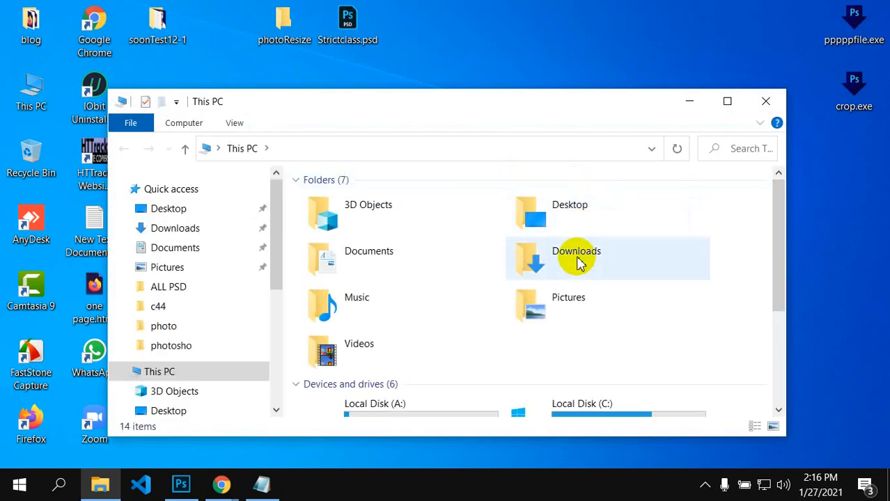
pyautogui.doubleClick(576, 260)
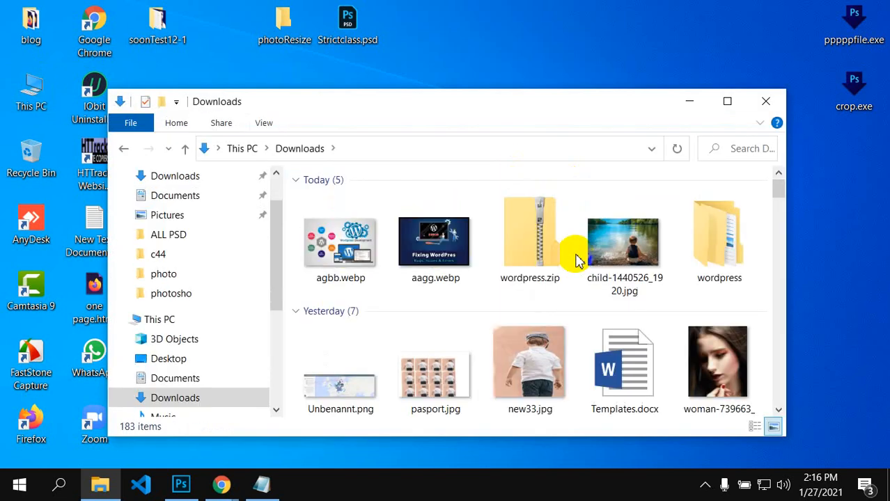
pyautogui.scroll(-3, 576, 260)
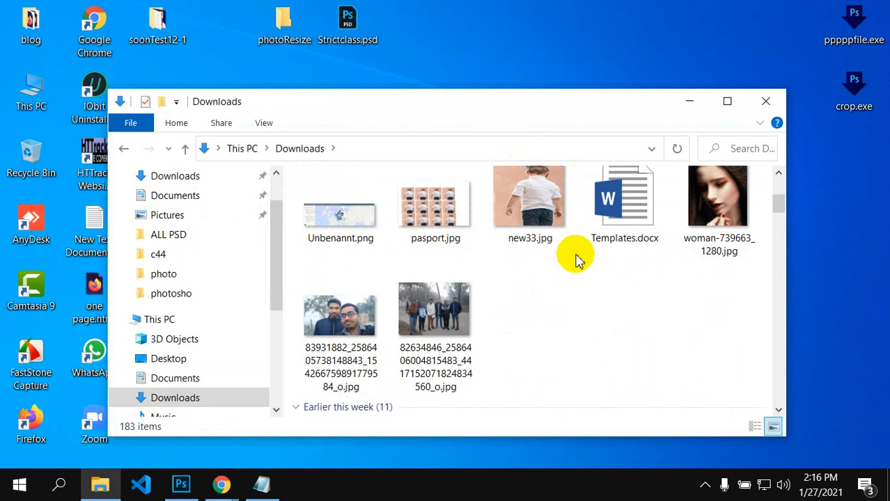
pyautogui.click(357, 327)
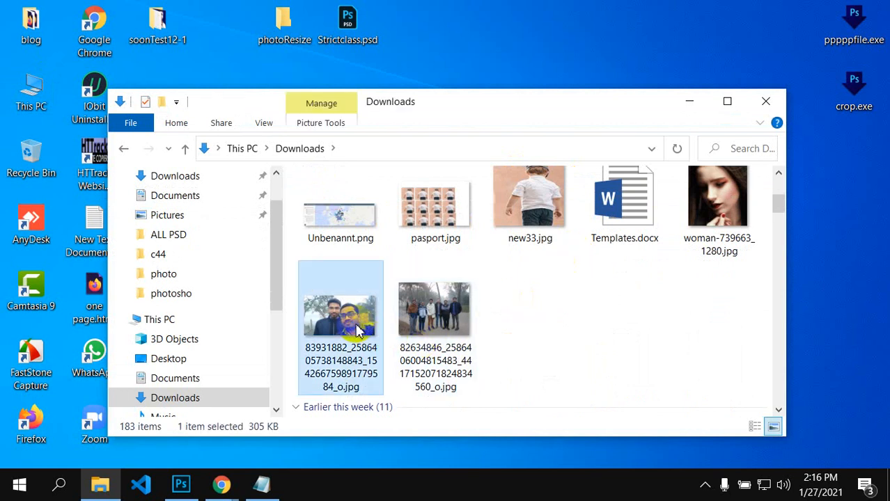
pyautogui.rightClick(356, 326)
pyautogui.click(395, 423)
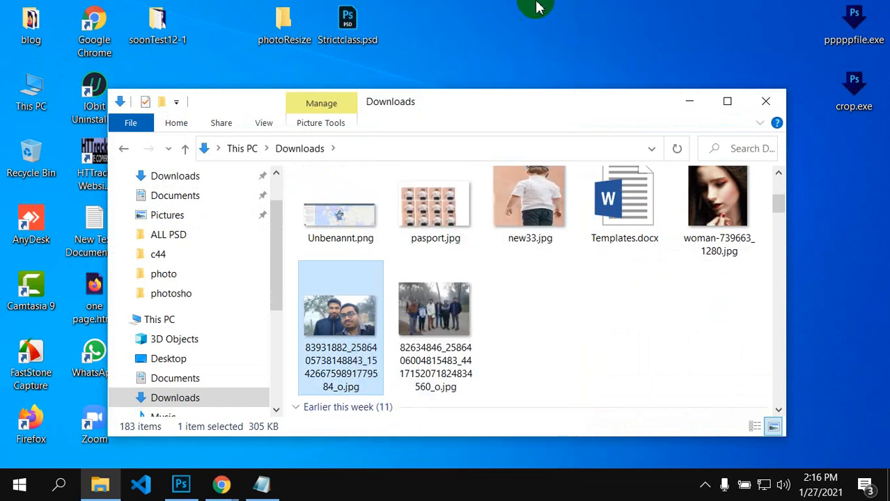
pyautogui.rightClick(524, 27)
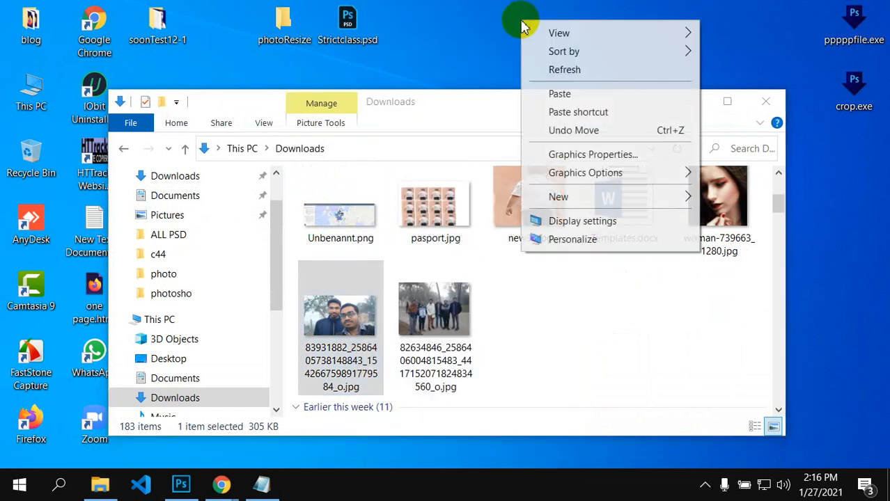
pyautogui.click(554, 95)
pyautogui.click(689, 103)
# Step: Rename the copied photo on the desktop as new.jpg
pyautogui.rightClick(522, 27)
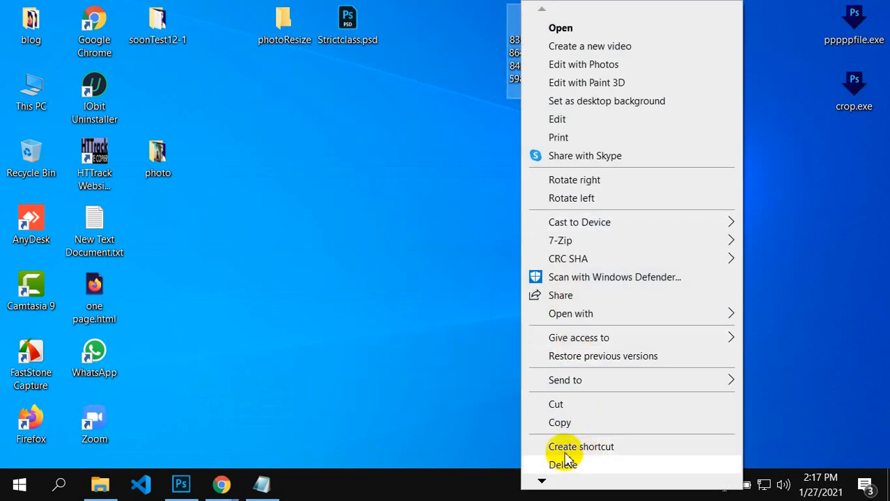
pyautogui.moveTo(546, 486)
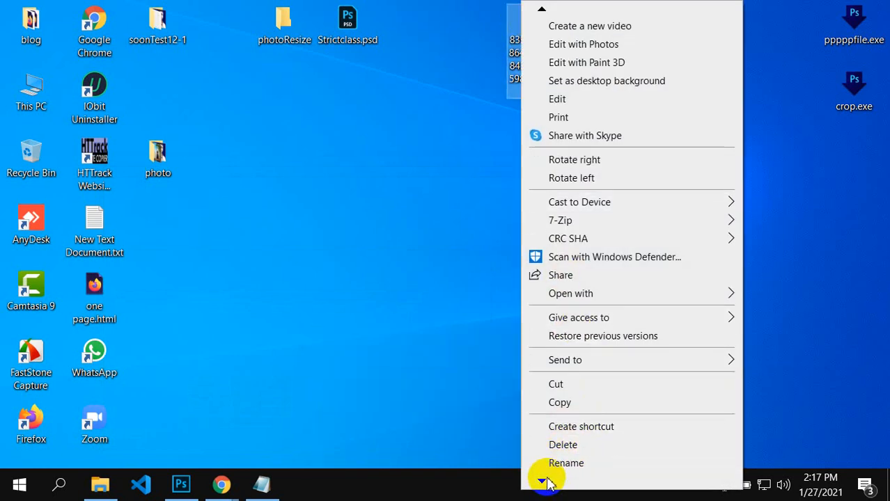
pyautogui.click(550, 463)
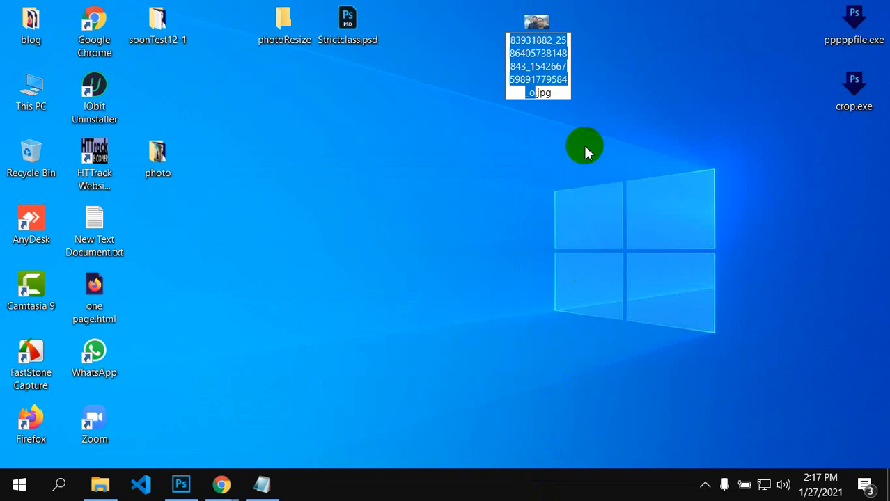
pyautogui.write('new')
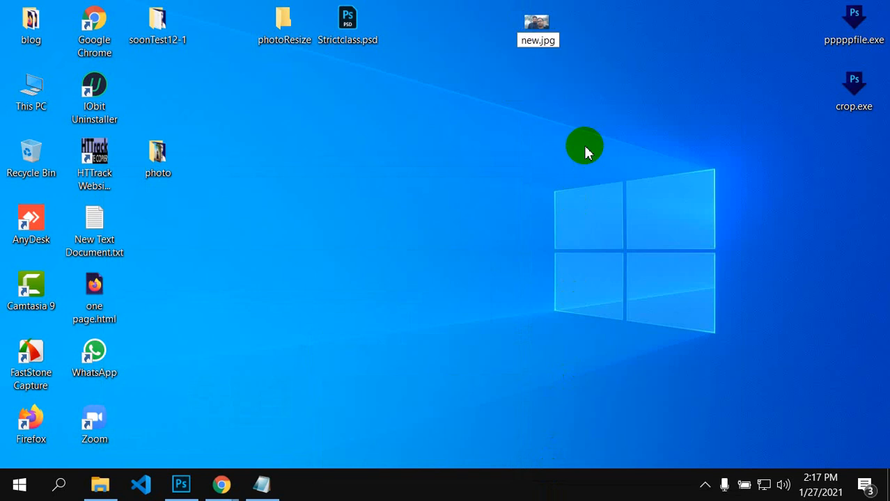
pyautogui.press('Return')
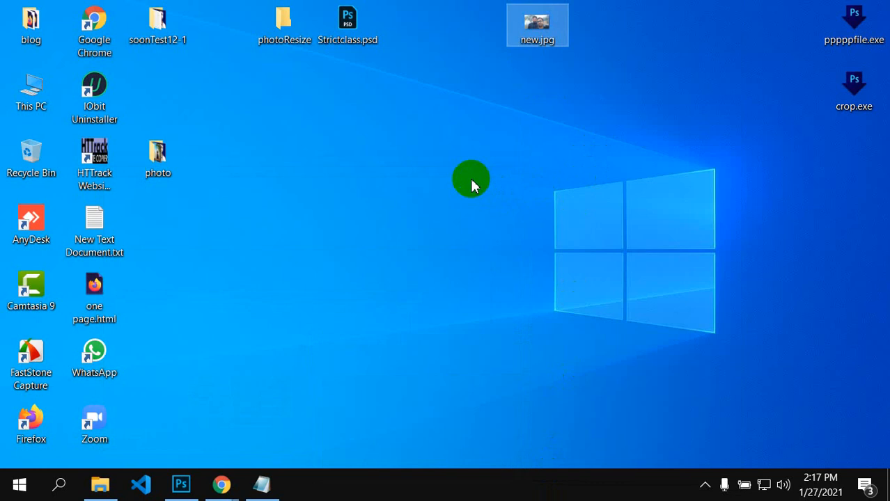
# Step: Check the contents of the photoResize folder on the desktop and close it
pyautogui.click(280, 32)
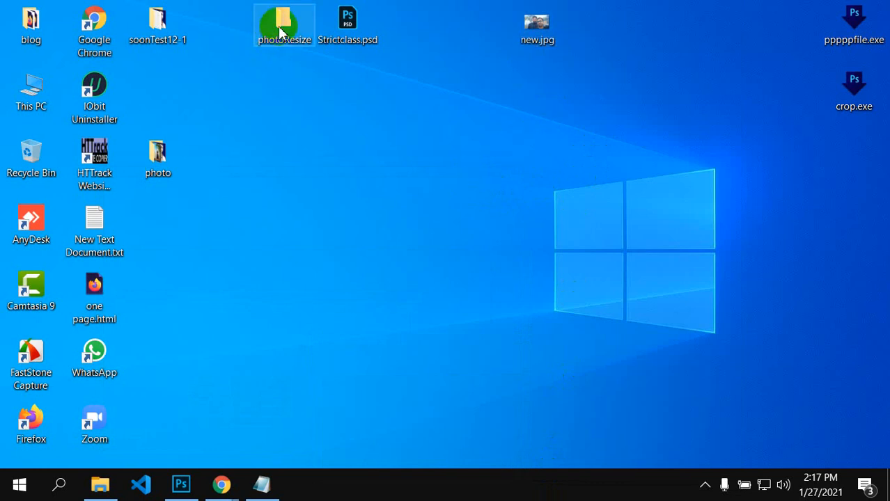
pyautogui.doubleClick(280, 32)
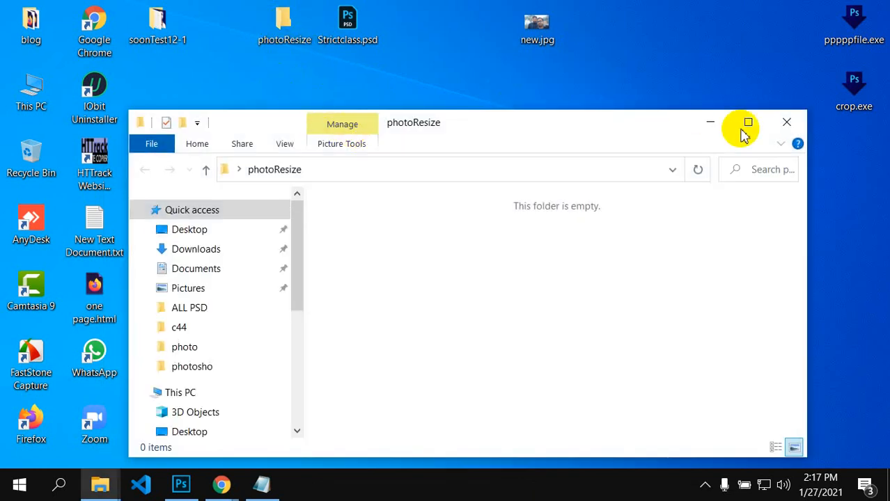
pyautogui.click(783, 122)
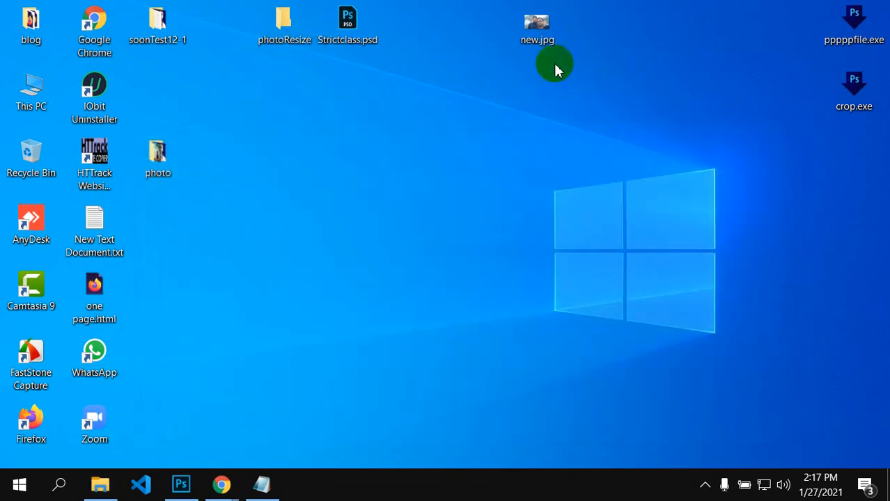
# Step: Open new.jpg from the desktop in Paint and maximize its window
pyautogui.rightClick(525, 27)
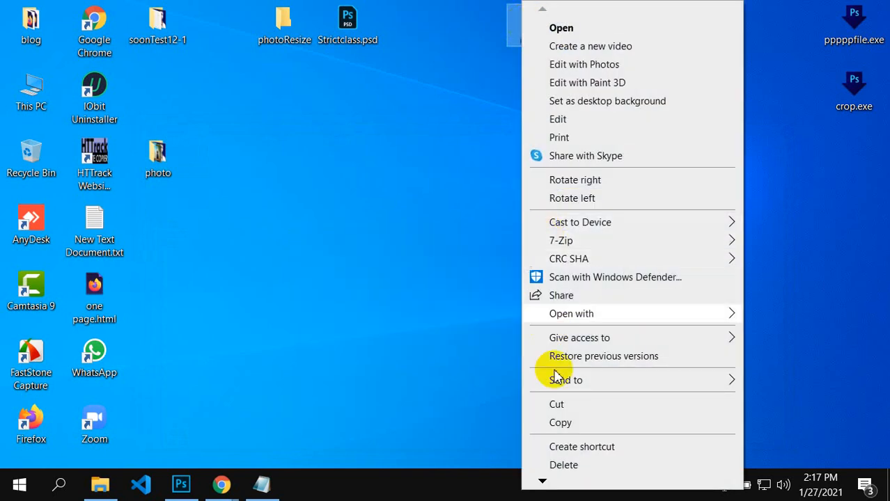
pyautogui.moveTo(570, 316)
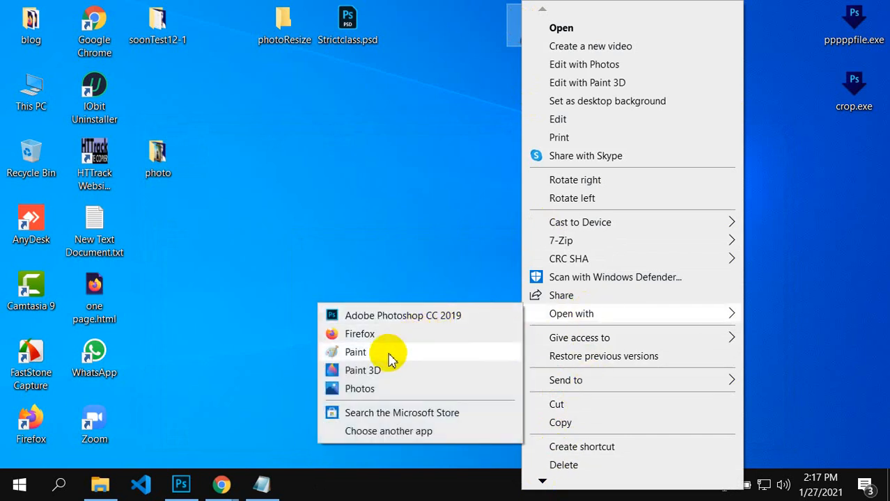
pyautogui.click(388, 356)
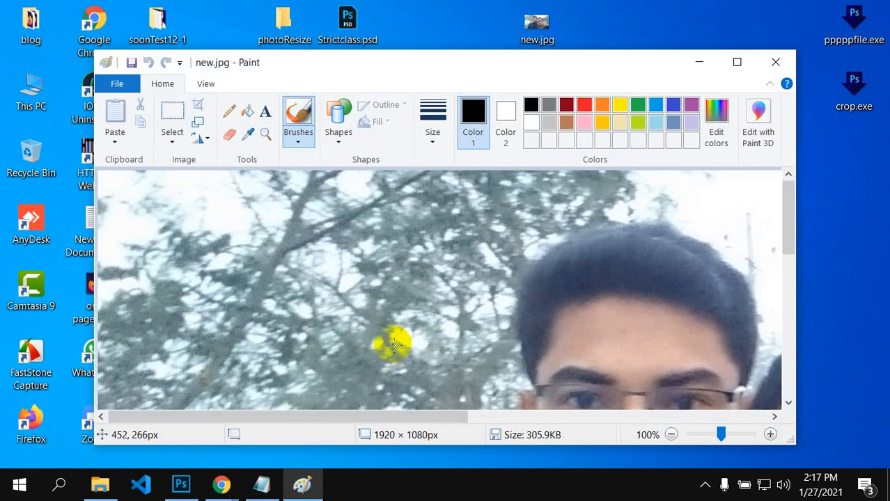
pyautogui.scroll(-3, 392, 344)
pyautogui.scroll(1, 391, 342)
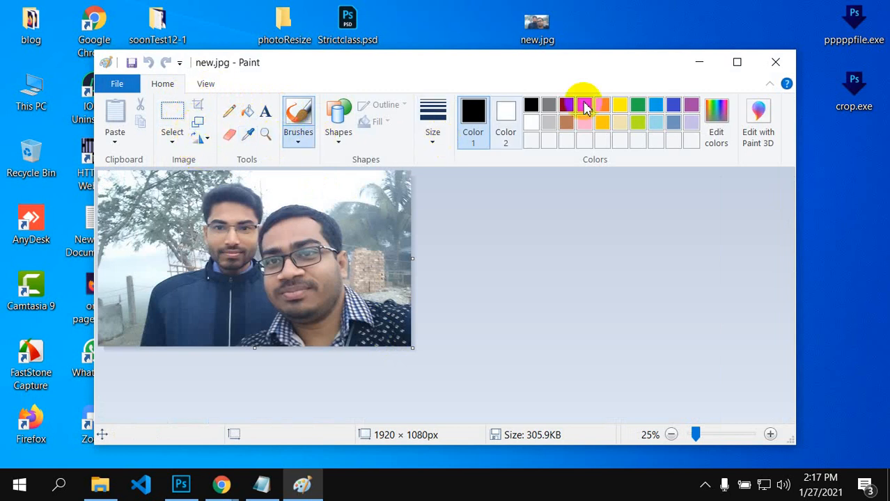
pyautogui.click(737, 63)
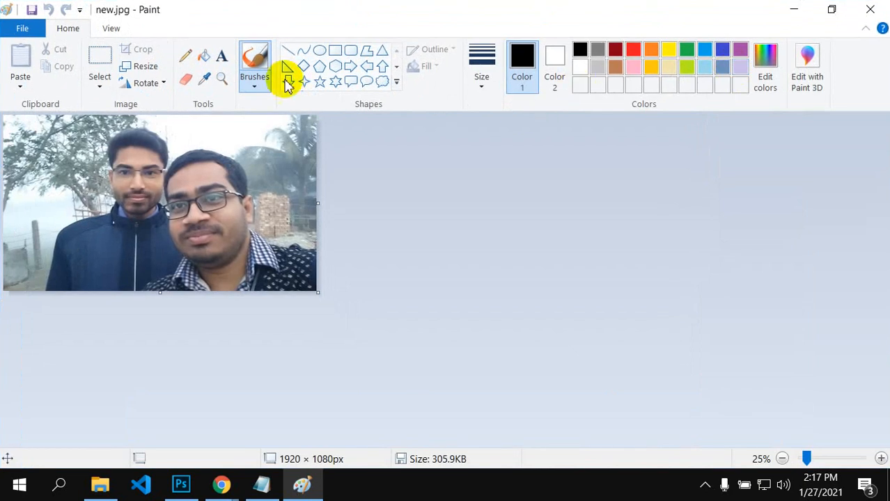
# Step: Examine the photo's horizontal and vertical pixel dimensions in the Resize and Skew dialog and close the dialog
pyautogui.click(144, 66)
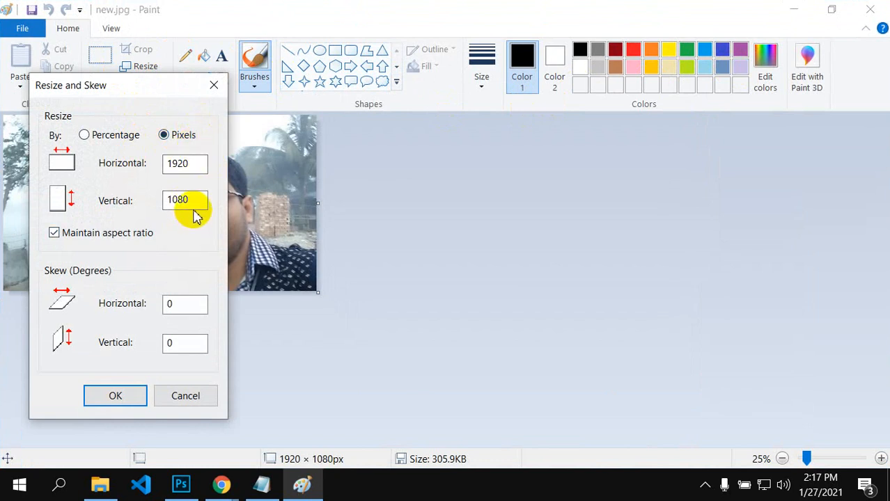
pyautogui.moveTo(195, 200); pyautogui.dragTo(165, 203)
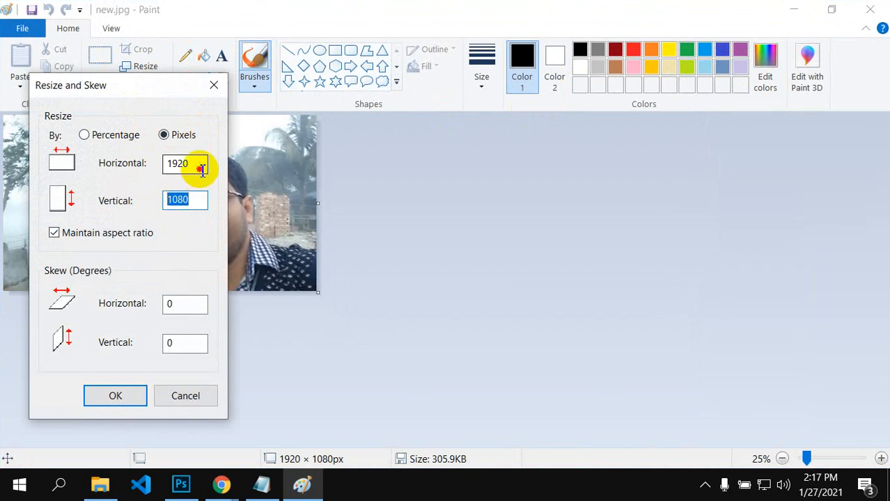
pyautogui.moveTo(202, 171); pyautogui.dragTo(168, 170)
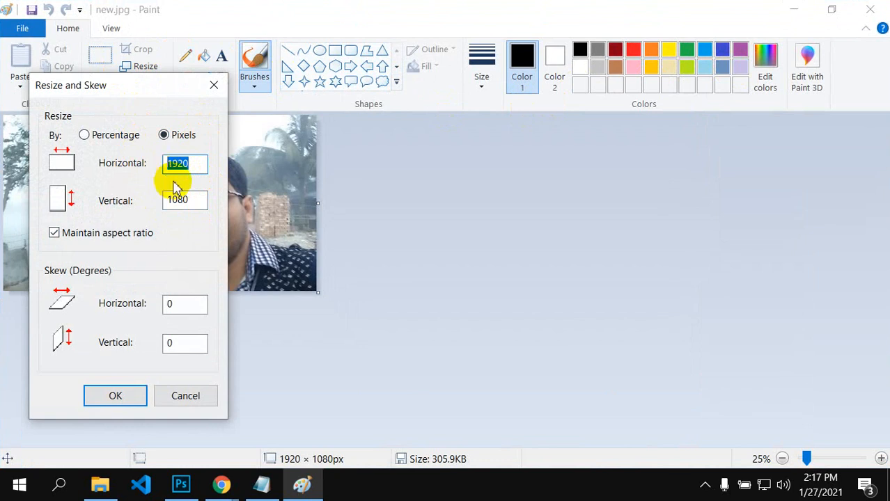
pyautogui.moveTo(197, 202); pyautogui.dragTo(167, 202)
pyautogui.moveTo(188, 163); pyautogui.dragTo(166, 164)
pyautogui.click(215, 85)
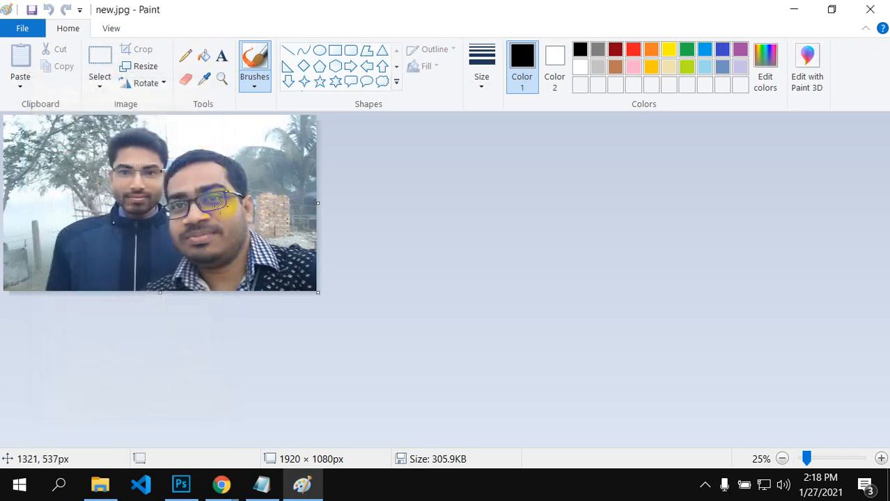
# Step: Run the crop.exe droplet on new.jpg from the desktop, accept JPEG quality 8 for the result, and minimize Photoshop
pyautogui.click(799, 12)
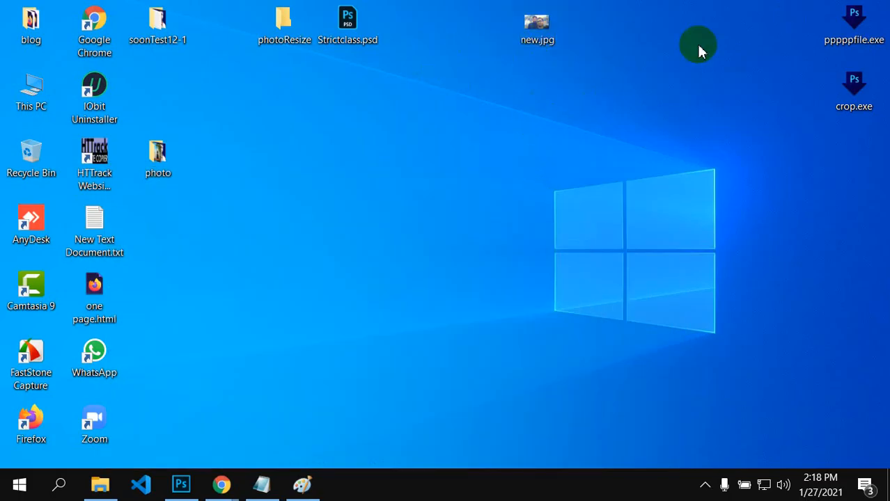
pyautogui.moveTo(853, 85); pyautogui.dragTo(794, 87)
pyautogui.click(724, 164)
pyautogui.moveTo(542, 31); pyautogui.dragTo(793, 82)
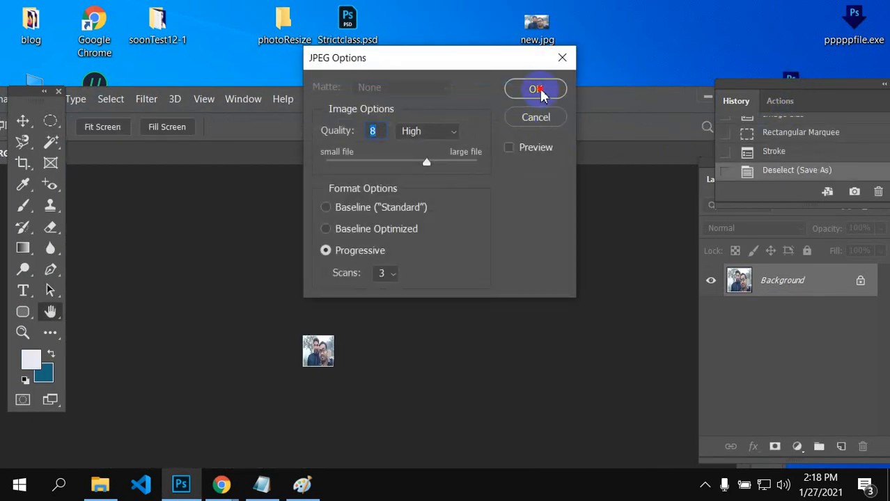
pyautogui.click(538, 91)
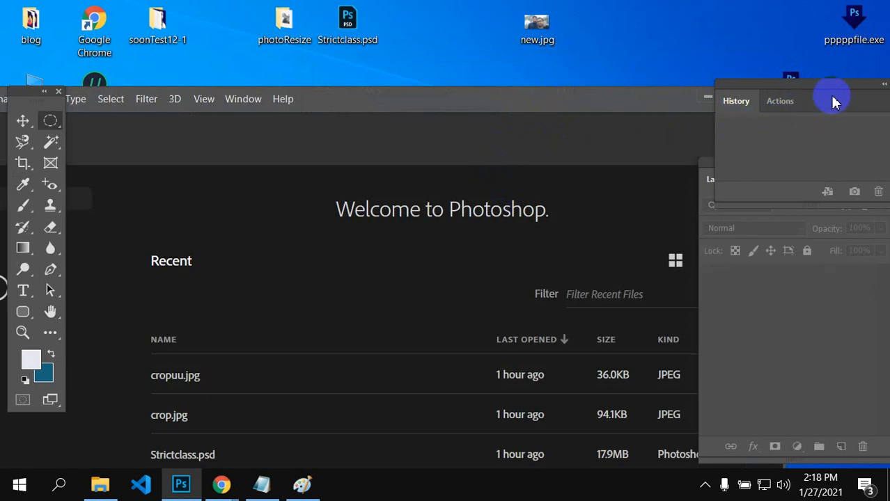
pyautogui.moveTo(834, 96); pyautogui.dragTo(815, 153)
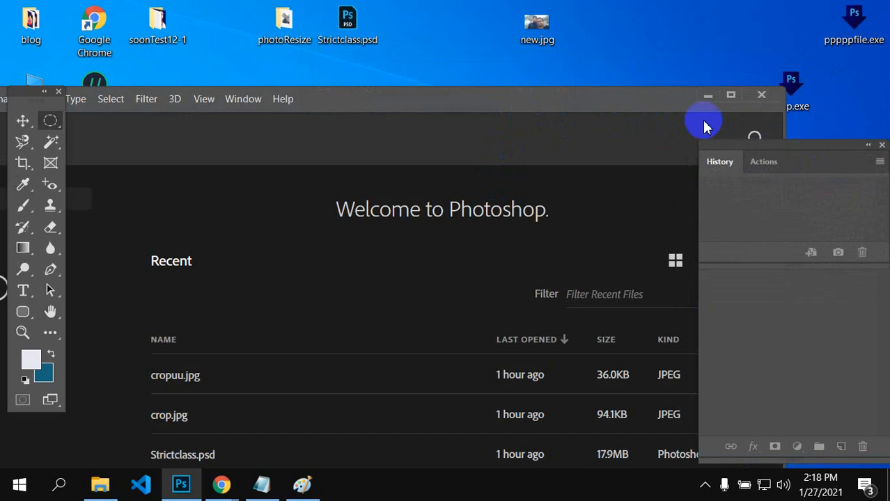
pyautogui.click(708, 95)
# Step: Open the photoResize folder from the desktop and check the dimensions and size of newm.jpg
pyautogui.click(285, 31)
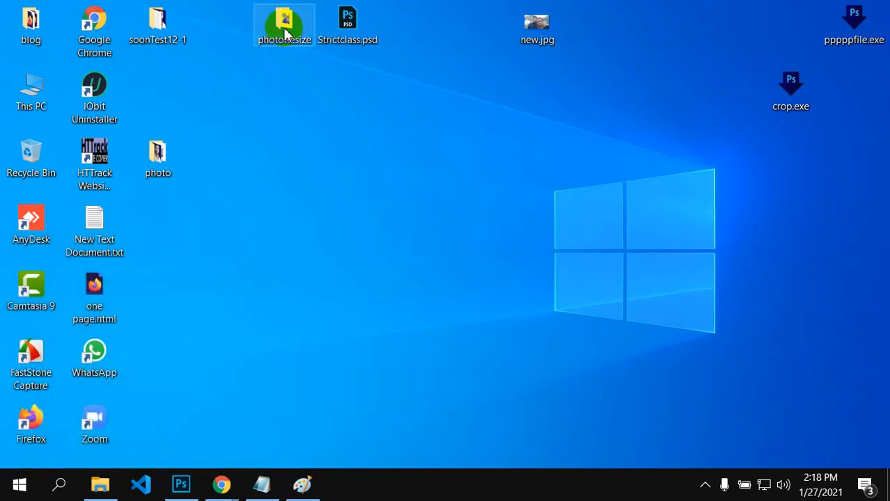
pyautogui.doubleClick(285, 31)
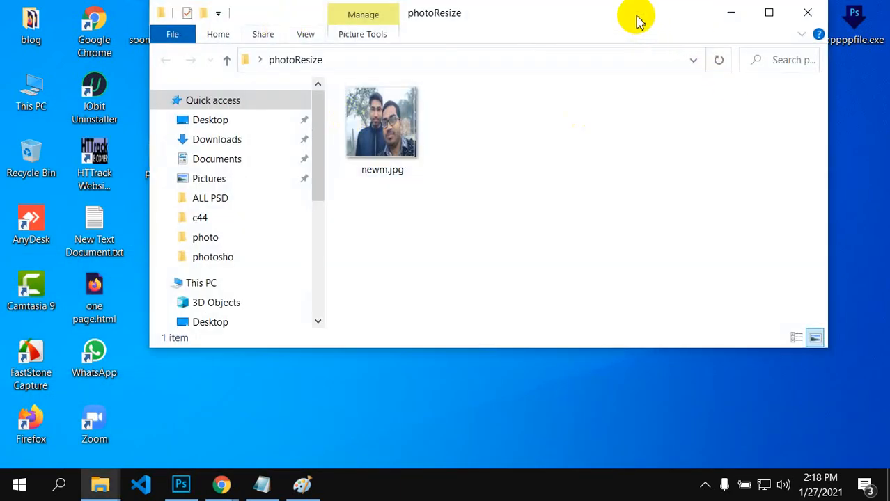
pyautogui.moveTo(631, 18); pyautogui.dragTo(523, 62)
pyautogui.click(794, 90)
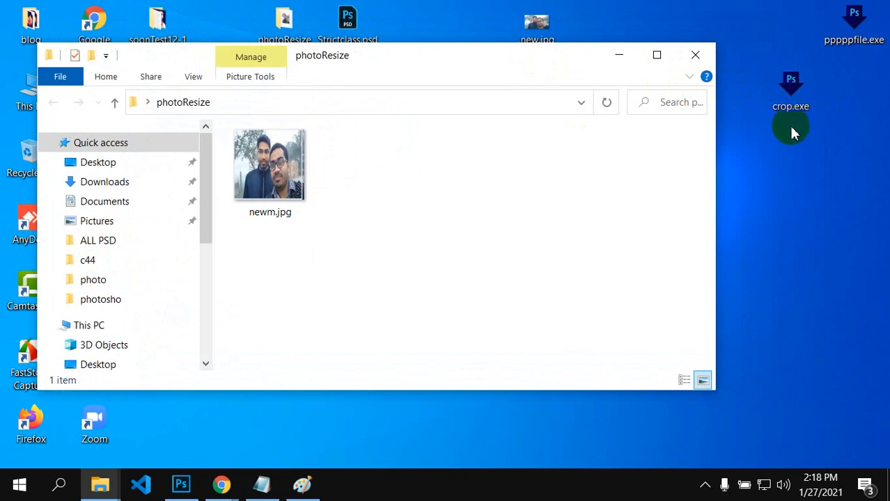
pyautogui.click(348, 232)
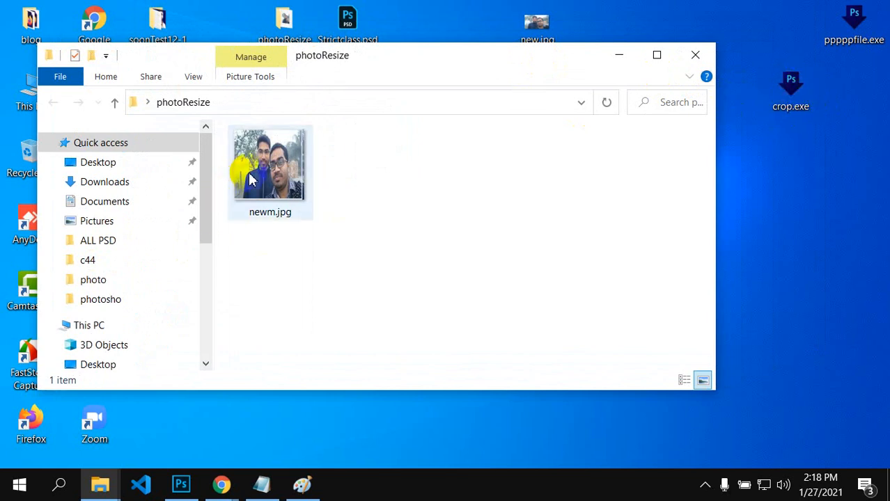
pyautogui.moveTo(252, 180)
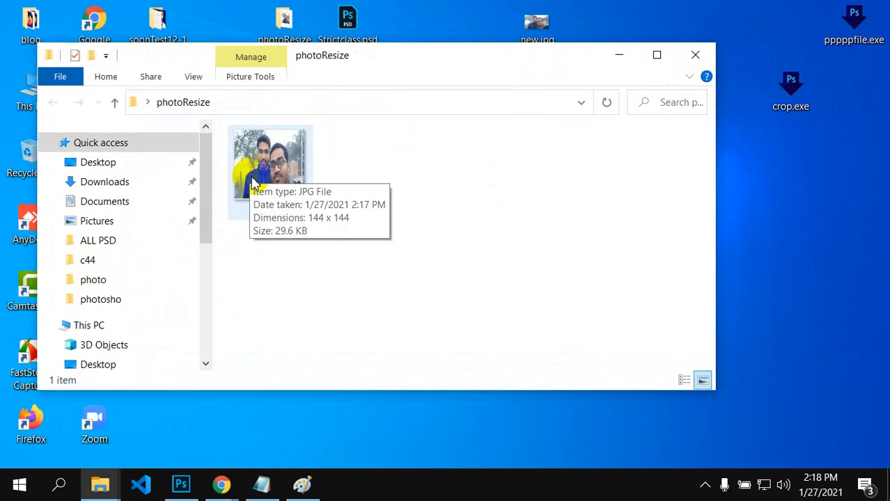
# Step: Move new.jpg from the desktop into the photoResize folder beside newm.jpg, and refresh the desktop
pyautogui.moveTo(460, 60); pyautogui.dragTo(475, 108)
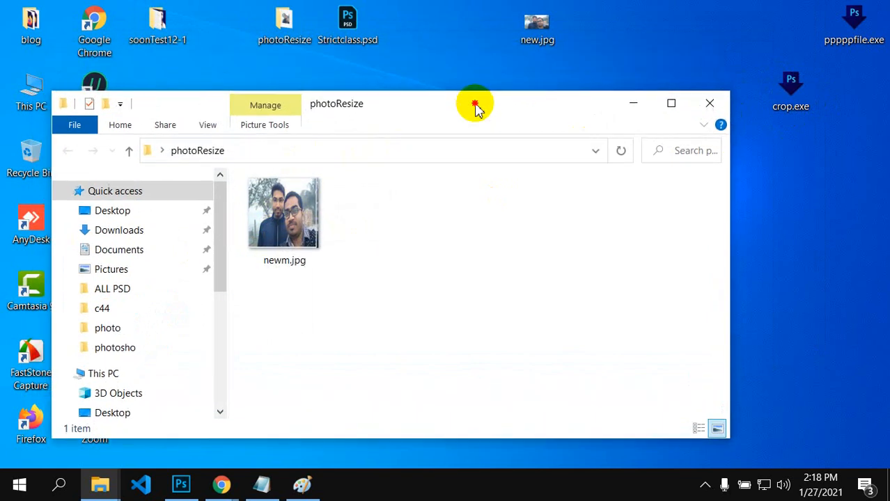
pyautogui.moveTo(536, 24); pyautogui.dragTo(420, 240)
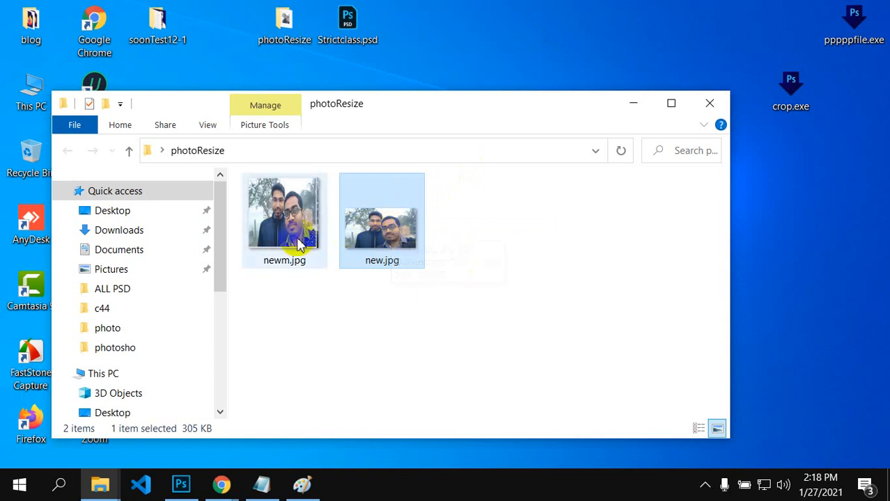
pyautogui.moveTo(299, 244)
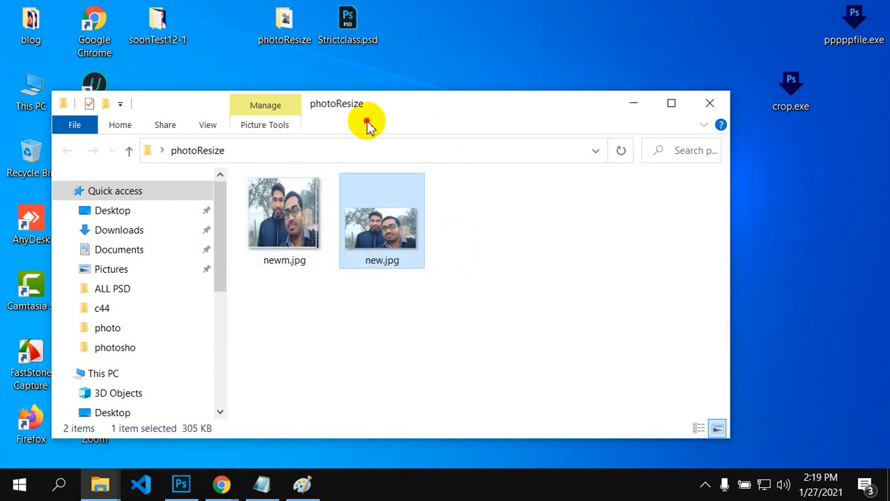
pyautogui.moveTo(417, 110); pyautogui.dragTo(368, 103)
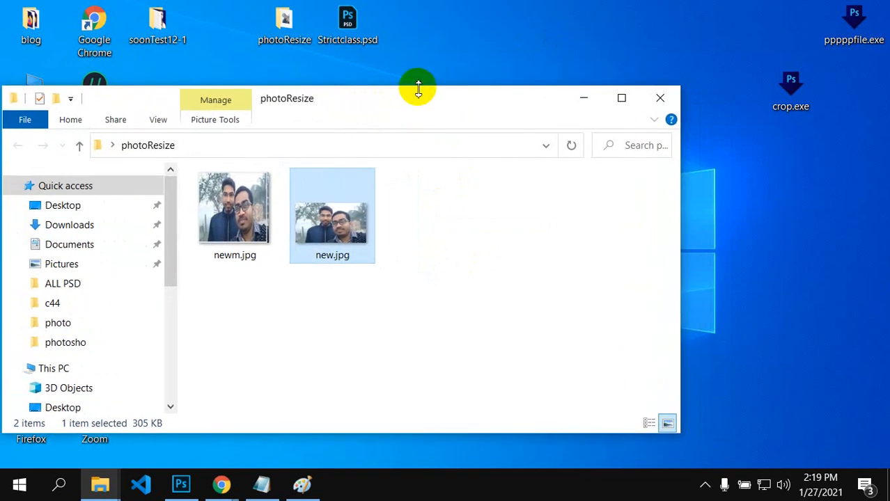
pyautogui.rightClick(446, 48)
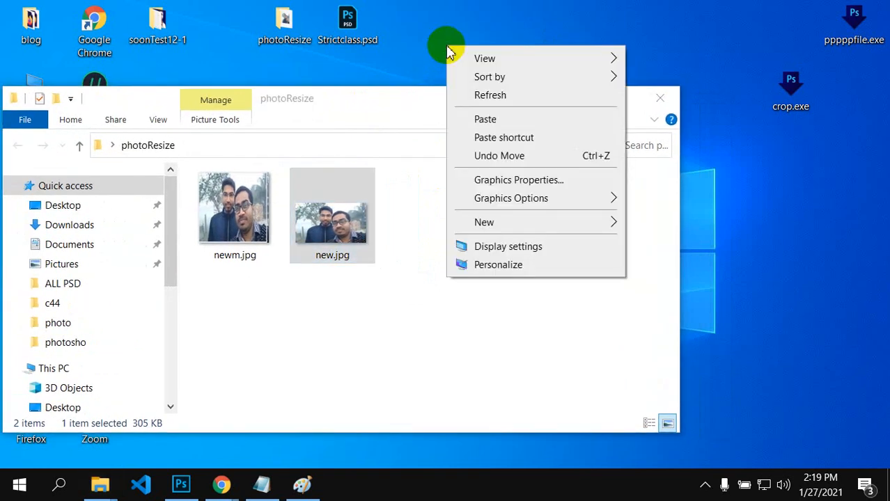
pyautogui.click(471, 94)
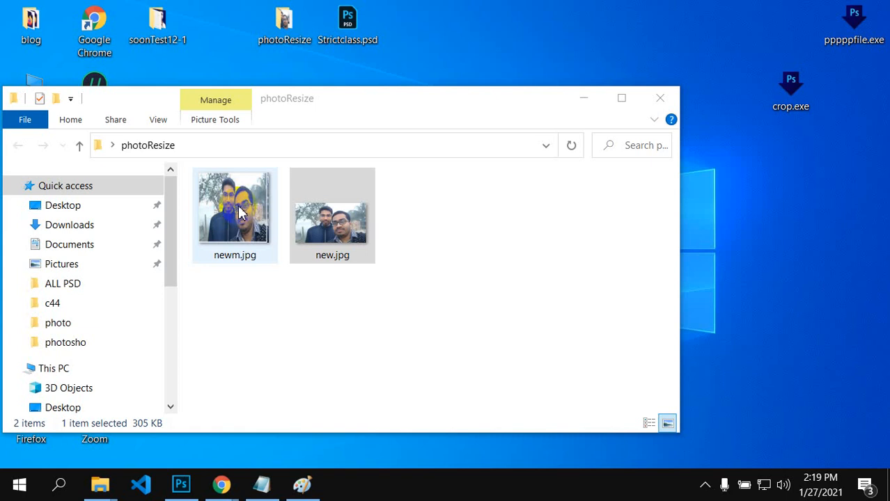
# Step: Reposition the crop.exe and pppppfile.exe icons in the same row on the desktop, clear of the folder window
pyautogui.click(781, 98)
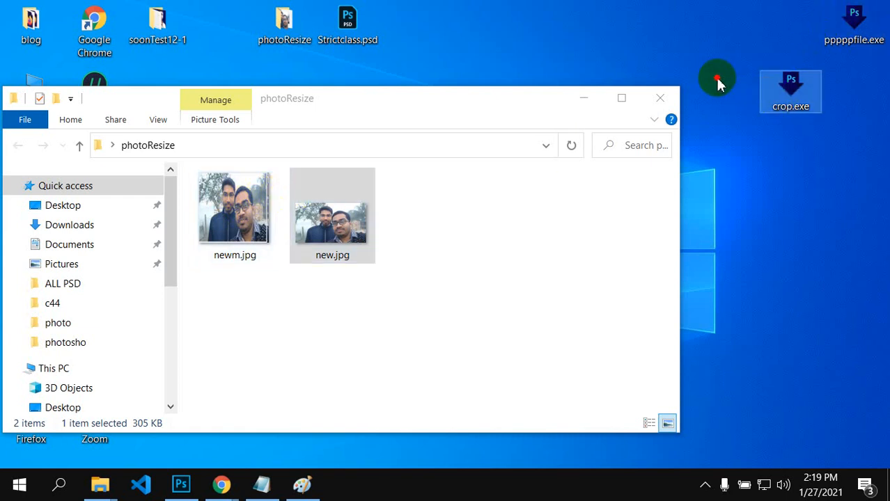
pyautogui.moveTo(790, 79); pyautogui.dragTo(727, 79)
pyautogui.moveTo(866, 36); pyautogui.dragTo(832, 100)
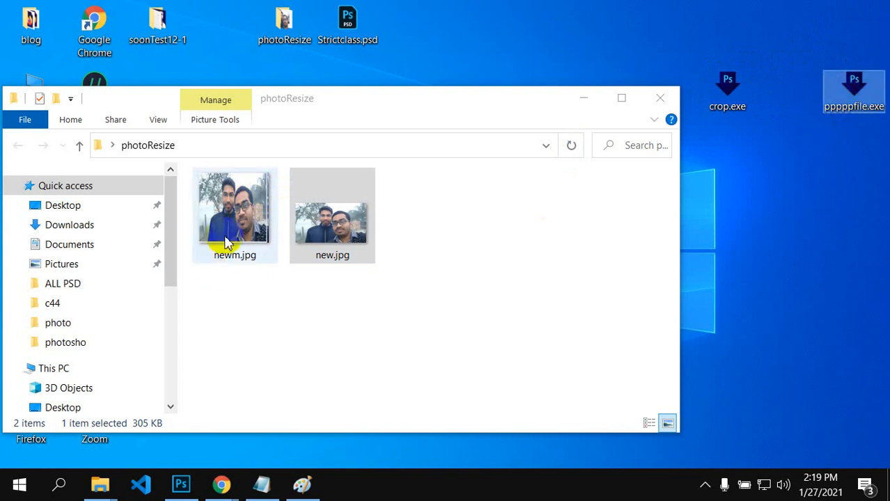
# Step: Run the pppppfile.exe droplet on newm.jpg from the photoResize folder, cancelling the Save As dialog and continuing the batch
pyautogui.moveTo(234, 232); pyautogui.dragTo(496, 165)
pyautogui.moveTo(878, 133); pyautogui.dragTo(862, 116)
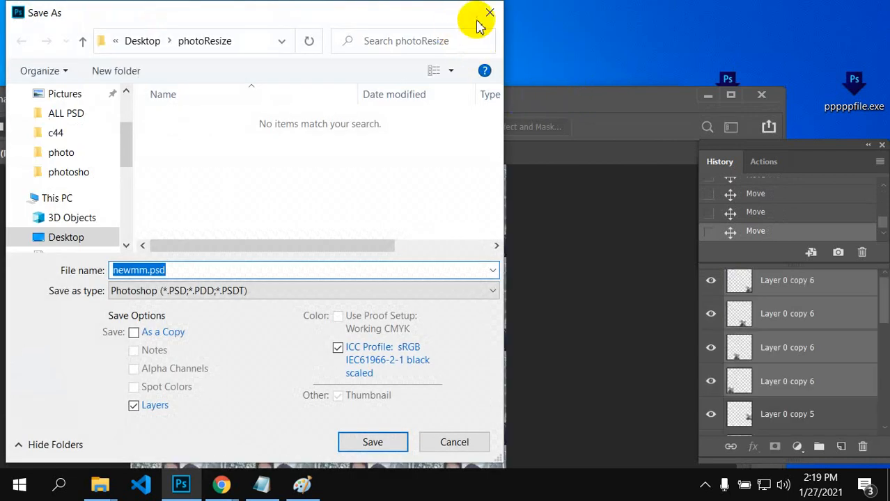
pyautogui.click(489, 12)
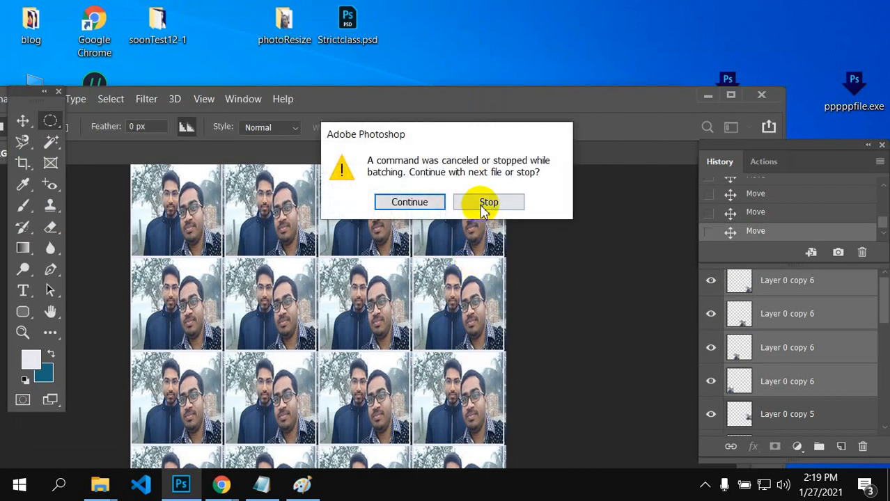
pyautogui.click(412, 201)
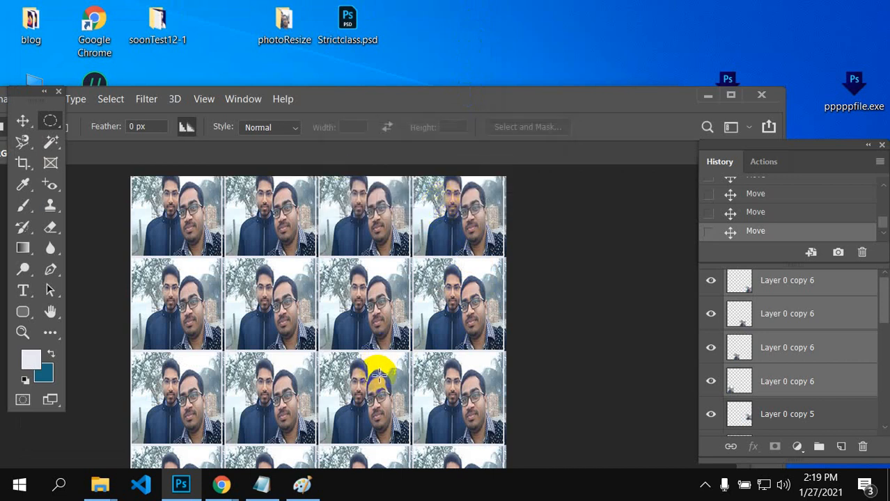
# Step: Examine the generated sheet of repeated photos from its first row to its last
pyautogui.scroll(2, 378, 376)
pyautogui.scroll(-8, 379, 376)
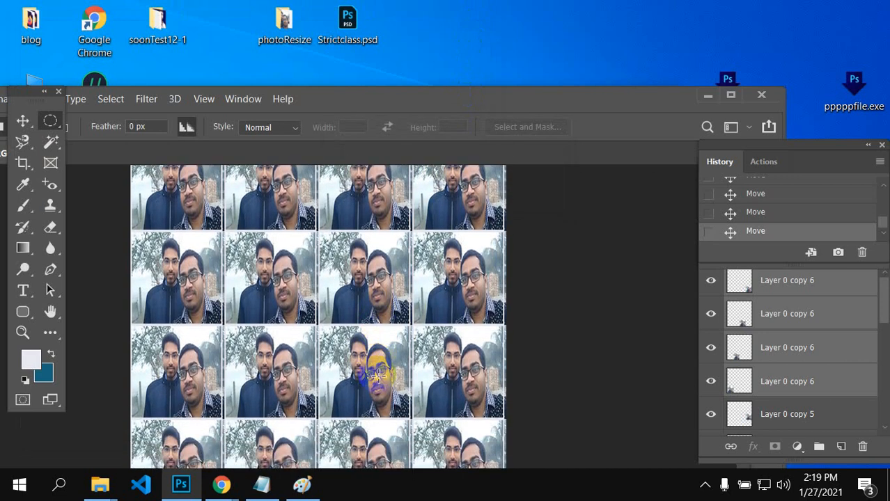
pyautogui.scroll(6, 376, 376)
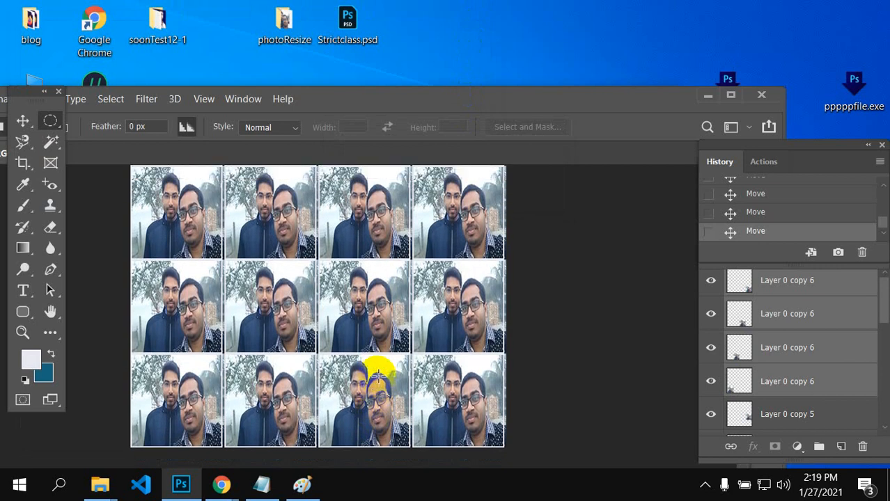
pyautogui.scroll(3, 376, 373)
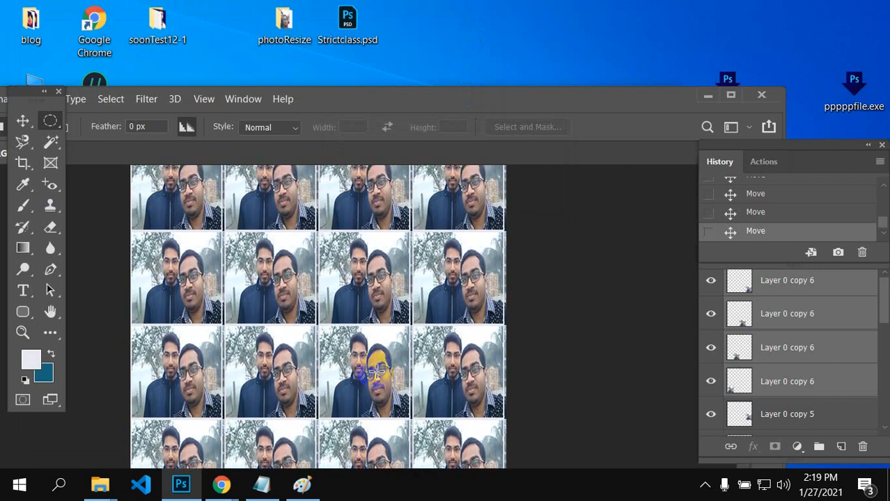
pyautogui.scroll(1, 431, 355)
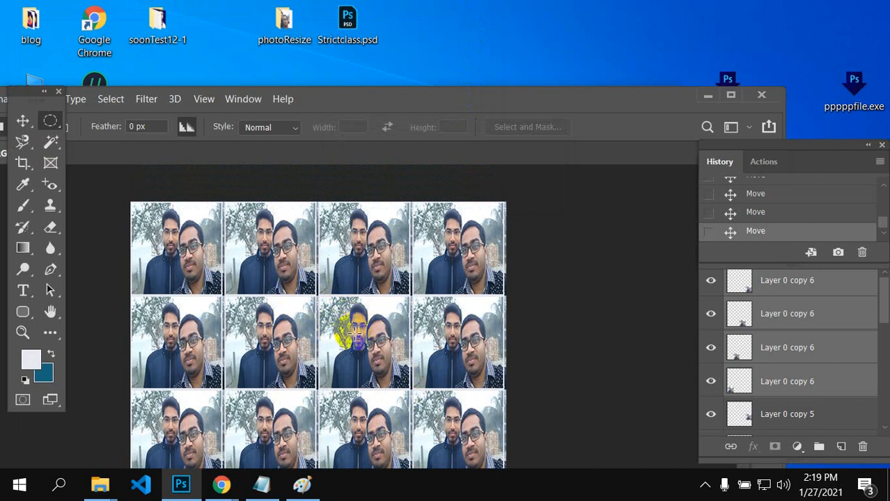
pyautogui.scroll(1, 355, 343)
pyautogui.scroll(-7, 351, 348)
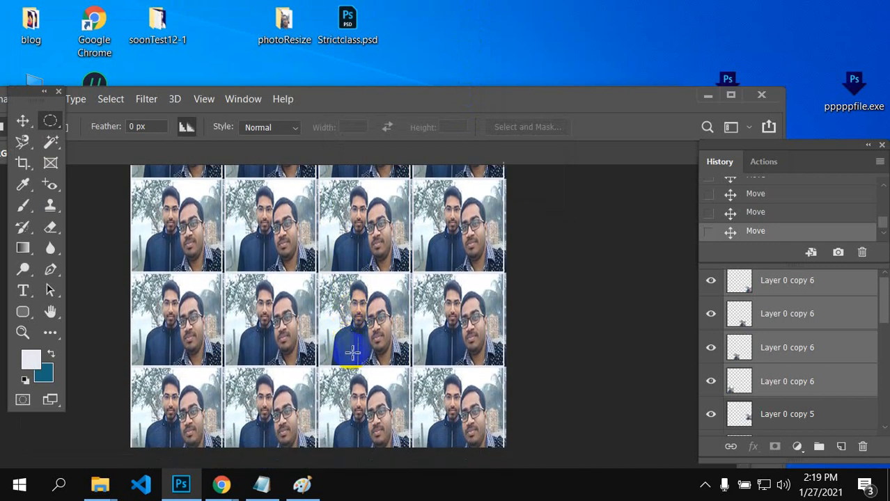
pyautogui.scroll(5, 355, 352)
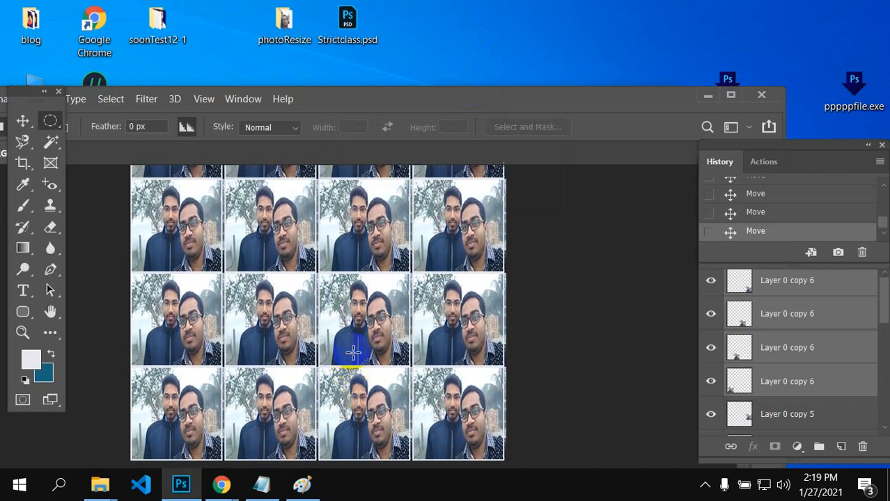
# Step: Collapse the History panel to icons and minimize both Photoshop and the photoResize folder window
pyautogui.moveTo(803, 146)
pyautogui.mouseDown()
pyautogui.moveTo(790, 159)
pyautogui.moveTo(745, 153)
pyautogui.moveTo(797, 159)
pyautogui.moveTo(801, 150)
pyautogui.mouseUp()
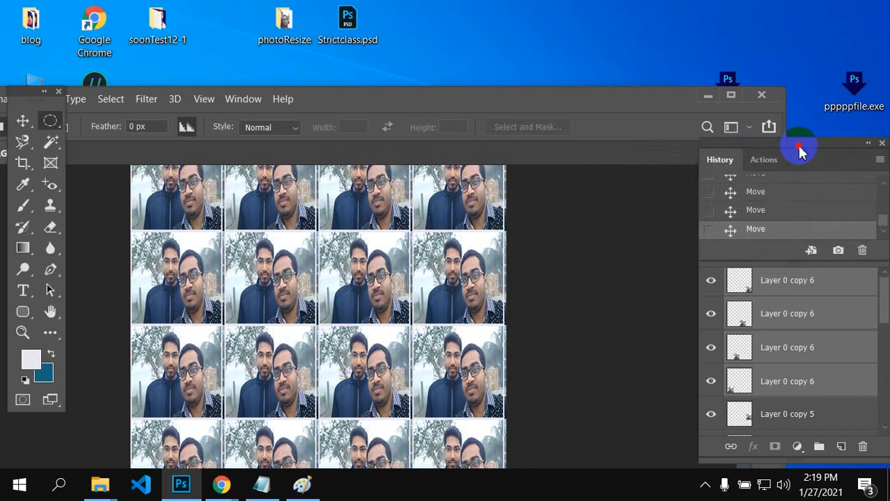
pyautogui.click(871, 142)
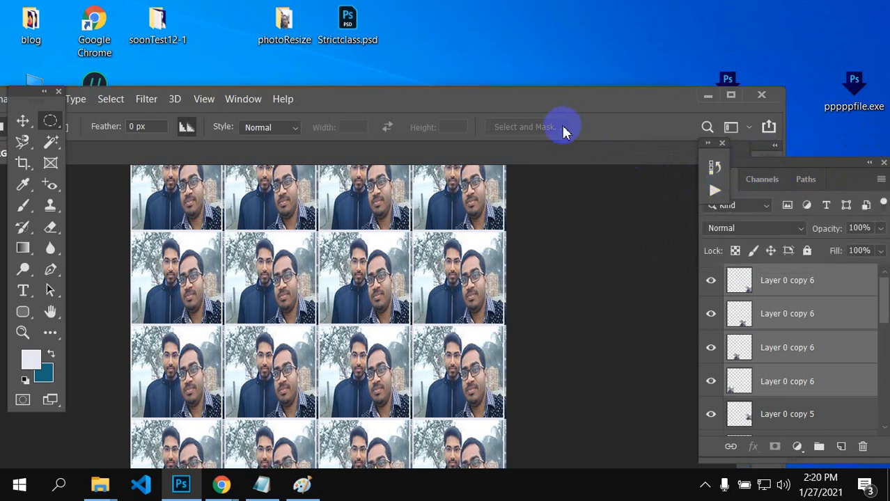
pyautogui.click(703, 96)
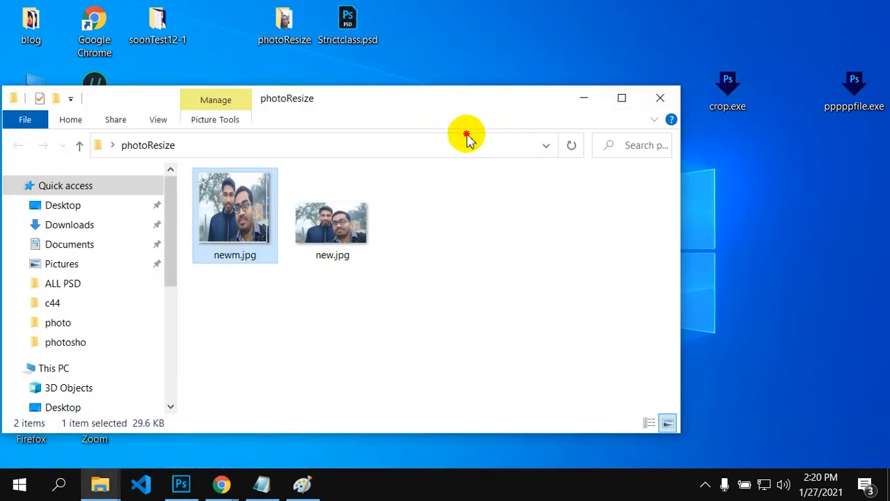
pyautogui.click(584, 98)
# Step: Switch to the Google Meet call in Chrome, admit the waiting participant, and minimize the browser
pyautogui.moveTo(218, 491)
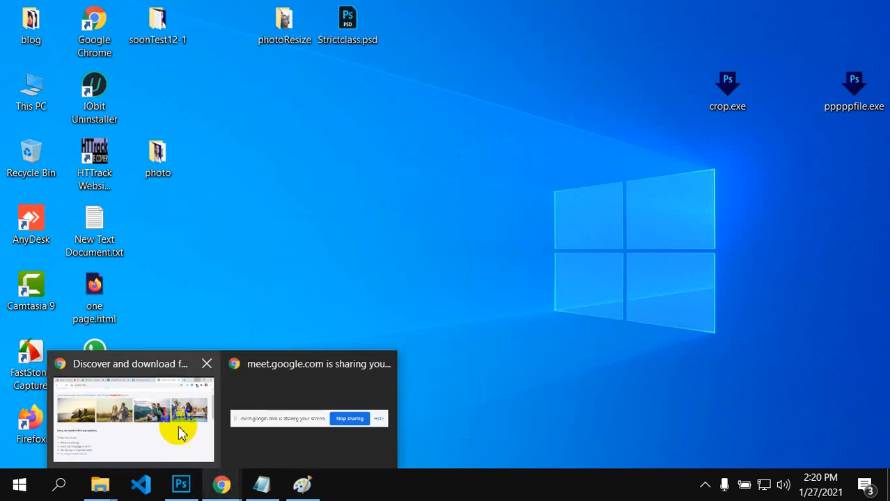
pyautogui.click(137, 367)
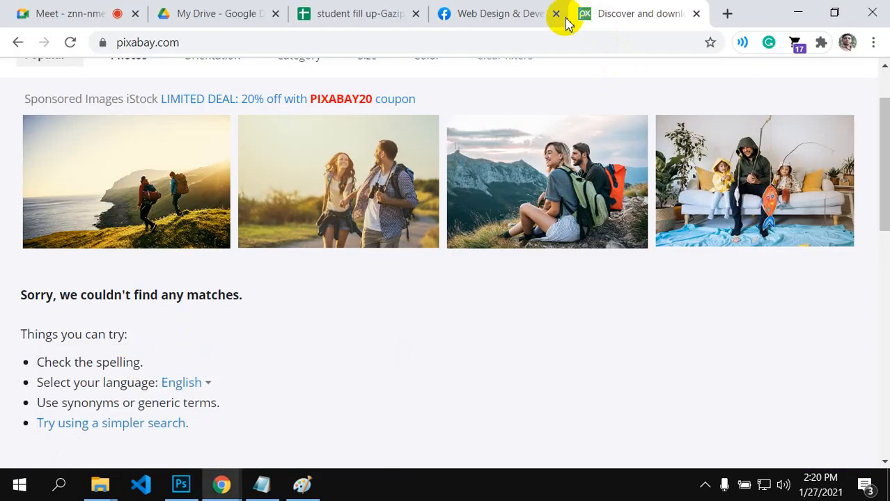
pyautogui.click(92, 21)
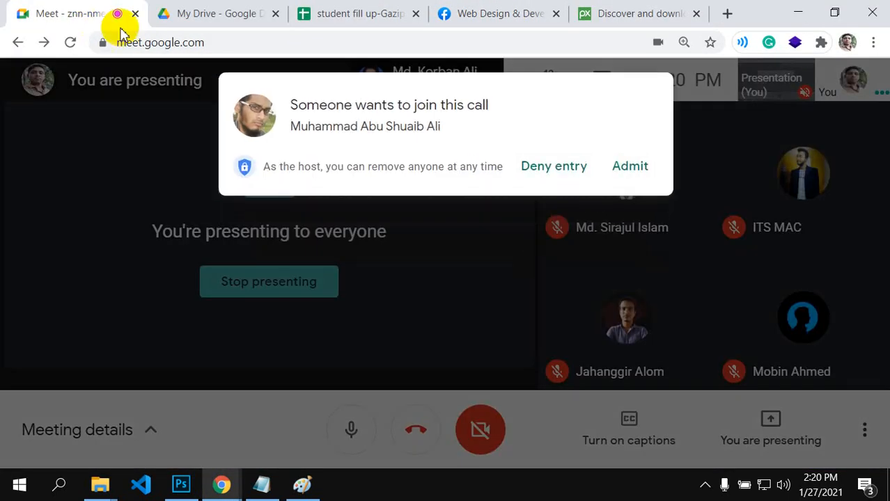
pyautogui.click(652, 171)
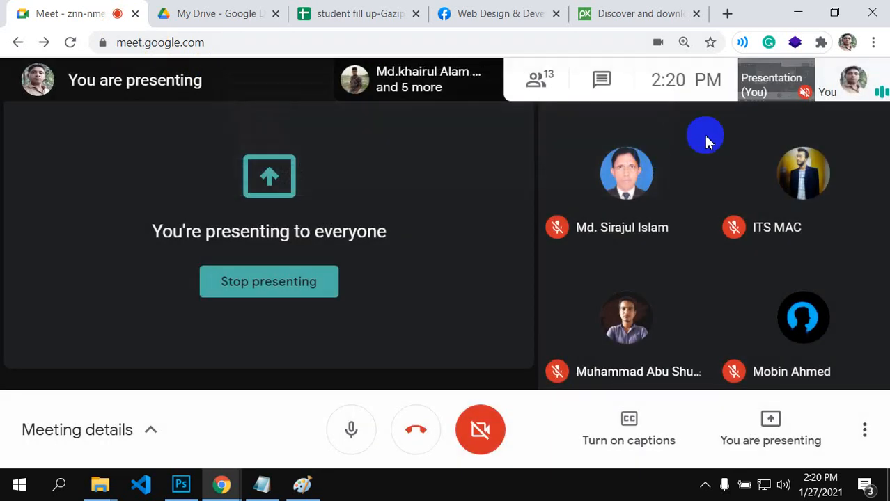
pyautogui.click(795, 11)
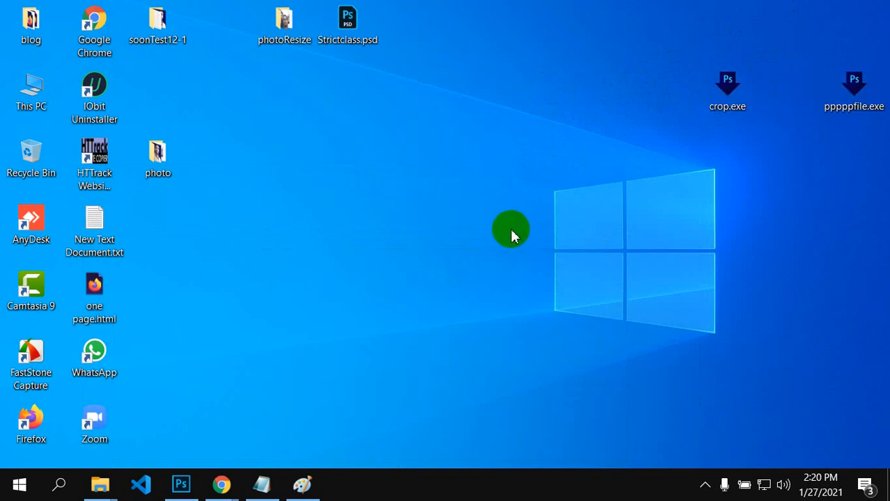
# Step: Check the participants in the Google Meet call in Chrome, and minimize the browser window
pyautogui.click(222, 480)
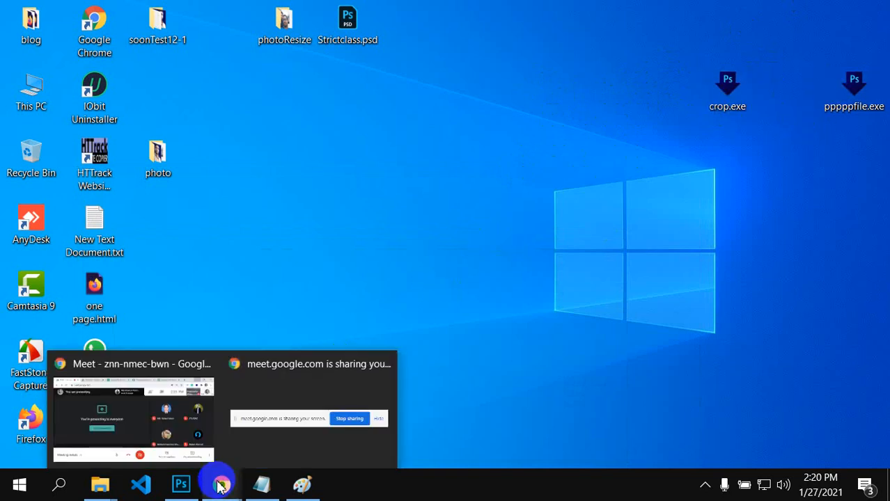
pyautogui.click(129, 373)
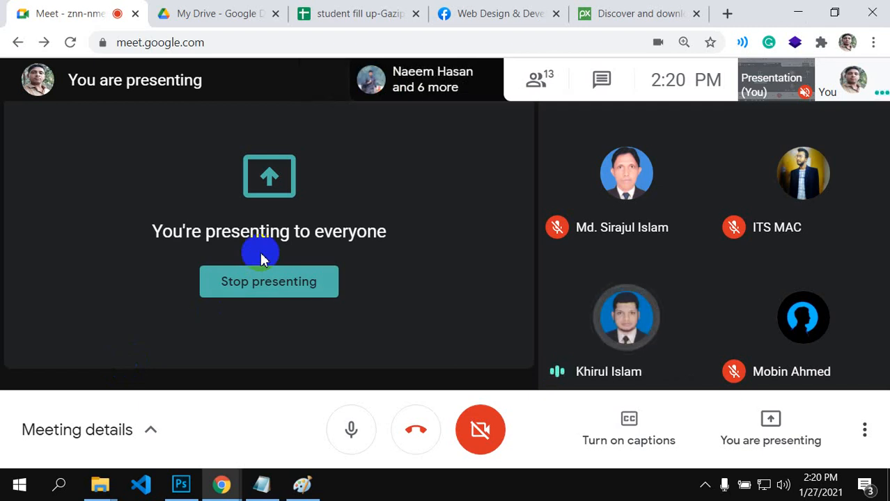
pyautogui.click(797, 12)
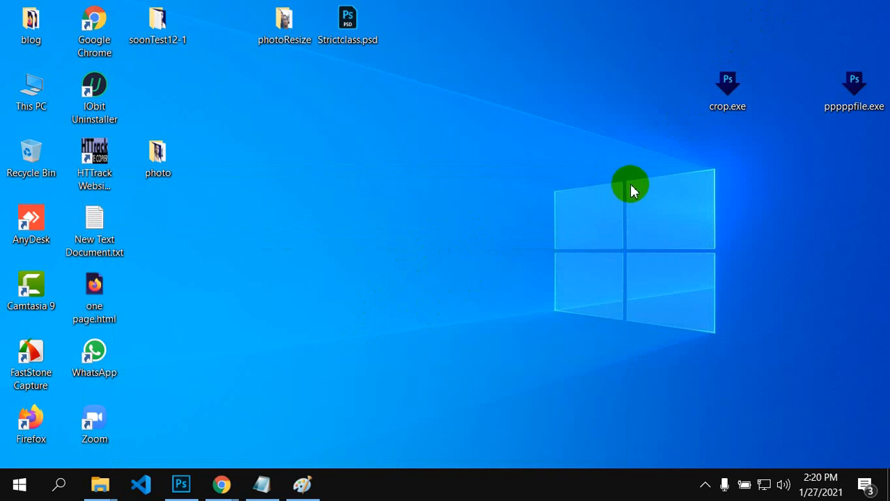
# Step: Look through the images and droplets in the photo folder on the desktop, and close the folder window
pyautogui.doubleClick(168, 164)
pyautogui.scroll(-5, 363, 284)
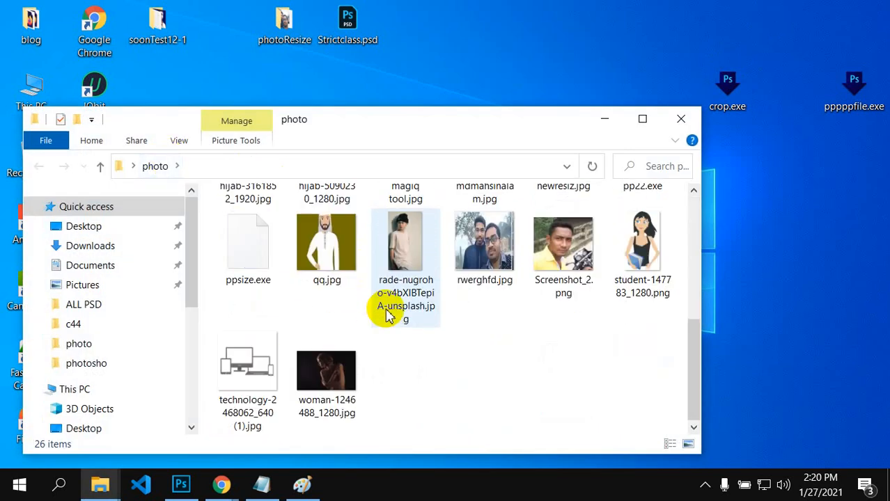
pyautogui.scroll(1, 397, 307)
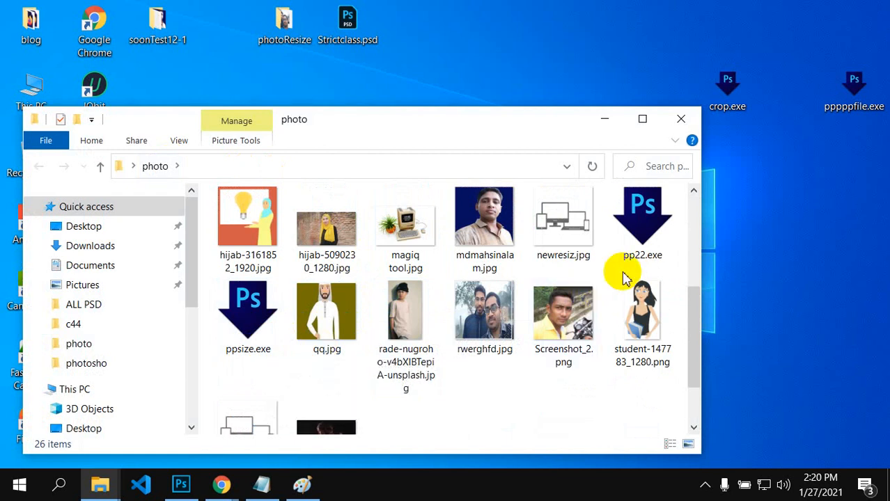
pyautogui.scroll(-1, 444, 286)
pyautogui.scroll(3, 380, 292)
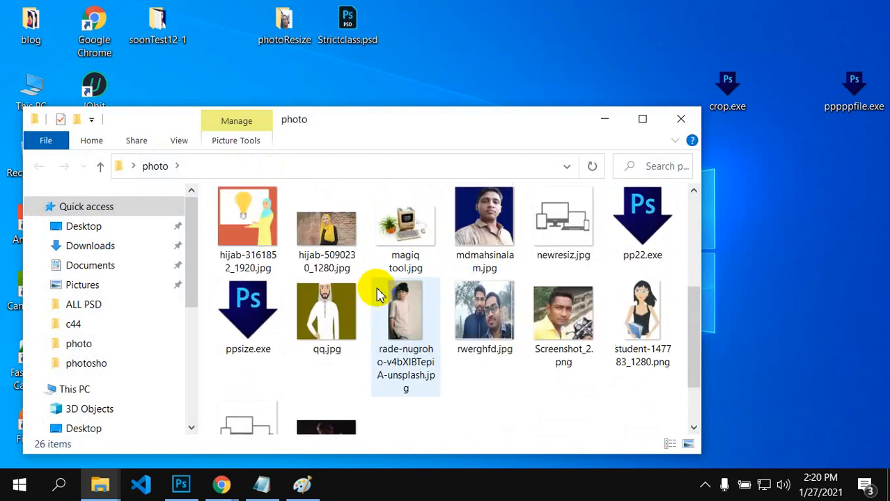
pyautogui.click(681, 120)
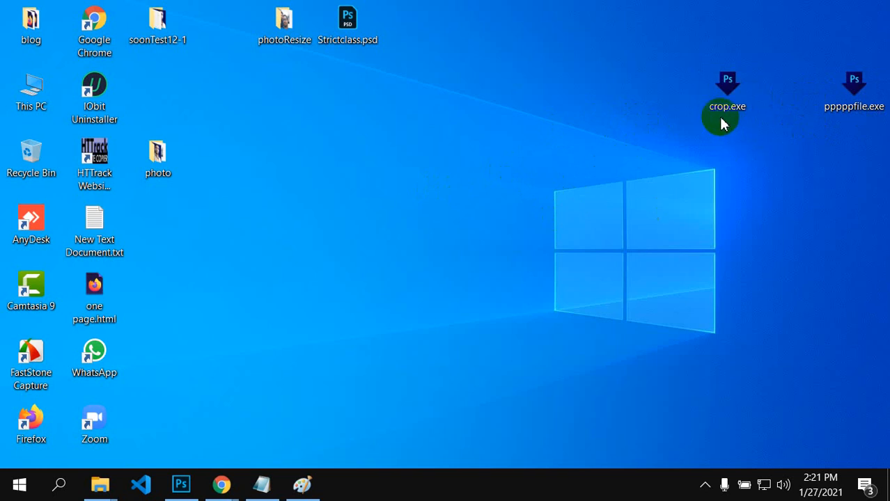
# Step: Open the photoResize folder and delete both newm.jpg and new.jpg from it
pyautogui.doubleClick(301, 34)
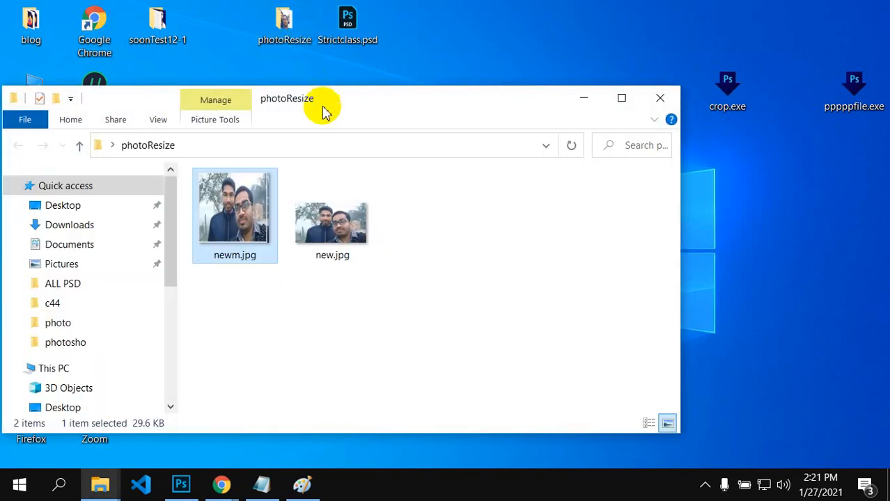
pyautogui.moveTo(412, 197); pyautogui.dragTo(176, 275)
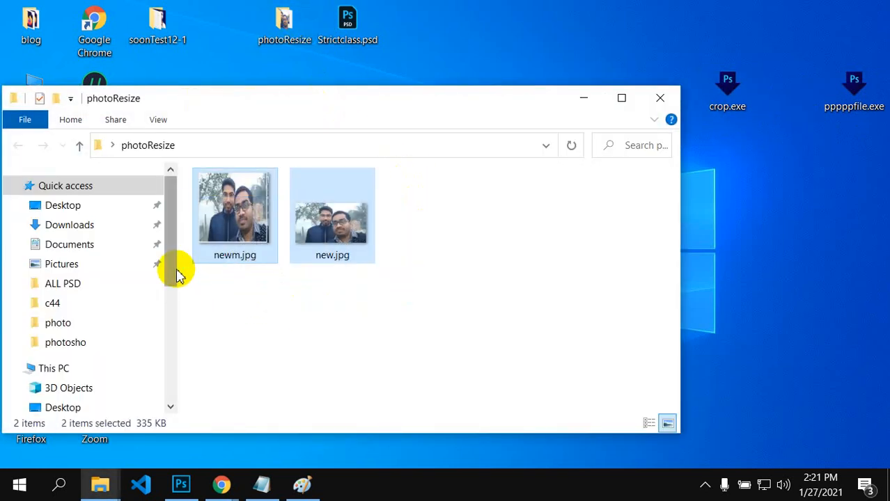
pyautogui.press('Delete')
# Step: Switch to the Google Meet window in Chrome and open a new browser tab
pyautogui.moveTo(218, 487)
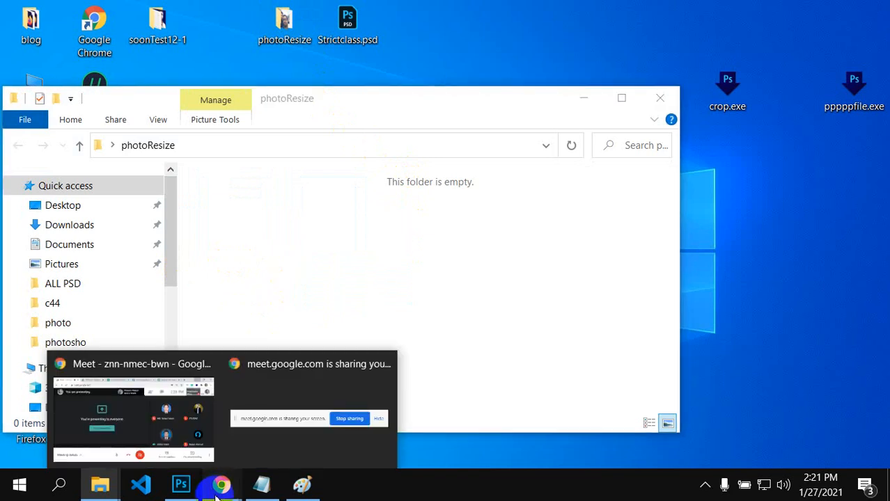
pyautogui.click(129, 369)
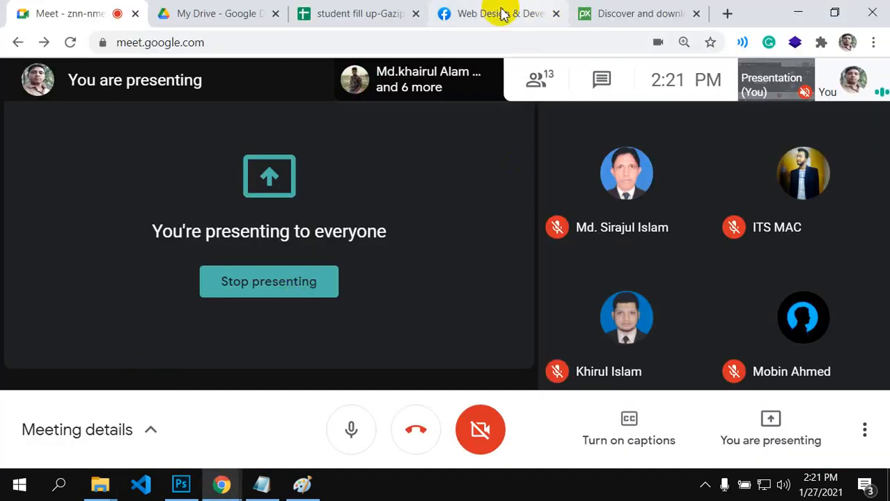
pyautogui.click(727, 14)
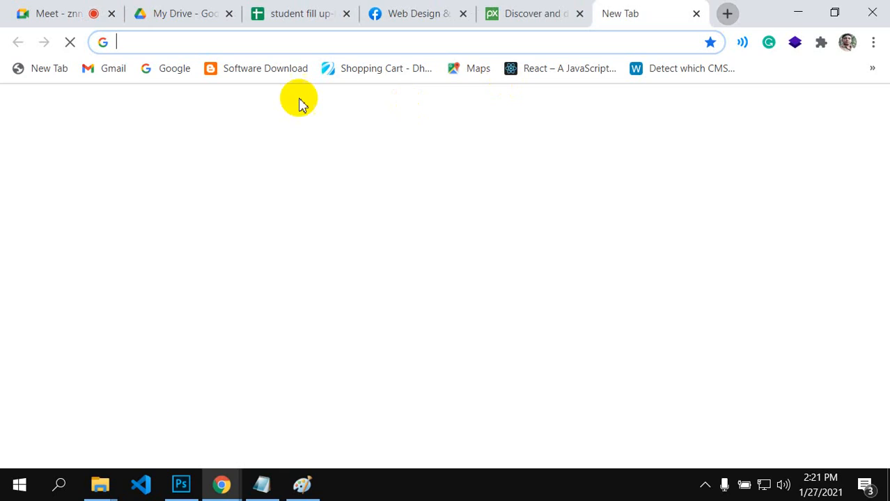
# Step: Try to open the address unsplash.com/jpg image, and go back to the new tab page
pyautogui.click(167, 50)
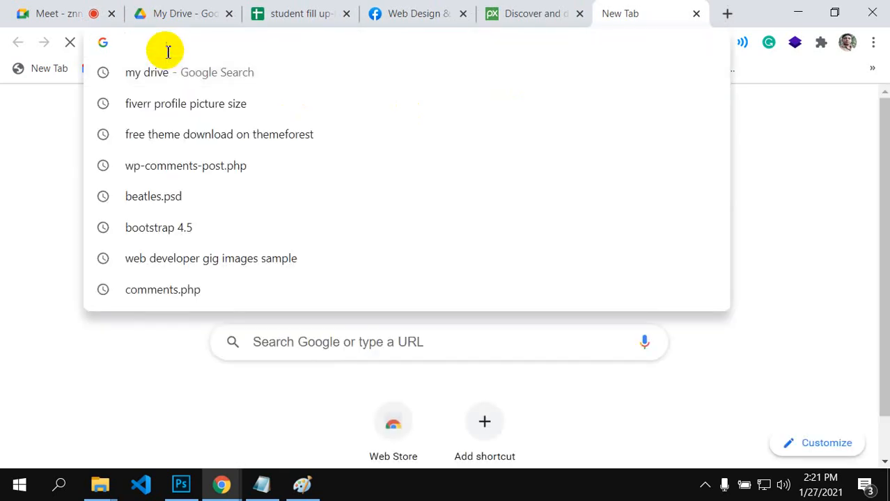
pyautogui.write('un')
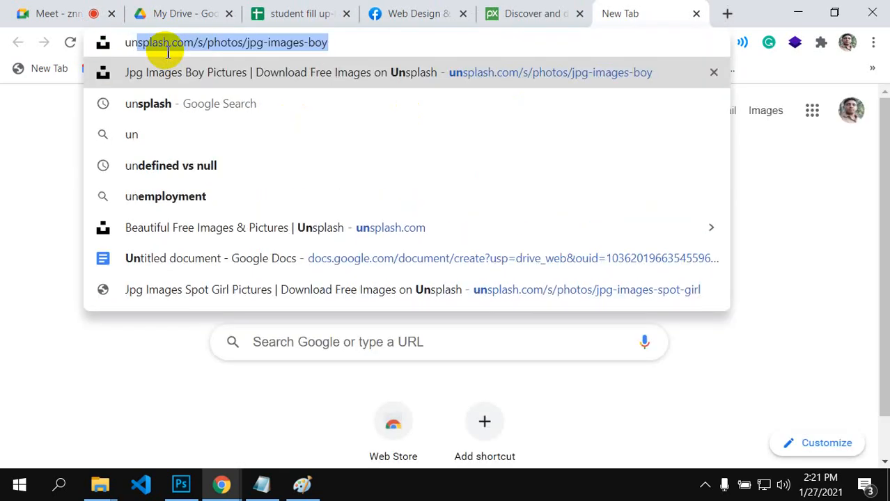
pyautogui.press('Right')
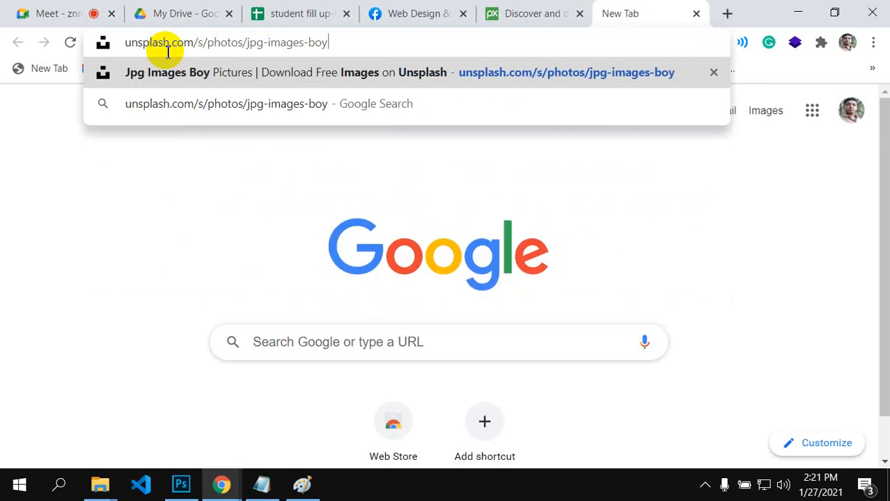
pyautogui.press('BackSpace')
pyautogui.press('BackSpace')
pyautogui.press('BackSpace')
pyautogui.press('BackSpace')
pyautogui.press('BackSpace')
pyautogui.press('BackSpace')
pyautogui.press('BackSpace')
pyautogui.press('BackSpace')
pyautogui.press('BackSpace')
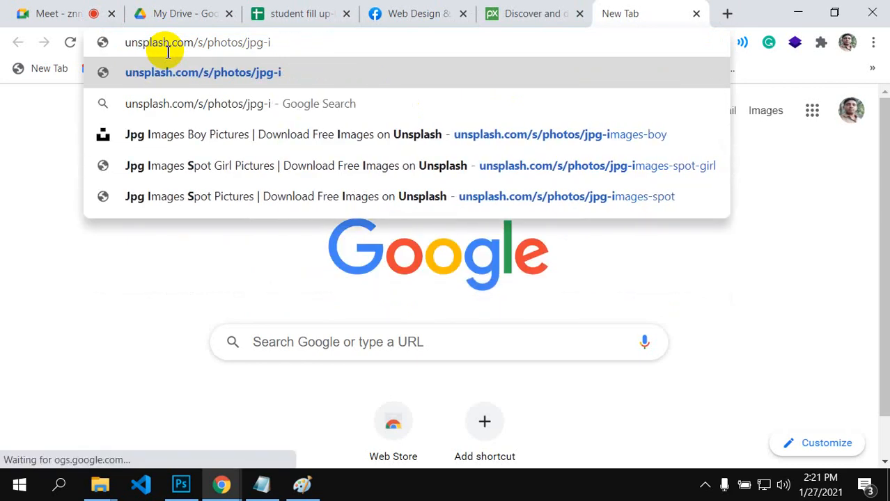
pyautogui.press('BackSpace')
pyautogui.press('BackSpace')
pyautogui.press('BackSpace')
pyautogui.press('BackSpace')
pyautogui.press('BackSpace')
pyautogui.press('BackSpace')
pyautogui.press('BackSpace')
pyautogui.press('BackSpace')
pyautogui.press('BackSpace')
pyautogui.press('BackSpace')
pyautogui.press('BackSpace')
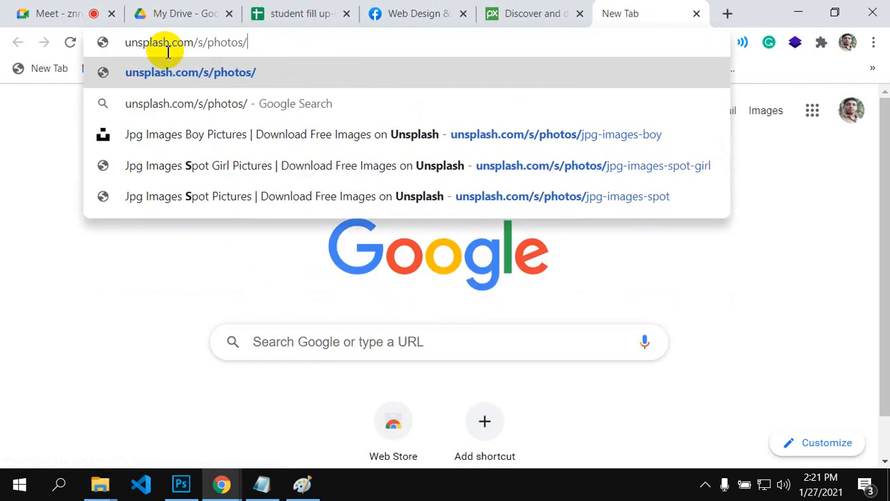
pyautogui.press('BackSpace')
pyautogui.press('BackSpace')
pyautogui.press('BackSpace')
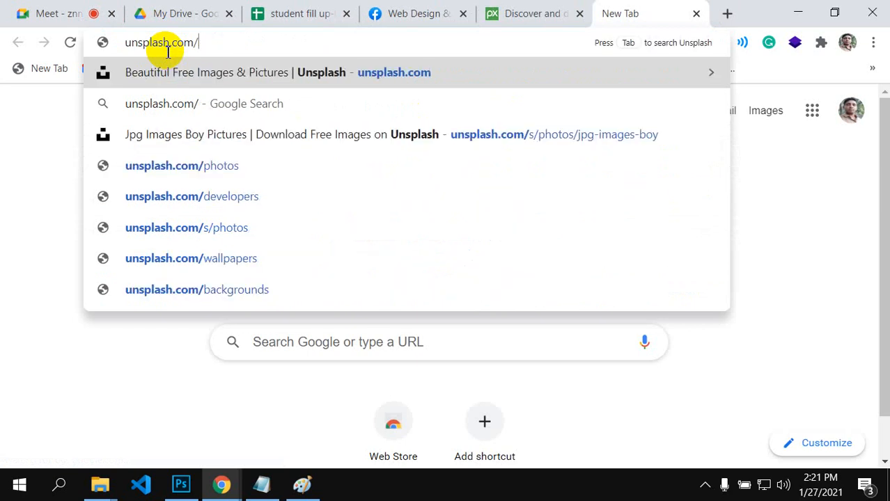
pyautogui.write('j')
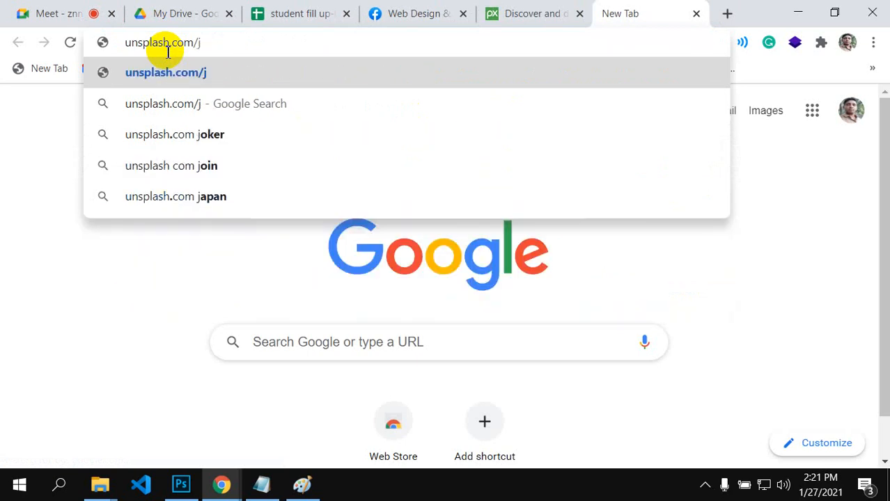
pyautogui.write('pg')
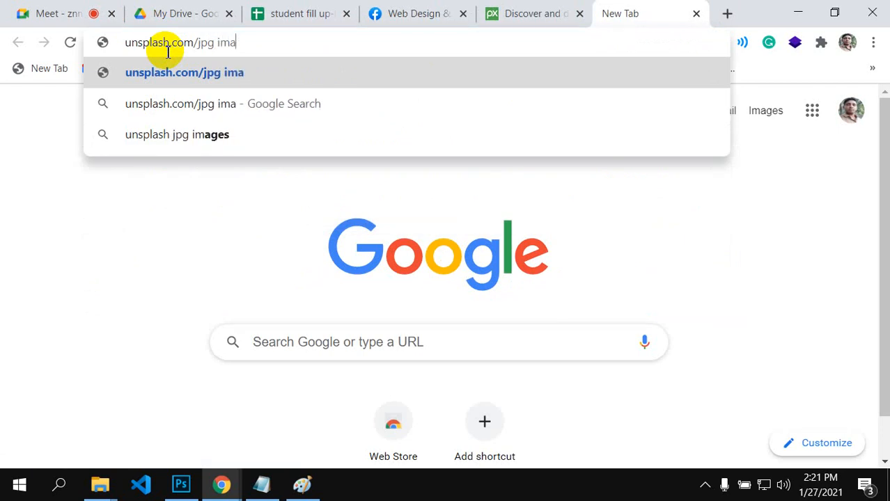
pyautogui.write('image')
pyautogui.press('Return')
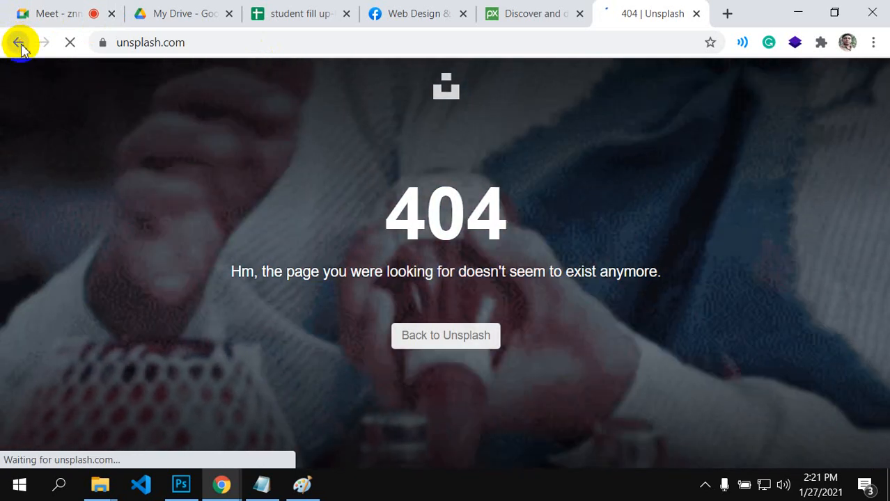
pyautogui.click(19, 43)
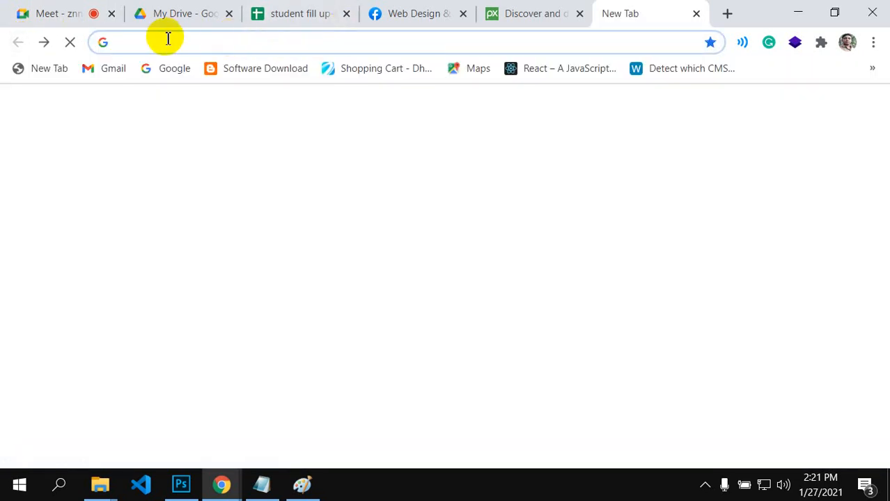
# Step: Load the Unsplash home page at unsplash.com
pyautogui.click(144, 40)
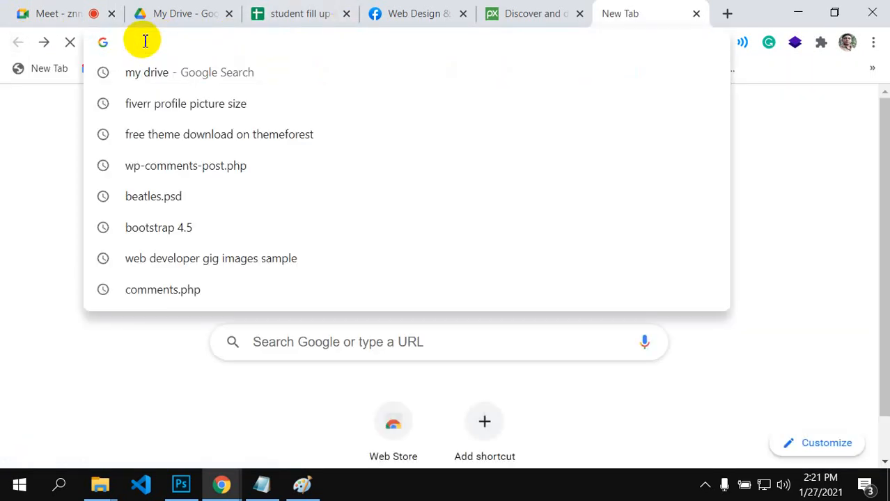
pyautogui.write('um')
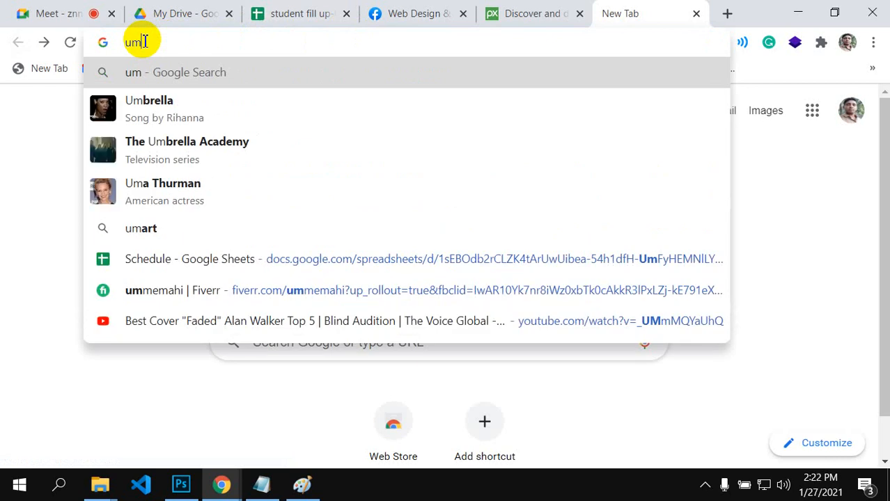
pyautogui.press('BackSpace')
pyautogui.write('n')
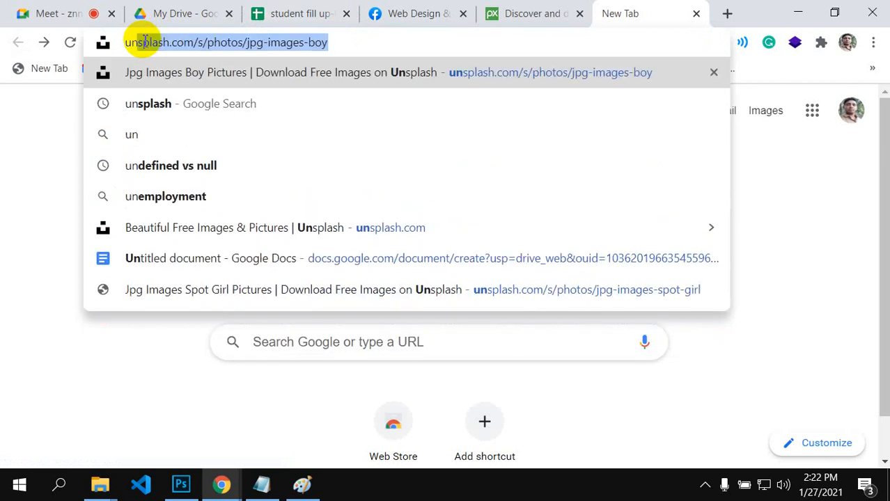
pyautogui.press('Right')
pyautogui.press('BackSpace')
pyautogui.press('BackSpace')
pyautogui.press('BackSpace')
pyautogui.press('BackSpace')
pyautogui.press('BackSpace')
pyautogui.press('BackSpace')
pyautogui.press('BackSpace')
pyautogui.press('BackSpace')
pyautogui.press('BackSpace')
pyautogui.press('BackSpace')
pyautogui.press('BackSpace')
pyautogui.press('BackSpace')
pyautogui.press('BackSpace')
pyautogui.press('BackSpace')
pyautogui.press('BackSpace')
pyautogui.press('BackSpace')
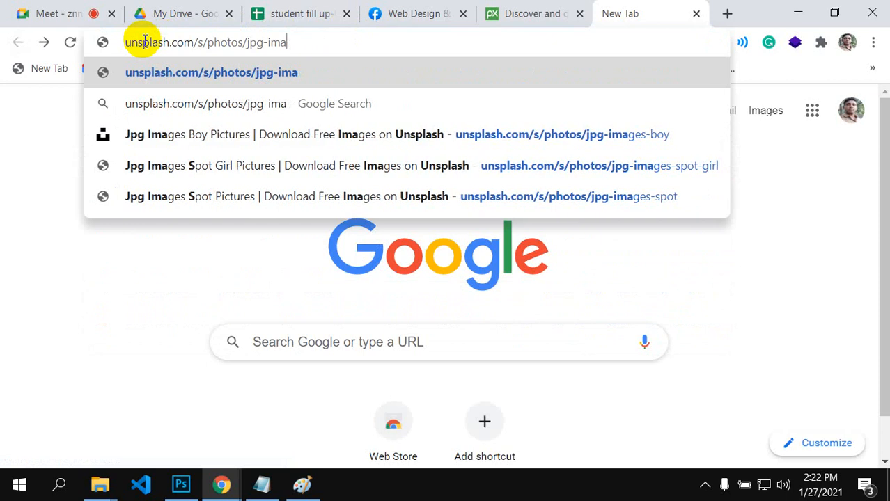
pyautogui.press('BackSpace')
pyautogui.press('BackSpace')
pyautogui.press('BackSpace')
pyautogui.press('BackSpace')
pyautogui.press('BackSpace')
pyautogui.press('BackSpace')
pyautogui.press('BackSpace')
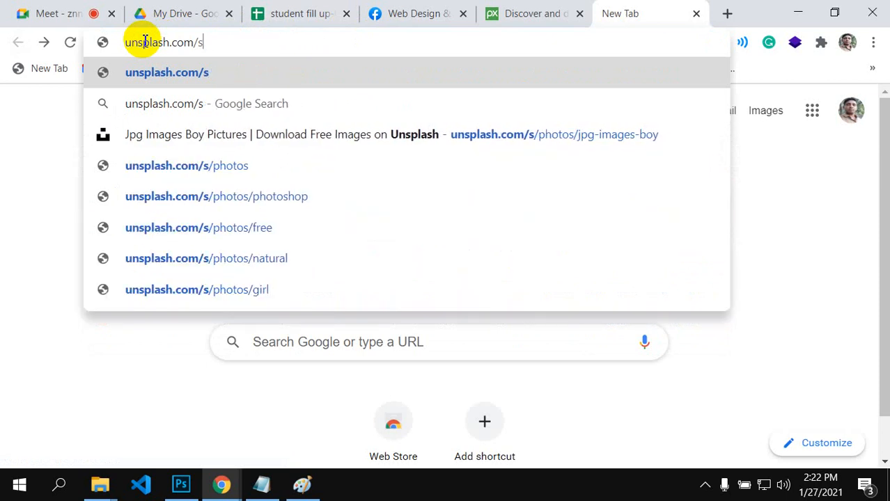
pyautogui.press('Return')
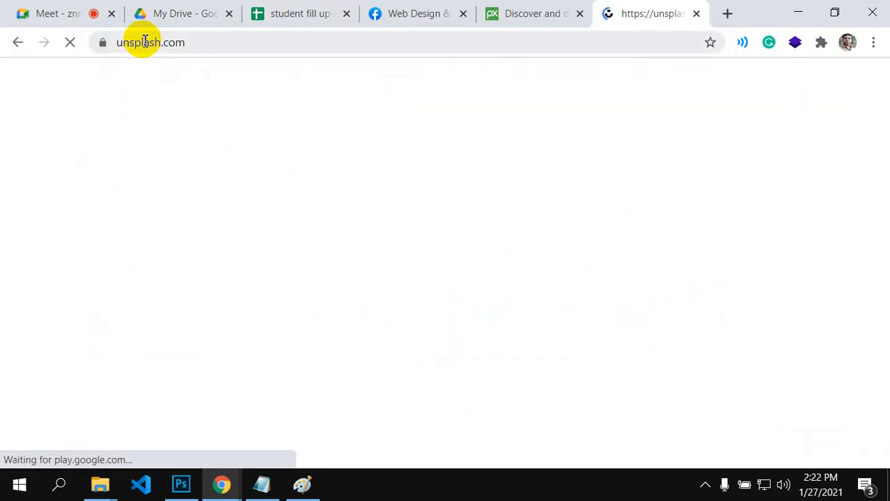
# Step: Browse the Editorial photo feed on the Unsplash home page for a suitable picture of a person
pyautogui.scroll(-2, 282, 271)
pyautogui.scroll(-10, 285, 268)
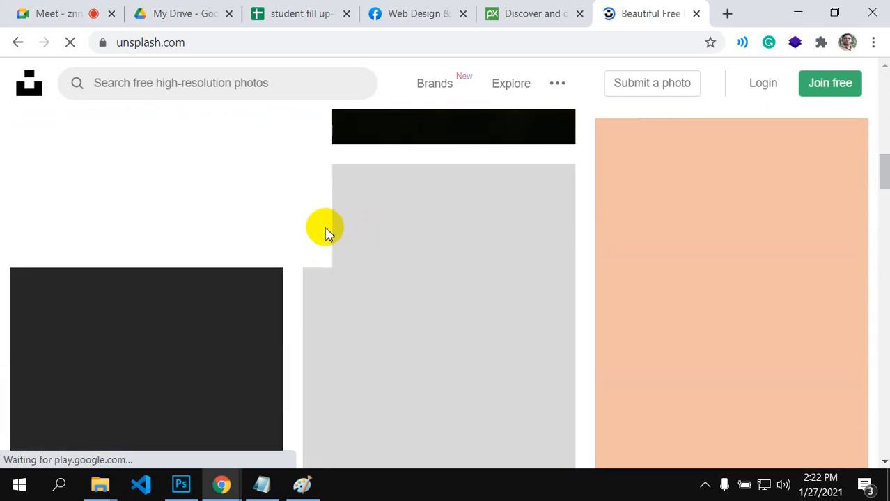
pyautogui.scroll(-5, 324, 228)
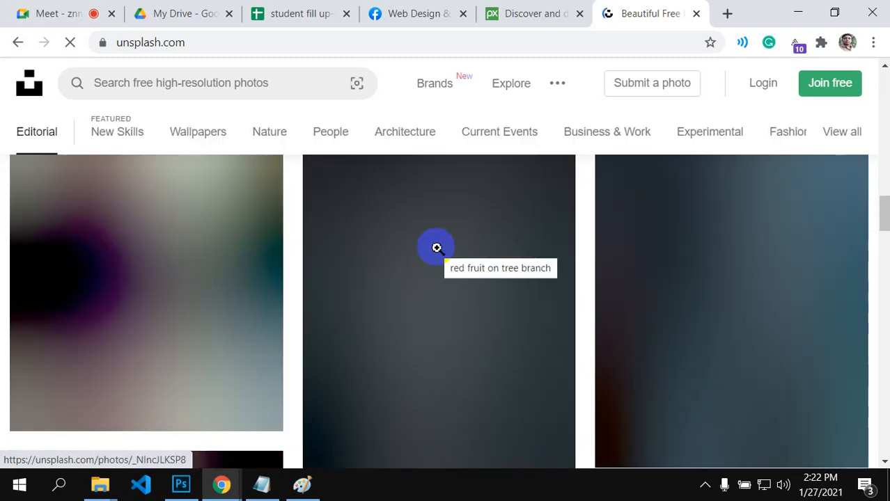
pyautogui.scroll(-3, 435, 280)
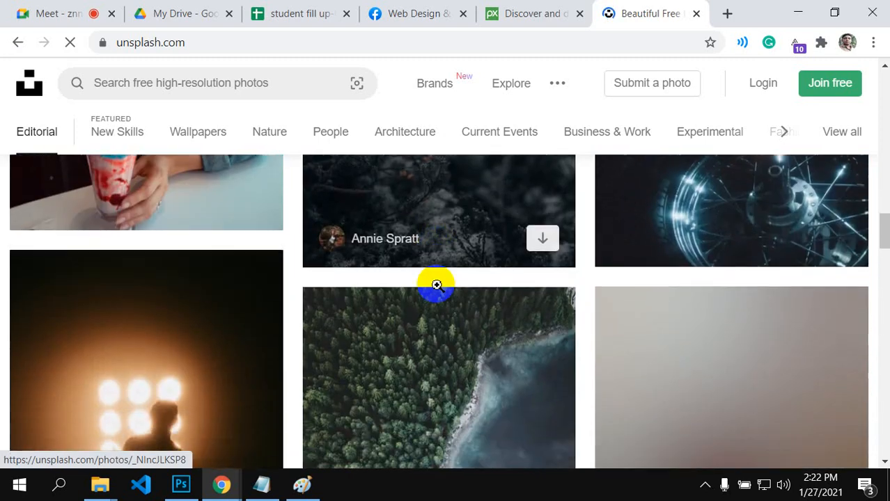
pyautogui.scroll(2, 435, 286)
pyautogui.scroll(2, 432, 286)
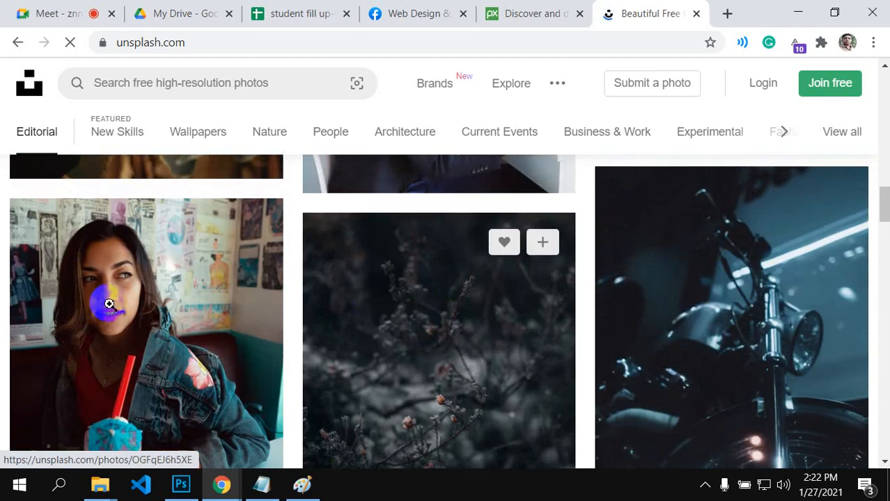
pyautogui.scroll(4, 125, 294)
pyautogui.scroll(5, 140, 294)
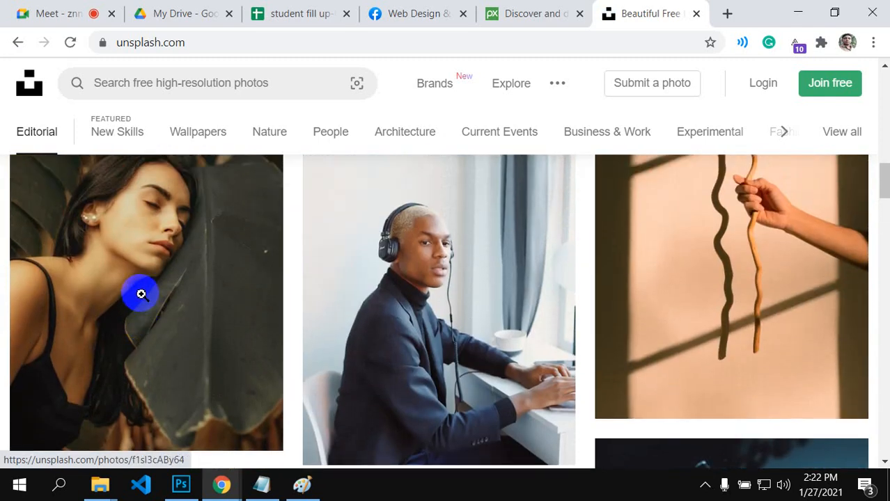
pyautogui.scroll(8, 143, 294)
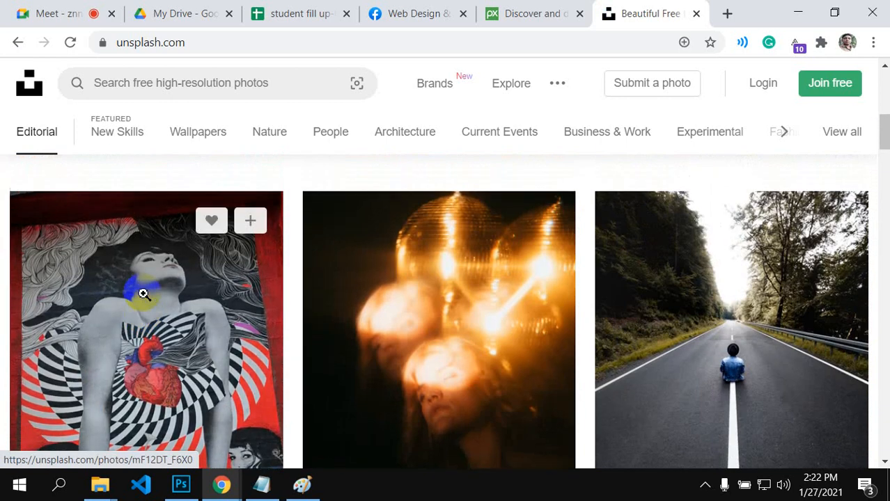
pyautogui.scroll(-2, 143, 298)
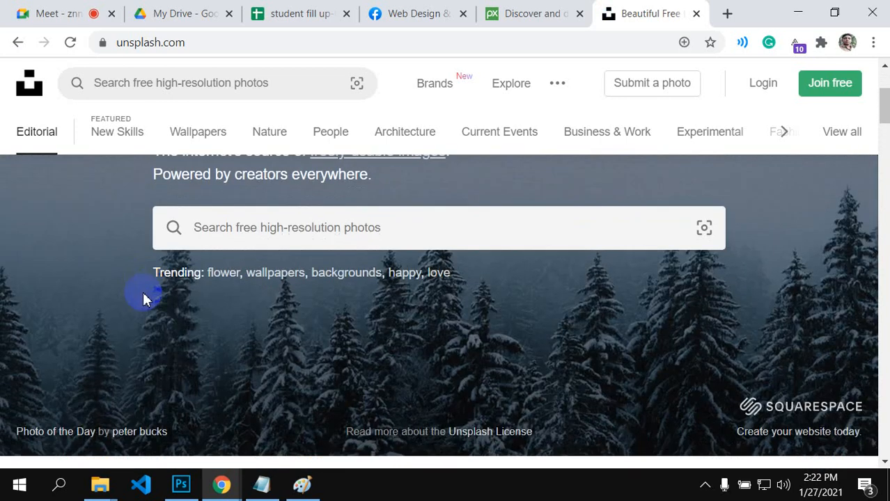
# Step: Download the free Unsplash photo of the woman in a denim jacket holding a milkshake
pyautogui.scroll(-10, 259, 288)
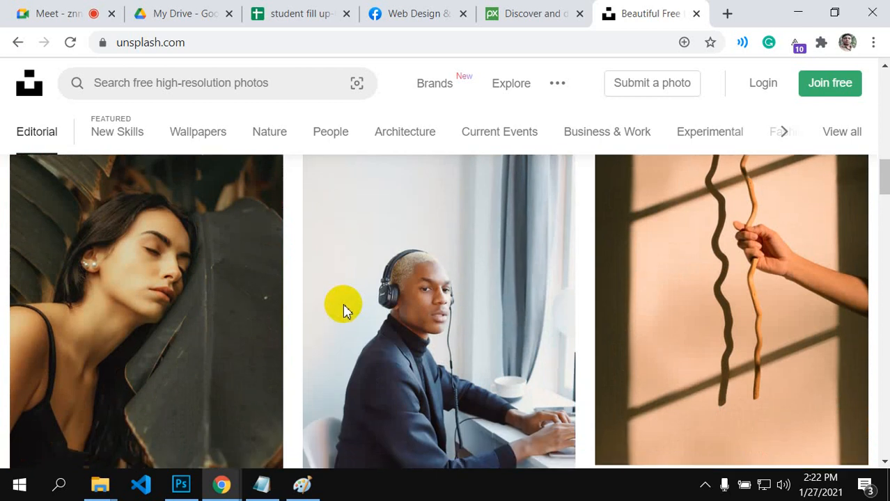
pyautogui.scroll(-3, 301, 418)
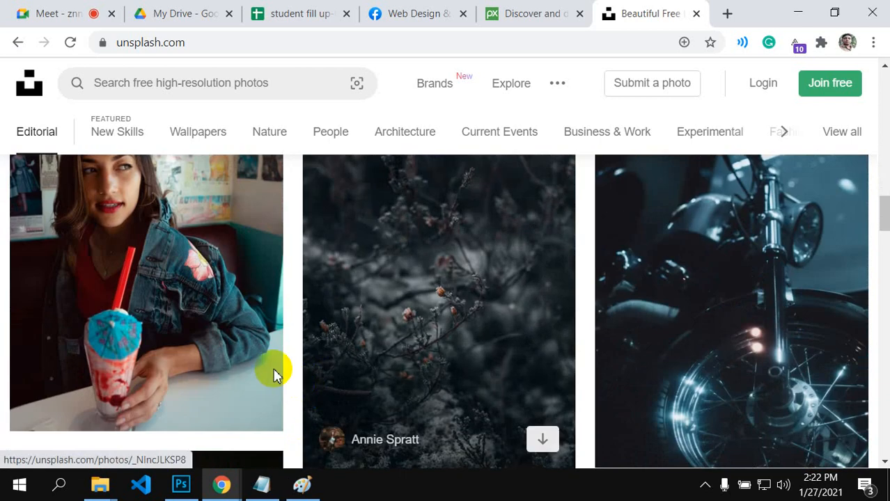
pyautogui.click(179, 325)
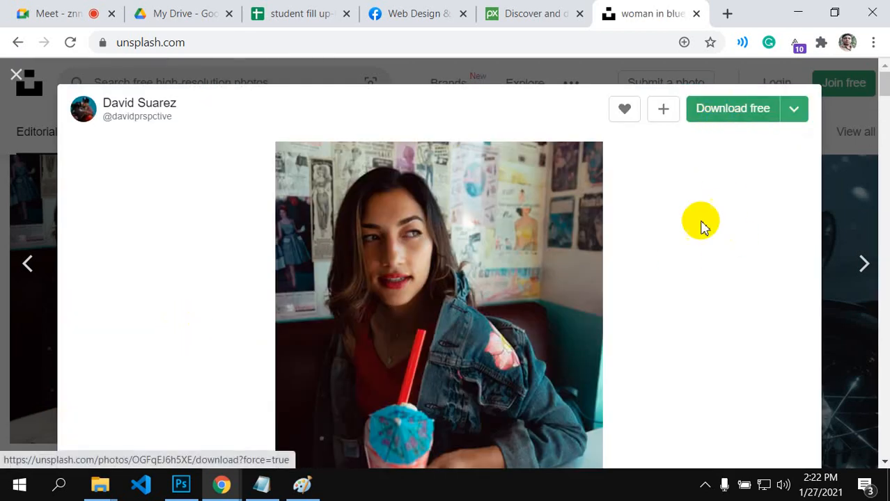
pyautogui.scroll(-4, 695, 242)
pyautogui.scroll(1, 695, 243)
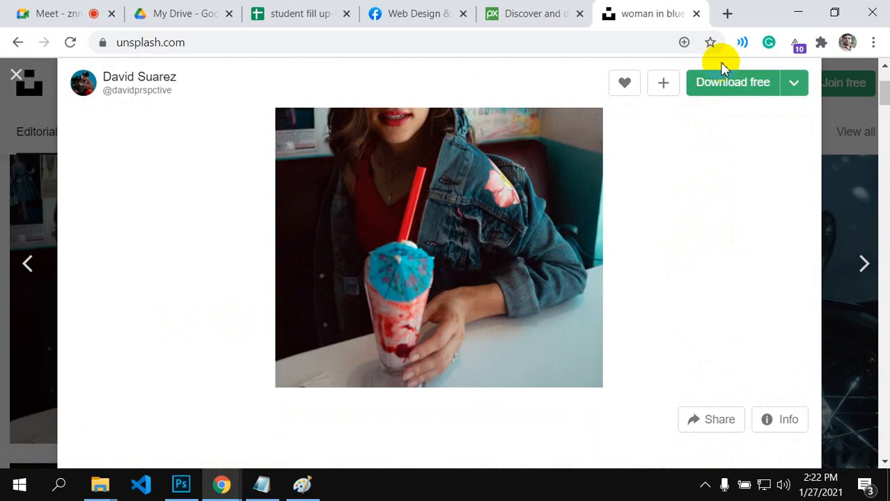
pyautogui.click(719, 90)
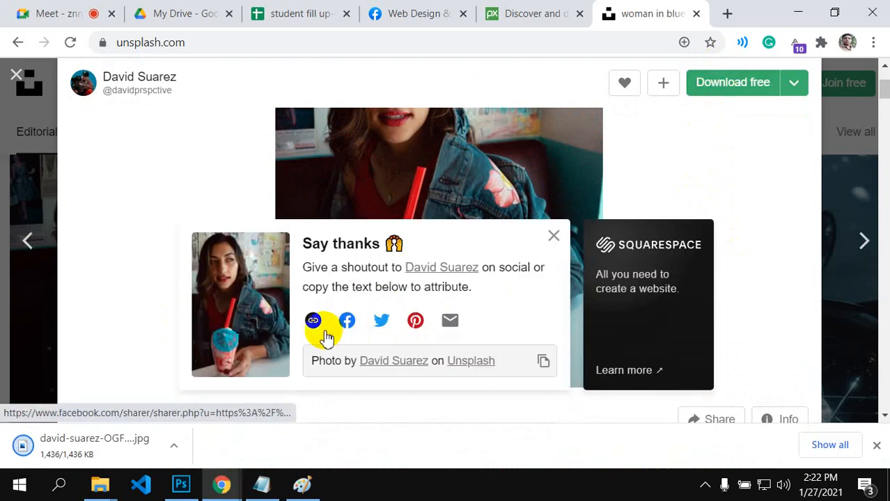
pyautogui.click(174, 446)
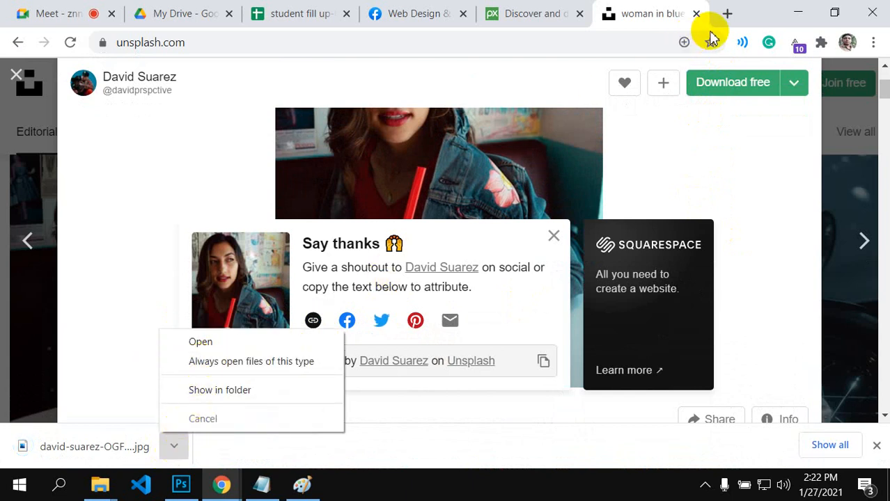
# Step: Minimize Chrome, close the photoResize folder window and open the Downloads folder with the crop.exe droplet left uncovered
pyautogui.click(798, 13)
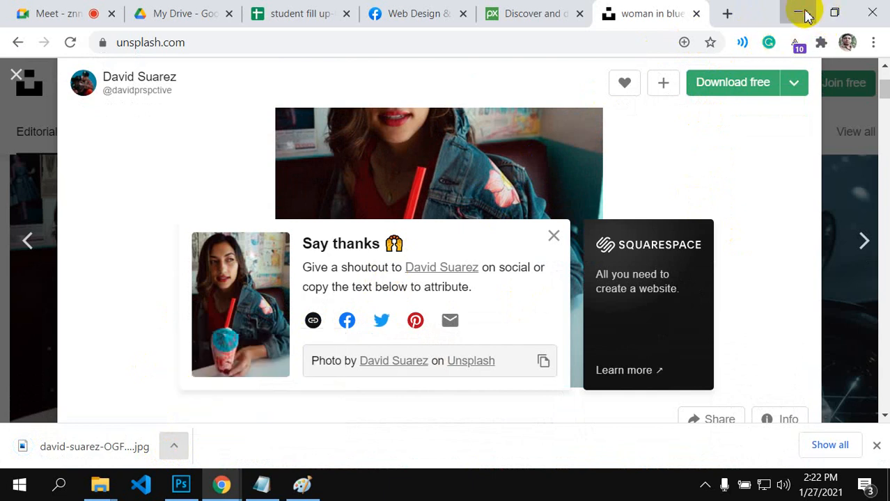
pyautogui.click(798, 13)
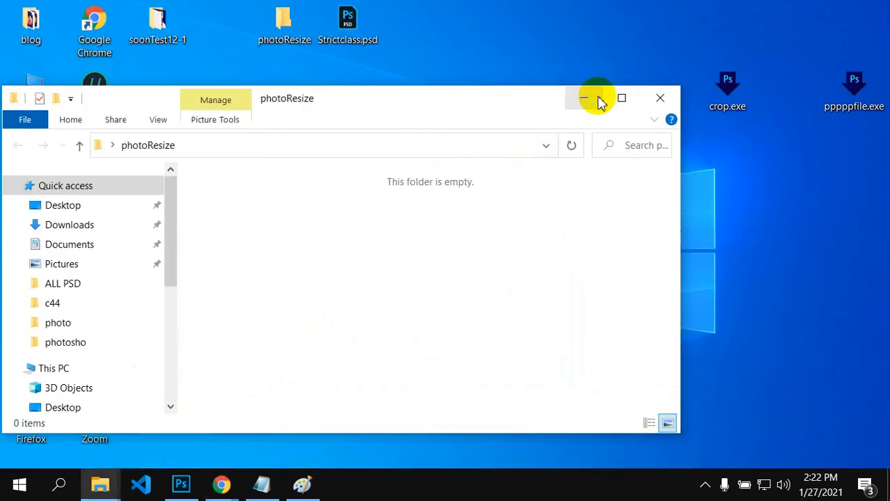
pyautogui.click(663, 97)
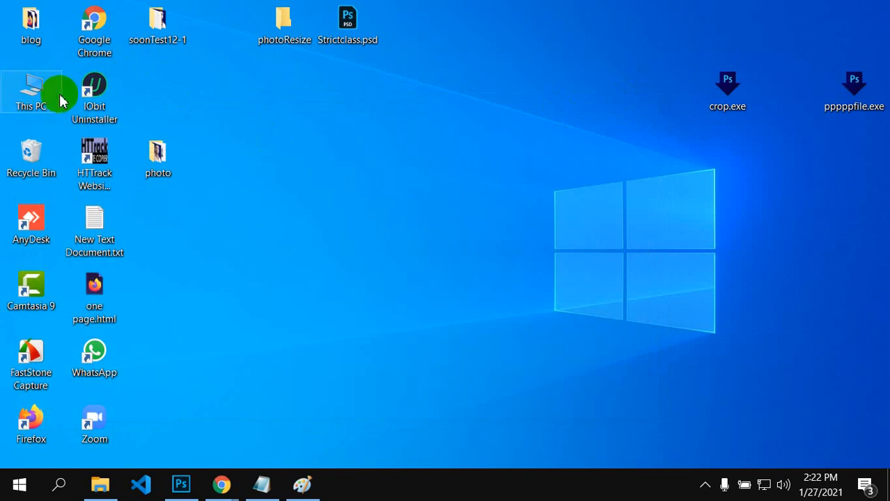
pyautogui.doubleClick(51, 102)
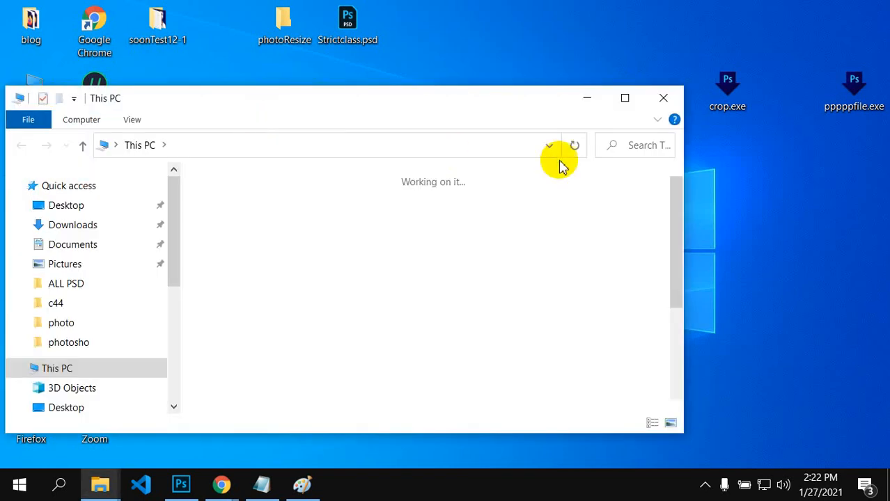
pyautogui.doubleClick(456, 256)
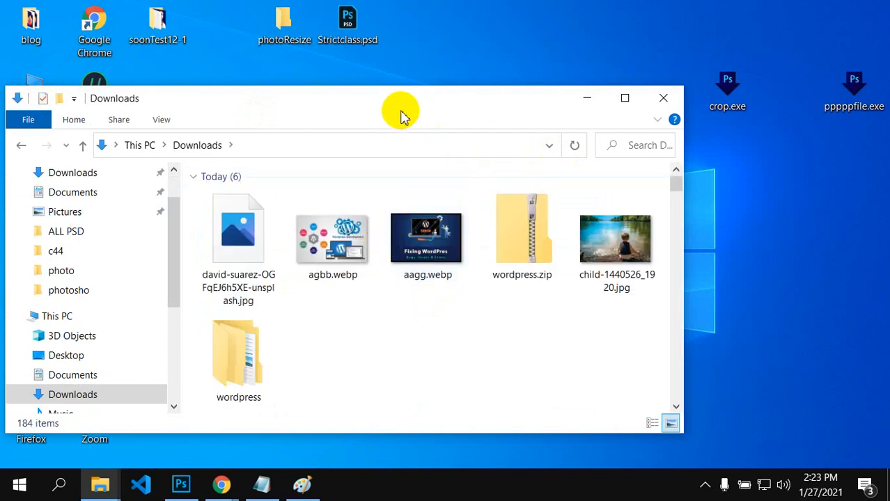
pyautogui.moveTo(393, 104); pyautogui.dragTo(357, 130)
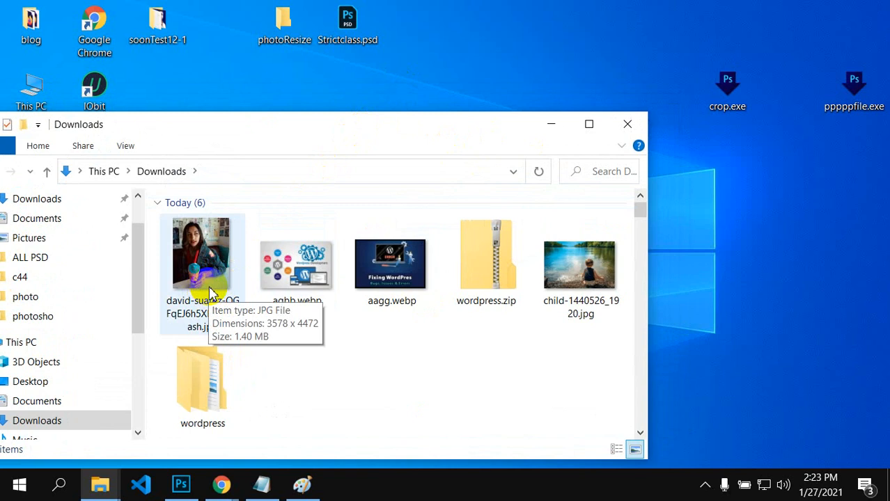
# Step: Run the crop.exe droplet on the downloaded photo, accepting JPEG quality 8 and Progressive format, and minimize Photoshop
pyautogui.moveTo(209, 287); pyautogui.dragTo(726, 111)
pyautogui.click(627, 124)
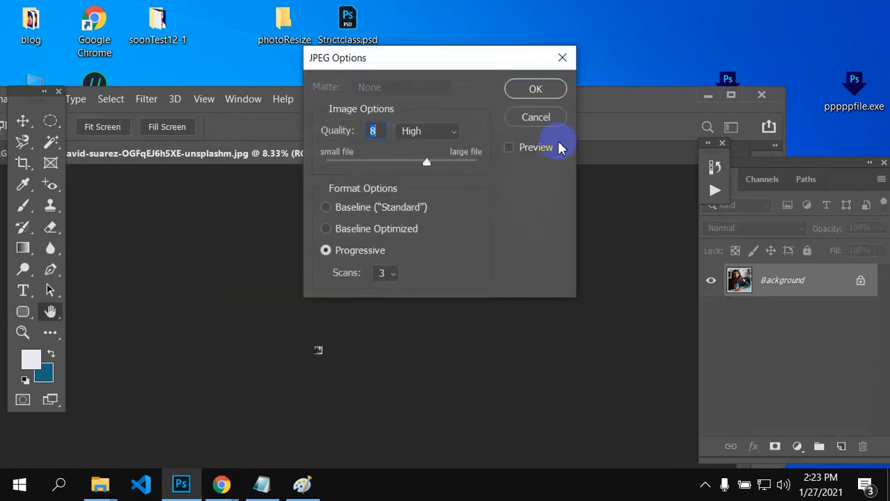
pyautogui.click(533, 91)
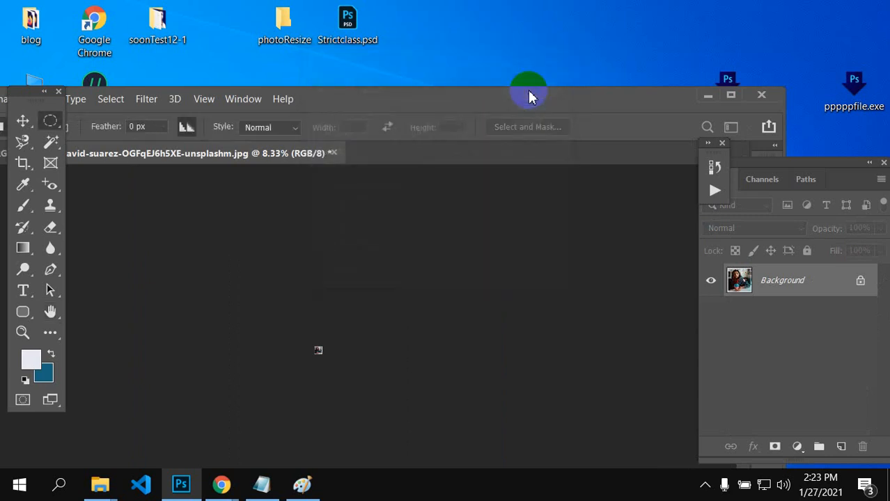
pyautogui.click(708, 97)
# Step: Run the pppppfile.exe droplet on the resized photo in the photoResize folder, cancelling the PSD save and continuing the batch
pyautogui.click(282, 22)
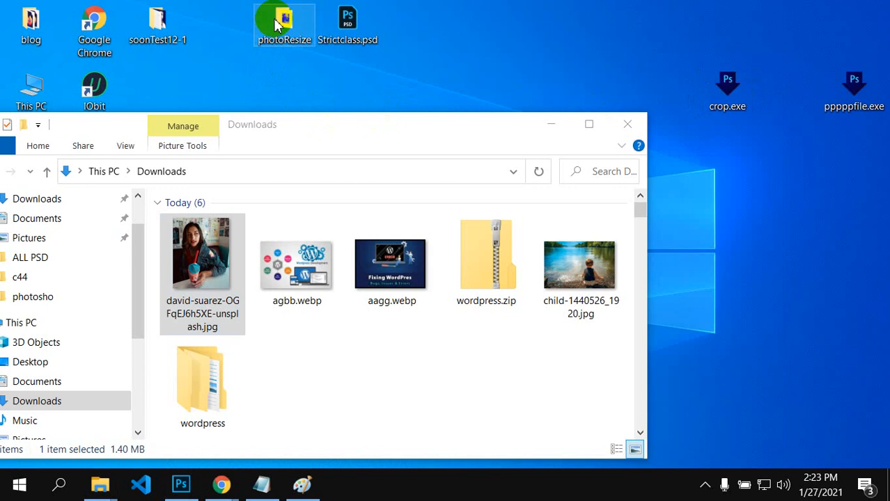
pyautogui.doubleClick(275, 25)
pyautogui.moveTo(267, 135)
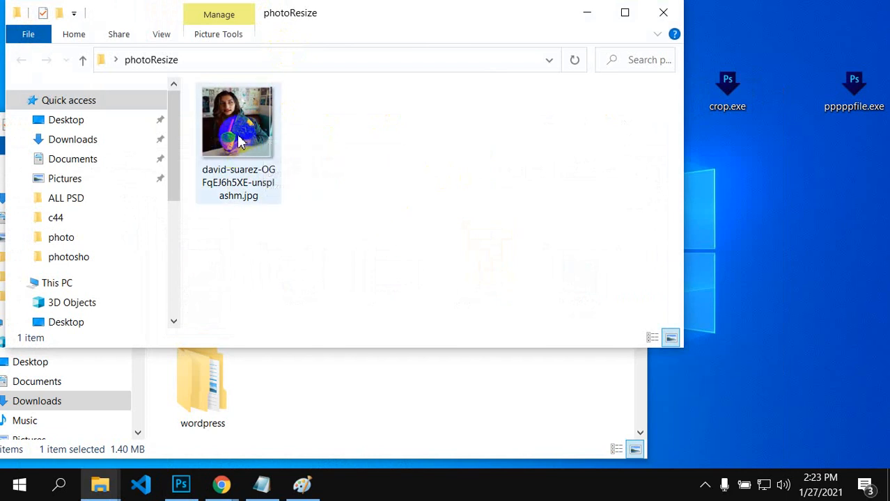
pyautogui.moveTo(239, 141); pyautogui.dragTo(847, 103)
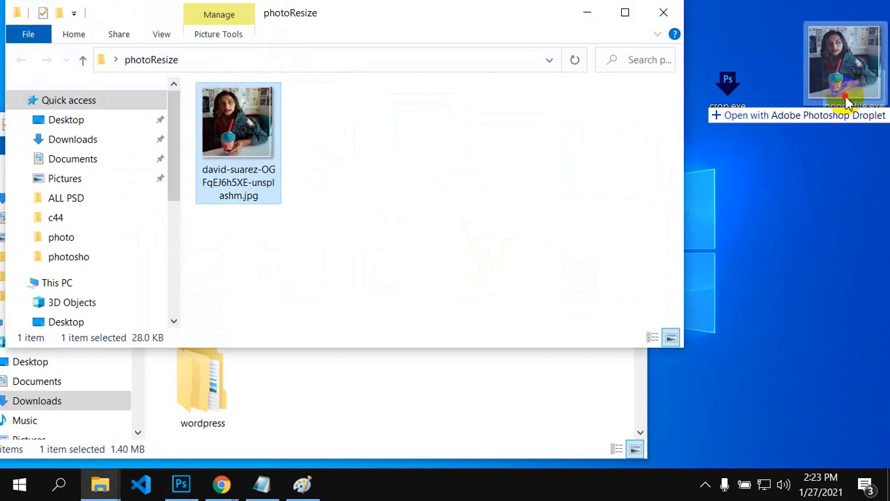
pyautogui.moveTo(846, 101); pyautogui.dragTo(843, 95)
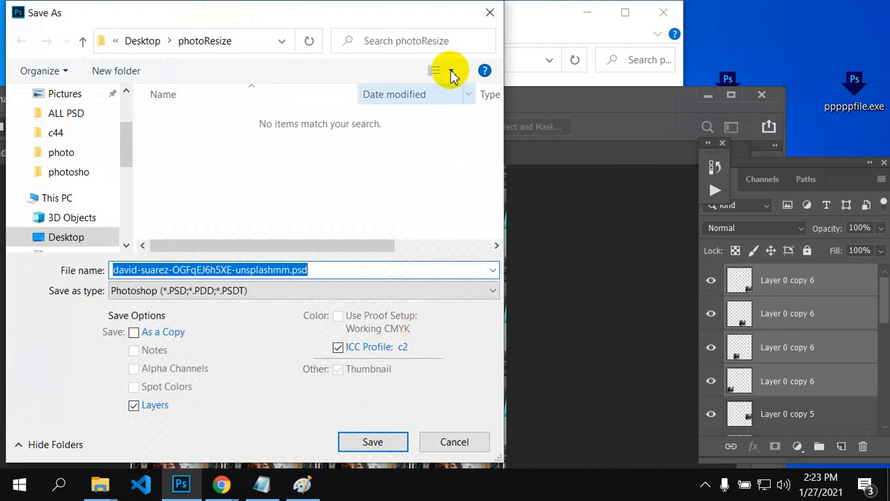
pyautogui.click(490, 12)
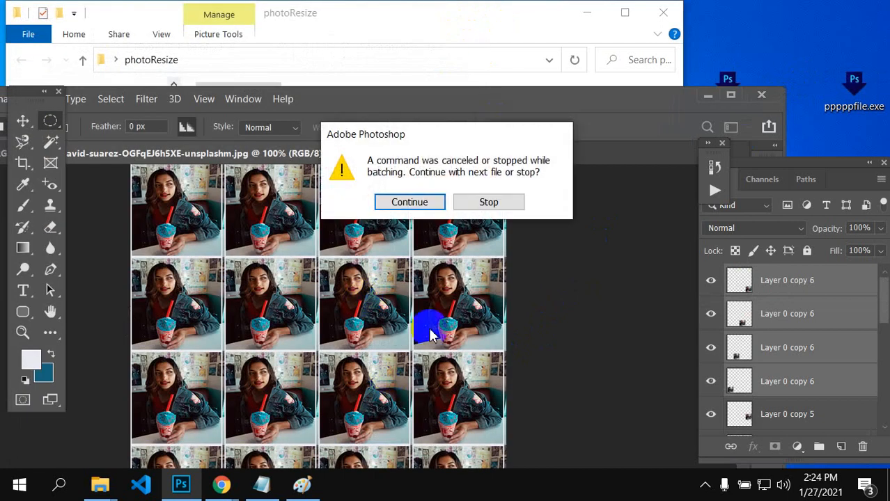
pyautogui.click(418, 203)
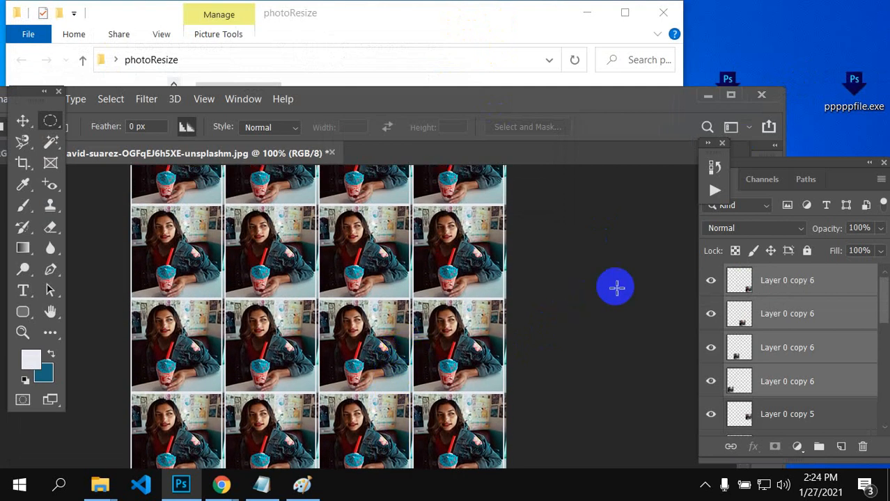
# Step: Collapse the floating Layers panel group to icons, shift the Photoshop window slightly and minimize it
pyautogui.doubleClick(780, 165)
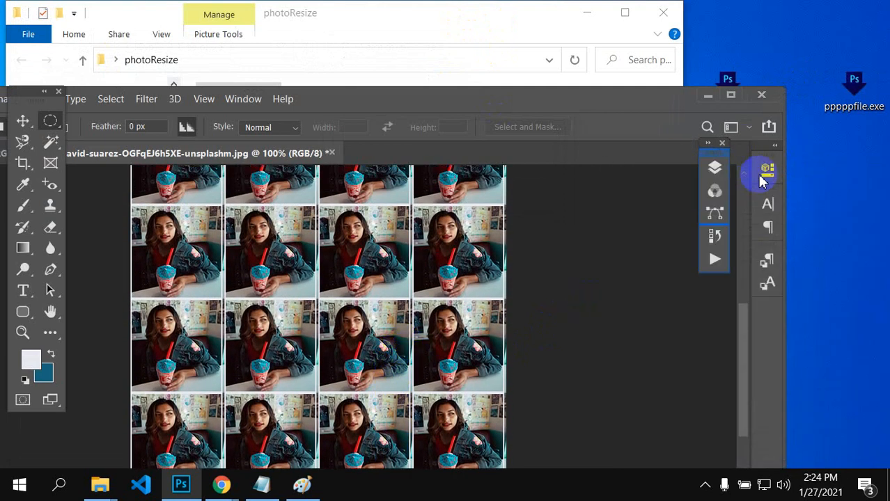
pyautogui.moveTo(501, 104); pyautogui.dragTo(512, 113)
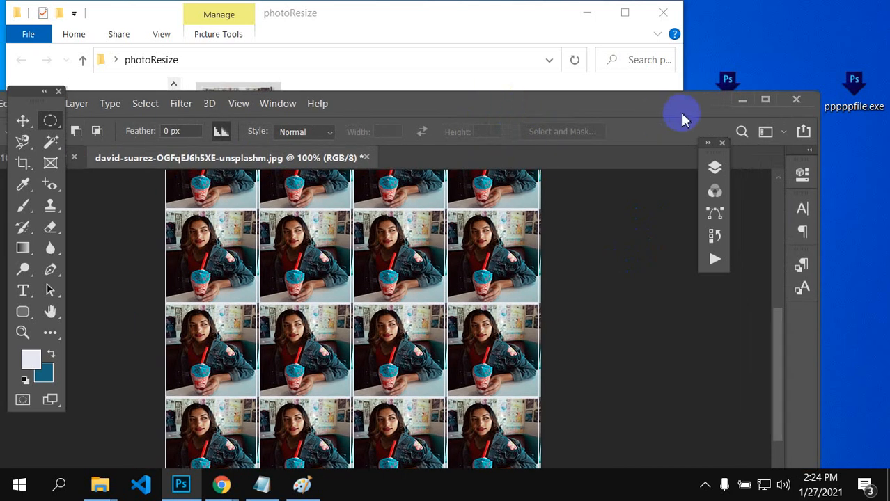
pyautogui.click(741, 101)
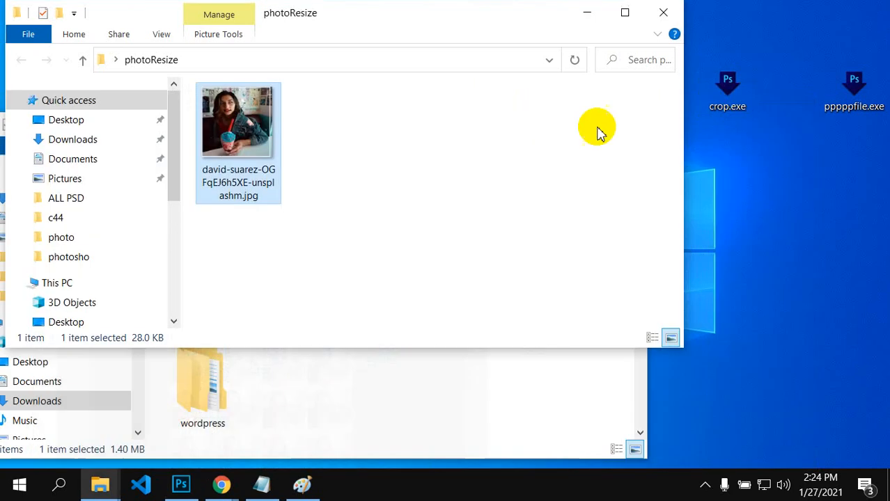
# Step: Clear the desktop by minimizing the photoResize folder window and closing the Downloads window
pyautogui.click(583, 15)
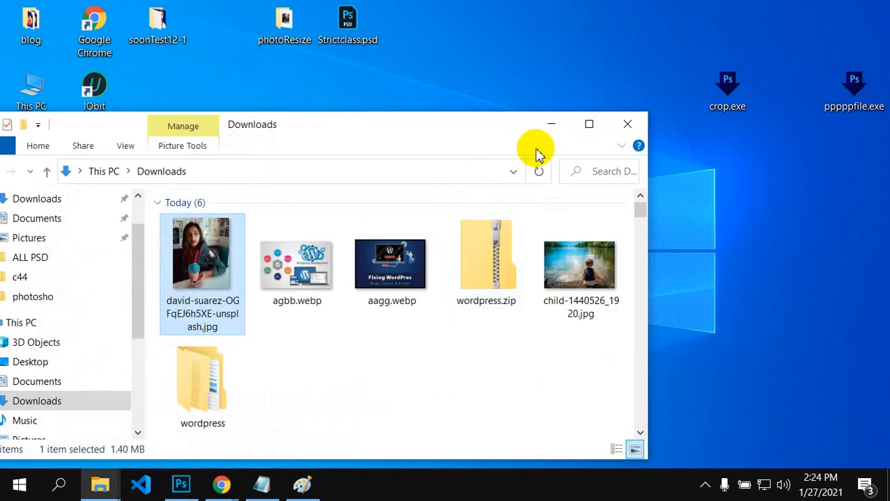
pyautogui.moveTo(447, 132); pyautogui.dragTo(492, 131)
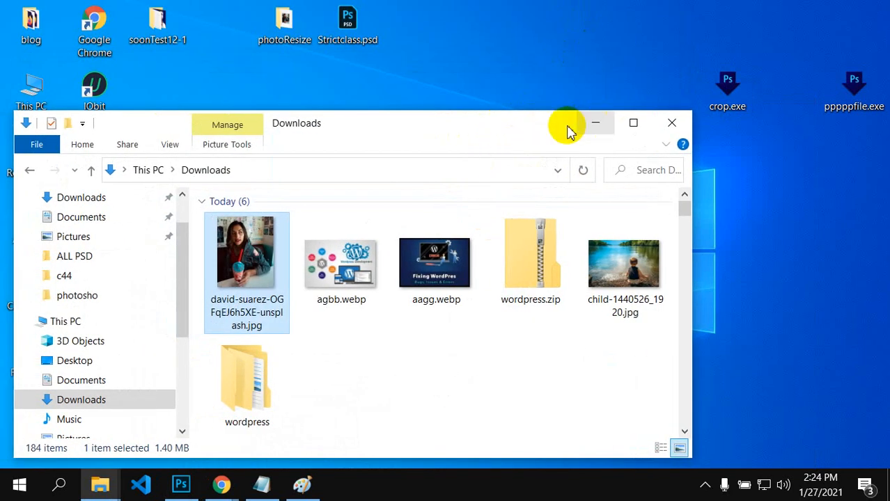
pyautogui.click(671, 122)
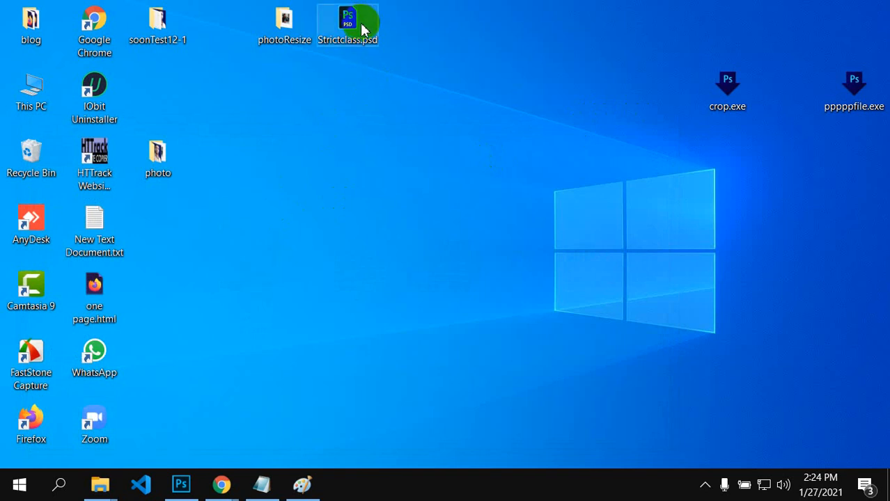
pyautogui.rightClick(288, 162)
pyautogui.click(329, 211)
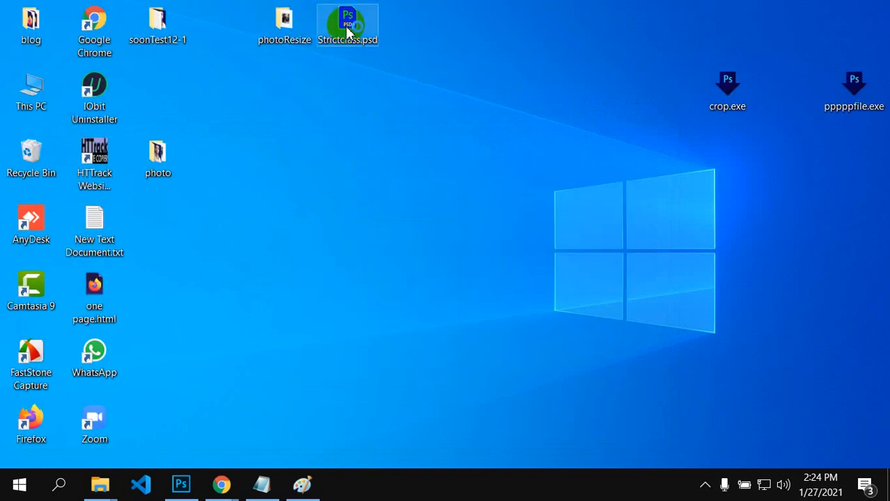
# Step: Open Strictclass.psd from the desktop without resolving its missing font, hide the guides to view the layout, and minimize Photoshop
pyautogui.doubleClick(348, 27)
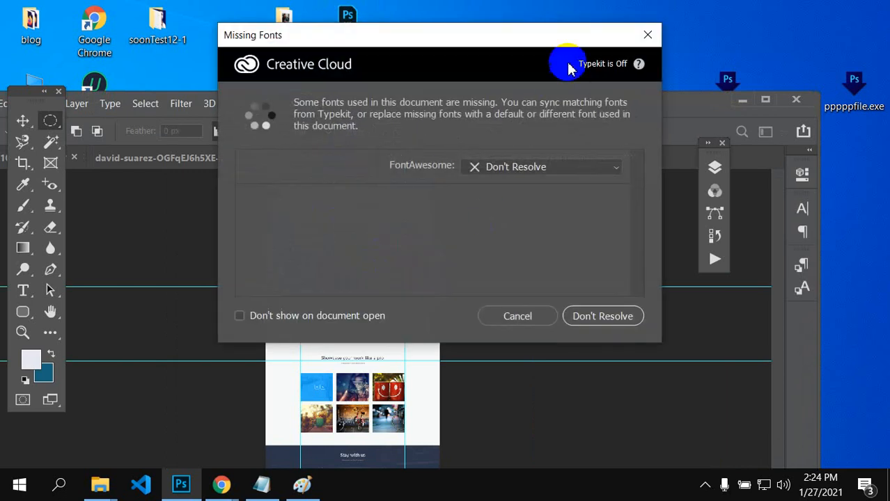
pyautogui.click(645, 35)
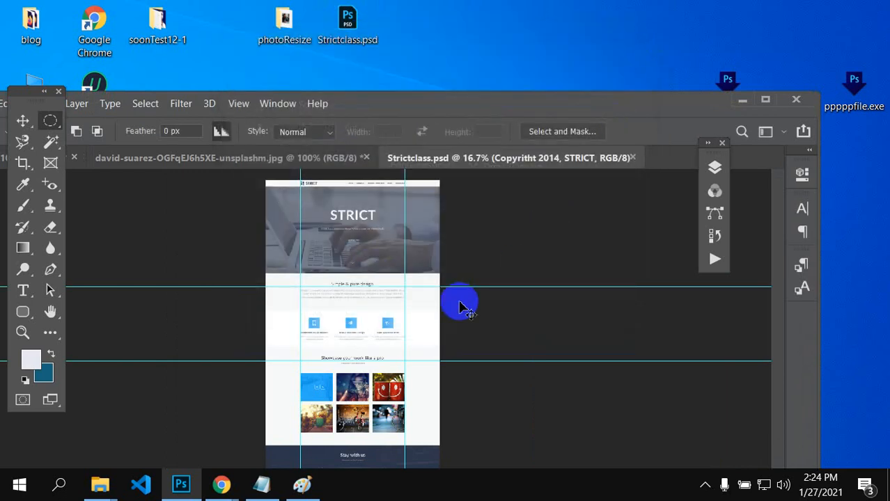
pyautogui.hotkey('ctrl', ';')
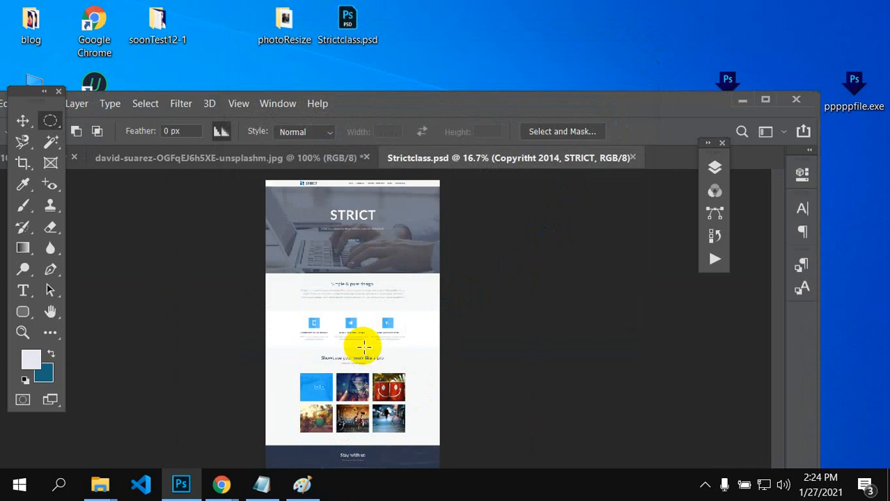
pyautogui.scroll(4, 364, 346)
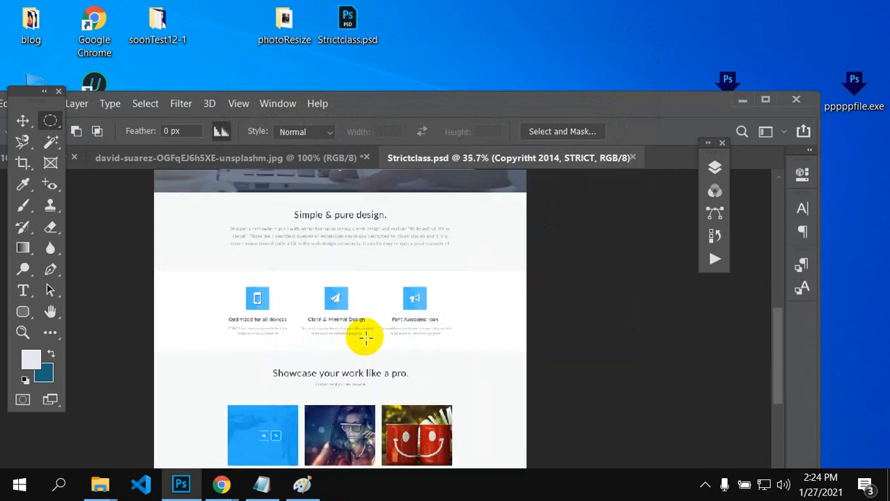
pyautogui.scroll(-2, 417, 292)
pyautogui.click(740, 101)
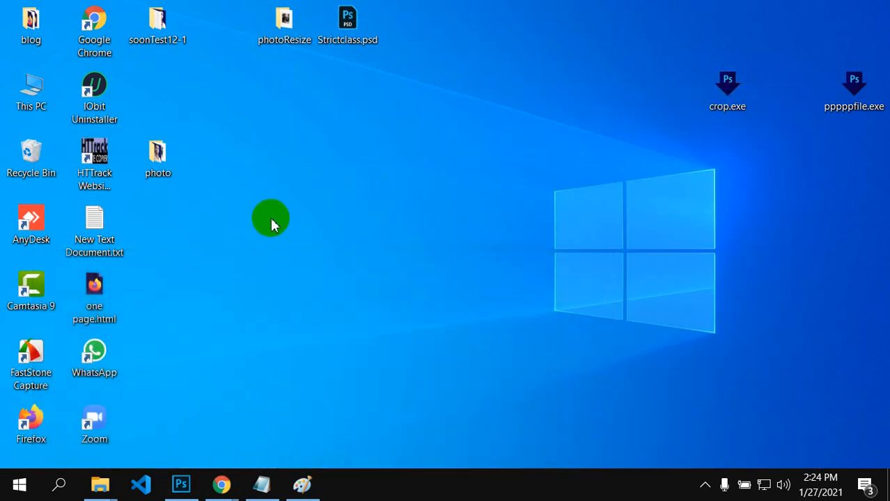
# Step: Switch to the Chrome window and bring up My Drive in Google Drive
pyautogui.click(220, 484)
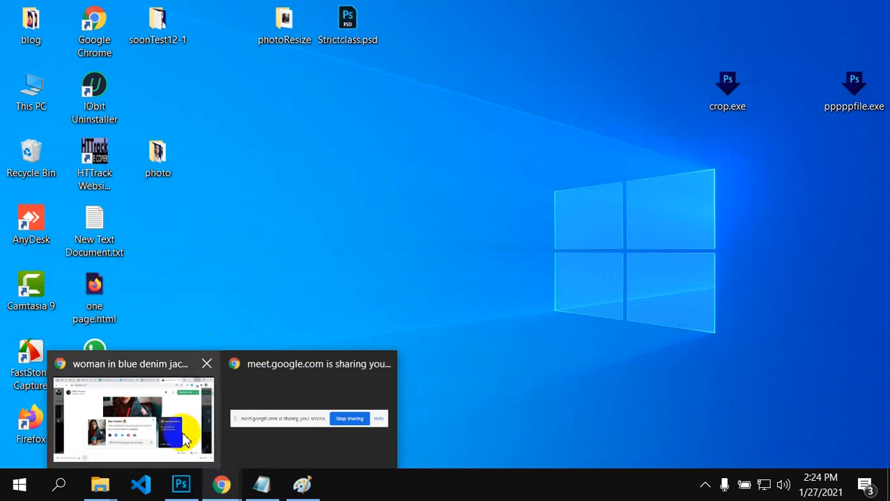
pyautogui.click(135, 359)
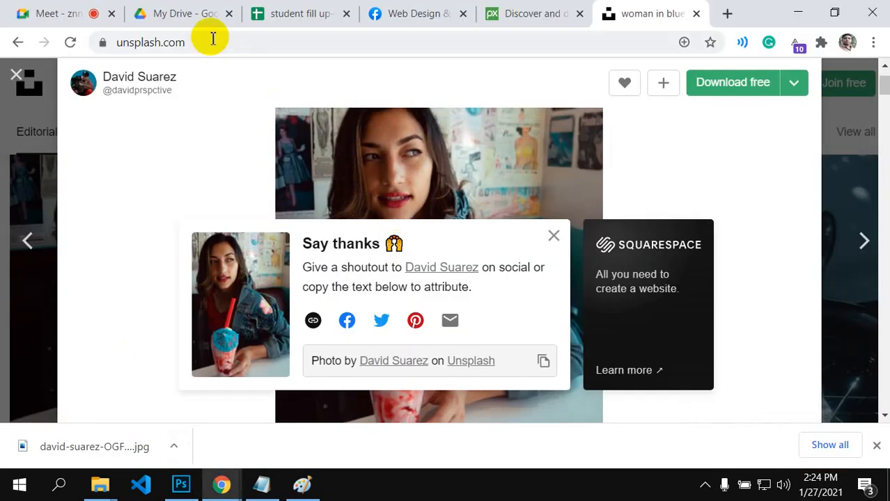
pyautogui.click(180, 16)
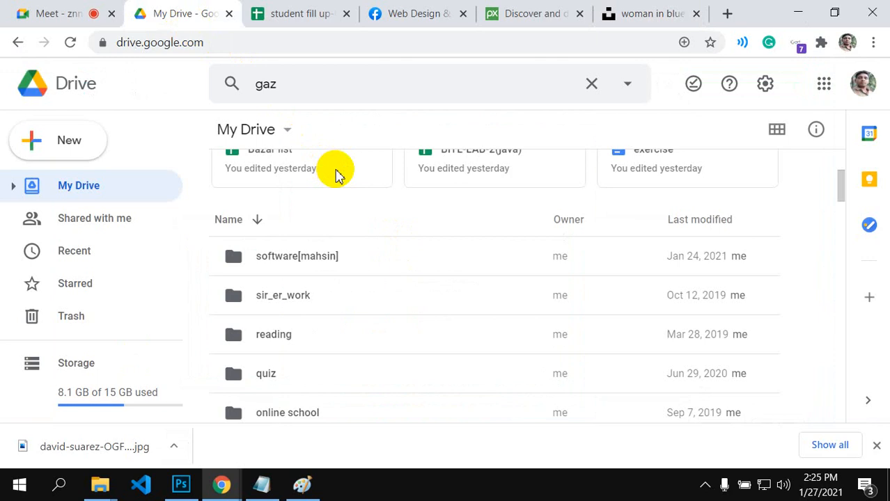
# Step: Look through the list of folders in My Drive
pyautogui.scroll(1, 342, 226)
pyautogui.scroll(-1, 344, 259)
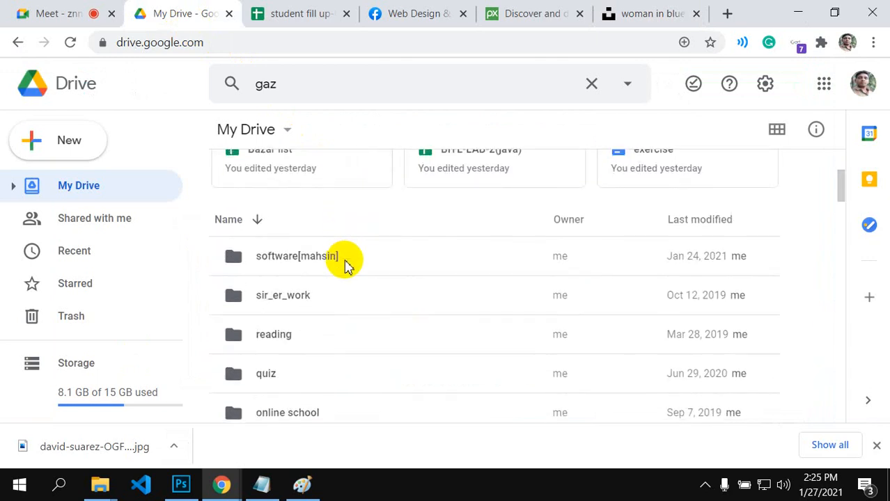
pyautogui.scroll(-3, 333, 298)
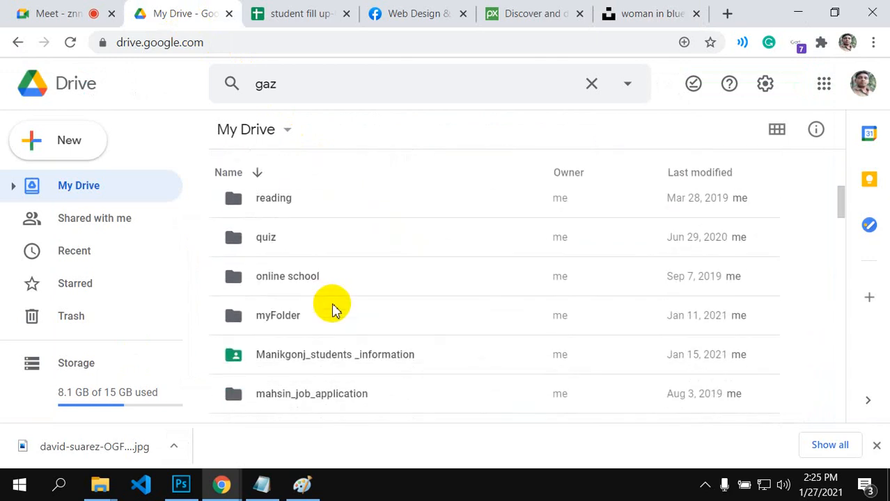
pyautogui.scroll(-2, 333, 309)
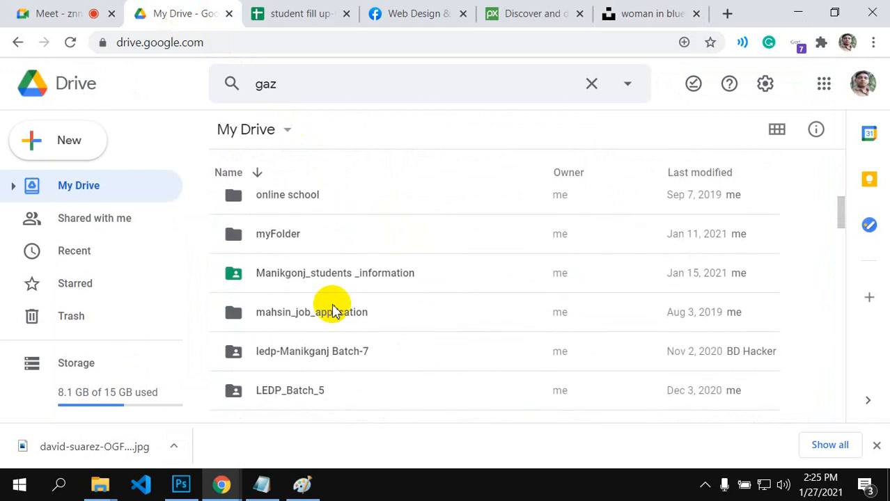
pyautogui.scroll(4, 333, 308)
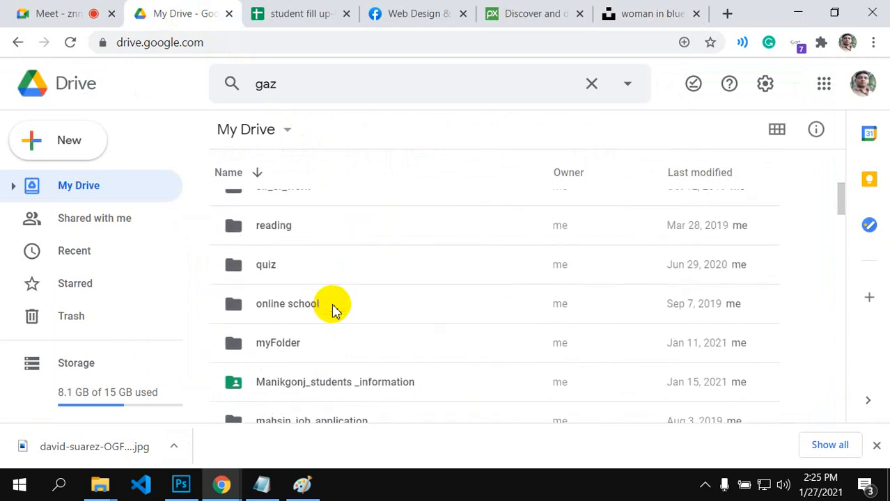
# Step: Open Strictclass.psd from the desktop with Adobe Photoshop CC 2019, leave its missing font unresolved, and maximize the window
pyautogui.click(334, 25)
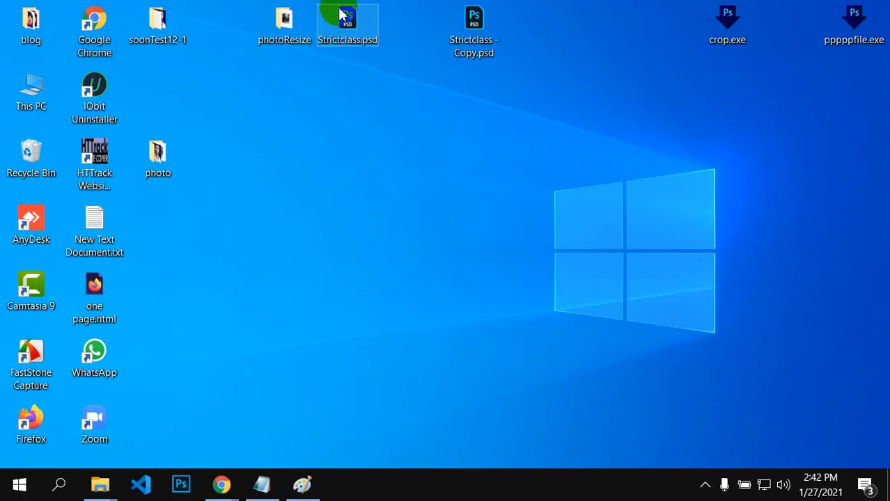
pyautogui.rightClick(334, 12)
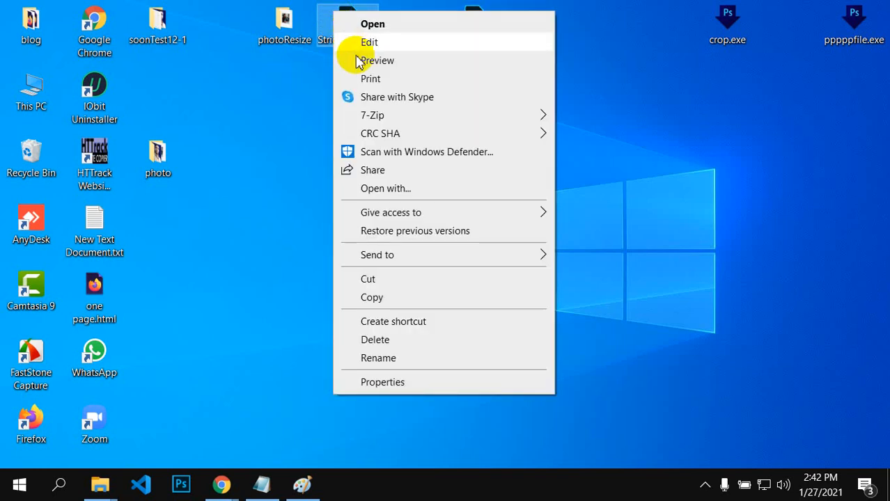
pyautogui.click(390, 188)
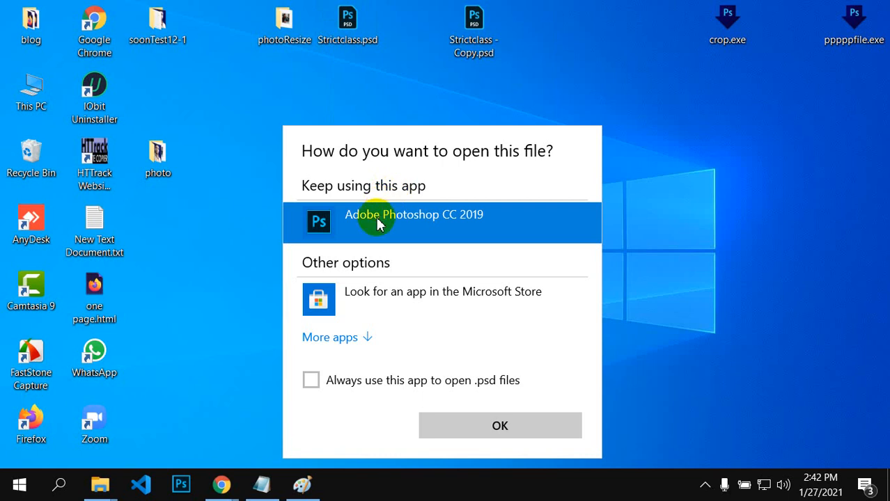
pyautogui.click(467, 424)
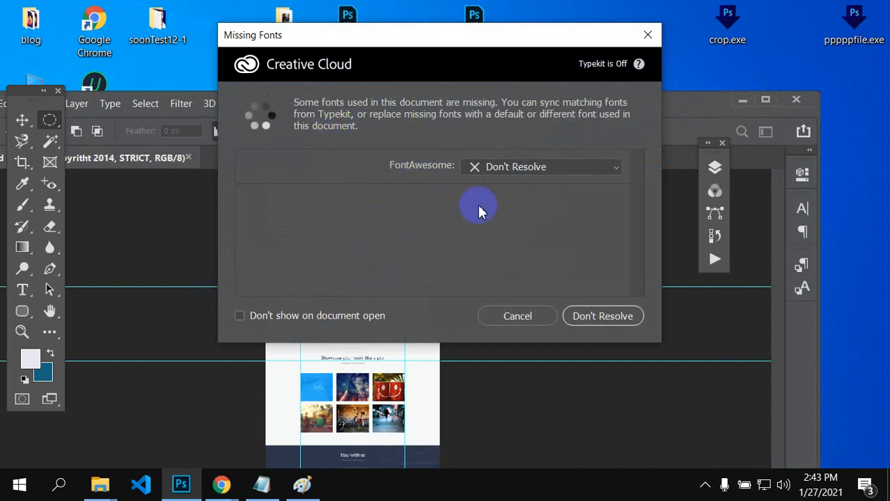
pyautogui.click(519, 317)
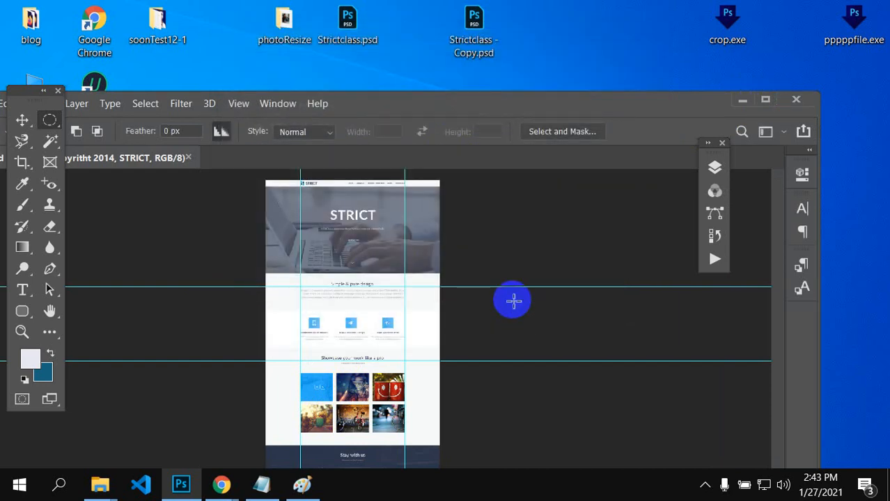
pyautogui.click(765, 101)
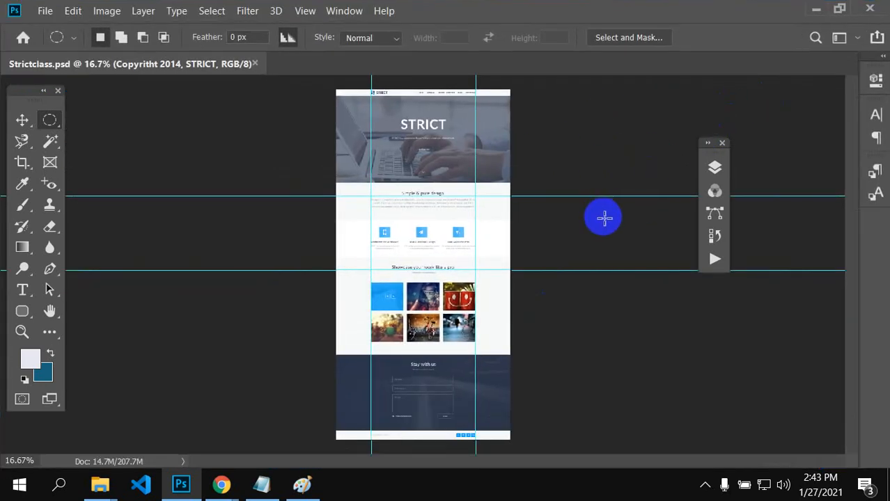
# Step: Hide the guides over the Strictclass.psd web page layout
pyautogui.moveTo(417, 211); pyautogui.dragTo(420, 185)
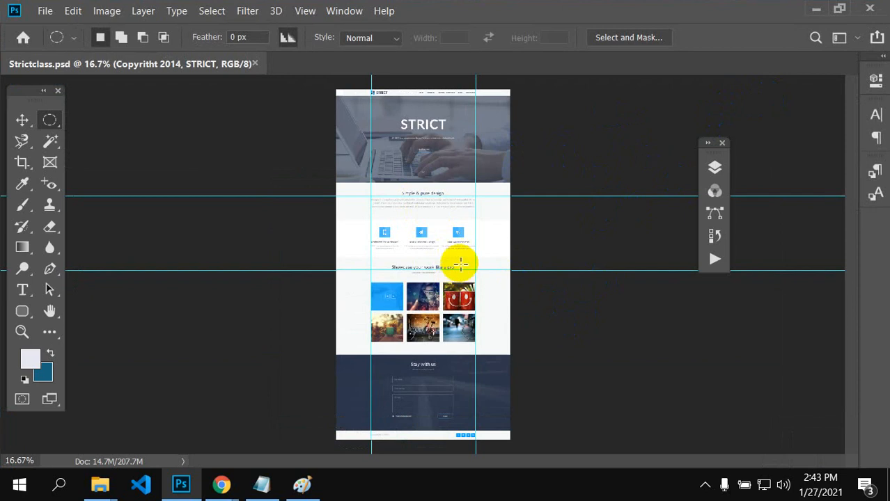
pyautogui.click(393, 305)
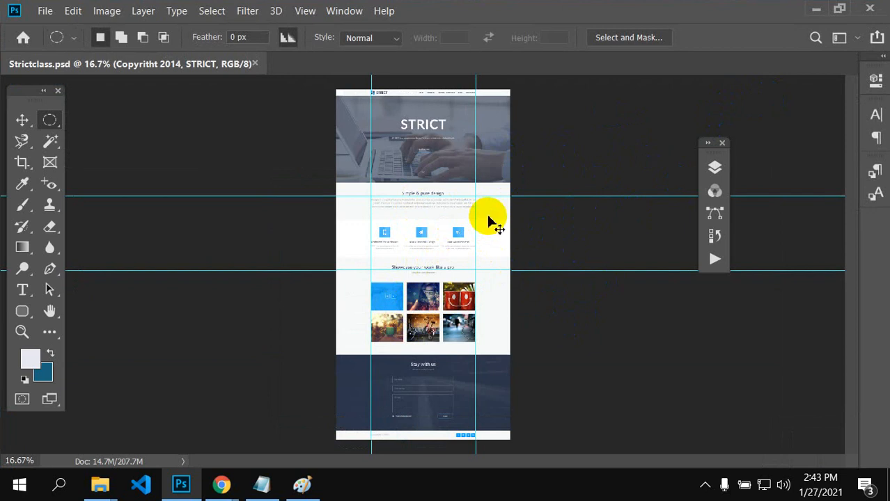
pyautogui.hotkey('ctrl', ';')
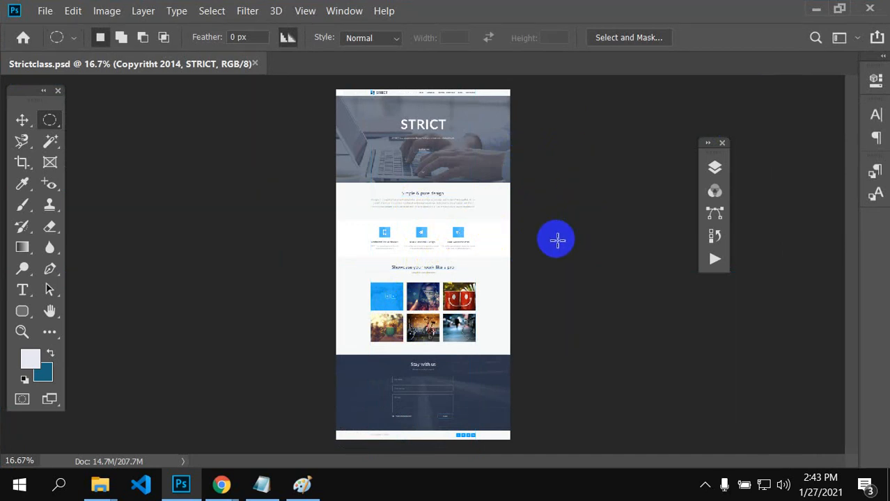
# Step: Examine the layout's sections up close, from the Stay with us form up through the portfolio and feature blocks to the introduction
pyautogui.click(423, 142)
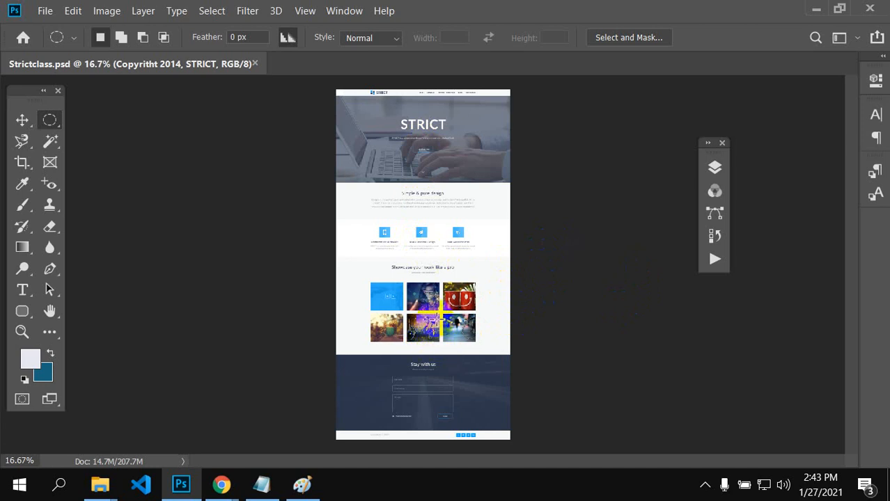
pyautogui.click(432, 382)
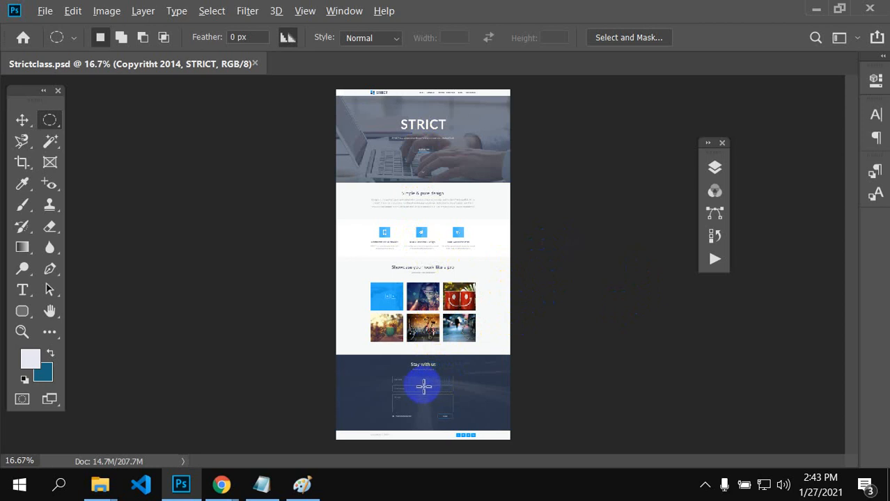
pyautogui.moveTo(423, 386); pyautogui.dragTo(446, 385)
pyautogui.scroll(3, 446, 385)
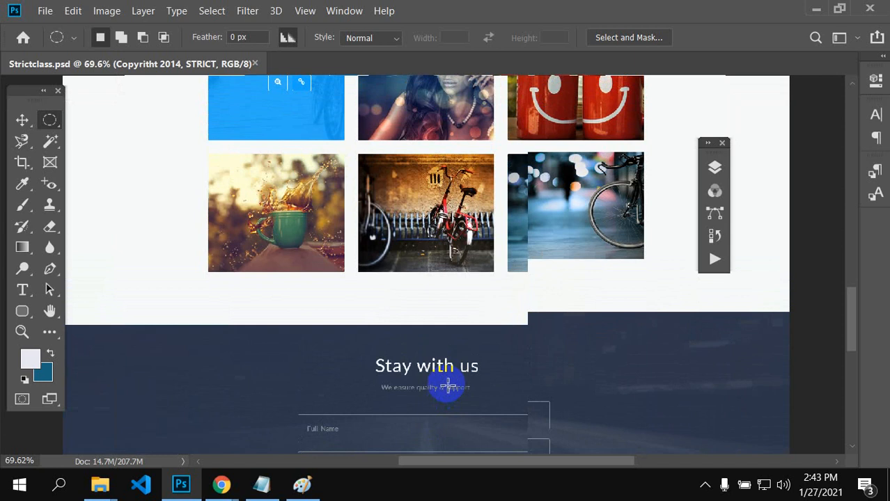
pyautogui.scroll(3, 446, 385)
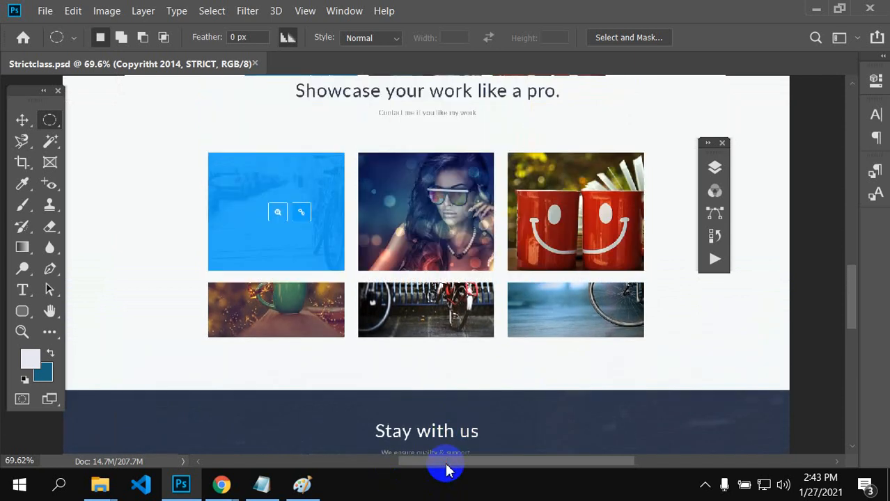
pyautogui.scroll(2, 487, 393)
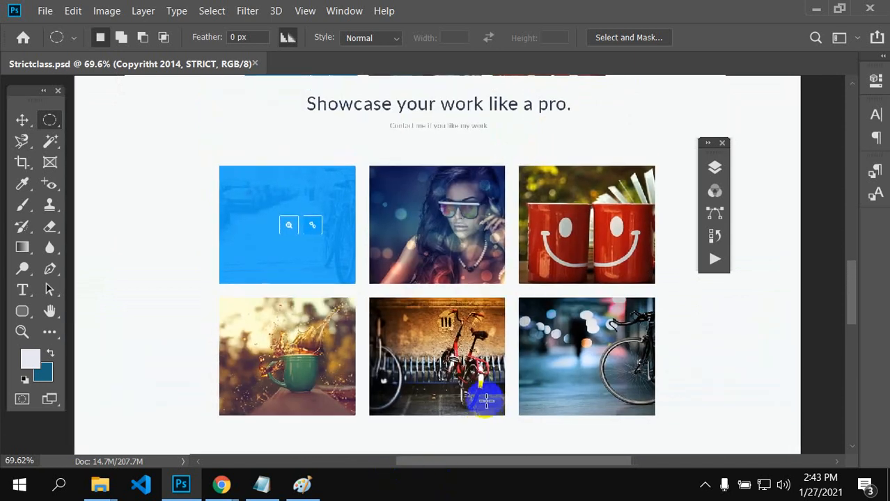
pyautogui.scroll(3, 856, 285)
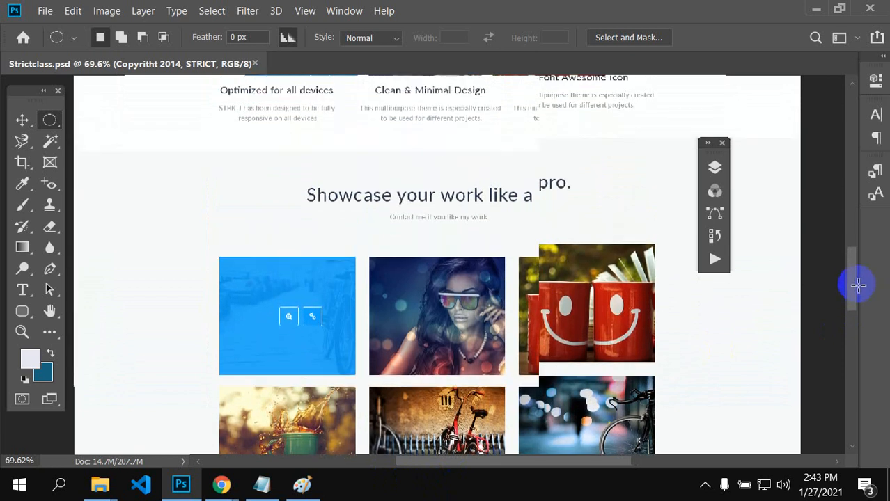
pyautogui.scroll(3, 546, 298)
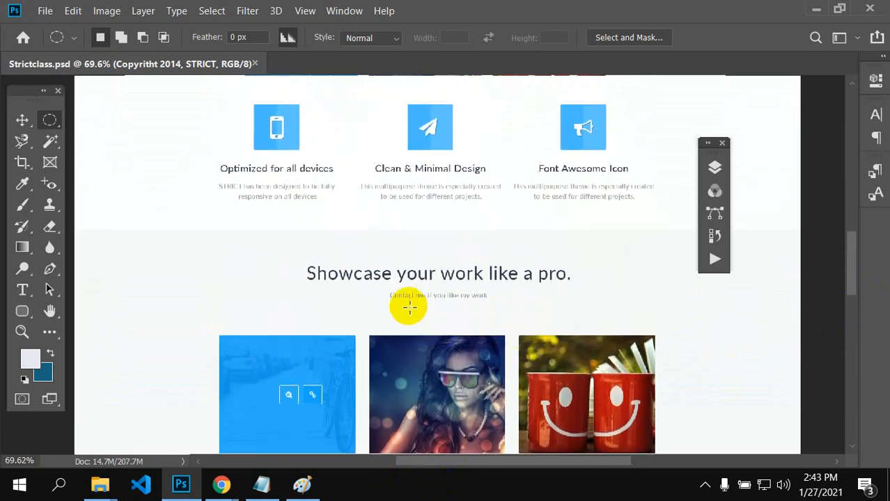
pyautogui.scroll(3, 330, 252)
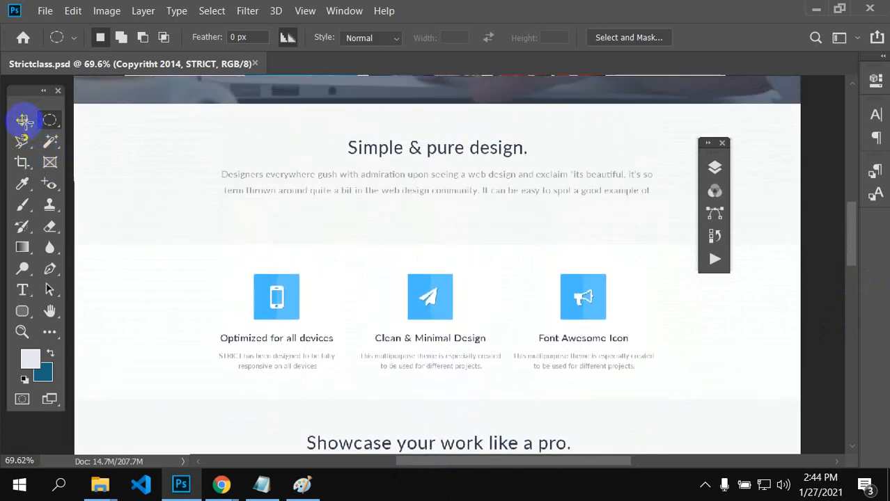
# Step: Activate the Move tool and shift the floating Layers panel slightly outward from the layout
pyautogui.click(23, 121)
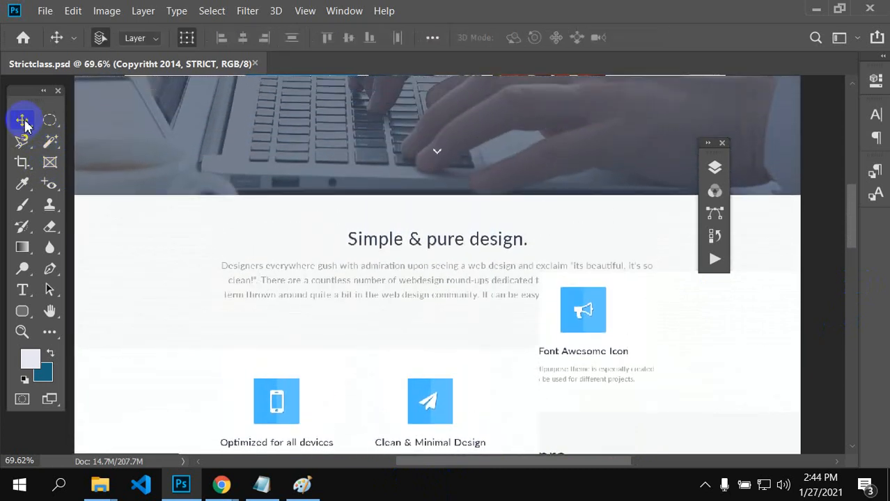
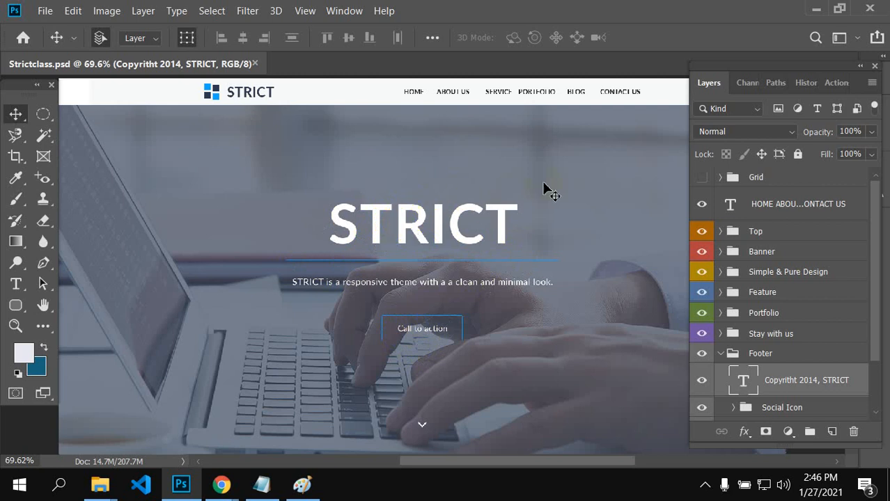
pyautogui.moveTo(771, 65); pyautogui.dragTo(800, 70)
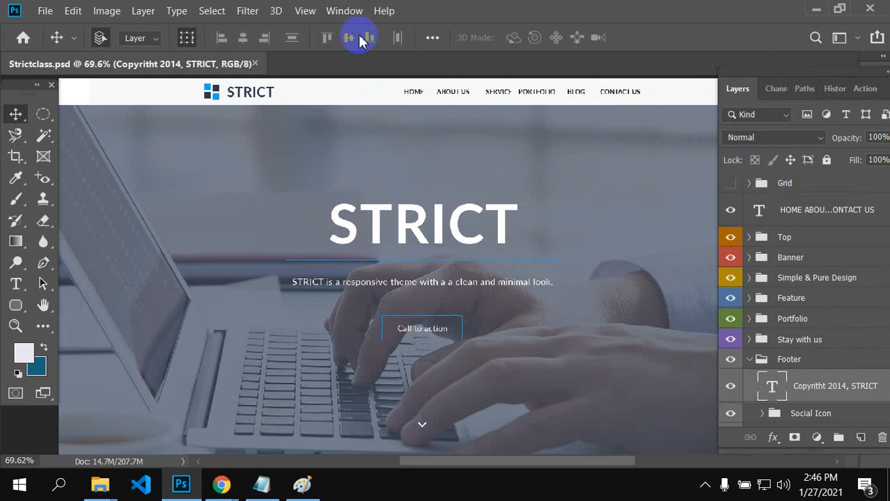
pyautogui.click(339, 11)
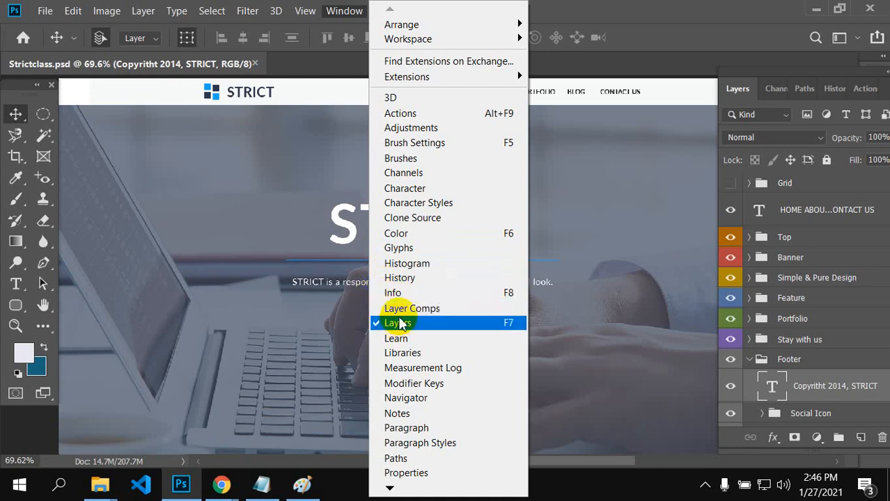
# Step: Switch the Move tool's auto-select target to Group and back to Layer to demonstrate the two options
pyautogui.moveTo(237, 485)
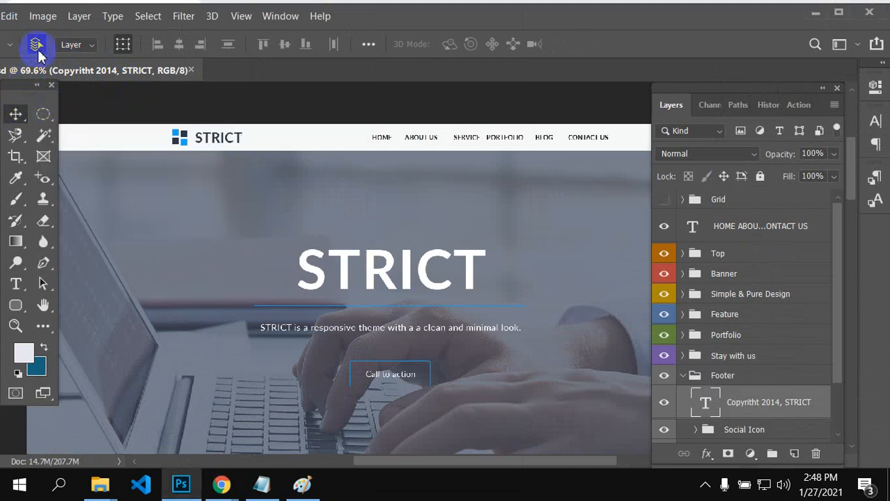
pyautogui.click(90, 46)
pyautogui.click(86, 58)
pyautogui.click(93, 48)
pyautogui.click(73, 72)
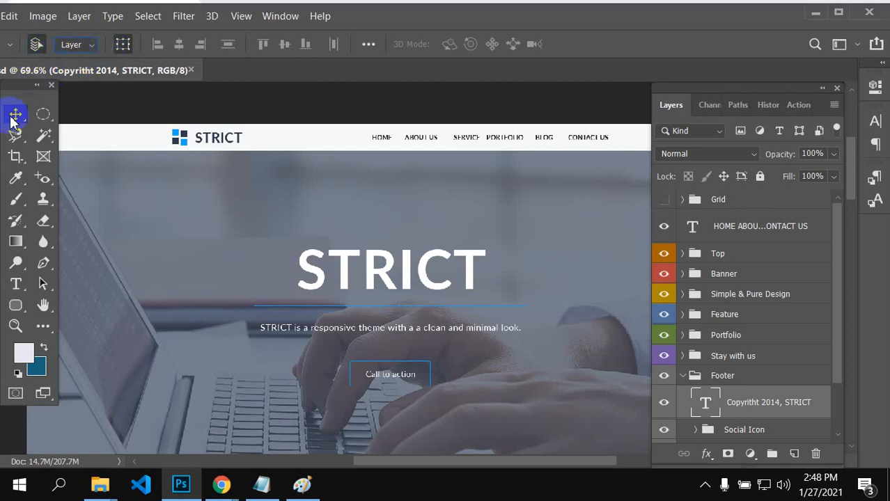
pyautogui.click(89, 45)
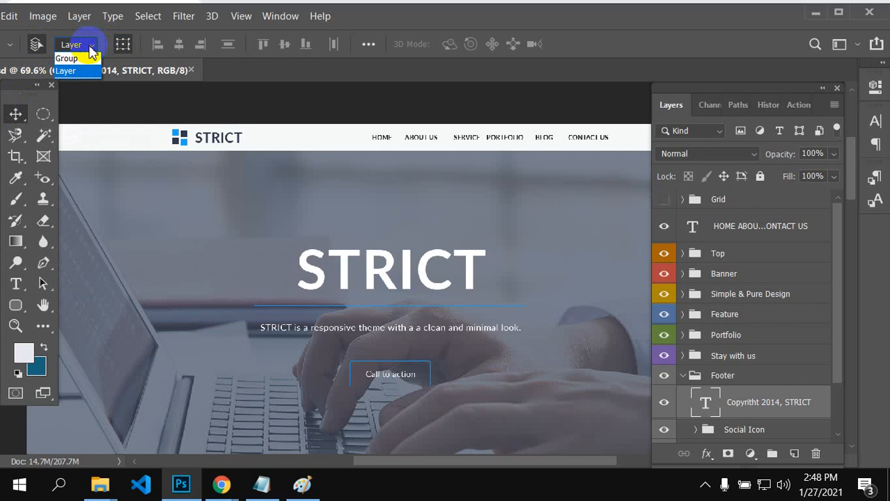
pyautogui.click(90, 47)
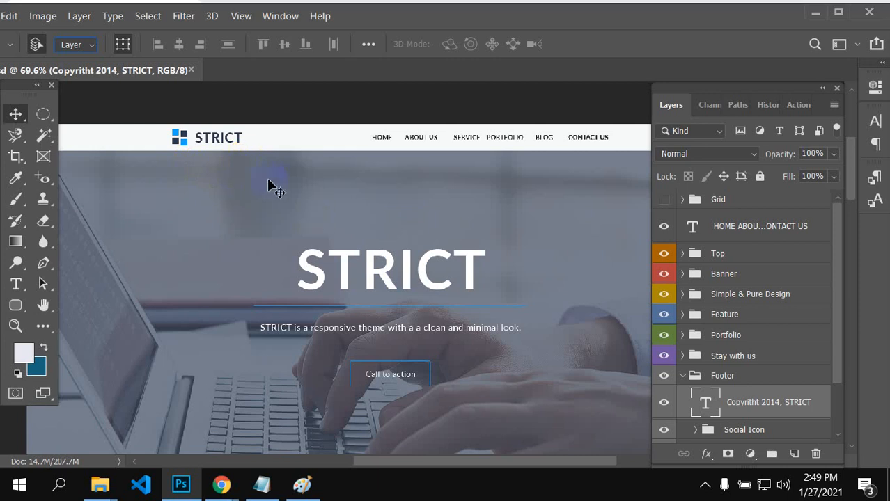
# Step: Expand the Top layer group to view its contents and collapse it again
pyautogui.scroll(-2, 685, 309)
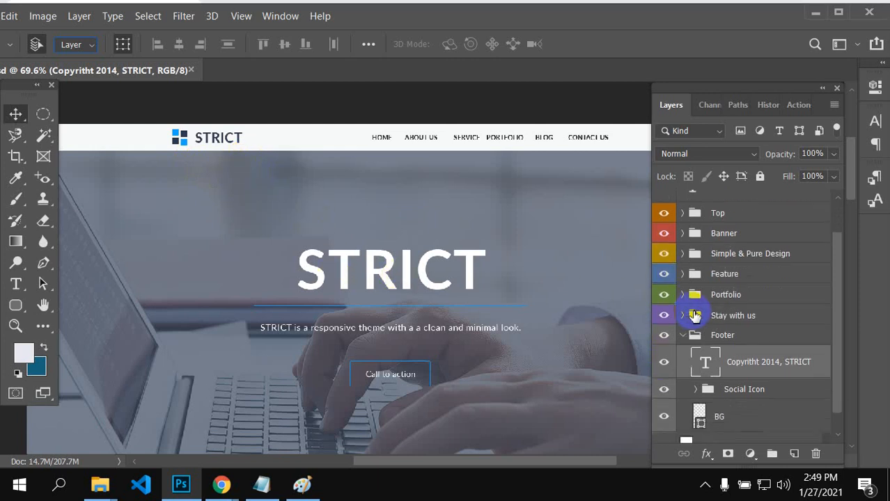
pyautogui.scroll(2, 710, 309)
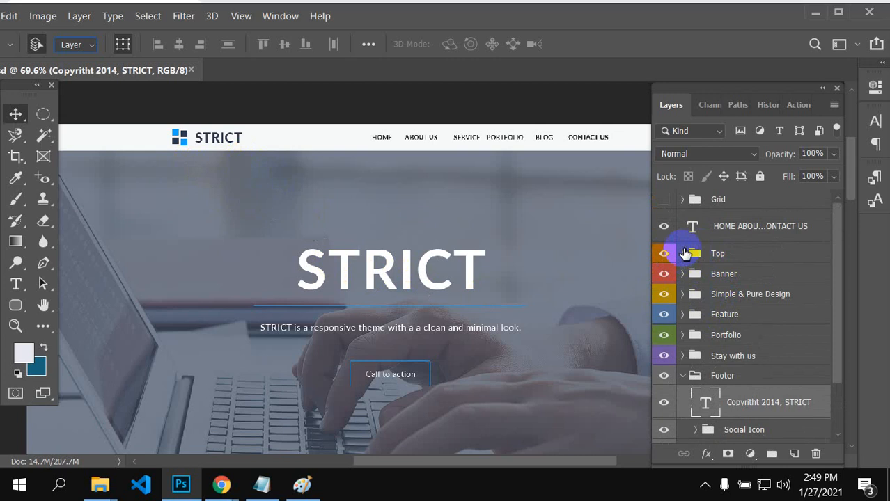
pyautogui.click(683, 254)
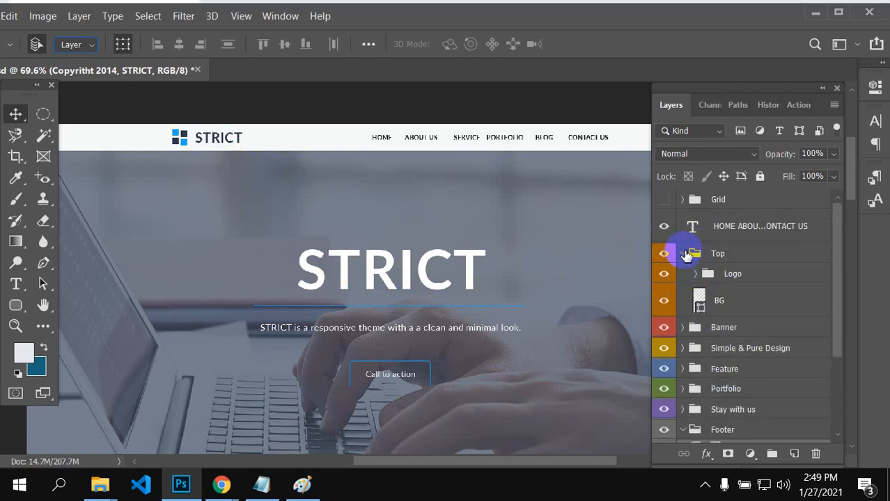
pyautogui.click(683, 253)
# Step: Collapse the Footer layer group and expand the Grid group
pyautogui.scroll(-3, 685, 330)
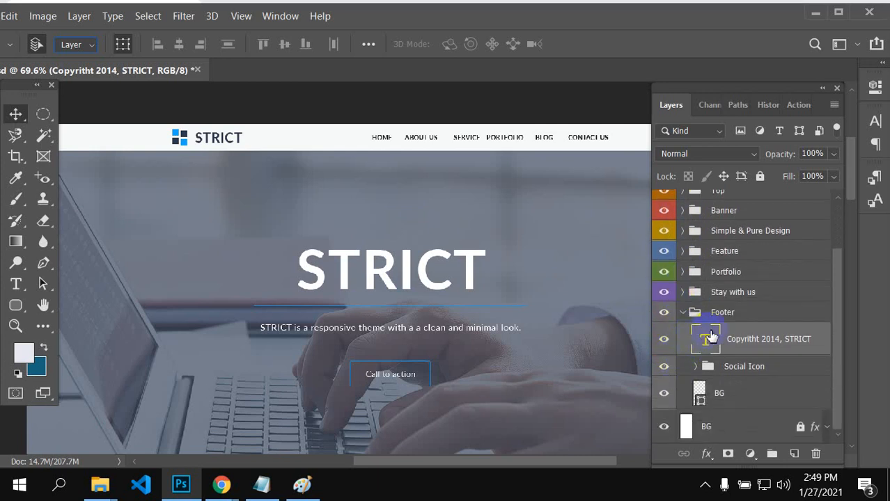
pyautogui.click(682, 315)
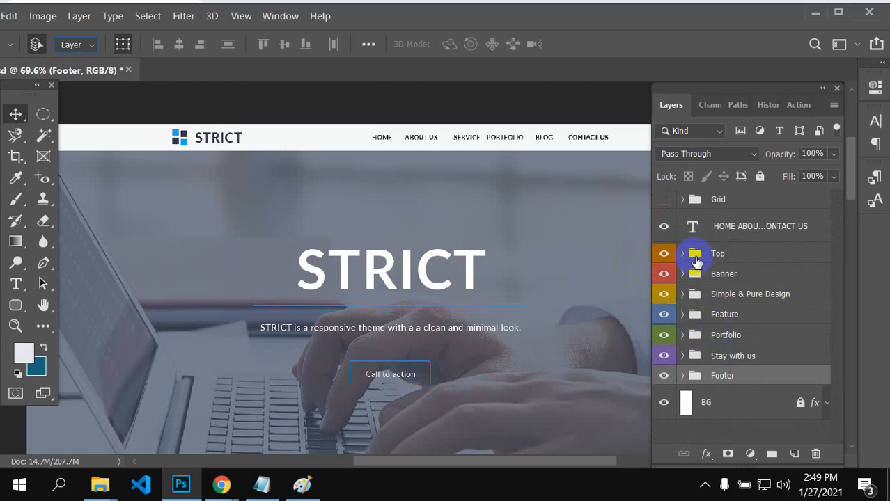
pyautogui.click(683, 199)
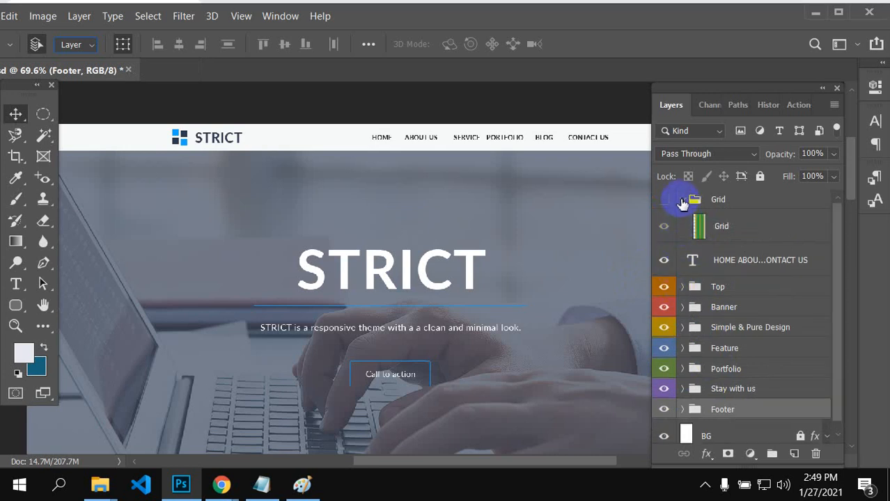
# Step: Collapse the Grid layer group and switch the Top group's visibility off and back on
pyautogui.click(682, 199)
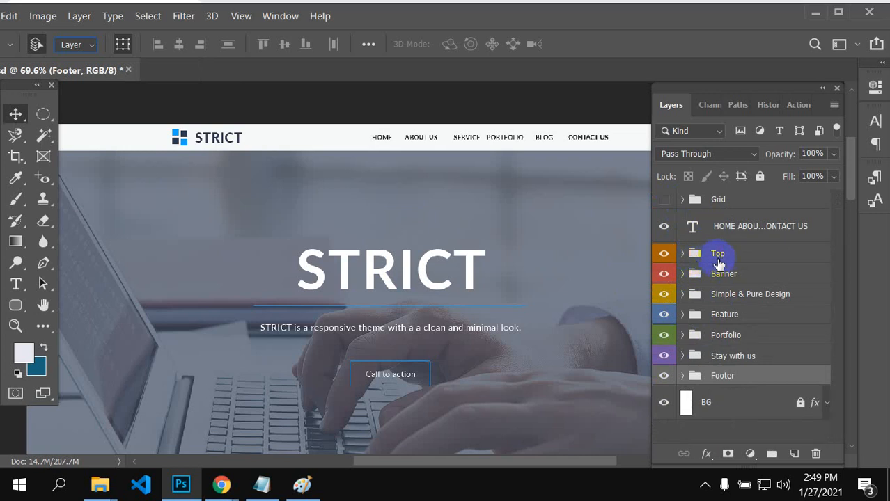
pyautogui.click(665, 254)
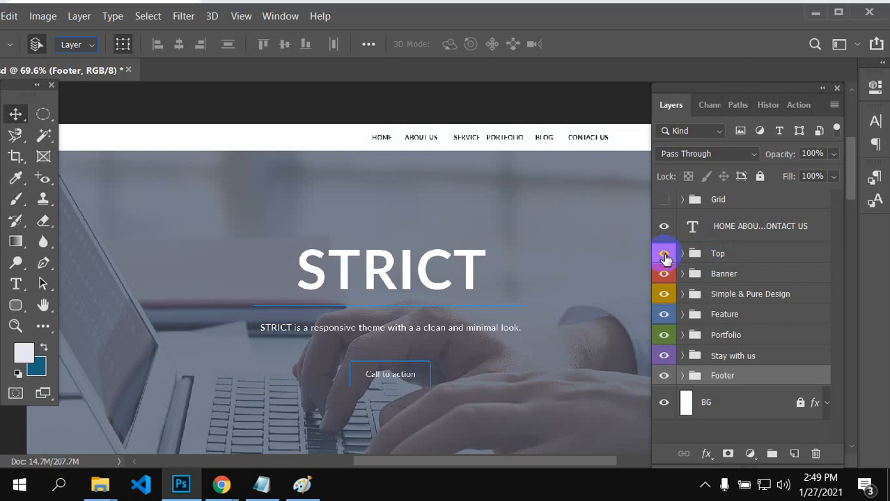
pyautogui.click(664, 254)
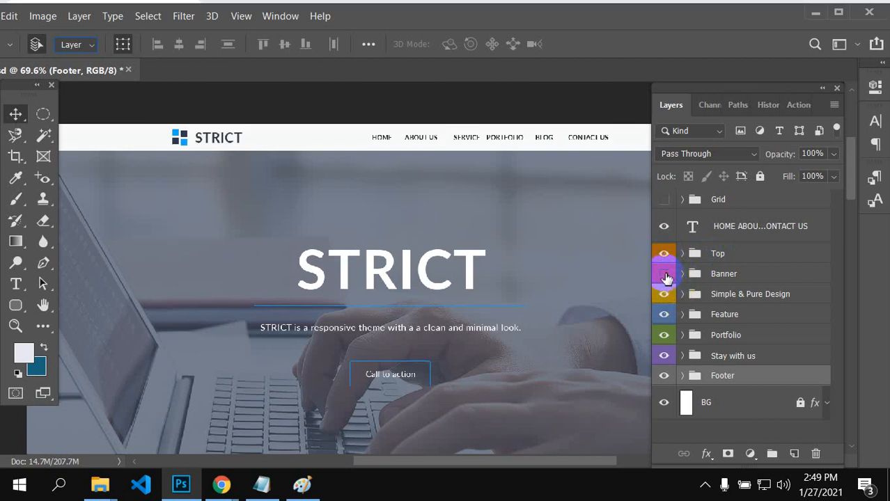
# Step: With the Banner group hidden and the Grid group shown, turn the HOME/ABOUT US navigation text layer off and back on
pyautogui.click(664, 275)
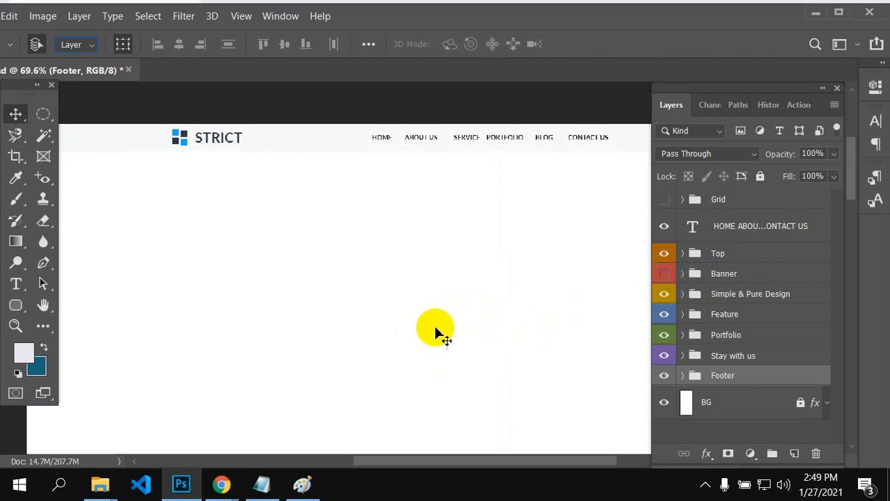
pyautogui.moveTo(855, 180); pyautogui.dragTo(830, 179)
pyautogui.click(665, 200)
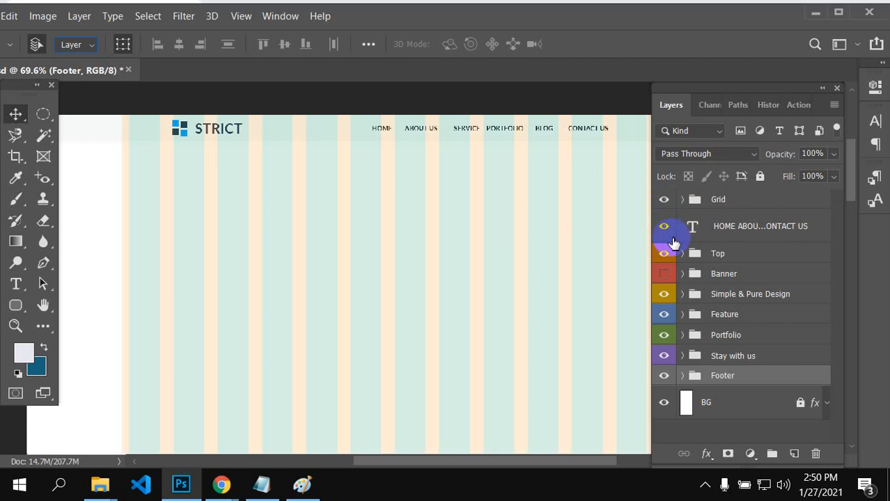
pyautogui.click(666, 224)
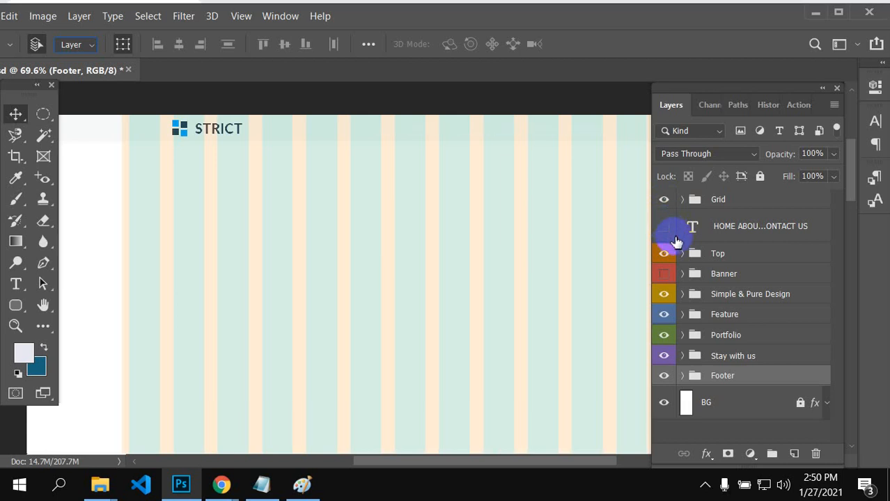
pyautogui.click(663, 224)
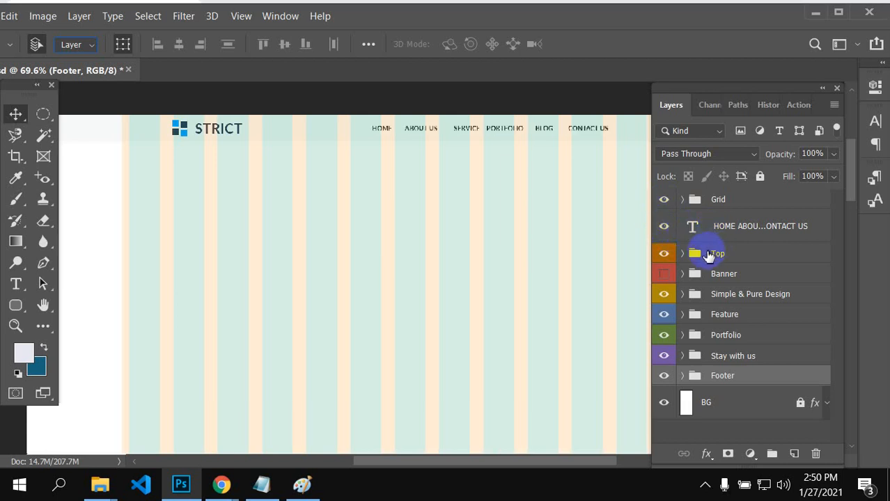
# Step: Show the Banner group again and hide the Grid overlay
pyautogui.click(664, 275)
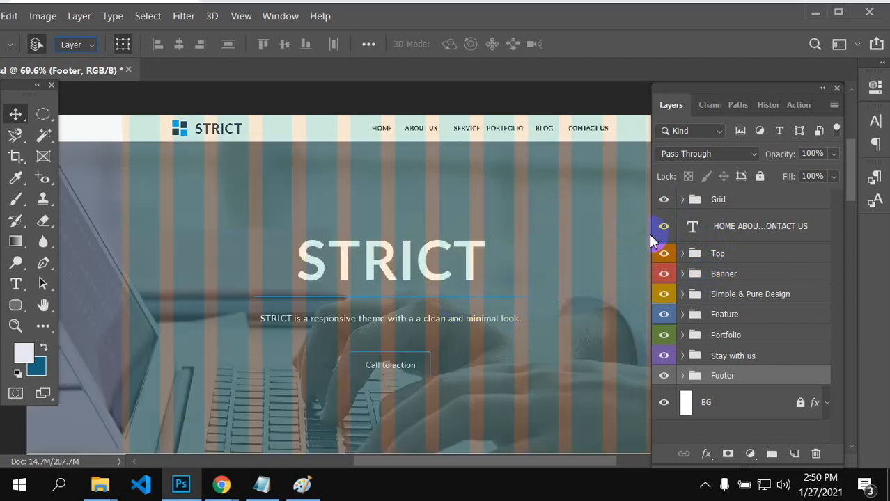
pyautogui.click(676, 198)
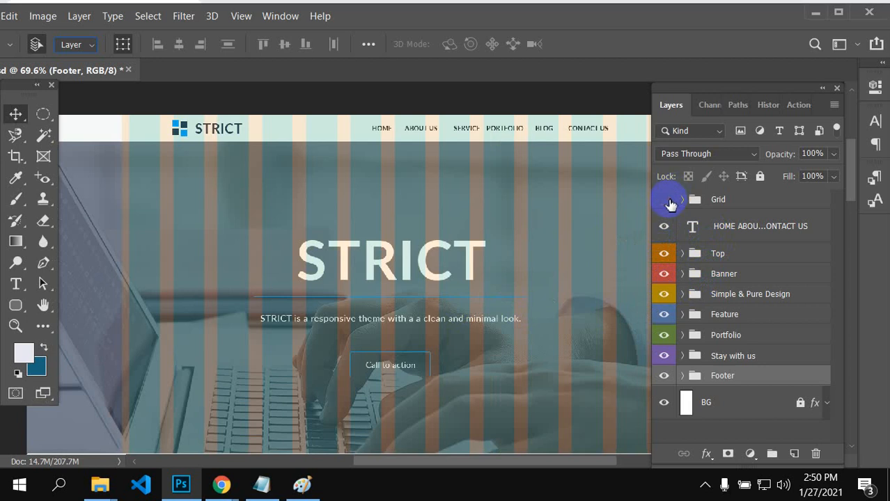
pyautogui.click(664, 200)
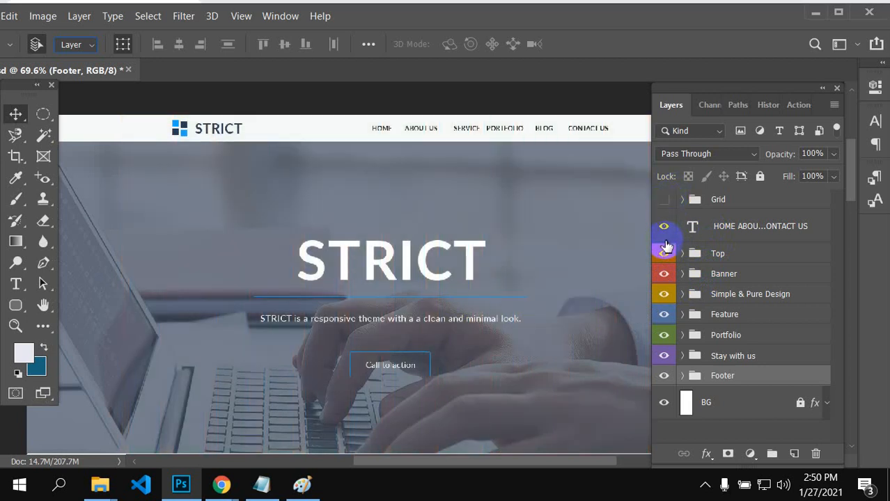
# Step: Turn the visibility of the navigation text layer off and on twice to show which header part it holds
pyautogui.click(663, 231)
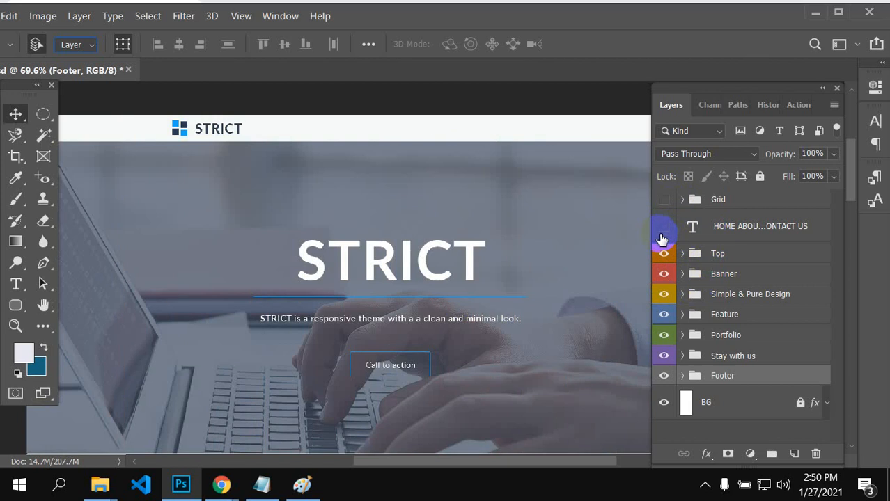
pyautogui.click(665, 229)
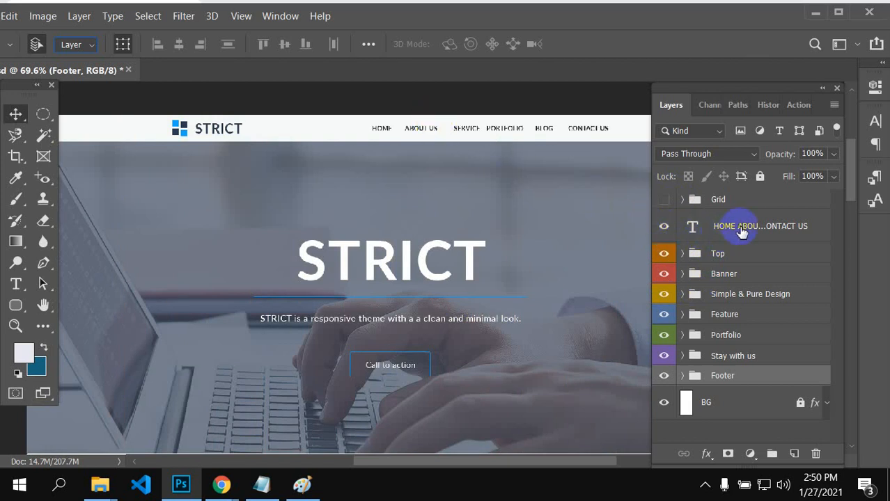
pyautogui.click(664, 229)
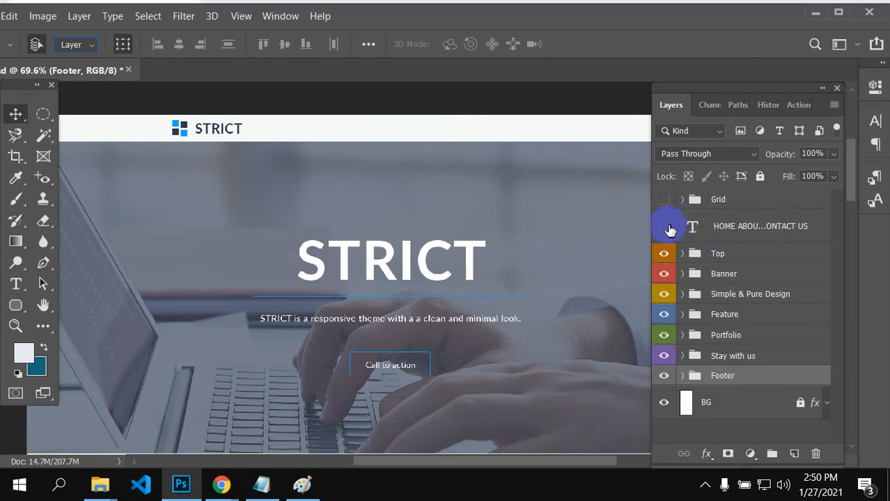
pyautogui.click(665, 227)
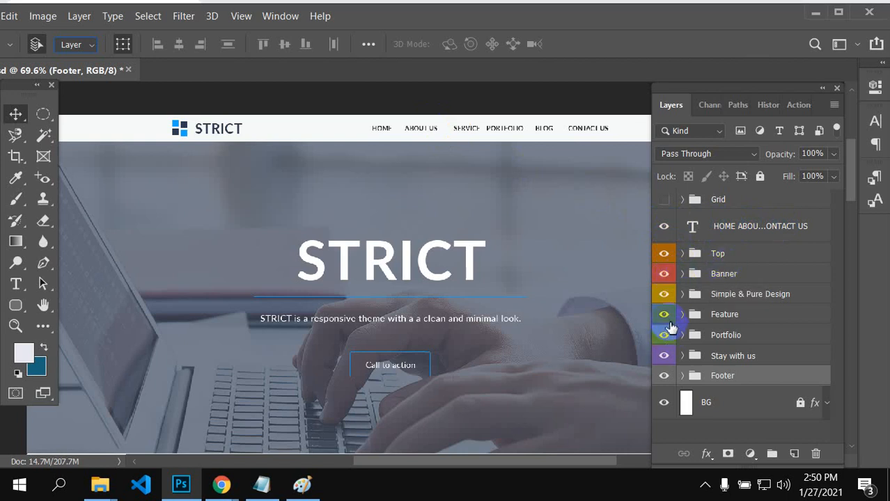
# Step: Expand the Top and Logo groups and turn the STRICT text layer and Shape group off and on in turn
pyautogui.click(683, 255)
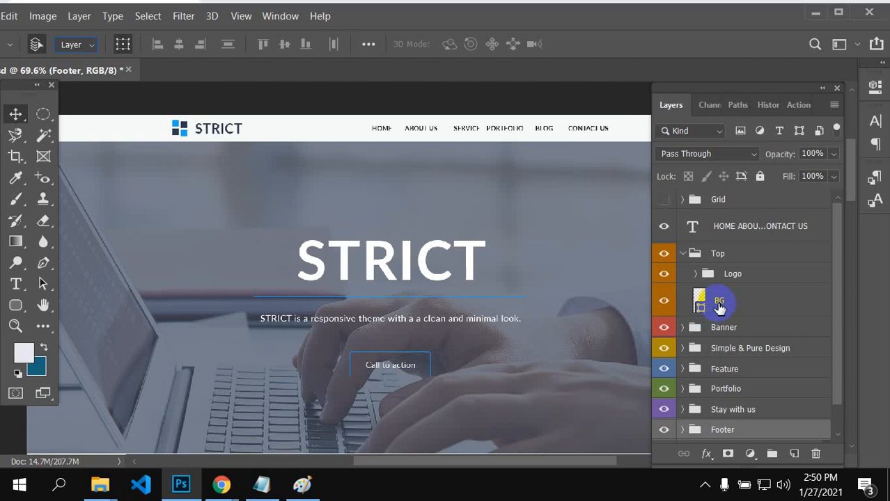
pyautogui.moveTo(717, 308); pyautogui.dragTo(698, 279)
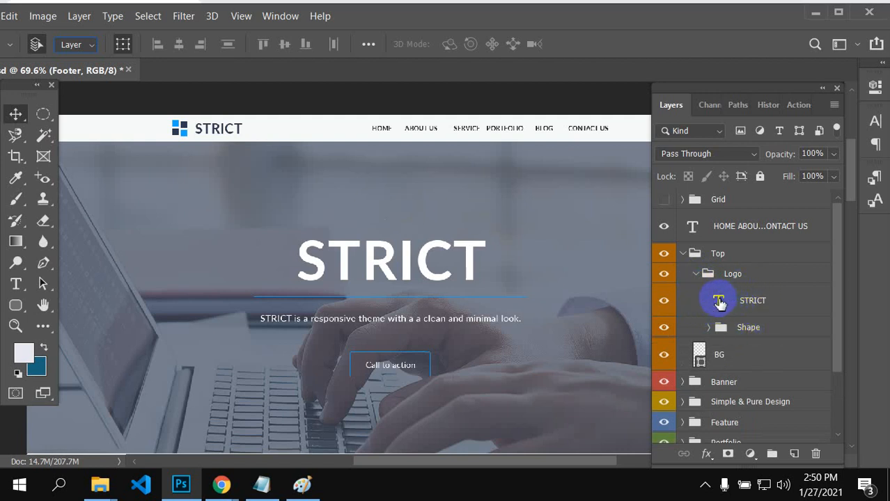
pyautogui.click(665, 304)
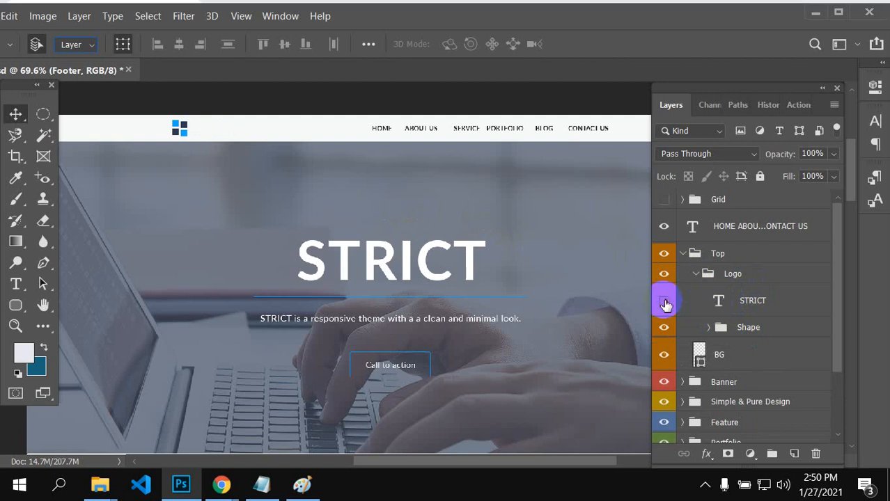
pyautogui.click(665, 304)
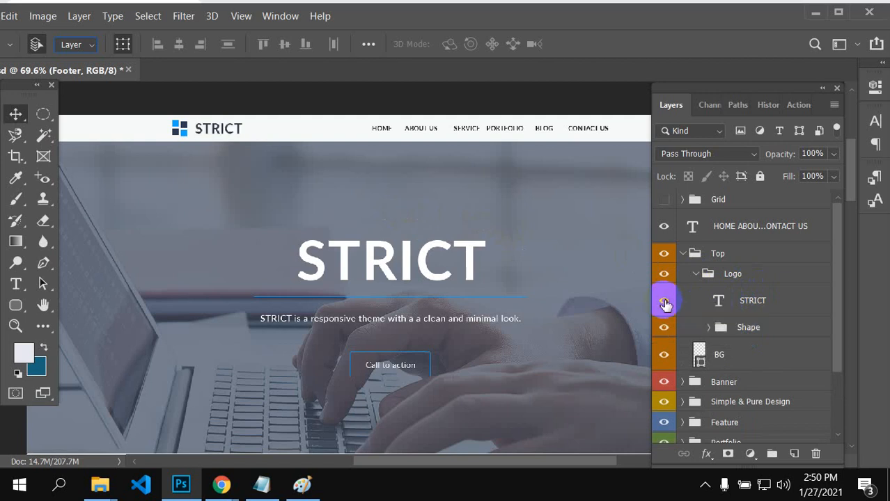
pyautogui.click(664, 327)
pyautogui.click(665, 327)
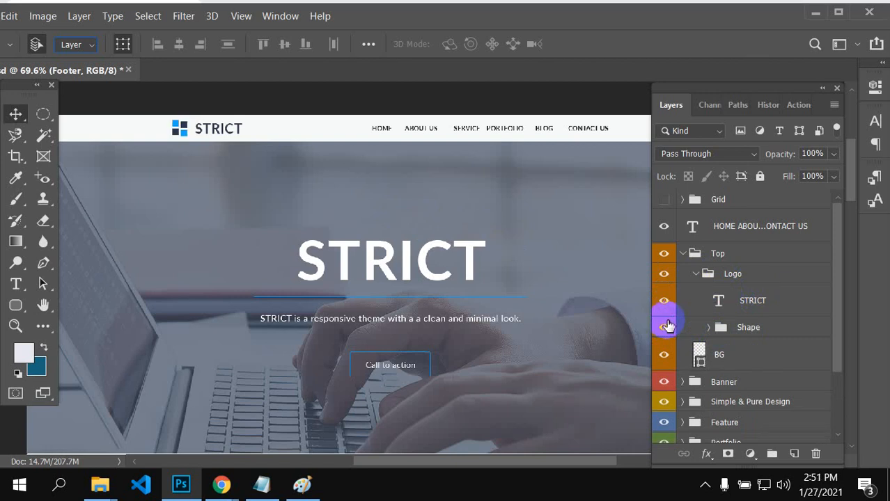
pyautogui.click(212, 133)
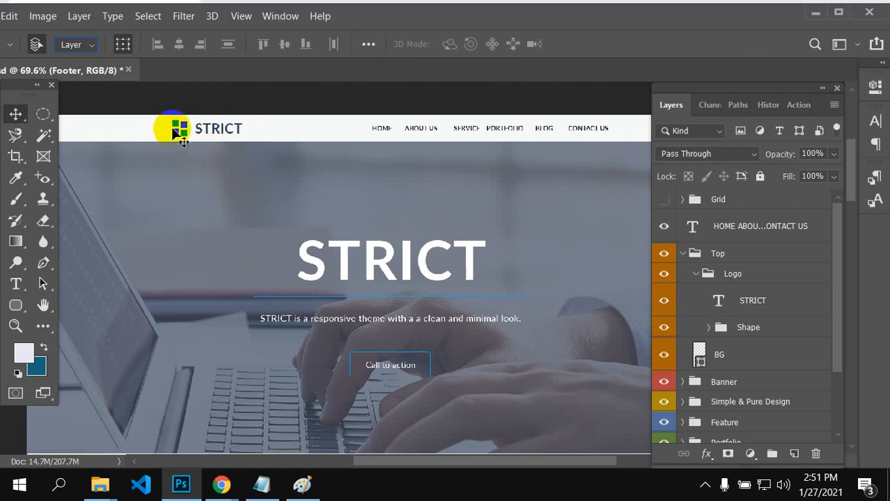
pyautogui.click(183, 127)
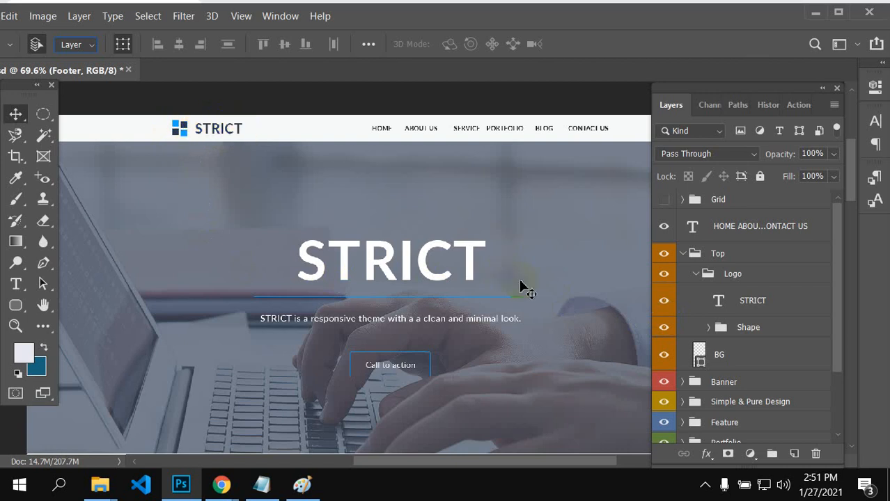
# Step: Collapse the Logo subgroup and the Top layer group
pyautogui.click(687, 362)
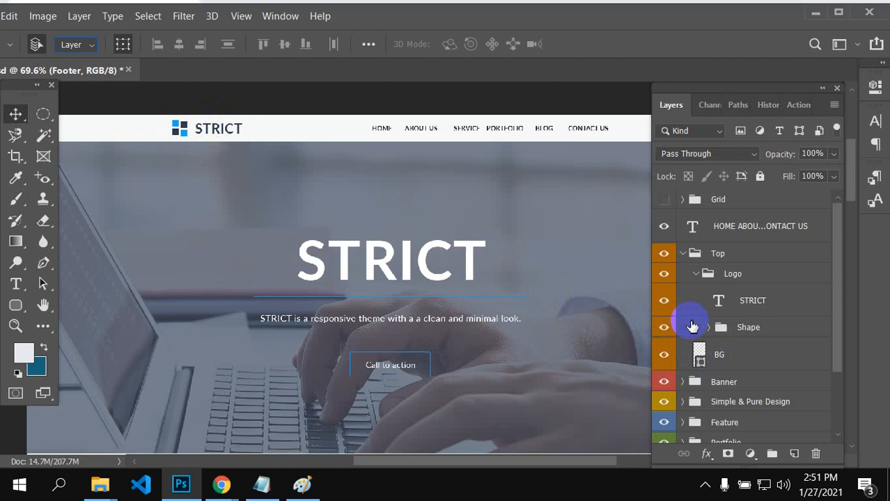
pyautogui.click(702, 277)
pyautogui.click(698, 276)
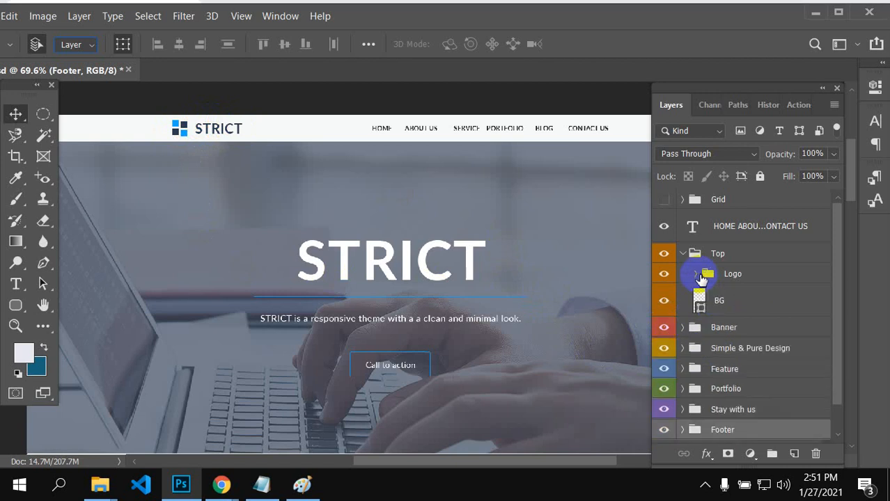
pyautogui.click(687, 254)
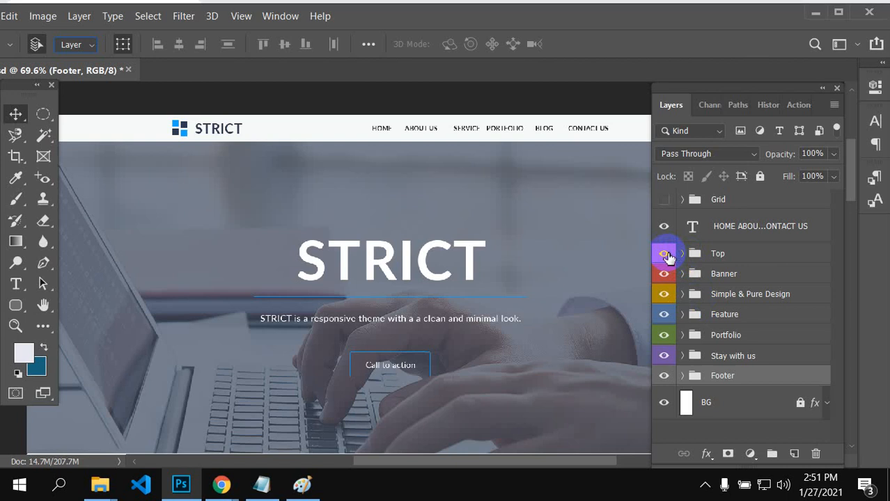
# Step: Switch the collapsed Top group off and back on to show the logo and header background it controls
pyautogui.click(665, 254)
pyautogui.click(664, 255)
pyautogui.click(179, 128)
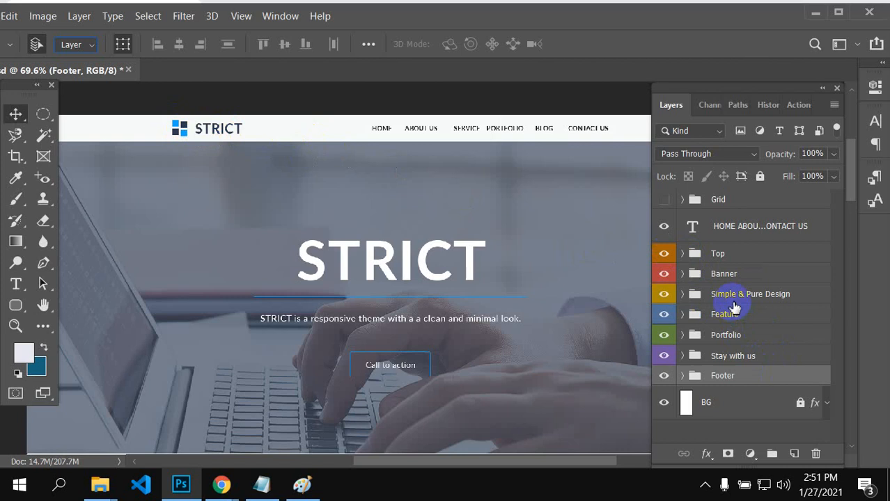
# Step: Expand the Banner group, its Content subgroup and the Text subgroup inside it
pyautogui.click(683, 276)
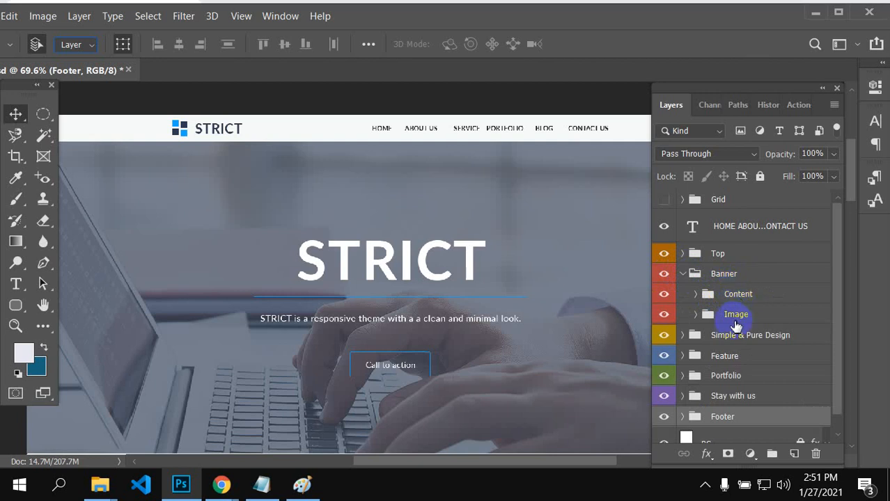
pyautogui.click(695, 295)
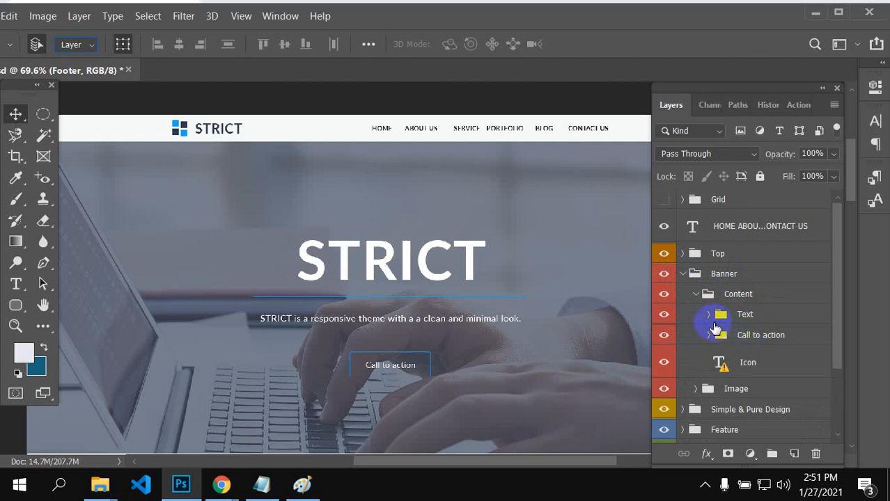
pyautogui.click(709, 316)
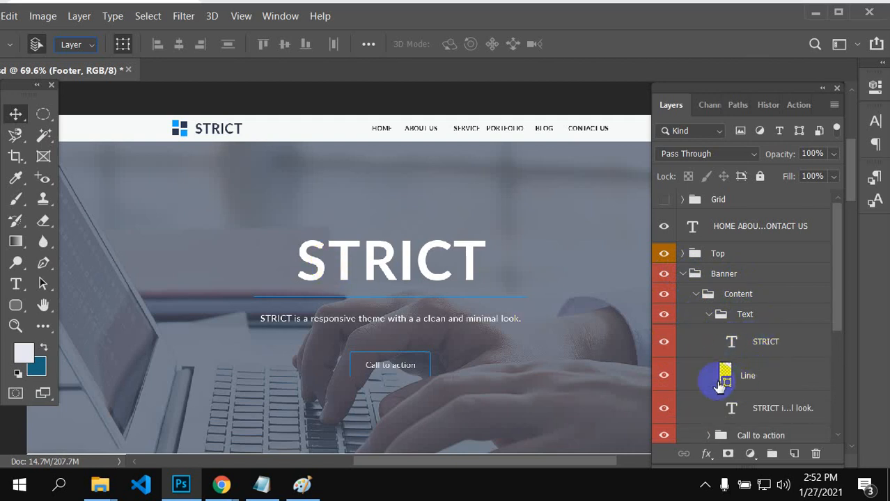
# Step: Toggle the visibility of the banner's STRICT heading, Line and tagline text layers in turn, and collapse the Banner group
pyautogui.click(664, 342)
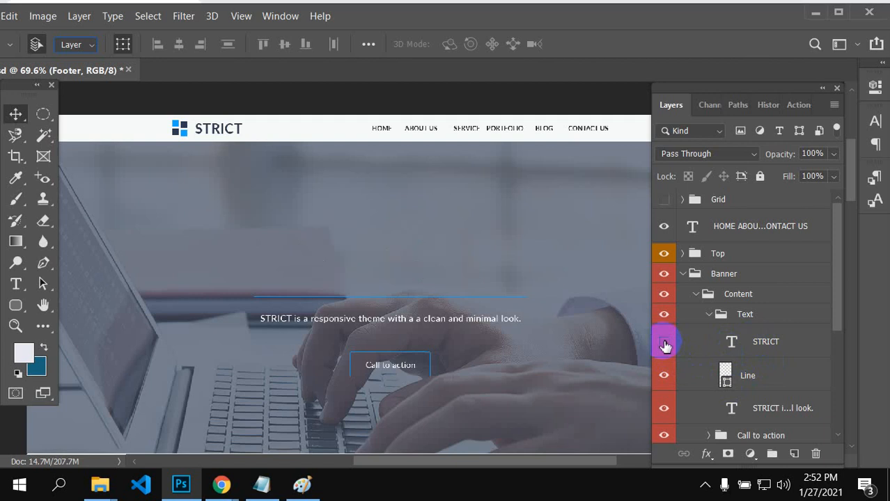
pyautogui.click(664, 344)
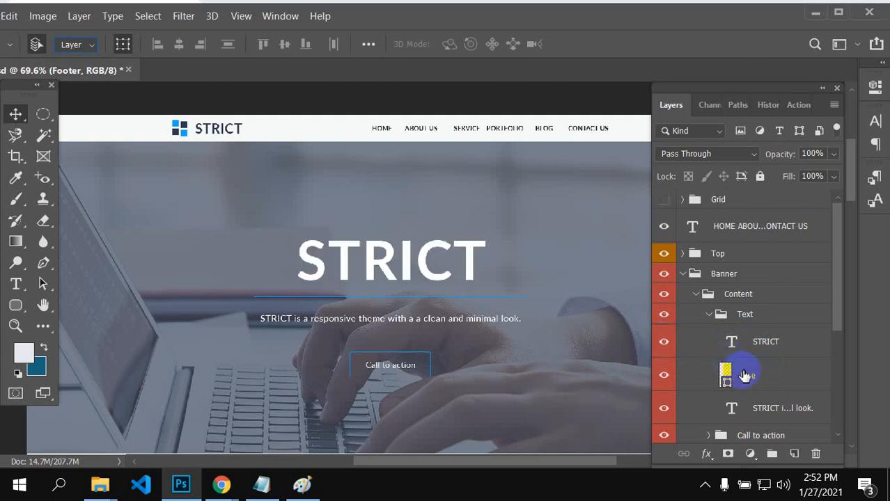
pyautogui.click(664, 375)
pyautogui.scroll(-1, 729, 334)
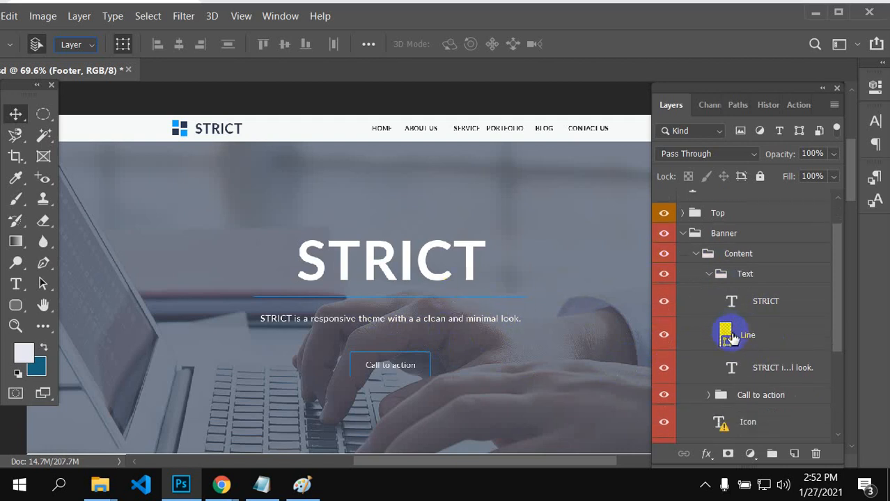
pyautogui.click(669, 368)
pyautogui.click(668, 368)
pyautogui.click(683, 234)
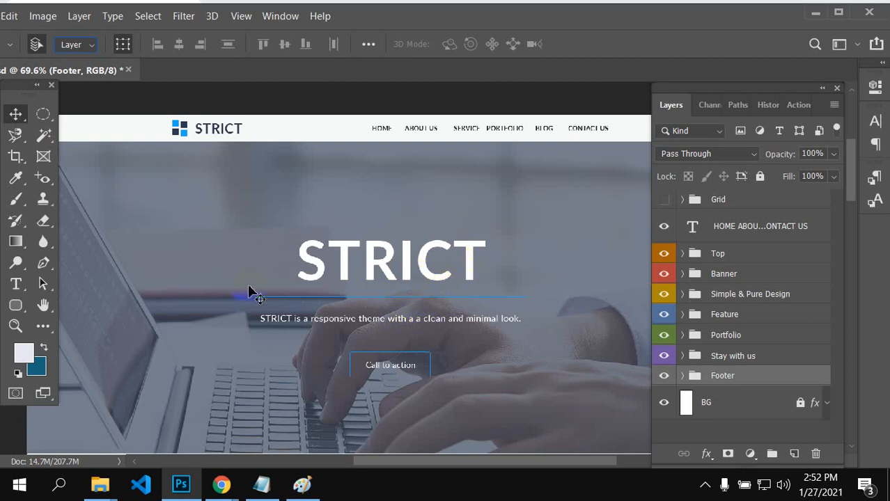
pyautogui.scroll(-1, 449, 331)
pyautogui.scroll(1, 433, 363)
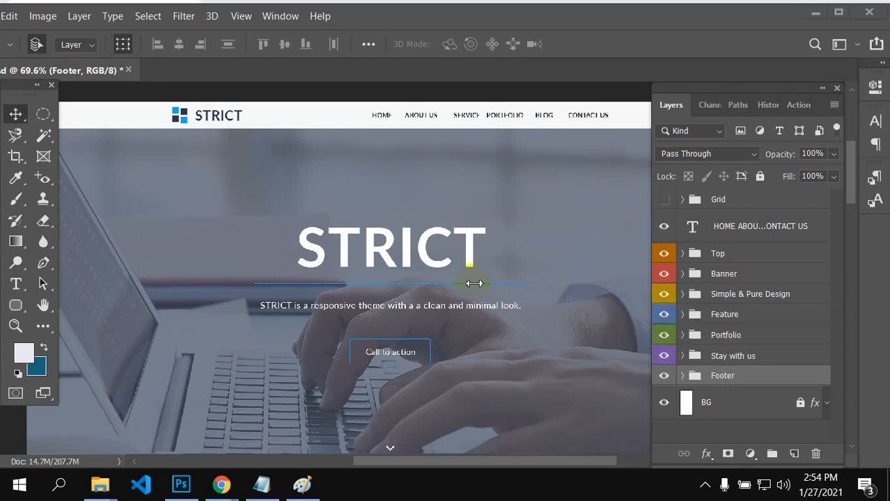
pyautogui.scroll(-2, 413, 345)
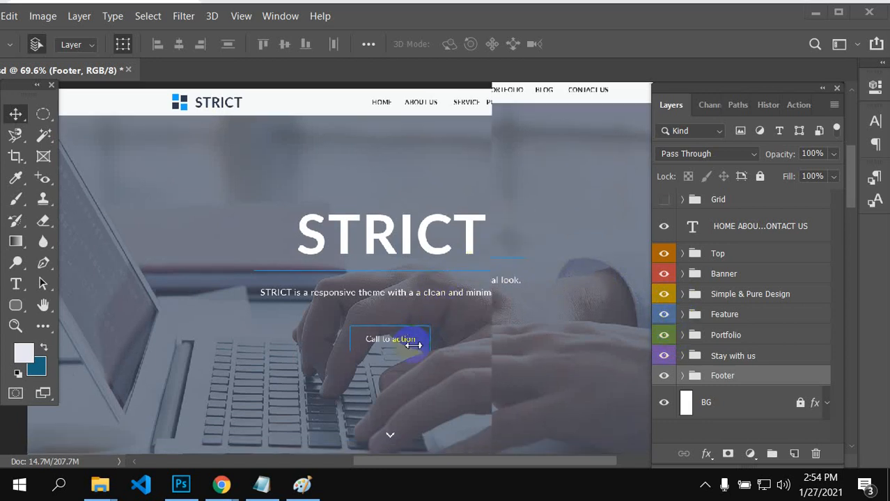
pyautogui.scroll(2, 413, 346)
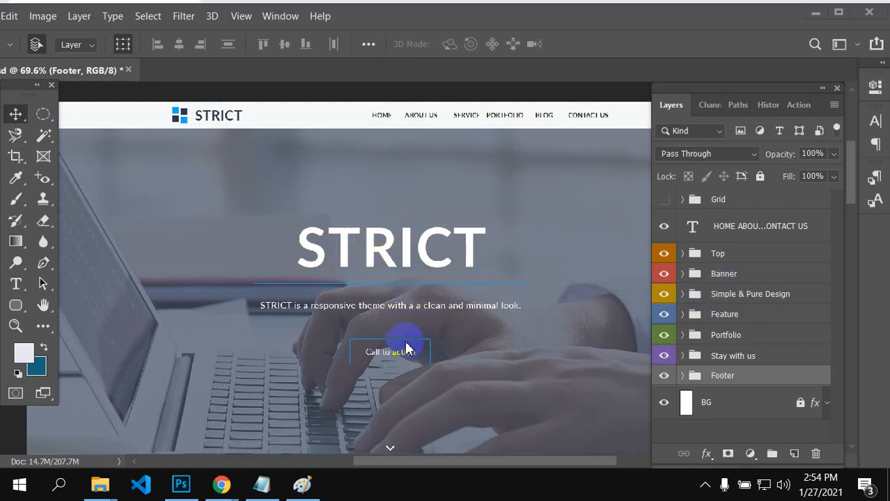
# Step: Review the page layout from the header and banner through the Simple & pure design and feature sections to the portfolio images
pyautogui.scroll(-2, 407, 348)
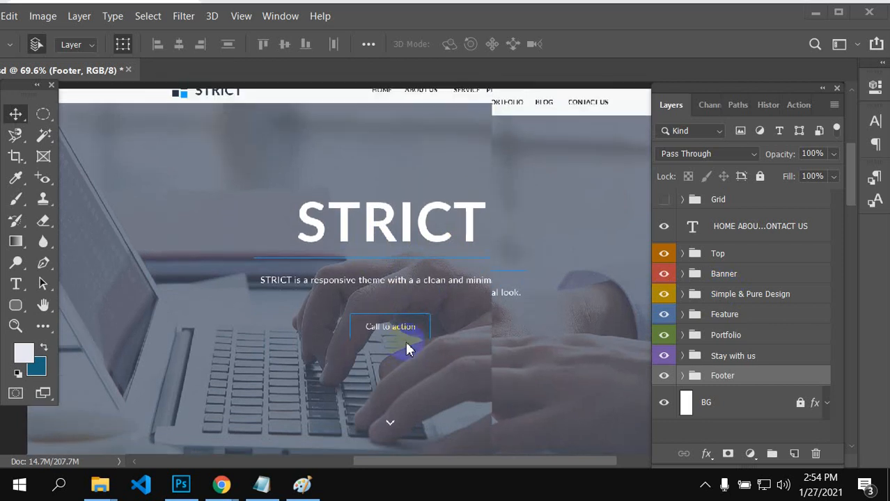
pyautogui.scroll(2, 401, 347)
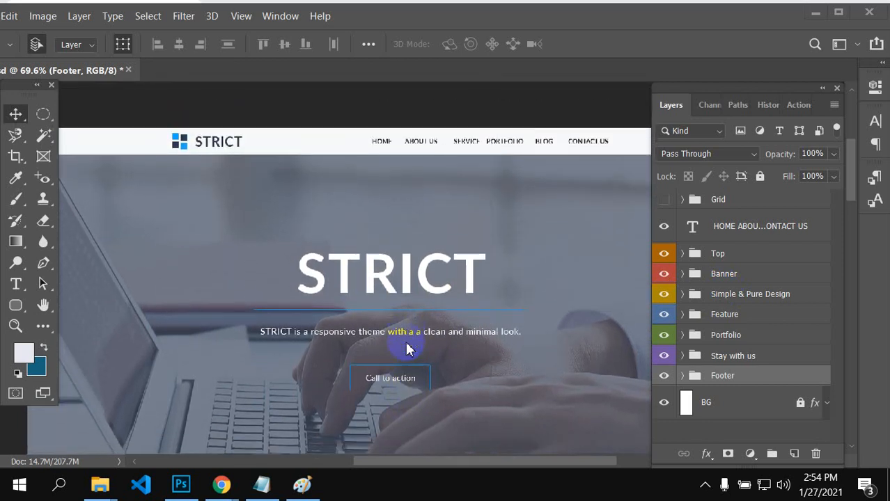
pyautogui.scroll(-5, 381, 359)
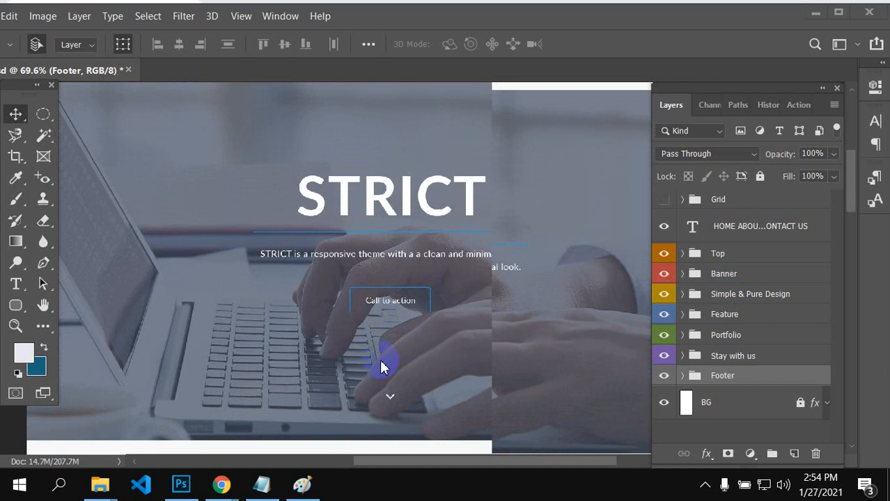
pyautogui.scroll(-5, 381, 367)
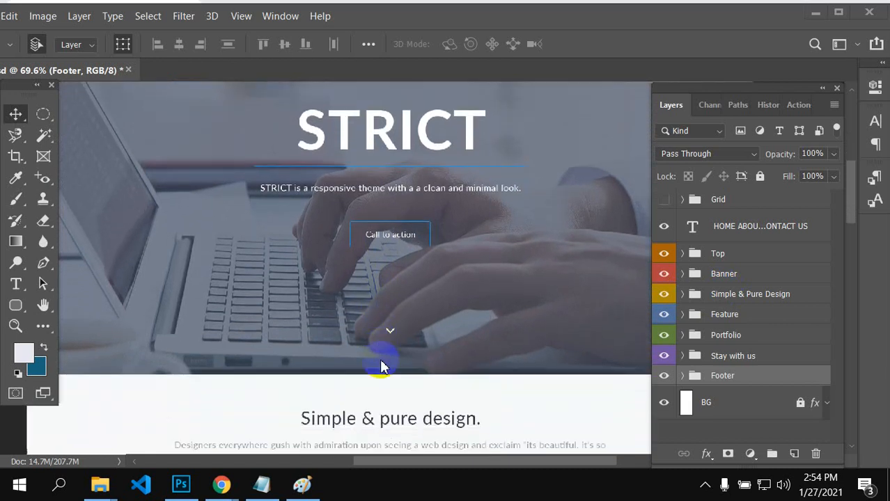
pyautogui.scroll(-6, 381, 367)
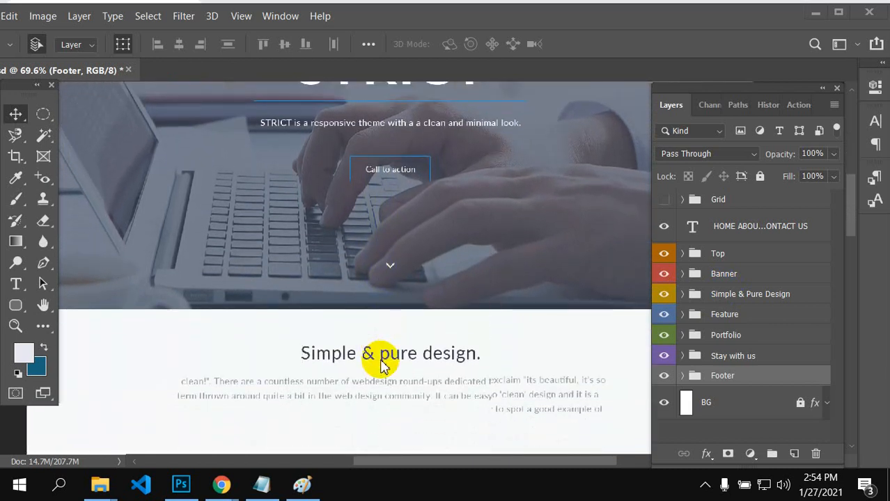
pyautogui.scroll(-5, 381, 367)
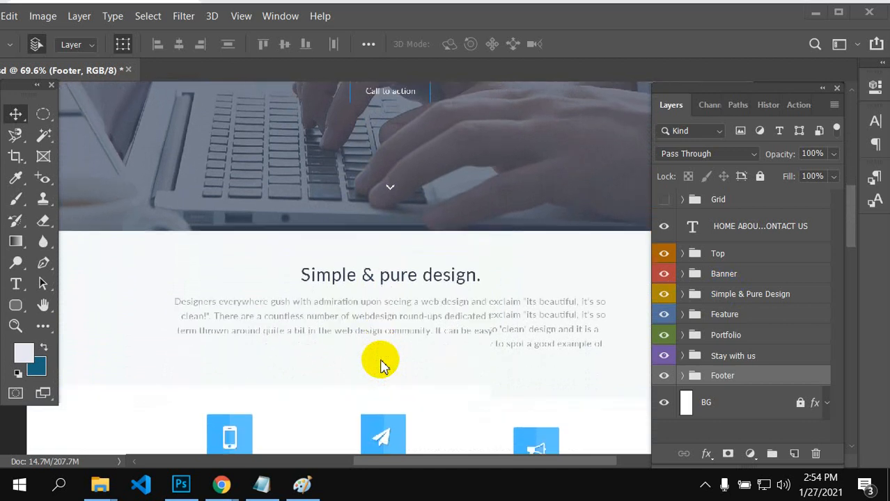
pyautogui.scroll(-6, 381, 366)
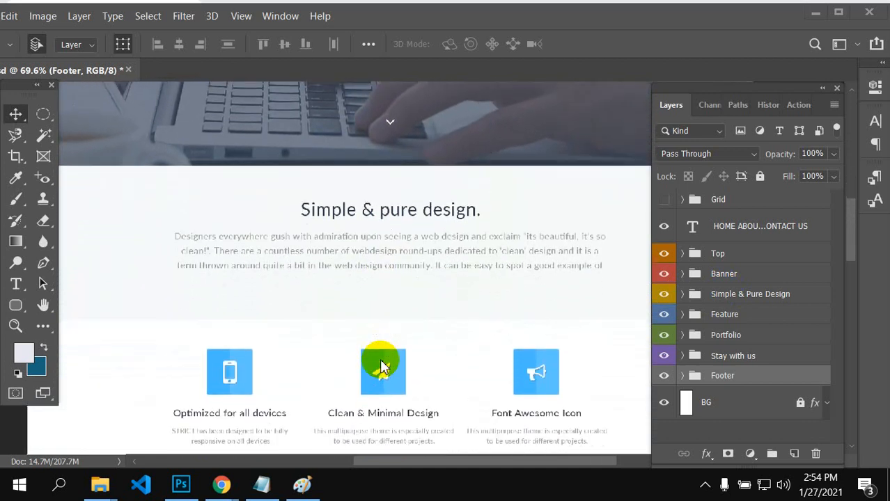
pyautogui.scroll(-6, 380, 366)
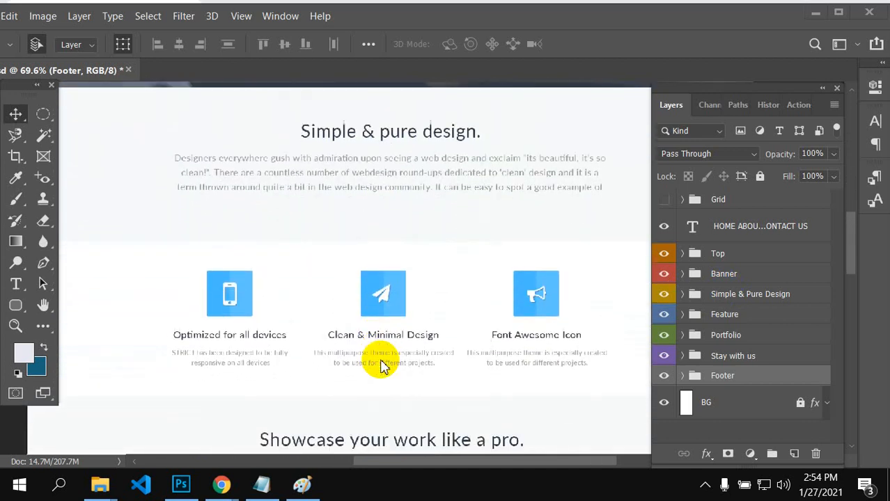
pyautogui.scroll(-5, 381, 367)
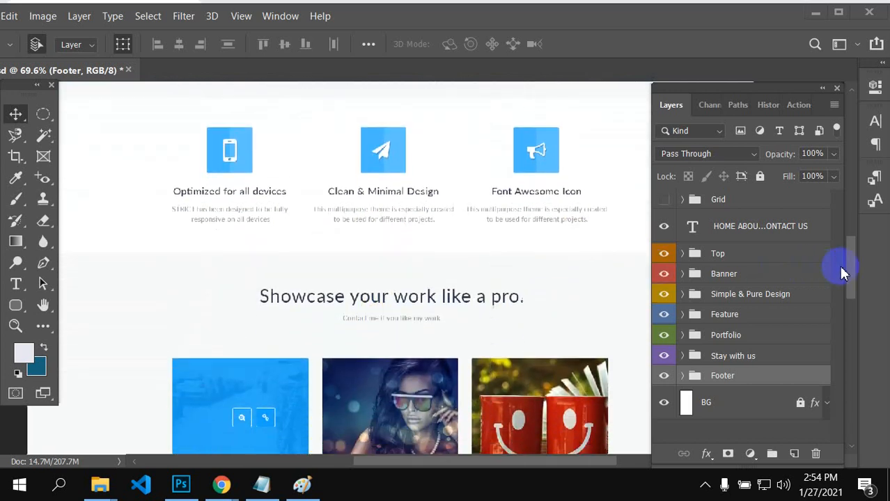
pyautogui.scroll(-5, 850, 248)
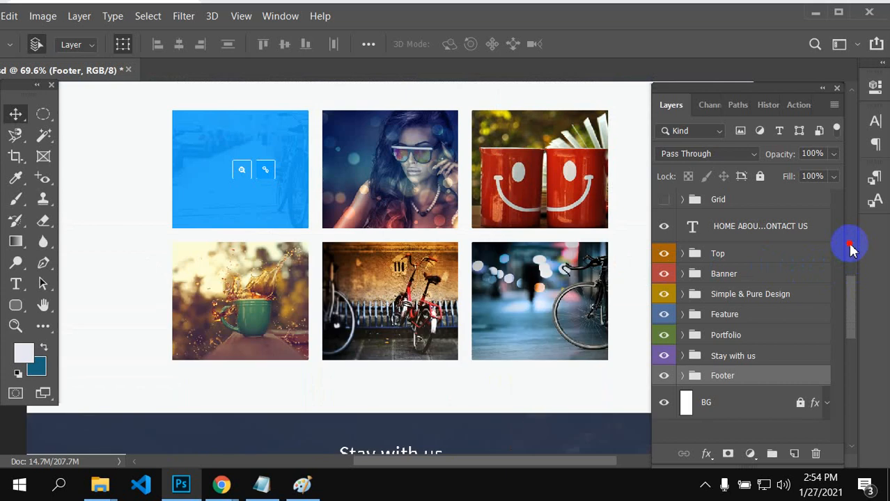
# Step: Select the zoom icon on the first portfolio image to toggle its Icon layer's visibility, and select the header's navigation text layer
pyautogui.click(237, 210)
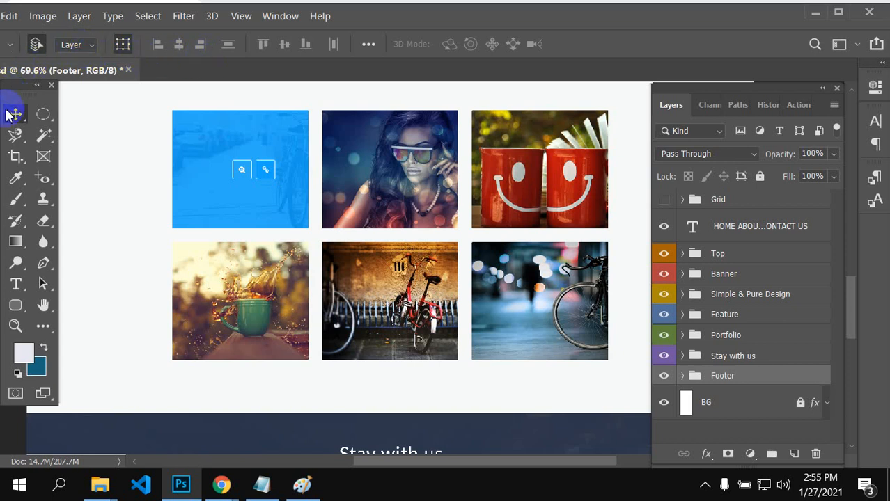
pyautogui.click(241, 173)
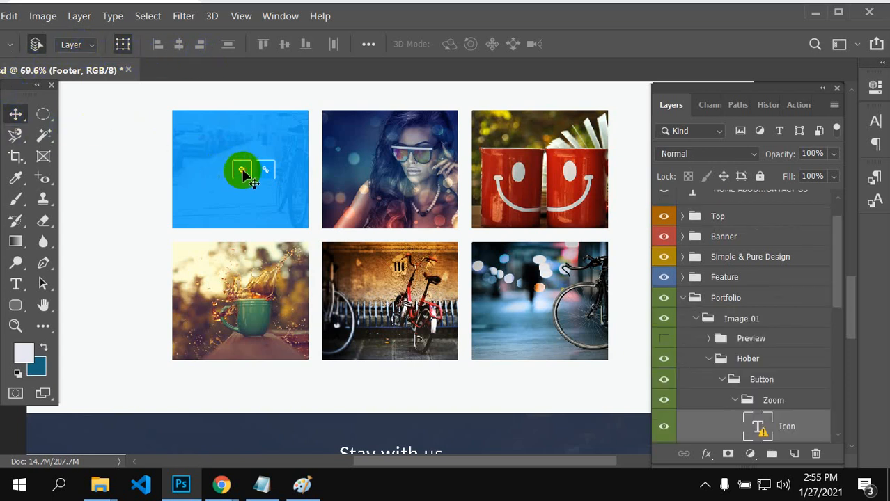
pyautogui.scroll(-2, 790, 357)
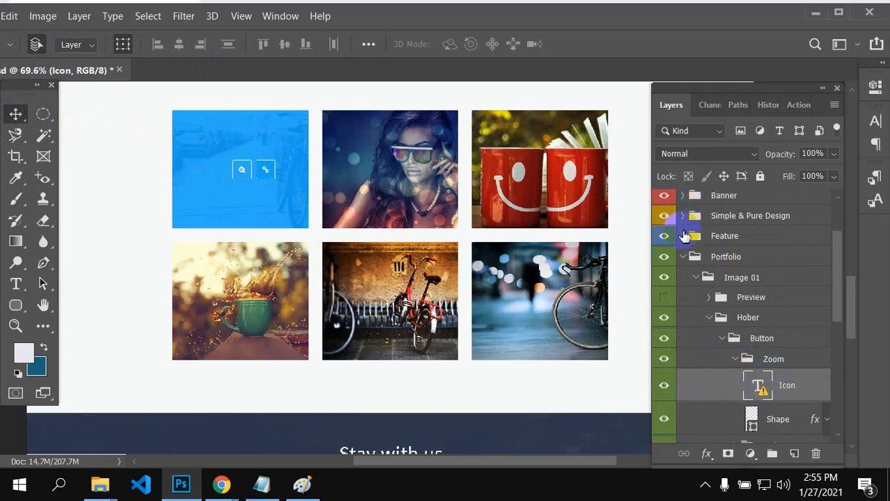
pyautogui.click(665, 387)
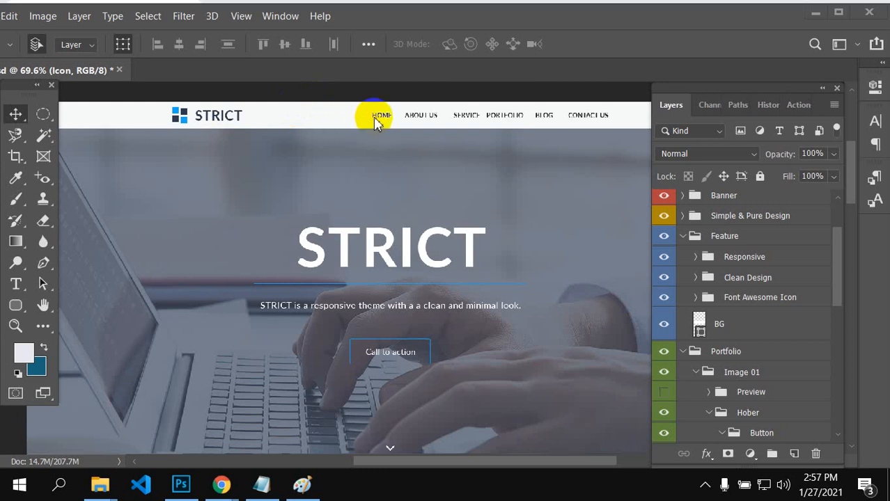
pyautogui.click(411, 116)
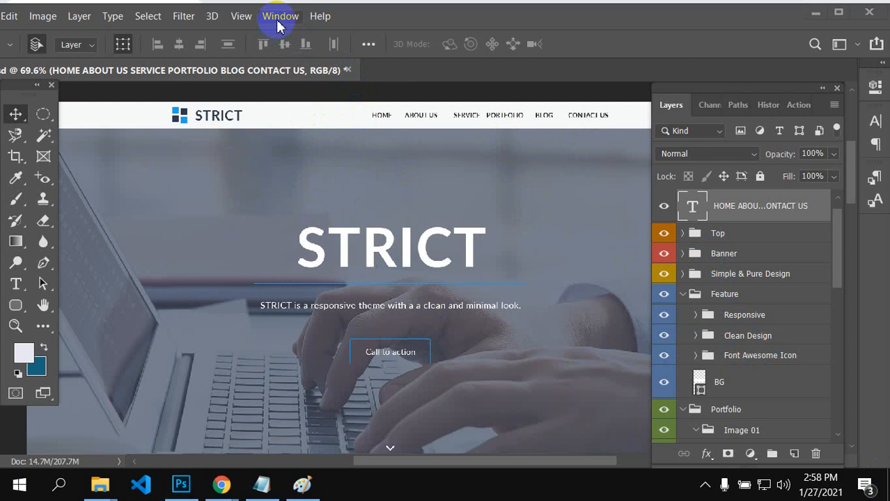
# Step: Close the Layers panel group and bring up the History panel
pyautogui.click(837, 89)
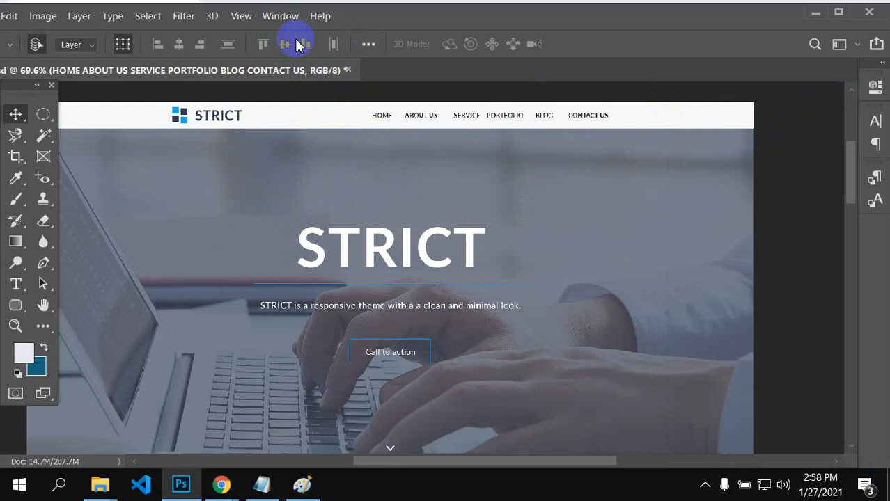
pyautogui.click(286, 16)
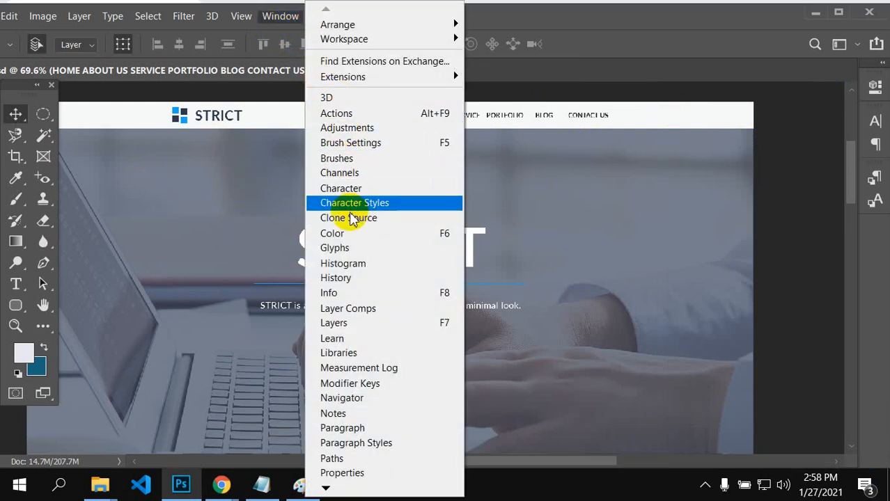
pyautogui.click(350, 278)
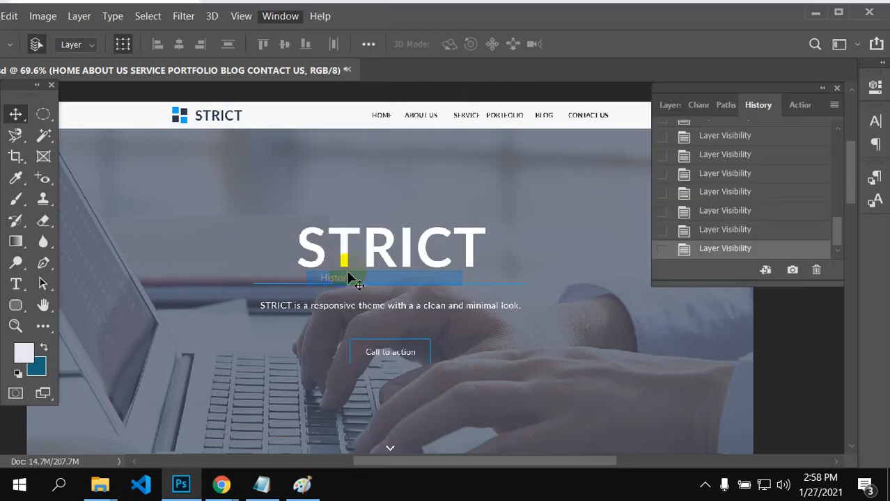
# Step: Revert the document to its Strictclass.psd snapshot, mark that snapshot as the History Brush source, and bring back the Layers panel
pyautogui.scroll(10, 728, 220)
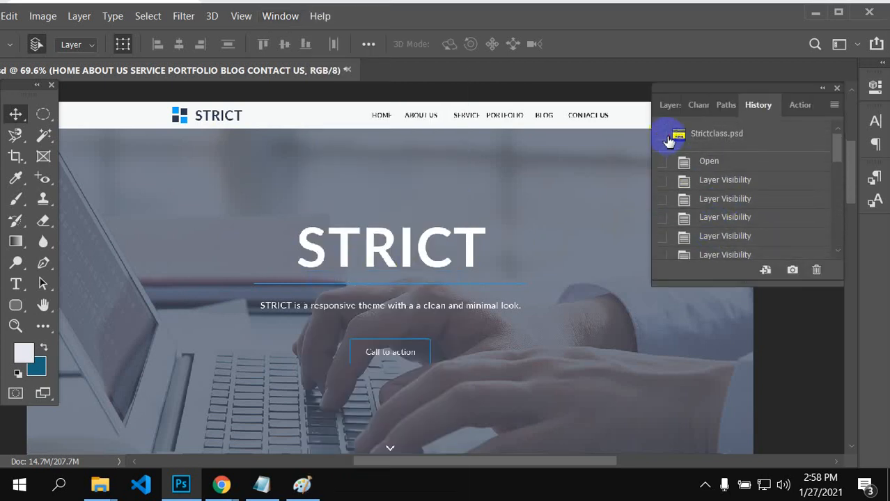
pyautogui.click(710, 138)
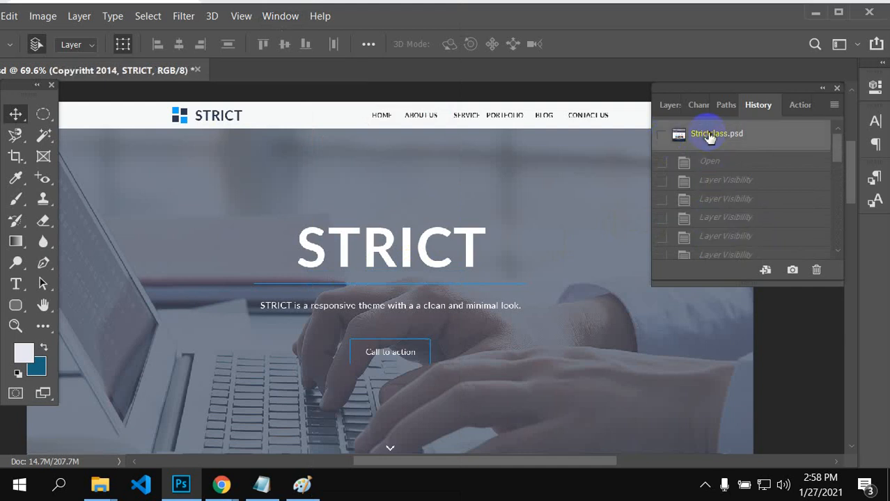
pyautogui.click(661, 136)
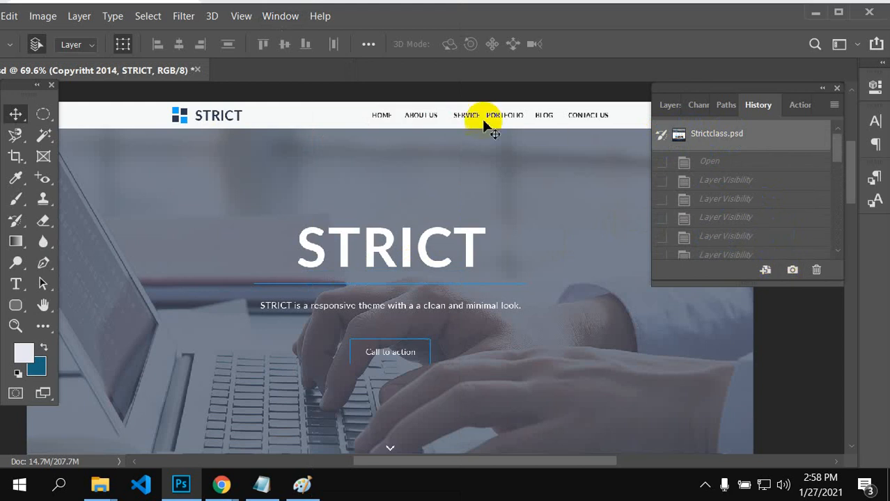
pyautogui.click(300, 22)
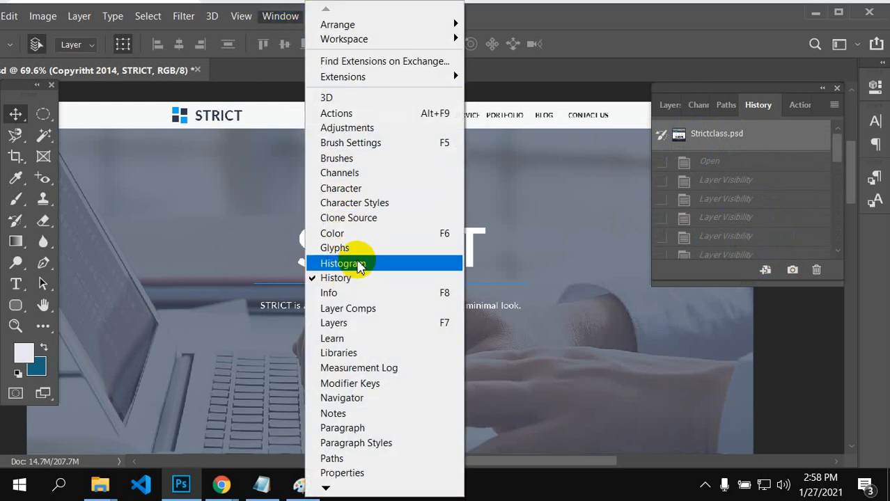
pyautogui.click(373, 323)
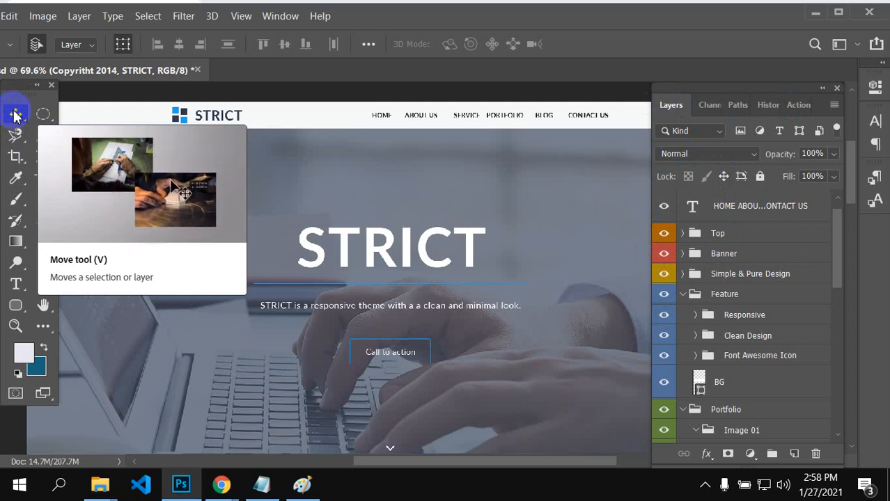
# Step: Toggle the Move tool's Auto-Select option twice, and switch its target to Group and back to Layer
pyautogui.click(36, 45)
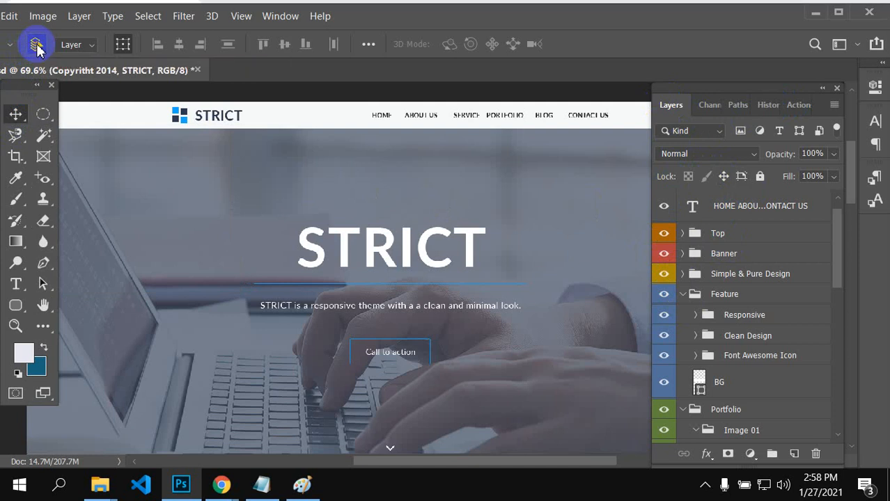
pyautogui.click(36, 46)
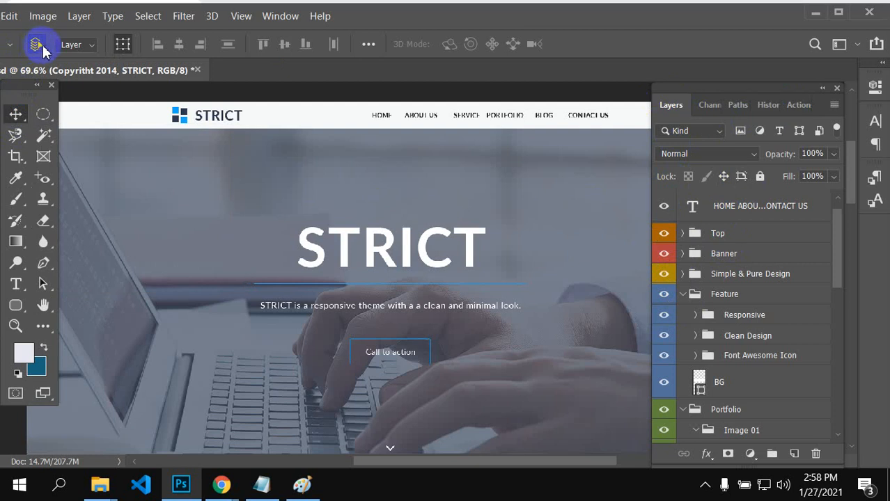
pyautogui.click(89, 46)
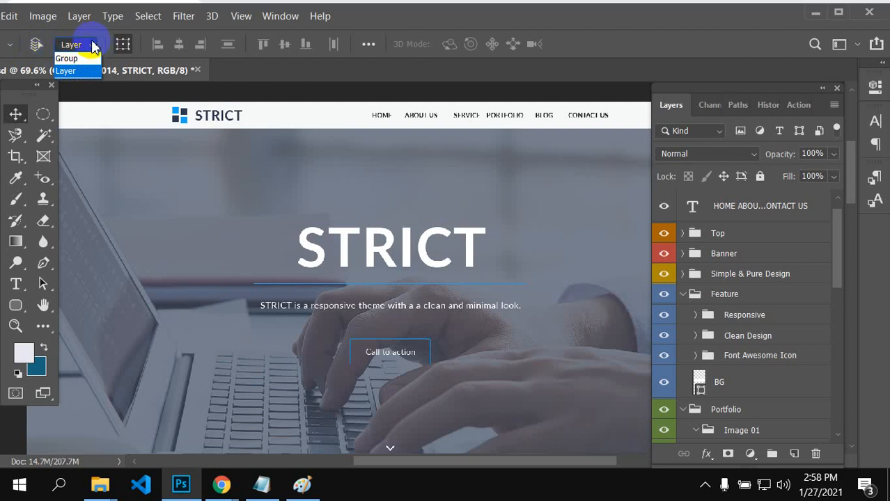
pyautogui.click(75, 60)
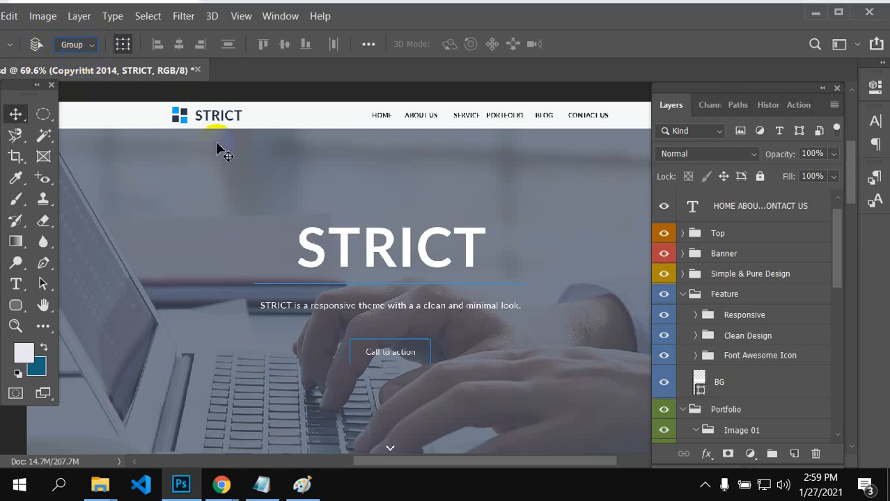
pyautogui.click(87, 46)
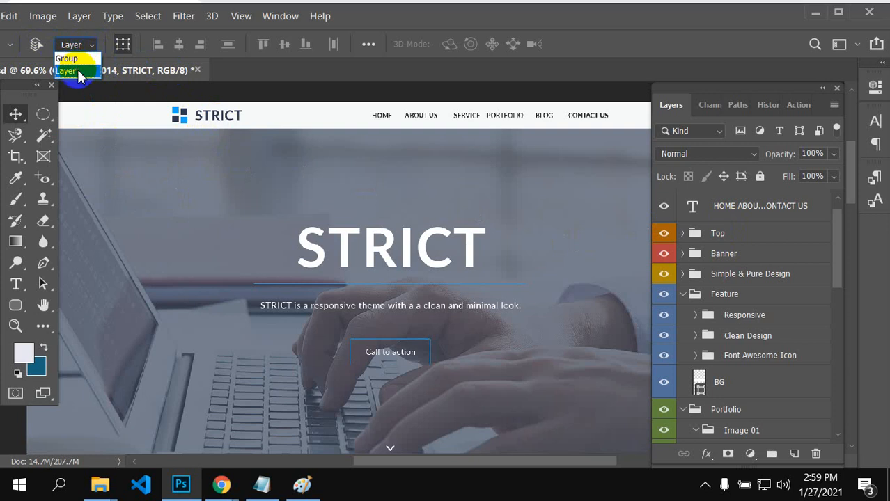
pyautogui.click(78, 72)
# Step: Set the Elliptical Marquee tool to Add to selection and compare its options with the Move tool's
pyautogui.click(43, 115)
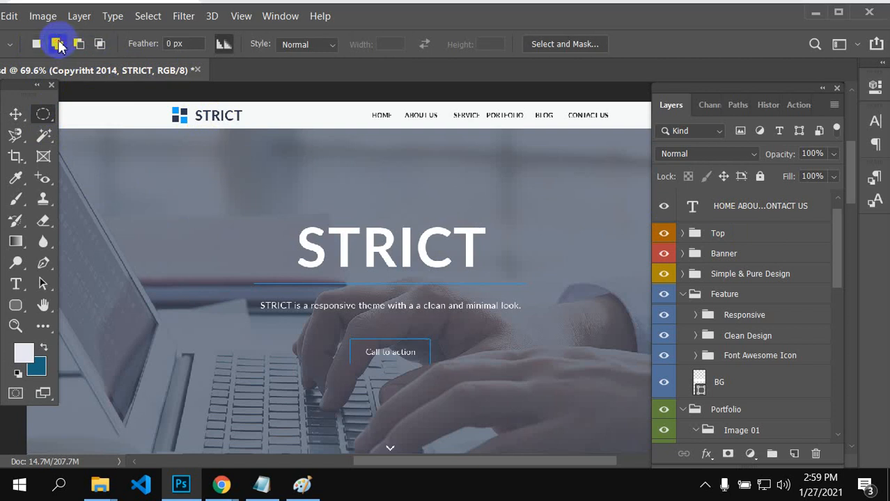
pyautogui.click(57, 46)
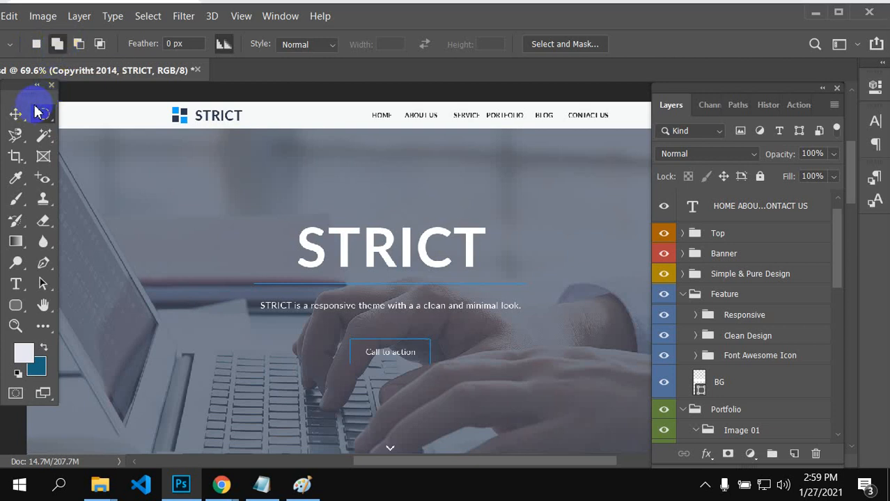
pyautogui.click(16, 113)
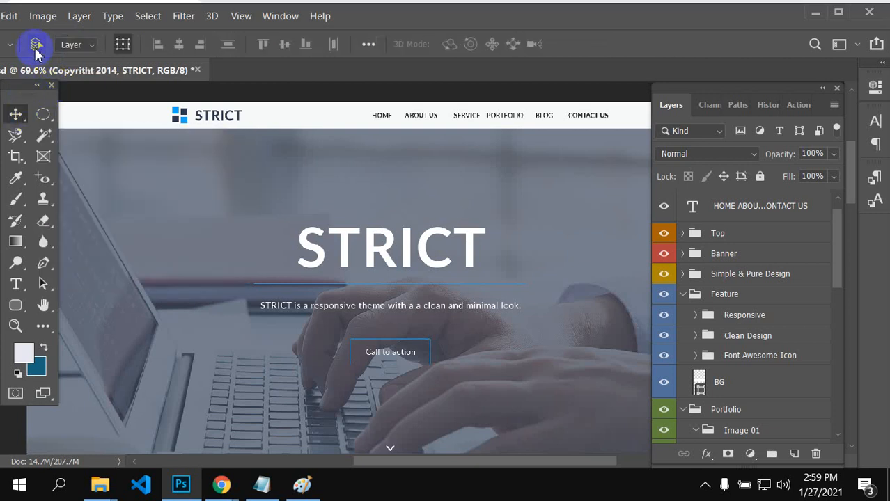
pyautogui.click(44, 115)
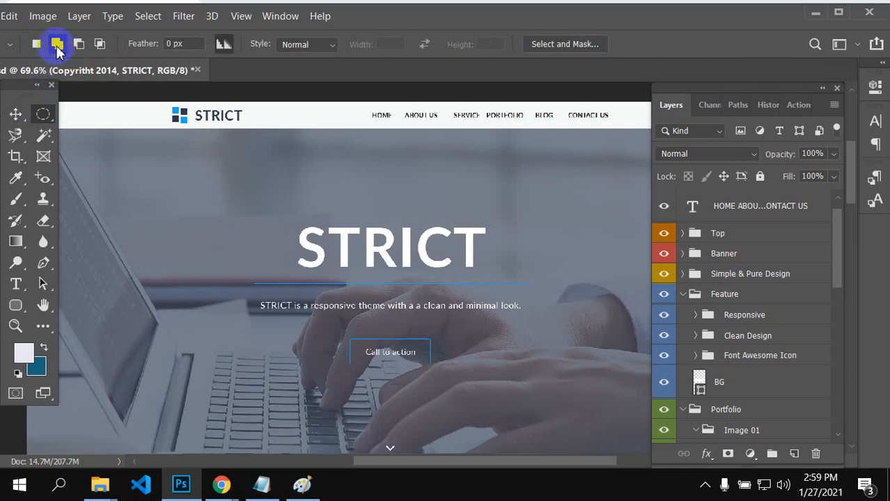
# Step: Return to the Move tool and set its Auto-Select target to Layer
pyautogui.click(17, 116)
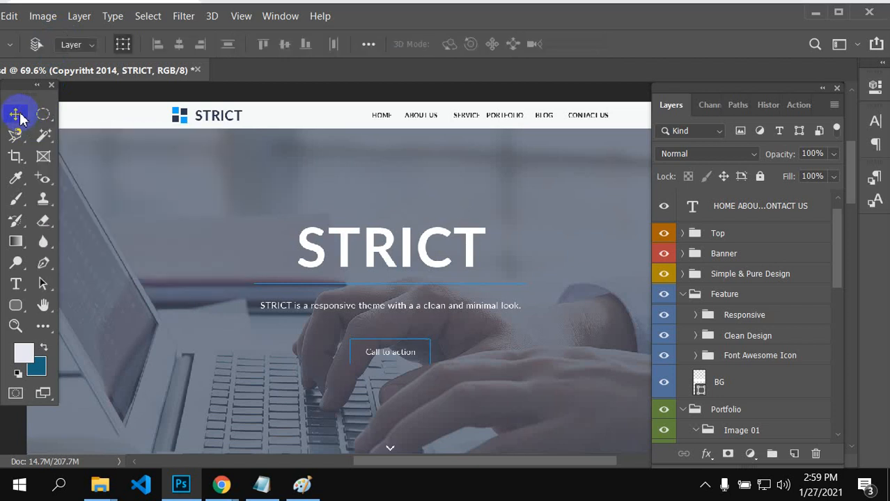
pyautogui.click(85, 44)
pyautogui.click(85, 72)
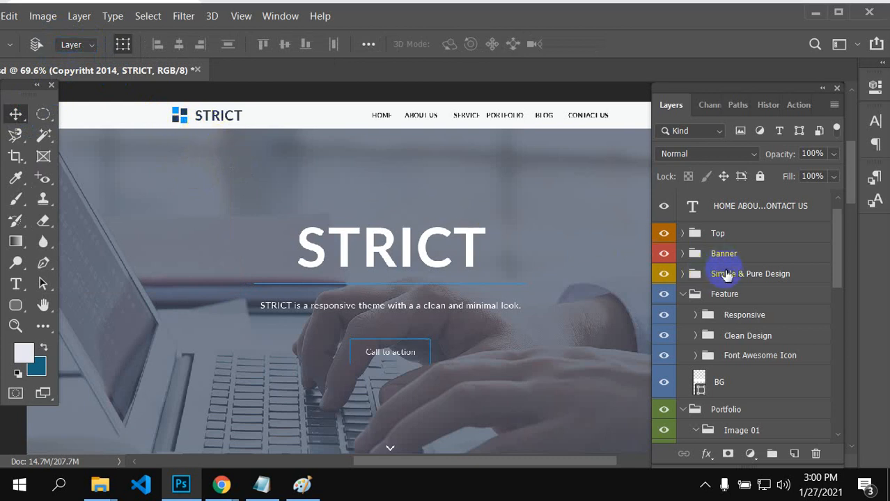
pyautogui.scroll(2, 724, 263)
pyautogui.scroll(-2, 241, 143)
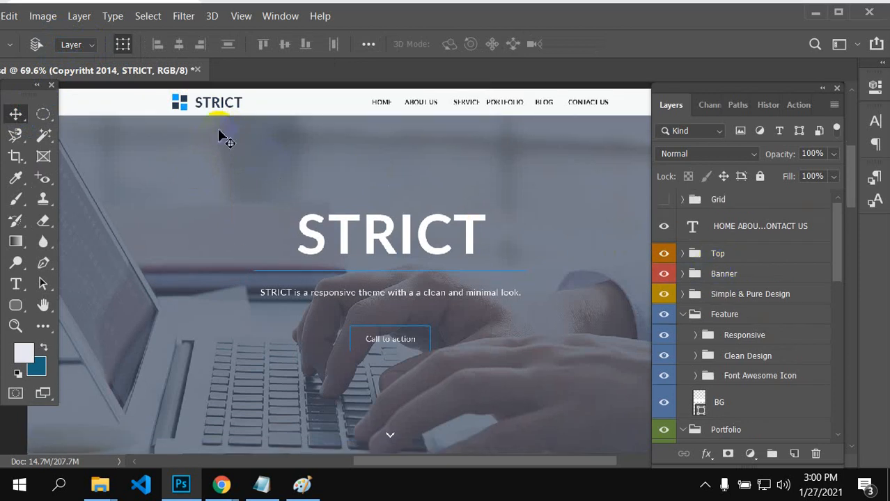
# Step: Review the recorded layer-visibility states in the History and delete the selected Strictclass.psd snapshot
pyautogui.click(344, 226)
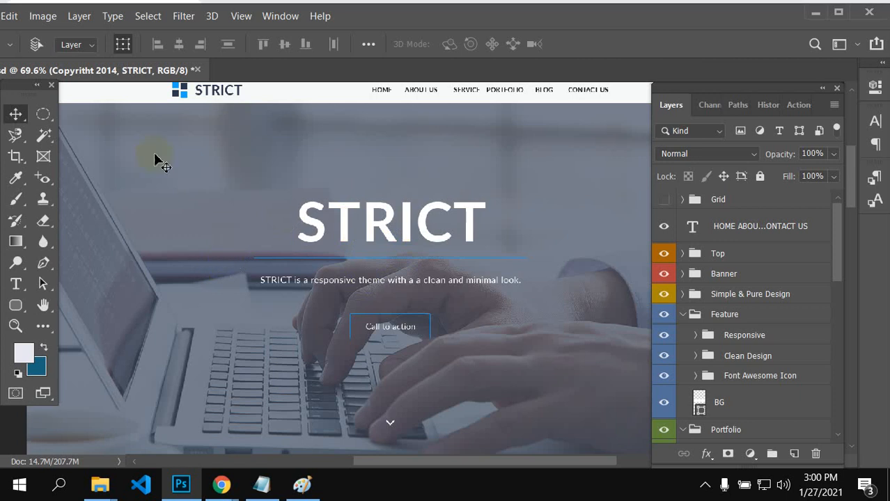
pyautogui.click(758, 105)
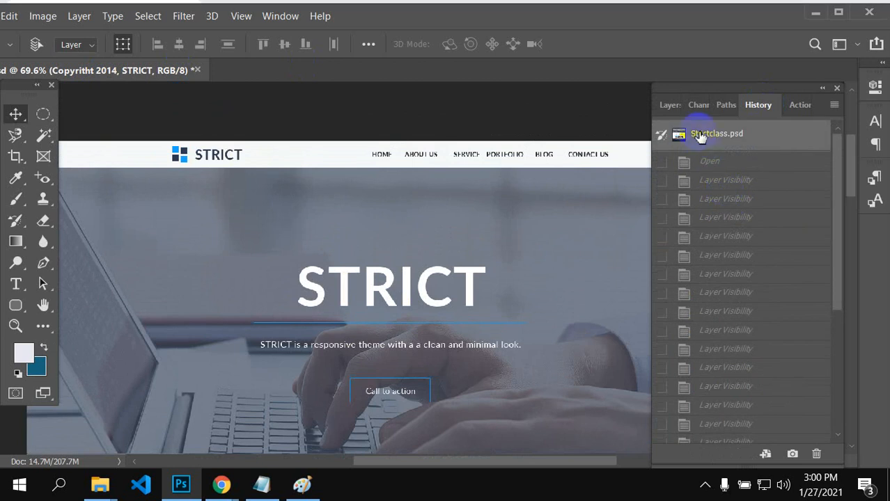
pyautogui.click(663, 137)
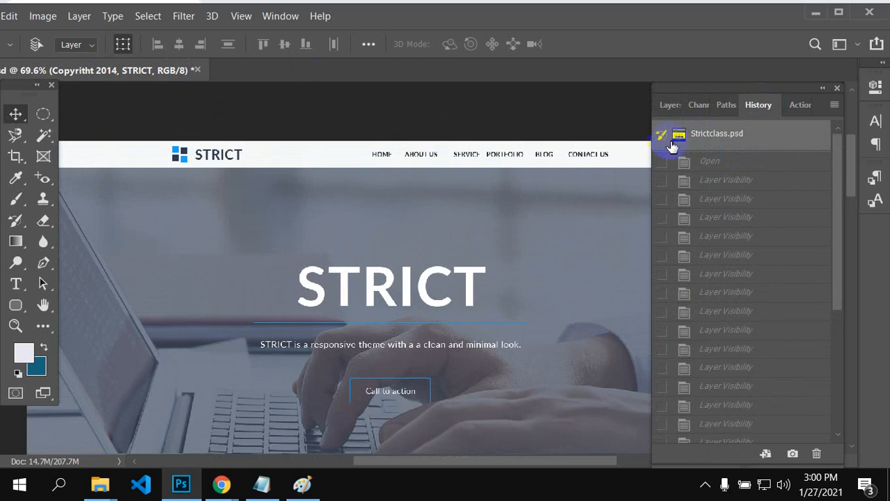
pyautogui.scroll(-3, 717, 289)
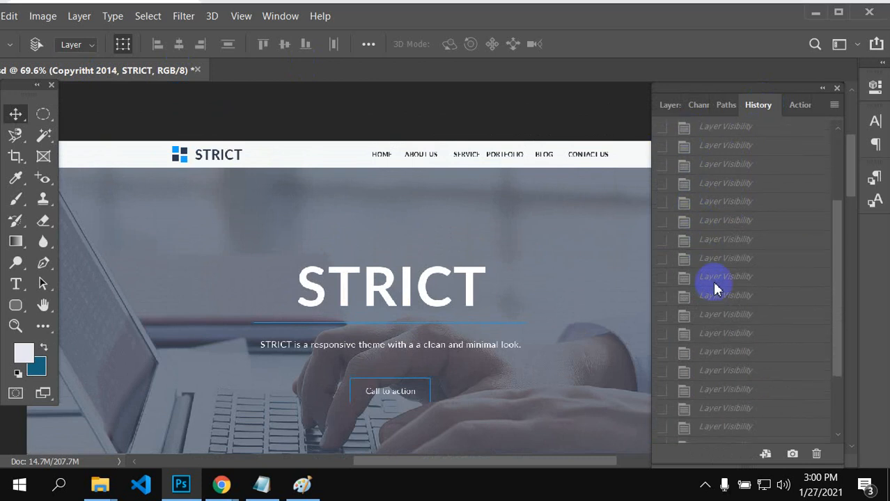
pyautogui.click(816, 454)
pyautogui.click(394, 203)
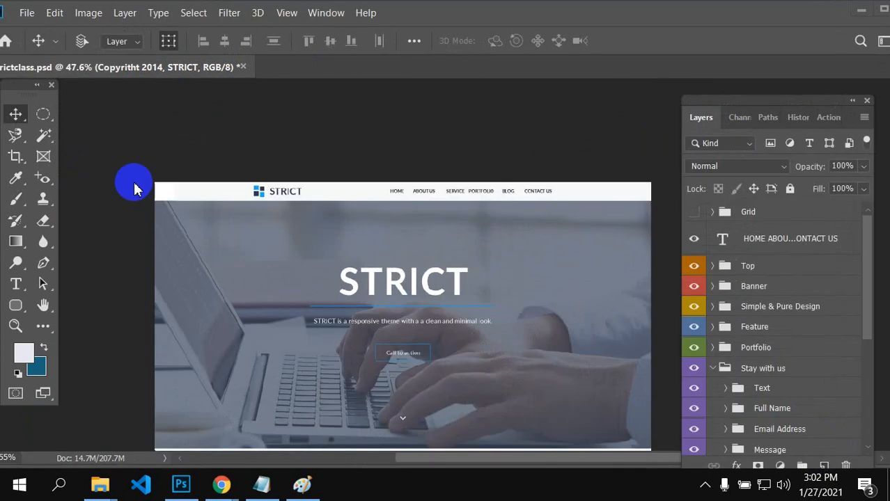
# Step: Turn the Move tool's Auto-Select option off and back on with its target left at Layer
pyautogui.click(255, 194)
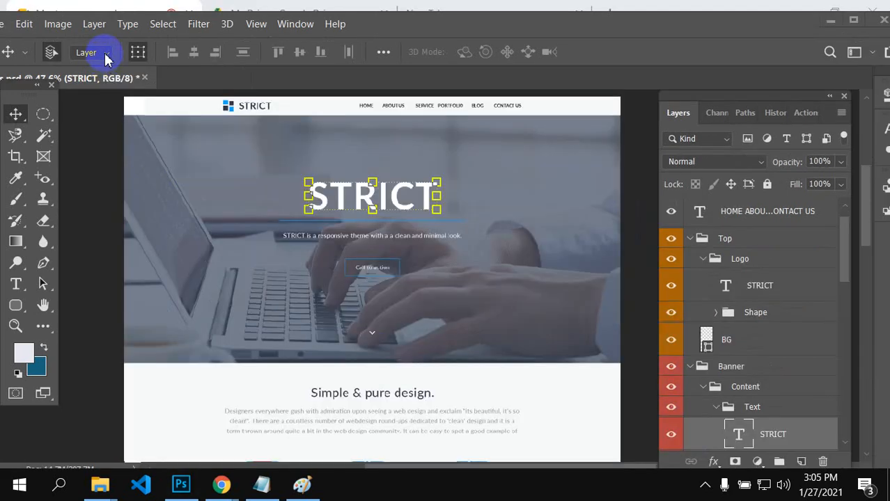
pyautogui.click(51, 53)
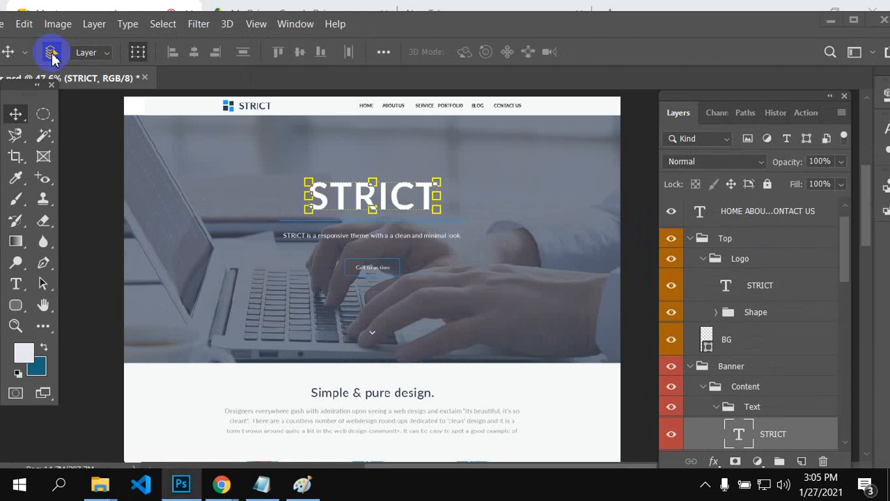
pyautogui.click(50, 55)
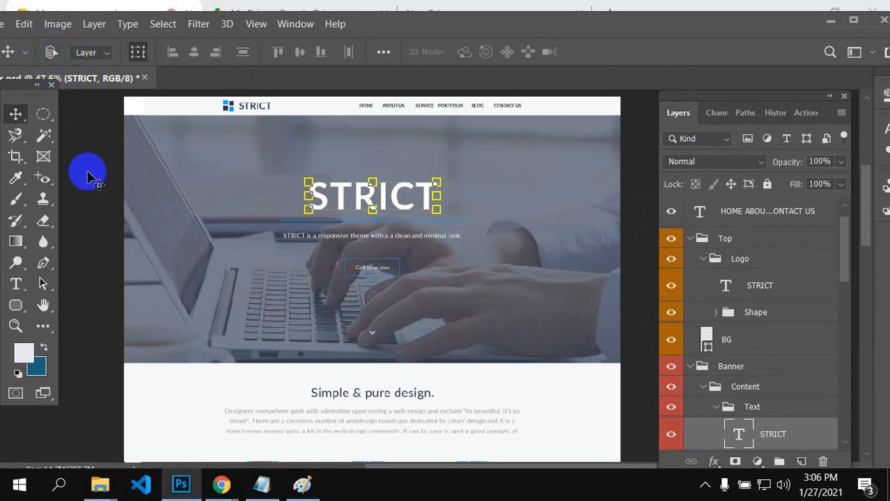
pyautogui.click(53, 53)
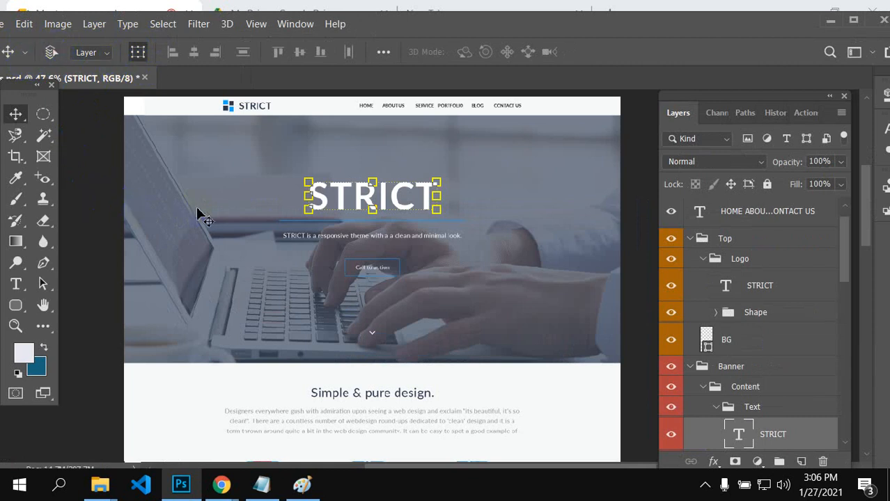
# Step: Auto-select the "Simple & pure design." heading, and the description text under Clean & Minimal Design, directly on the canvas
pyautogui.scroll(-2, 337, 396)
pyautogui.scroll(-1, 348, 369)
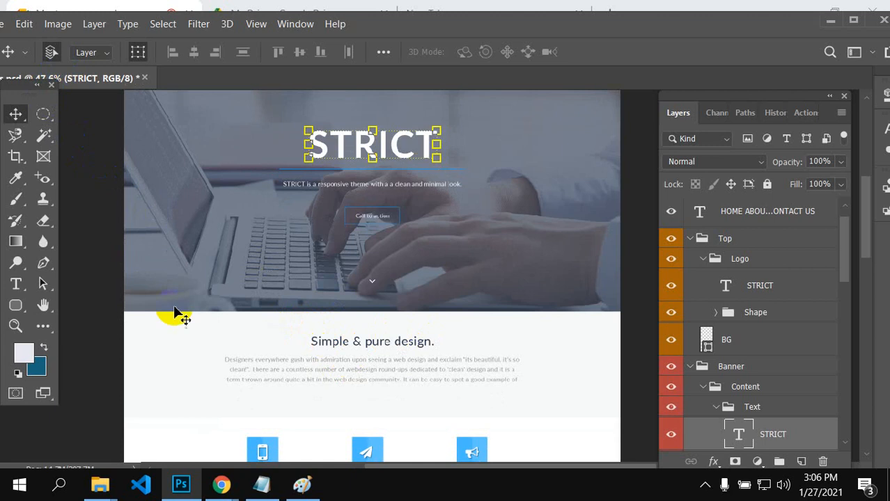
pyautogui.click(329, 344)
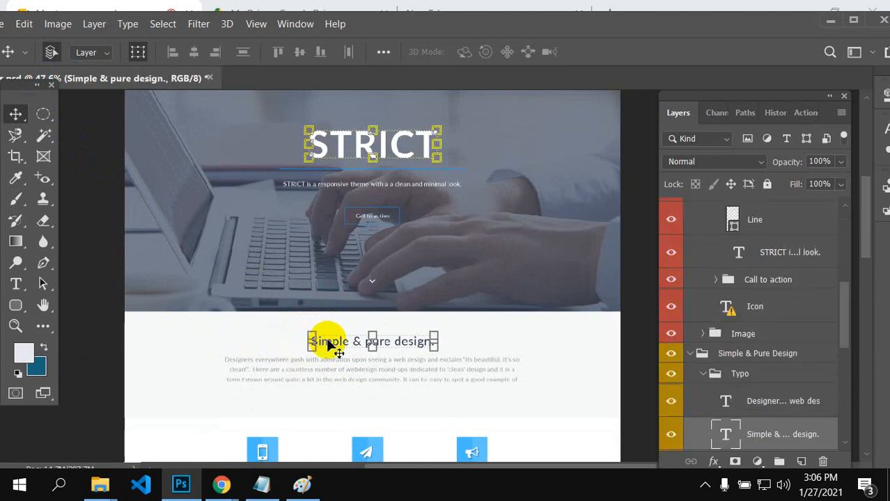
pyautogui.scroll(-5, 367, 419)
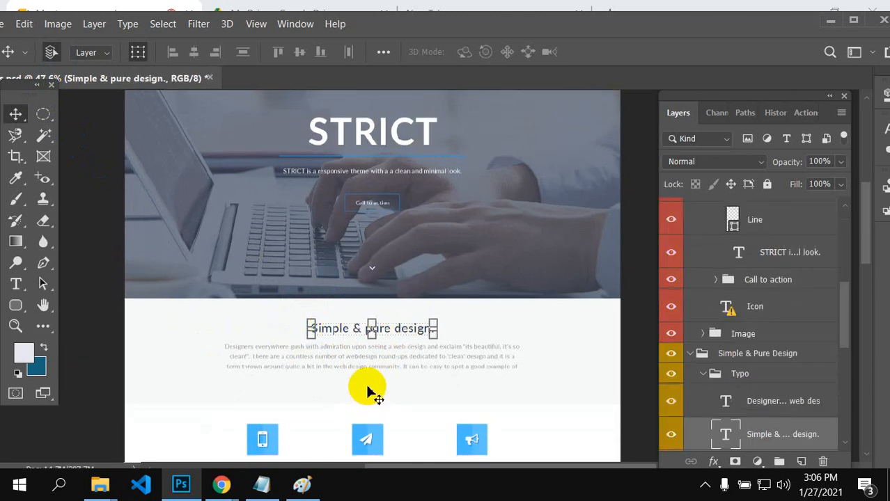
pyautogui.scroll(-2, 371, 403)
pyautogui.click(368, 393)
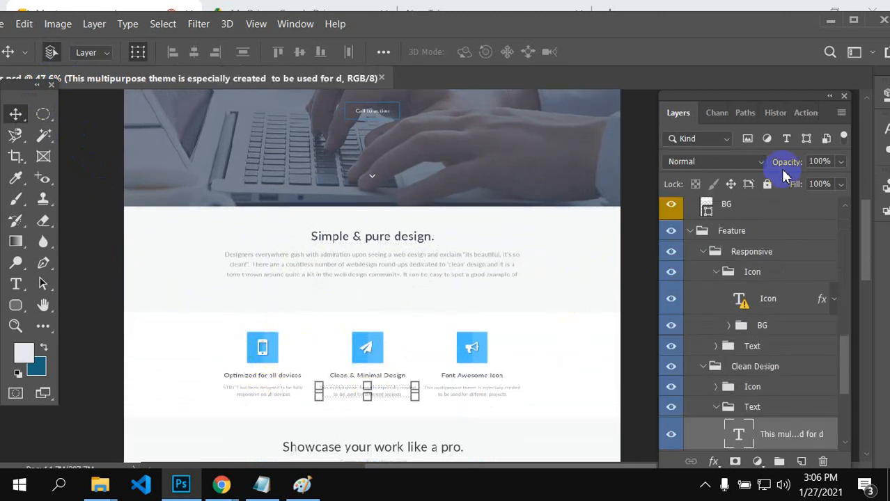
# Step: Check the document's History, return to the layer list, and auto-select the banner's background Image layer on the canvas
pyautogui.click(774, 116)
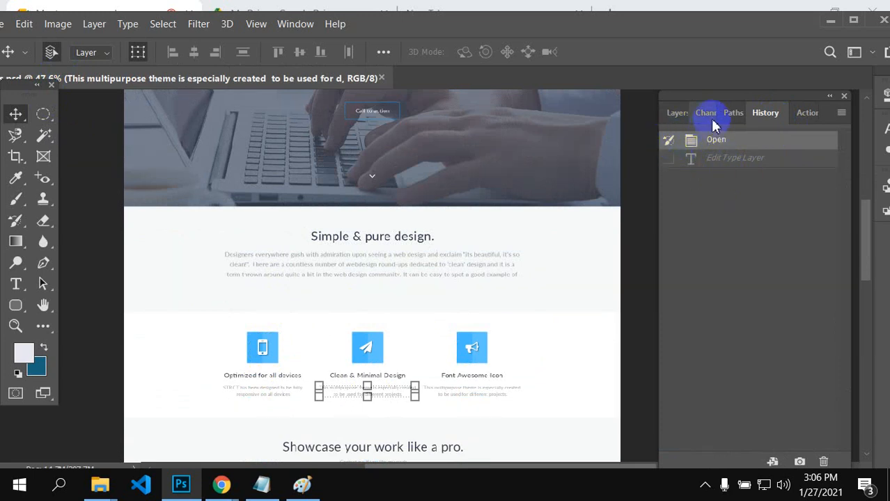
pyautogui.click(678, 113)
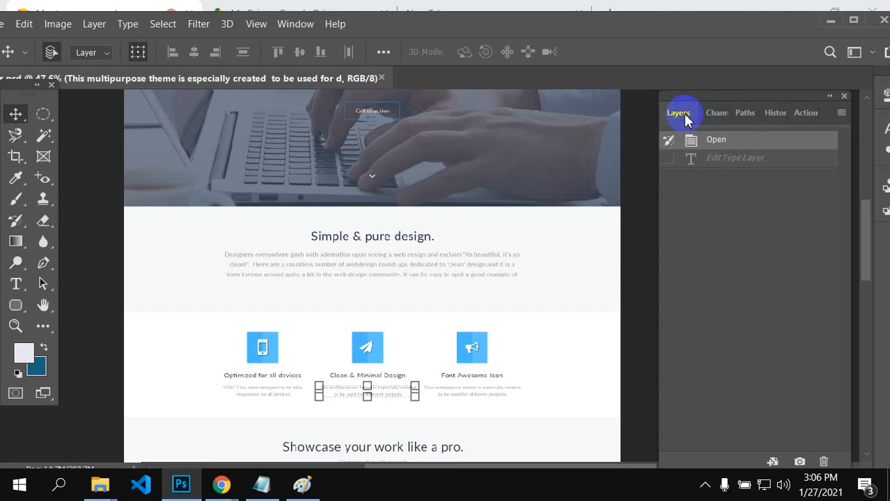
pyautogui.scroll(5, 386, 285)
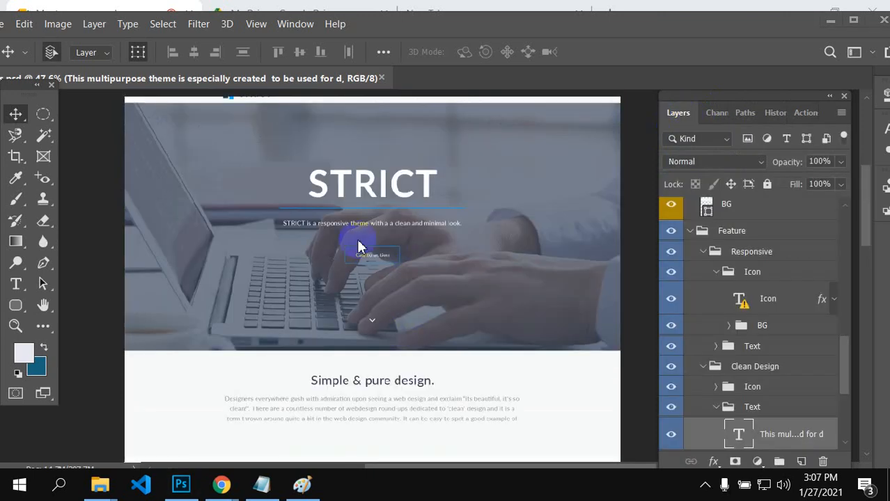
pyautogui.scroll(5, 272, 284)
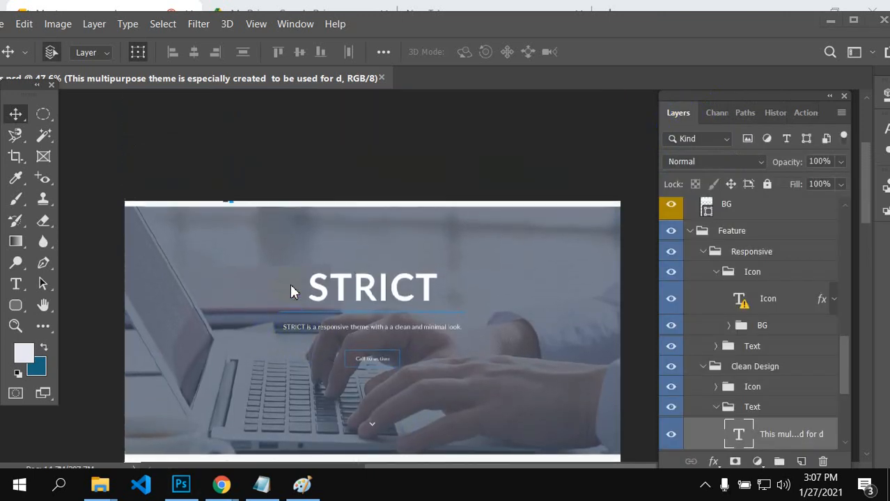
pyautogui.scroll(3, 340, 270)
pyautogui.scroll(-1, 347, 288)
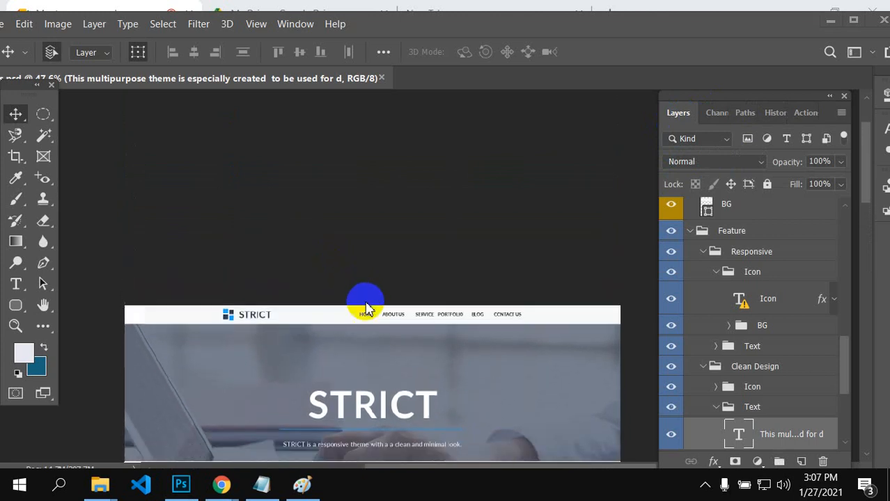
pyautogui.scroll(-1, 368, 317)
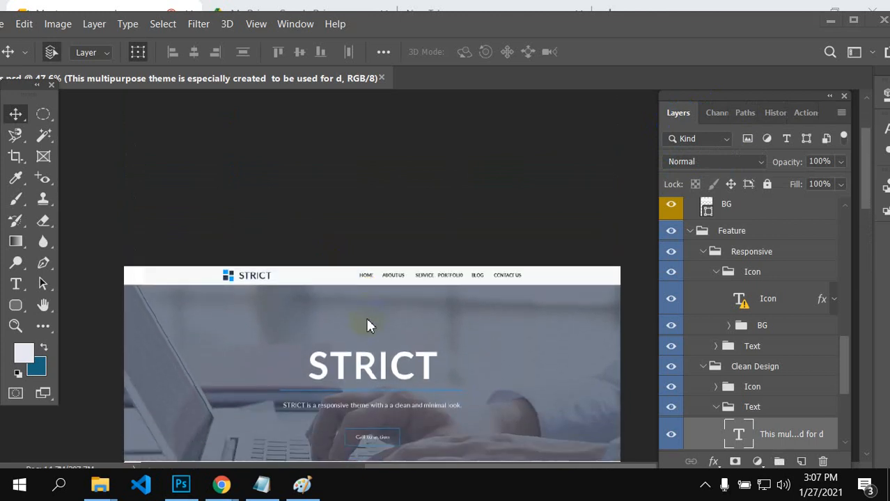
pyautogui.click(455, 391)
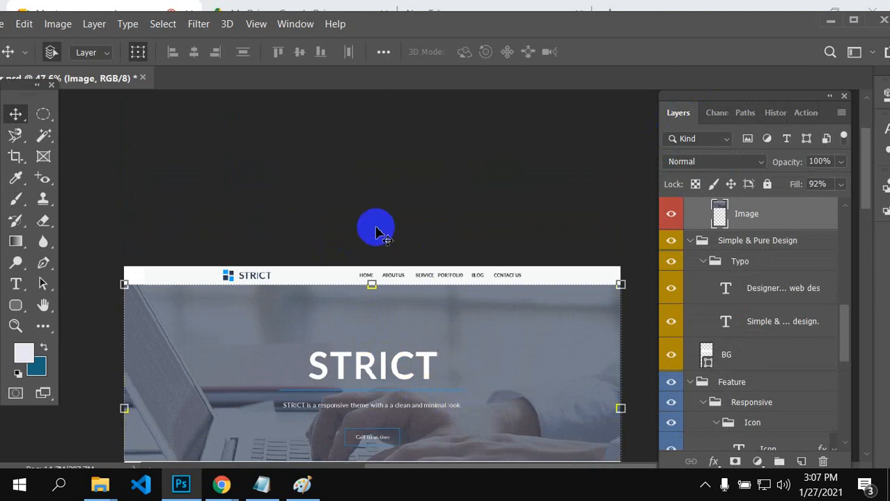
# Step: Look over the page from the header and banner to the feature icons, ending with a closer view of the header
pyautogui.scroll(-1, 376, 277)
pyautogui.scroll(-2, 389, 276)
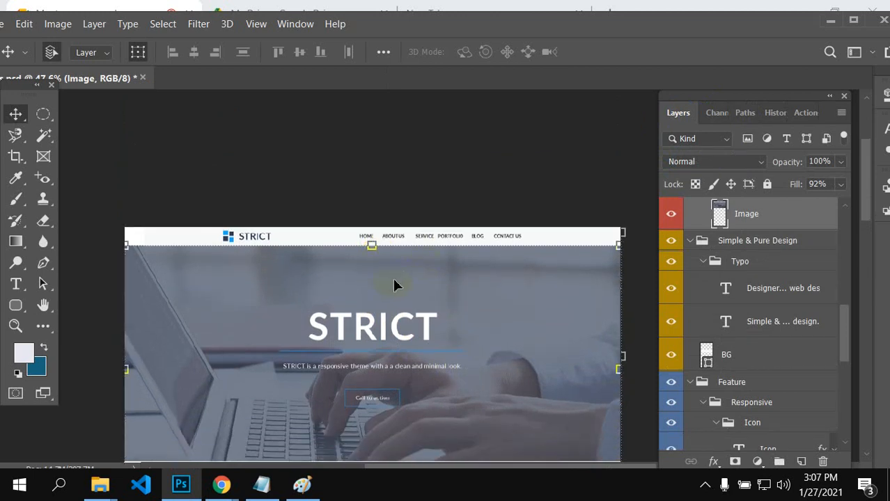
pyautogui.scroll(-4, 392, 278)
pyautogui.scroll(-3, 394, 284)
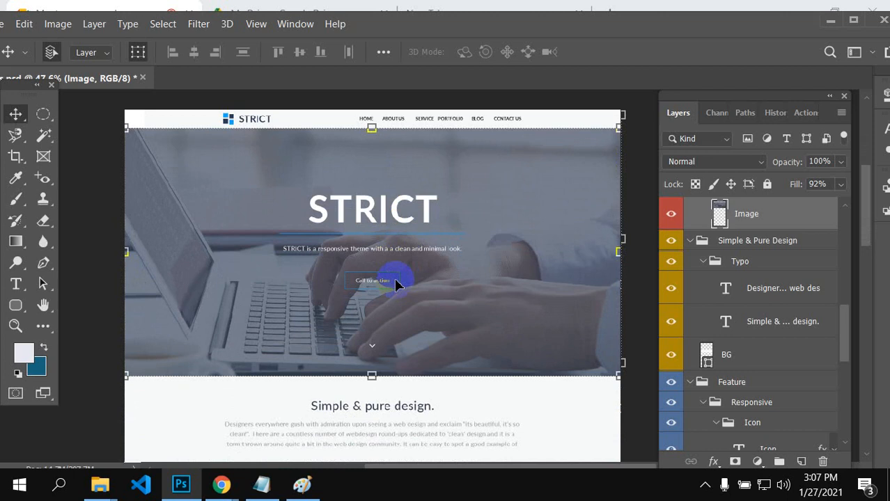
pyautogui.scroll(-2, 395, 285)
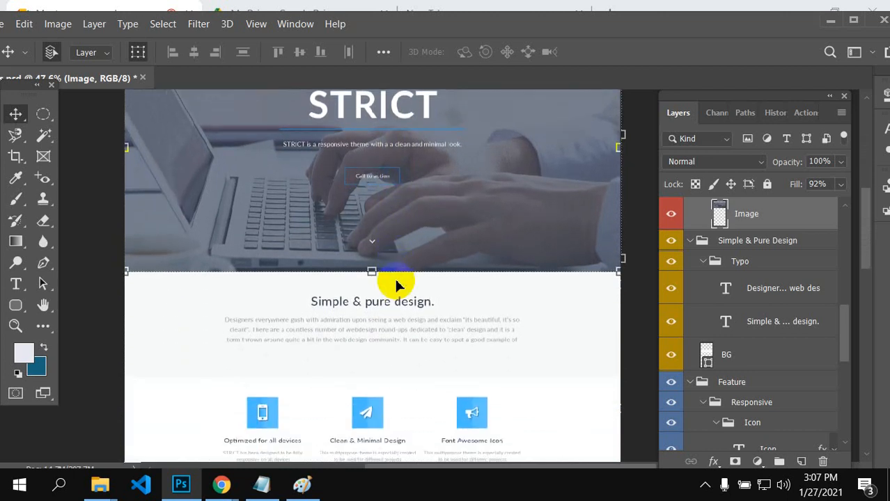
pyautogui.scroll(3, 398, 285)
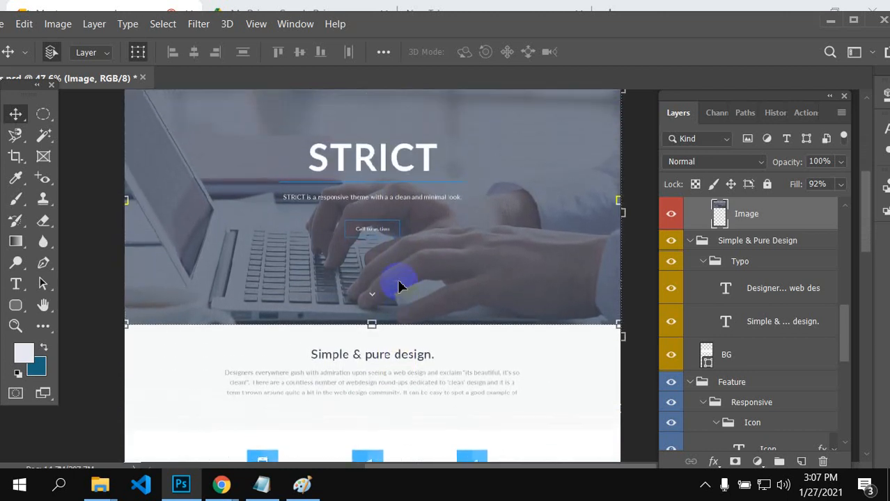
pyautogui.scroll(4, 399, 286)
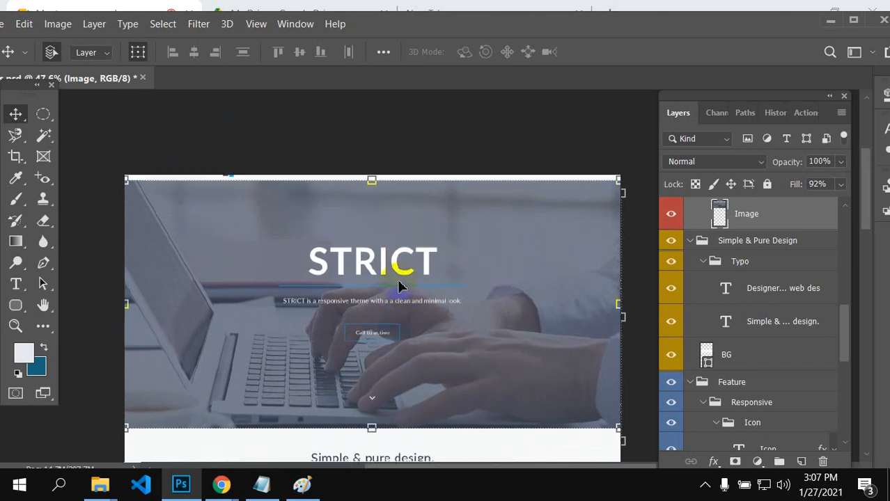
pyautogui.scroll(6, 401, 274)
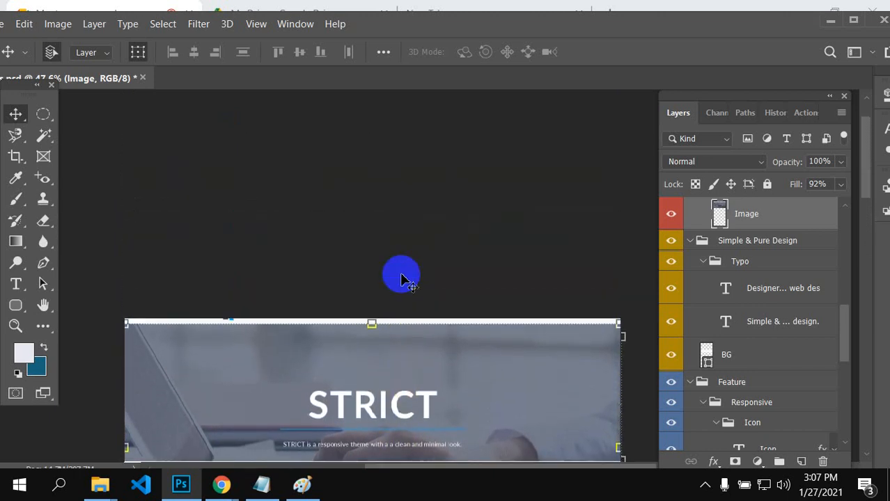
pyautogui.scroll(-3, 401, 275)
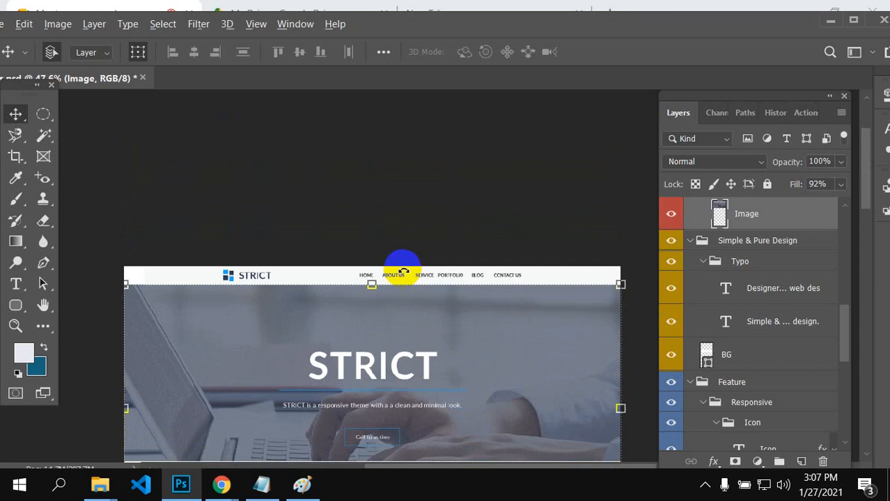
pyautogui.scroll(2, 403, 271)
pyautogui.scroll(-6, 405, 270)
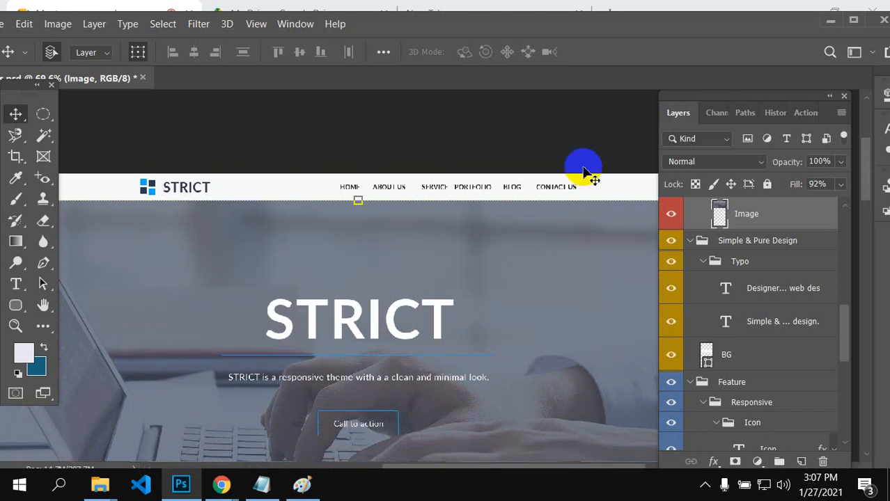
# Step: Maximize the application window and keep the page header and banner in view
pyautogui.doubleClick(630, 9)
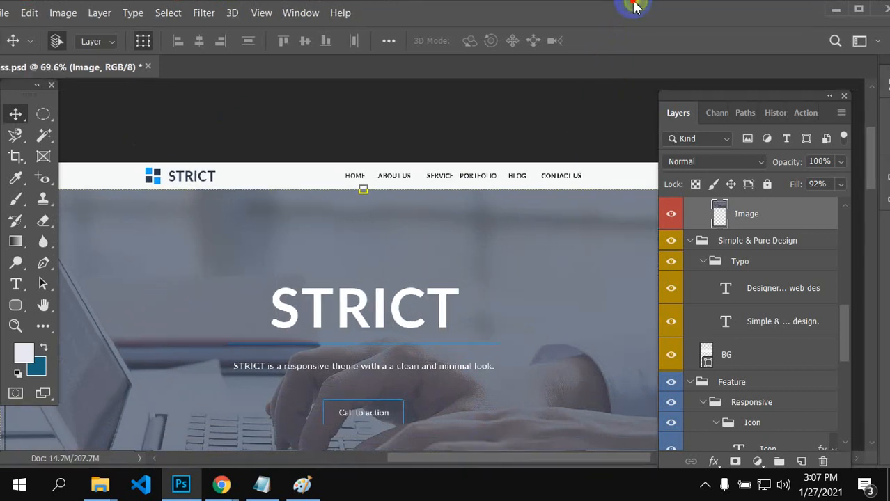
pyautogui.moveTo(491, 462)
pyautogui.mouseDown()
pyautogui.moveTo(421, 467)
pyautogui.moveTo(491, 459)
pyautogui.mouseUp()
pyautogui.scroll(-1, 417, 390)
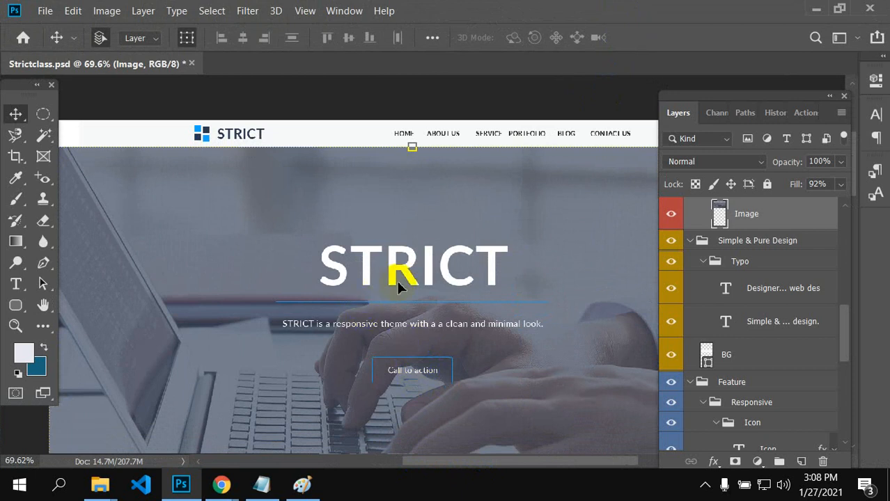
# Step: Try to select the STRICT logo text and its square icon in the page header
pyautogui.click(239, 133)
pyautogui.click(202, 134)
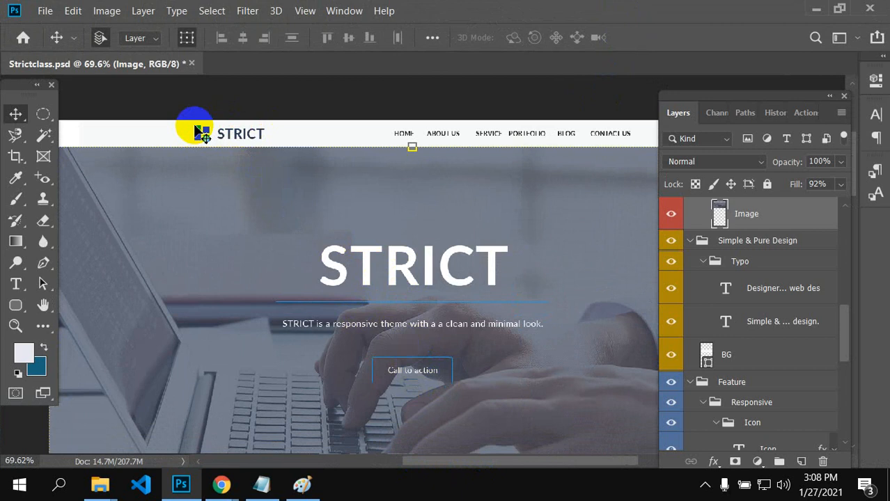
pyautogui.click(224, 132)
pyautogui.click(151, 125)
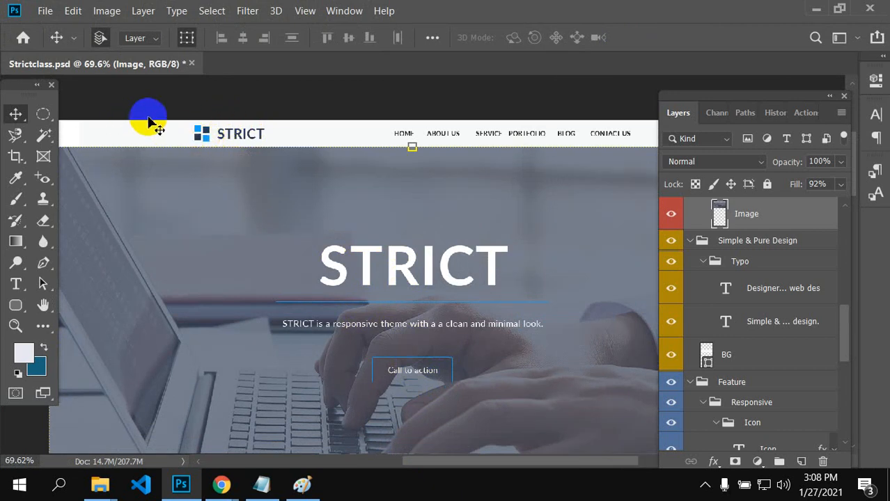
pyautogui.click(229, 132)
pyautogui.hotkey('ctrl', 't')
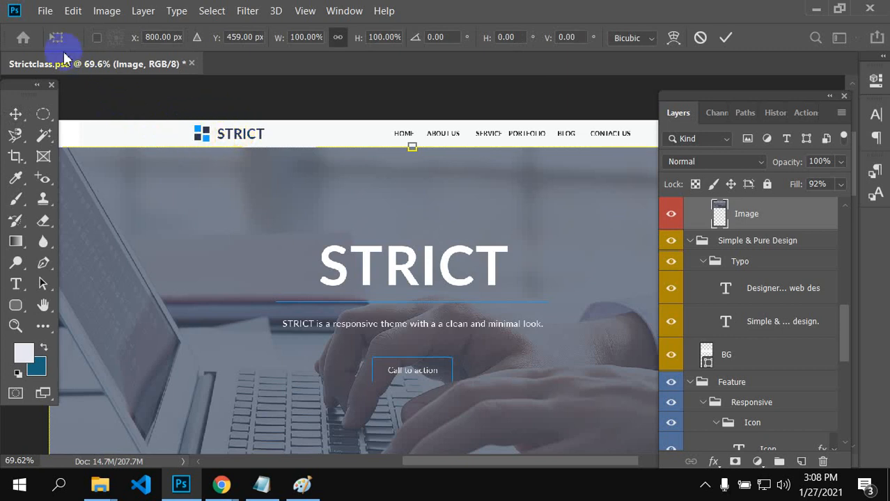
pyautogui.scroll(2, 88, 96)
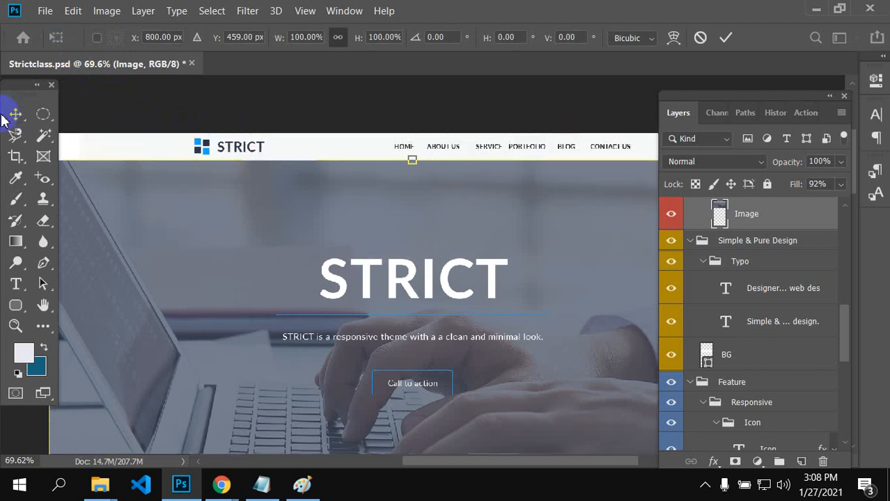
pyautogui.click(14, 117)
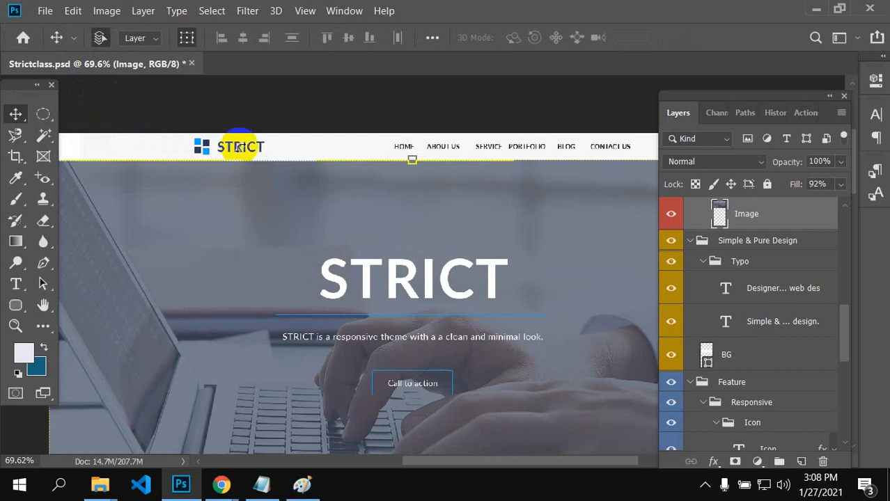
# Step: Leave the free transform of the banner image and auto-select the STRICT logo text layer in the page header
pyautogui.hotkey('ctrl', 't')
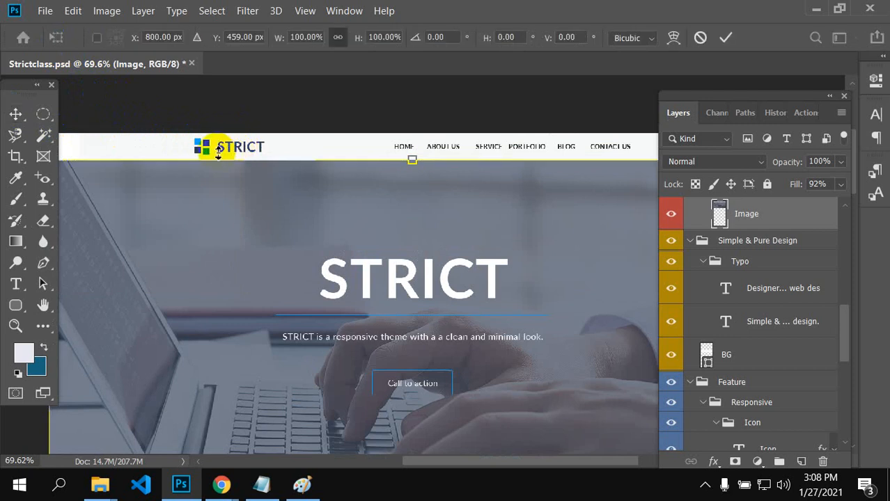
pyautogui.scroll(-3, 301, 254)
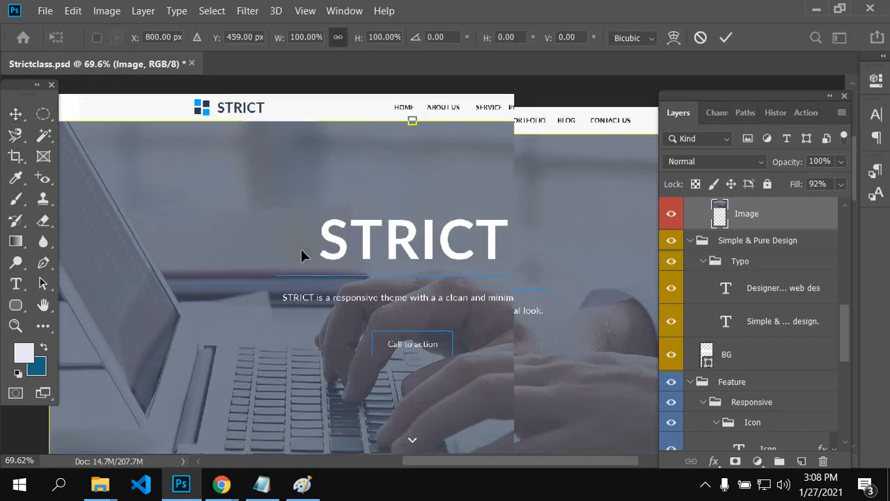
pyautogui.scroll(-2, 300, 257)
pyautogui.click(338, 149)
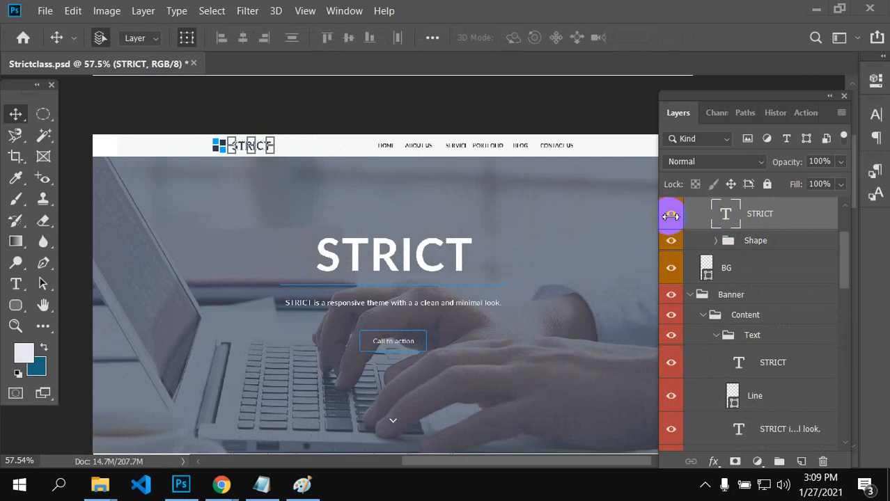
# Step: Select the header's BG layer and toggle the visibility of the logo's STRICT text and Shape group off and on
pyautogui.click(185, 150)
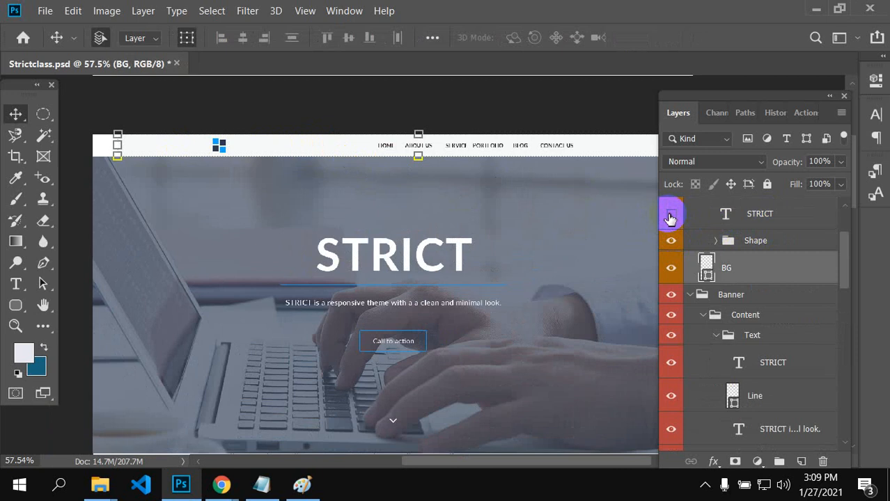
pyautogui.click(670, 217)
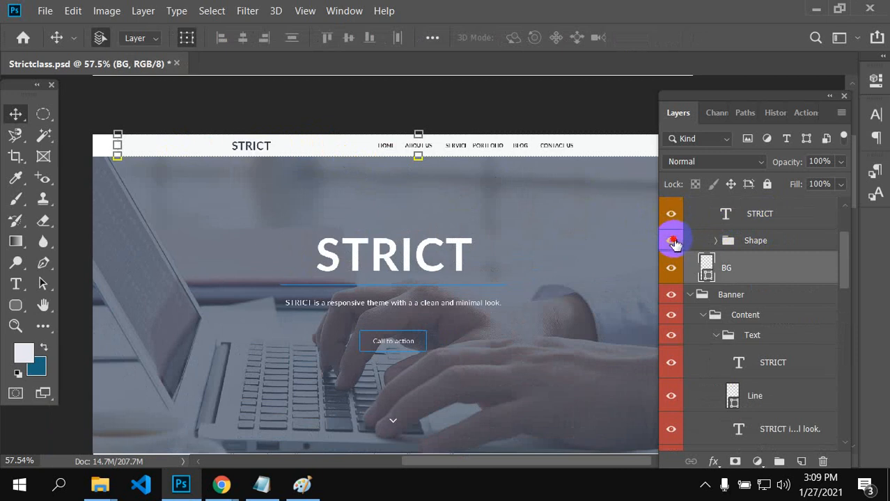
pyautogui.click(674, 241)
pyautogui.scroll(1, 673, 237)
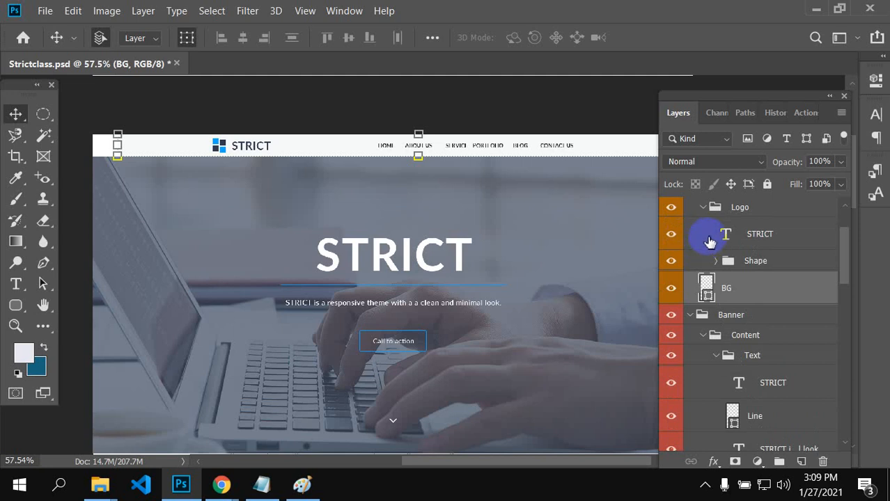
# Step: Hide and show the whole Logo group, and collapse it within the Top group
pyautogui.click(673, 208)
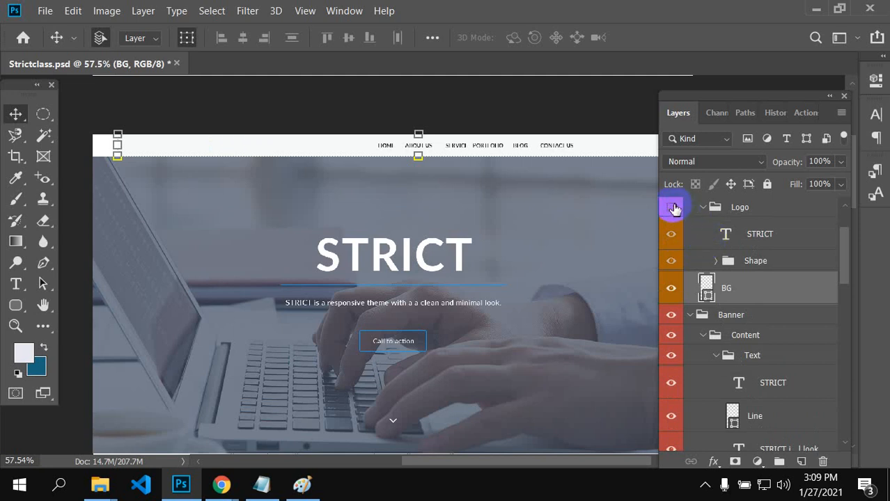
pyautogui.click(673, 207)
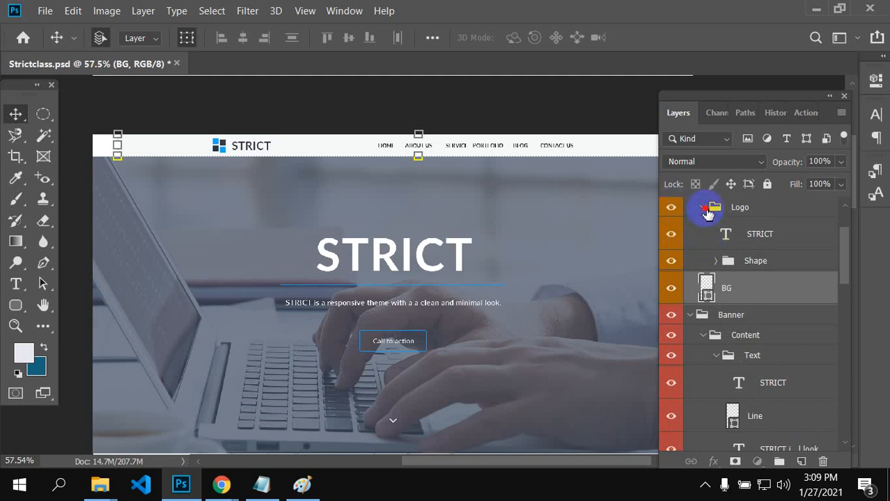
pyautogui.click(702, 207)
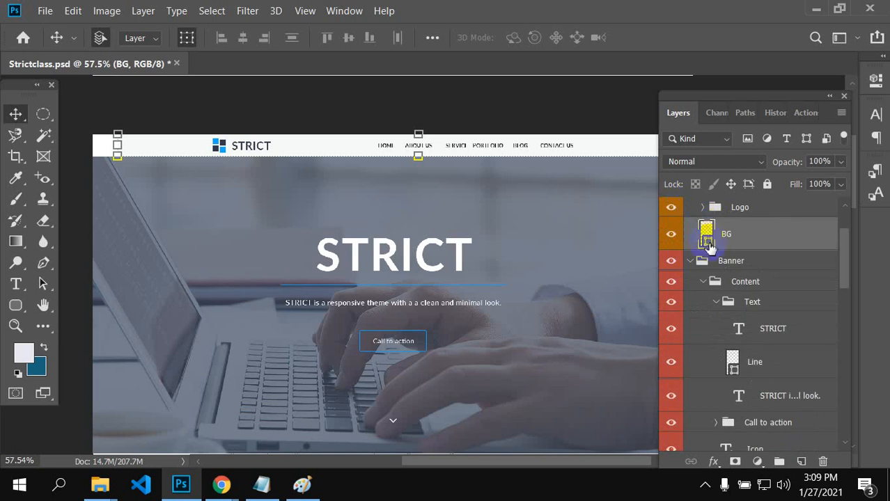
pyautogui.scroll(2, 710, 258)
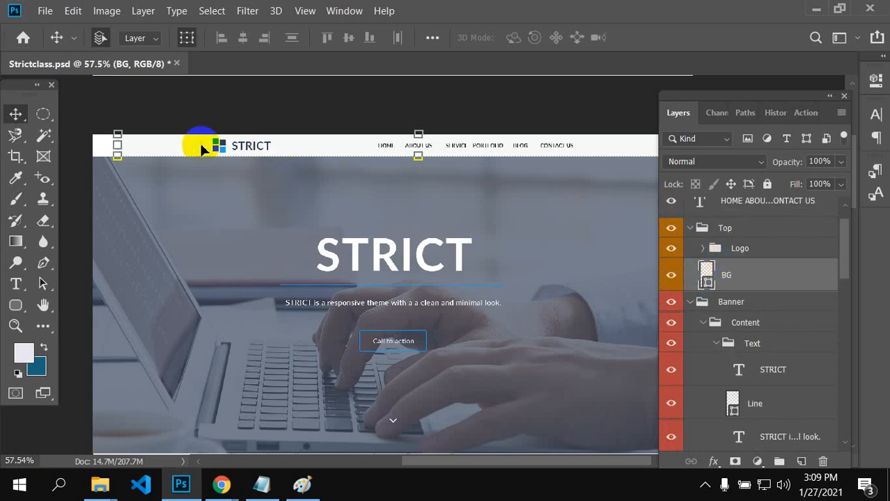
# Step: Toggle the Logo group's visibility once more and isolate it by hiding all the other layers
pyautogui.click(671, 249)
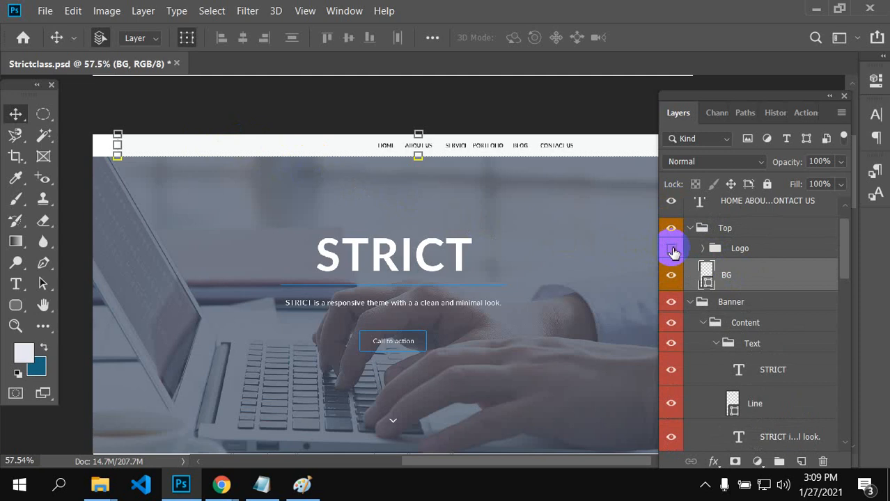
pyautogui.click(672, 250)
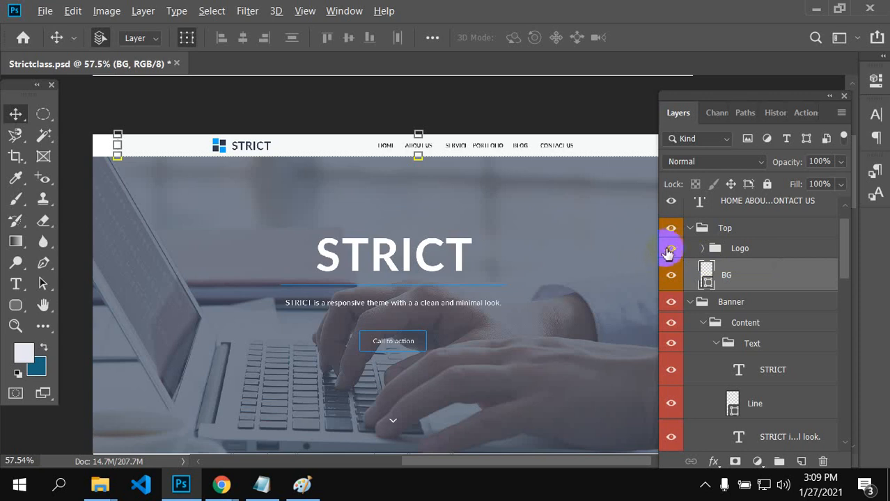
pyautogui.keyDown('alt'); pyautogui.click(670, 248); pyautogui.keyUp('alt')
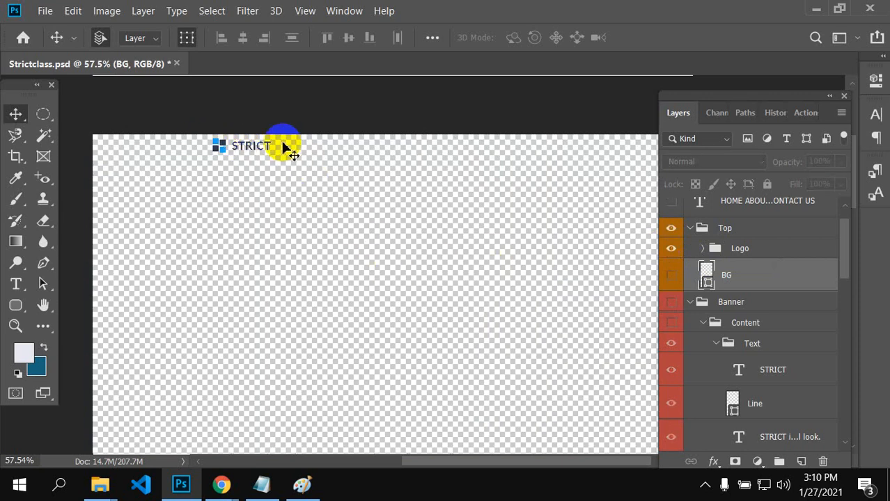
pyautogui.click(679, 275)
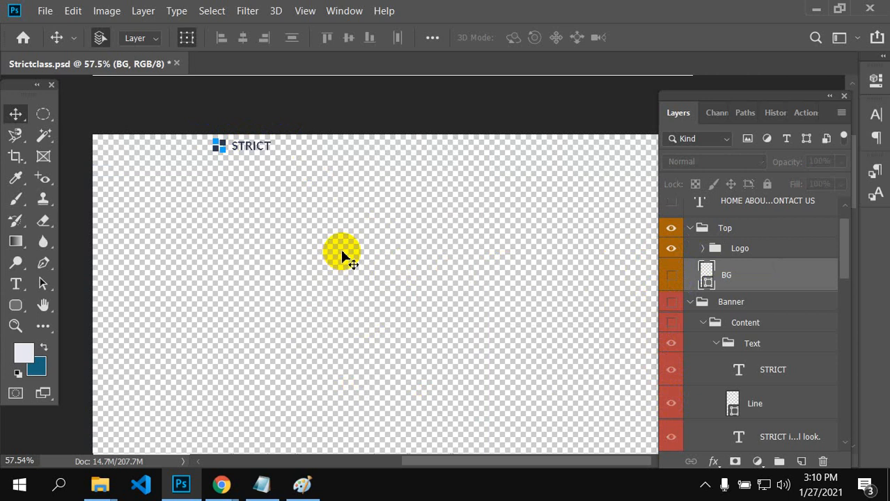
pyautogui.scroll(2, 334, 255)
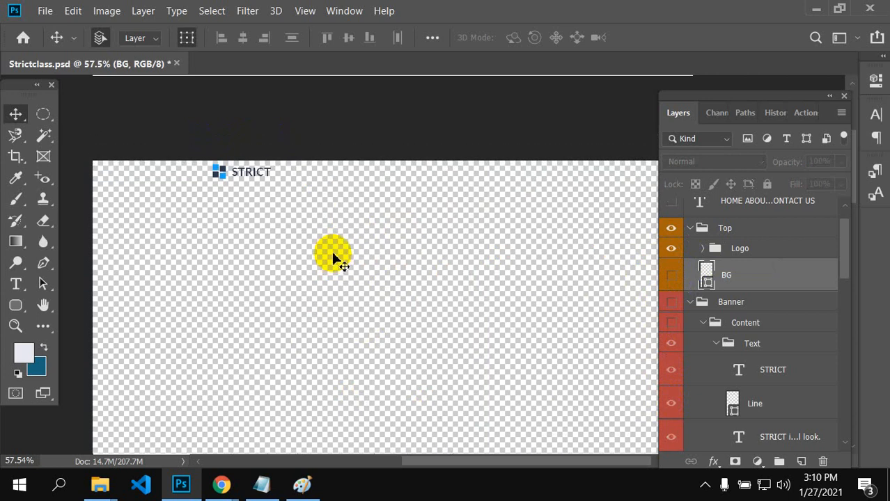
# Step: Trim the canvas to the logo based on transparent pixels, cutting away the top, bottom, left and right
pyautogui.click(105, 13)
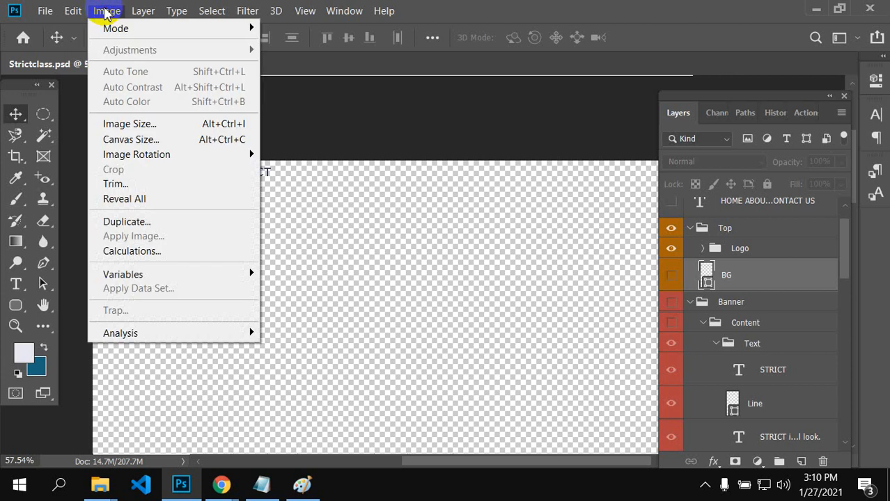
pyautogui.click(114, 184)
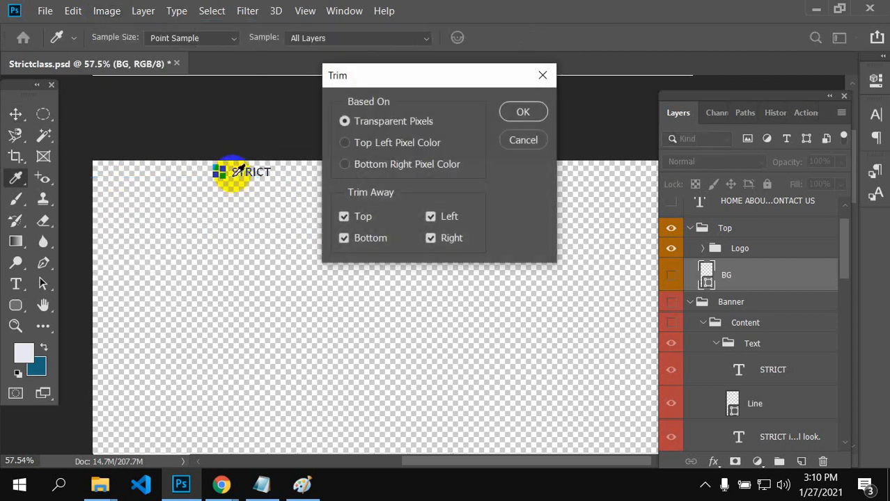
pyautogui.click(523, 113)
pyautogui.press('v')
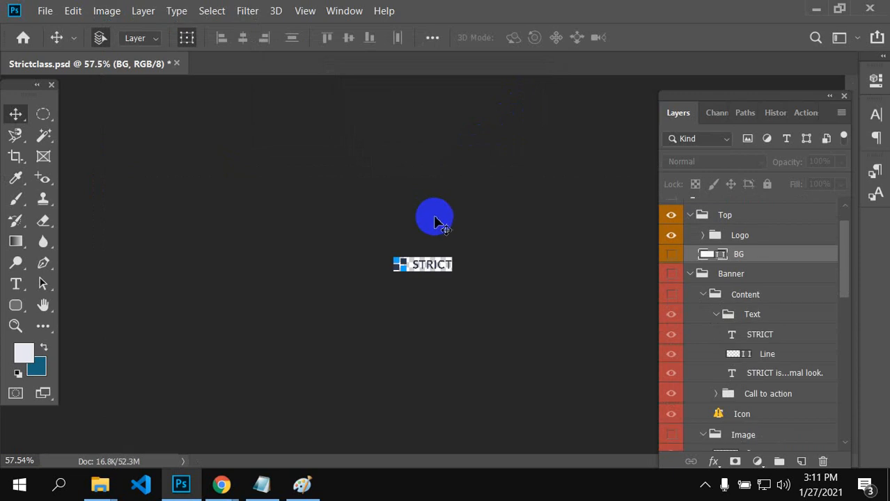
pyautogui.click(423, 265)
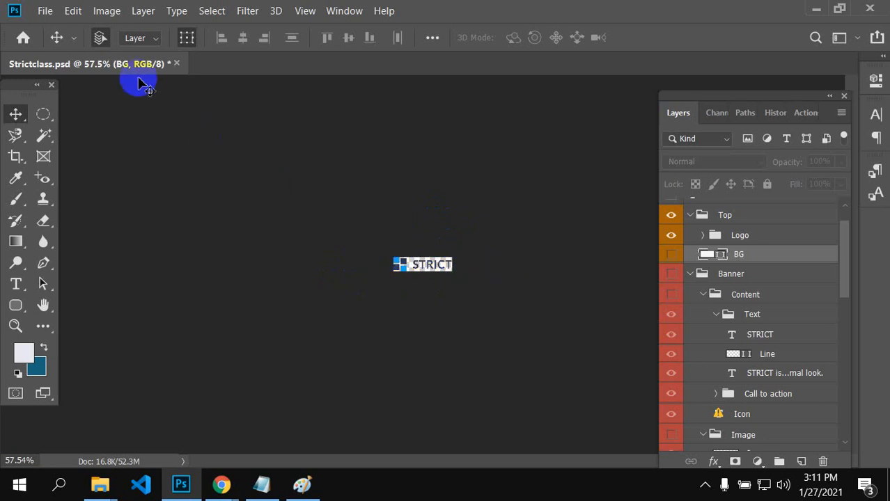
pyautogui.click(46, 11)
pyautogui.click(104, 181)
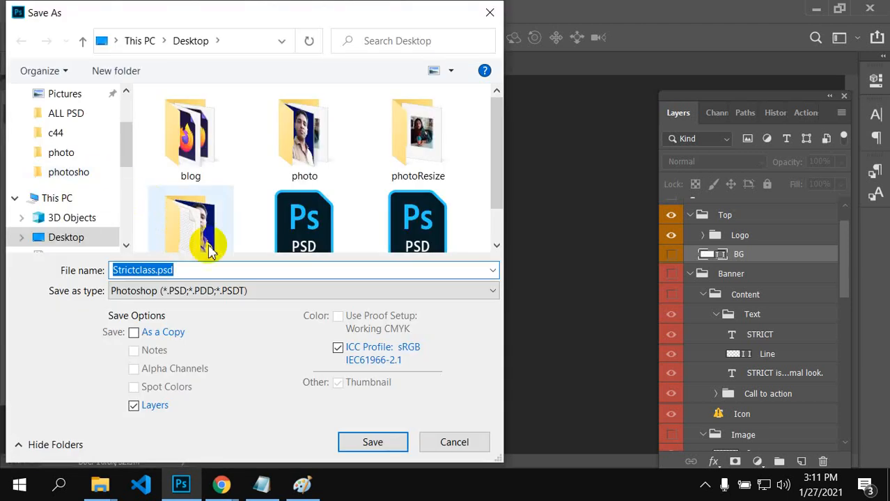
pyautogui.click(490, 293)
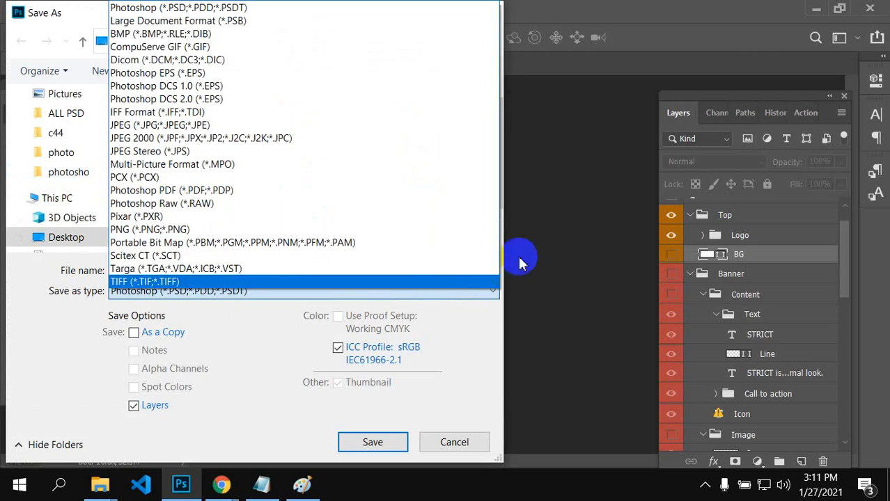
pyautogui.click(653, 22)
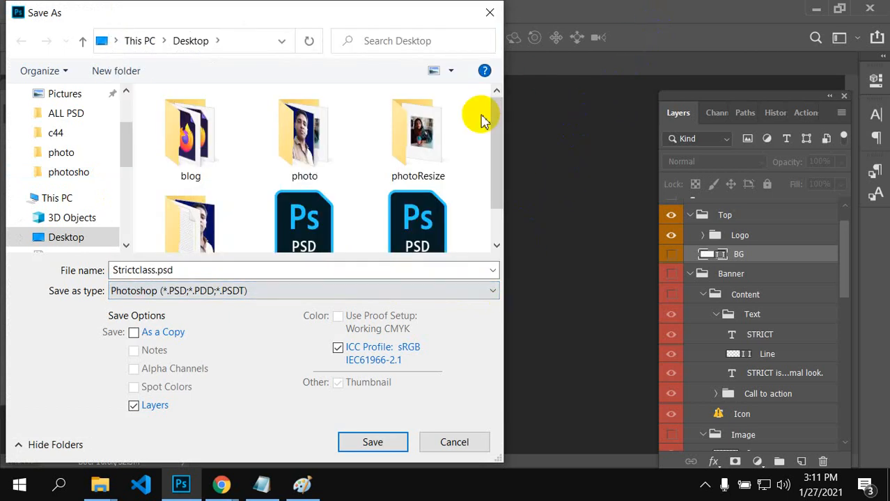
pyautogui.click(489, 12)
# Step: Open Save for Web (Legacy) for the trimmed logo and set the format to PNG-24 with transparency
pyautogui.click(46, 13)
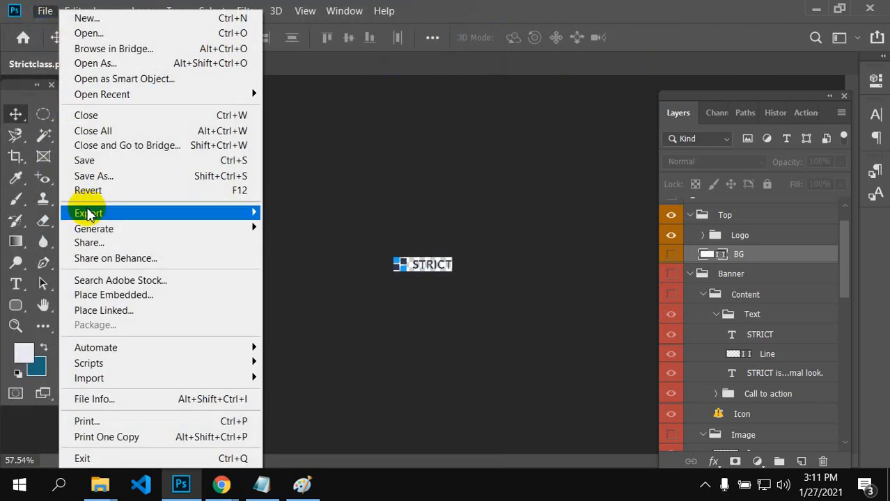
pyautogui.moveTo(90, 218)
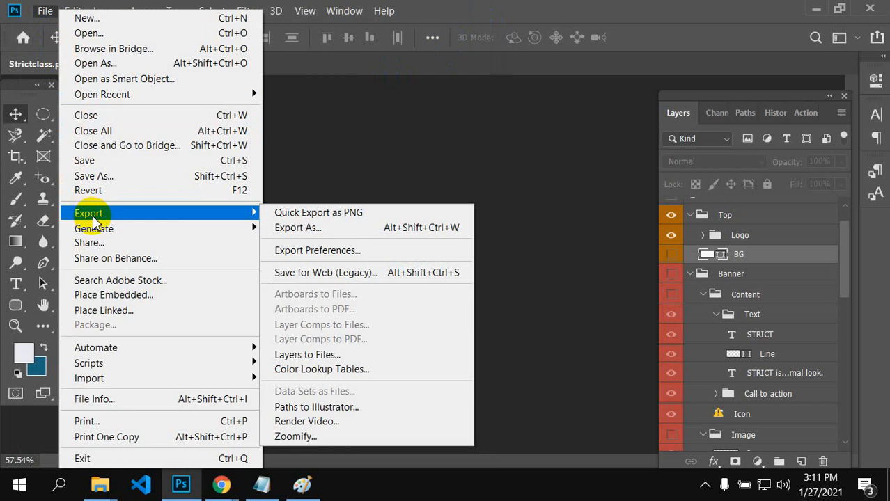
pyautogui.moveTo(218, 215)
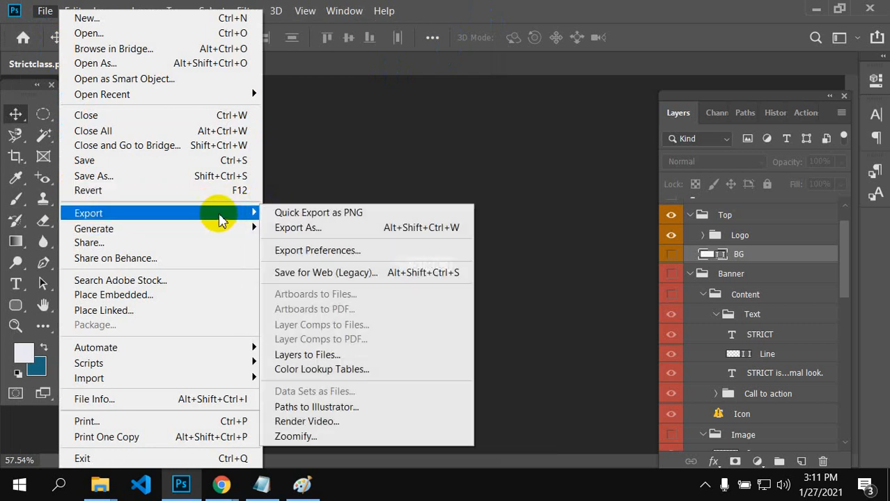
pyautogui.click(311, 278)
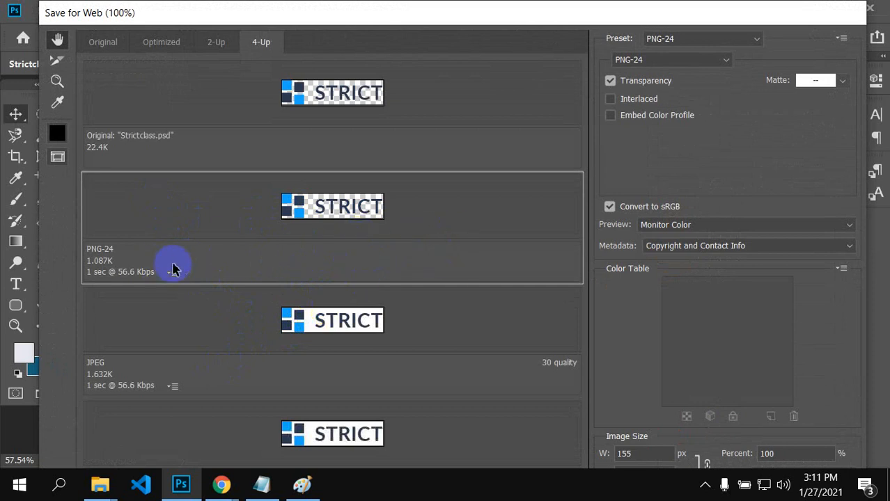
pyautogui.click(333, 326)
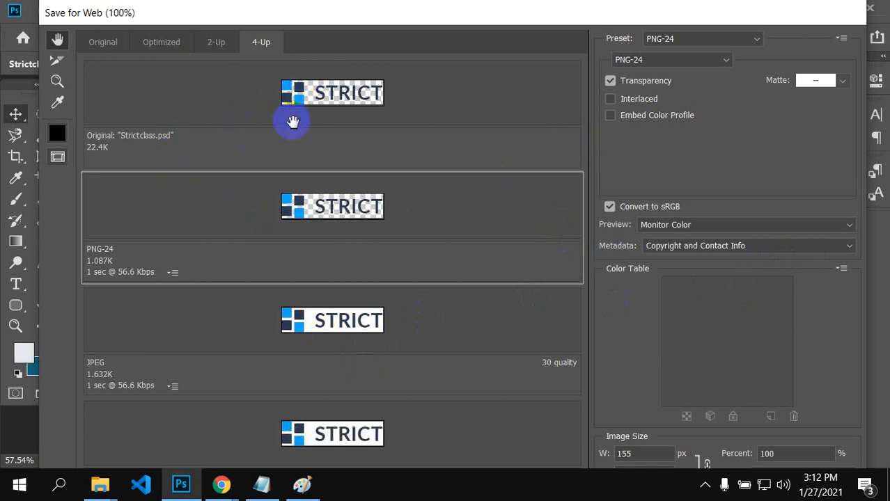
pyautogui.click(735, 62)
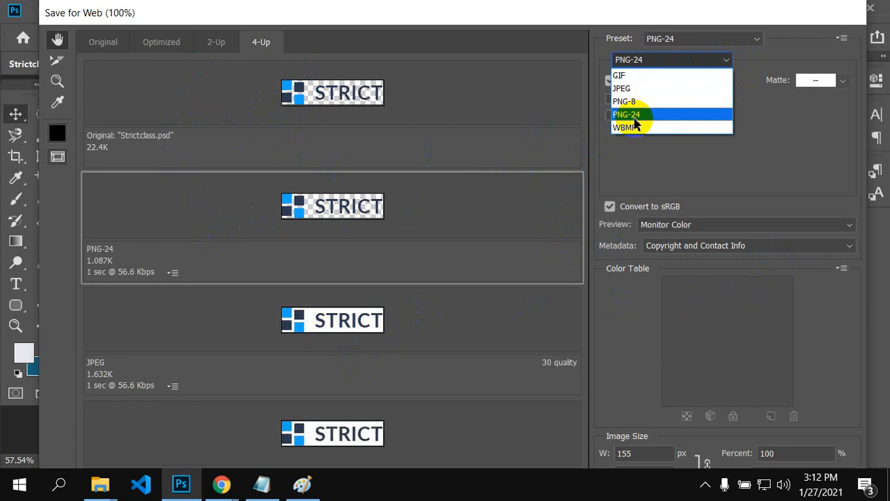
pyautogui.click(638, 120)
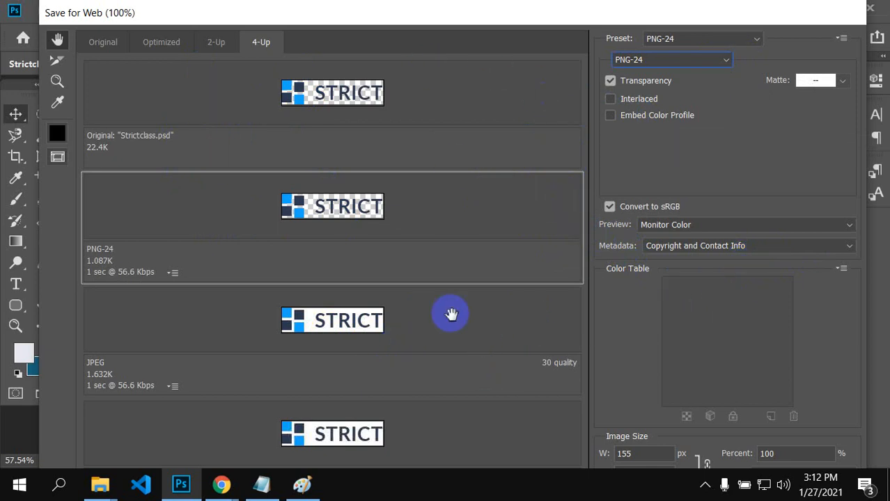
# Step: Reposition the Save for Web window to reach its lower controls, and open the save dialog for the logo PNG
pyautogui.moveTo(431, 11)
pyautogui.mouseDown()
pyautogui.moveTo(431, 4)
pyautogui.moveTo(432, 11)
pyautogui.mouseUp()
pyautogui.moveTo(504, 14); pyautogui.dragTo(498, 6)
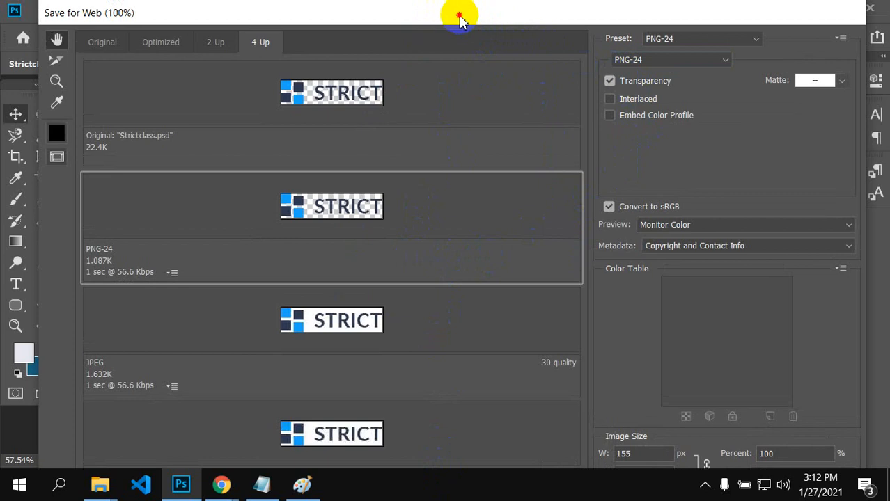
pyautogui.moveTo(461, 16); pyautogui.dragTo(462, 37)
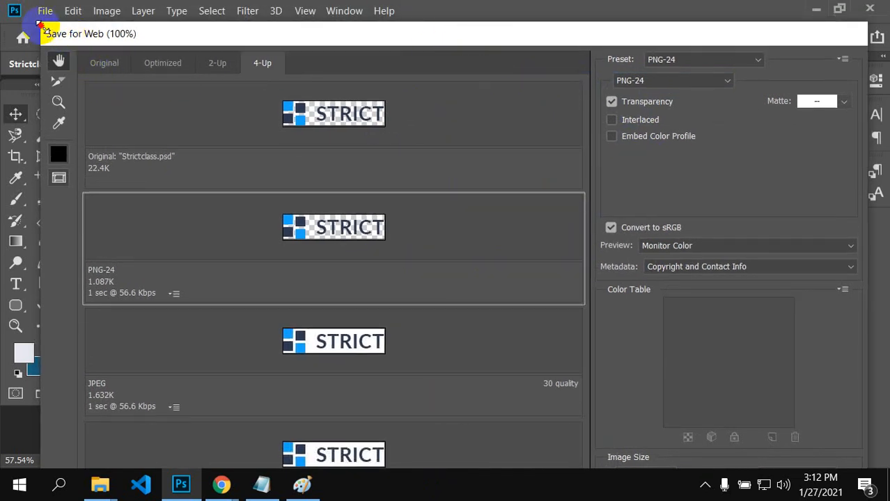
pyautogui.moveTo(50, 31); pyautogui.dragTo(57, 36)
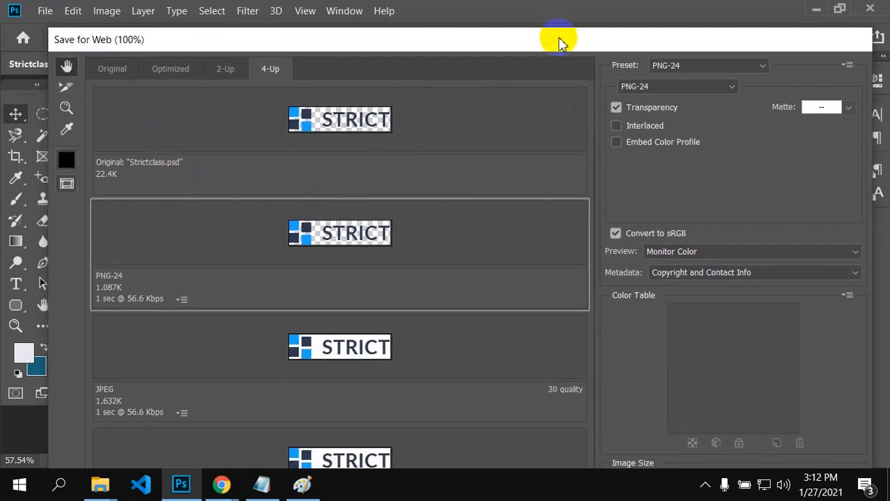
pyautogui.moveTo(554, 29); pyautogui.dragTo(524, 286)
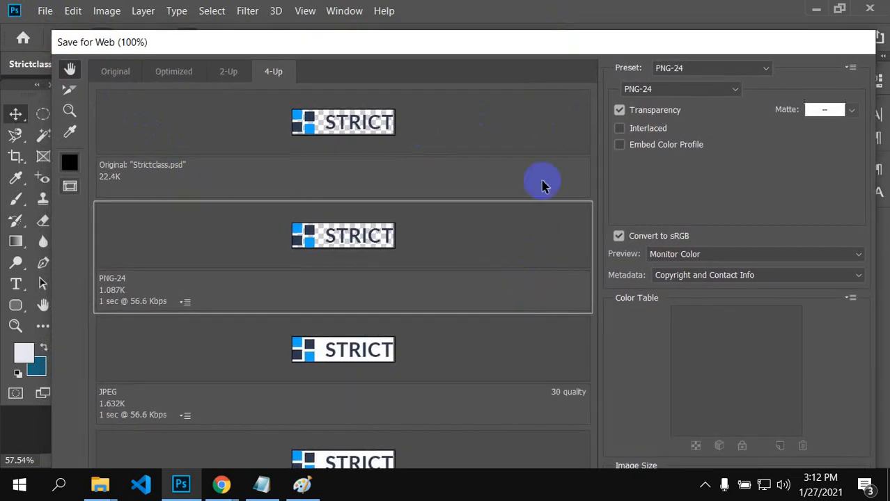
pyautogui.moveTo(510, 56); pyautogui.dragTo(493, 4)
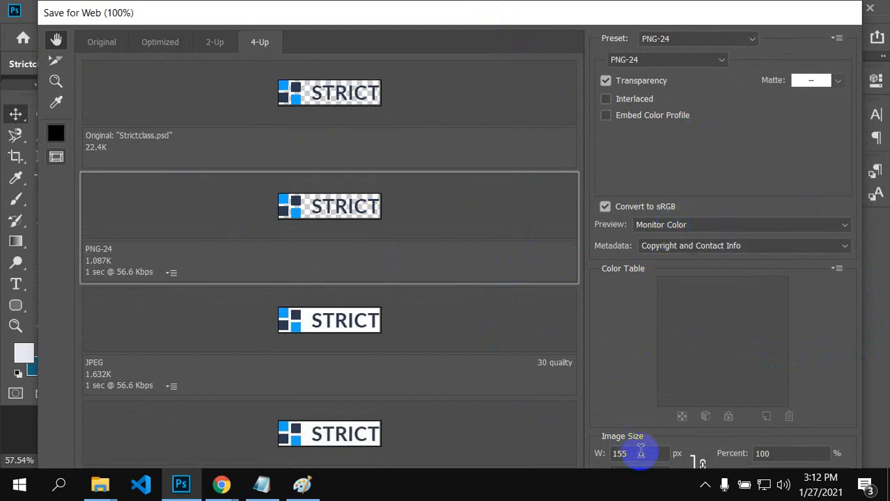
pyautogui.moveTo(520, 10); pyautogui.dragTo(524, 29)
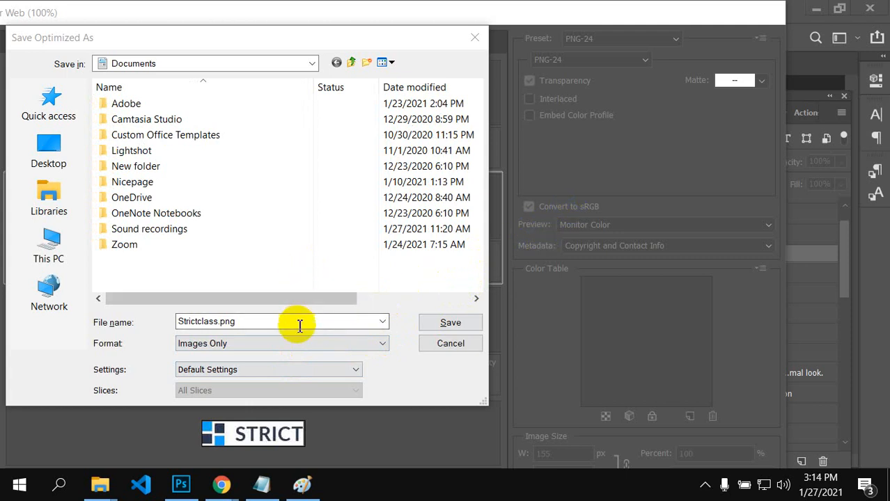
# Step: Keep the save format as Images Only and create a folder named "striket" on the Desktop
pyautogui.click(382, 346)
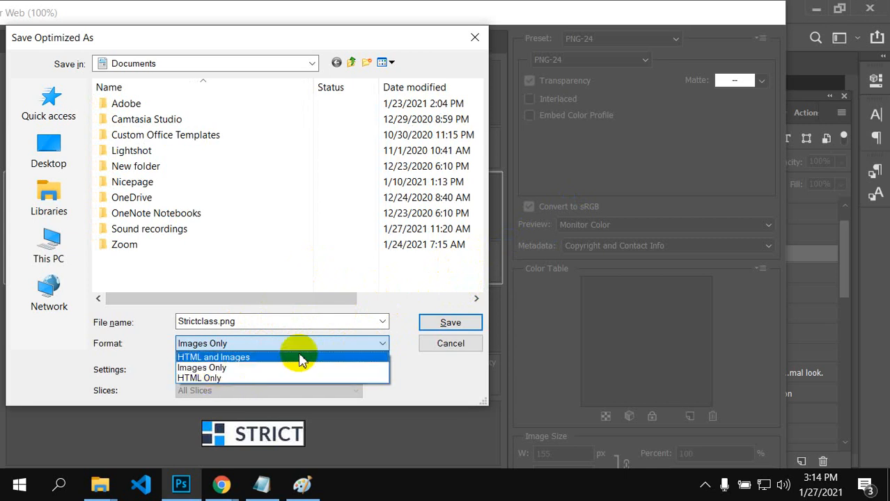
pyautogui.click(382, 348)
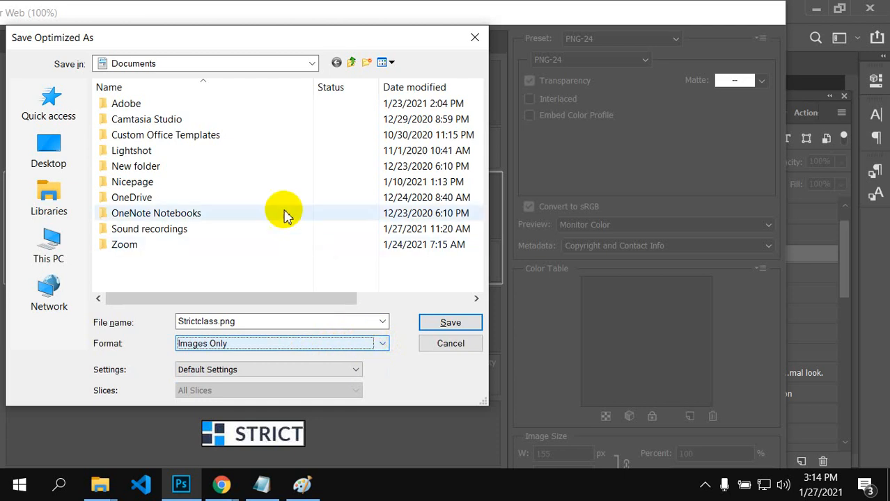
pyautogui.click(74, 167)
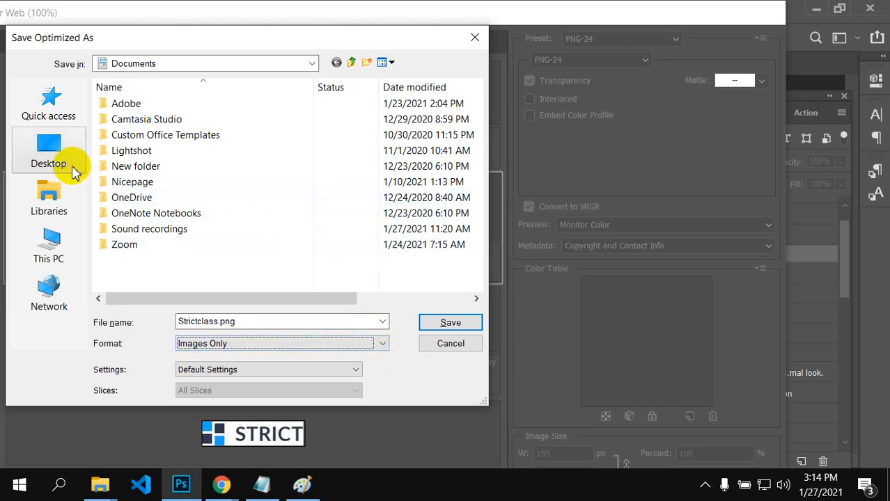
pyautogui.click(161, 256)
pyautogui.rightClick(159, 260)
pyautogui.moveTo(195, 197)
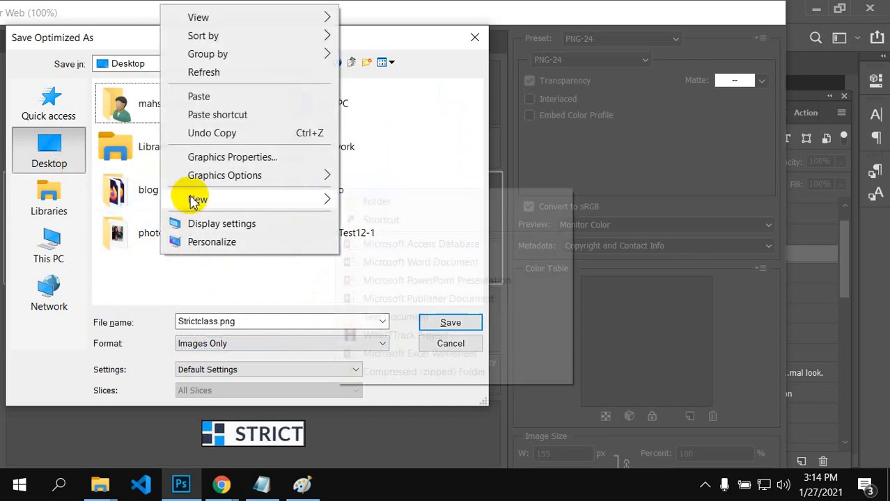
pyautogui.click(367, 202)
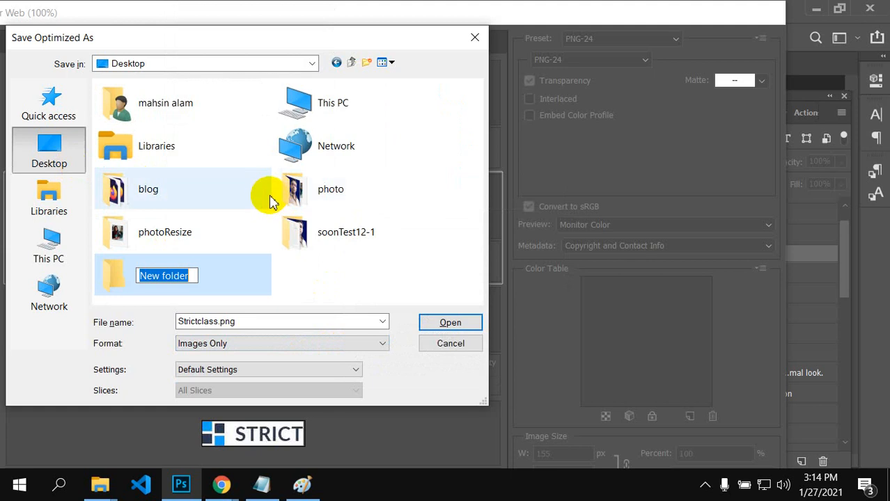
pyautogui.write('striket')
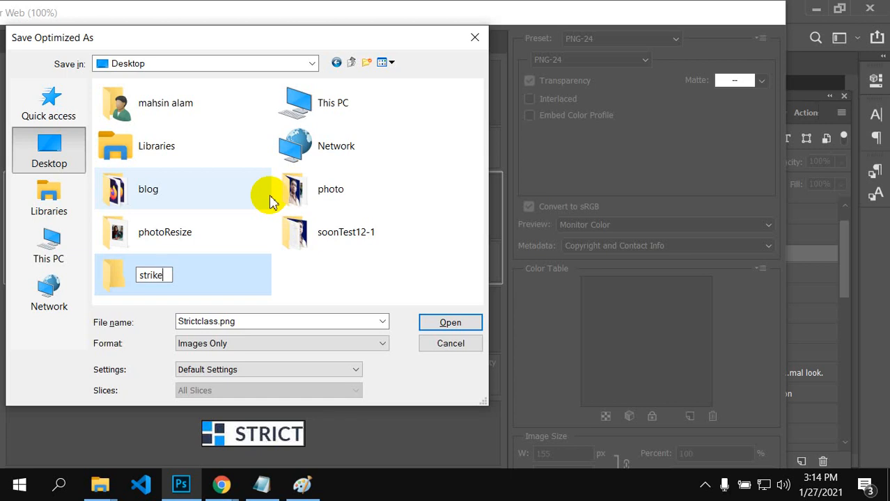
pyautogui.click(390, 277)
# Step: Save the optimized STRICT logo in the striket folder as log.png
pyautogui.doubleClick(183, 273)
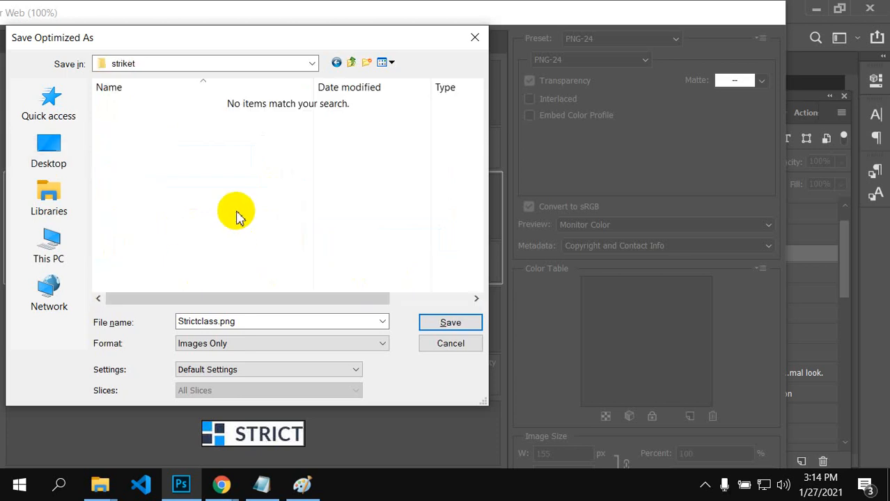
pyautogui.doubleClick(209, 321)
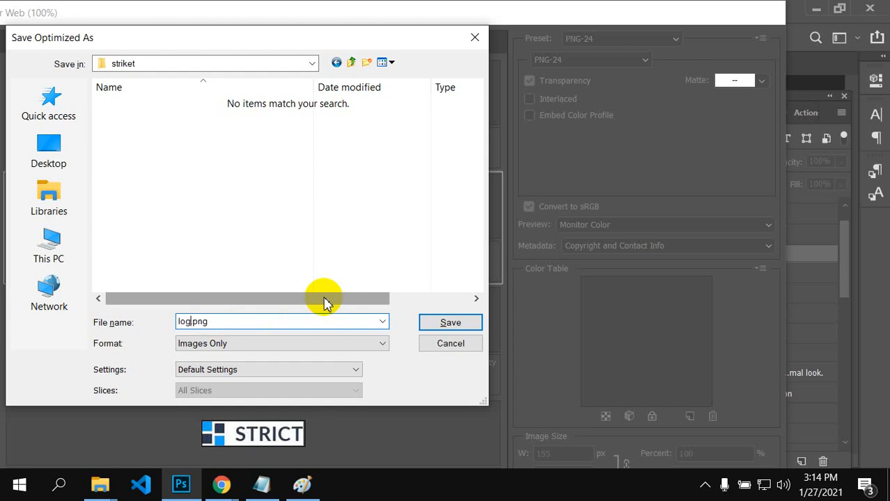
pyautogui.click(449, 322)
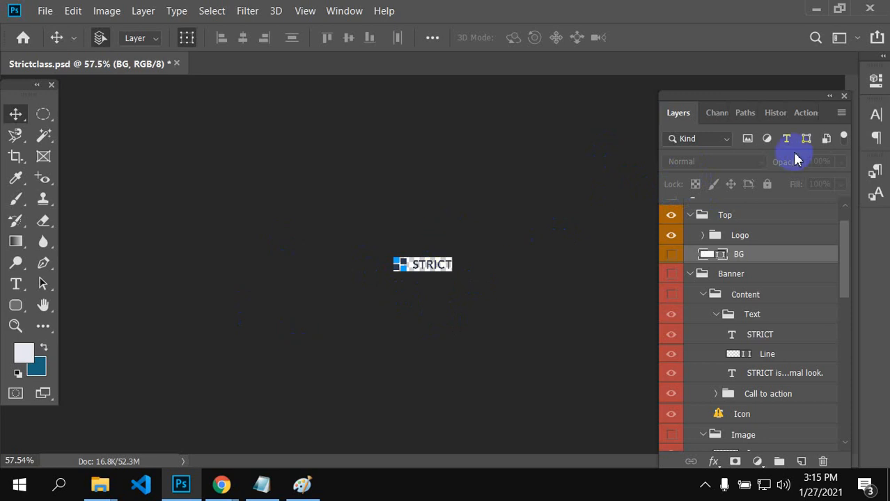
# Step: Revert Strictclass.psd to its initial Open history state to restore the full page layout
pyautogui.click(772, 113)
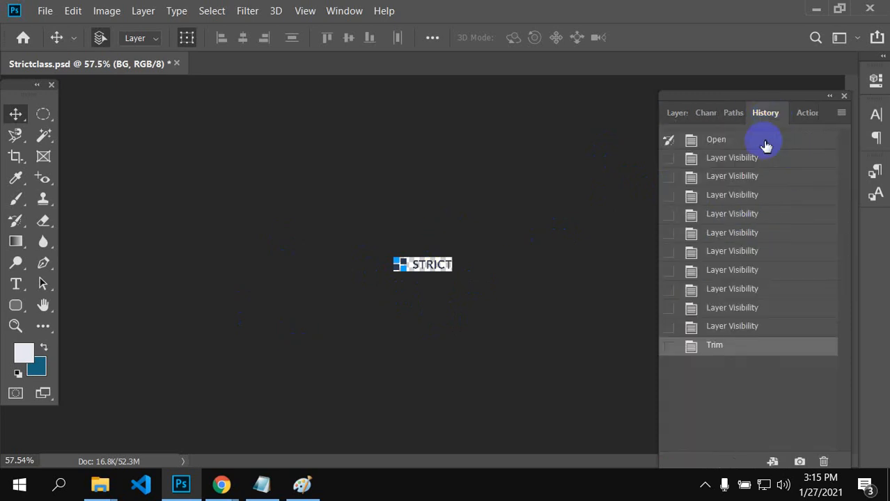
pyautogui.click(710, 142)
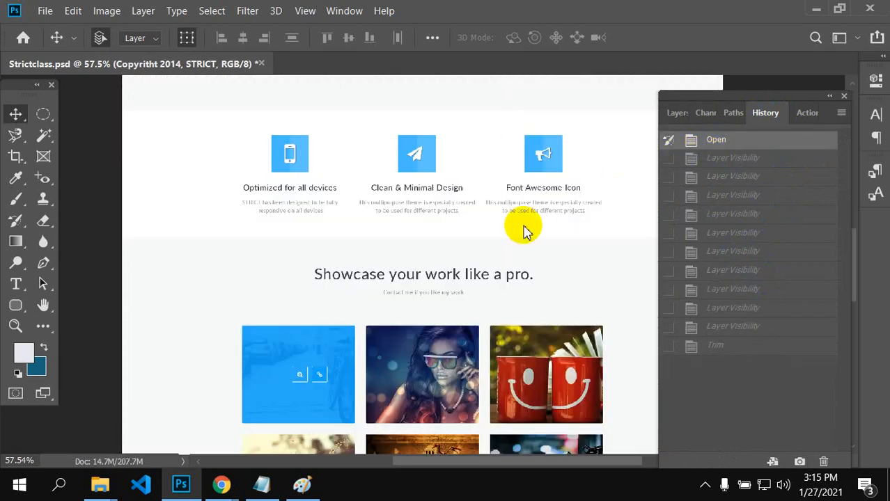
# Step: Examine the restored page design from the features section up to the header and banner
pyautogui.scroll(2, 457, 258)
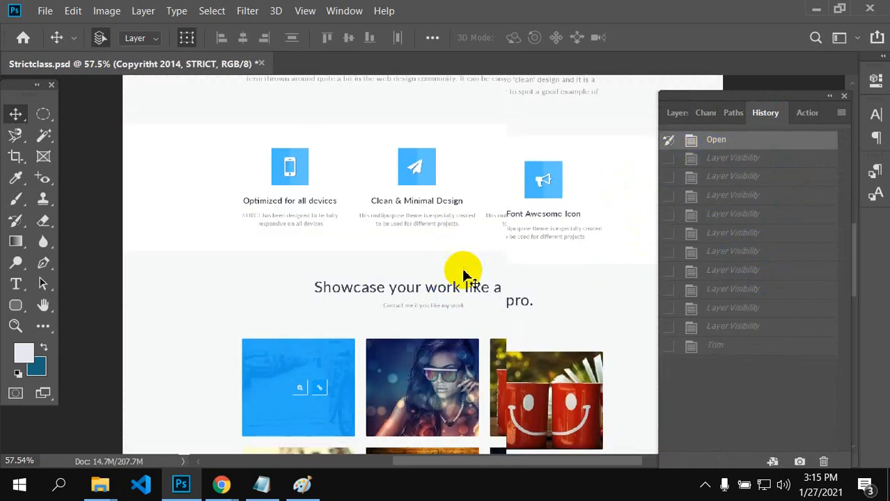
pyautogui.scroll(2, 362, 234)
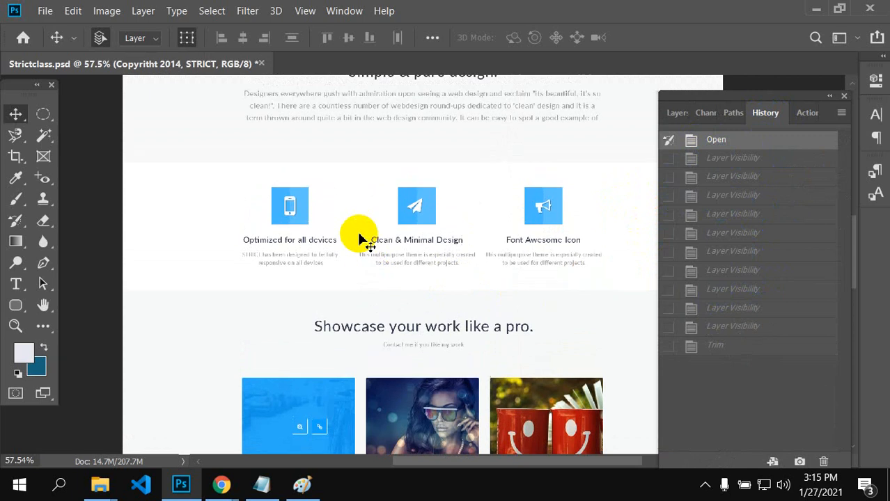
pyautogui.scroll(5, 380, 235)
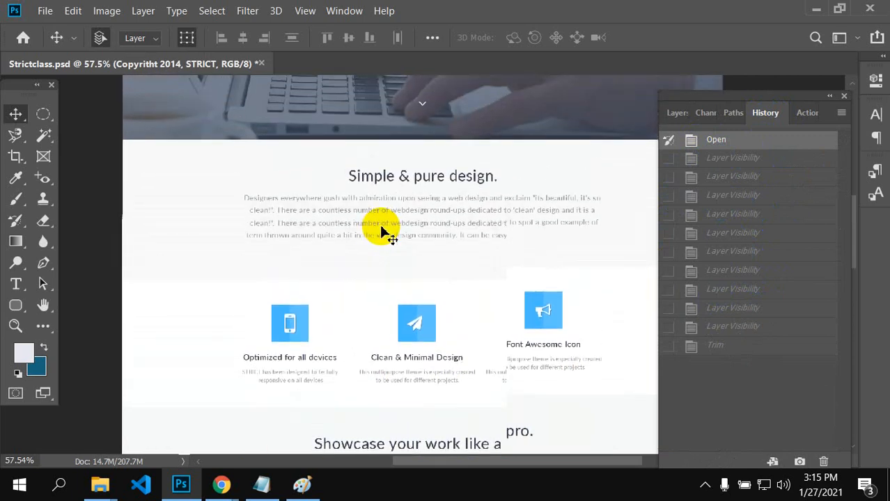
pyautogui.scroll(5, 381, 233)
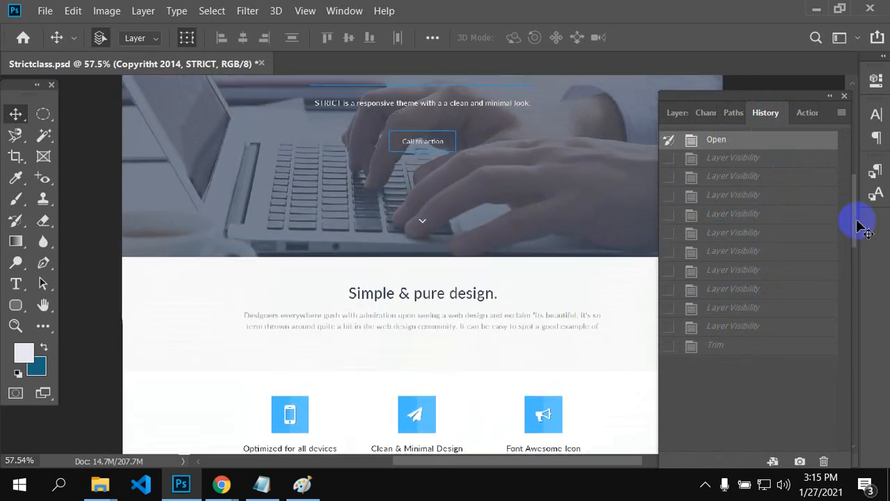
pyautogui.scroll(3, 379, 225)
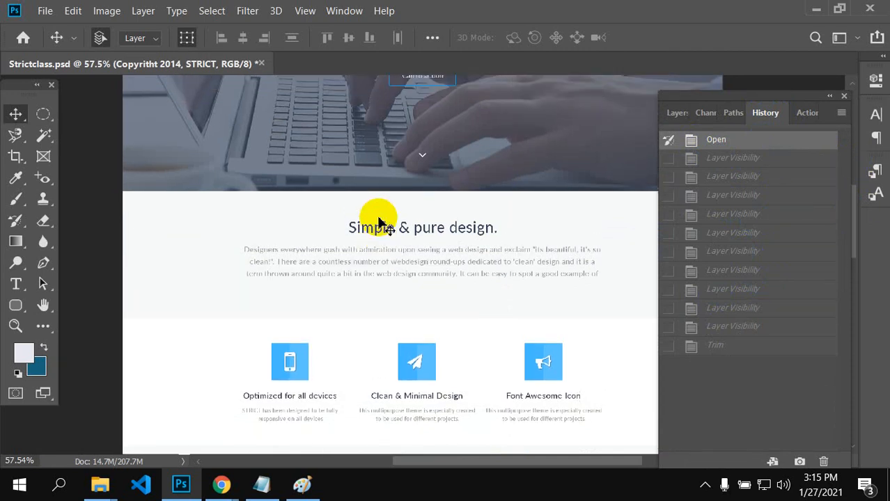
pyautogui.scroll(6, 379, 225)
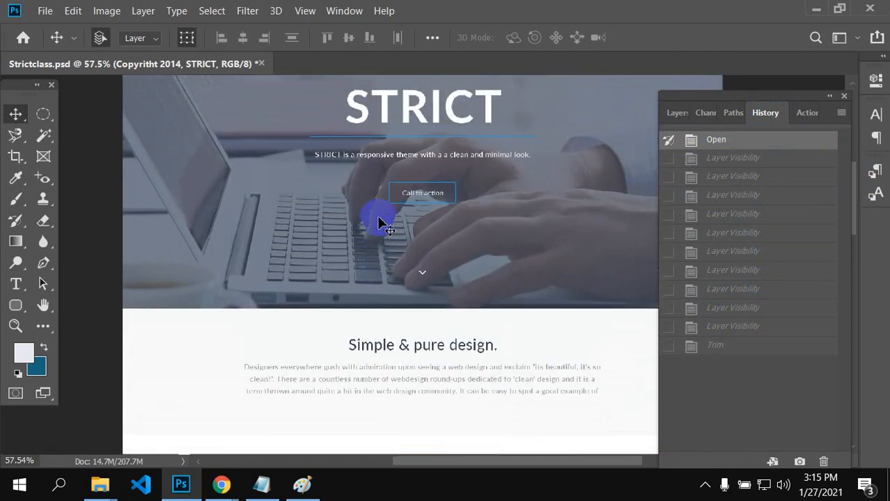
pyautogui.scroll(5, 379, 224)
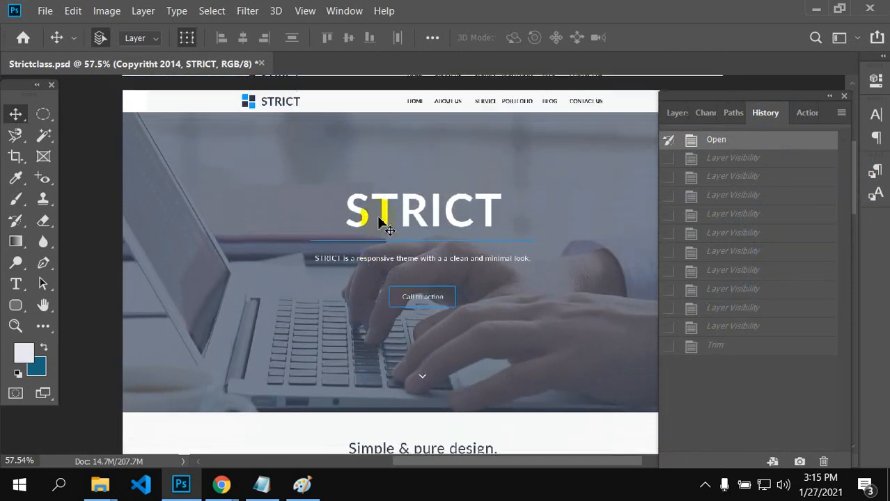
pyautogui.scroll(7, 390, 226)
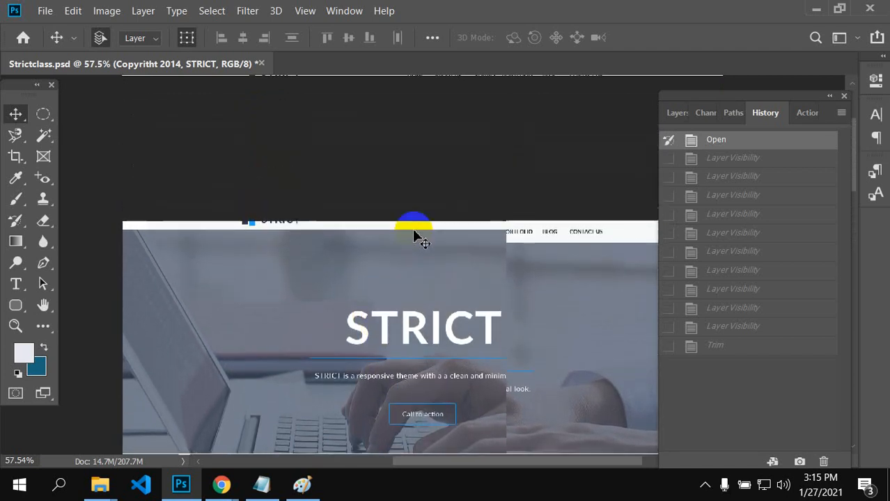
pyautogui.scroll(3, 413, 234)
pyautogui.scroll(-5, 432, 230)
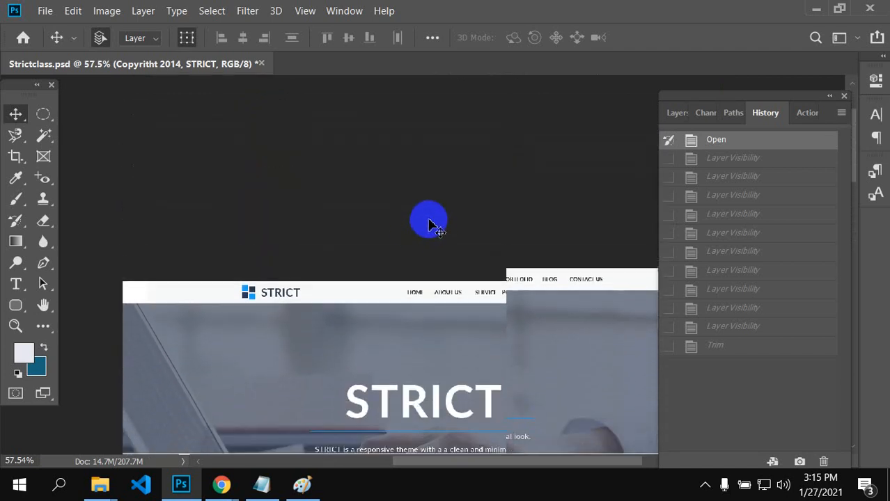
pyautogui.scroll(-2, 428, 217)
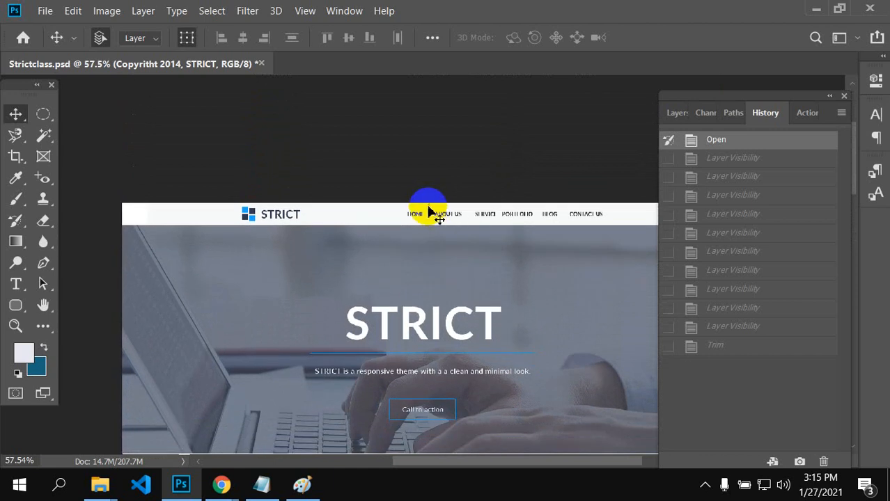
pyautogui.scroll(-3, 428, 209)
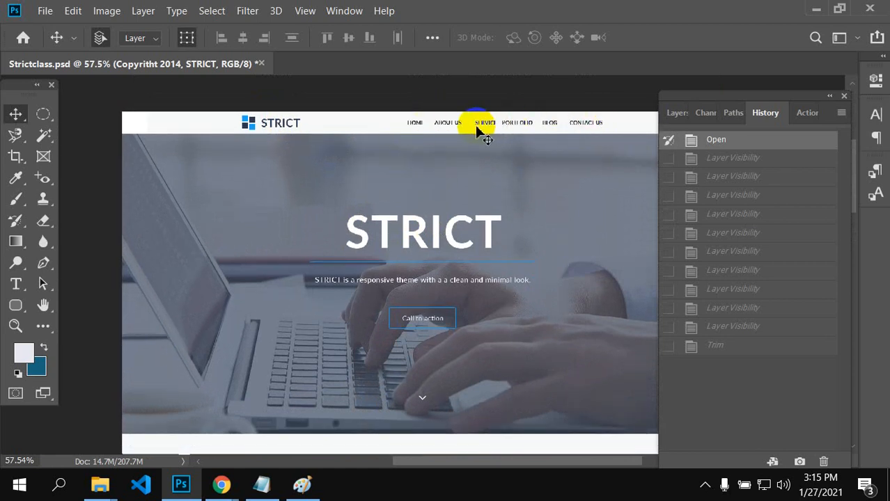
# Step: Select the banner's laptop photo layer named Image, check its visibility, and isolate it by hiding all other layers
pyautogui.click(676, 113)
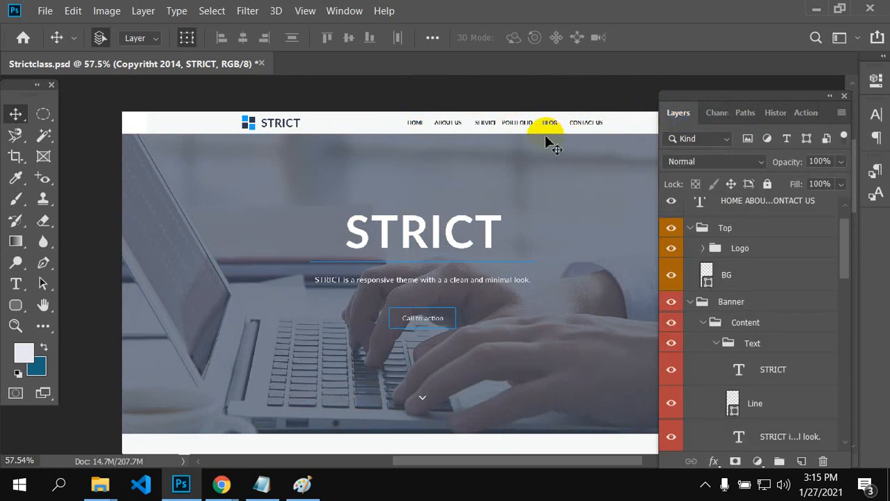
pyautogui.scroll(-2, 550, 145)
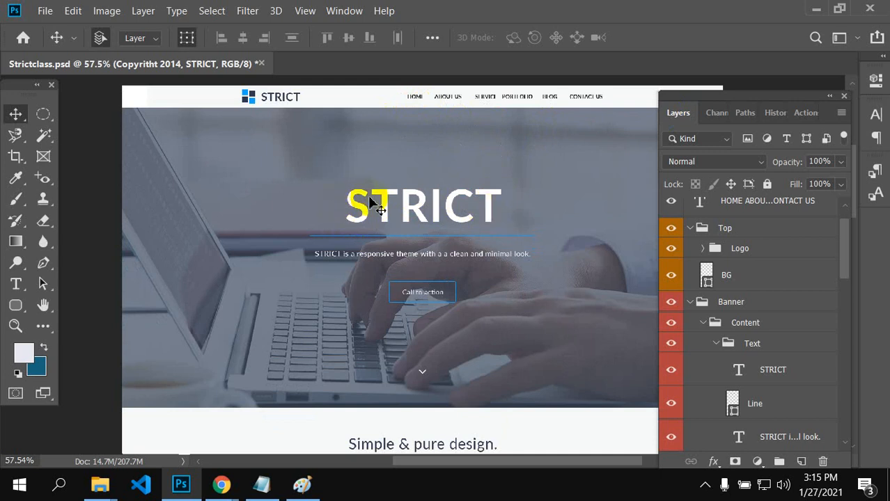
pyautogui.scroll(-3, 179, 297)
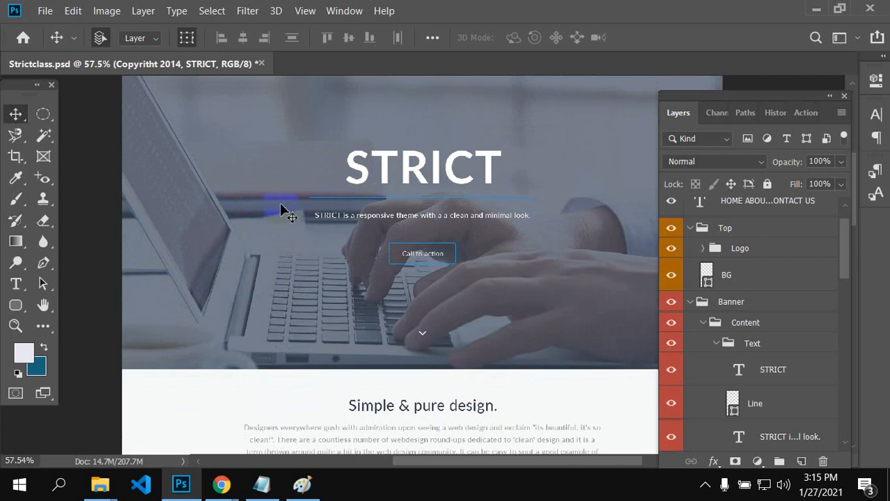
pyautogui.click(256, 167)
pyautogui.scroll(-2, 715, 373)
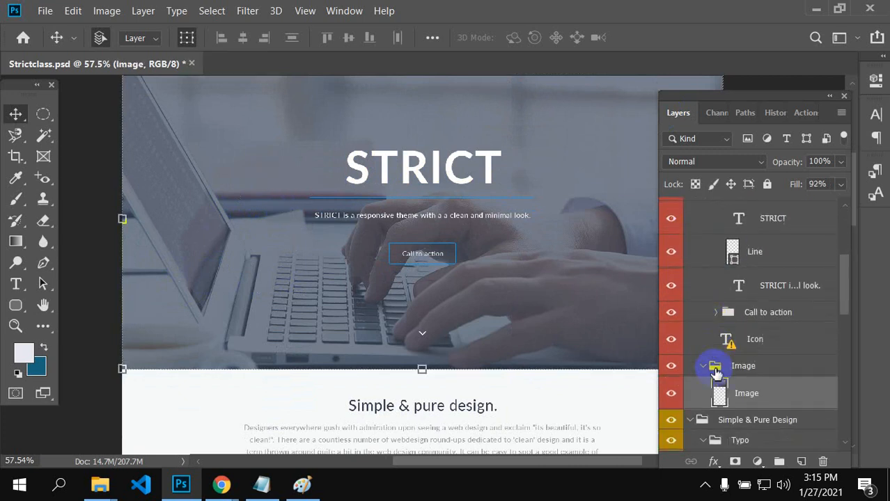
pyautogui.scroll(-2, 716, 372)
pyautogui.scroll(-1, 735, 368)
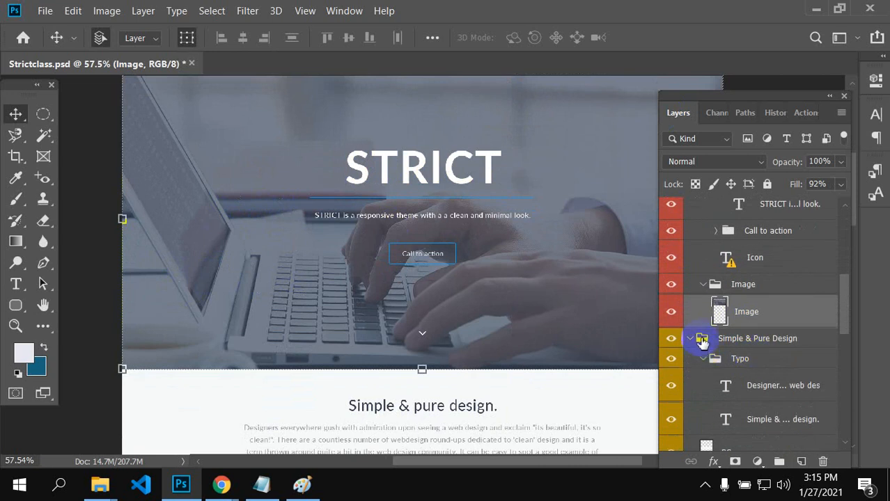
pyautogui.click(668, 314)
pyautogui.click(668, 313)
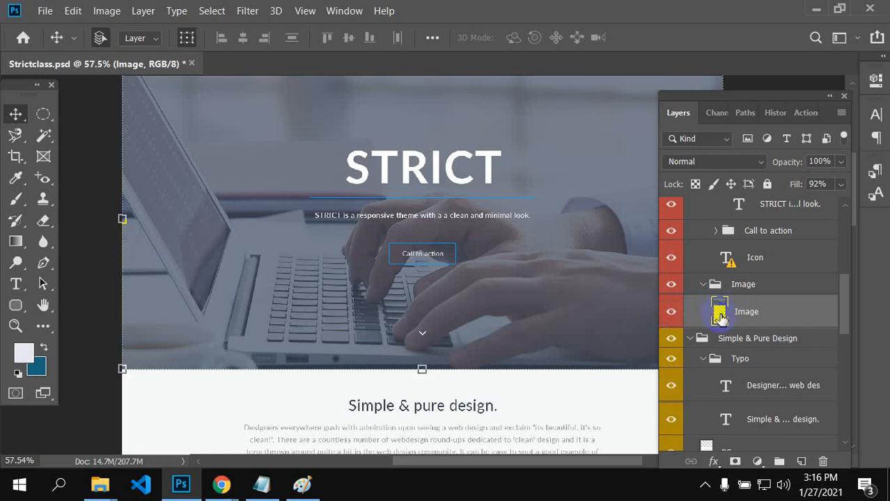
pyautogui.click(672, 314)
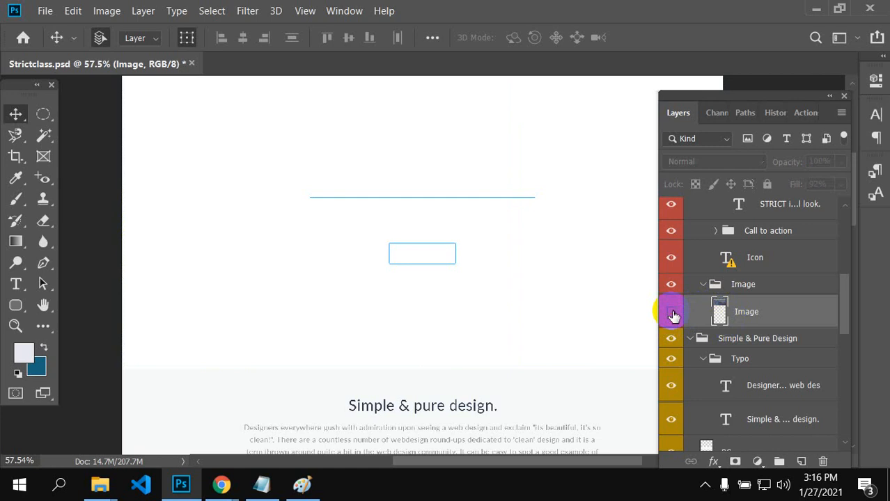
pyautogui.click(672, 313)
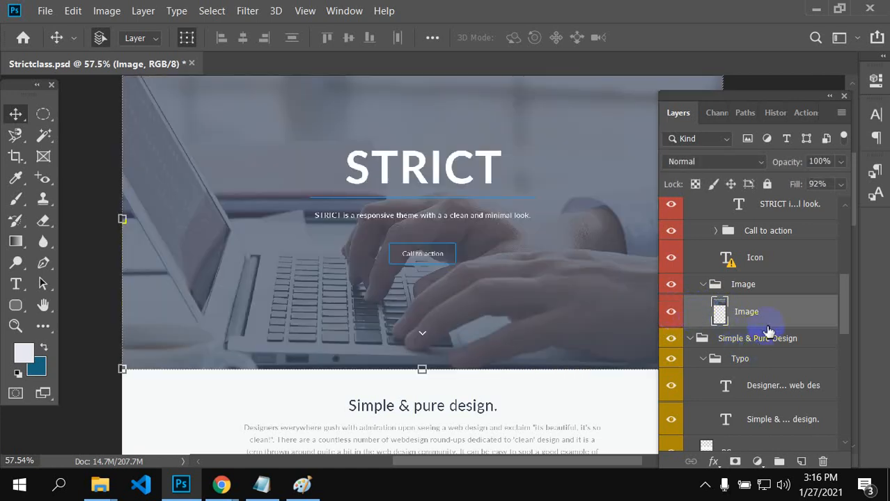
pyautogui.keyDown('alt'); pyautogui.click(669, 317); pyautogui.keyUp('alt')
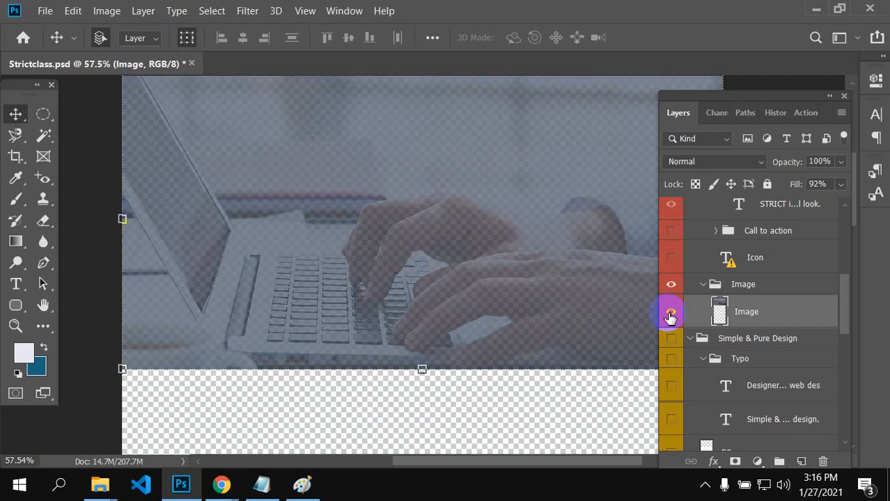
# Step: Inspect the isolated banner image and the empty canvas above and below it
pyautogui.hotkey('shift', 'Down')
pyautogui.hotkey('shift', 'Down')
pyautogui.hotkey('shift', 'Down')
pyautogui.hotkey('shift', 'Down')
pyautogui.hotkey('shift', 'Down')
pyautogui.hotkey('shift', 'Down')
pyautogui.hotkey('shift', 'Down')
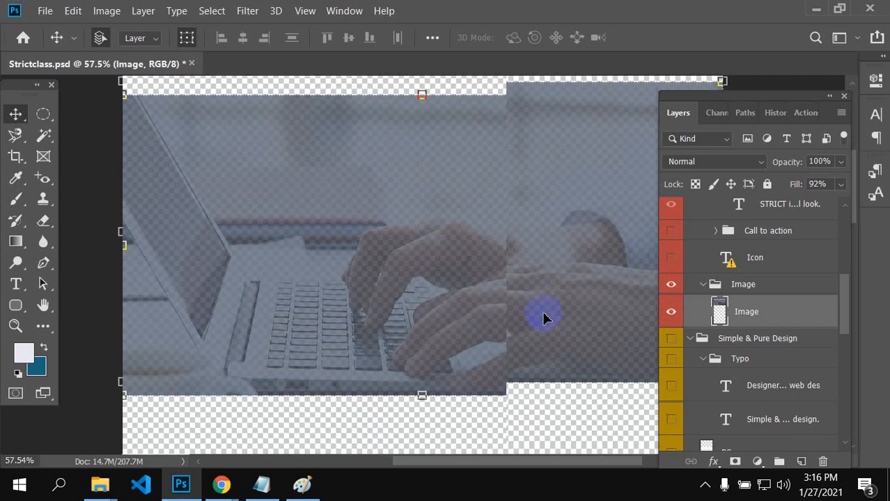
pyautogui.scroll(-2, 544, 313)
pyautogui.scroll(6, 543, 313)
pyautogui.scroll(10, 544, 315)
pyautogui.scroll(-9, 503, 324)
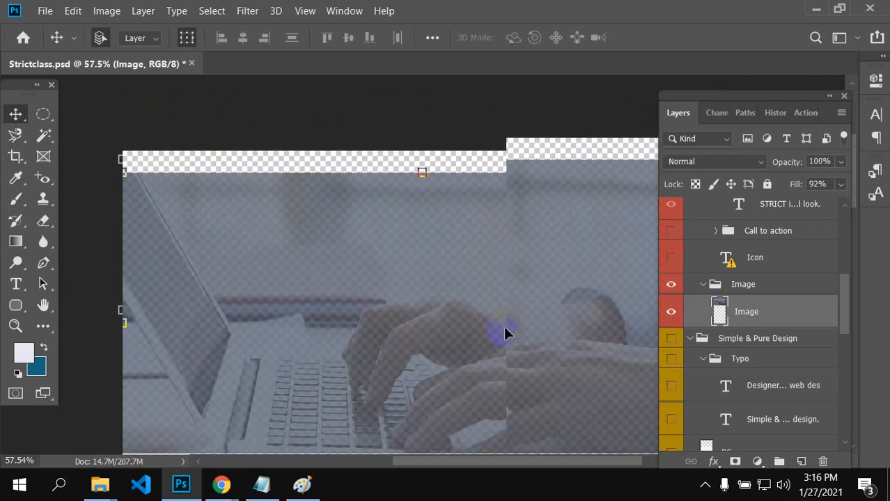
pyautogui.scroll(-7, 506, 334)
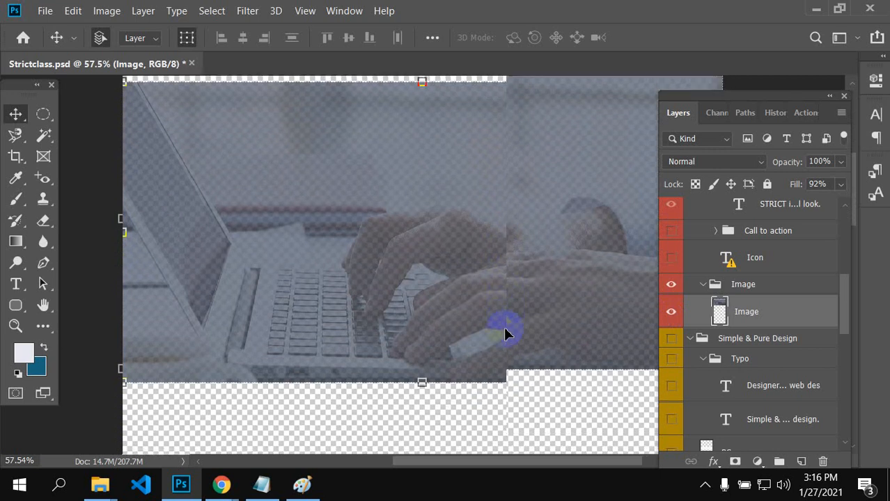
pyautogui.scroll(-7, 506, 334)
pyautogui.scroll(-8, 470, 285)
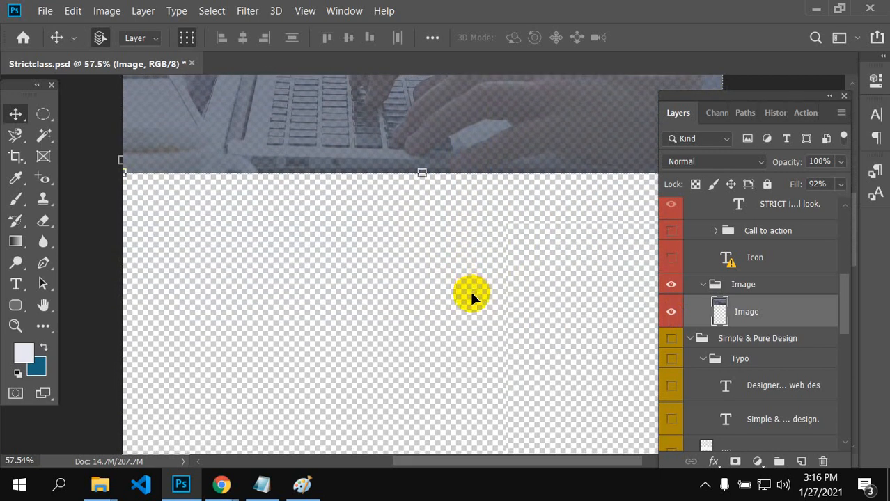
# Step: Trim the canvas around the isolated banner photo based on transparent pixels, trimming away the top, bottom, left and right sides
pyautogui.scroll(-7, 471, 298)
pyautogui.scroll(-8, 474, 294)
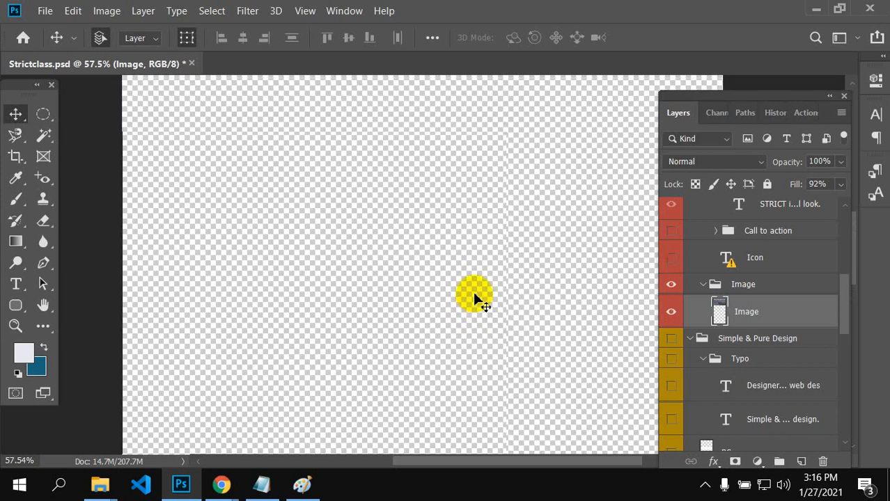
pyautogui.scroll(5, 473, 291)
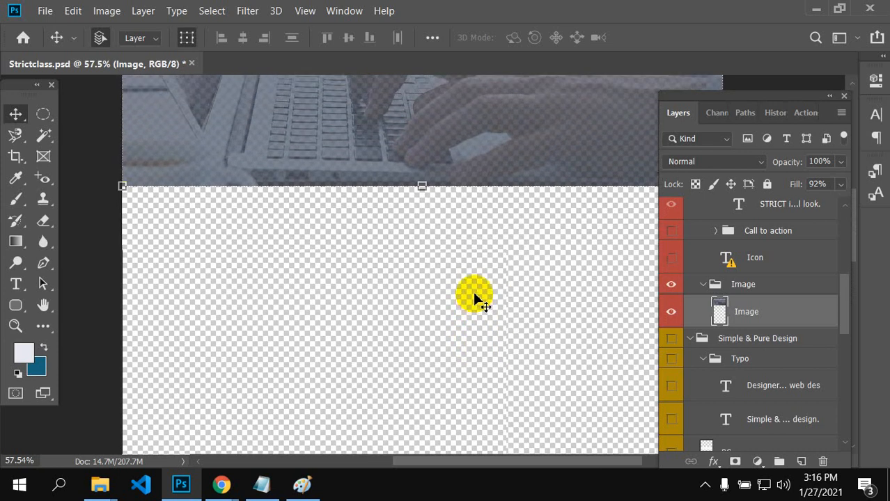
pyautogui.scroll(4, 473, 291)
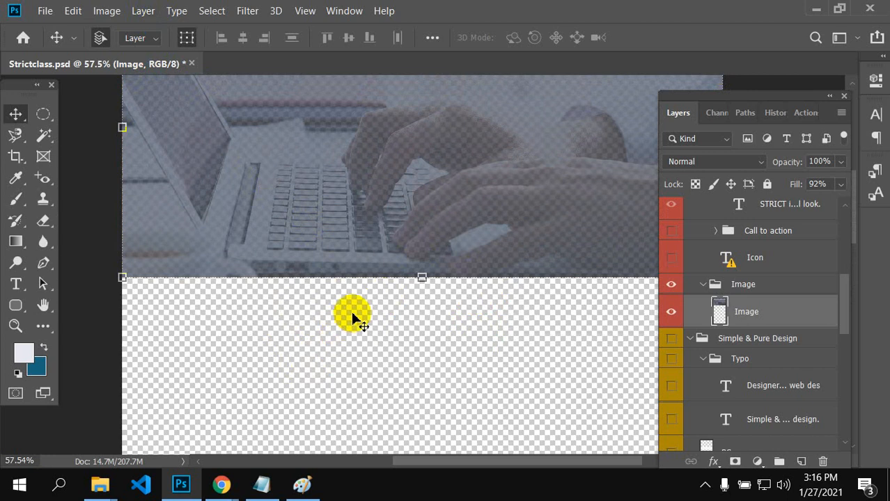
pyautogui.click(106, 11)
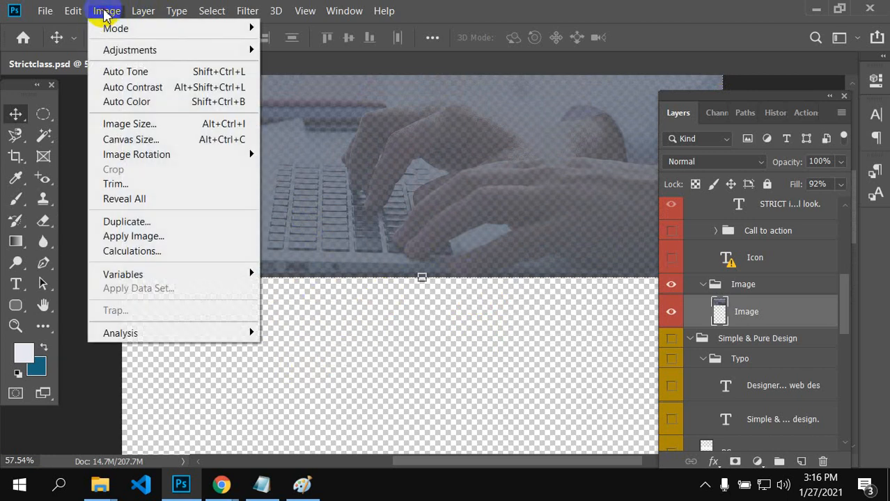
pyautogui.click(146, 187)
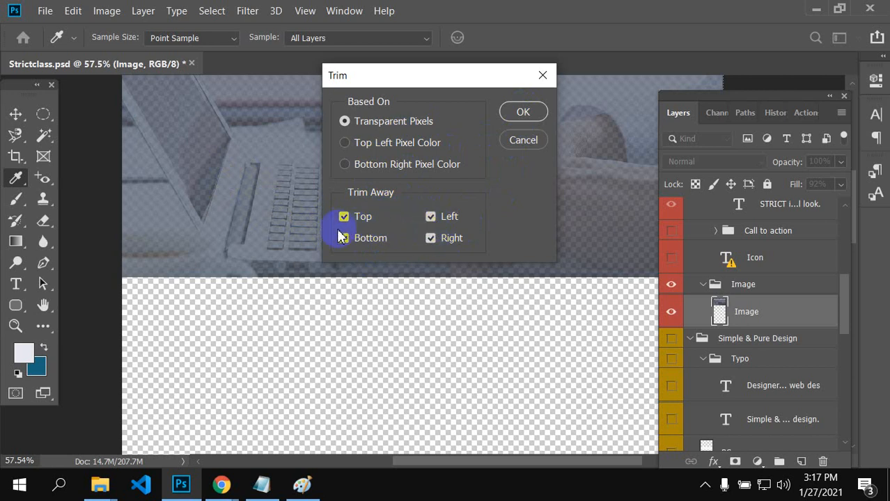
pyautogui.click(522, 112)
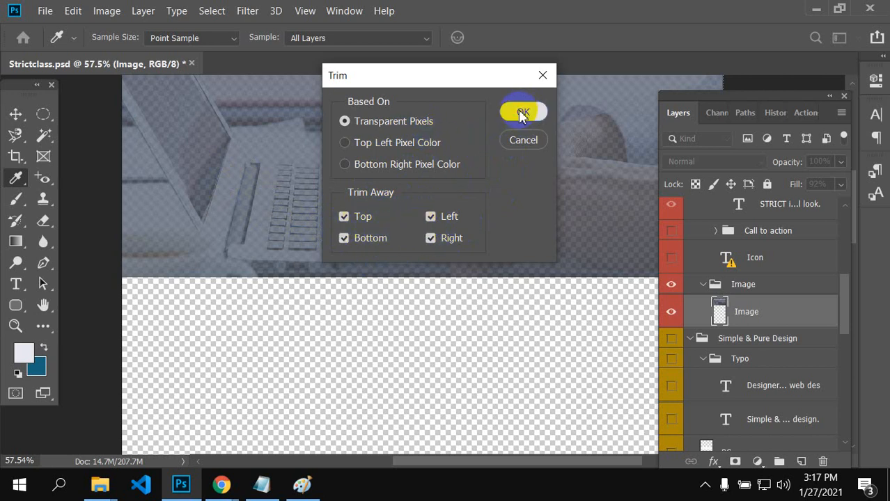
pyautogui.press('v')
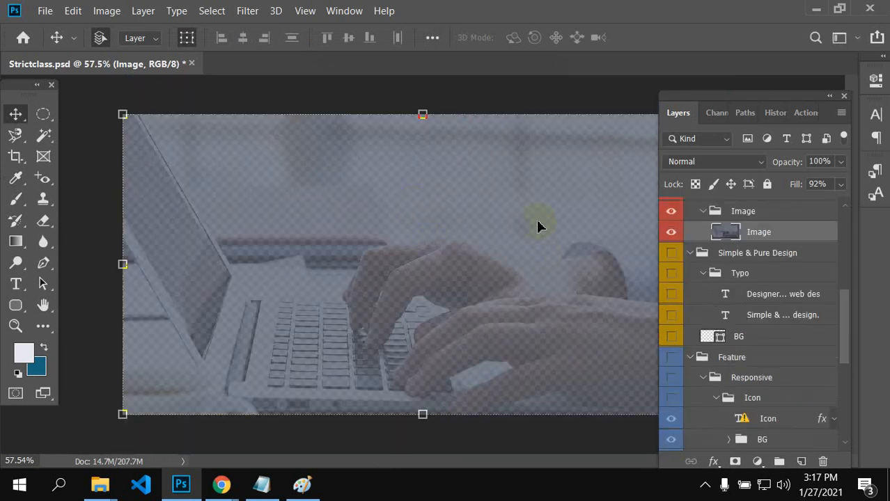
pyautogui.click(493, 265)
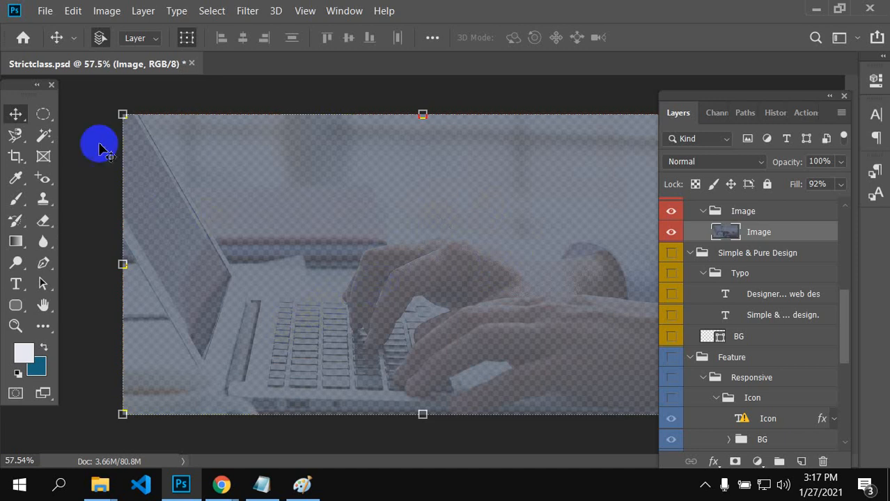
# Step: Export the trimmed banner photo with Save for Web as a PNG-24 file named bg_imeag.png in the striket folder
pyautogui.click(45, 12)
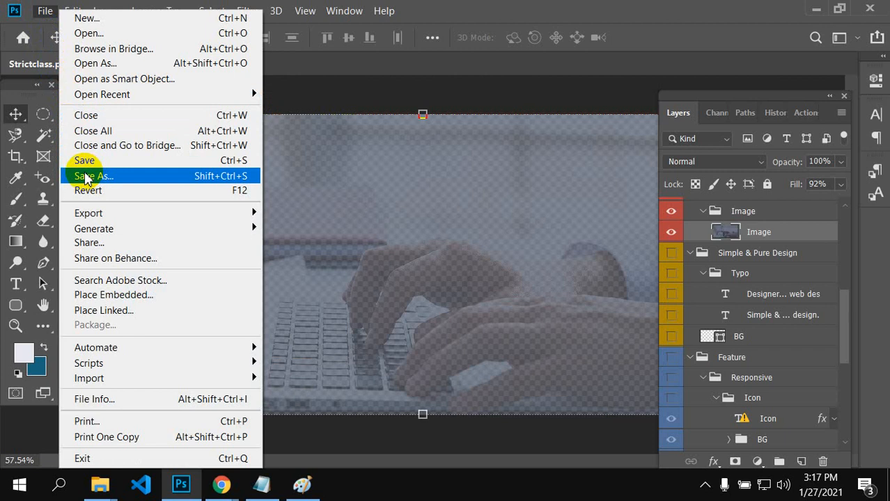
pyautogui.moveTo(84, 221)
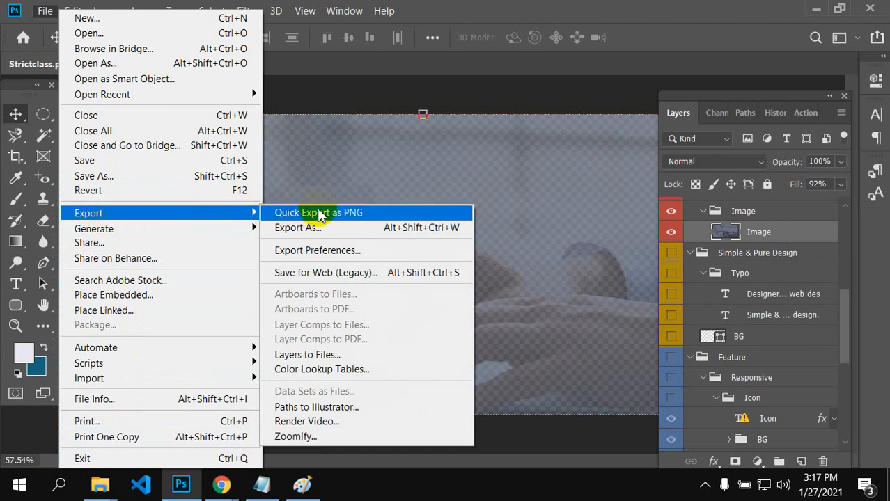
pyautogui.click(339, 277)
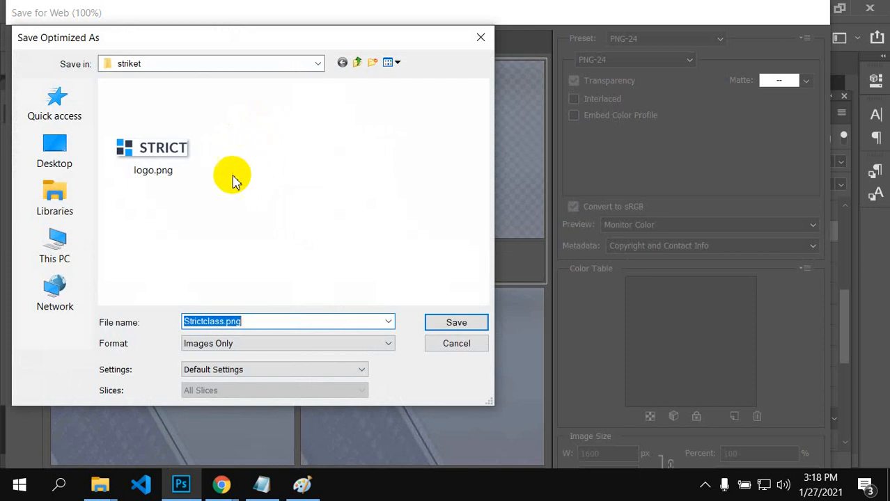
pyautogui.click(222, 322)
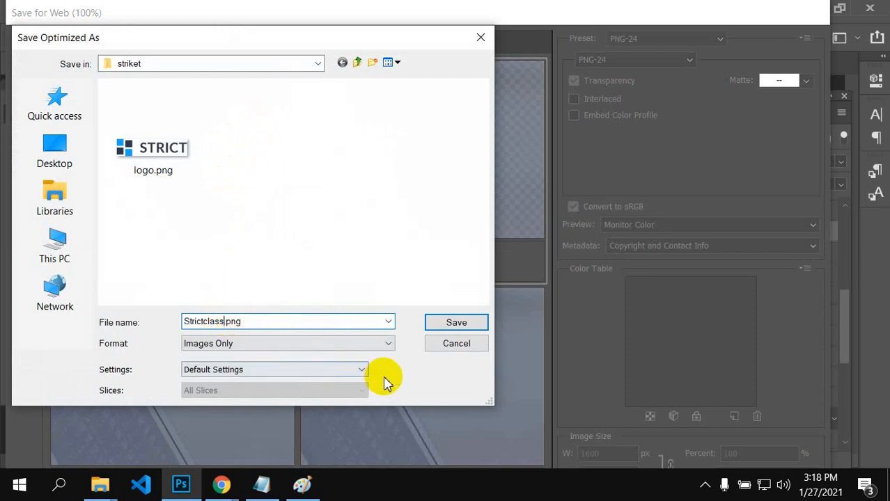
pyautogui.click(363, 371)
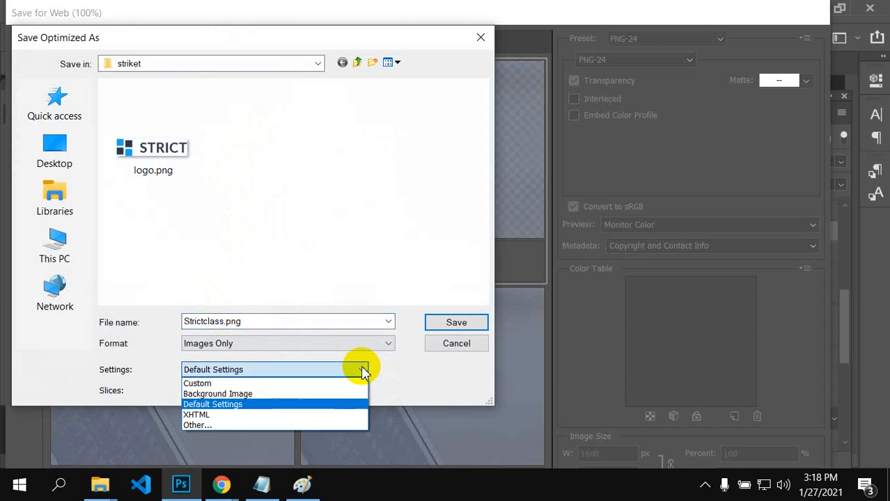
pyautogui.click(363, 371)
pyautogui.doubleClick(230, 322)
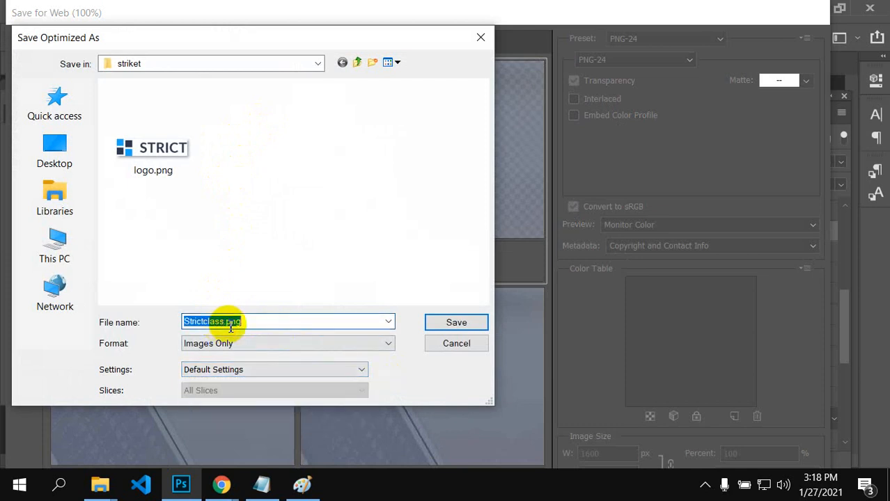
pyautogui.click(229, 322)
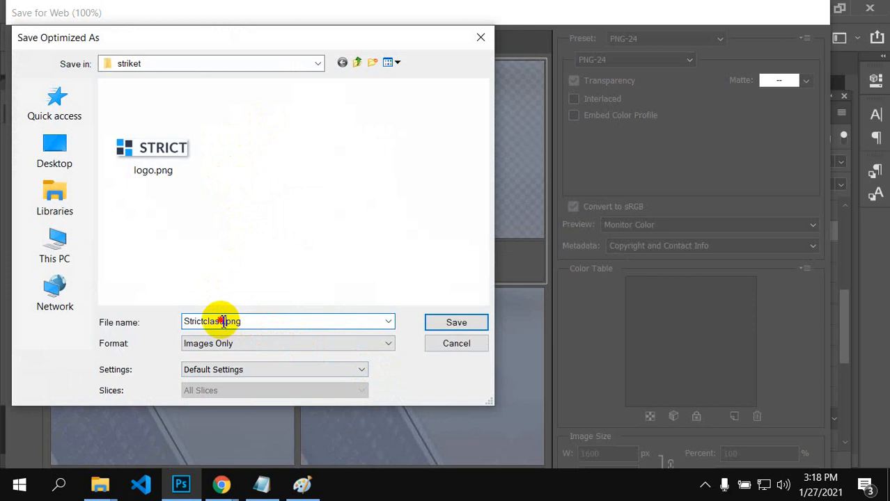
pyautogui.click(224, 322)
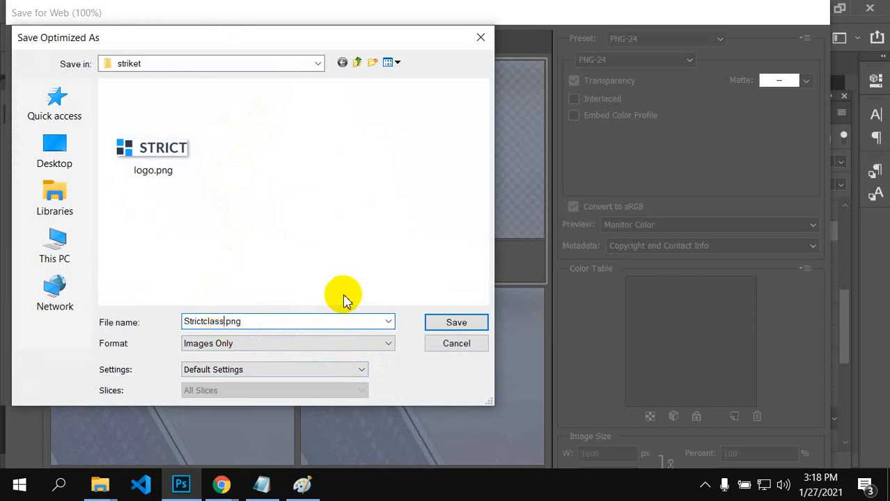
pyautogui.write('bg_imeag')
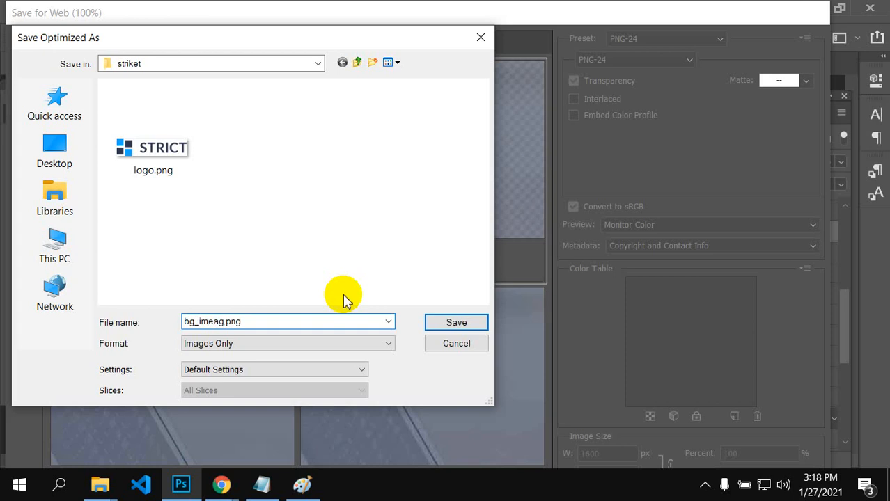
pyautogui.click(454, 324)
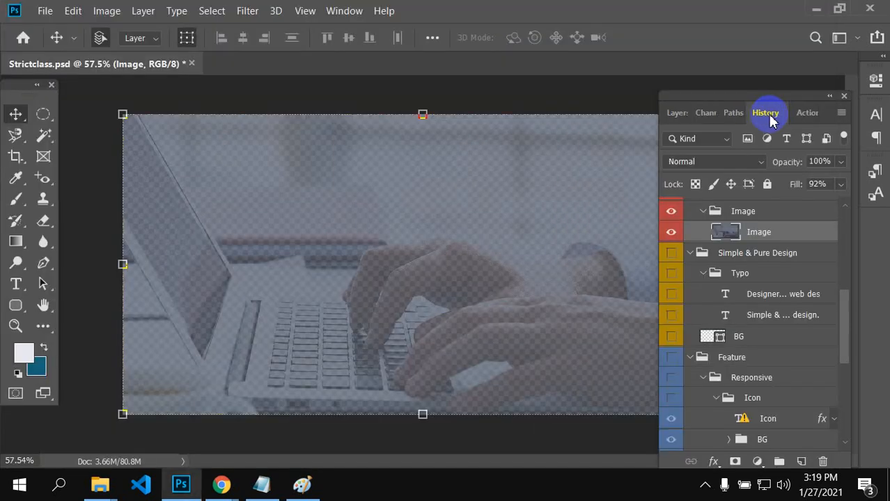
# Step: Revert Strictclass.psd to its Open history state and return to the layer list and the banner area
pyautogui.click(767, 113)
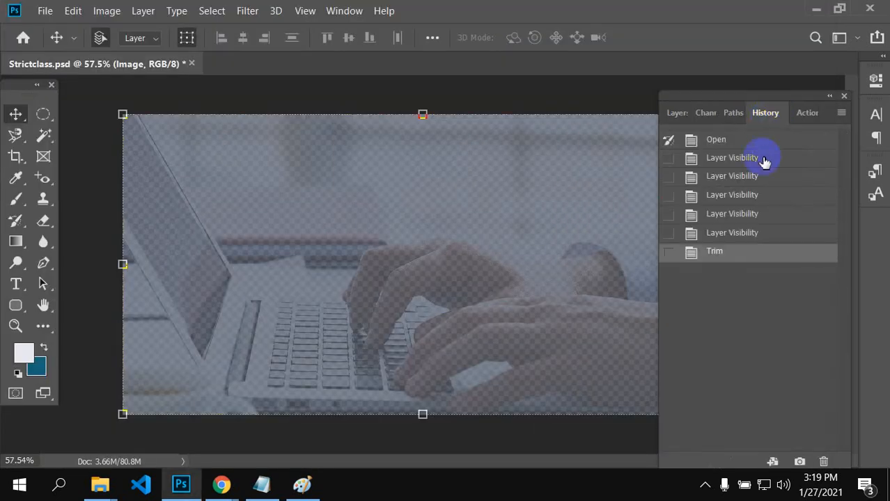
pyautogui.click(719, 142)
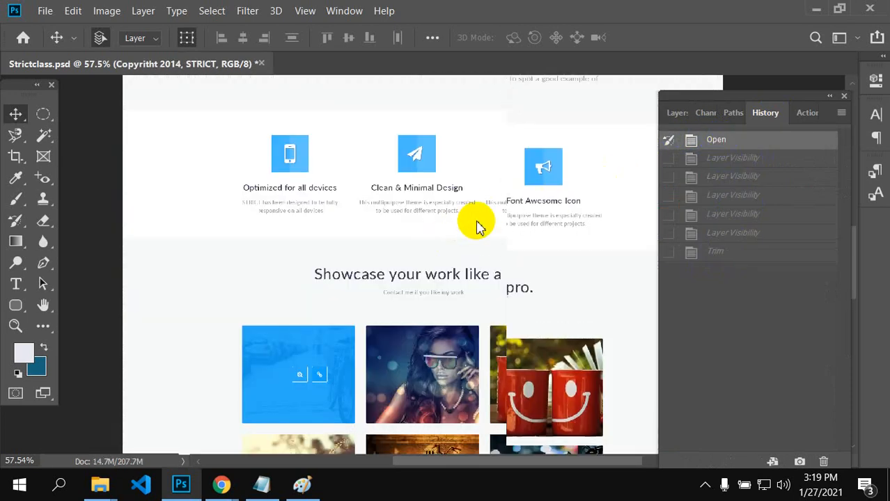
pyautogui.click(677, 114)
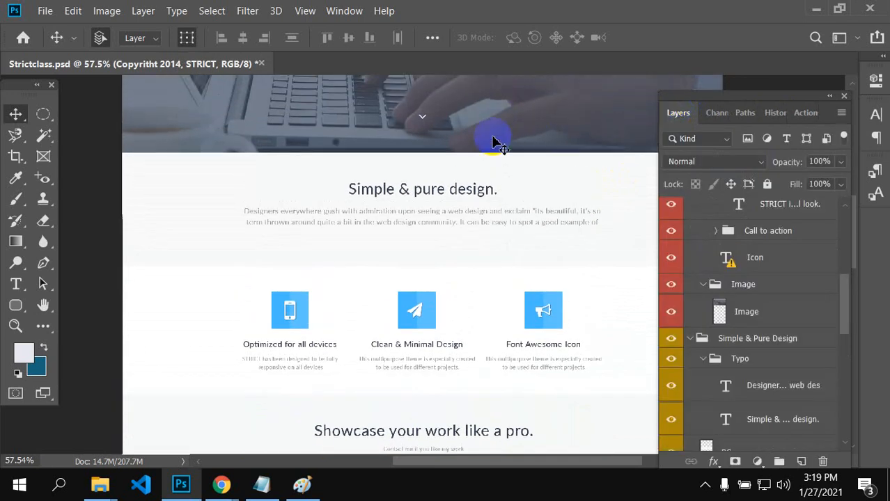
pyautogui.scroll(3, 492, 142)
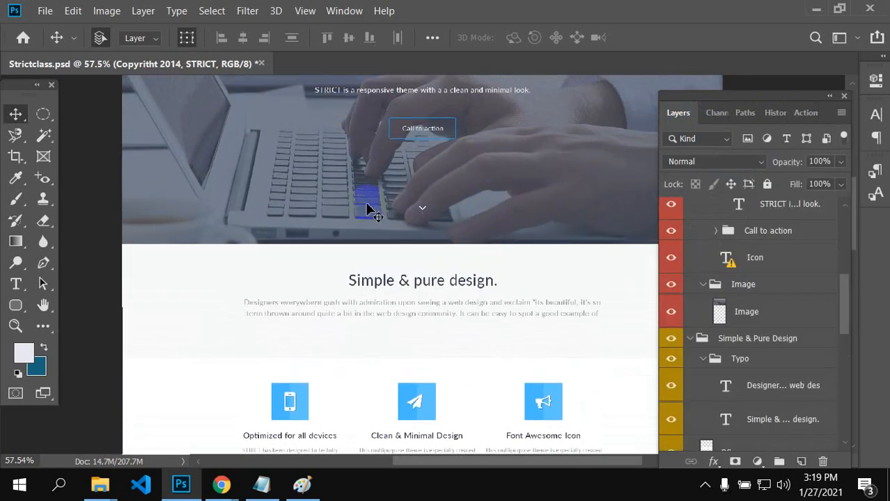
pyautogui.scroll(2, 404, 202)
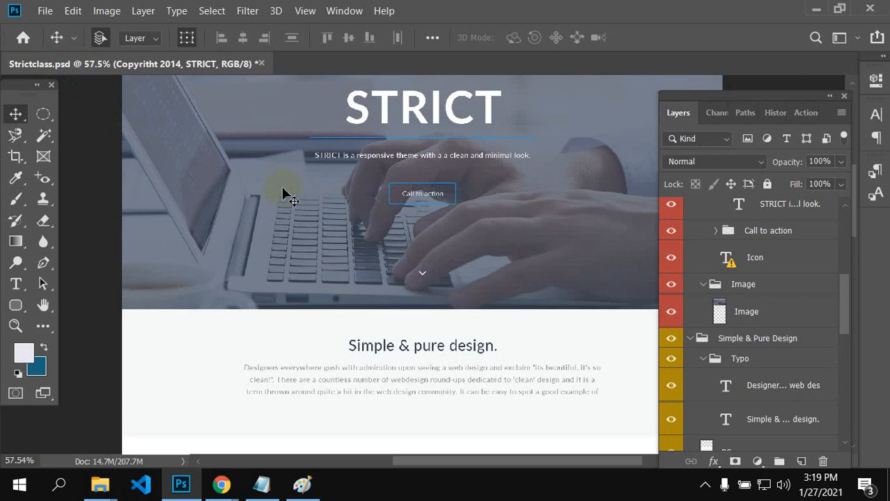
# Step: Check the banner's Image group and the Image layer inside it by hiding and showing each in turn
pyautogui.click(671, 284)
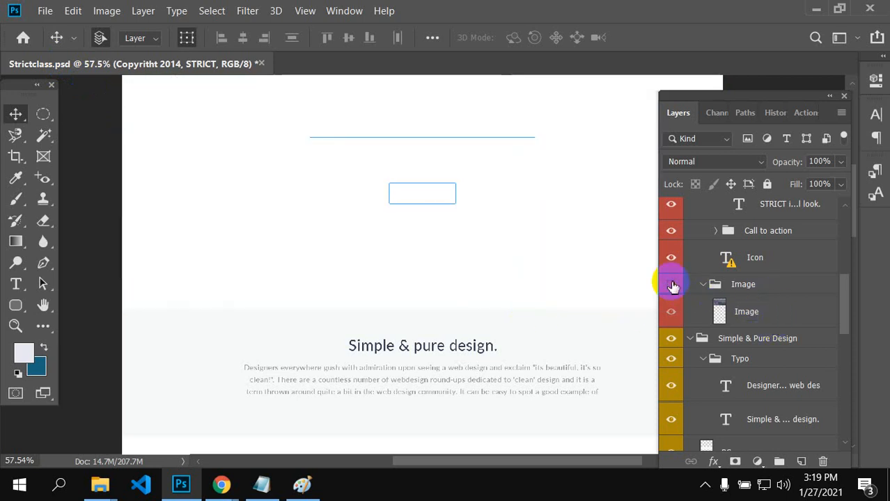
pyautogui.click(671, 284)
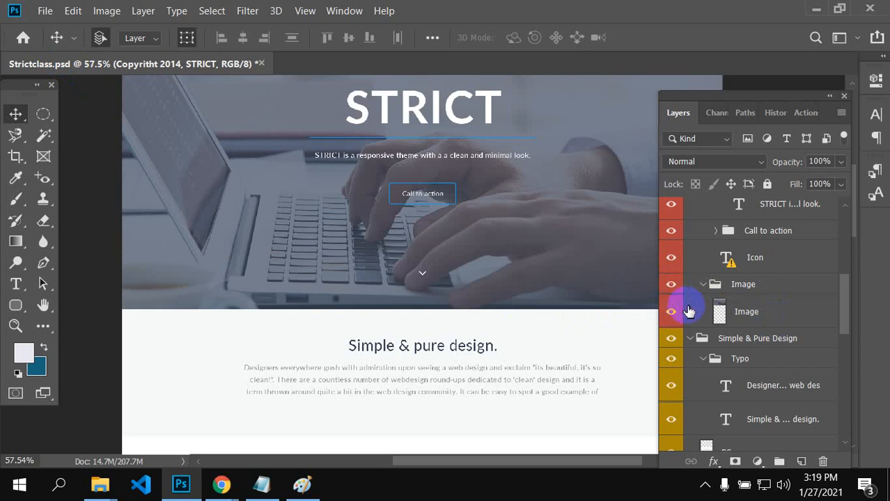
pyautogui.click(673, 314)
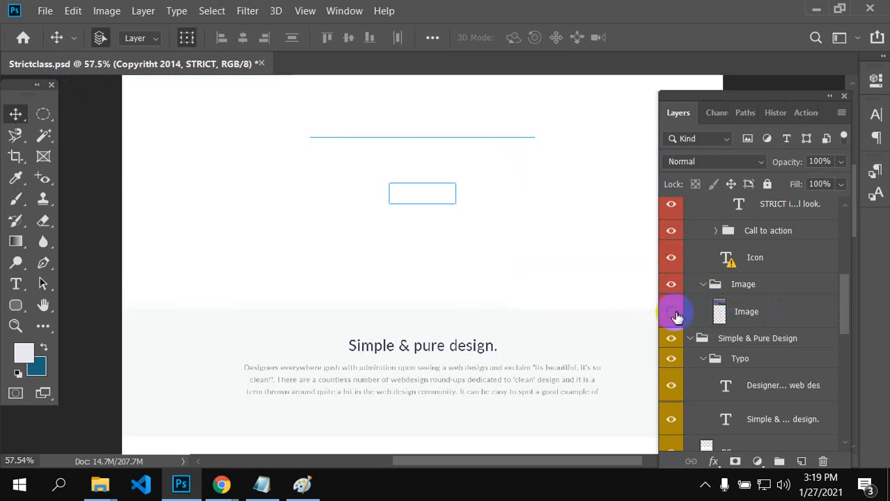
pyautogui.click(673, 314)
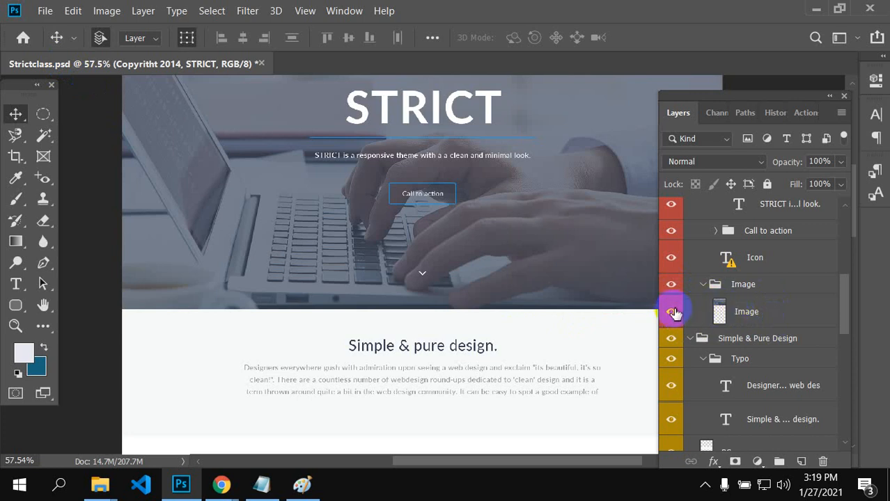
pyautogui.click(703, 285)
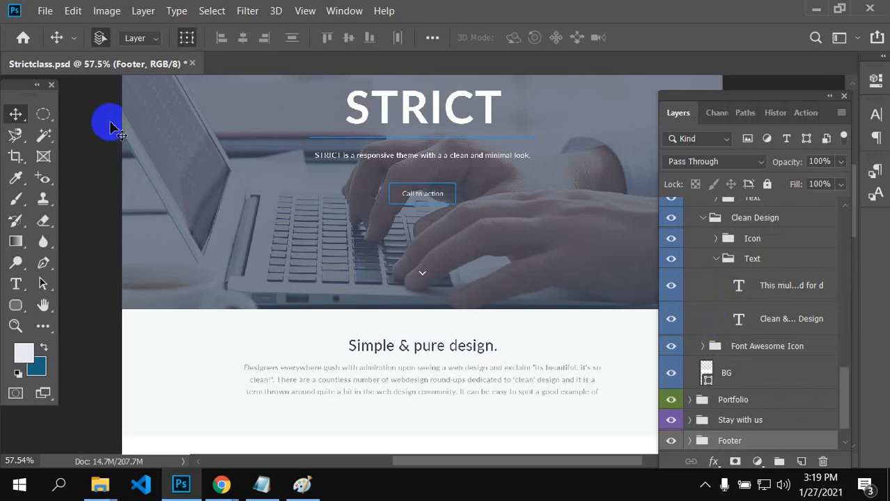
# Step: Select the banner's laptop photo layer, check its Image group's visibility, and isolate that group by hiding all other layers
pyautogui.click(189, 118)
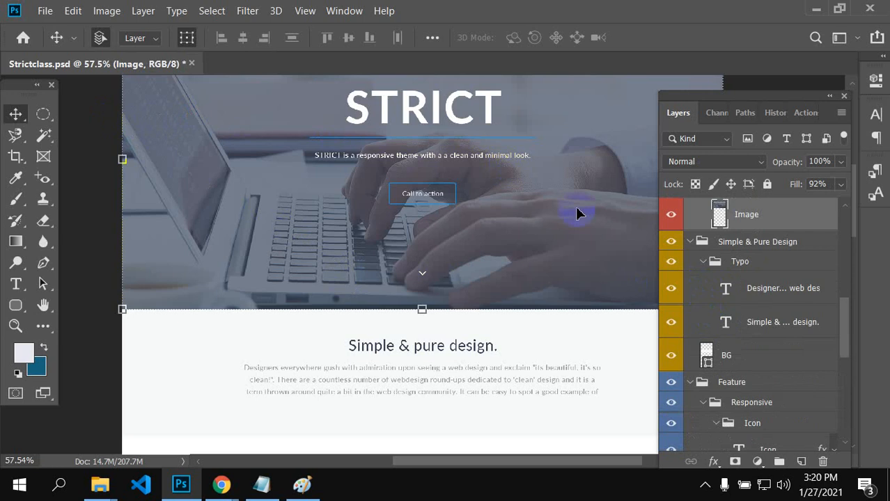
pyautogui.scroll(3, 739, 232)
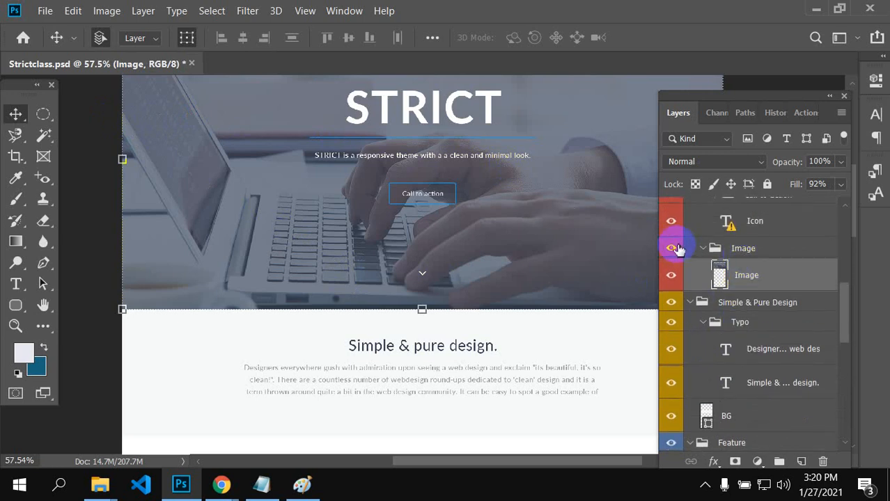
pyautogui.click(678, 249)
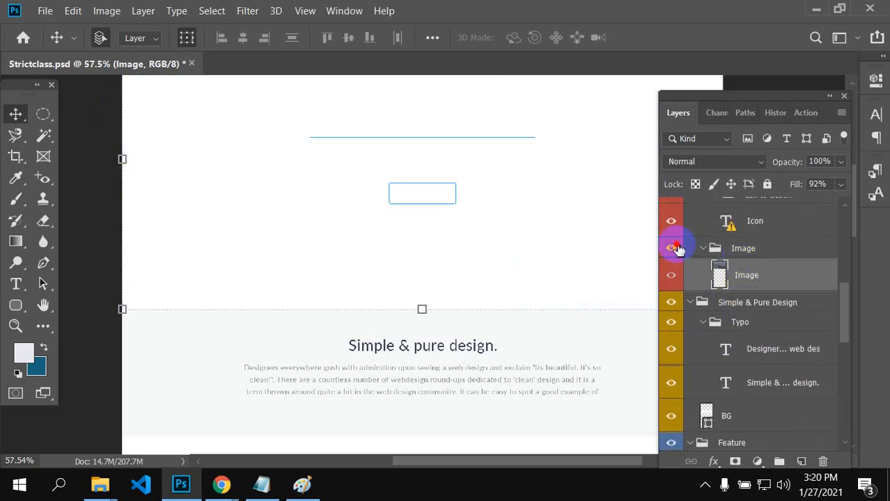
pyautogui.click(679, 248)
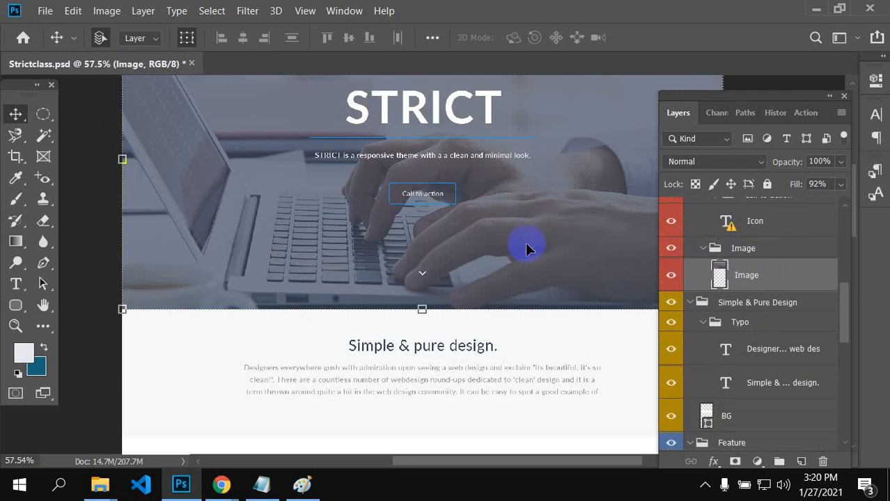
pyautogui.scroll(3, 525, 249)
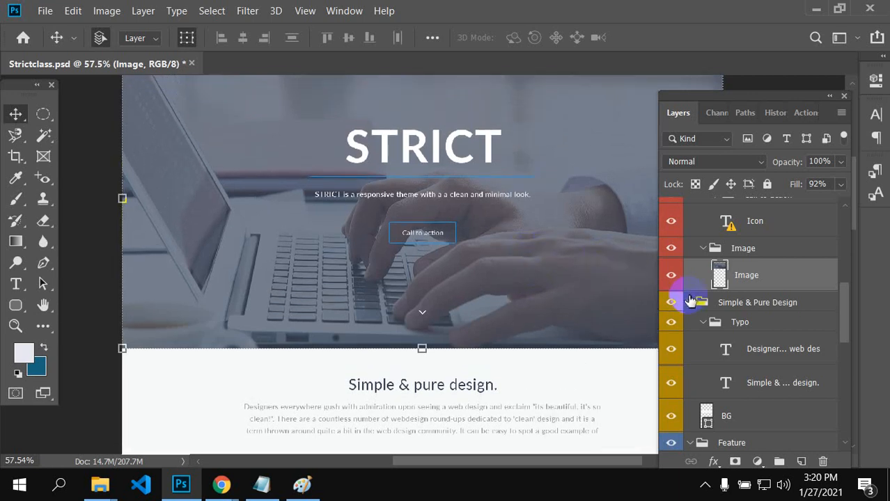
pyautogui.keyDown('alt'); pyautogui.click(668, 249); pyautogui.keyUp('alt')
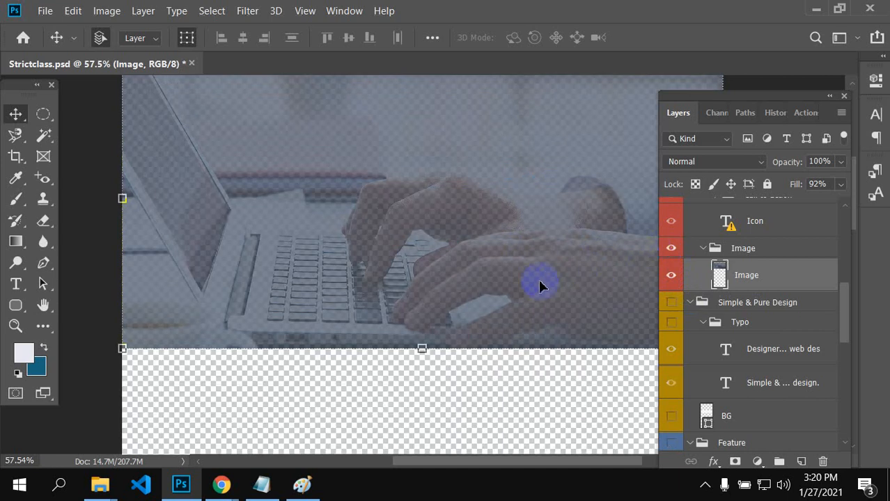
pyautogui.scroll(3, 533, 277)
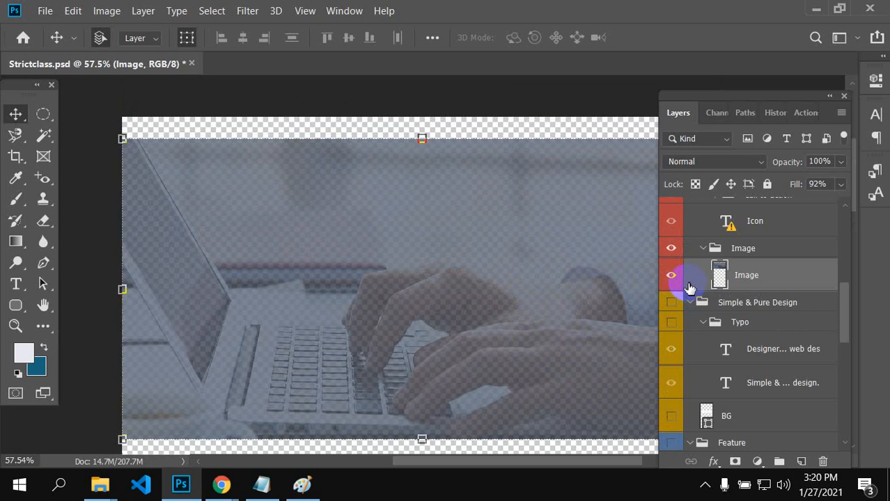
# Step: Revert Strictclass.psd to its Open history state so that all hidden layers return
pyautogui.click(769, 113)
pyautogui.click(706, 140)
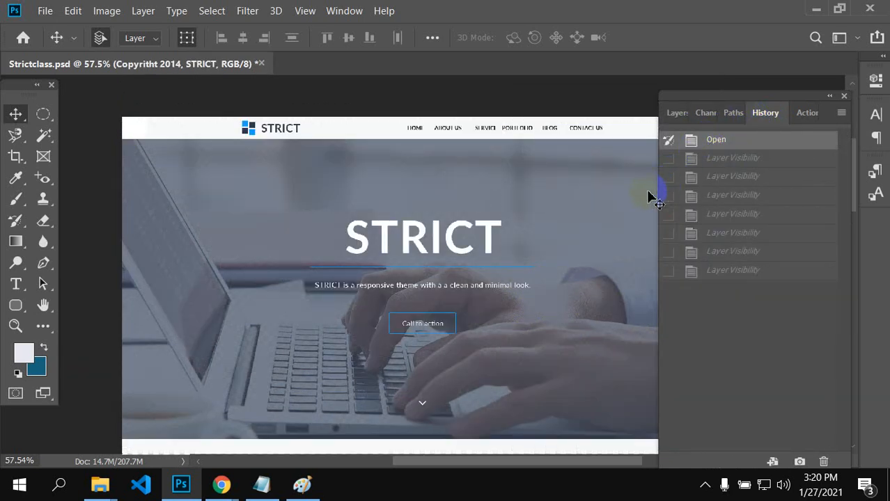
# Step: Examine the page design from the STRICT banner down through the Simple & pure design section and the feature icons
pyautogui.scroll(-3, 489, 262)
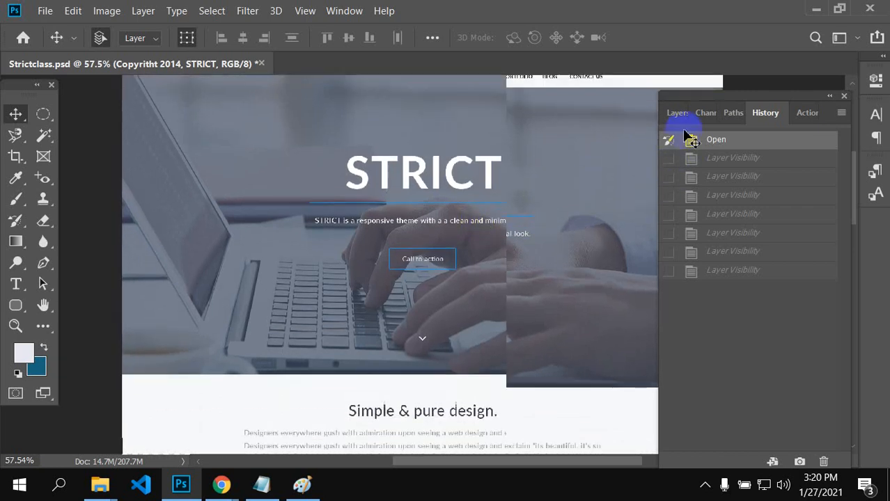
pyautogui.scroll(-2, 378, 233)
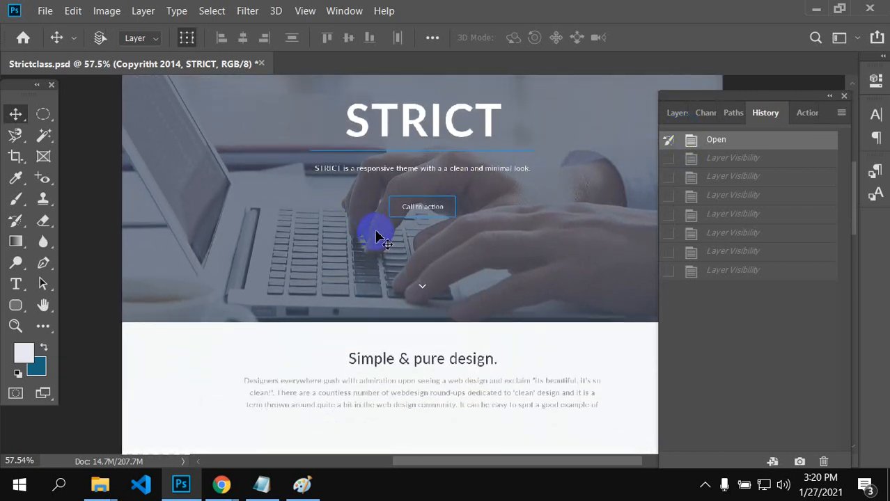
pyautogui.scroll(6, 468, 265)
pyautogui.scroll(-3, 464, 257)
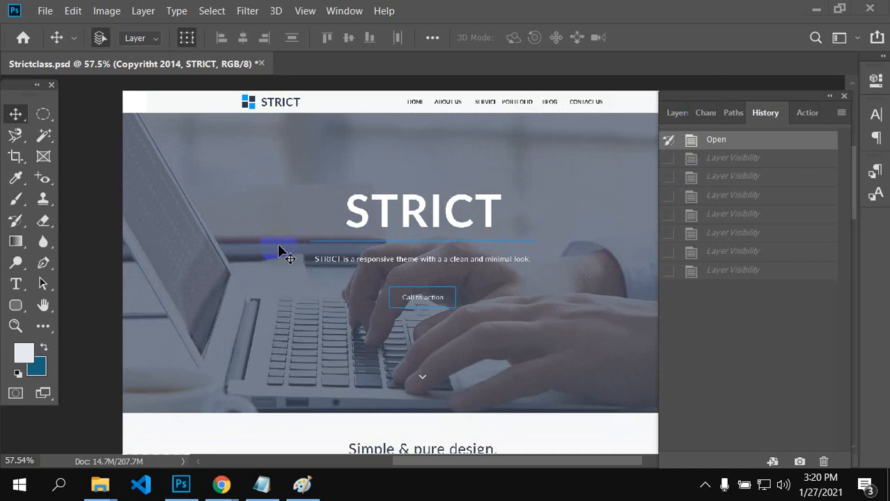
pyautogui.scroll(-3, 285, 259)
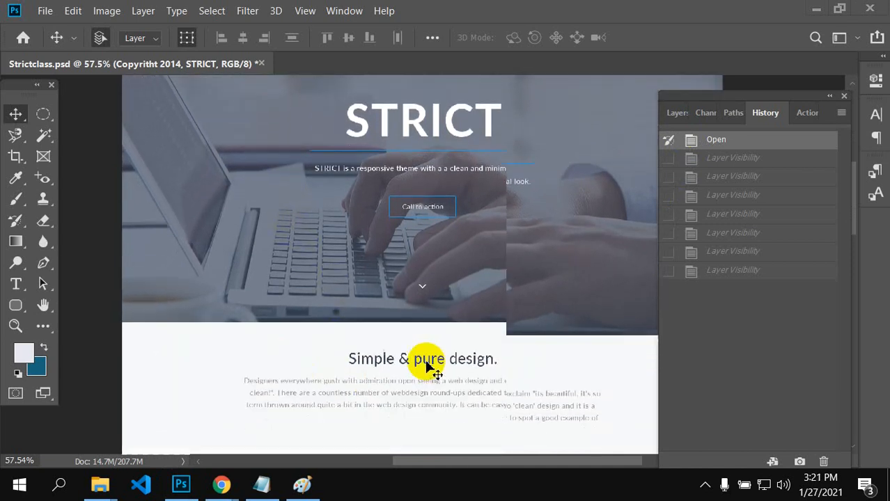
pyautogui.scroll(-3, 435, 363)
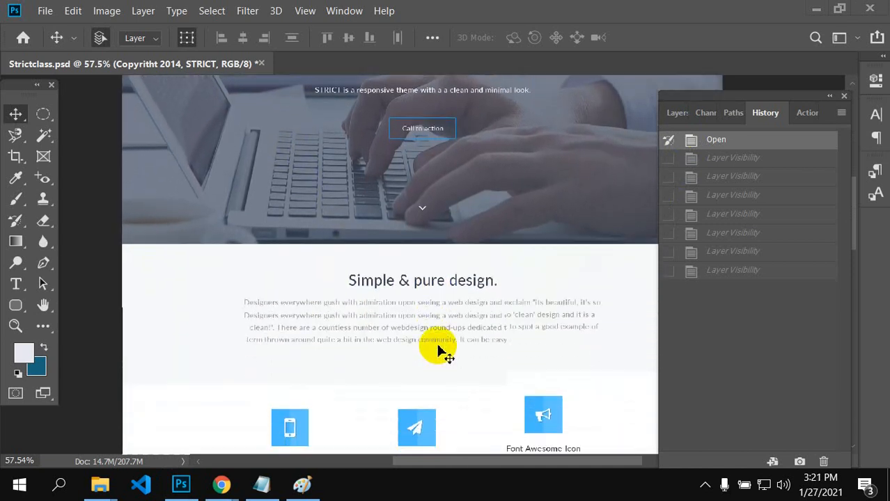
pyautogui.scroll(-3, 299, 388)
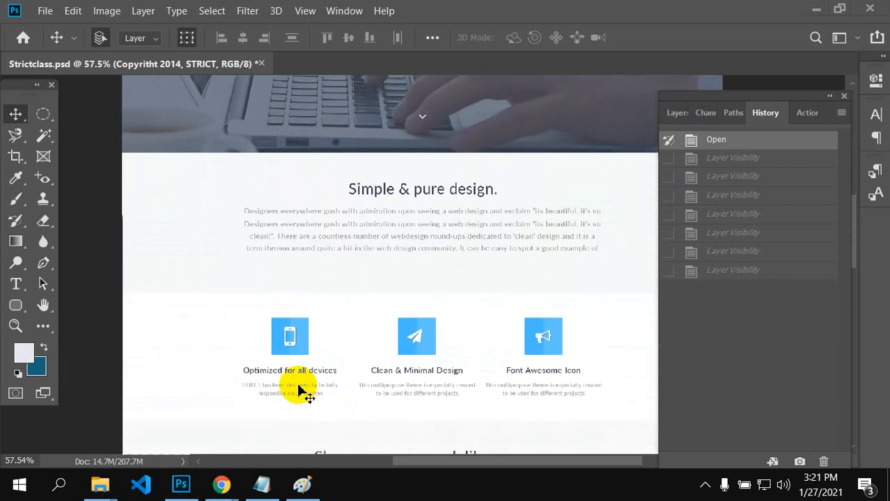
pyautogui.scroll(-1, 300, 392)
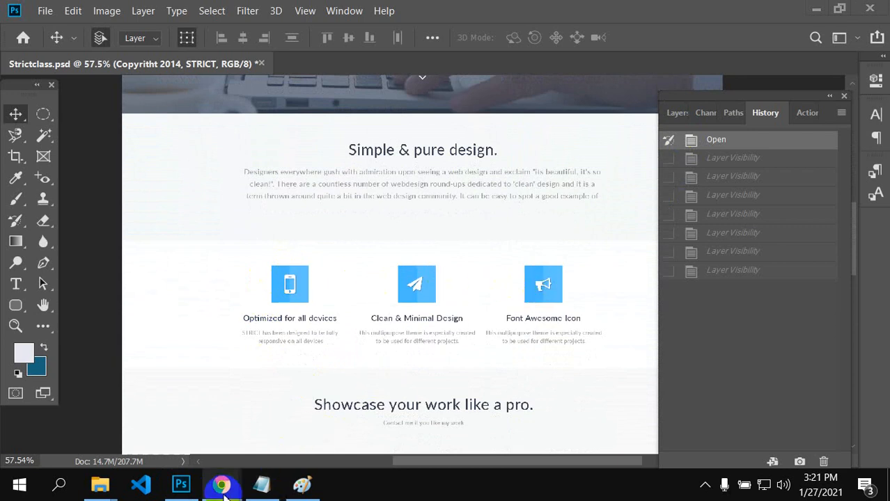
# Step: Switch to the Google Meet call in Chrome, admit the person waiting to join, and return to Photoshop
pyautogui.moveTo(221, 485)
pyautogui.click(151, 367)
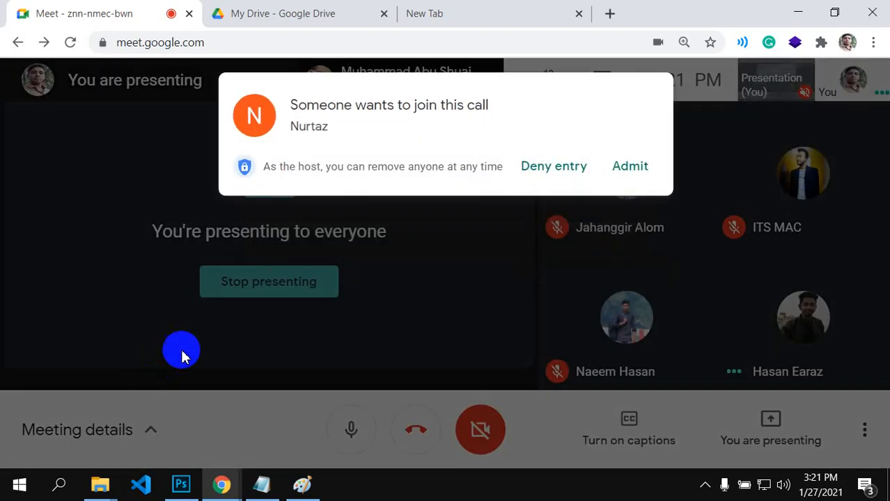
pyautogui.click(627, 169)
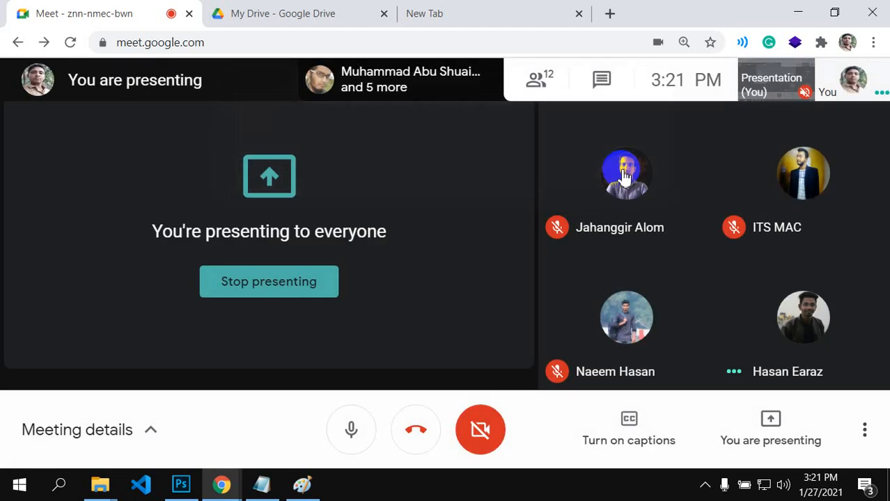
pyautogui.click(185, 483)
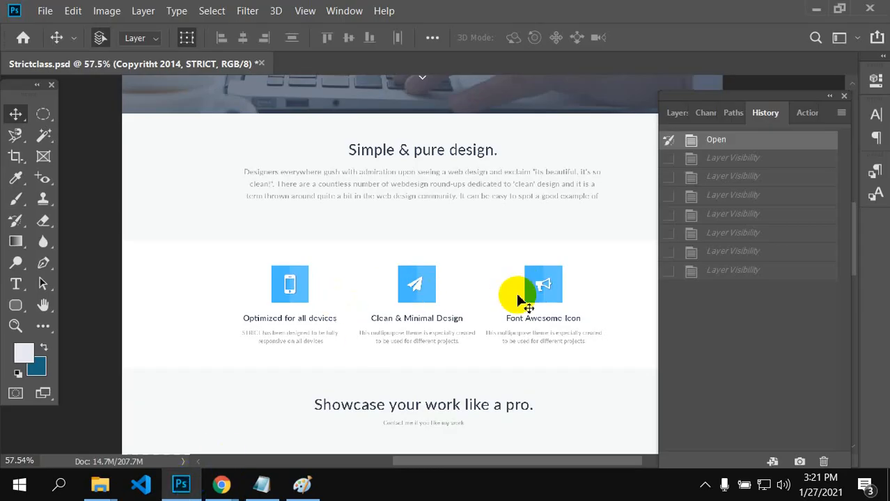
# Step: Examine the feature icons, the six showcase images and the Stay with us contact section for images to export
pyautogui.scroll(-1, 520, 298)
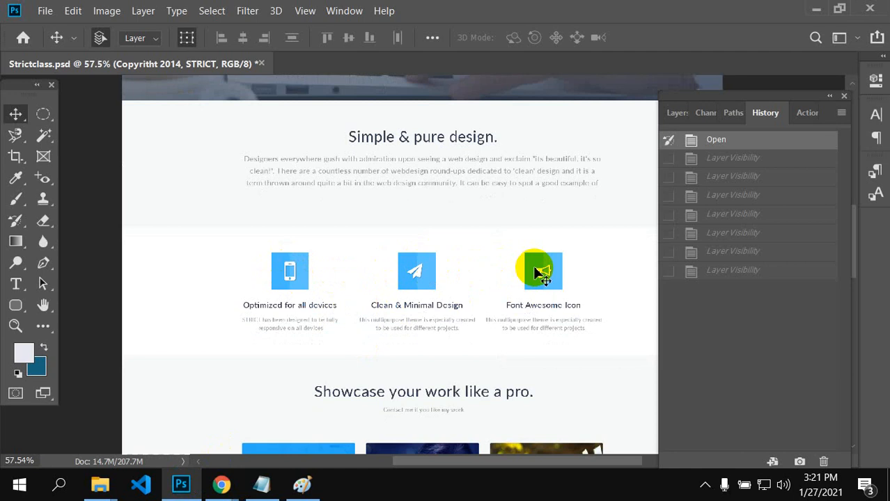
pyautogui.scroll(-4, 474, 327)
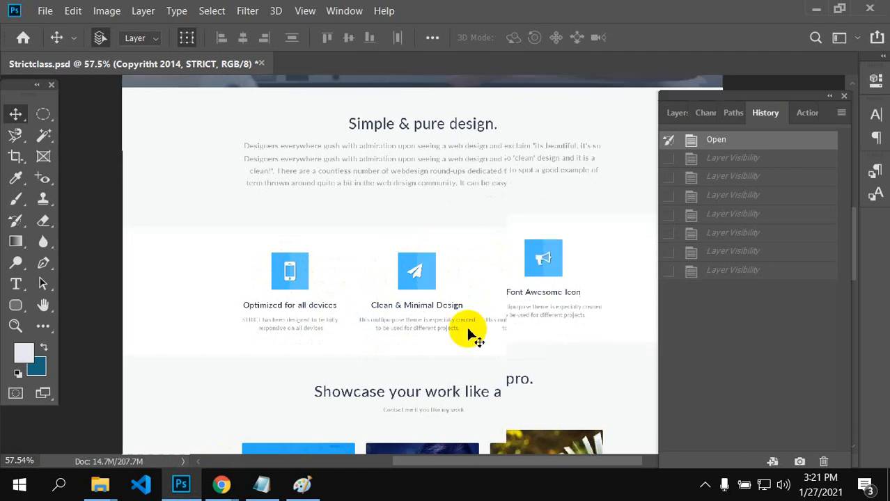
pyautogui.scroll(-5, 478, 327)
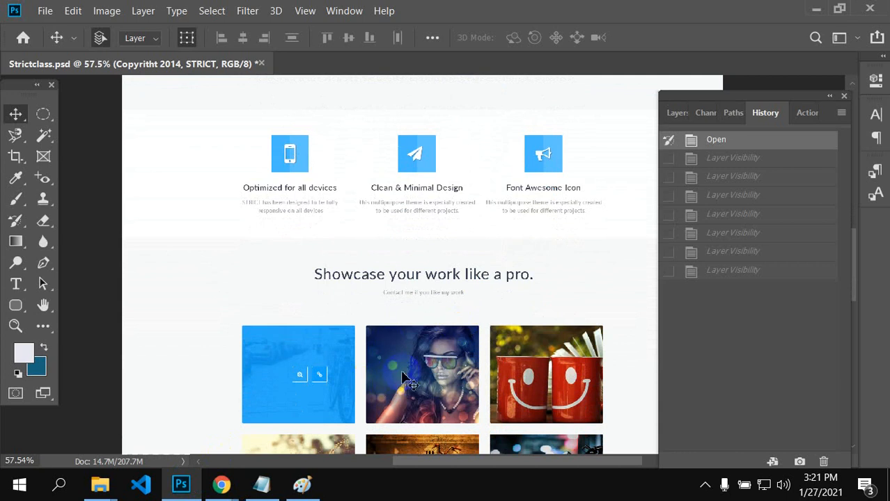
pyautogui.scroll(-3, 402, 348)
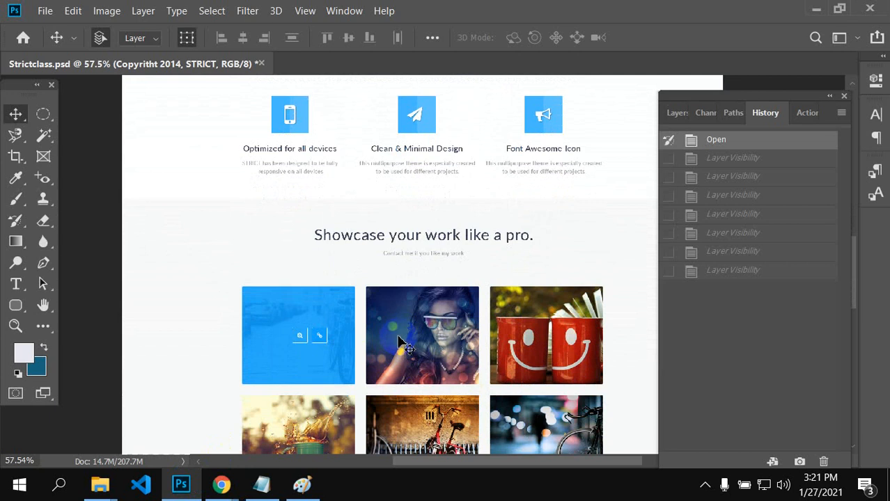
pyautogui.scroll(-3, 401, 334)
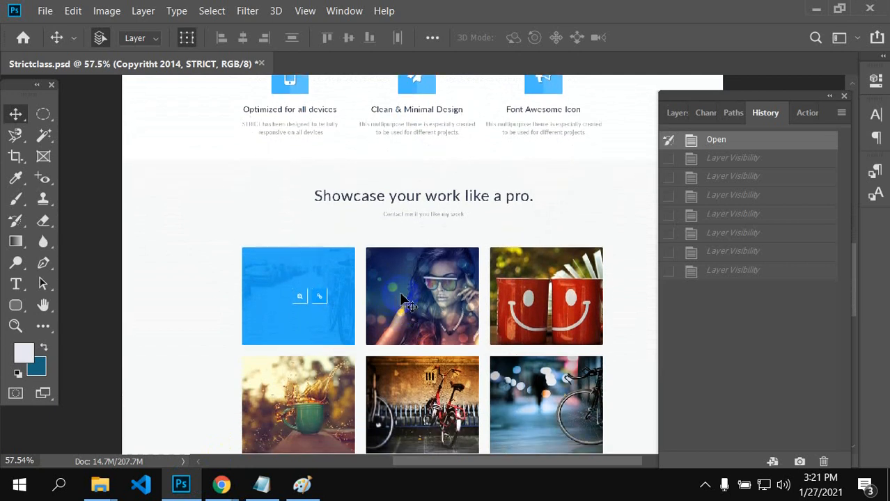
pyautogui.click(555, 285)
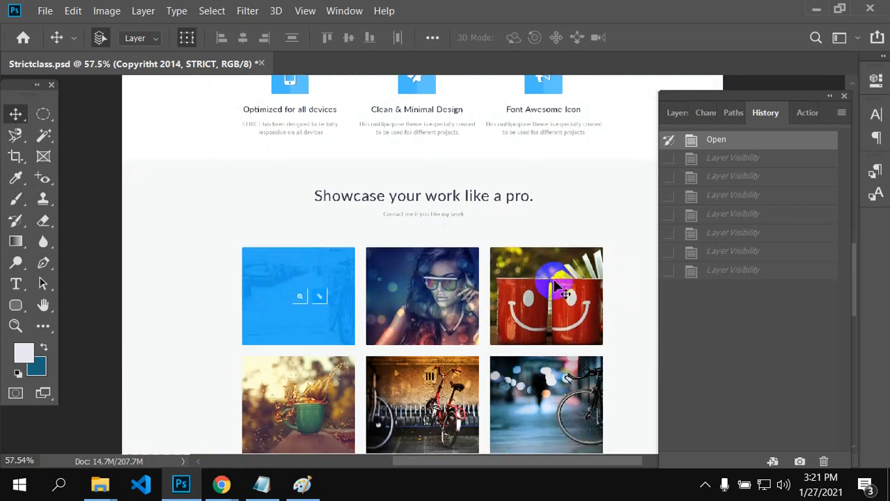
pyautogui.click(274, 304)
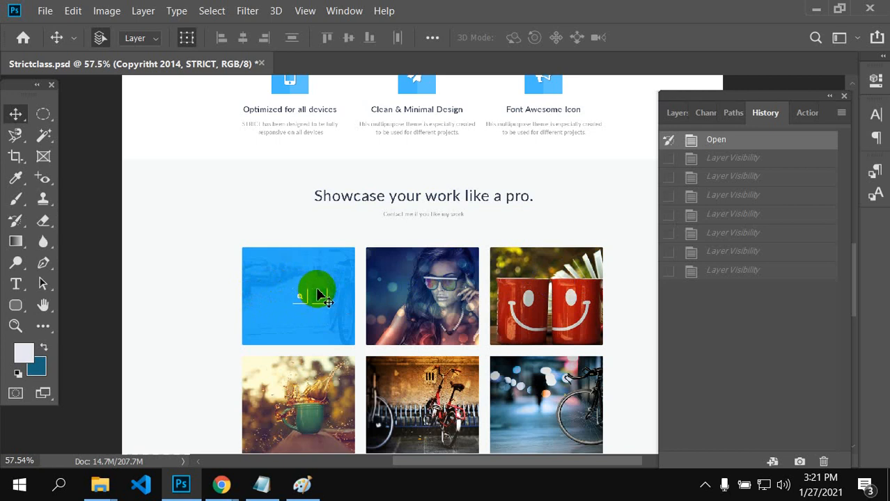
pyautogui.scroll(-1, 315, 298)
pyautogui.scroll(-5, 315, 298)
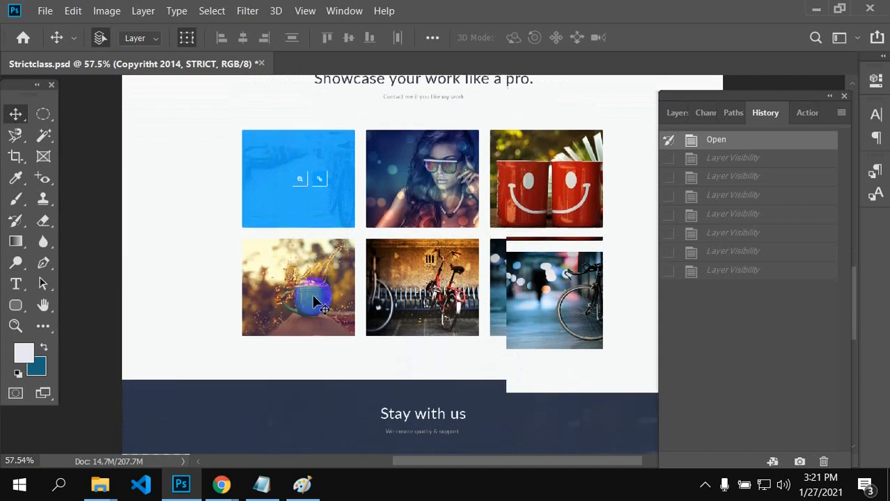
pyautogui.scroll(-2, 376, 293)
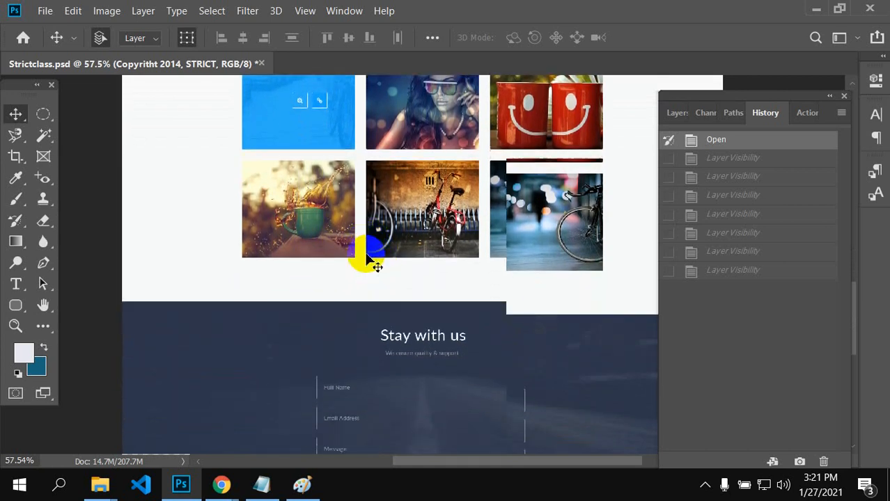
pyautogui.scroll(2, 334, 223)
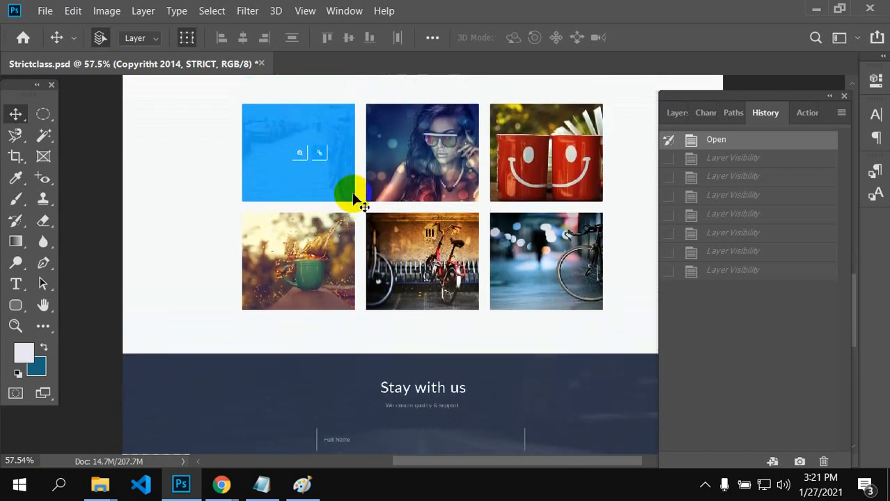
pyautogui.scroll(-1, 355, 198)
pyautogui.scroll(-4, 355, 200)
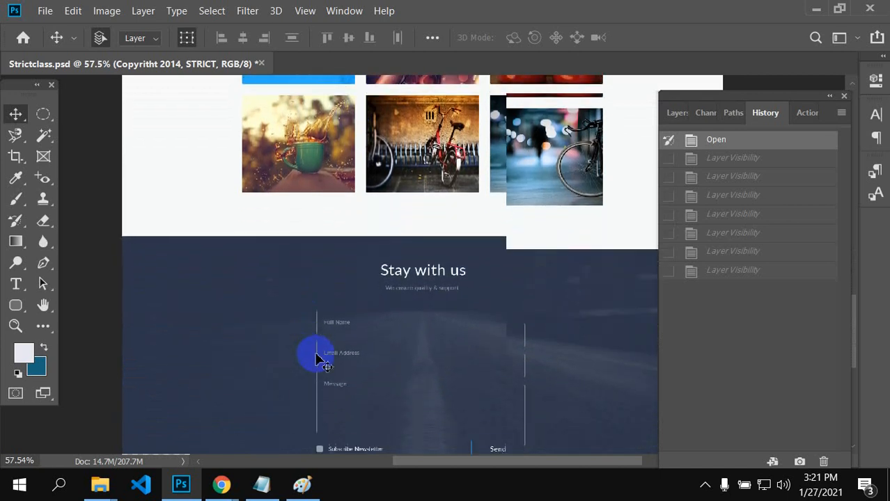
pyautogui.scroll(-1, 355, 351)
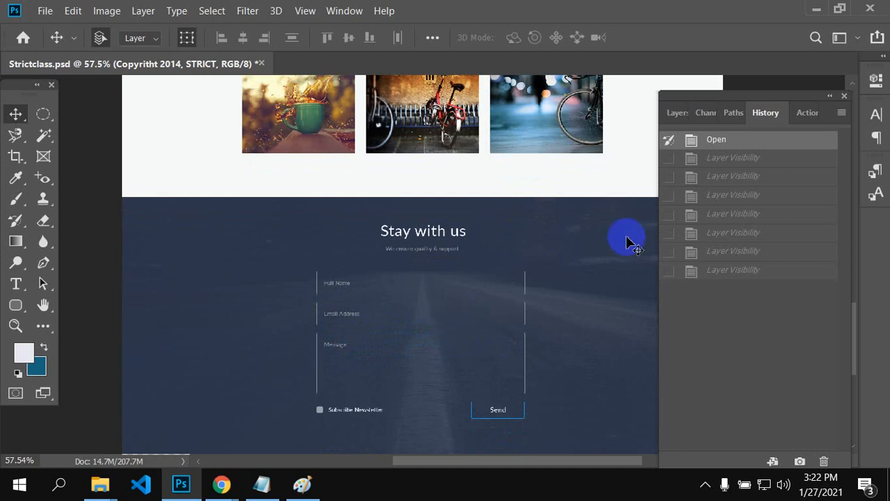
# Step: Select the Stay with us section's blue overlay in the layer list and check its BG group by hiding and showing it
pyautogui.click(679, 113)
pyautogui.click(217, 346)
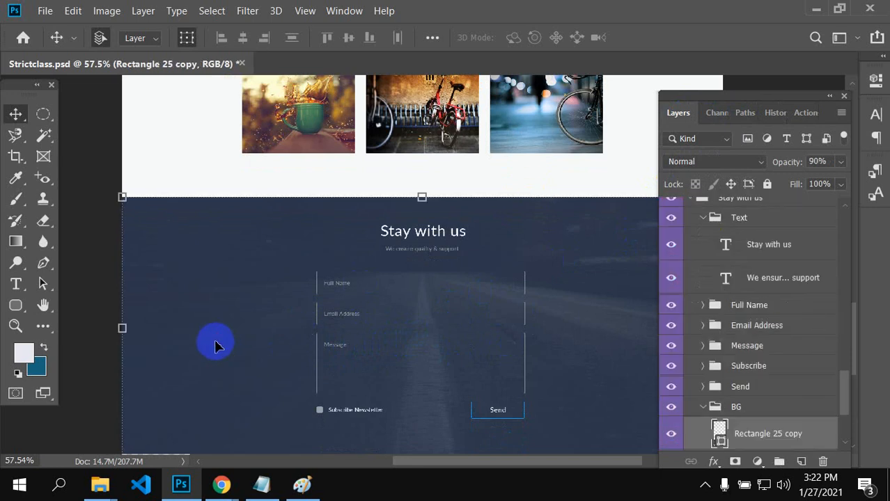
pyautogui.scroll(-3, 664, 349)
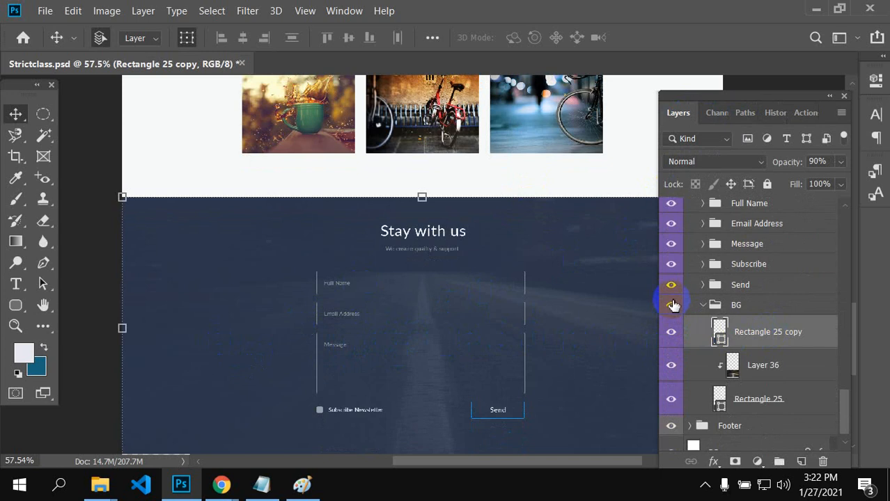
pyautogui.click(671, 305)
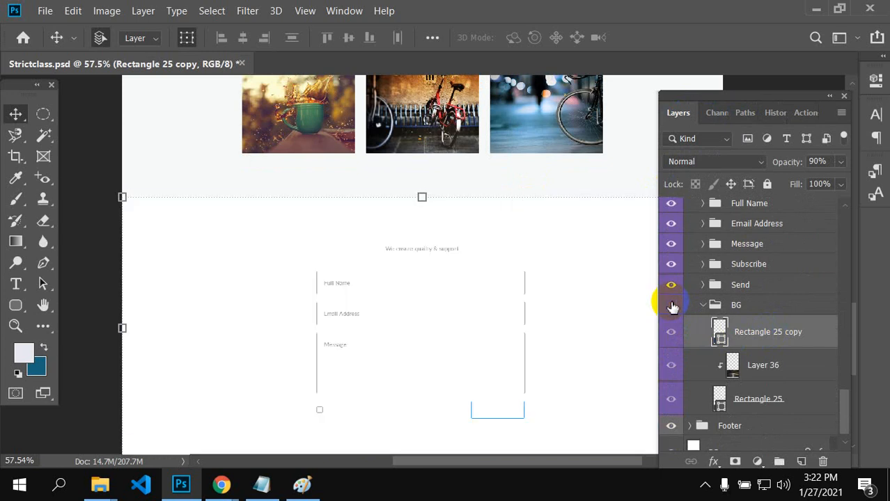
pyautogui.click(671, 306)
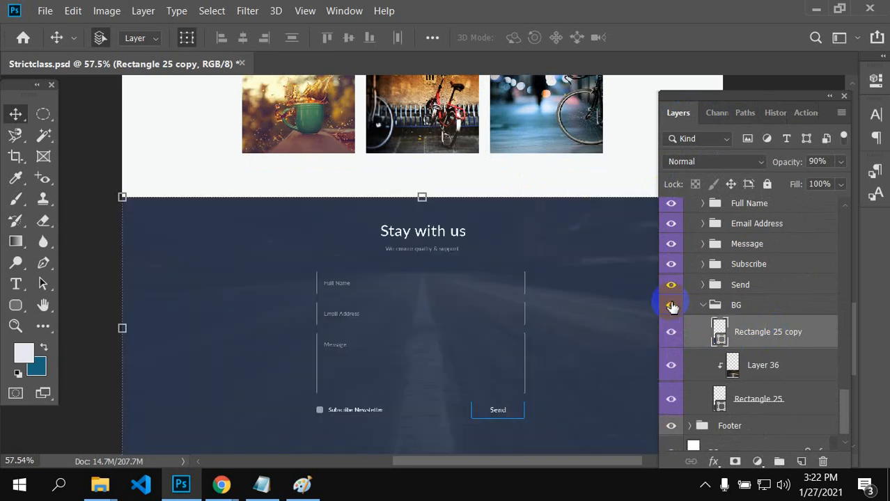
# Step: Check the Rectangle 25 copy overlay and the whole BG group by hiding and showing each in turn
pyautogui.click(671, 332)
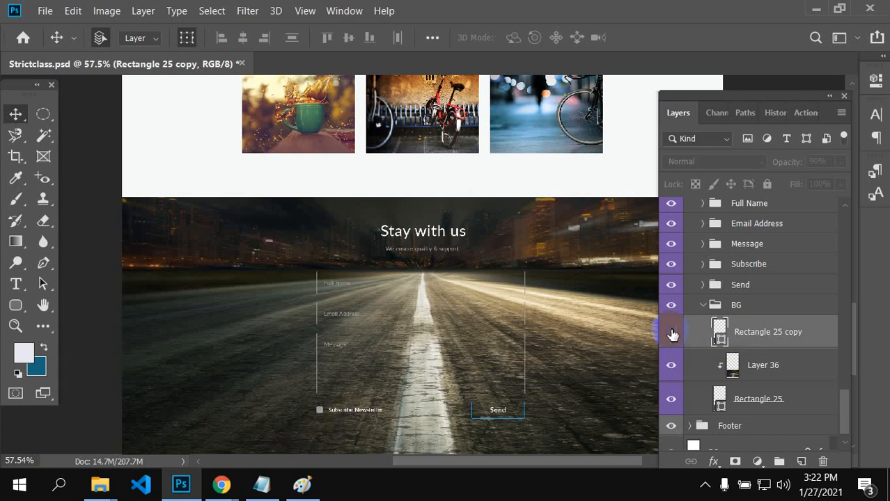
pyautogui.click(672, 334)
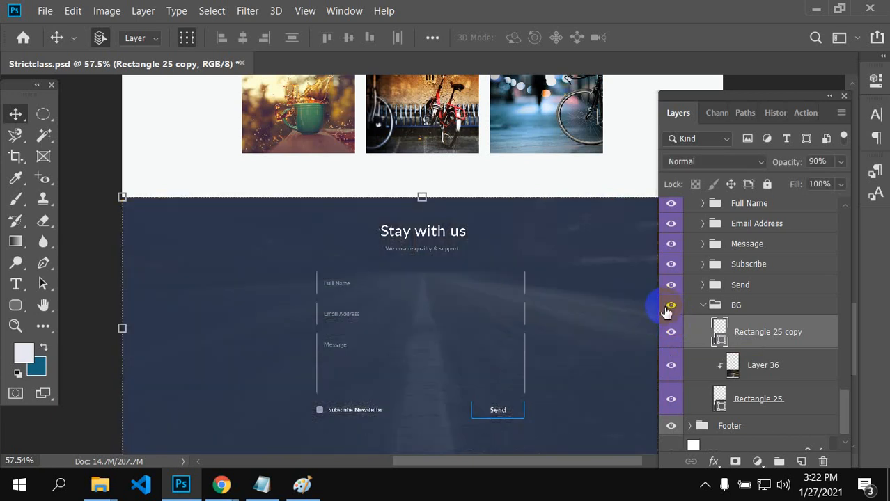
pyautogui.click(666, 310)
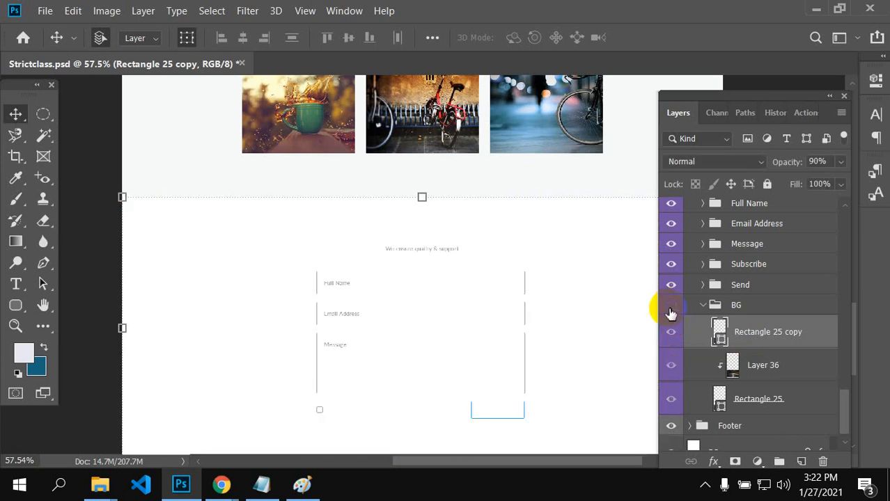
pyautogui.click(670, 307)
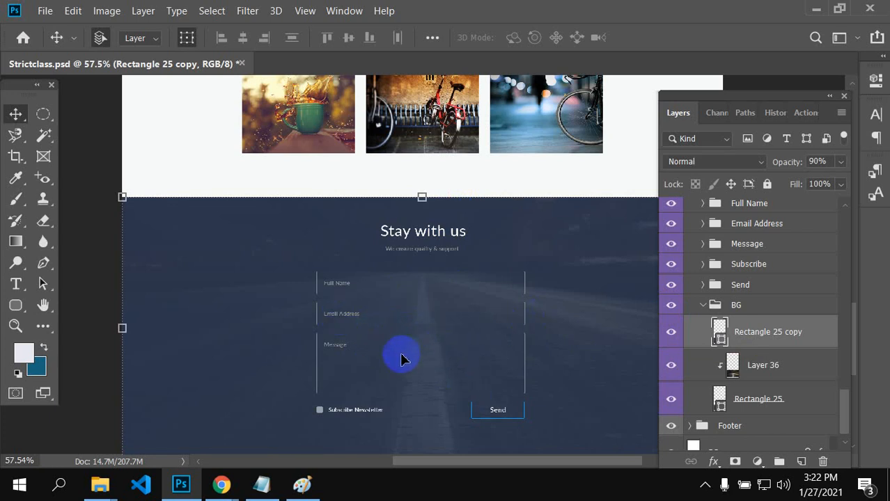
# Step: Check the Layer 36 road photo by hiding and showing it, and hide the Rectangle 25 copy overlay above it
pyautogui.scroll(-2, 404, 348)
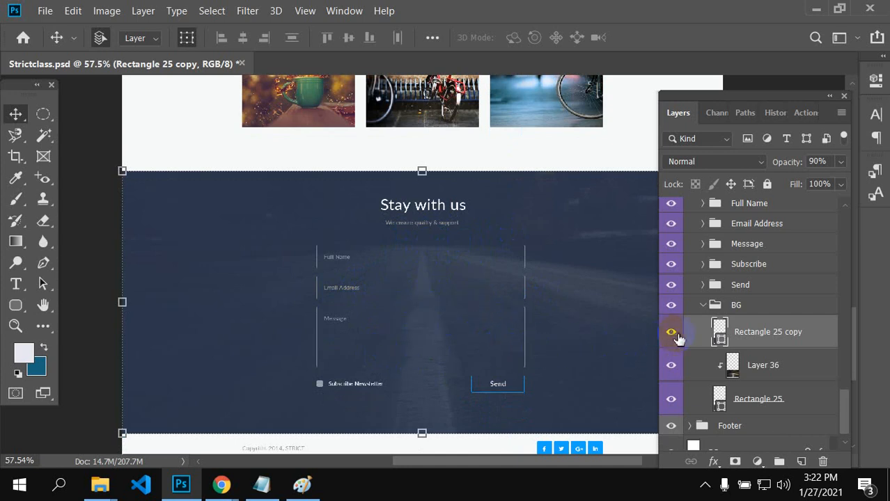
pyautogui.click(670, 365)
pyautogui.click(669, 365)
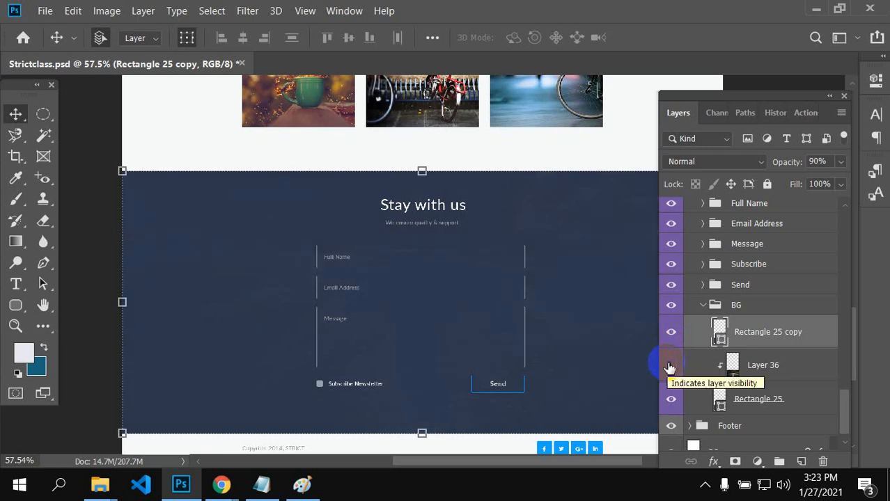
pyautogui.click(669, 366)
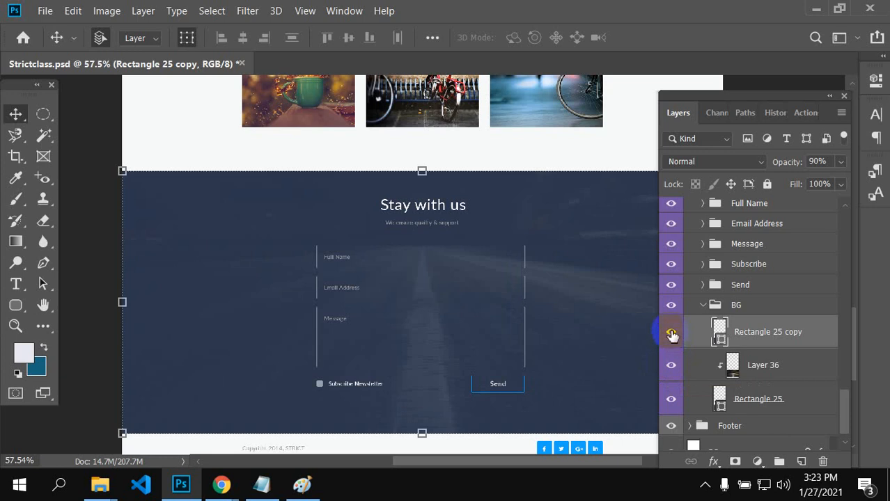
pyautogui.click(672, 336)
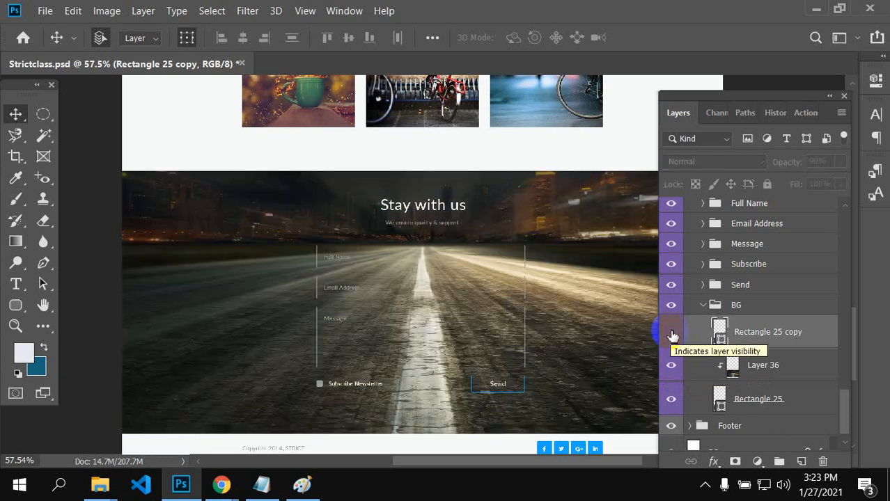
# Step: Check the Layer 36 and Rectangle 25 layers by hiding them, and show all three layers of the BG group again
pyautogui.click(670, 365)
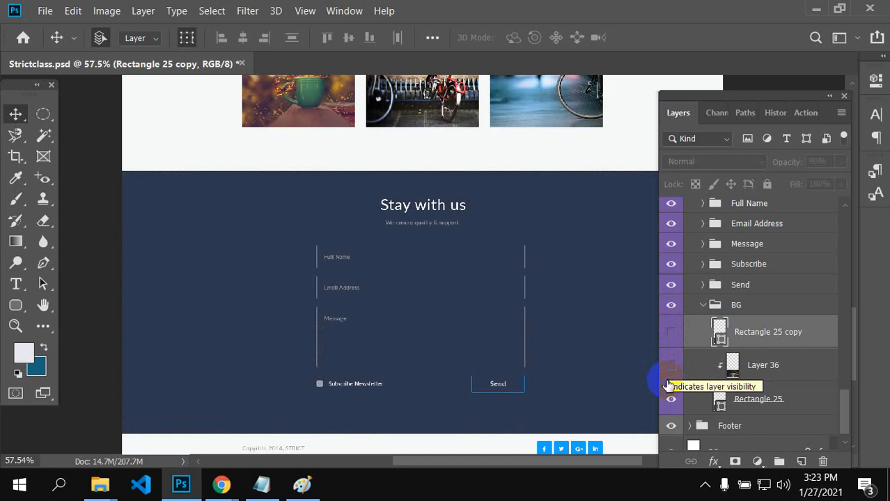
pyautogui.click(671, 407)
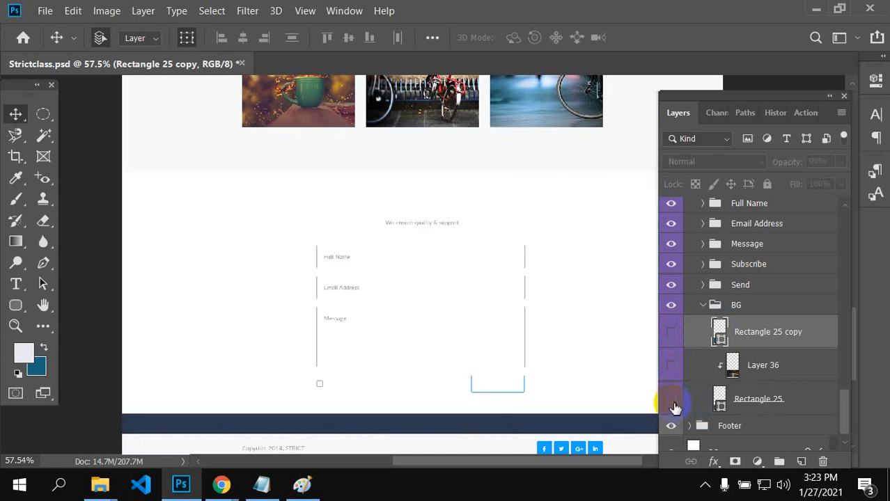
pyautogui.click(671, 340)
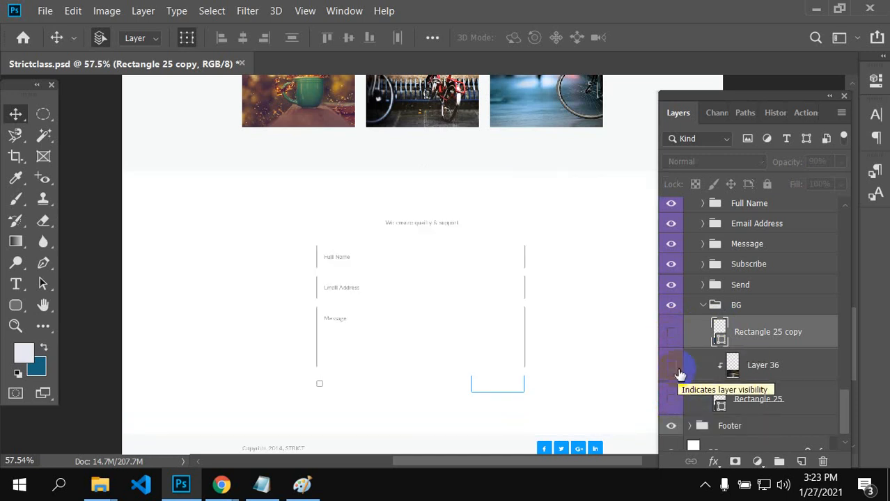
pyautogui.click(671, 332)
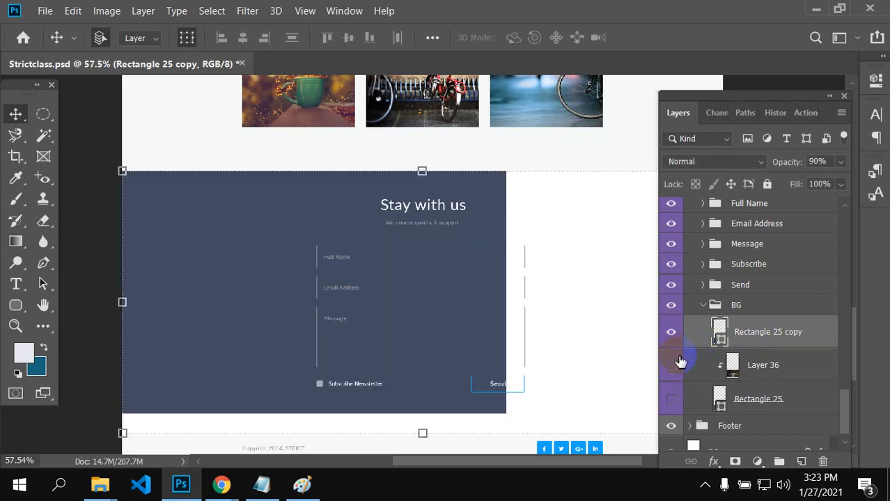
pyautogui.click(671, 365)
pyautogui.click(671, 398)
# Step: Examine the web design from the Stay with us section and footer up to the STRICT banner and header
pyautogui.scroll(-5, 331, 304)
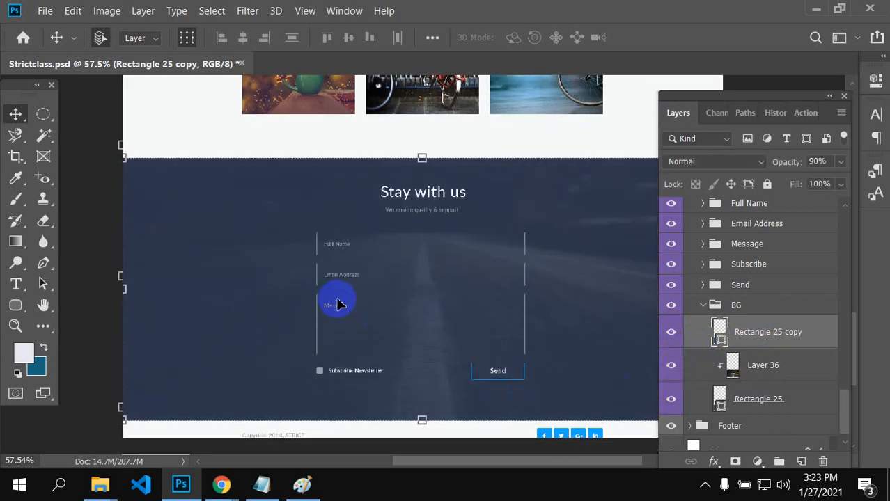
pyautogui.scroll(-8, 343, 301)
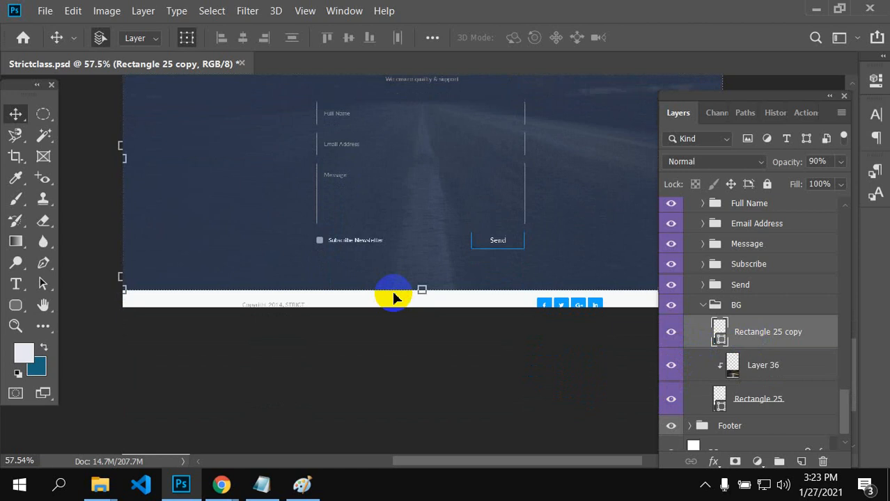
pyautogui.scroll(9, 393, 297)
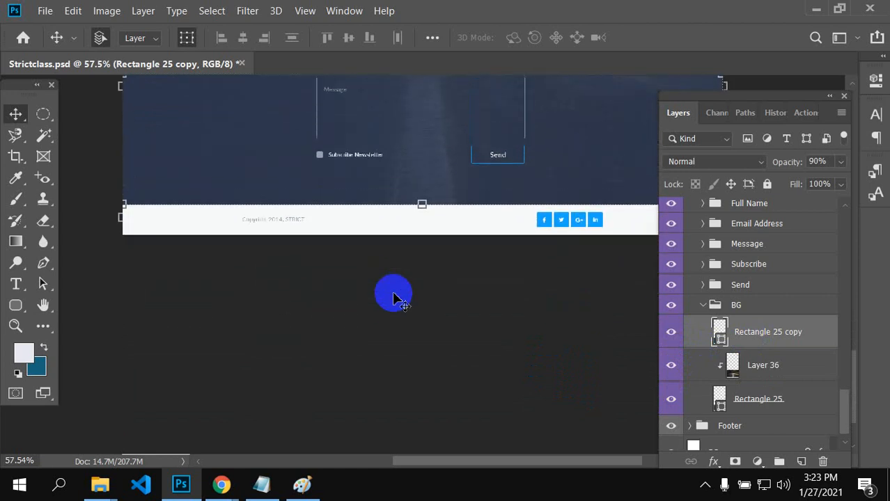
pyautogui.scroll(5, 393, 298)
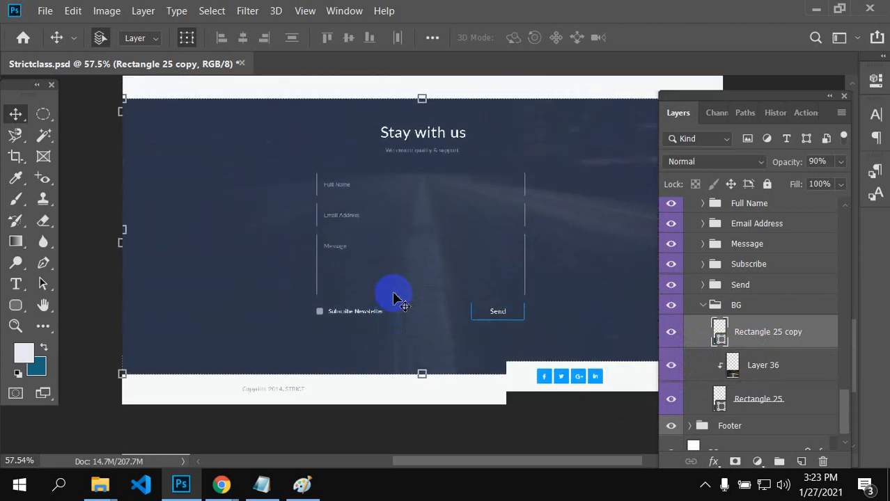
pyautogui.scroll(4, 394, 298)
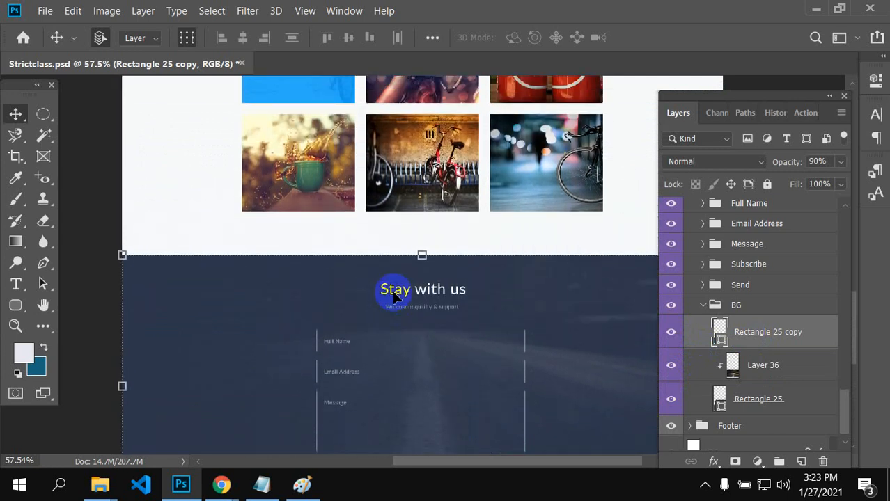
pyautogui.scroll(1, 393, 298)
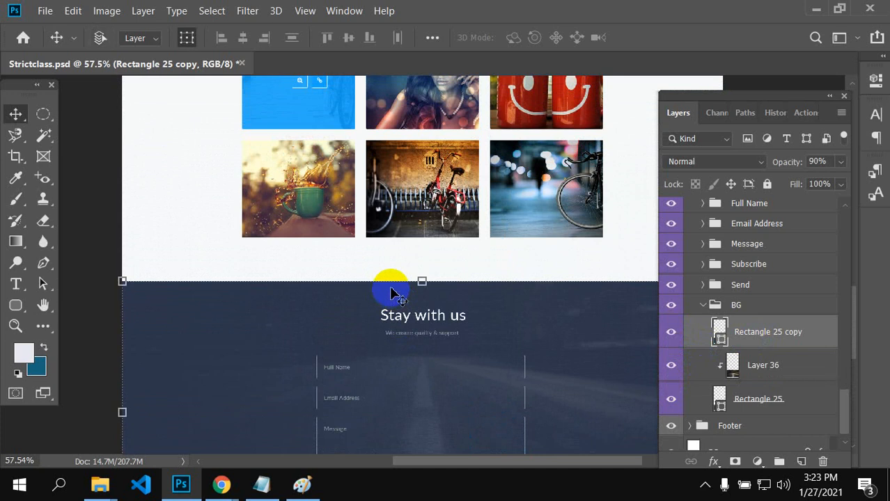
pyautogui.scroll(10, 393, 295)
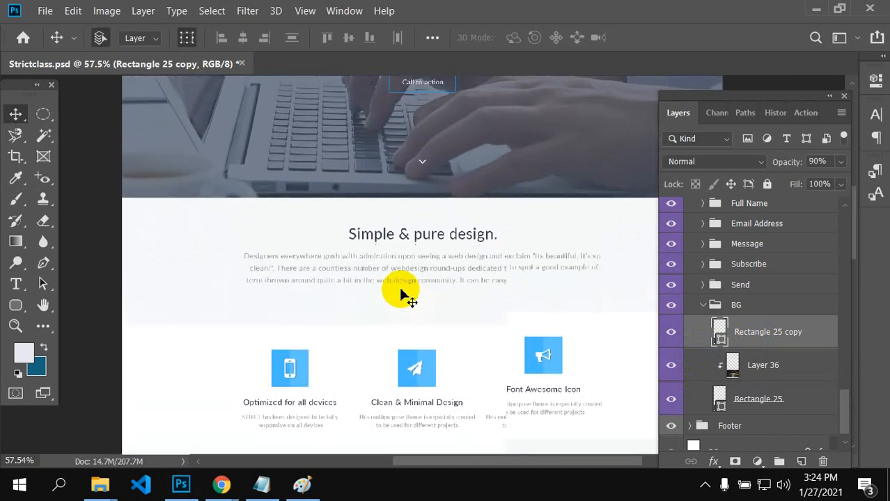
pyautogui.scroll(5, 402, 296)
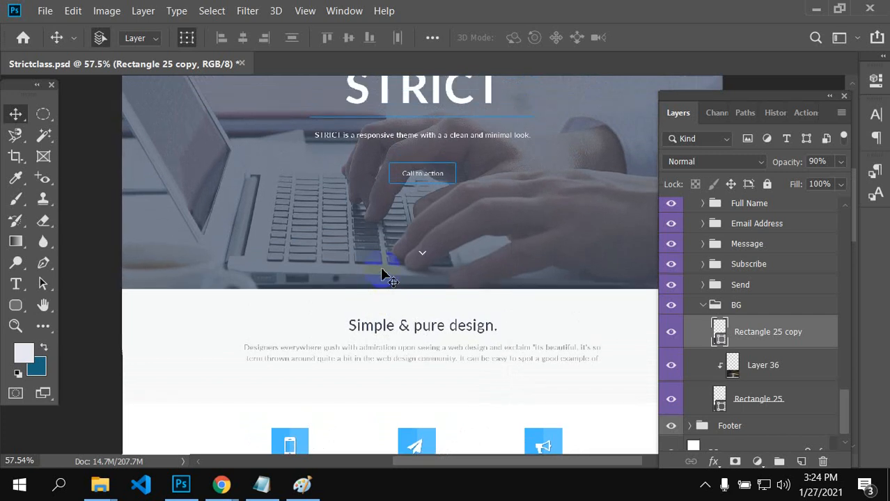
pyautogui.scroll(4, 382, 275)
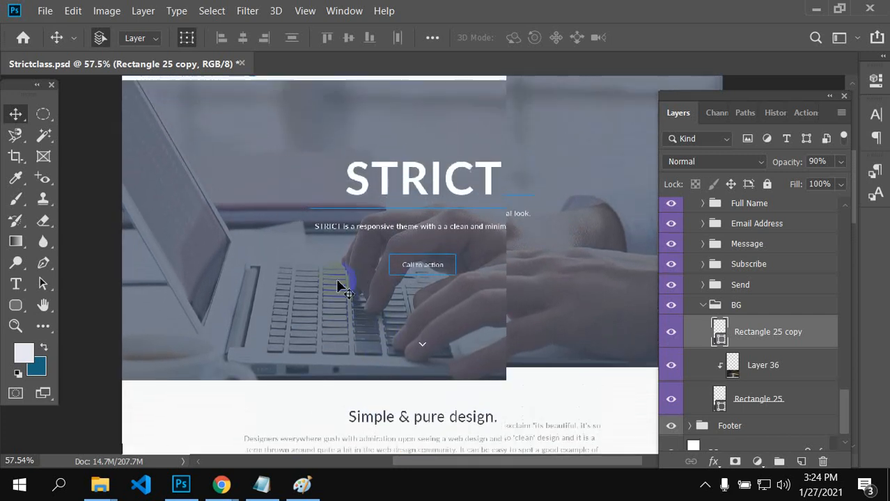
pyautogui.scroll(5, 346, 285)
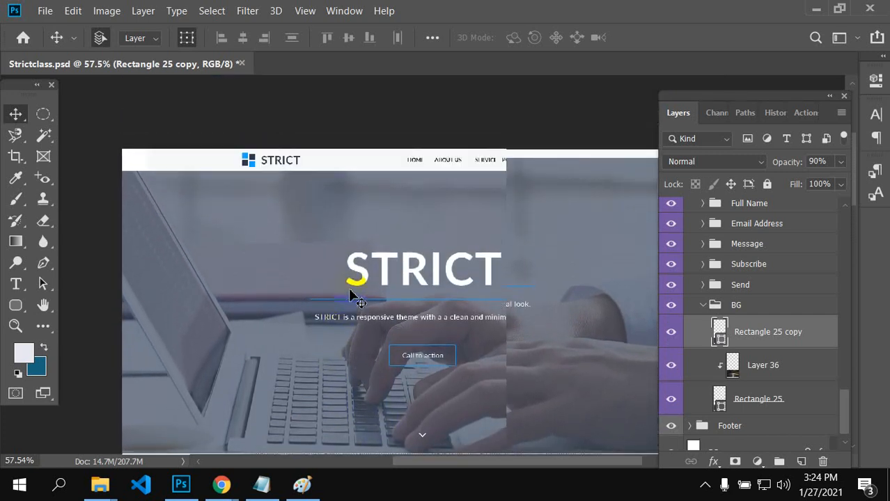
pyautogui.scroll(-4, 349, 295)
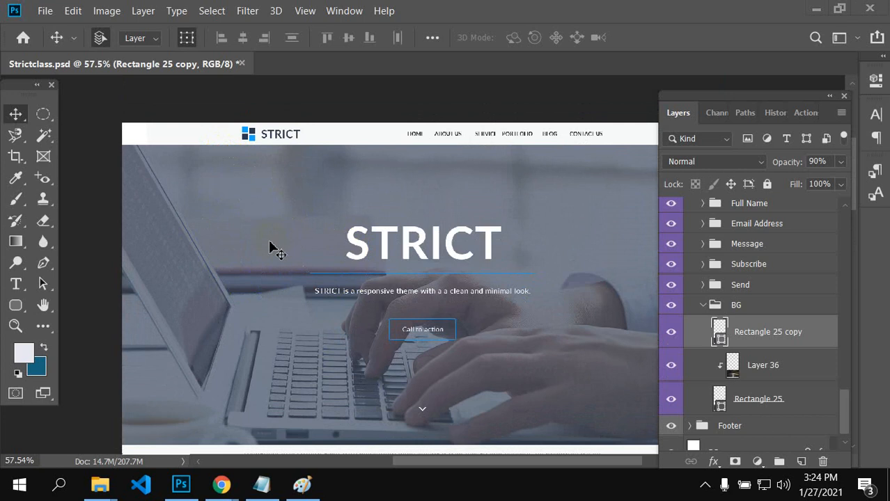
pyautogui.click(364, 227)
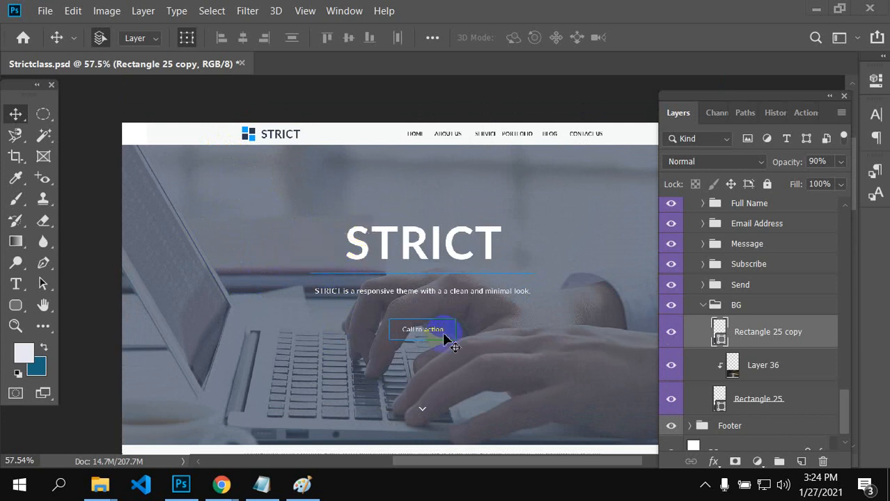
pyautogui.click(428, 237)
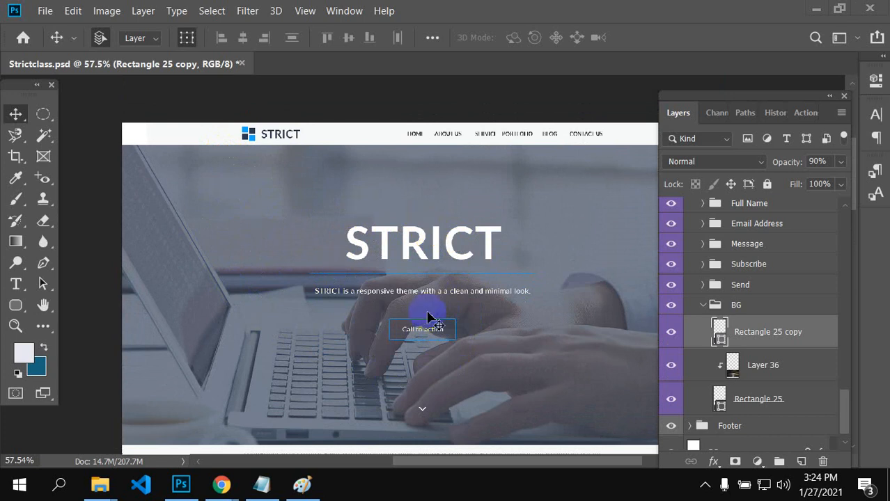
pyautogui.click(672, 365)
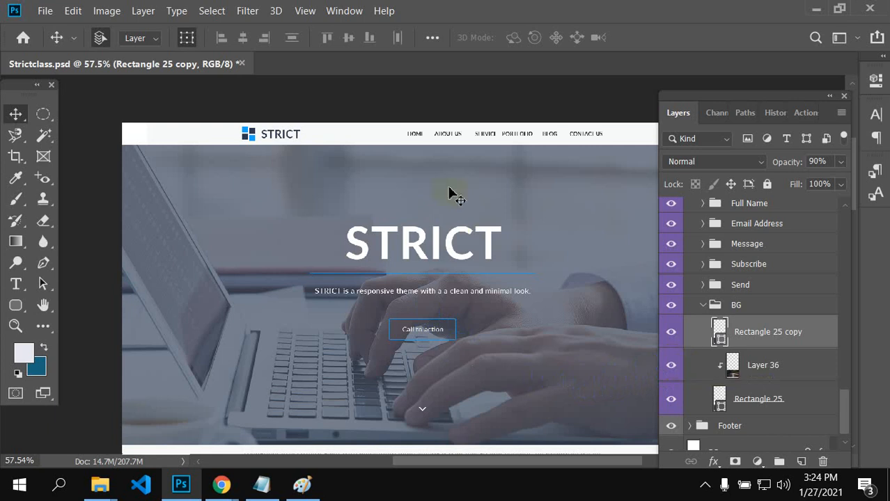
# Step: Select the banner's laptop photo and check the Image layer and the Simple & Pure Design group by hiding and showing each
pyautogui.click(230, 193)
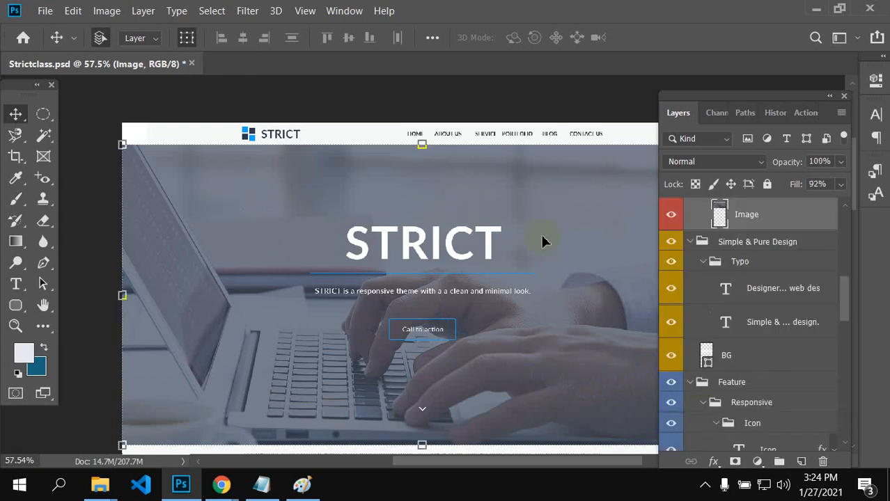
pyautogui.click(671, 215)
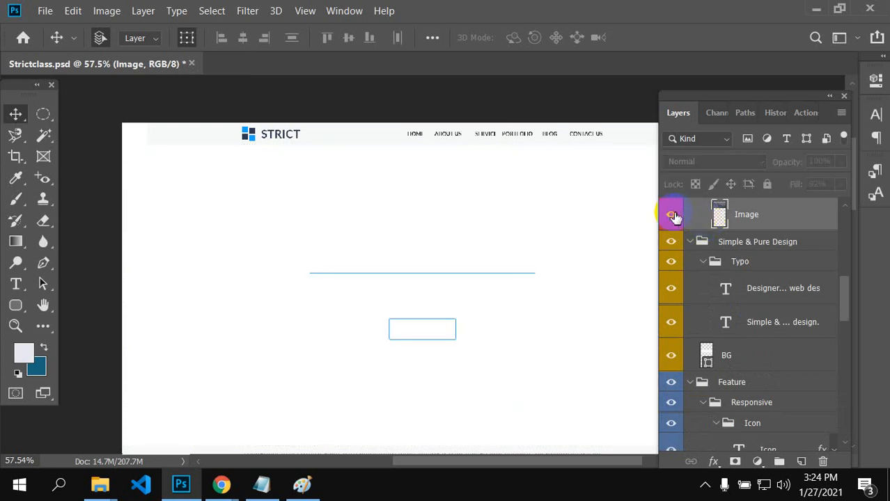
pyautogui.click(673, 216)
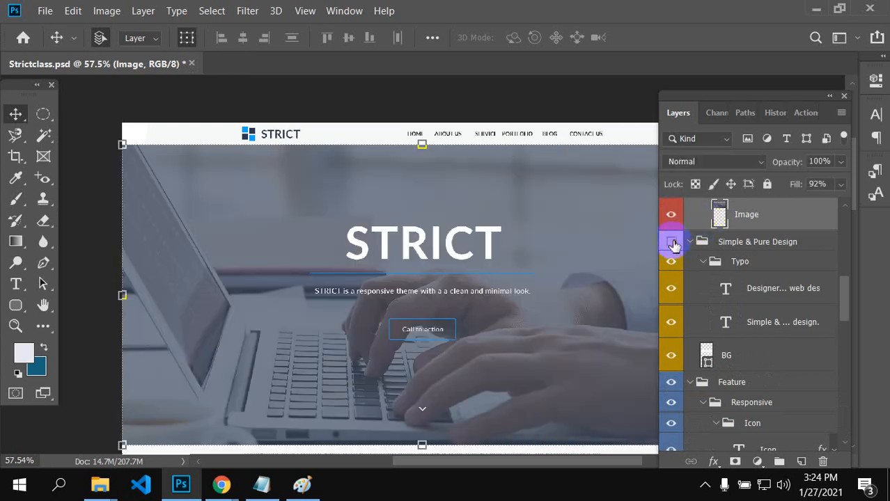
pyautogui.click(673, 243)
# Step: Move the large STRICT banner heading slightly to the right and reselect the laptop photo layer
pyautogui.scroll(-1, 523, 299)
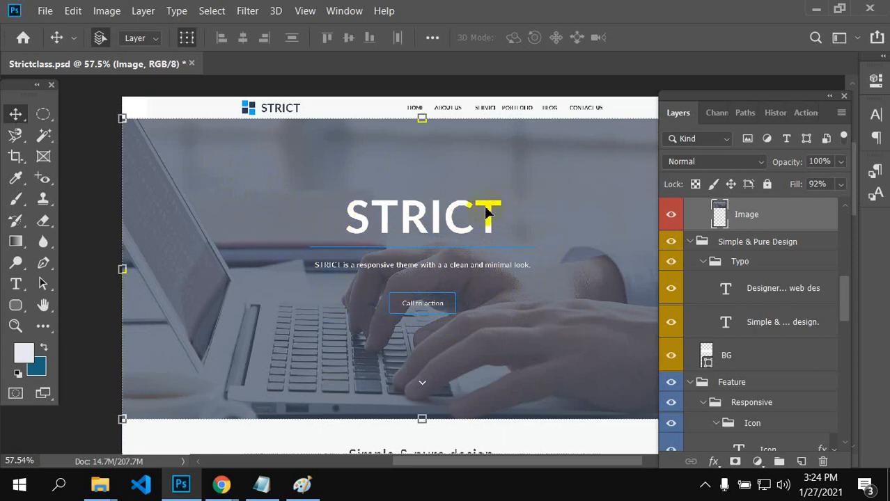
pyautogui.moveTo(354, 208)
pyautogui.mouseDown()
pyautogui.moveTo(471, 203)
pyautogui.moveTo(369, 206)
pyautogui.mouseUp()
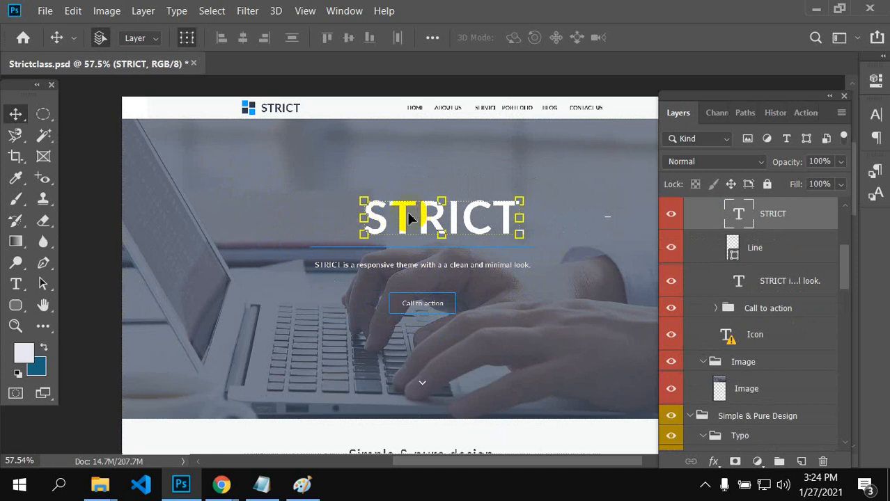
pyautogui.click(341, 197)
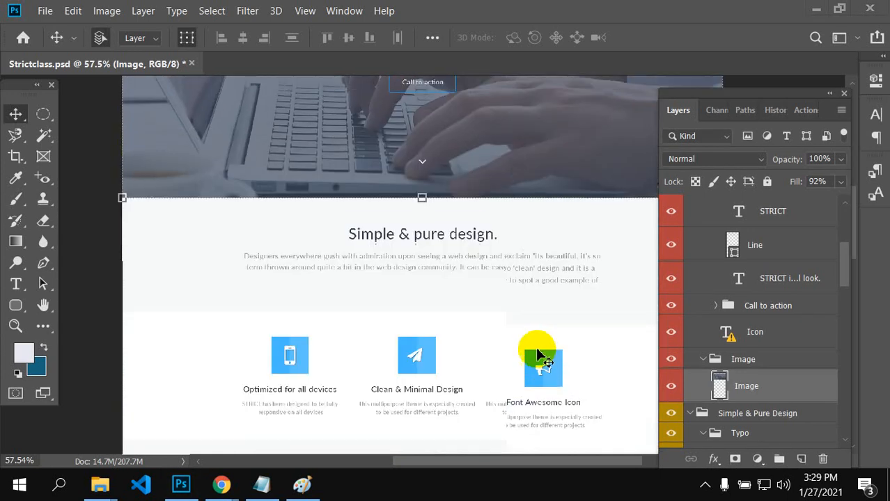
# Step: Revert the document to its Open state in the history, undoing the heading move and the layer visibility changes
pyautogui.scroll(3, 486, 381)
pyautogui.scroll(5, 486, 381)
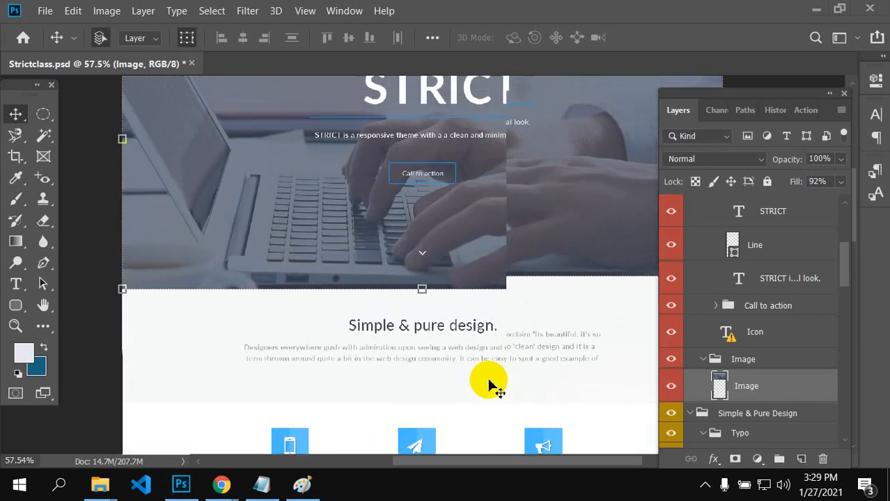
pyautogui.click(774, 111)
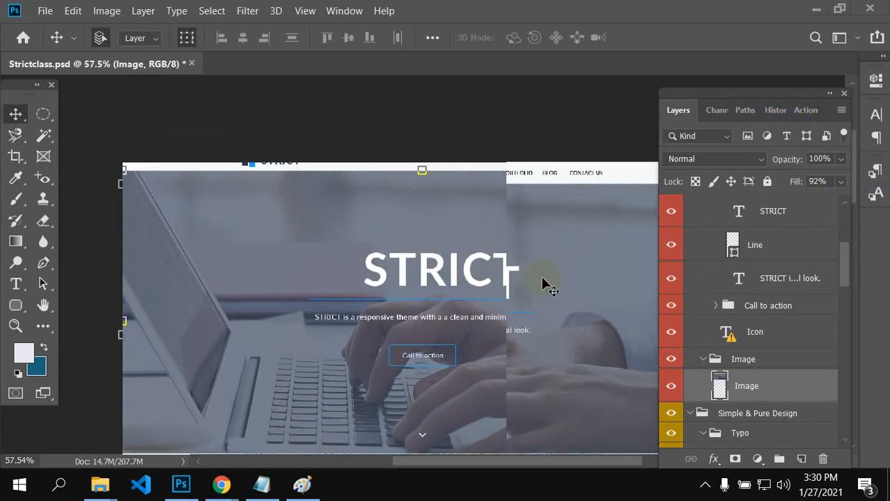
pyautogui.scroll(-5, 545, 286)
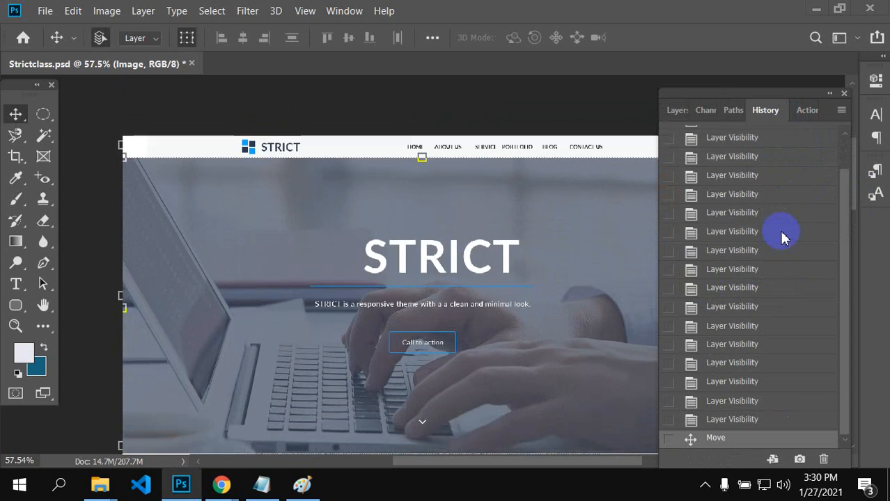
pyautogui.scroll(2, 832, 247)
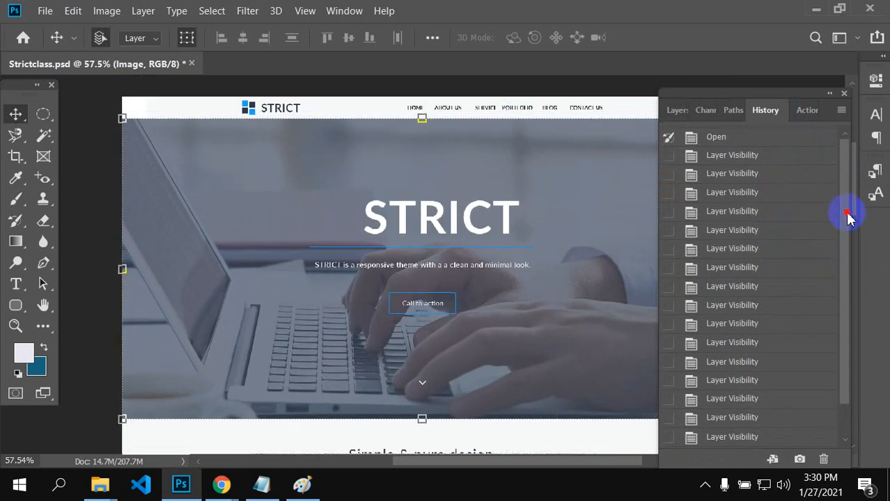
pyautogui.click(717, 137)
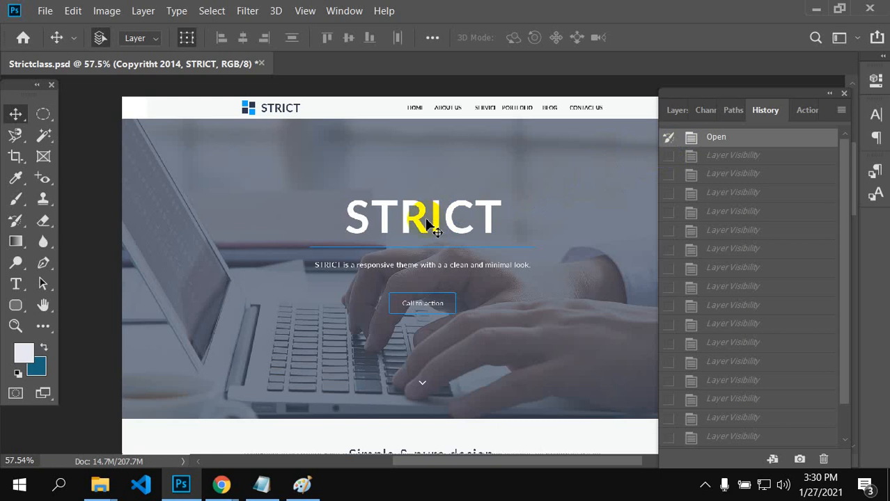
# Step: Enter the Simple & pure design. heading with the Horizontal Type tool to check its font, size and colour
pyautogui.scroll(-5, 413, 218)
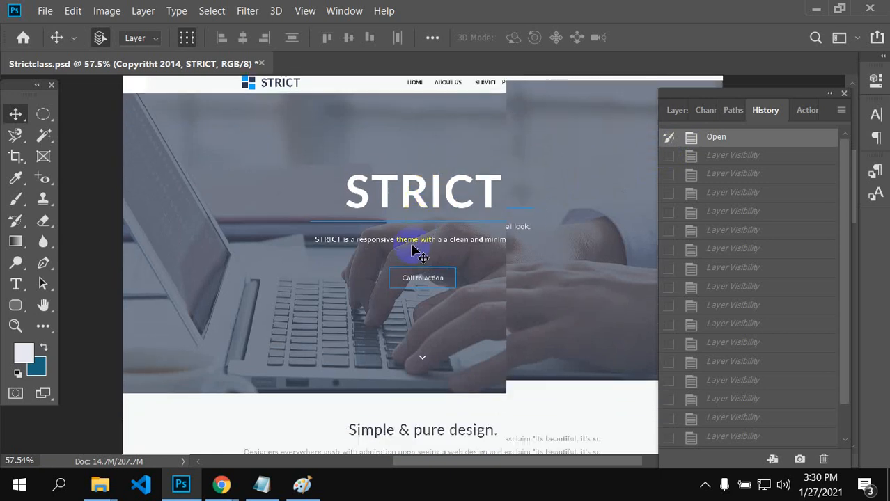
pyautogui.click(371, 268)
pyautogui.scroll(-5, 389, 313)
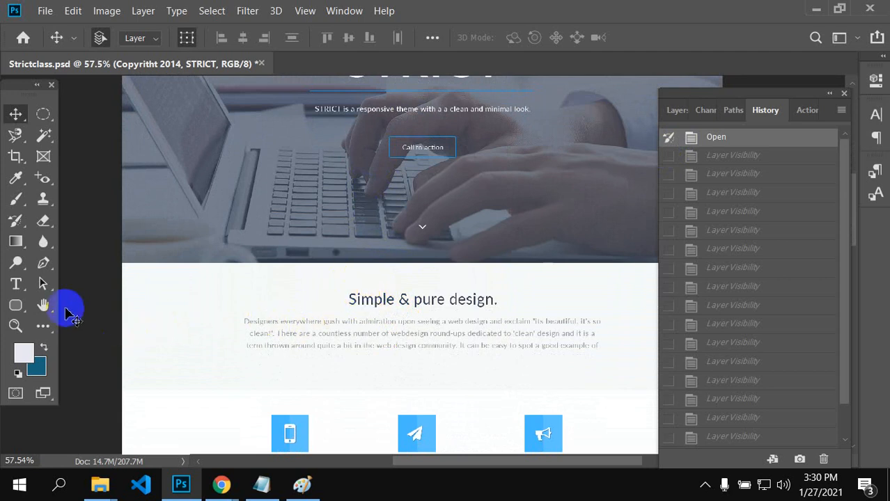
pyautogui.click(17, 285)
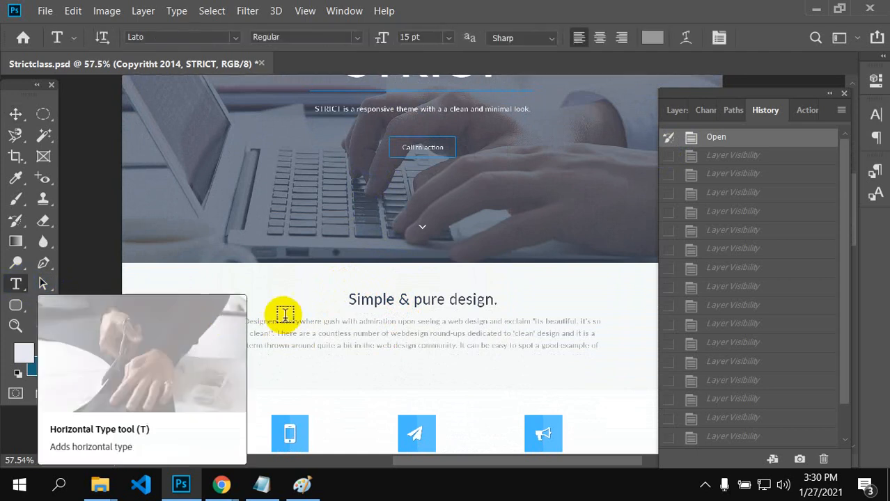
pyautogui.click(362, 302)
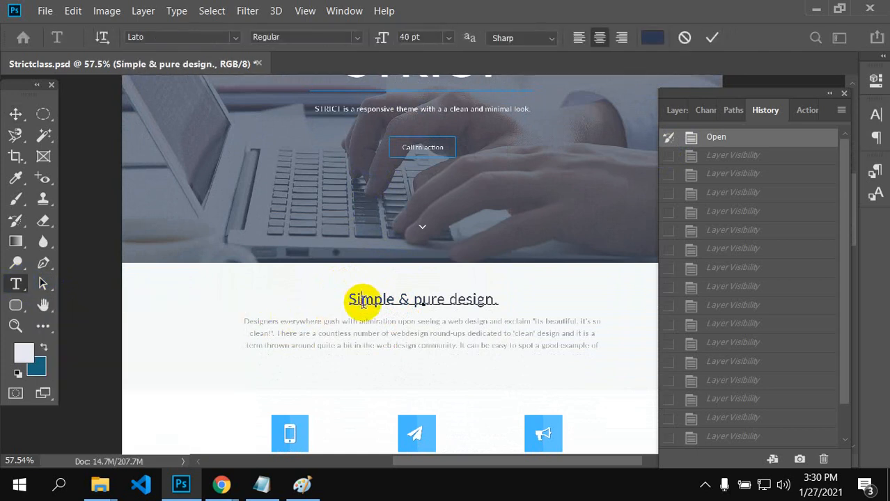
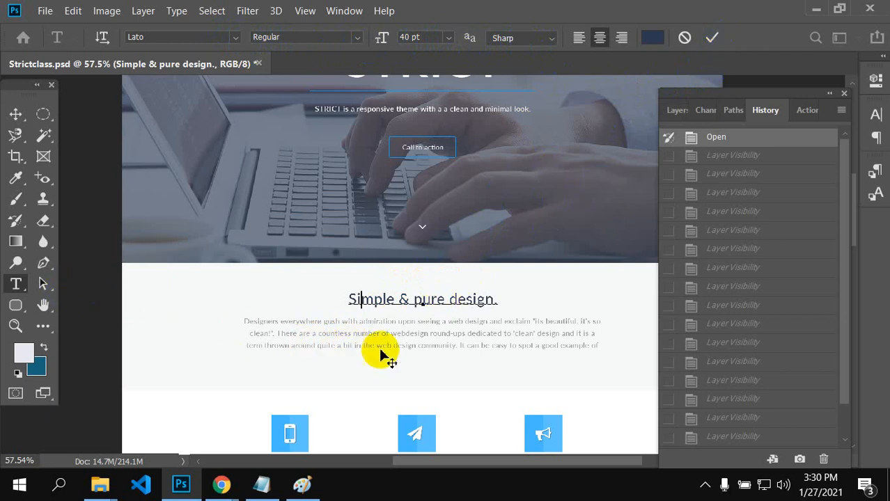
pyautogui.scroll(-3, 433, 334)
pyautogui.scroll(-1, 433, 334)
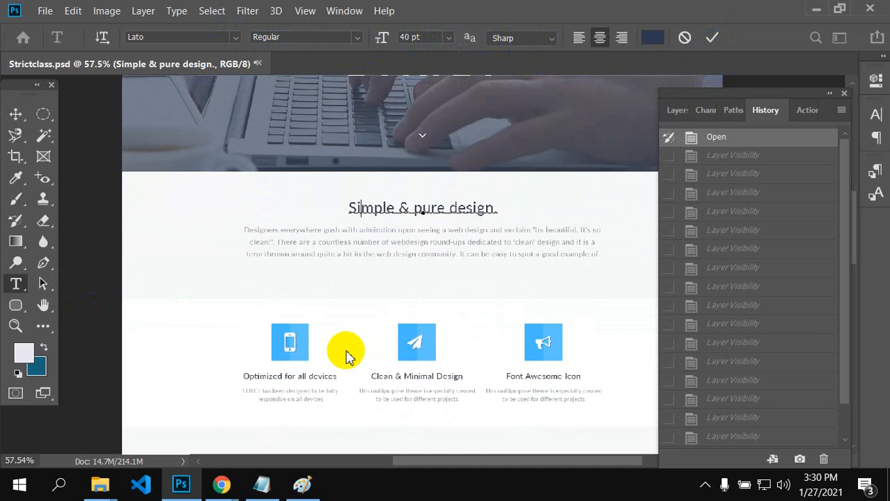
# Step: Leave the Simple & pure design. heading and enter the Clean & Minimal Design heading to check its font, size and colour
pyautogui.press('Escape')
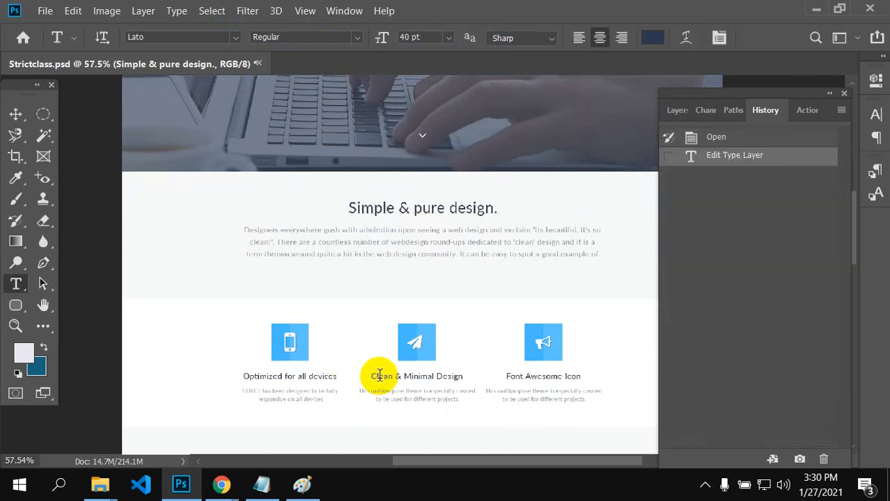
pyautogui.click(379, 376)
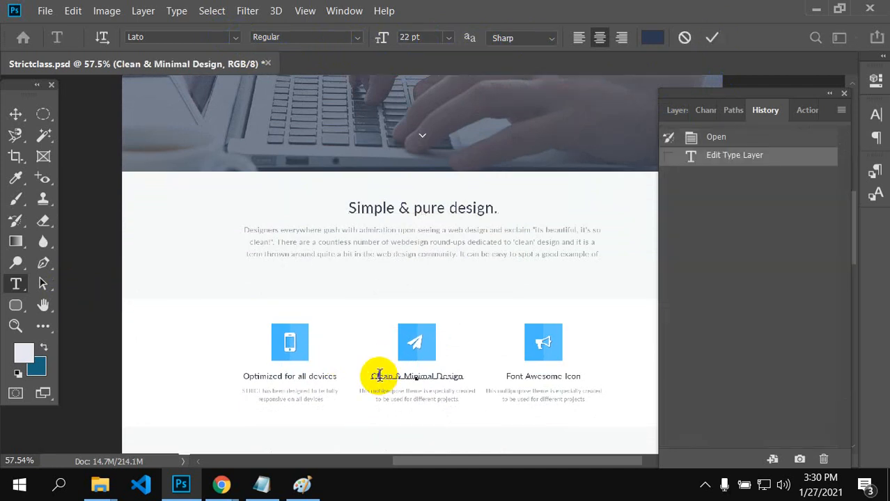
# Step: Look over the rest of the page design, from the showcase images to the Stay with us form and the footer
pyautogui.scroll(-3, 379, 376)
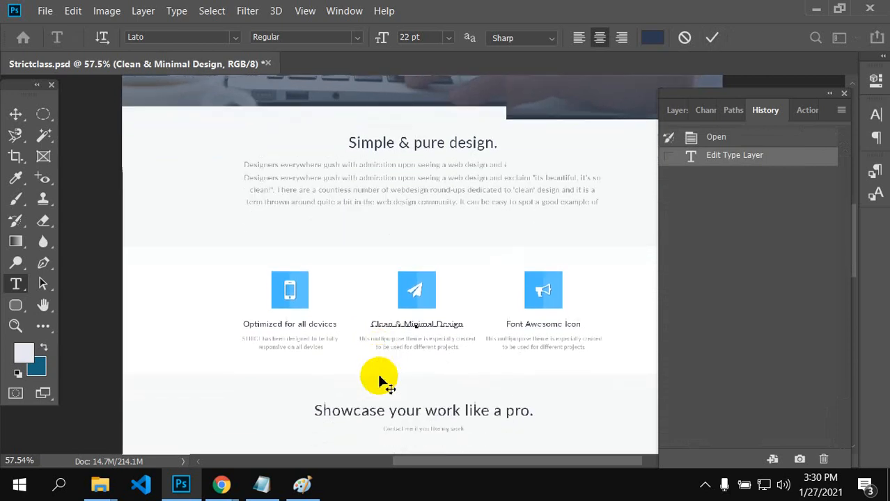
pyautogui.scroll(-4, 397, 400)
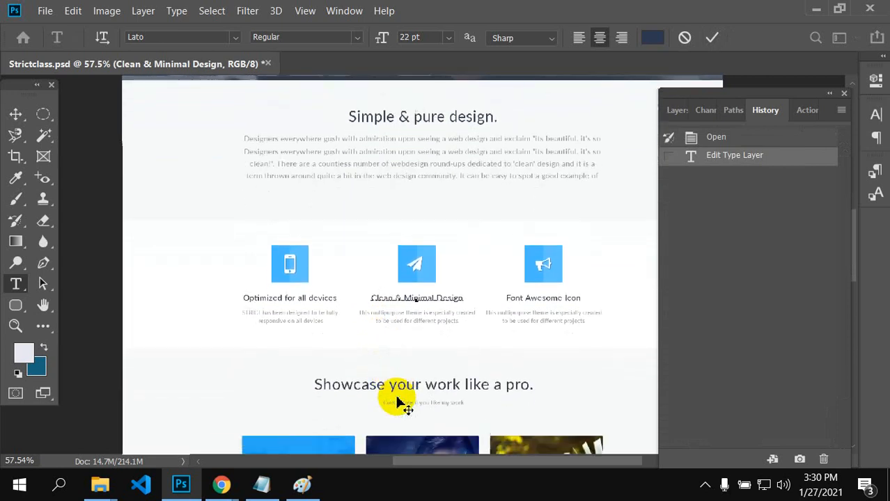
pyautogui.scroll(-4, 394, 376)
pyautogui.scroll(-5, 388, 317)
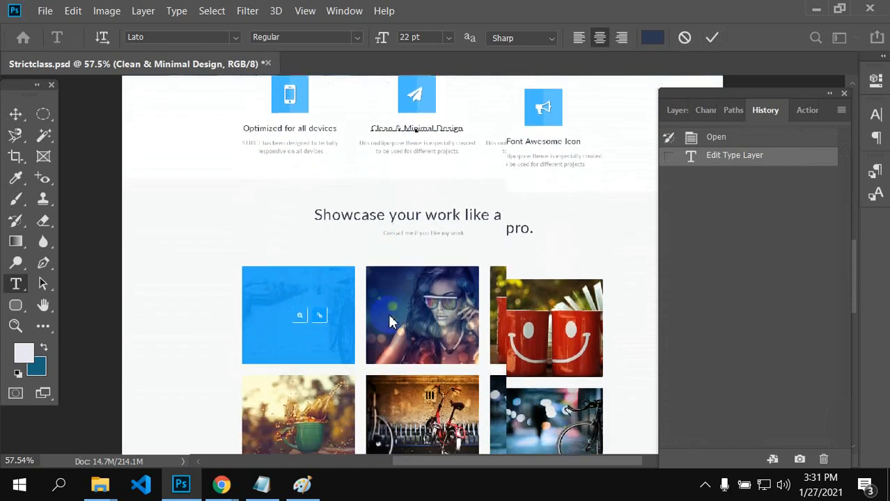
pyautogui.scroll(-5, 389, 320)
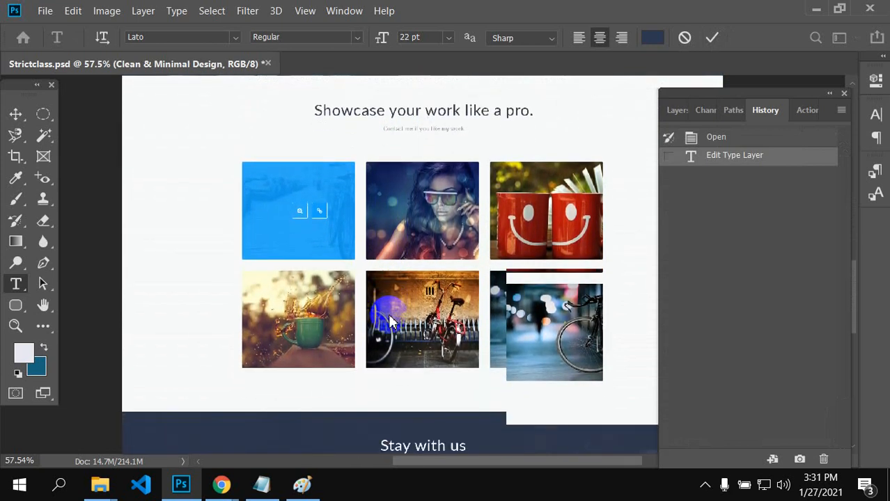
pyautogui.scroll(-5, 428, 335)
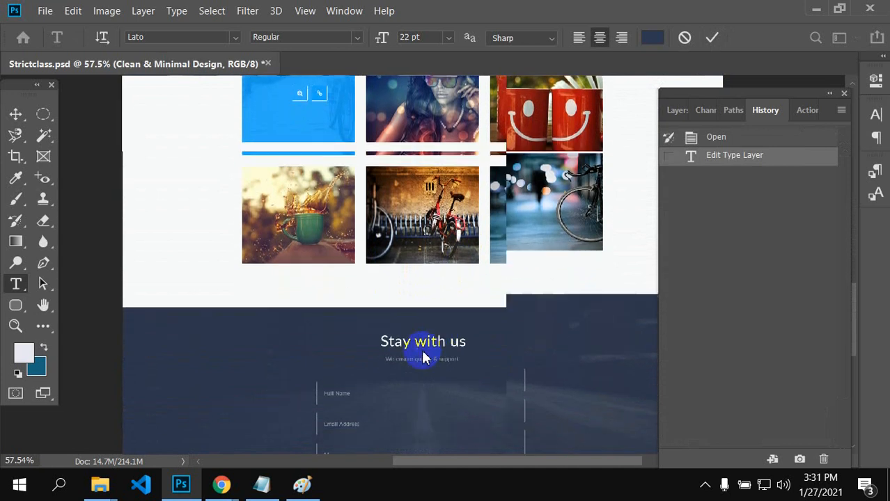
pyautogui.scroll(-5, 425, 351)
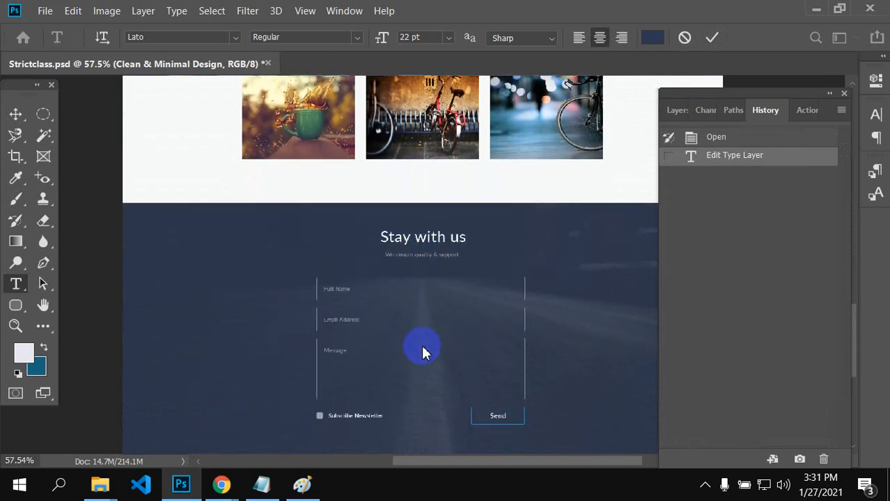
pyautogui.scroll(-7, 416, 257)
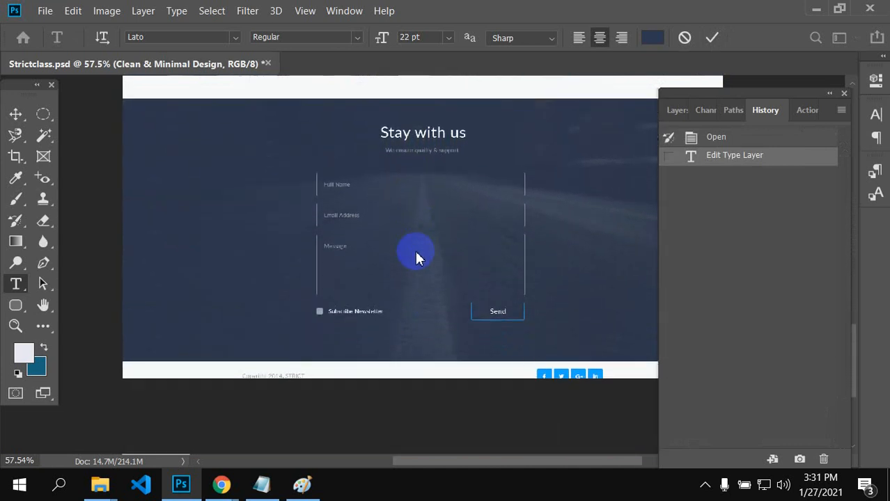
pyautogui.scroll(6, 417, 257)
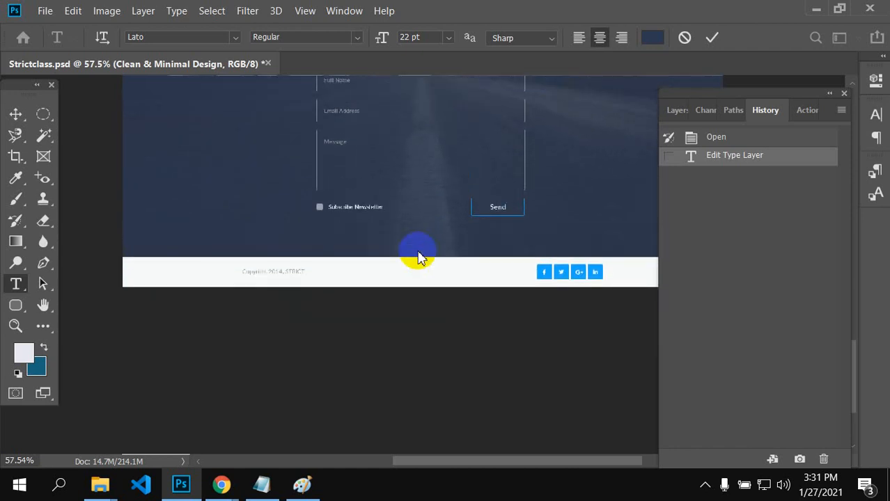
pyautogui.scroll(5, 413, 212)
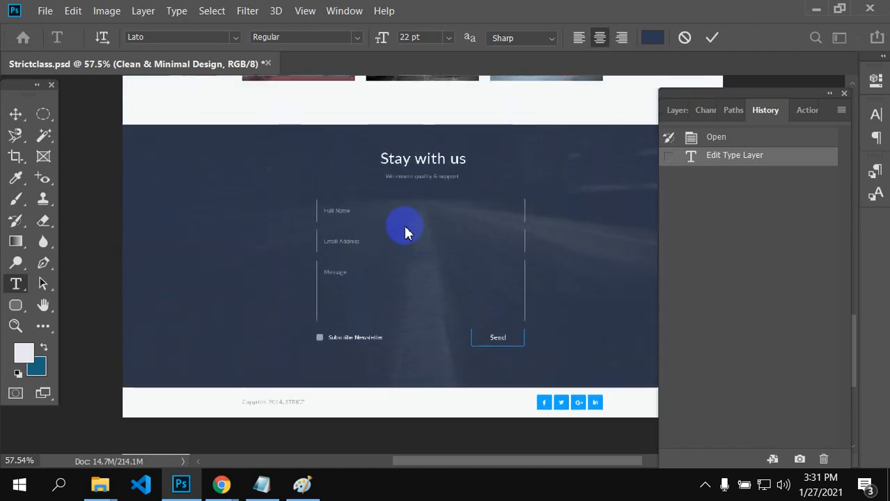
pyautogui.scroll(6, 420, 165)
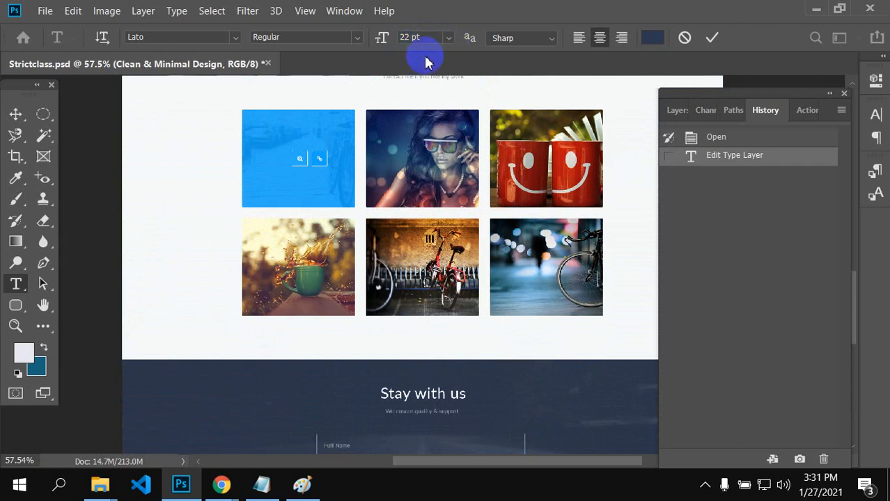
# Step: Switch to Chrome and search Google for "22pt =px" in a new tab
pyautogui.moveTo(232, 491)
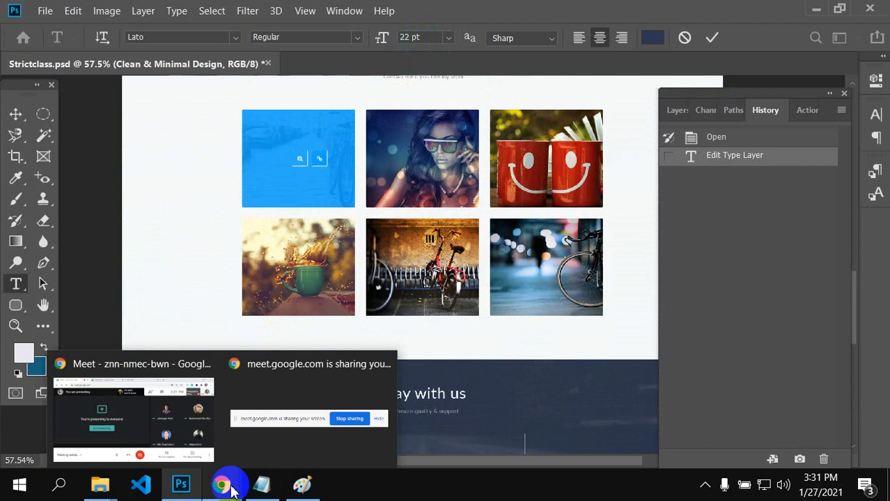
pyautogui.click(163, 363)
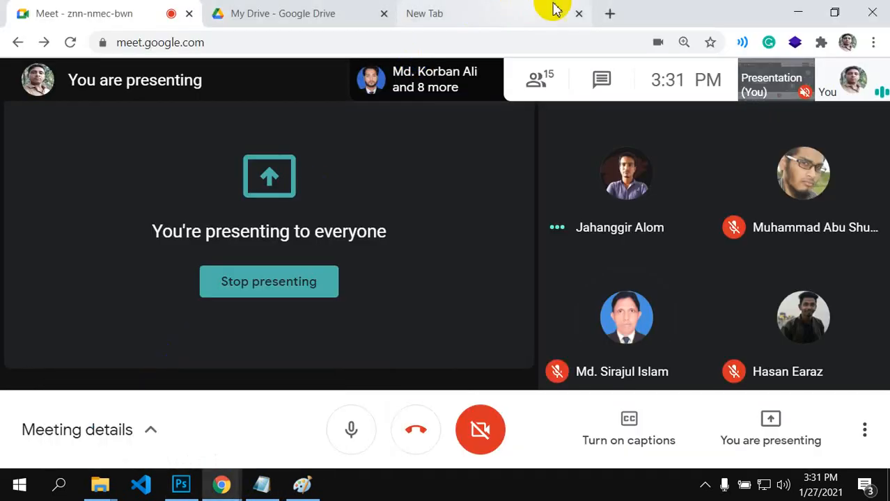
pyautogui.click(610, 14)
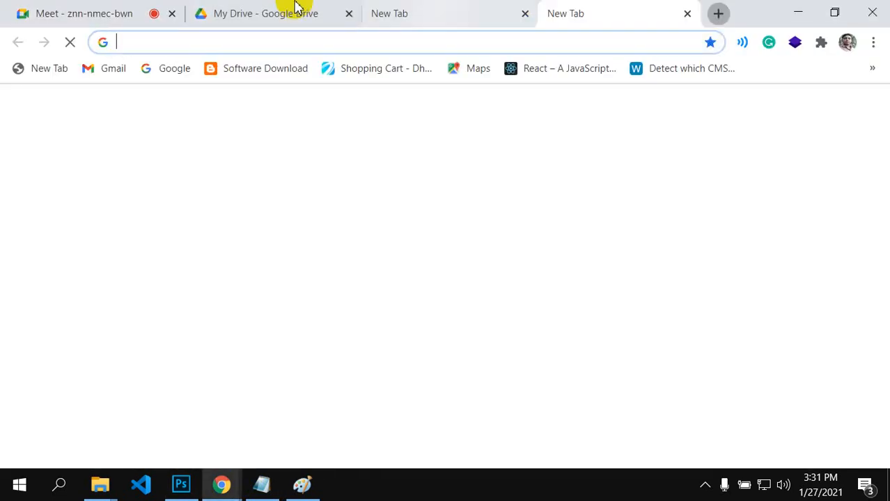
pyautogui.click(218, 38)
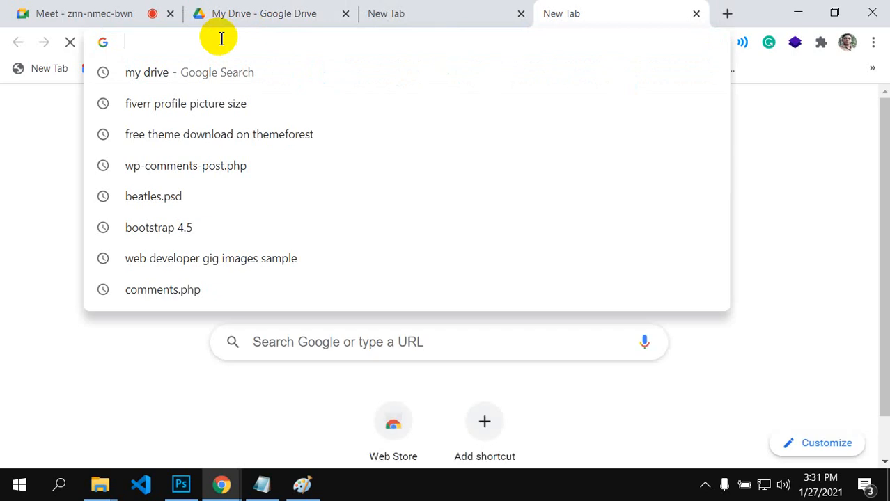
pyautogui.write('2')
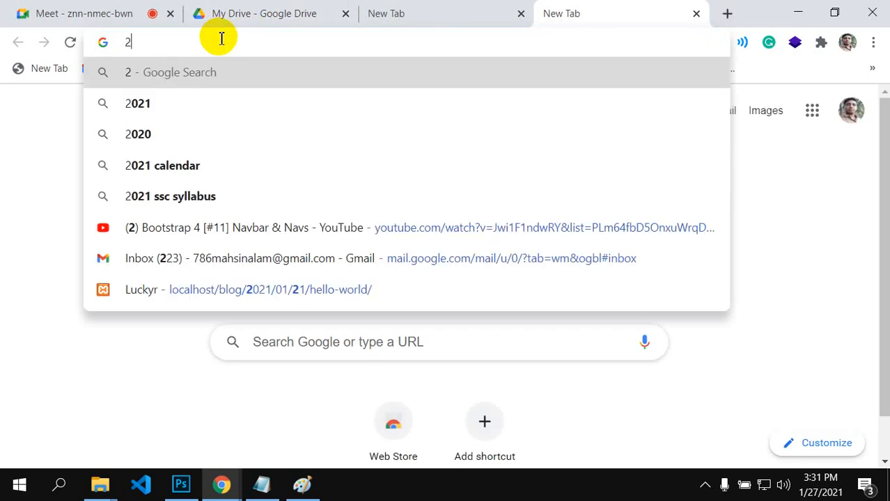
pyautogui.write('2pt')
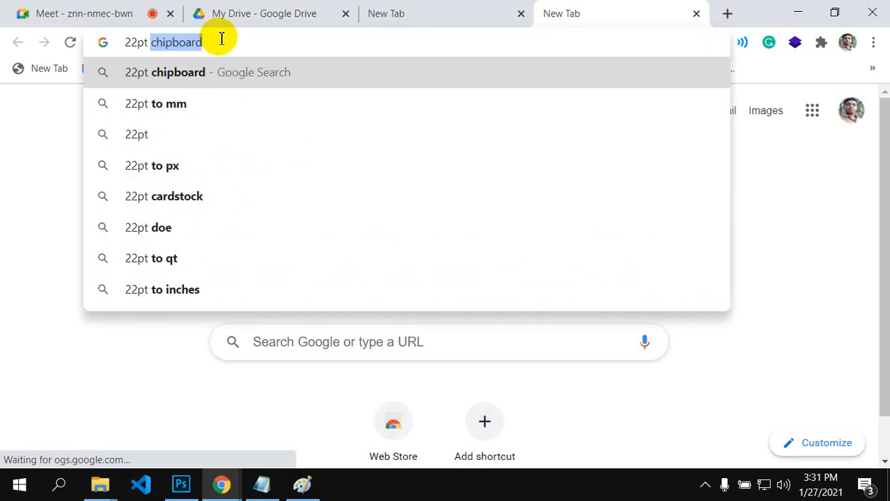
pyautogui.write(' =p')
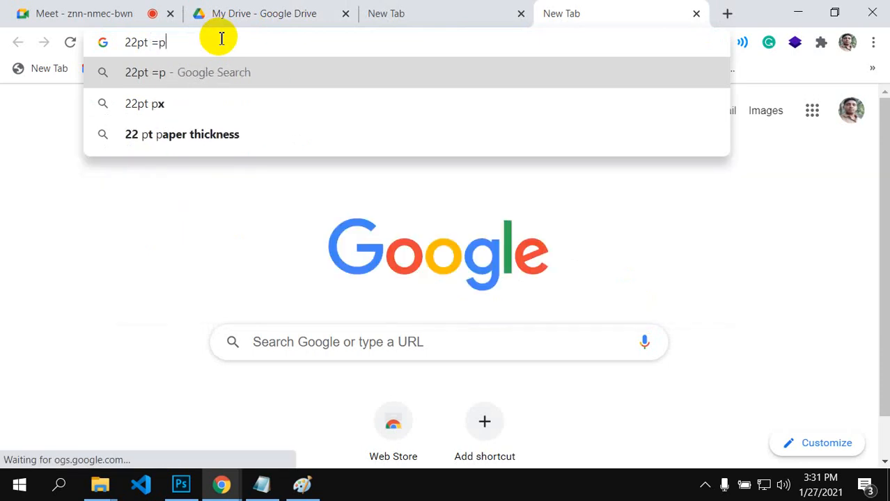
pyautogui.write('x')
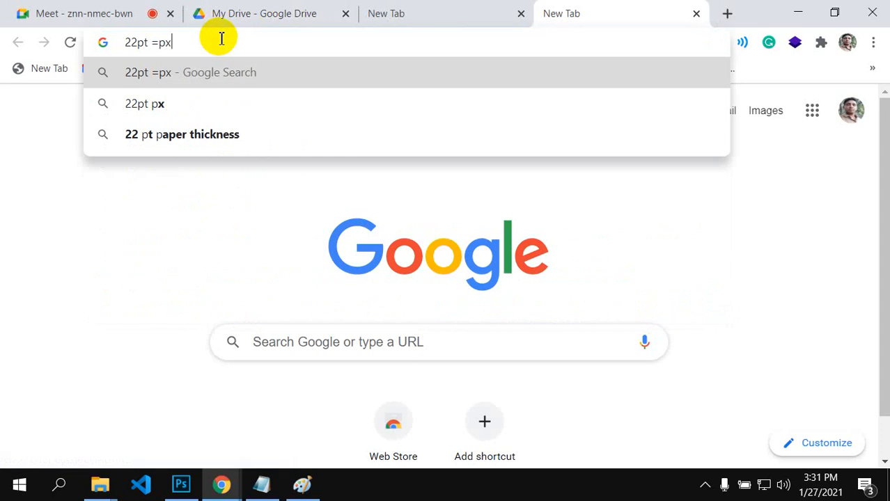
pyautogui.press('Return')
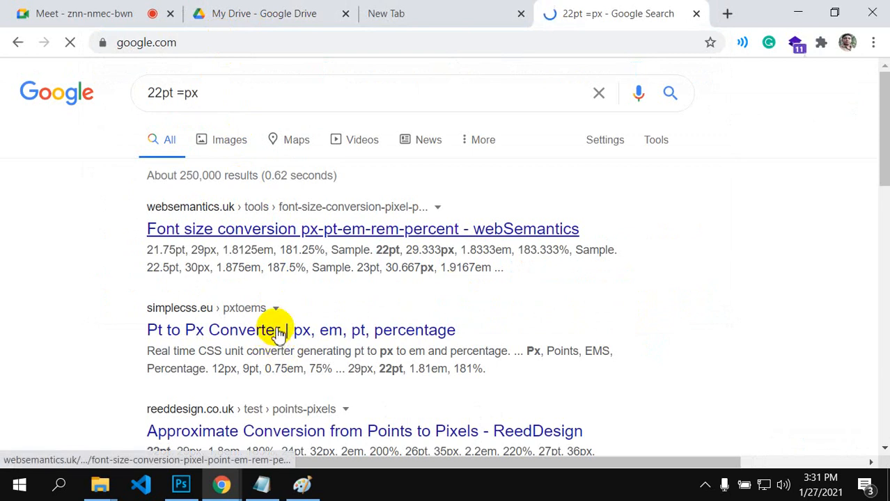
# Step: Open the simplecss.eu Pt to Px Converter result, find the 22pt row in its font size chart and highlight the pixel and point values
pyautogui.click(279, 334)
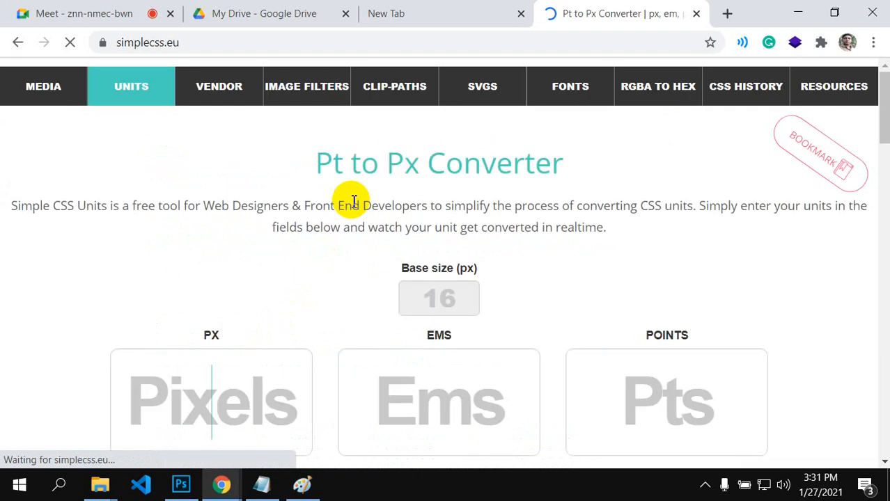
pyautogui.scroll(-1, 351, 308)
pyautogui.scroll(-1, 351, 308)
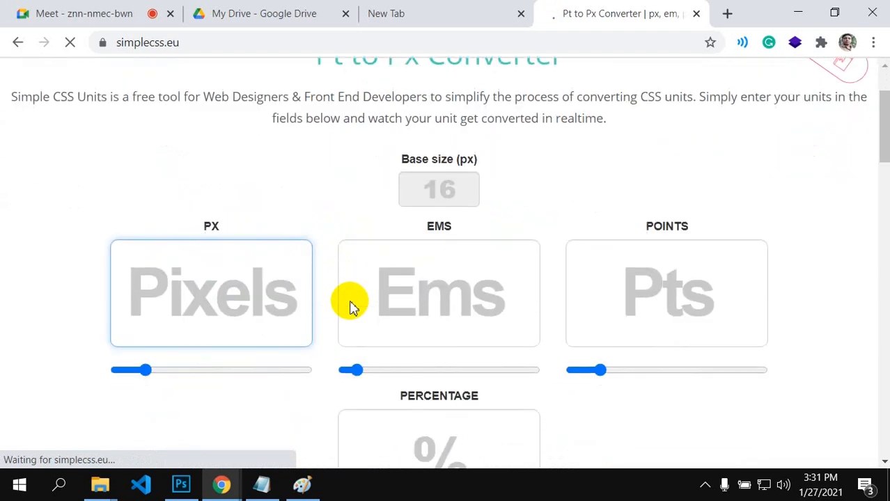
pyautogui.scroll(-2, 352, 307)
pyautogui.scroll(-5, 352, 306)
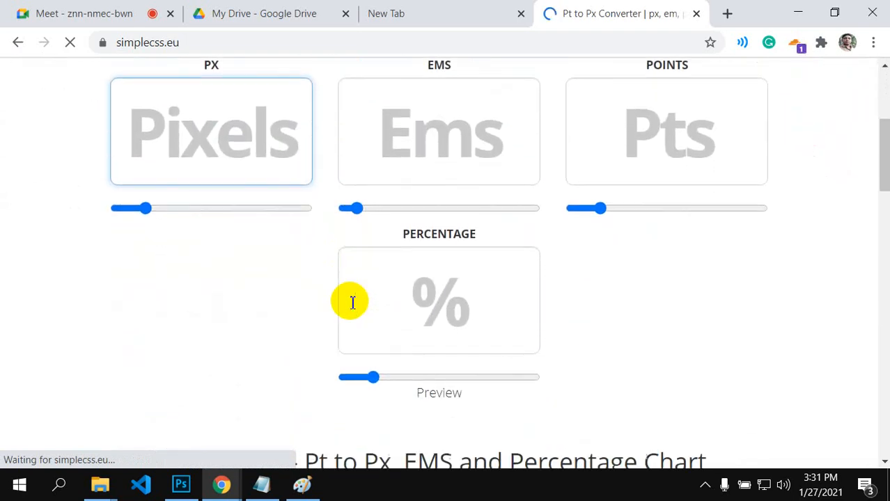
pyautogui.scroll(-3, 207, 354)
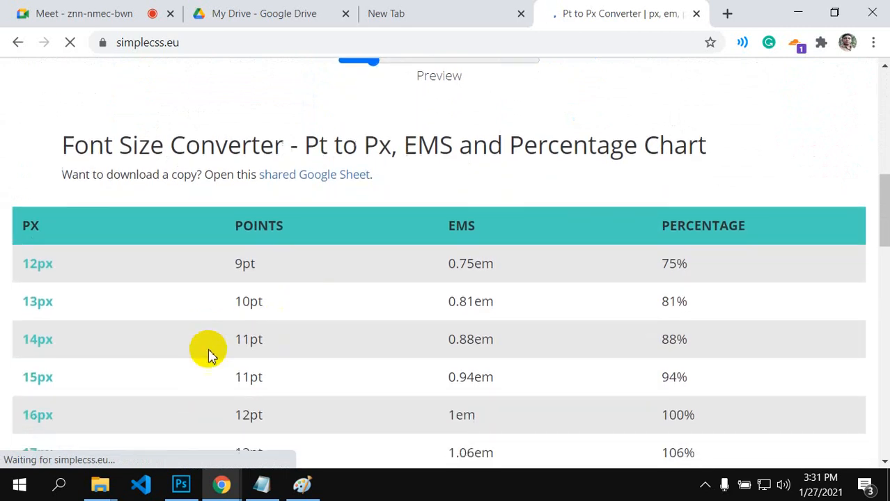
pyautogui.scroll(-1, 151, 292)
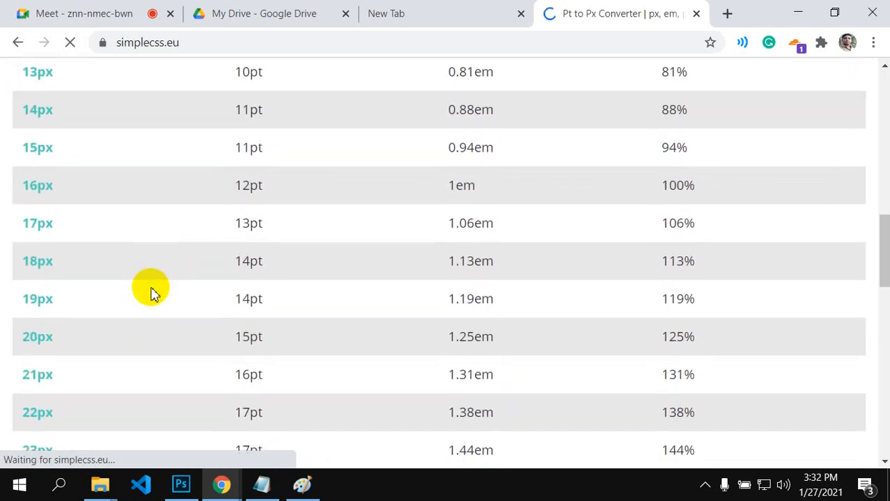
pyautogui.scroll(-2, 177, 355)
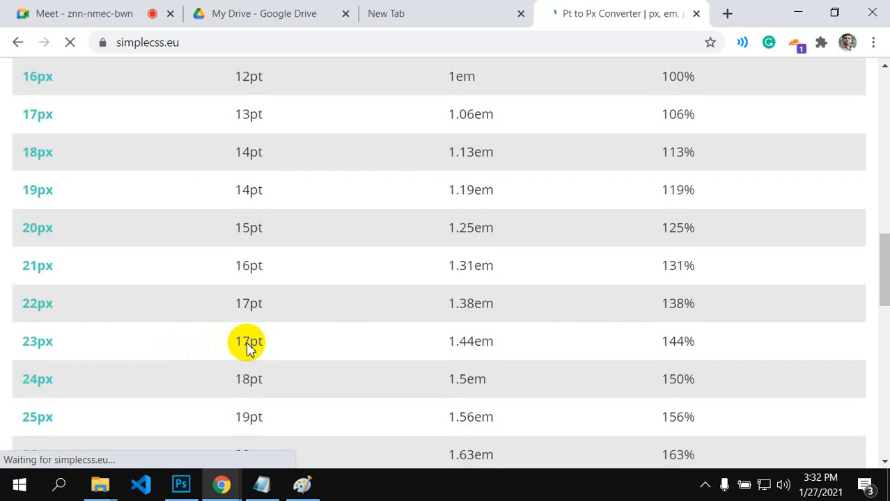
pyautogui.scroll(-1, 232, 349)
pyautogui.scroll(-2, 237, 355)
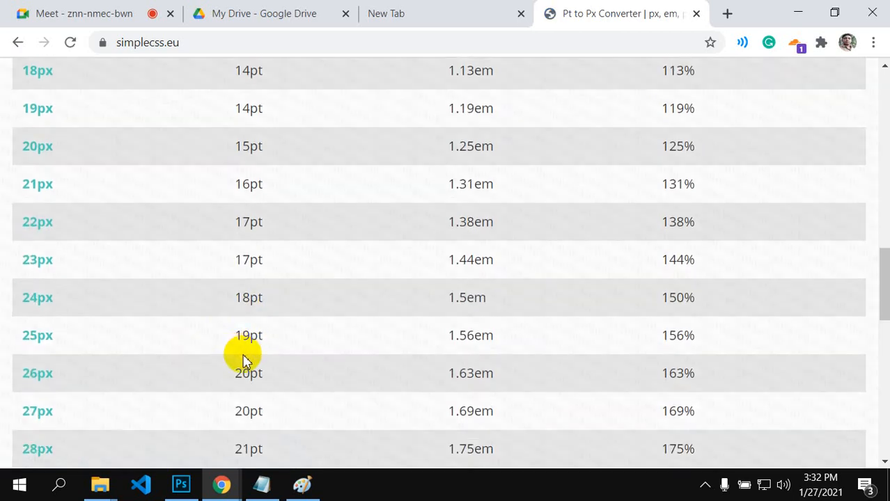
pyautogui.scroll(-1, 245, 379)
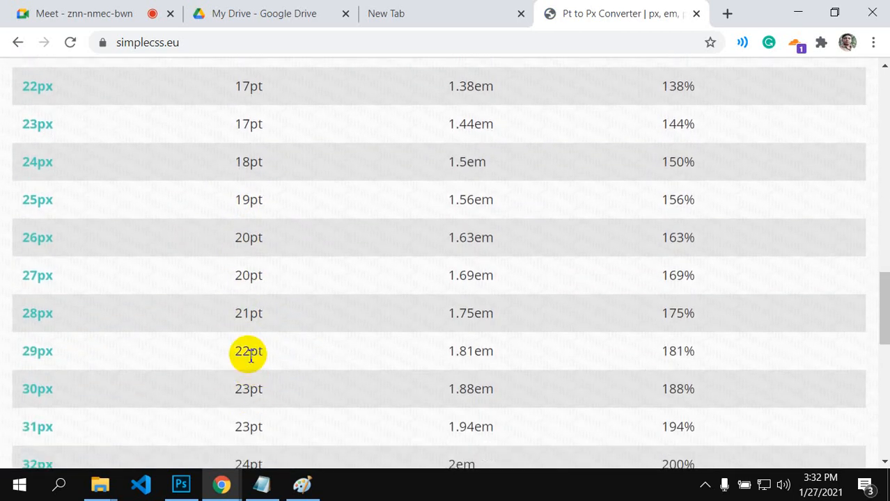
pyautogui.doubleClick(25, 357)
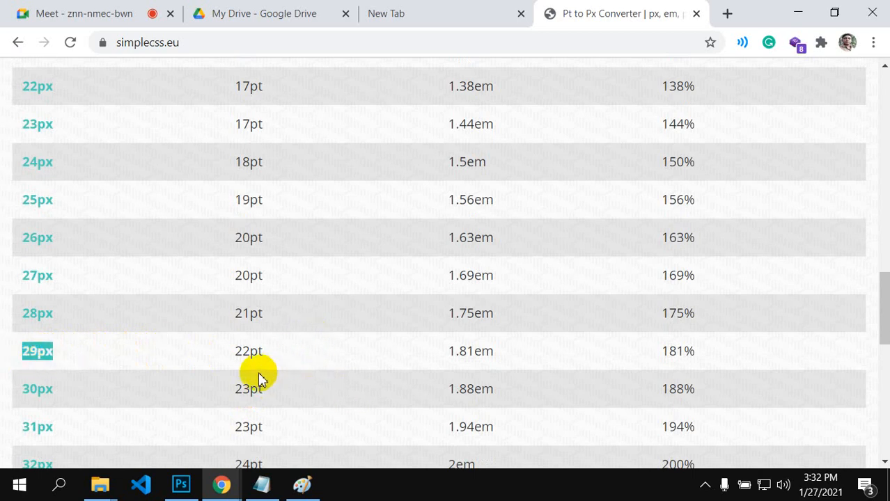
pyautogui.moveTo(272, 359); pyautogui.dragTo(54, 357)
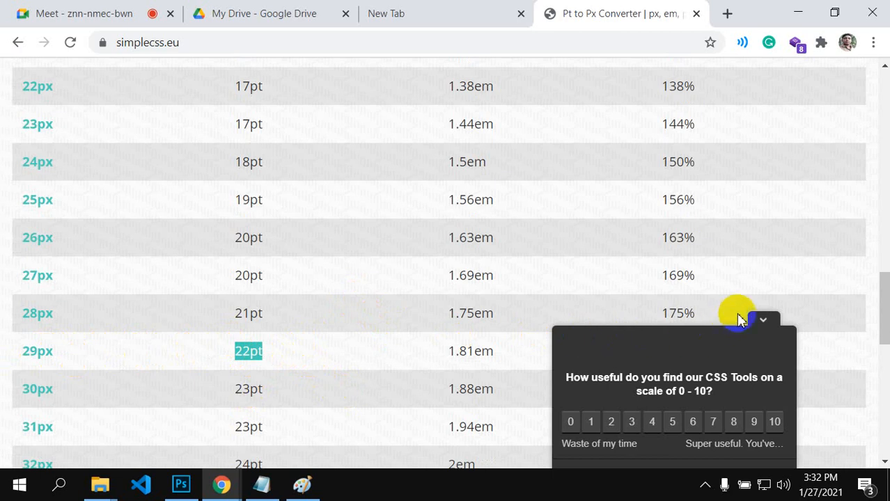
# Step: Bring the Meet tab to the front, switch back to Photoshop and return to the Clean & Minimal Design heading
pyautogui.click(96, 12)
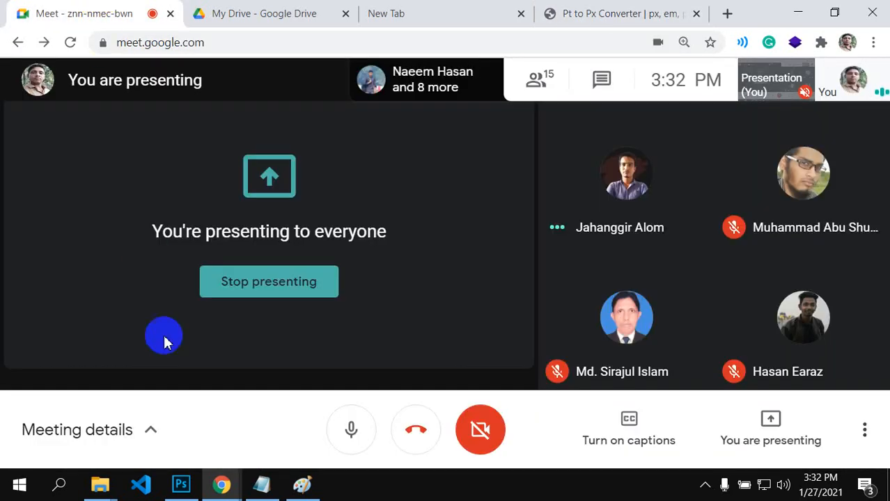
pyautogui.click(182, 485)
pyautogui.scroll(2, 483, 202)
pyautogui.scroll(4, 417, 208)
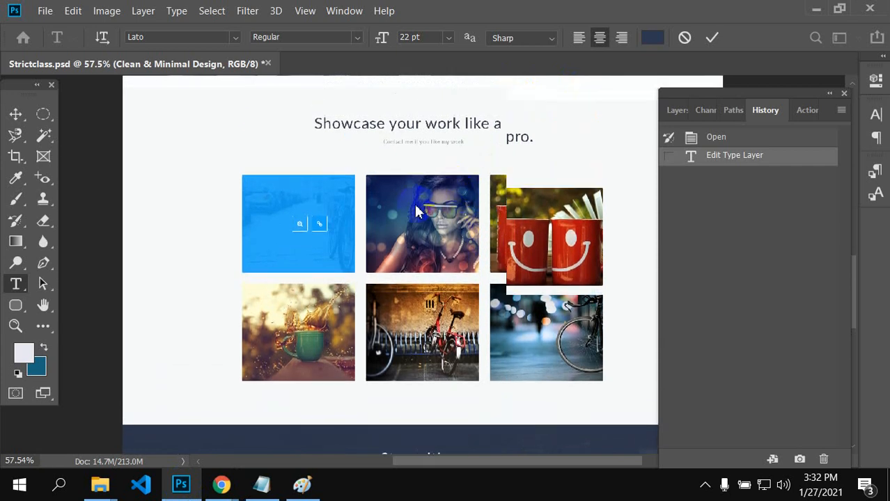
pyautogui.scroll(2, 400, 235)
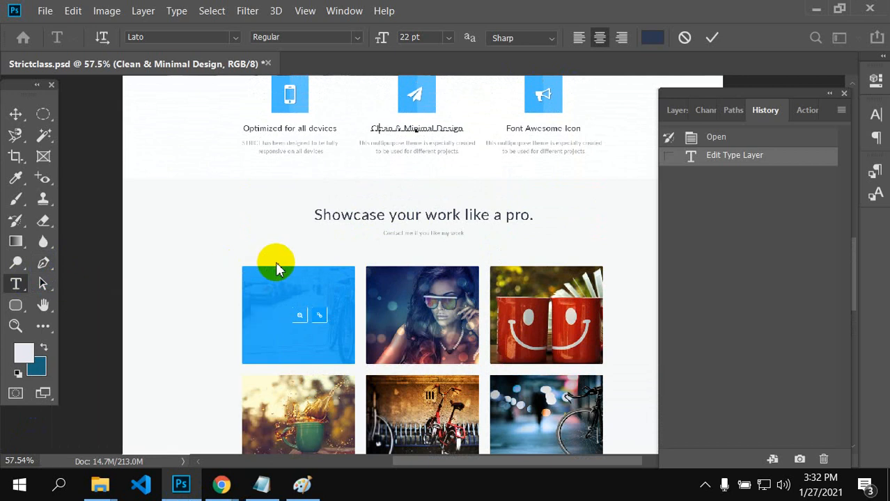
pyautogui.scroll(3, 282, 265)
pyautogui.scroll(2, 287, 277)
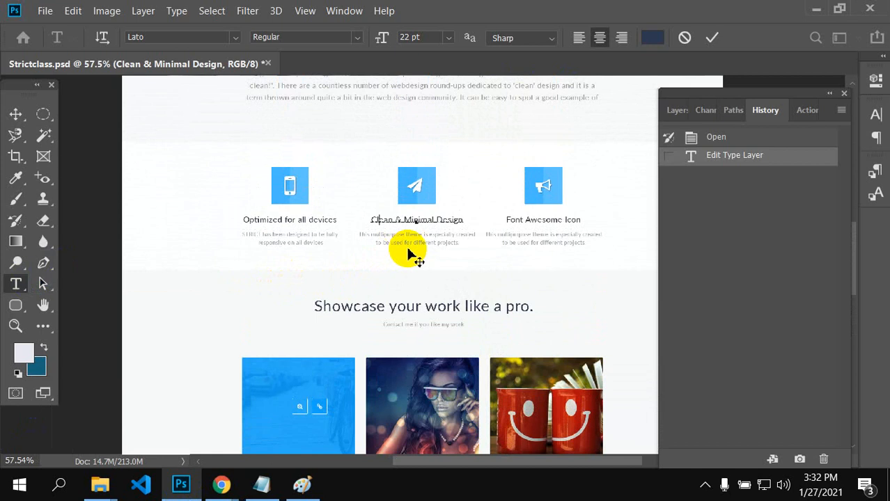
# Step: Commit the Clean & Minimal Design heading and put the Simple & pure design. heading into text editing to check its font and size
pyautogui.scroll(3, 411, 254)
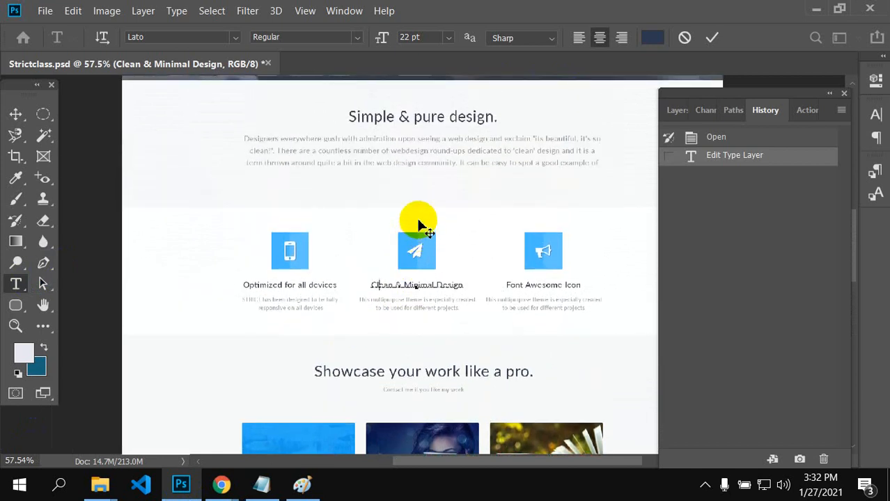
pyautogui.scroll(3, 376, 215)
pyautogui.scroll(3, 376, 216)
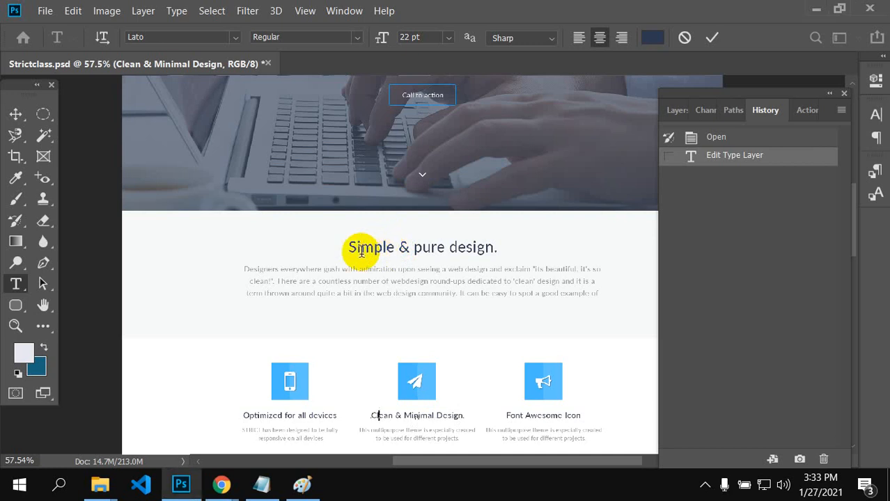
pyautogui.hotkey('ctrl', 'Return')
pyautogui.click(359, 248)
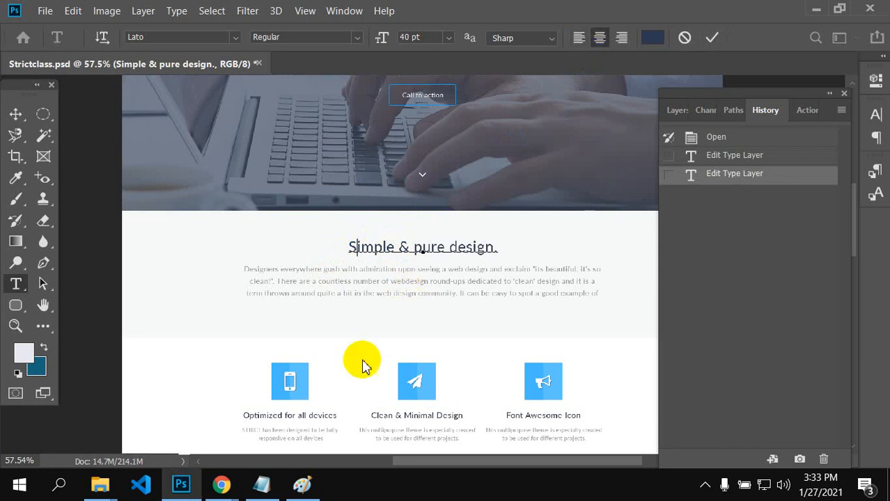
# Step: Look over the page from the three feature icons through the showcase images to the Stay with us form and footer
pyautogui.scroll(-2, 362, 363)
pyautogui.scroll(-5, 362, 363)
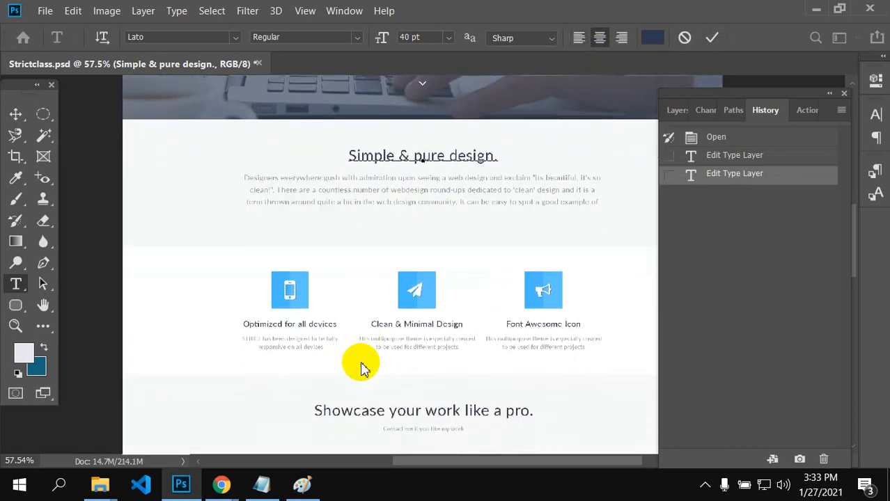
pyautogui.scroll(-5, 362, 369)
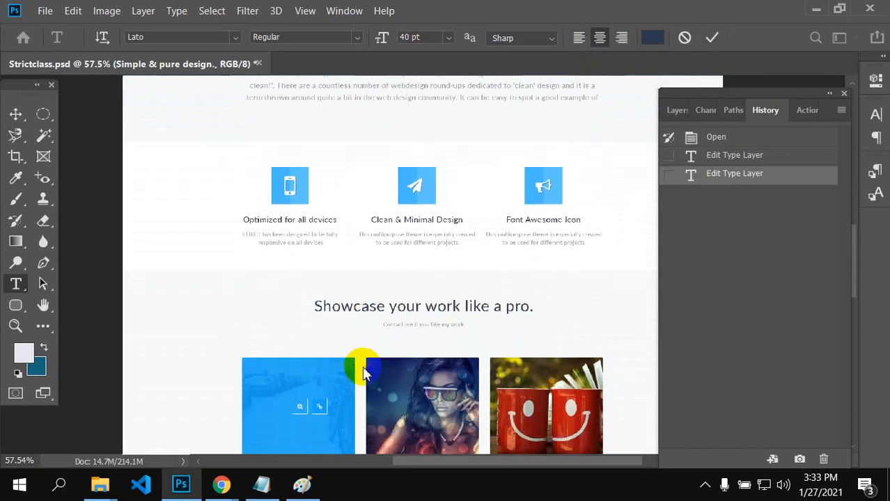
pyautogui.scroll(-4, 362, 382)
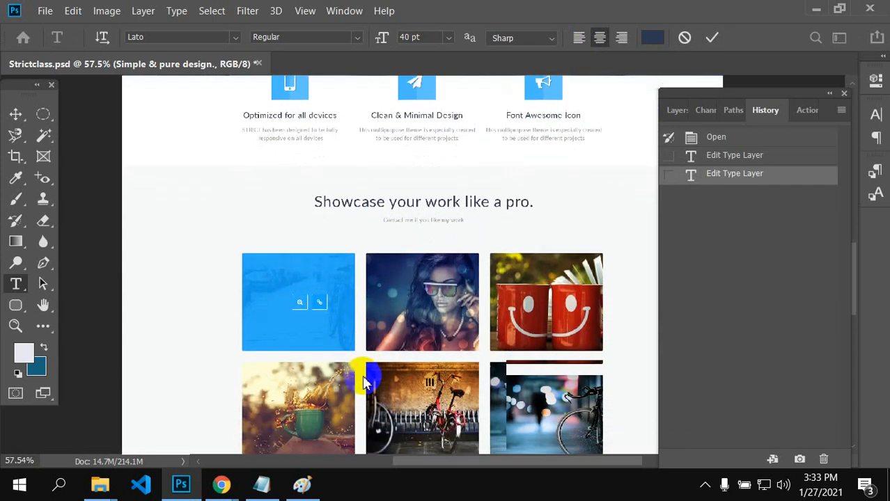
pyautogui.scroll(-5, 366, 382)
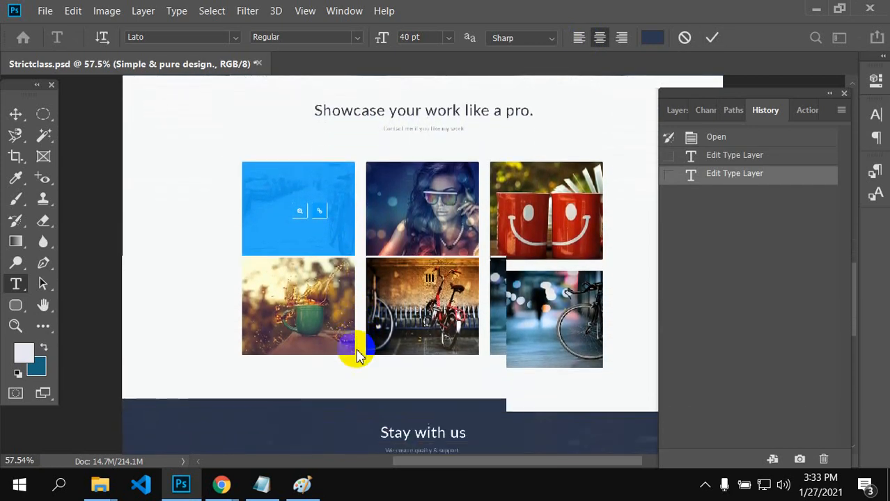
pyautogui.scroll(-4, 357, 353)
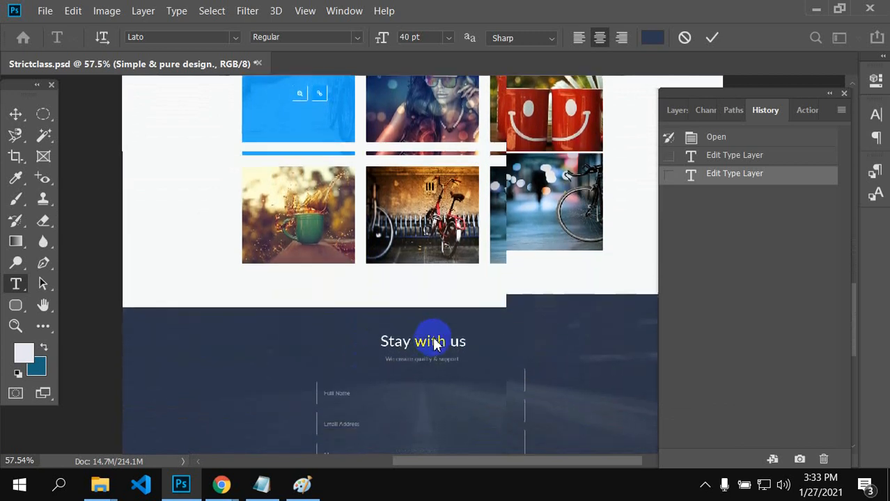
pyautogui.scroll(-4, 452, 212)
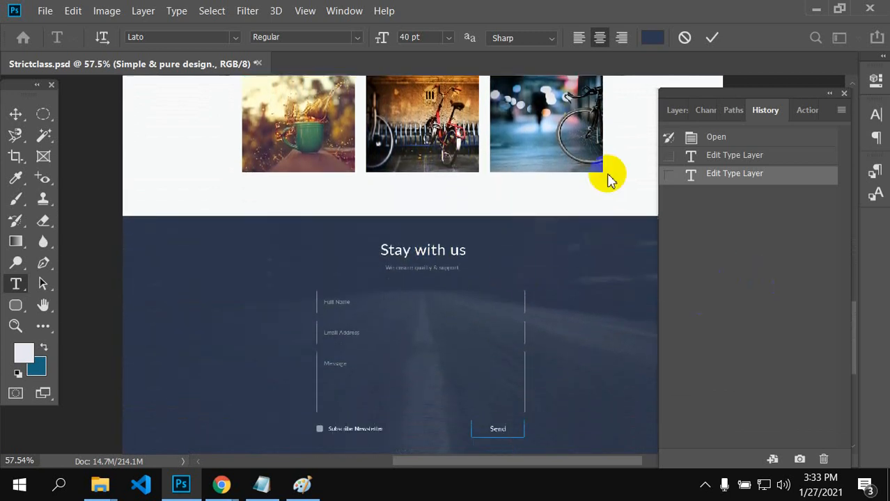
pyautogui.scroll(-5, 533, 214)
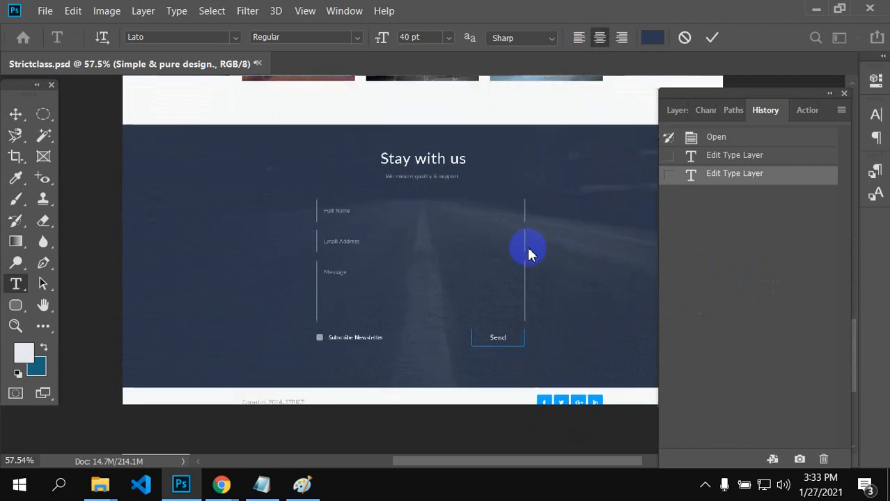
pyautogui.scroll(-1, 545, 366)
pyautogui.scroll(4, 548, 327)
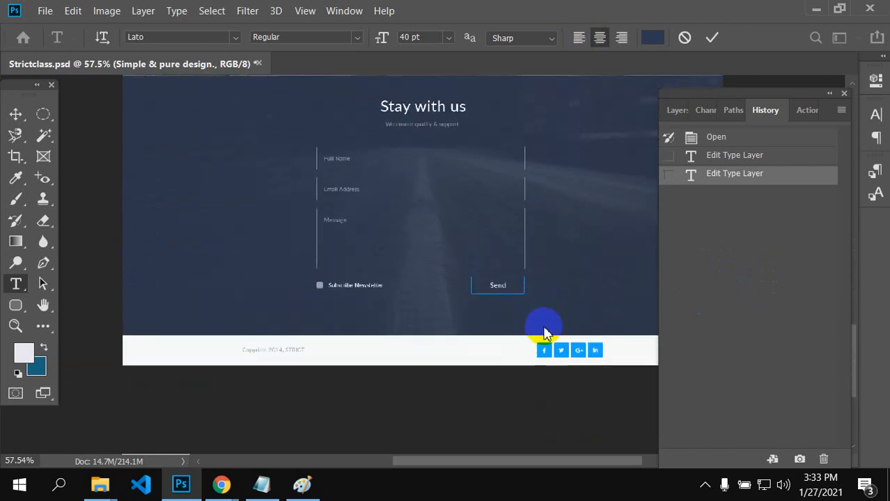
pyautogui.scroll(4, 546, 314)
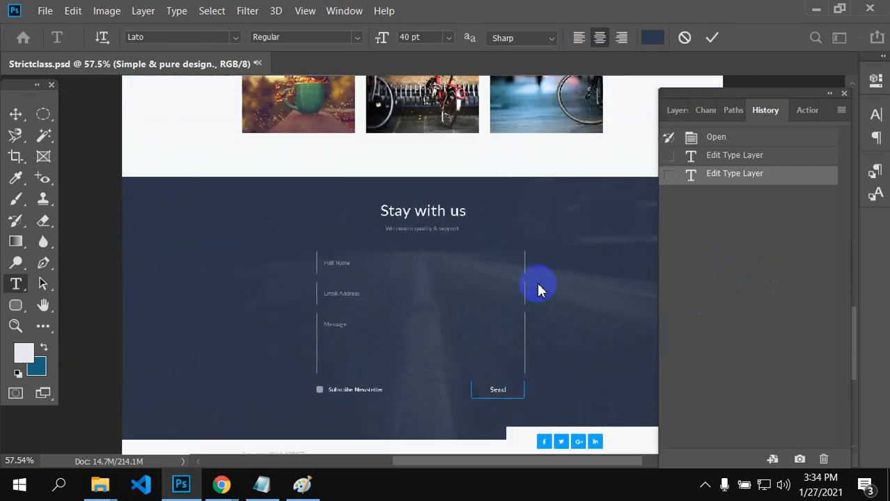
pyautogui.scroll(2, 554, 296)
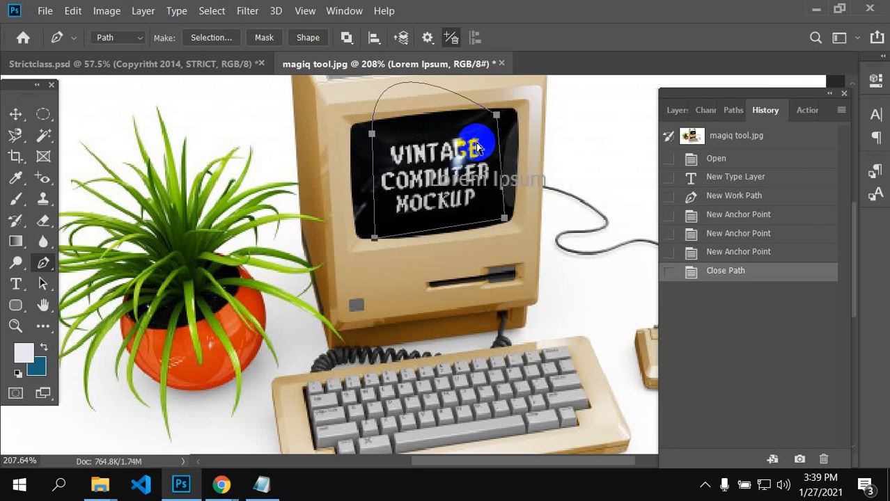
# Step: Undo the curved path closure, close the path around the computer screen with a straight segment and make a 0-pixel-feather selection from it
pyautogui.hotkey('ctrl', 'z')
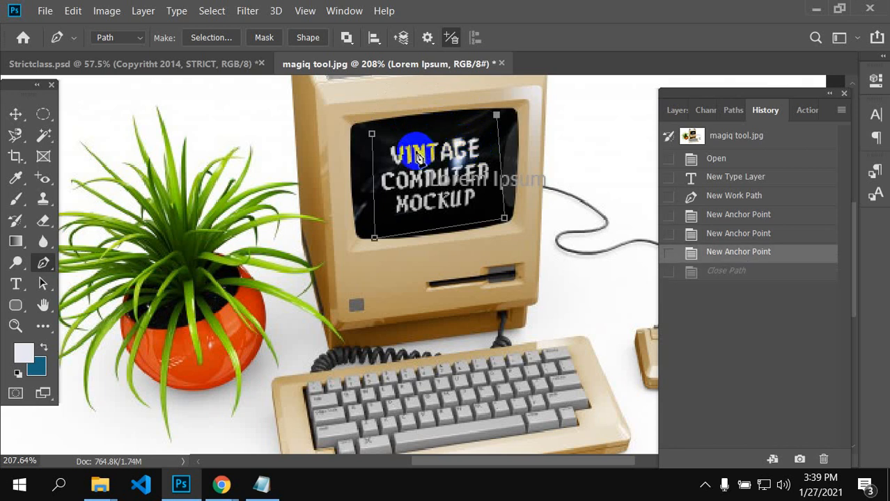
pyautogui.click(372, 135)
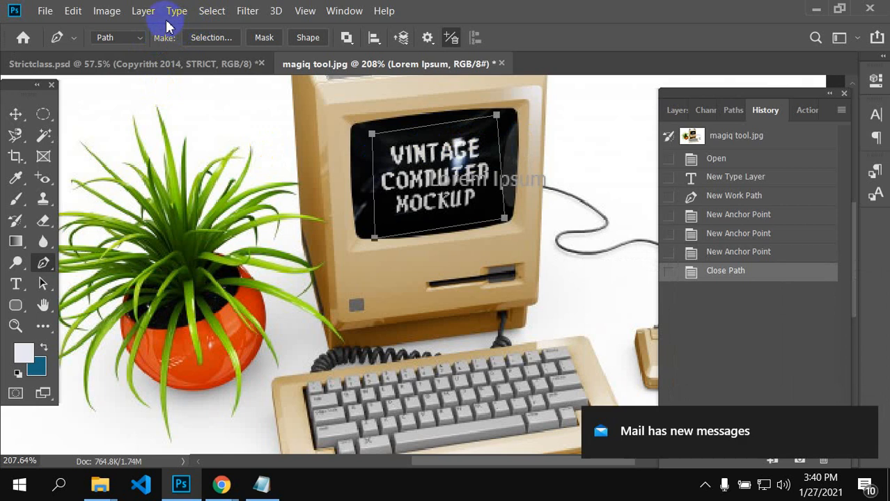
pyautogui.click(219, 17)
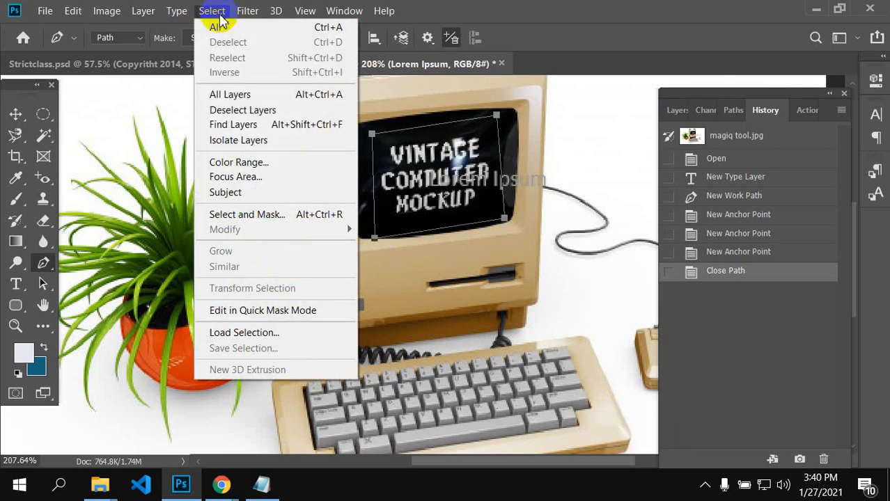
pyautogui.rightClick(416, 176)
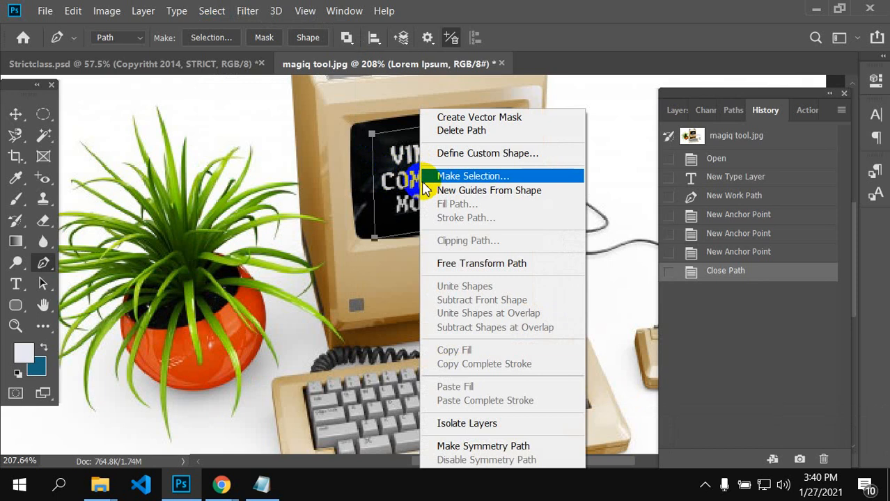
pyautogui.click(452, 178)
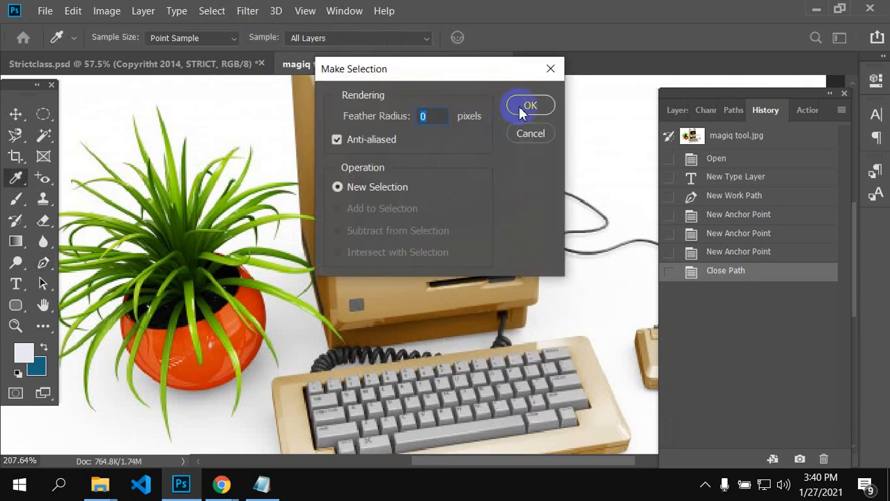
pyautogui.click(533, 104)
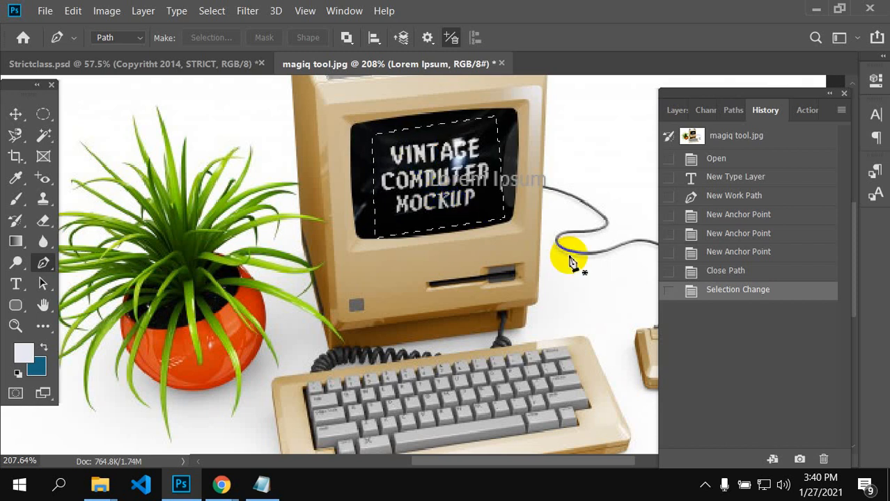
# Step: Select the Background layer of magiq tool.jpg and unlock it
pyautogui.click(685, 113)
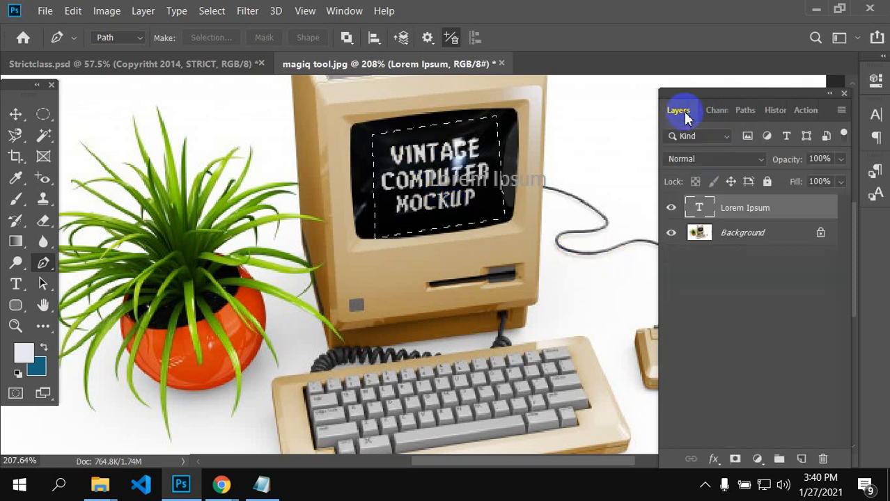
pyautogui.click(743, 233)
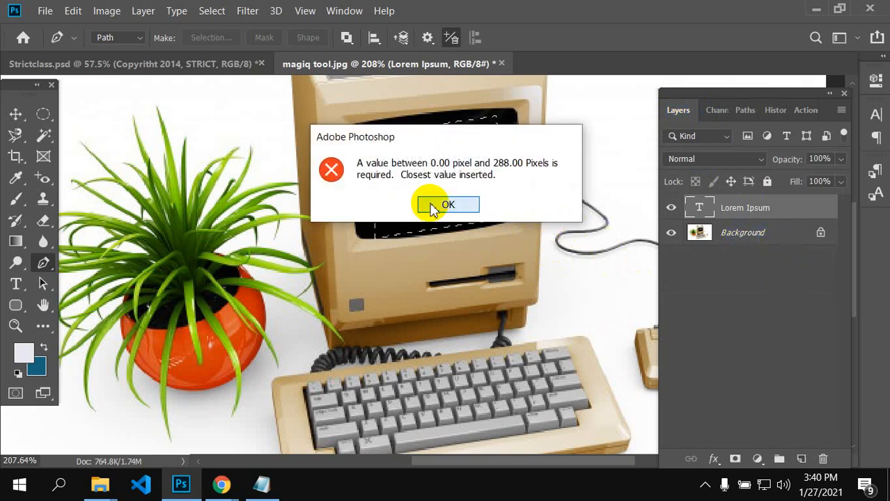
pyautogui.click(432, 207)
pyautogui.click(724, 236)
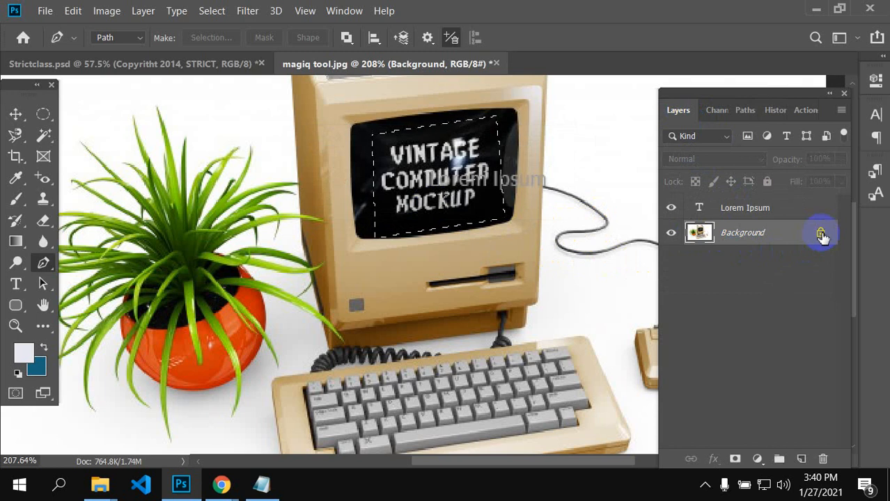
pyautogui.click(820, 234)
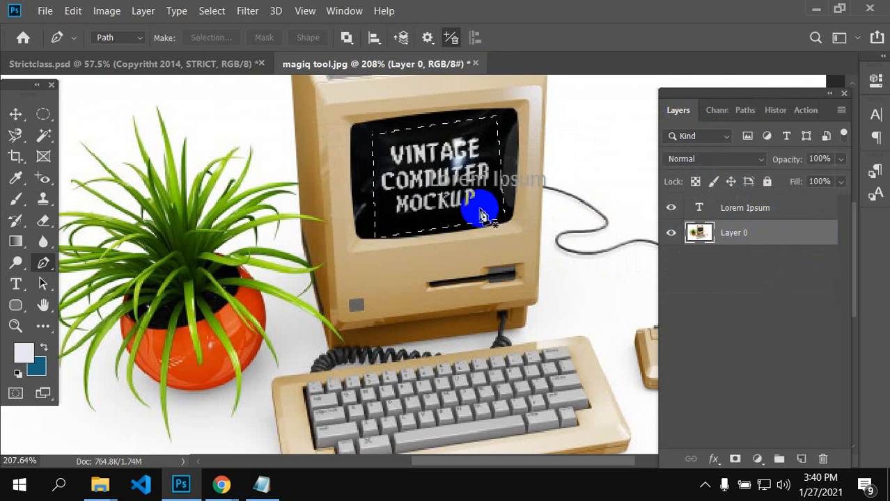
# Step: Try deleting the selected screen area and undo it, and instead invert the selection and delete everything around the screen
pyautogui.press('Delete')
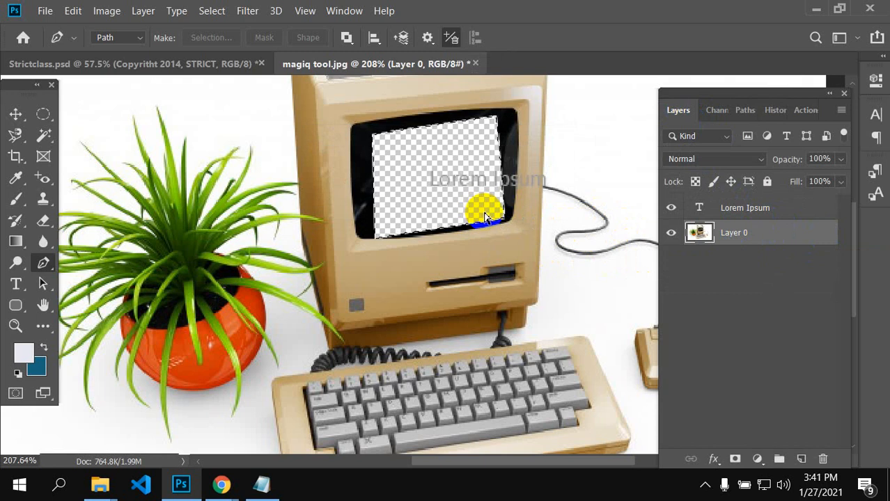
pyautogui.hotkey('ctrl', 'z')
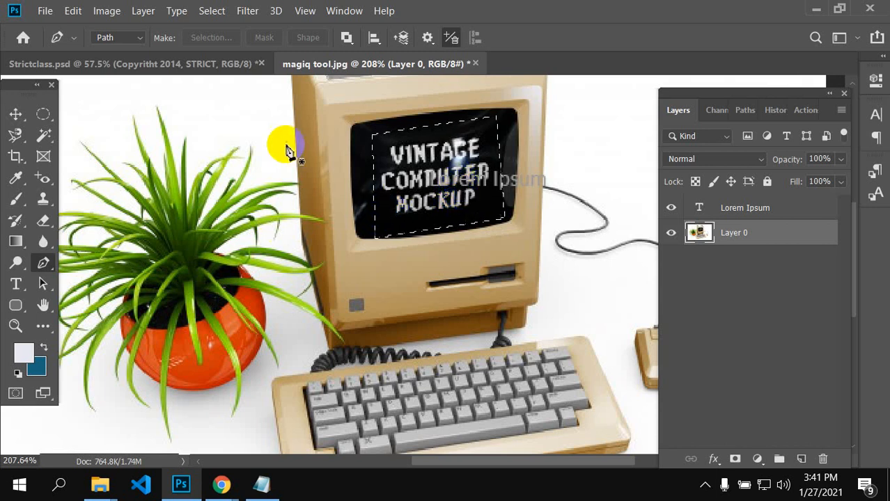
pyautogui.click(205, 15)
pyautogui.click(224, 74)
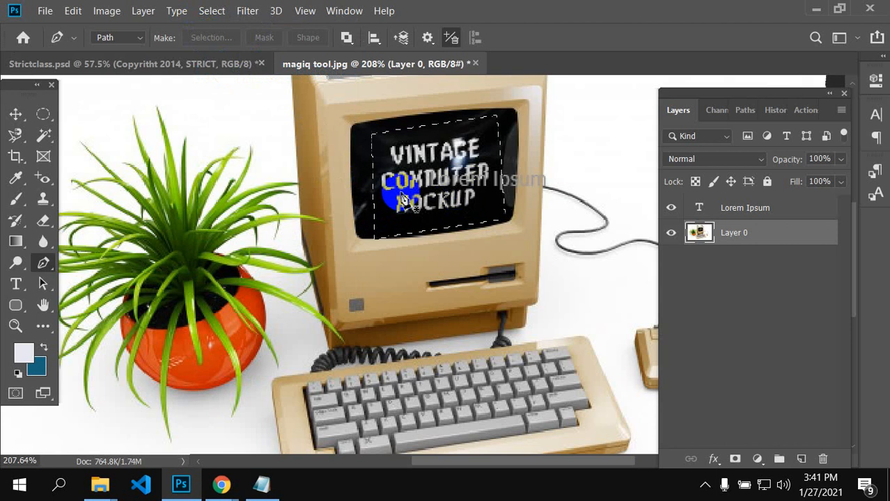
pyautogui.press('Delete')
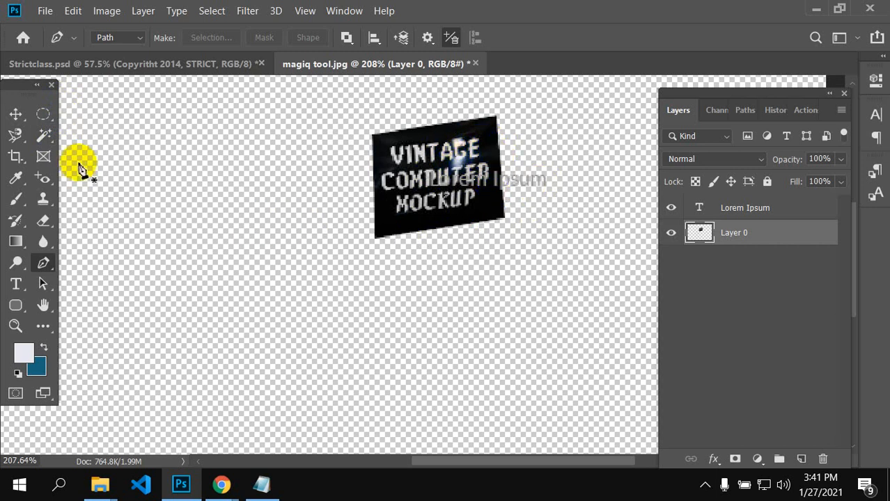
# Step: Delete the black area behind the VINTAGE COMPUTER MOCKUP lettering with the Magic Wand Tool and move the remaining lettering down and left
pyautogui.click(44, 136)
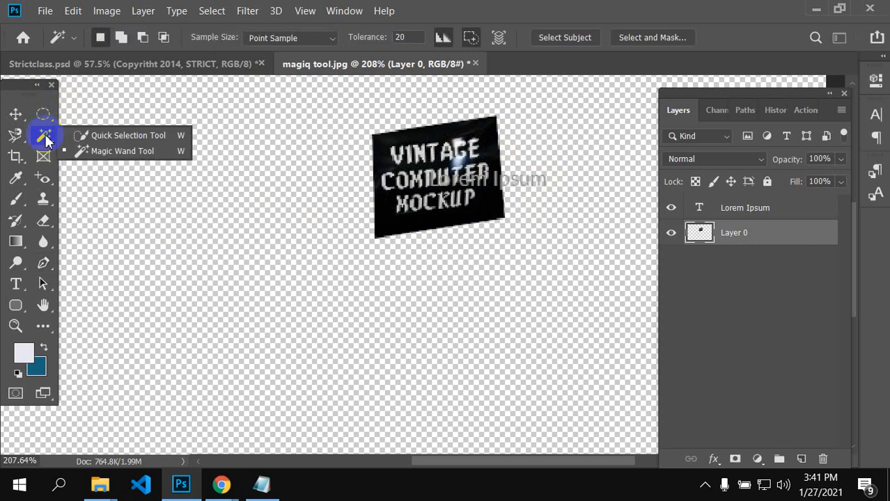
pyautogui.click(84, 150)
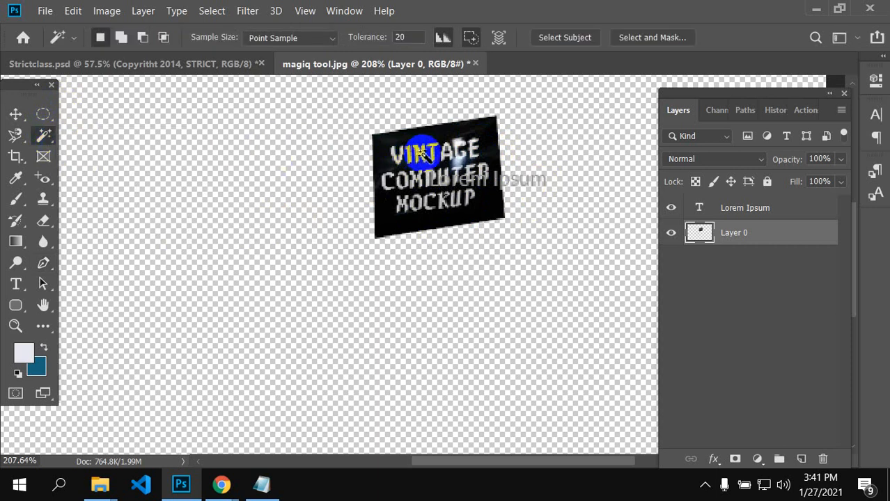
pyautogui.click(492, 141)
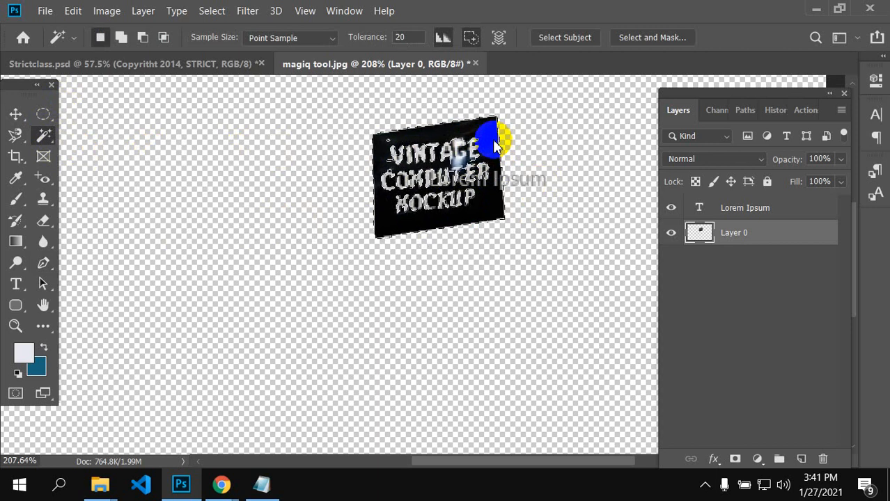
pyautogui.press('Delete')
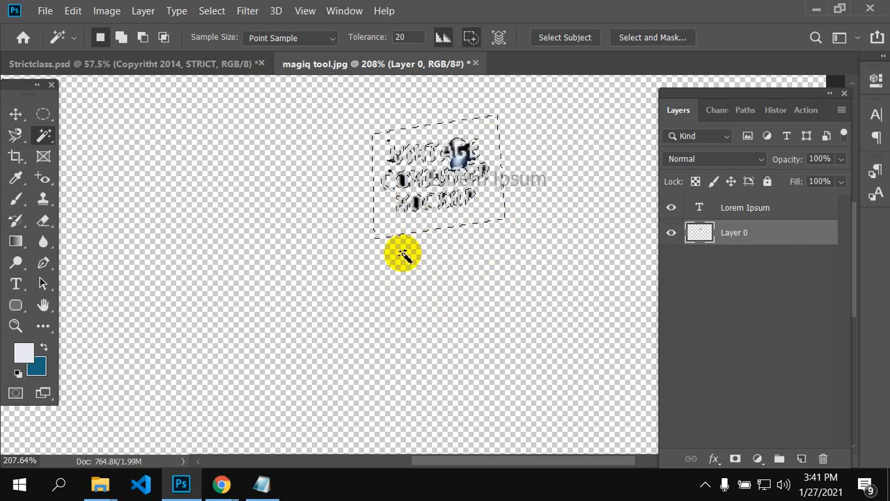
pyautogui.click(15, 114)
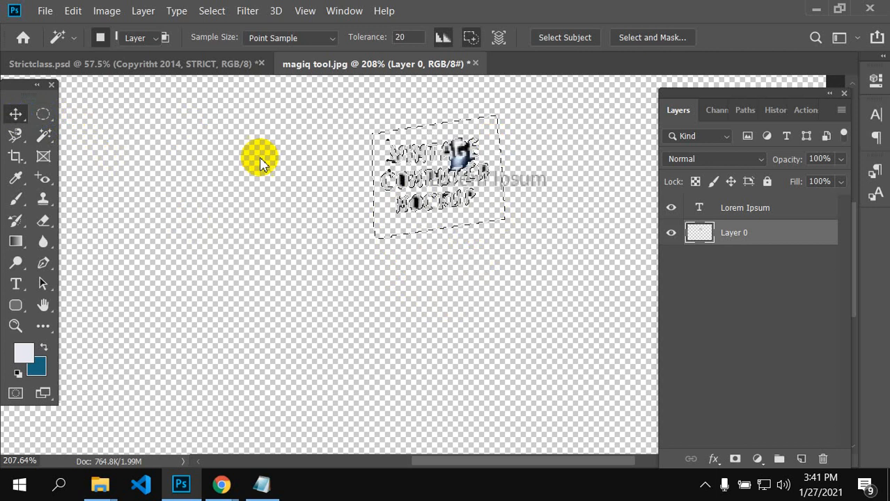
pyautogui.moveTo(401, 179); pyautogui.dragTo(263, 245)
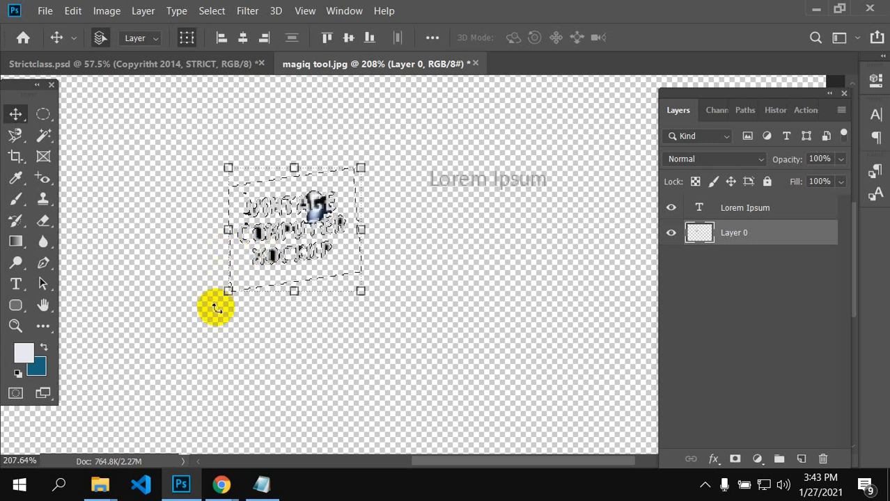
# Step: Bring the Strictclass.psd document to the front and close it without saving its changes
pyautogui.click(175, 65)
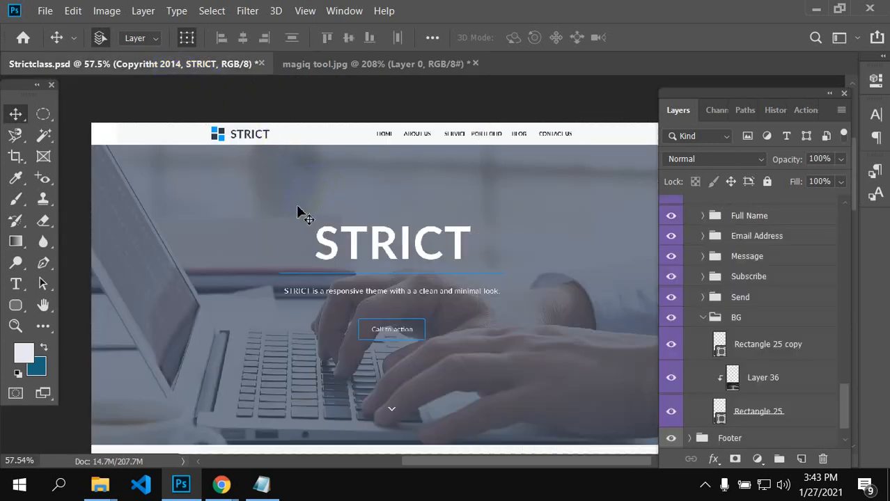
pyautogui.click(263, 63)
pyautogui.click(453, 209)
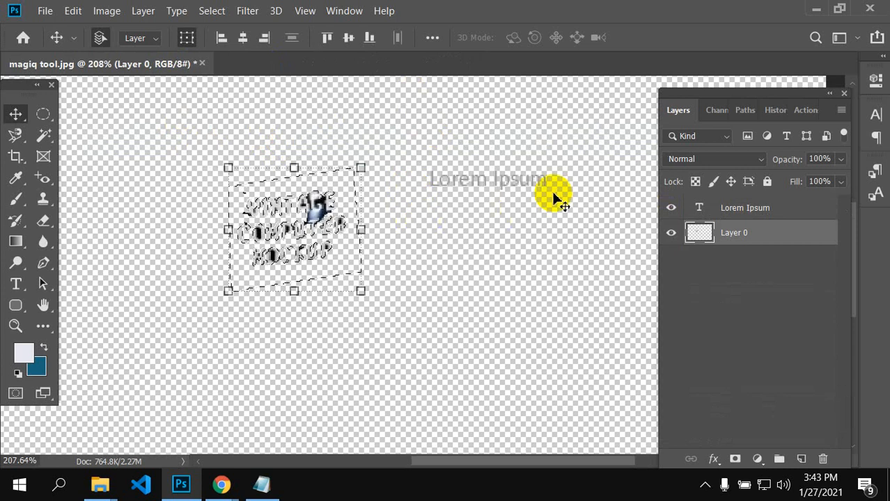
# Step: Move the Layers panel up slightly and close magiq tool.jpg without saving its changes
pyautogui.click(712, 111)
pyautogui.moveTo(711, 111); pyautogui.dragTo(719, 82)
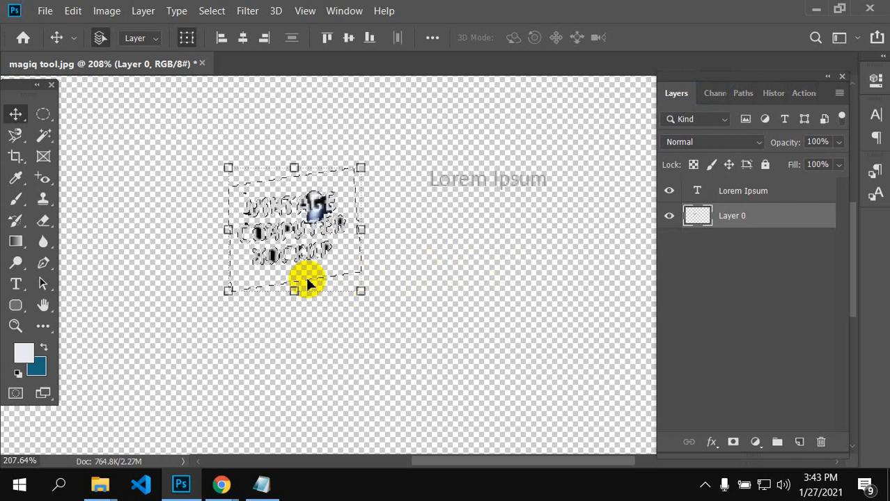
pyautogui.click(46, 14)
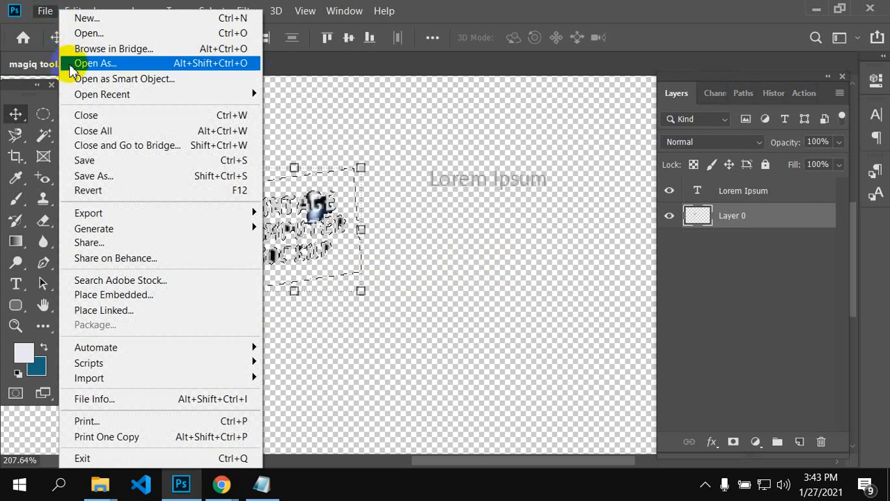
pyautogui.moveTo(113, 101)
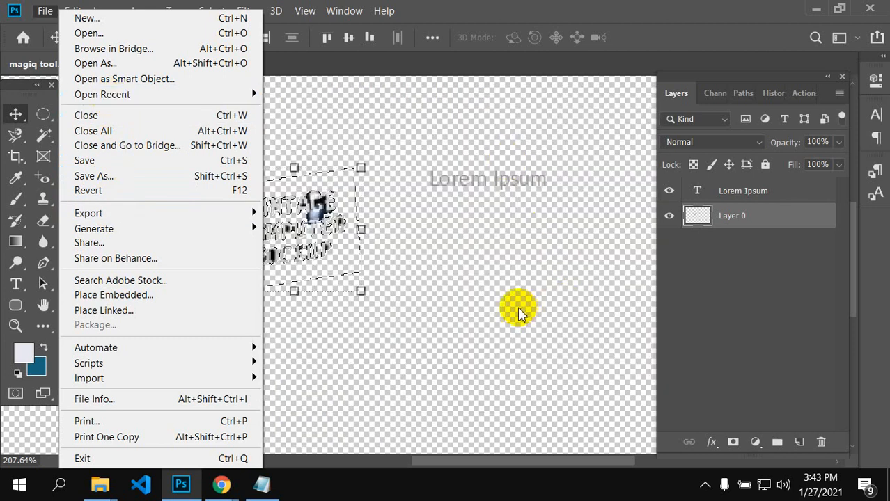
pyautogui.click(515, 282)
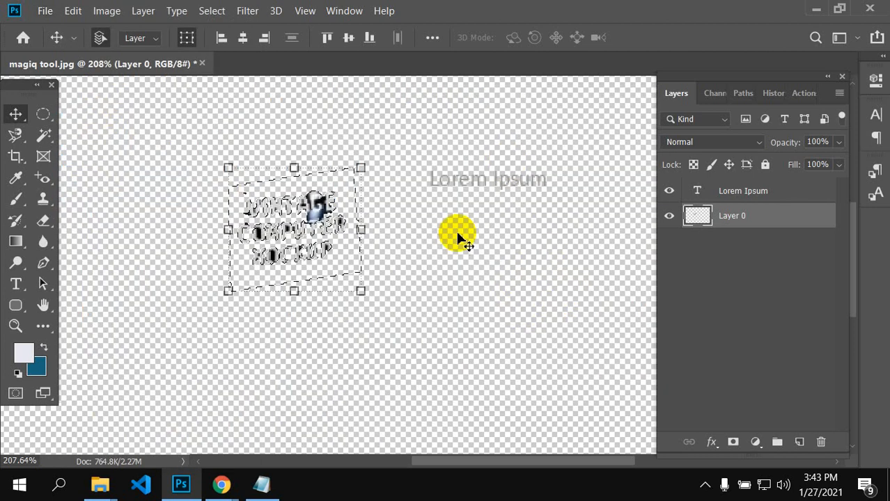
pyautogui.click(203, 64)
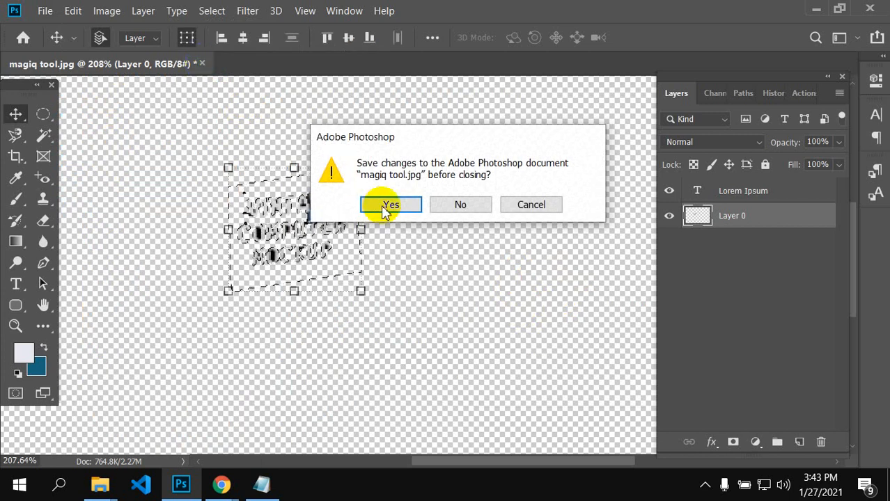
pyautogui.click(459, 208)
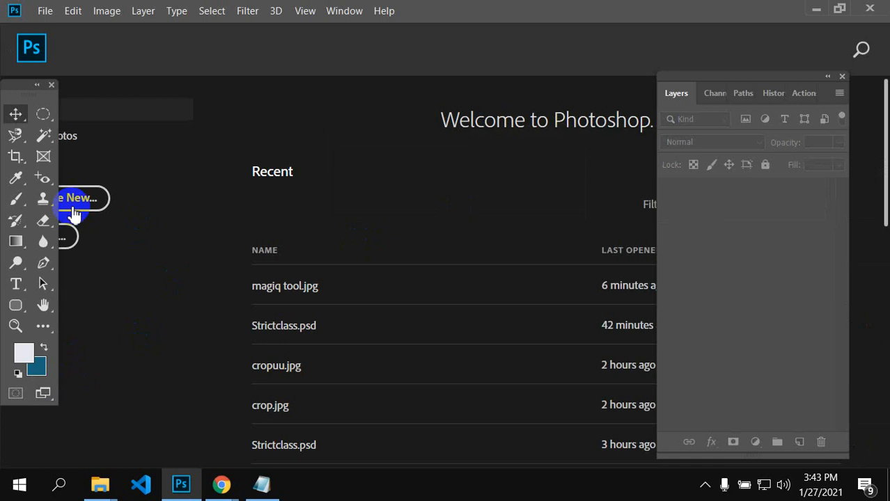
# Step: Open the Unsplash portrait JPG from the photoResize folder on the Desktop
pyautogui.click(44, 10)
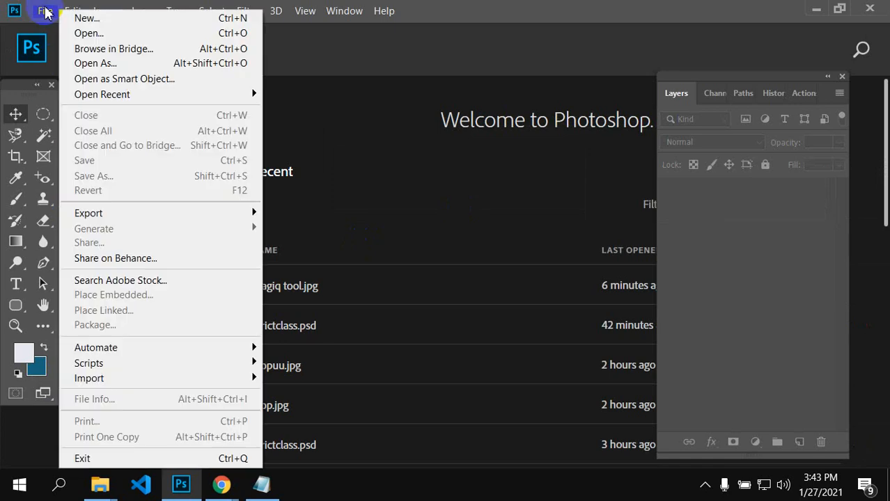
pyautogui.click(83, 33)
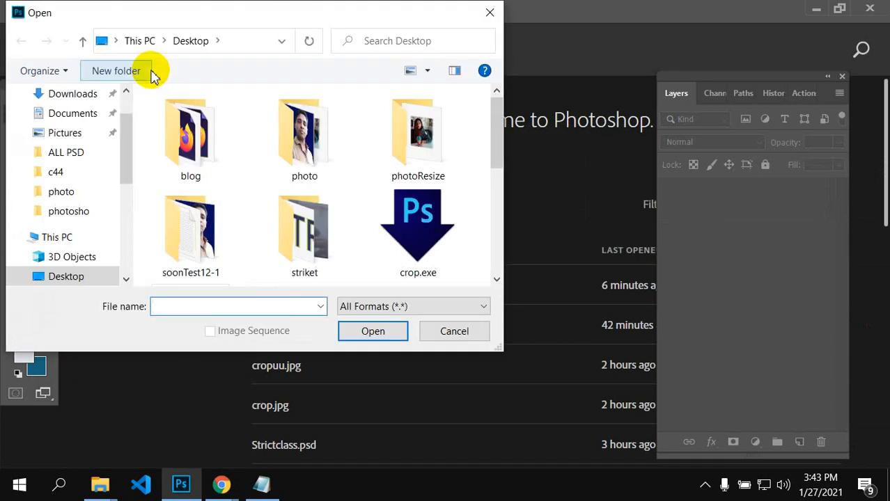
pyautogui.scroll(-3, 259, 185)
pyautogui.scroll(3, 257, 185)
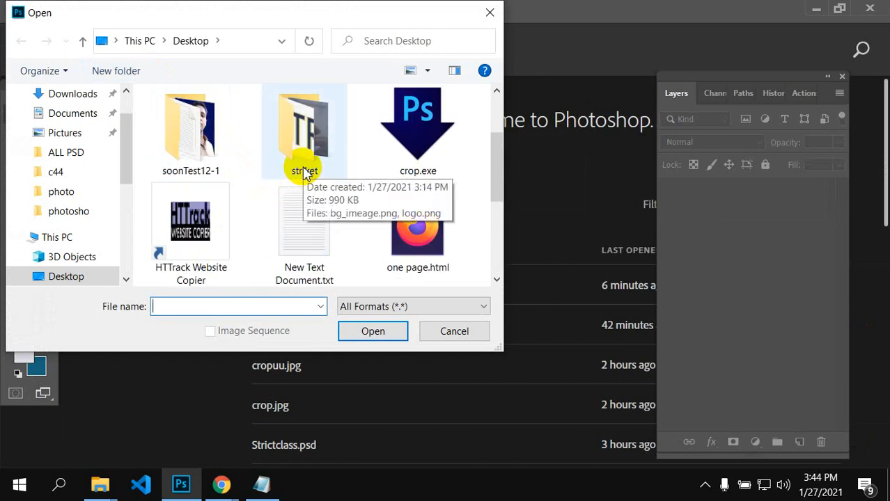
pyautogui.scroll(-3, 320, 170)
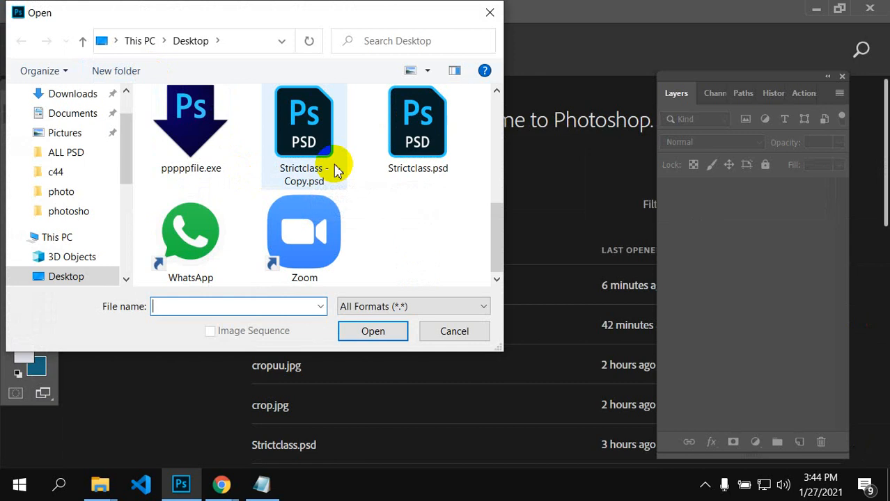
pyautogui.scroll(-1, 73, 244)
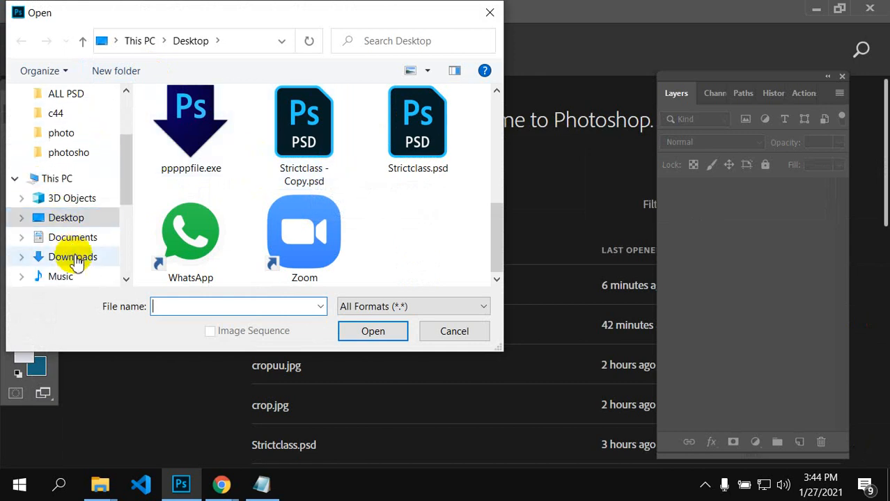
pyautogui.click(76, 217)
pyautogui.click(388, 143)
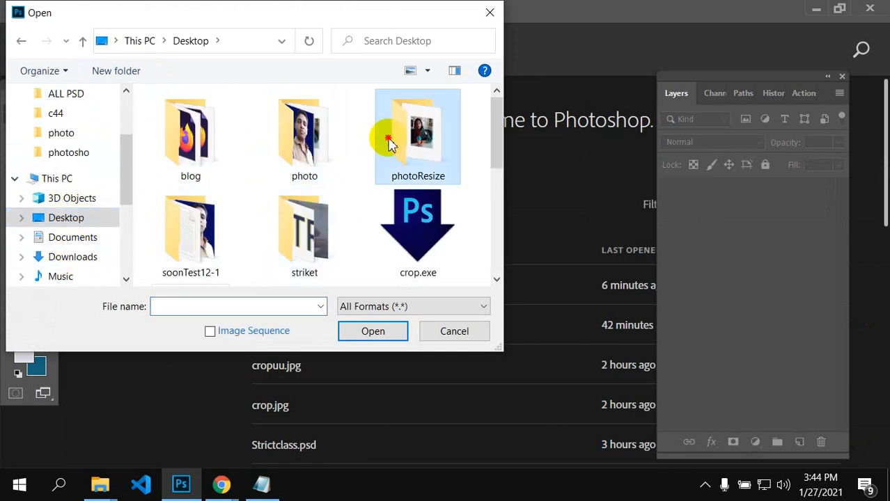
pyautogui.doubleClick(389, 144)
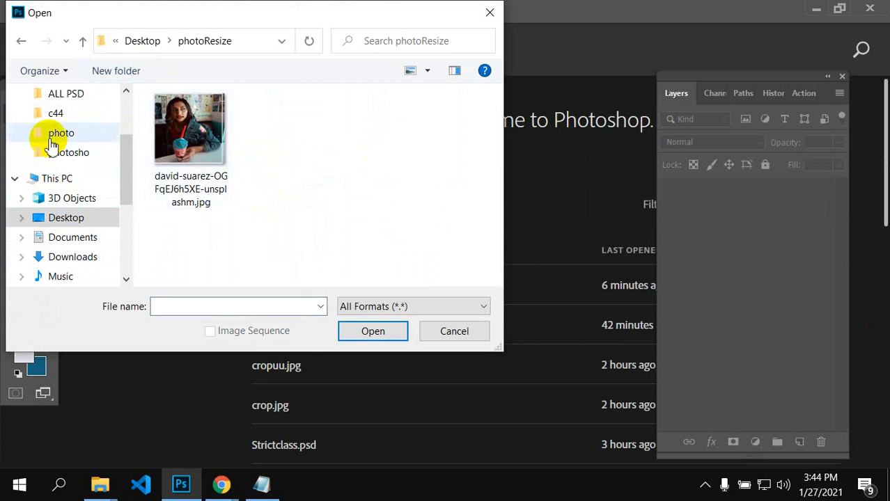
pyautogui.click(190, 158)
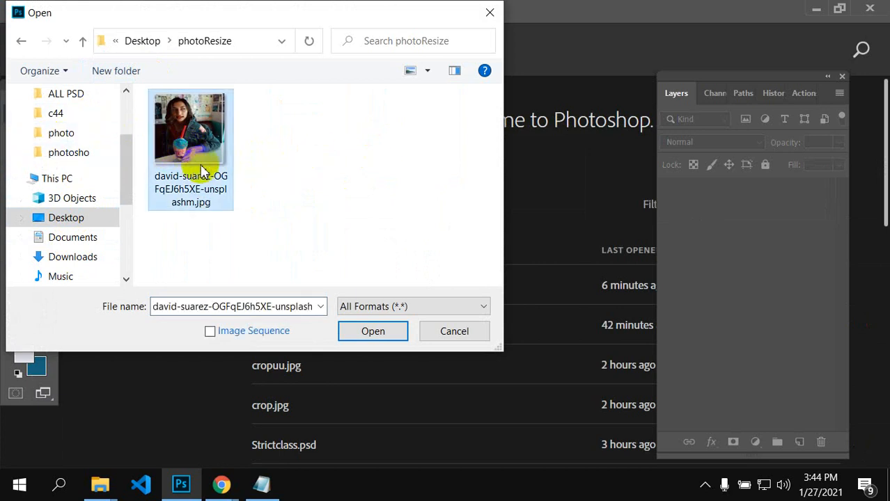
pyautogui.click(349, 334)
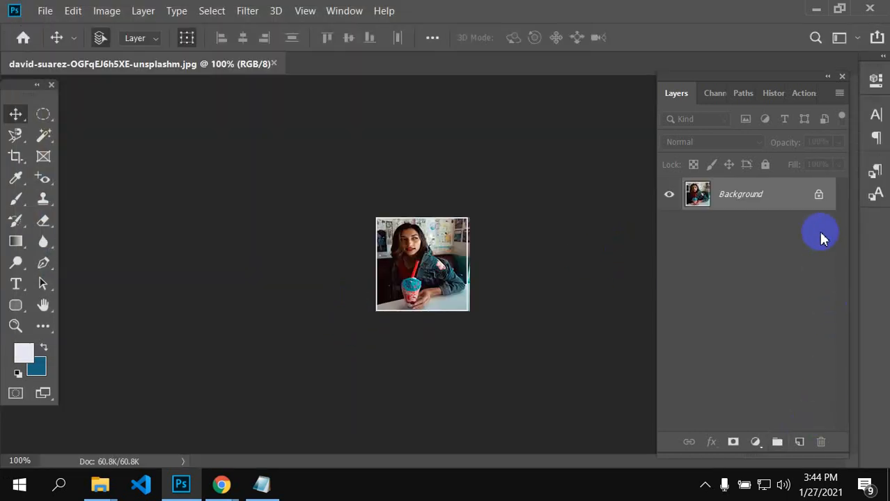
# Step: Unlock the portrait's Background layer and close the image without saving its changes
pyautogui.click(818, 195)
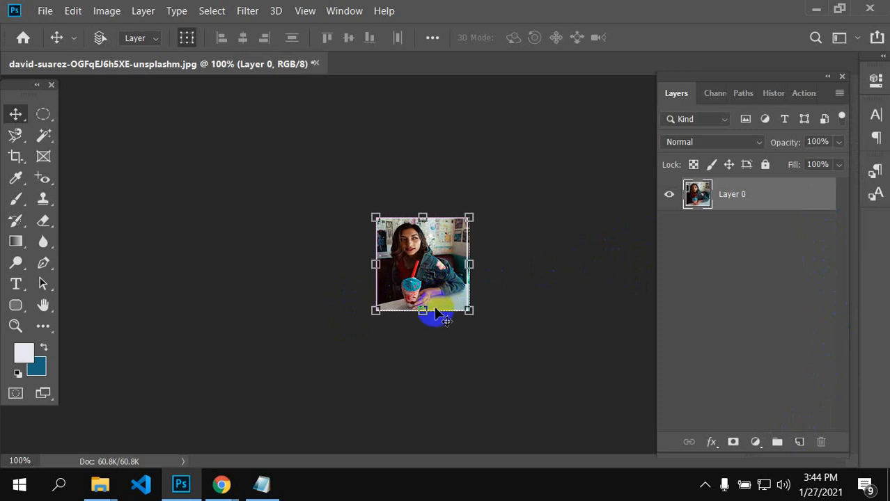
pyautogui.scroll(4, 431, 314)
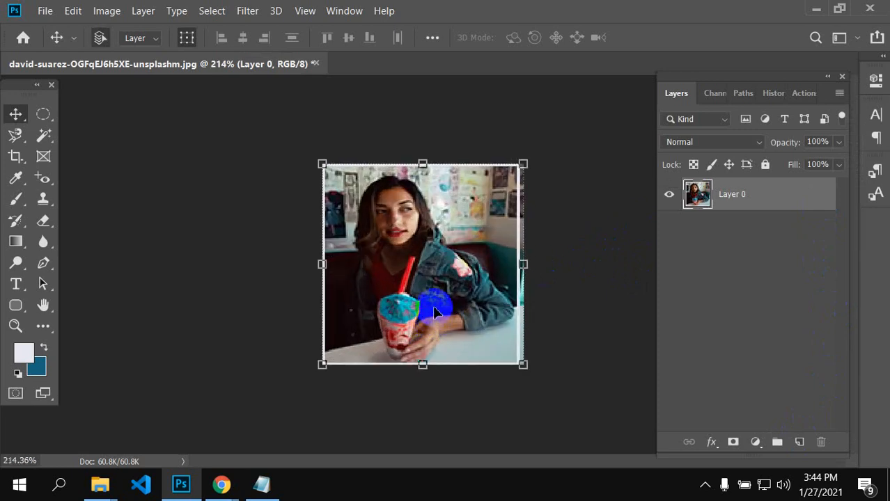
pyautogui.click(315, 64)
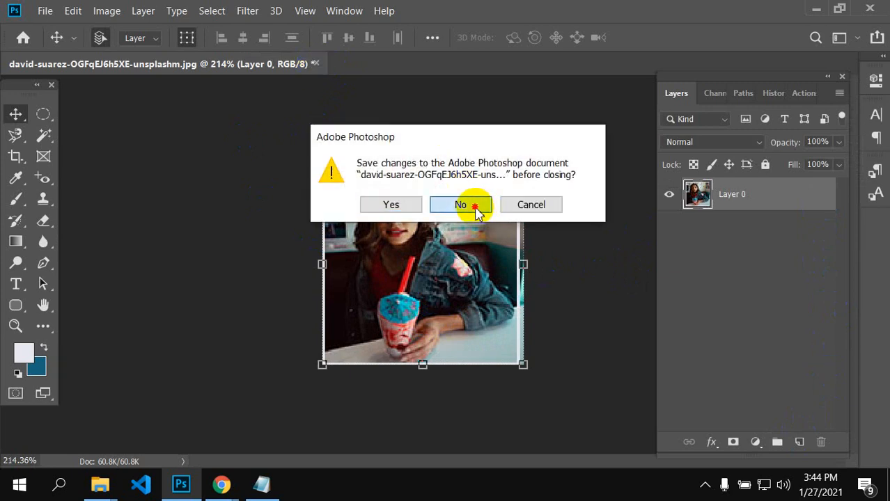
pyautogui.click(476, 205)
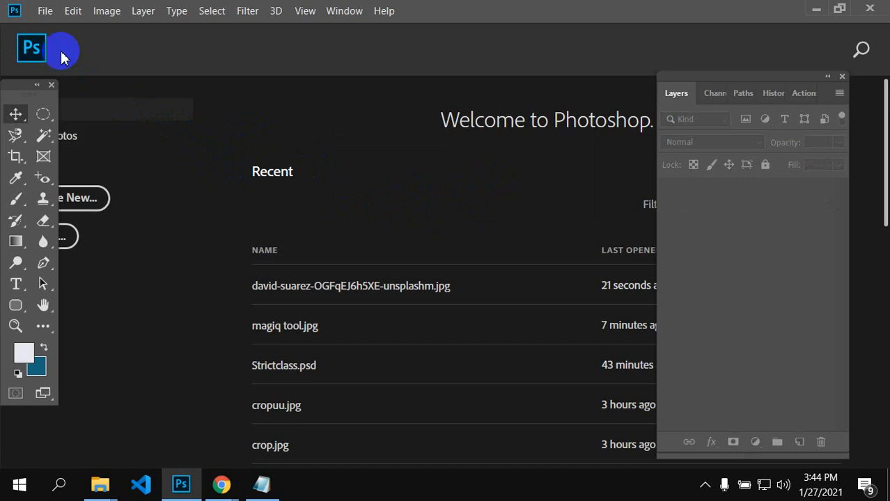
# Step: Open the group photo JPG showing men in blue T-shirts
pyautogui.click(45, 10)
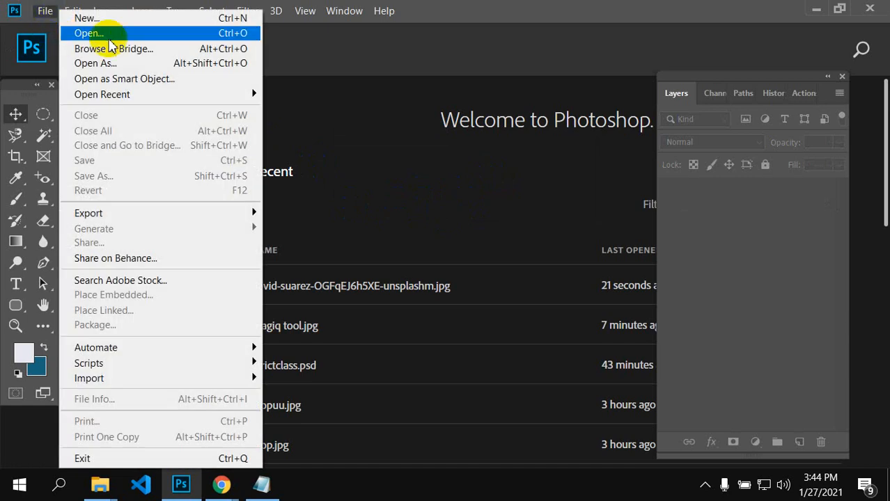
pyautogui.click(363, 79)
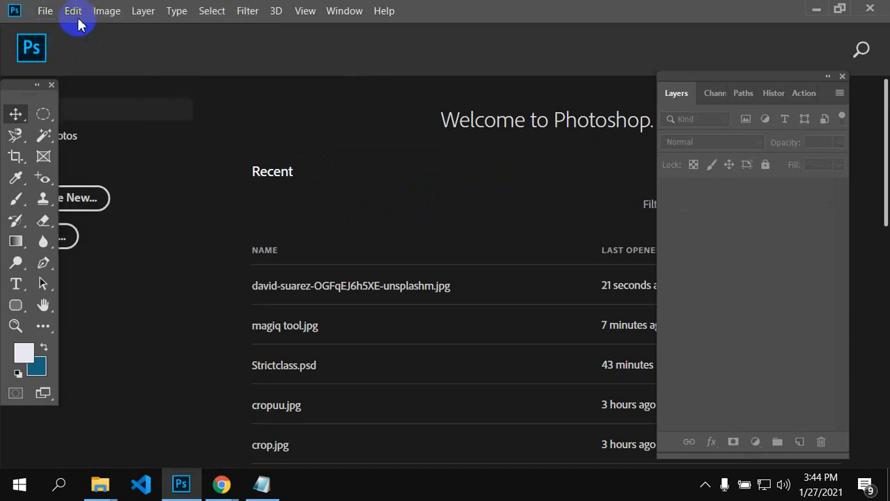
pyautogui.click(44, 10)
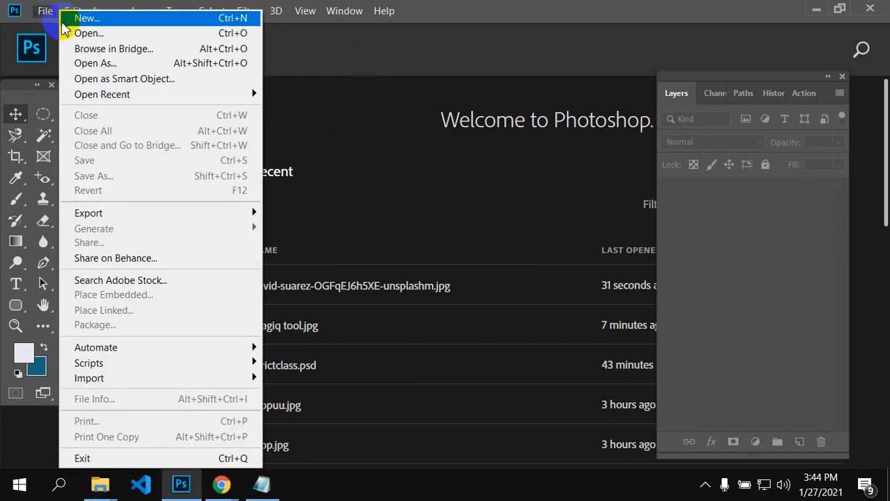
pyautogui.click(88, 33)
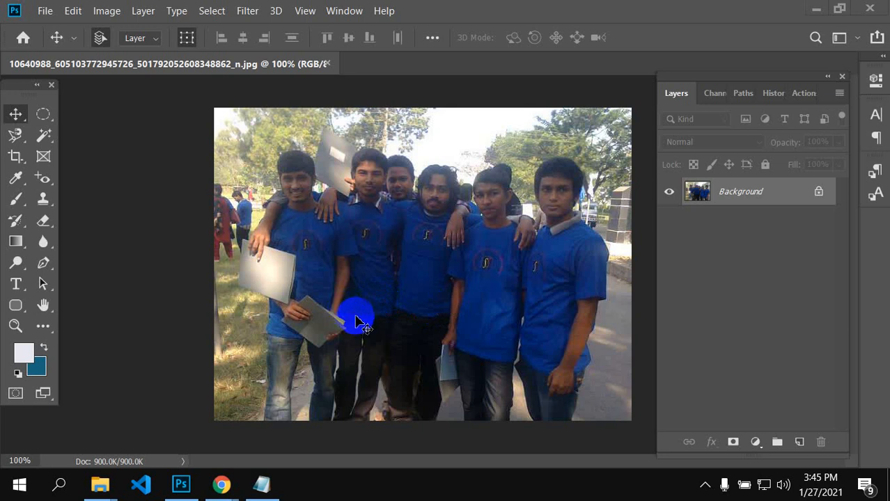
# Step: Open the group photo's File Info and show its Basic metadata
pyautogui.click(43, 11)
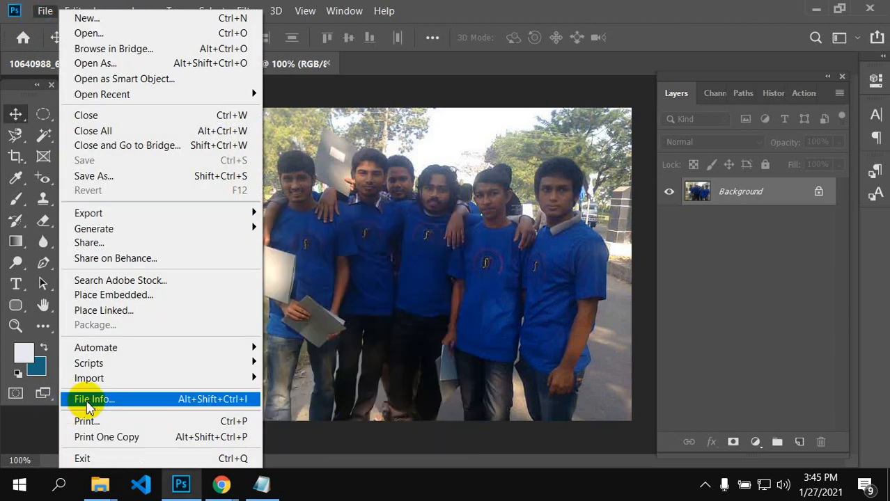
pyautogui.click(88, 399)
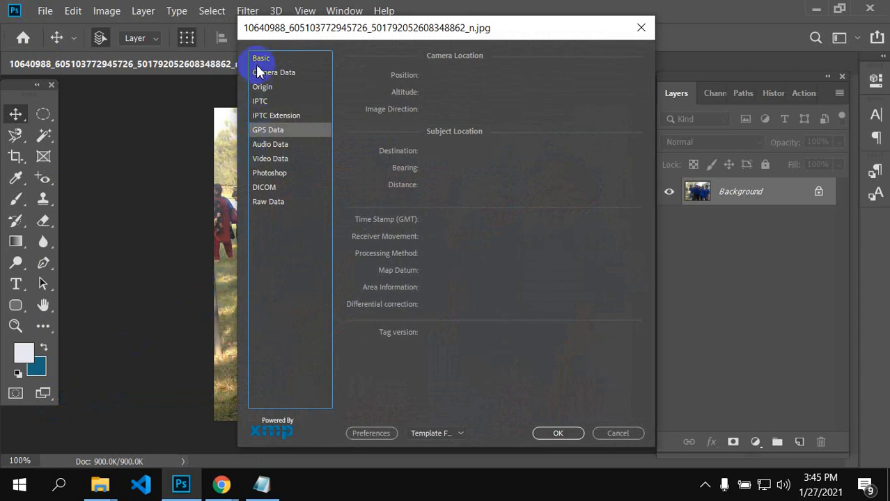
pyautogui.click(260, 61)
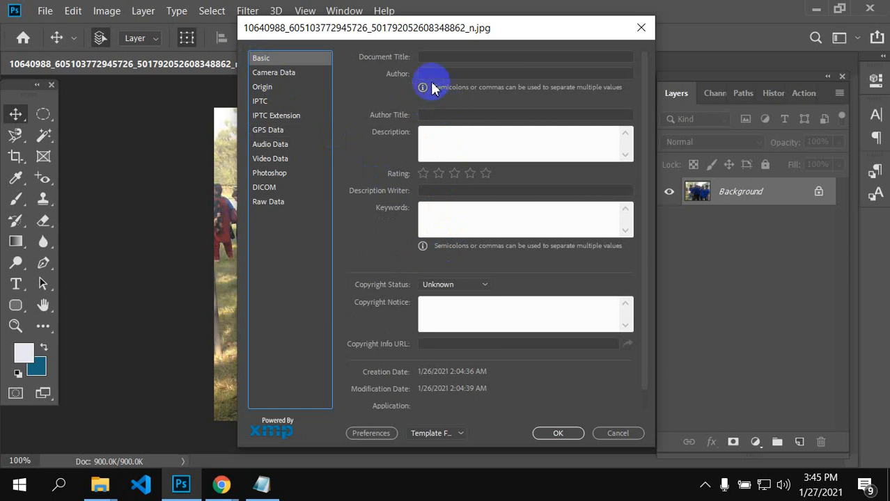
# Step: Examine the Document Title, Author, Author Title and Description fields of the group photo's Basic metadata
pyautogui.click(437, 58)
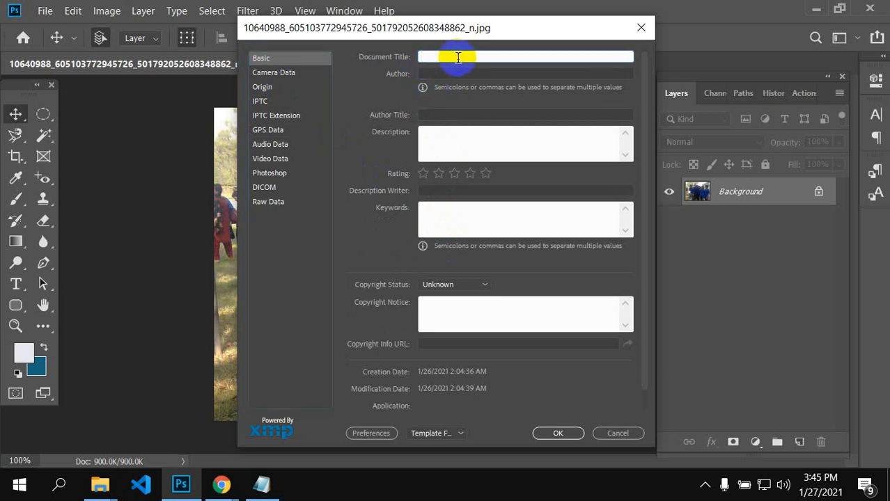
pyautogui.click(437, 74)
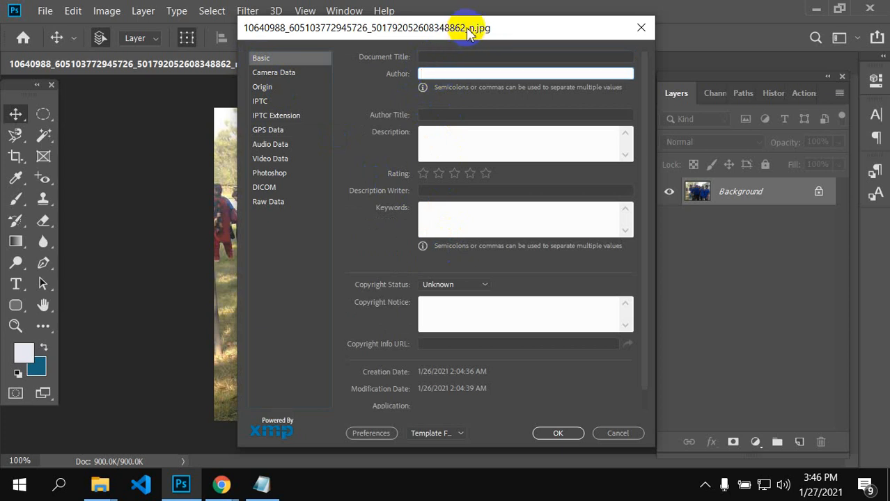
pyautogui.click(443, 75)
pyautogui.click(440, 74)
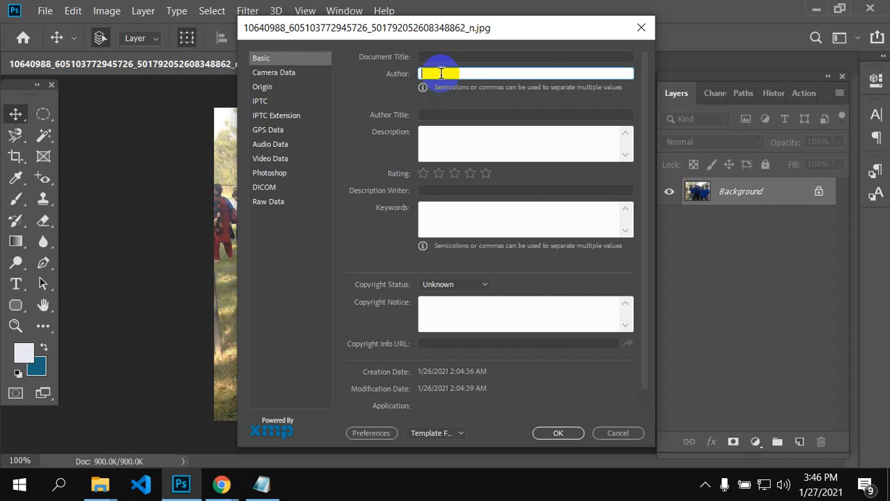
pyautogui.click(432, 116)
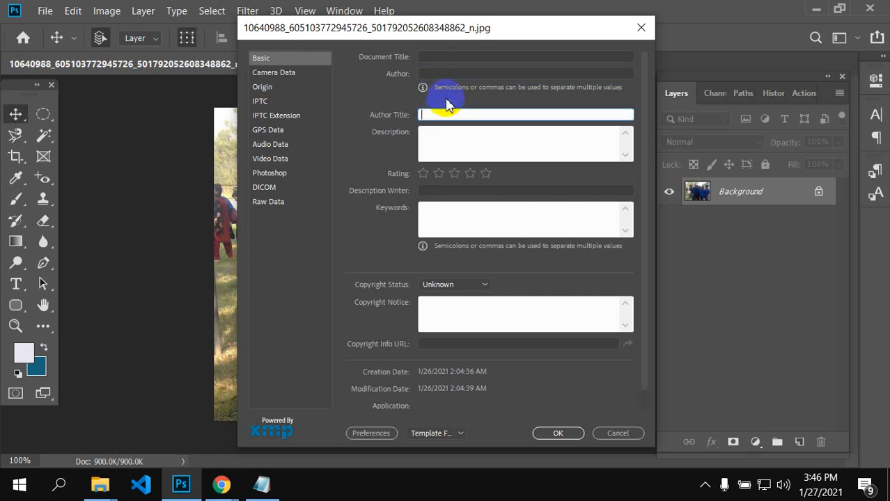
pyautogui.click(442, 74)
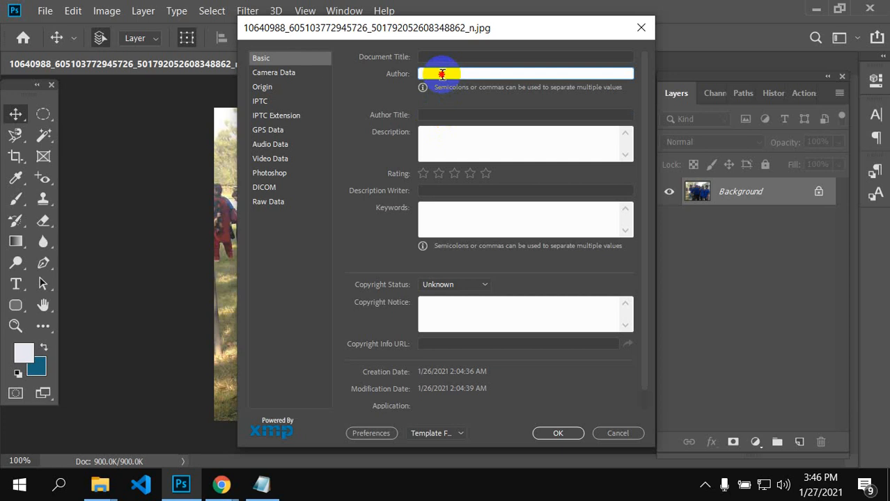
pyautogui.click(439, 113)
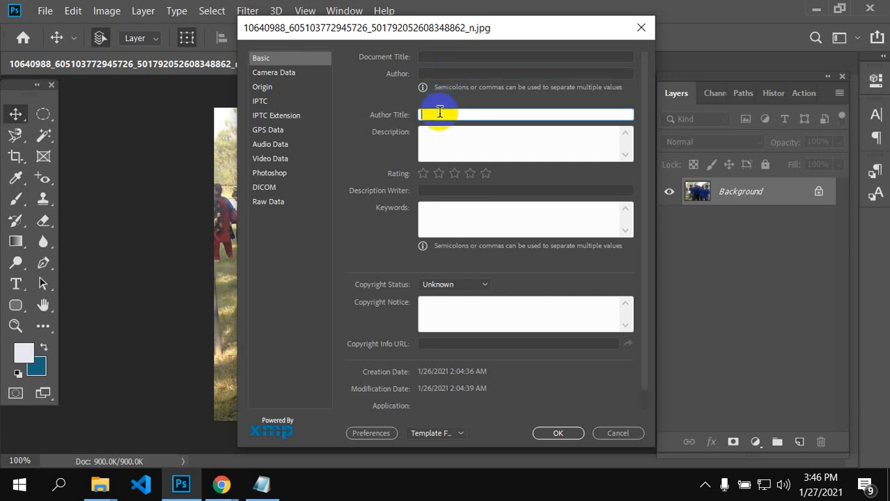
pyautogui.click(446, 78)
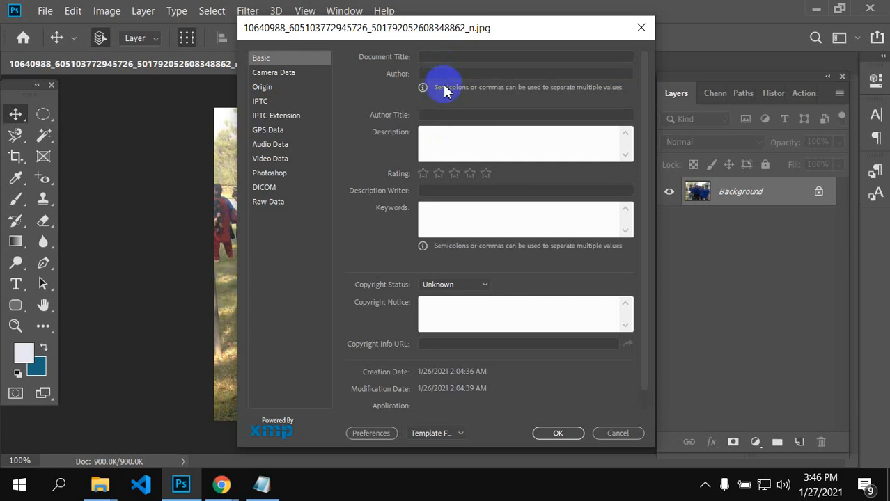
pyautogui.click(444, 116)
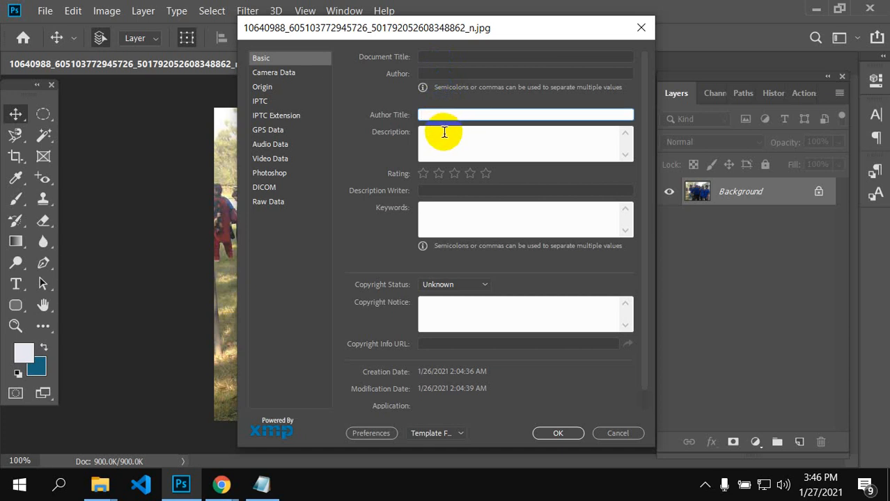
pyautogui.click(438, 136)
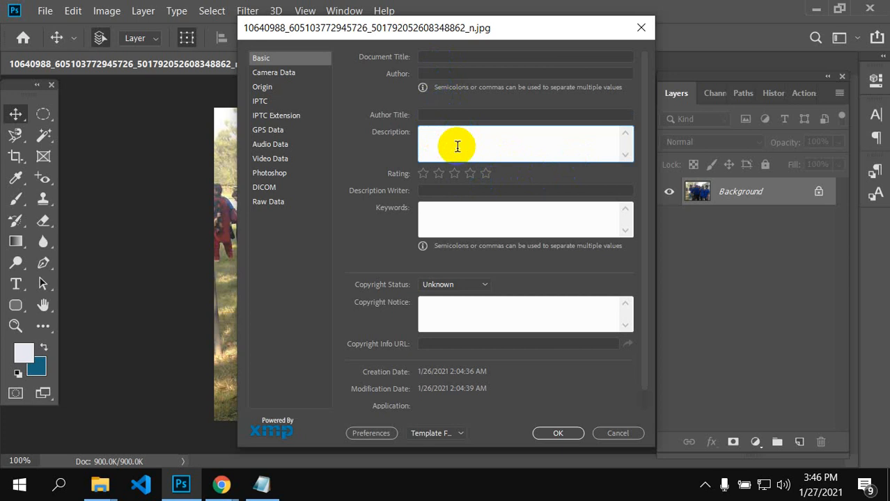
pyautogui.click(424, 147)
# Step: Set the group photo's rating to five stars in its Basic metadata
pyautogui.click(454, 172)
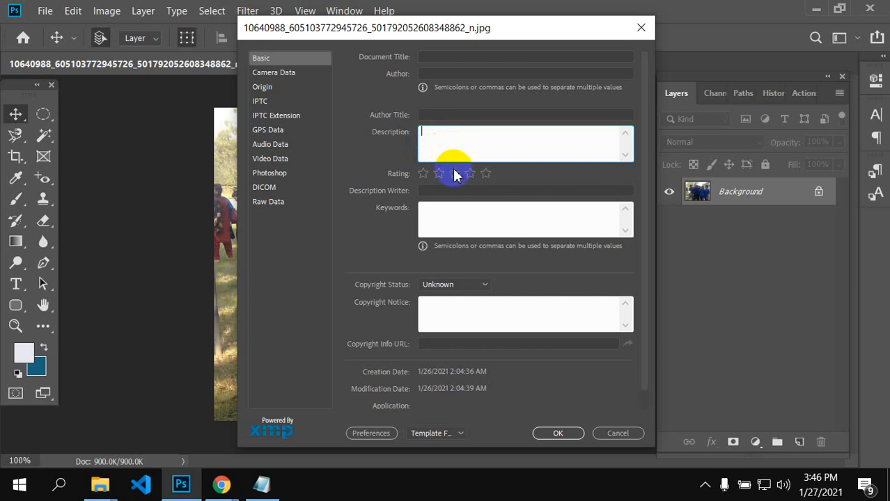
pyautogui.click(424, 174)
pyautogui.click(439, 174)
pyautogui.click(456, 174)
pyautogui.click(473, 173)
pyautogui.click(486, 174)
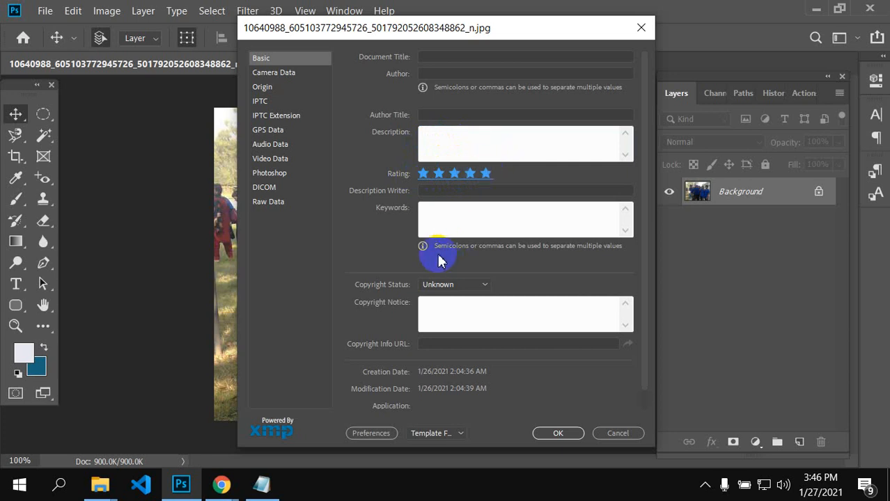
# Step: Try Public Domain as the photo's Copyright Status and change it to Copyrighted
pyautogui.click(433, 212)
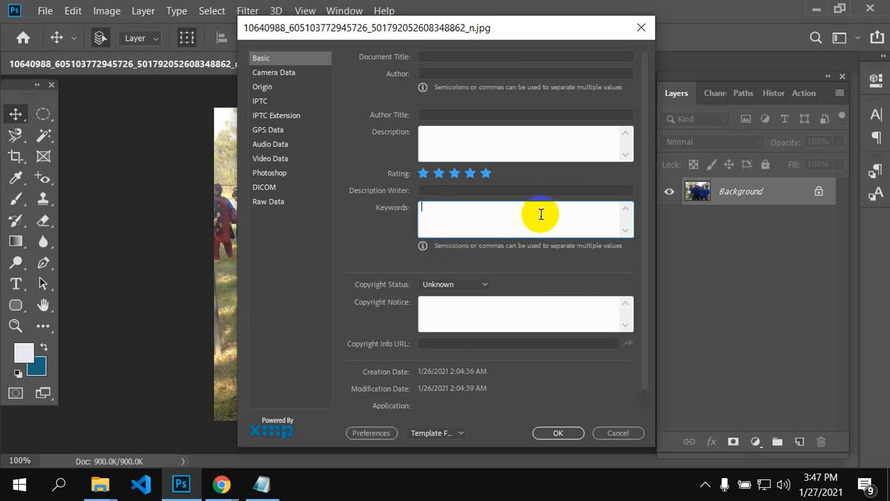
pyautogui.click(486, 285)
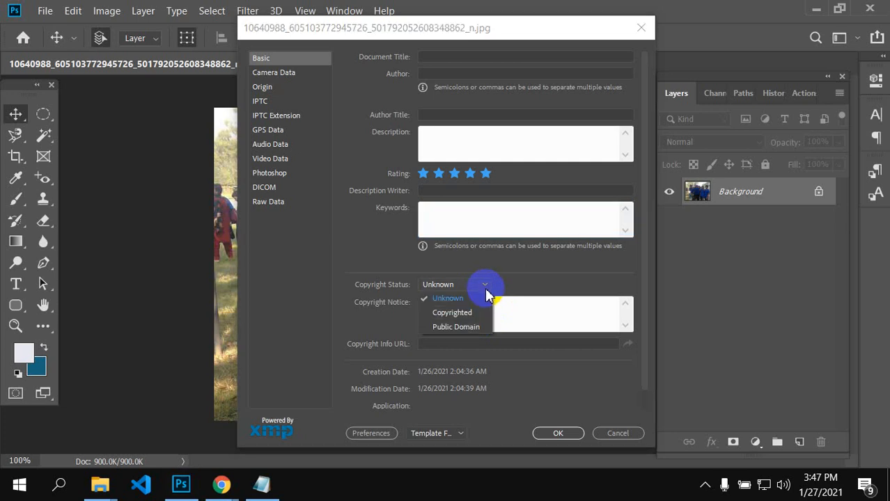
pyautogui.click(463, 216)
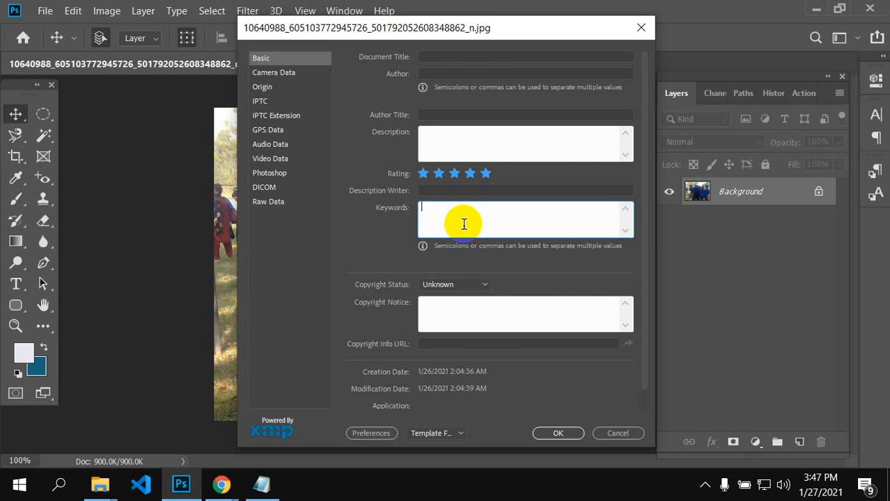
pyautogui.click(425, 313)
pyautogui.click(437, 308)
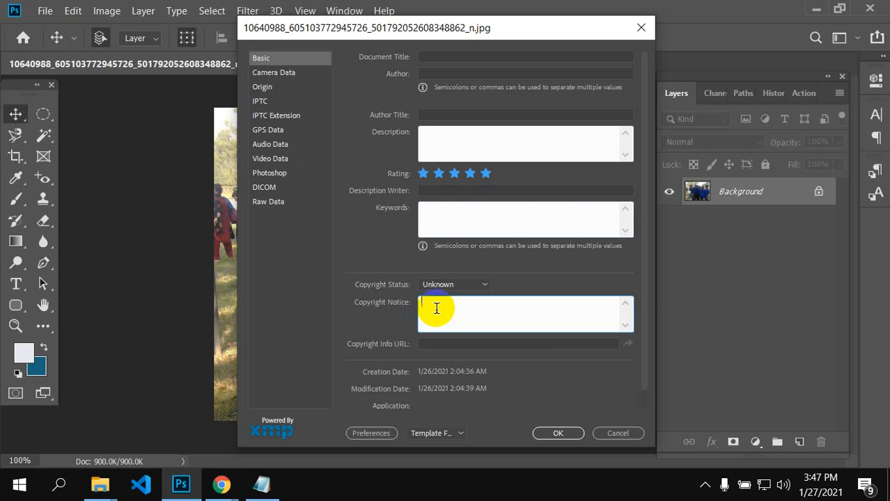
pyautogui.click(483, 286)
pyautogui.click(456, 326)
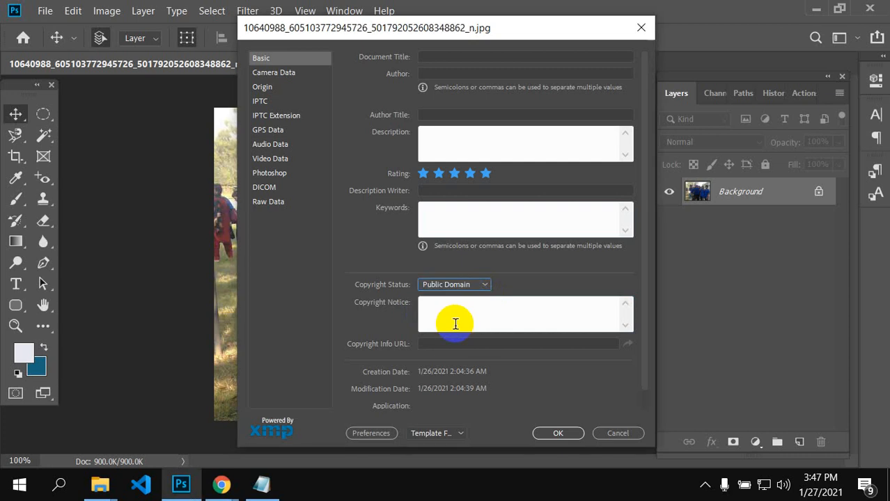
pyautogui.click(485, 285)
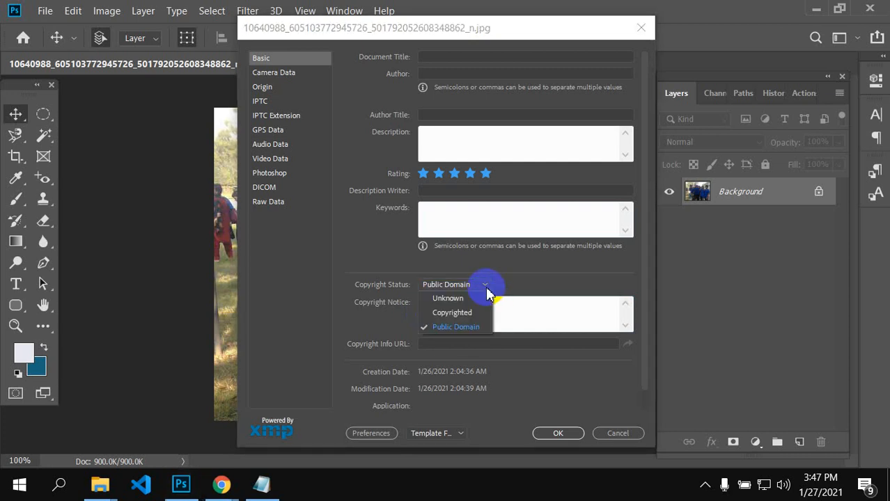
pyautogui.click(471, 313)
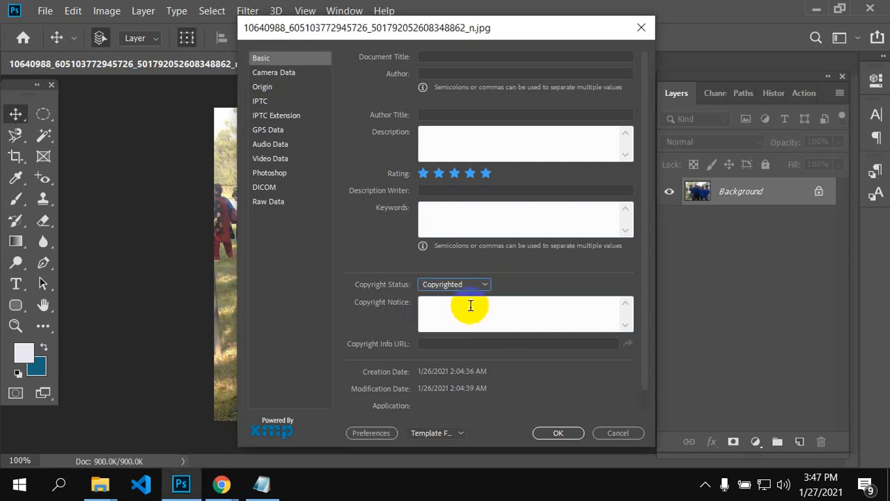
# Step: Review the Copyright Notice, Copyright Info URL, date, format and Description fields of the Basic metadata
pyautogui.click(444, 310)
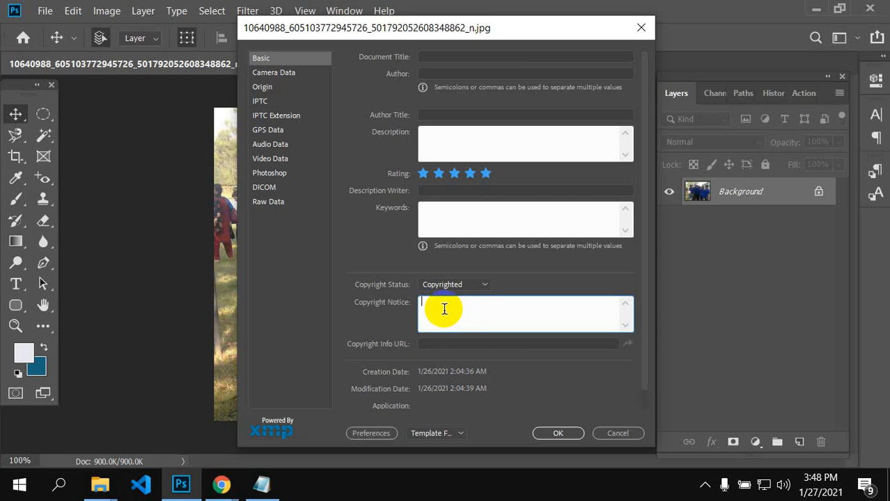
pyautogui.click(481, 309)
pyautogui.click(430, 343)
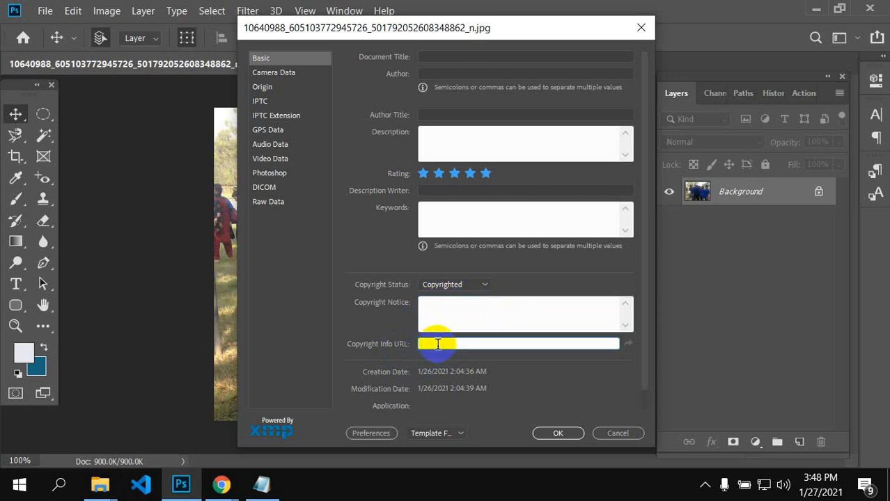
pyautogui.click(440, 311)
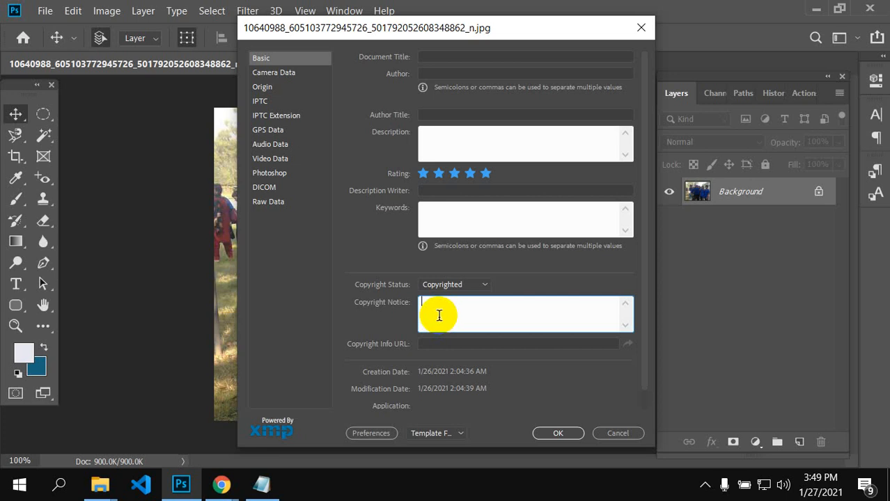
pyautogui.click(444, 344)
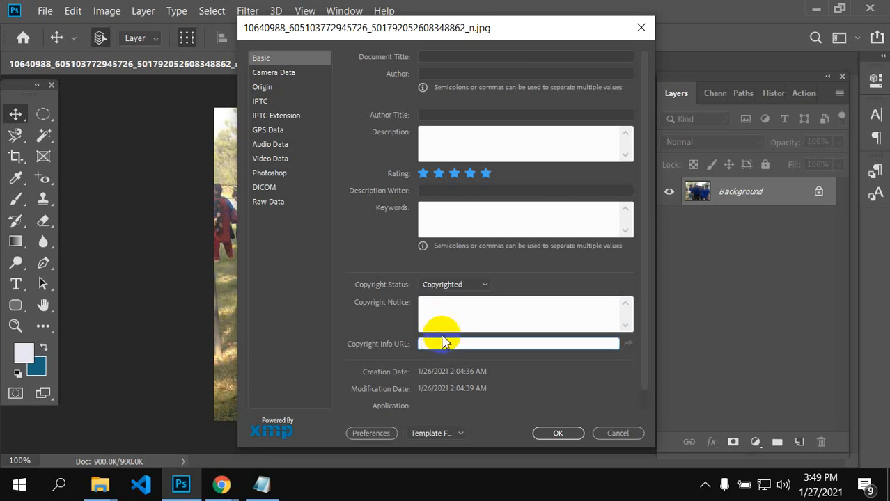
pyautogui.click(437, 315)
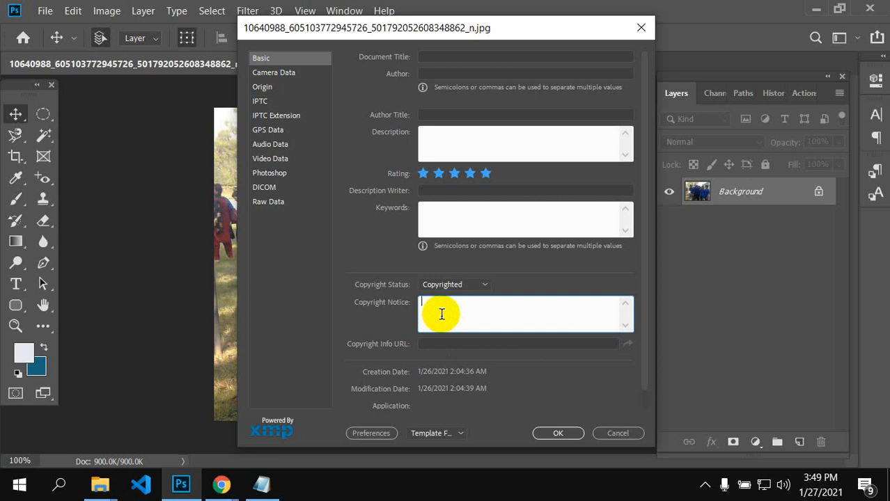
pyautogui.hotkey('alt', 'Tab')
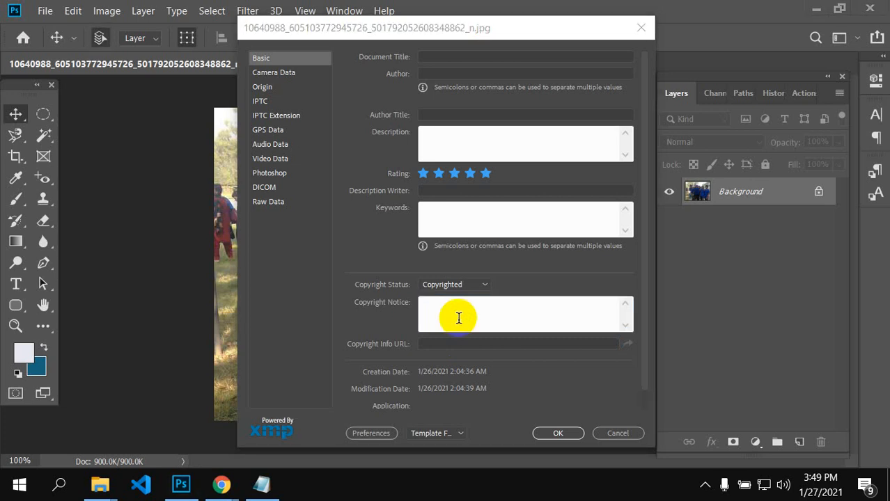
pyautogui.scroll(-1, 461, 327)
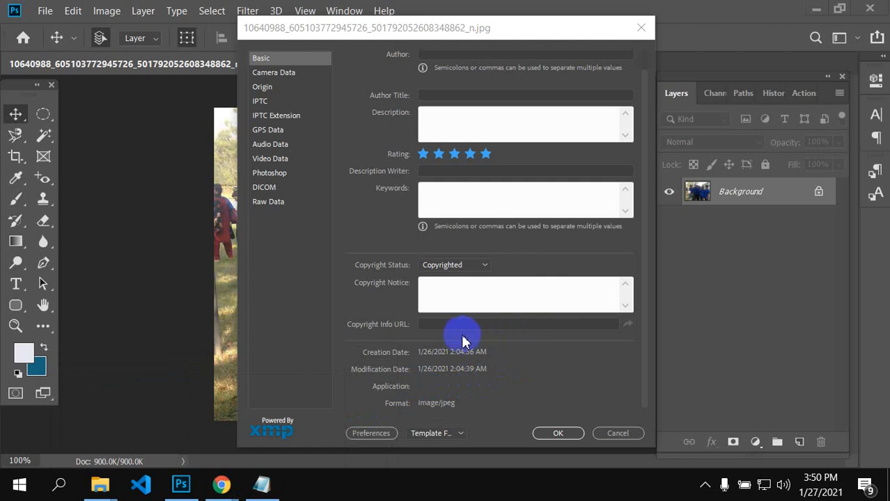
pyautogui.click(429, 327)
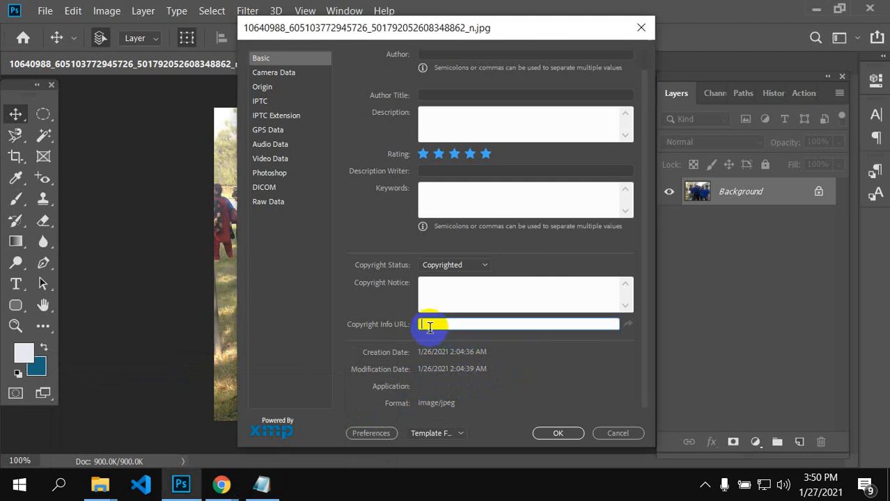
pyautogui.scroll(1, 481, 331)
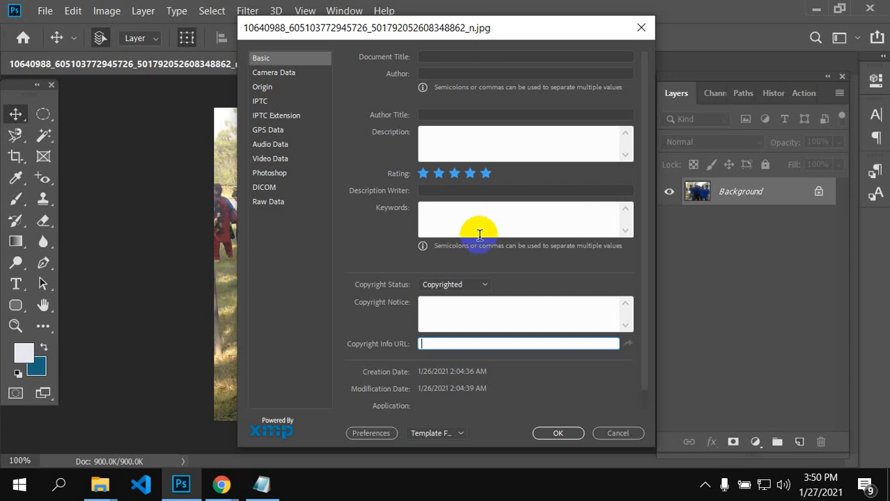
pyautogui.scroll(-1, 465, 348)
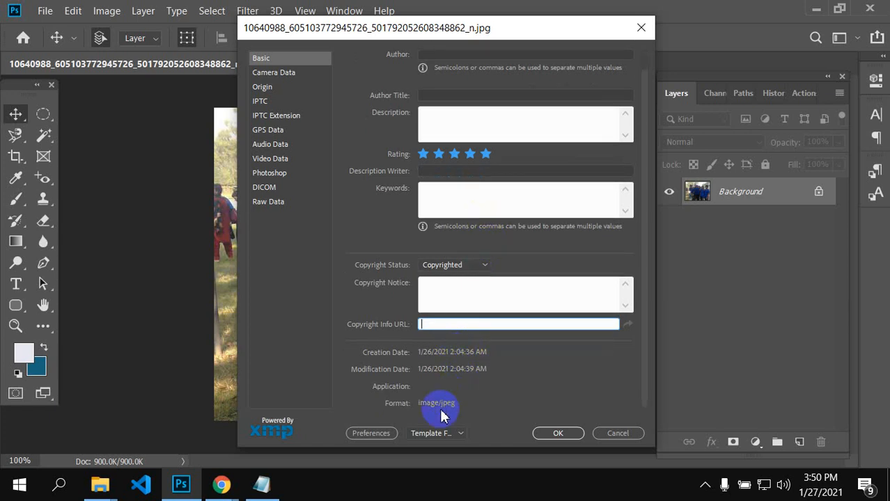
pyautogui.scroll(1, 465, 379)
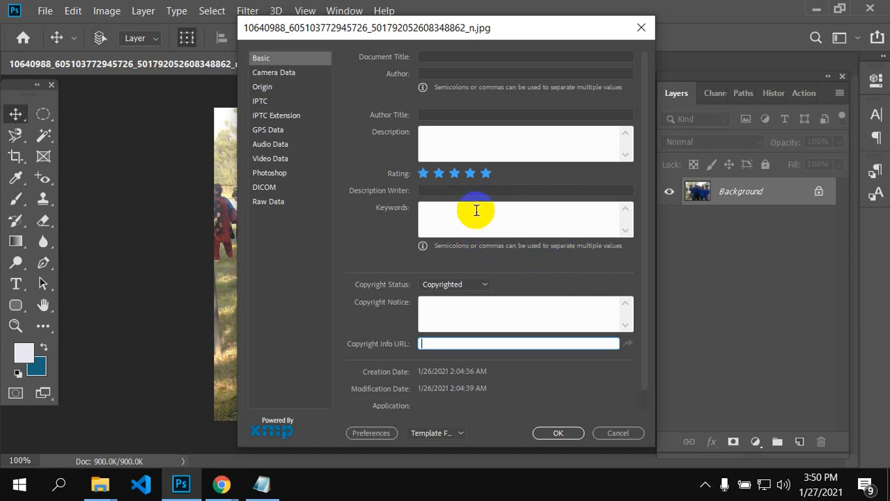
pyautogui.scroll(-1, 512, 302)
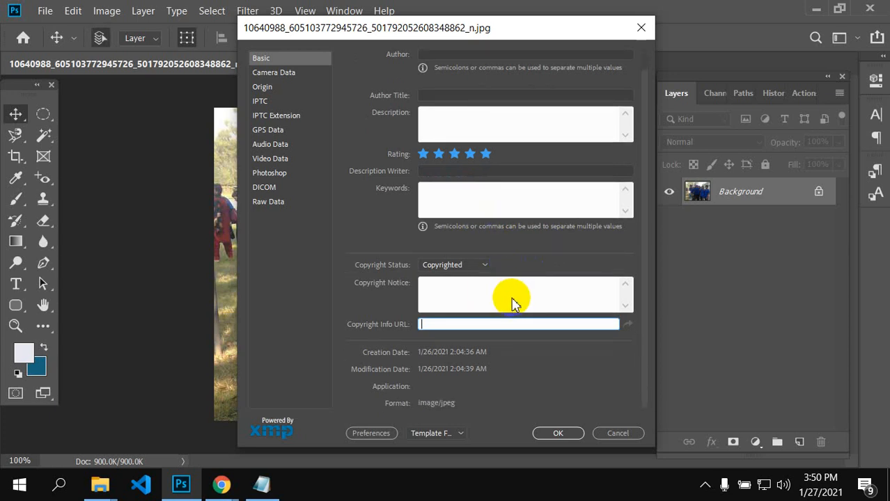
pyautogui.scroll(1, 513, 302)
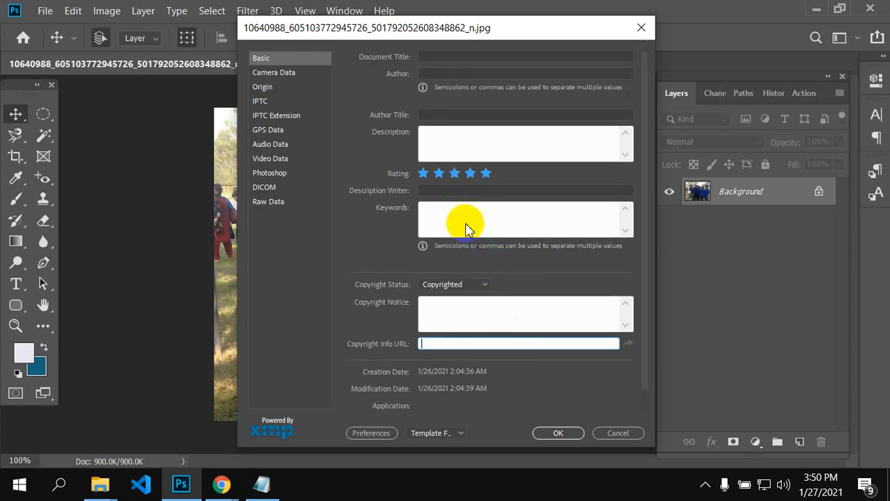
pyautogui.click(442, 152)
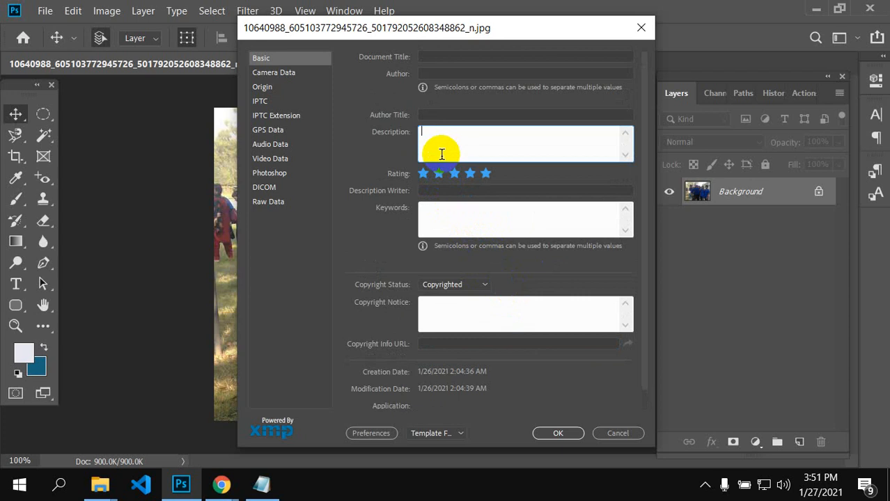
# Step: Close File Info without applying the metadata changes and switch to the Google Meet call in Chrome
pyautogui.click(640, 27)
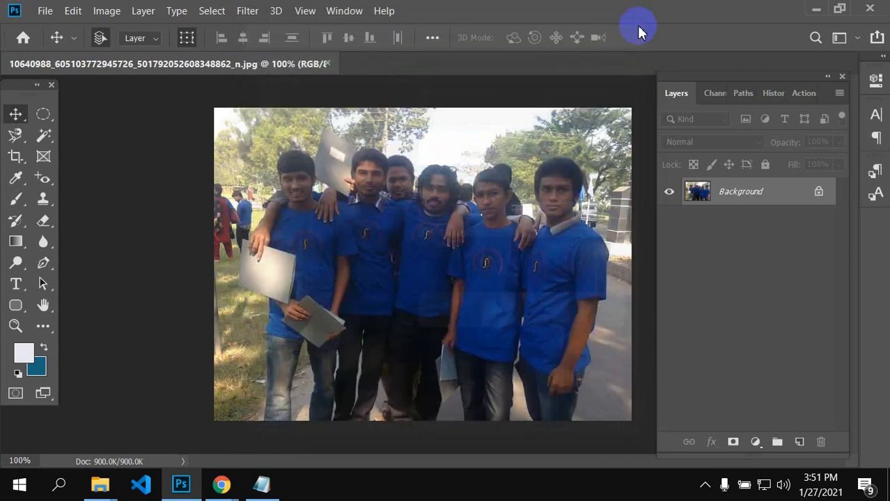
pyautogui.click(813, 10)
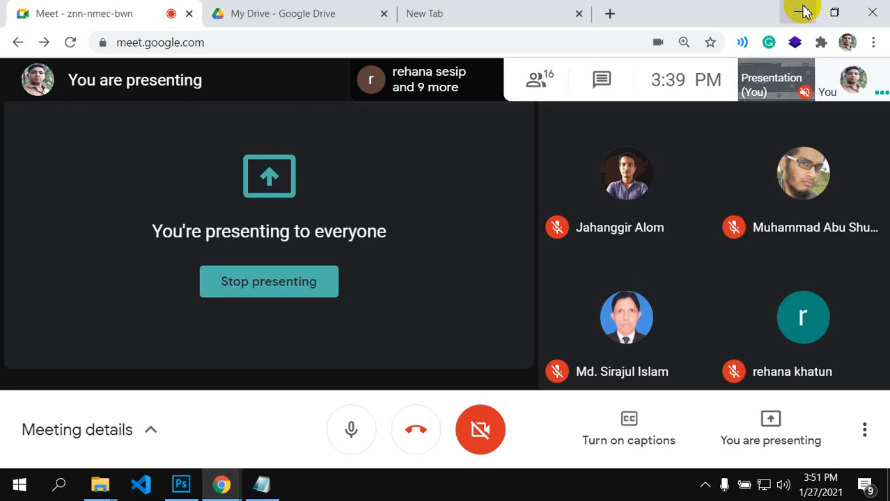
pyautogui.click(123, 453)
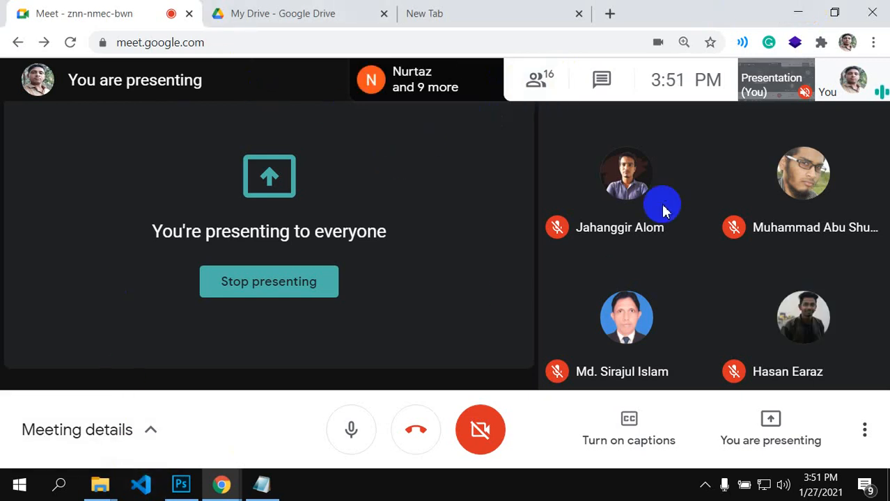
# Step: Minimise the Chrome and photo folder windows and launch Firefox from the desktop
pyautogui.click(797, 12)
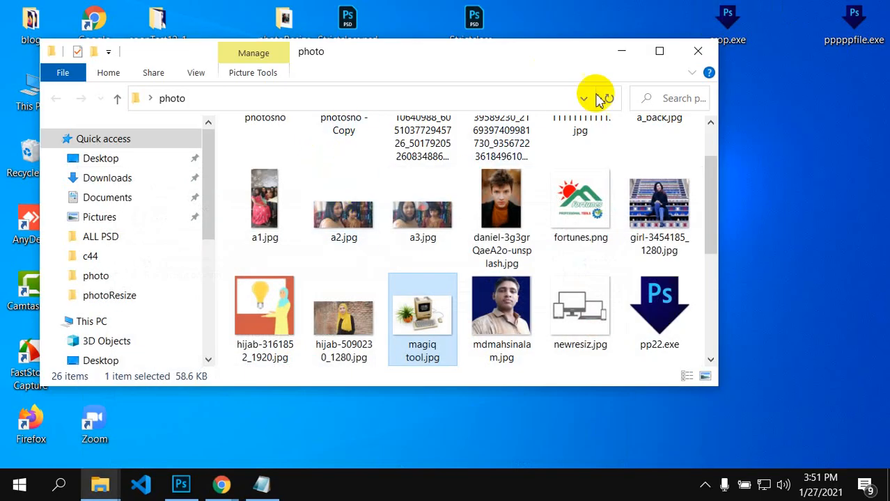
pyautogui.click(621, 50)
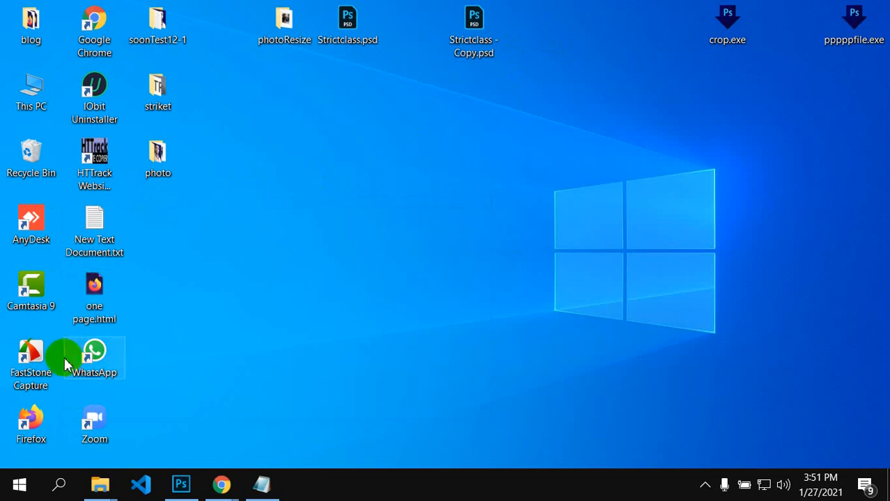
pyautogui.doubleClick(21, 432)
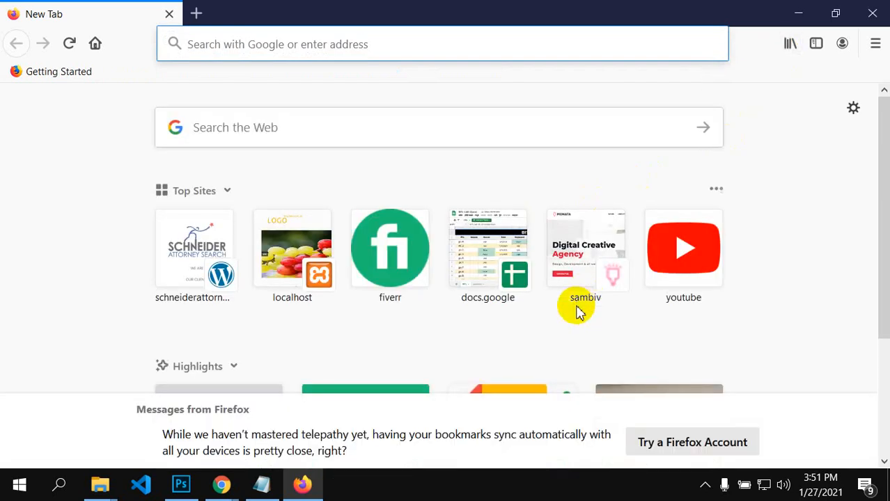
# Step: Load the fiverr.com website in the new browser tab
pyautogui.scroll(-1, 577, 306)
pyautogui.scroll(1, 772, 117)
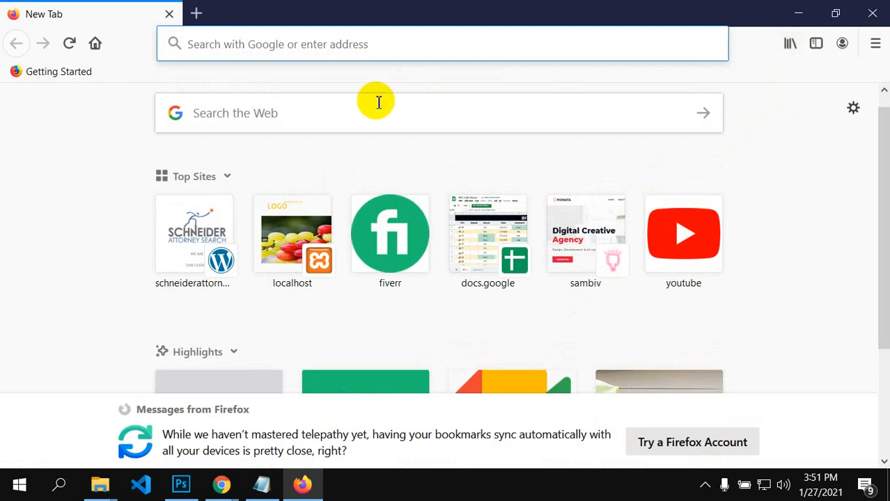
pyautogui.click(203, 41)
pyautogui.write('fiverr.com/')
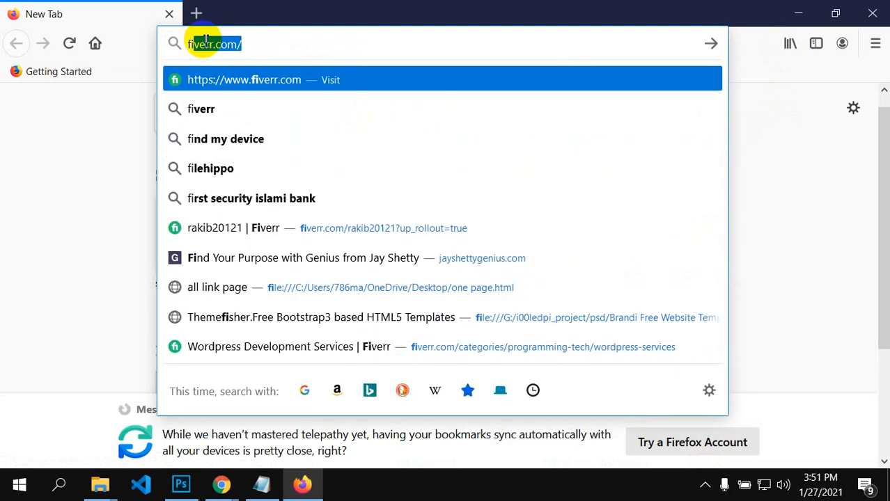
pyautogui.press('Right')
pyautogui.press('Return')
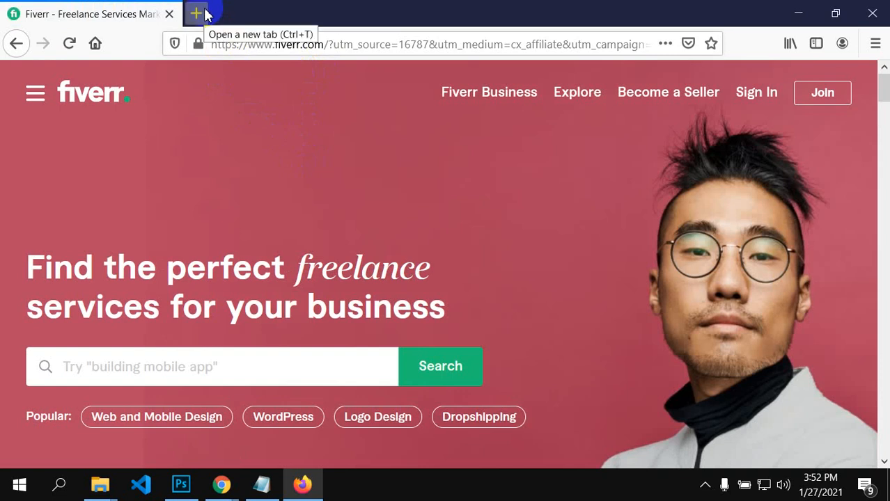
# Step: Dismiss the Join Fiverr prompt and open the popular WordPress services category from the home page
pyautogui.scroll(-2, 222, 203)
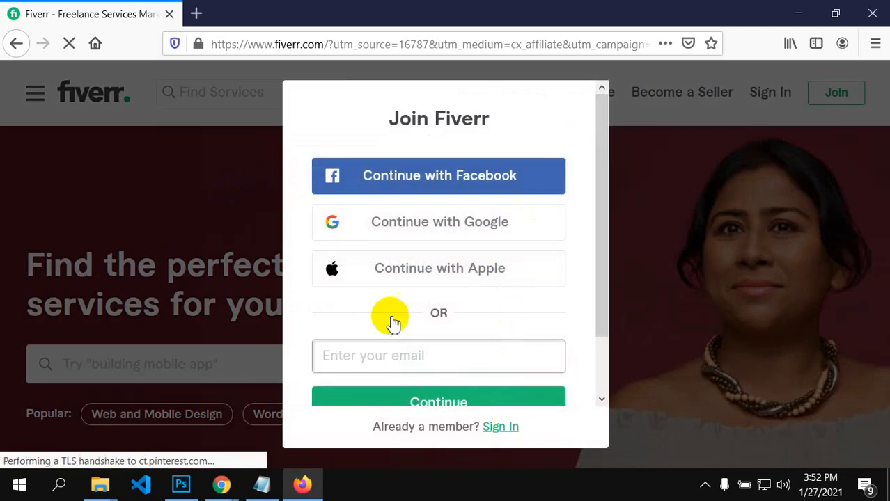
pyautogui.click(244, 182)
pyautogui.scroll(-1, 305, 254)
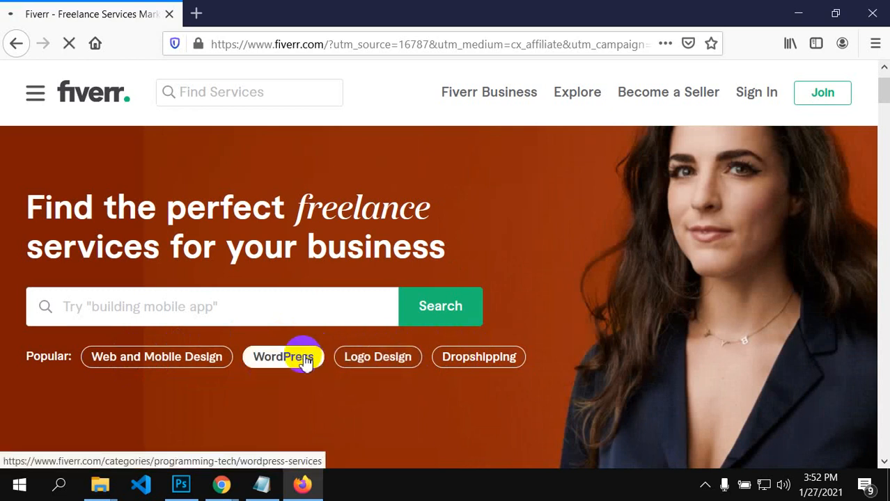
pyautogui.click(307, 362)
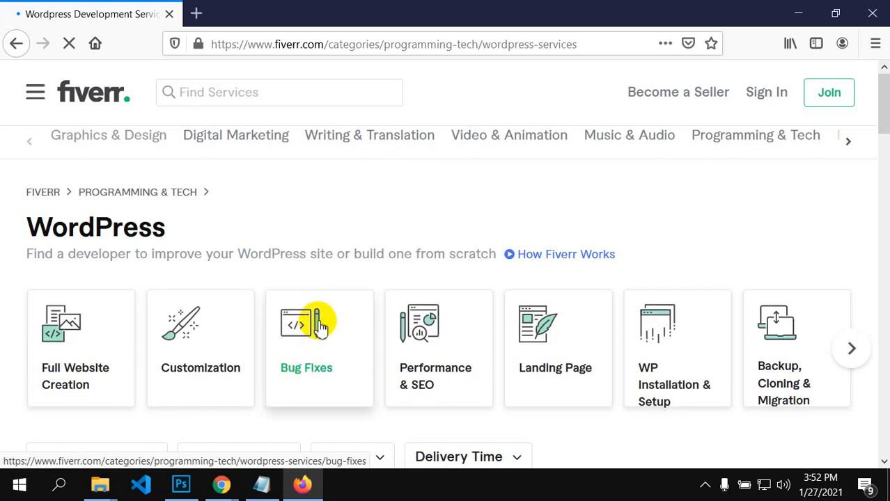
# Step: Filter the WordPress services to show only Online sellers
pyautogui.scroll(-1, 320, 328)
pyautogui.scroll(-1, 320, 328)
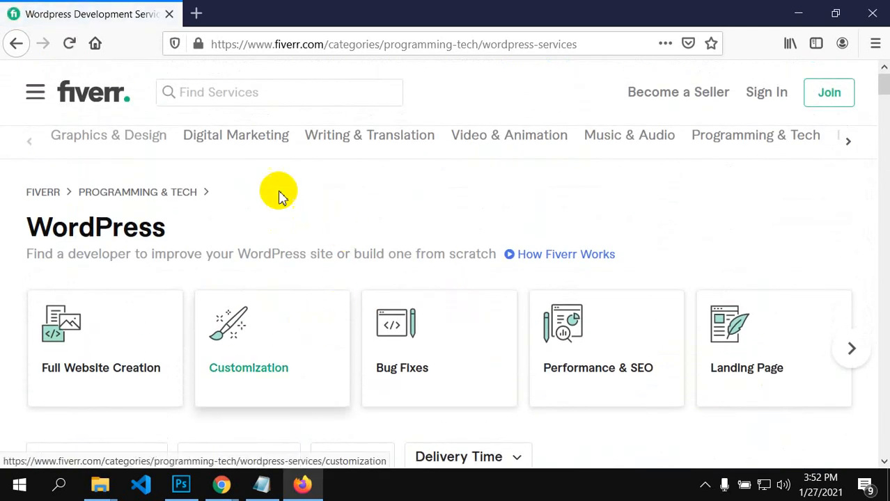
pyautogui.scroll(-3, 264, 299)
pyautogui.click(267, 299)
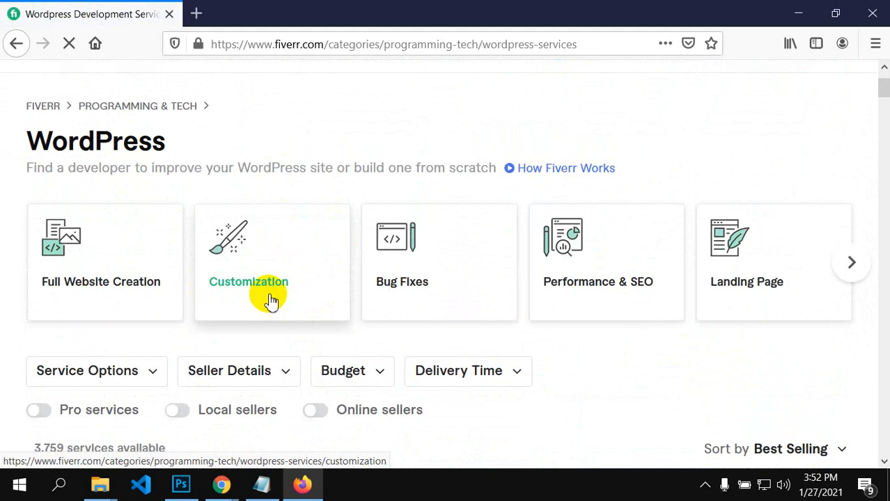
pyautogui.scroll(-5, 306, 258)
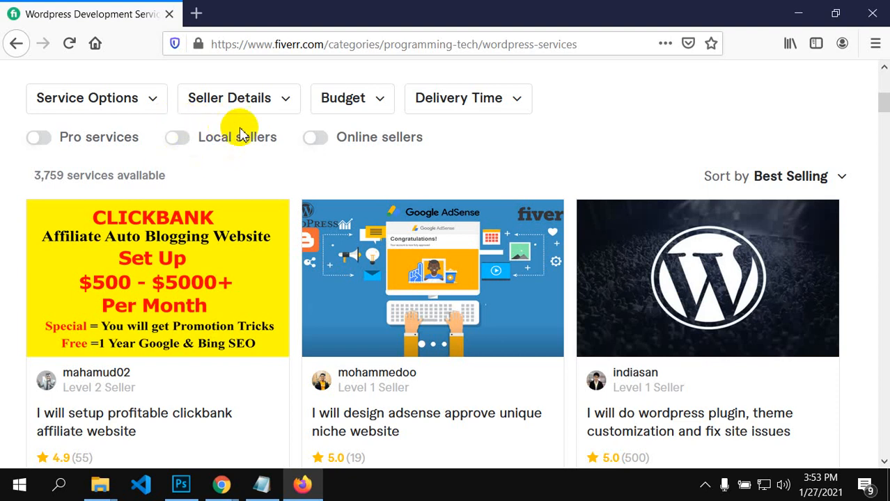
pyautogui.click(322, 141)
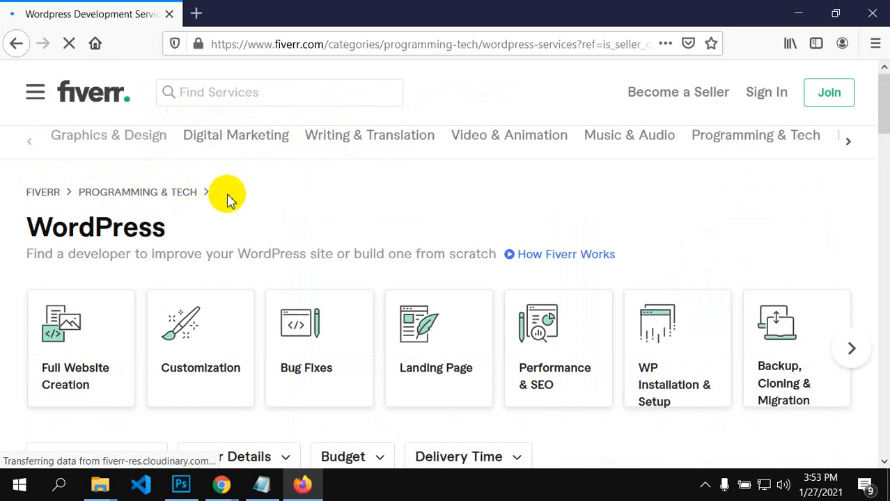
# Step: Review the WordPress listings from online sellers along with the Pro services and Local sellers filter options
pyautogui.scroll(-3, 217, 237)
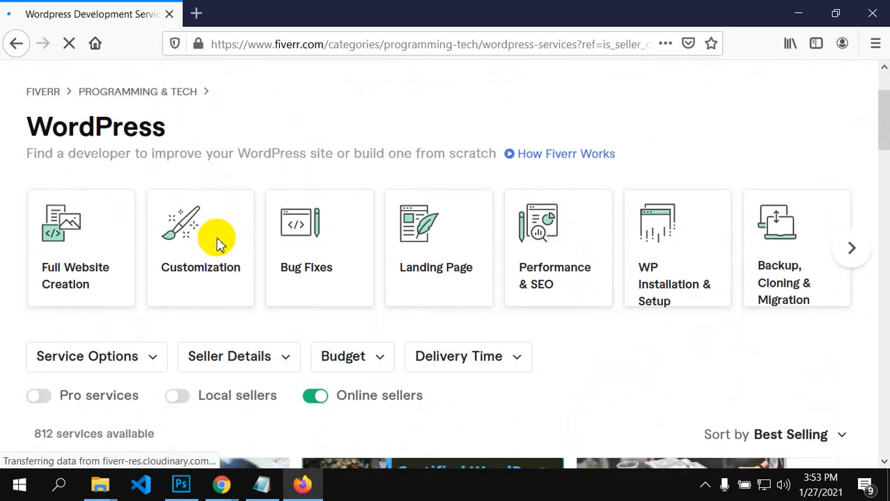
pyautogui.scroll(-1, 155, 318)
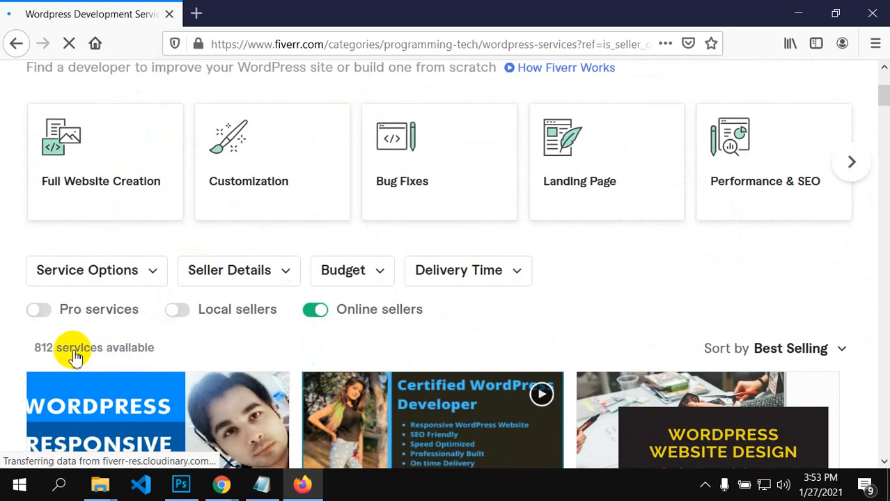
pyautogui.scroll(-2, 134, 352)
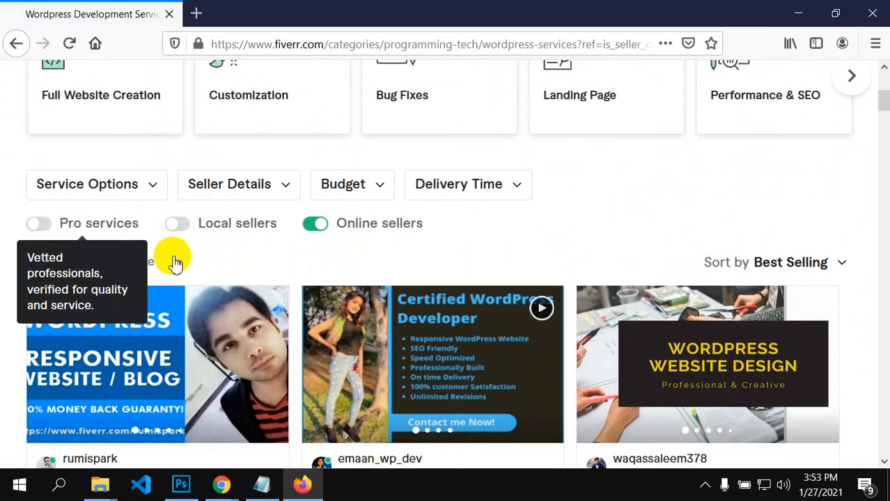
pyautogui.click(573, 162)
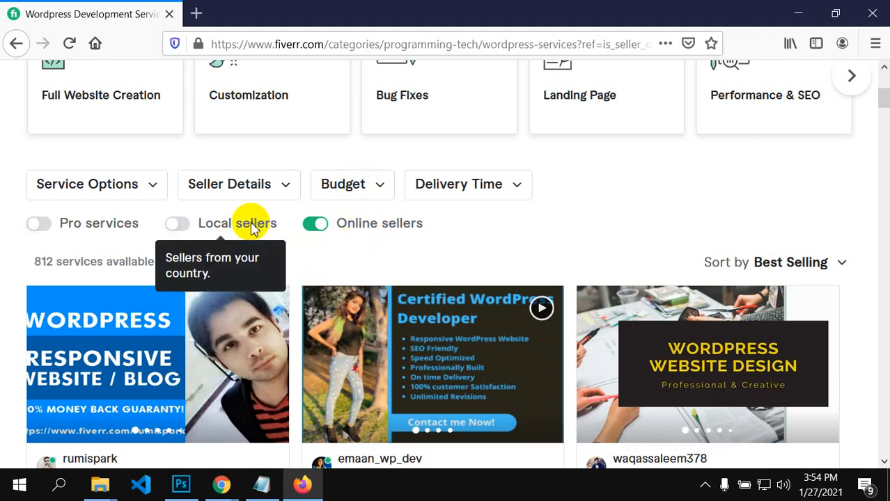
pyautogui.scroll(-2, 288, 226)
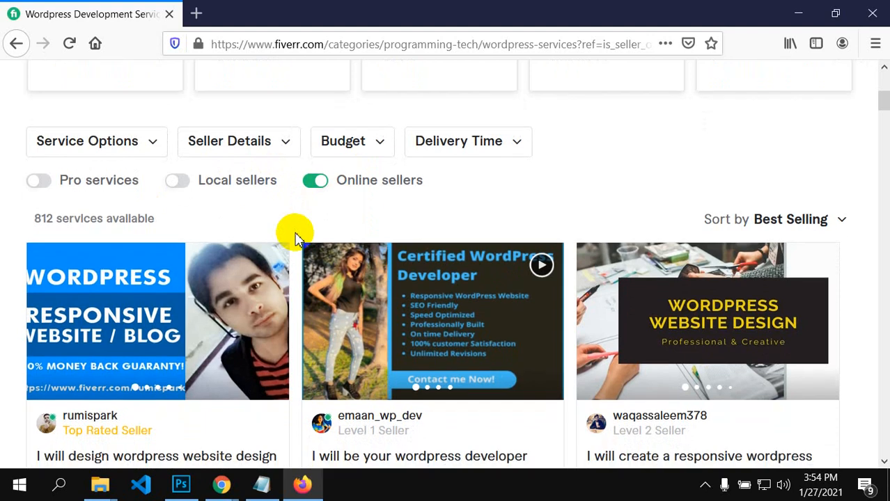
pyautogui.scroll(4, 300, 243)
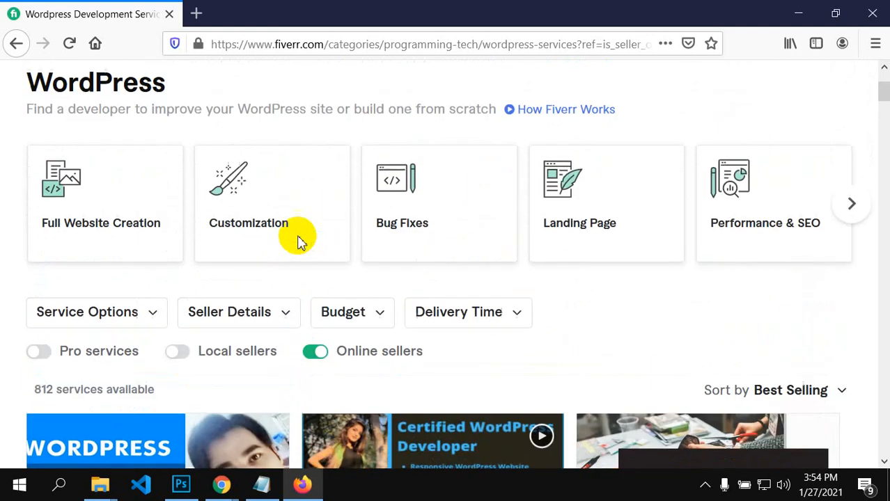
pyautogui.scroll(1, 299, 243)
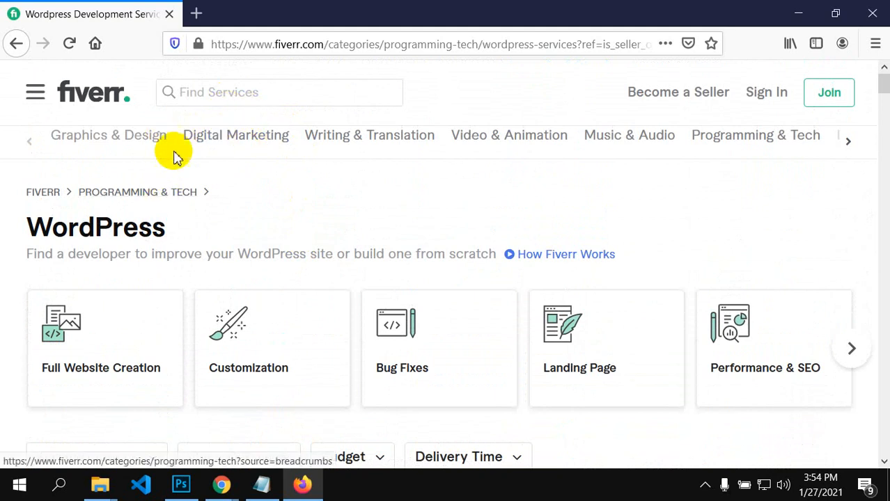
pyautogui.click(206, 93)
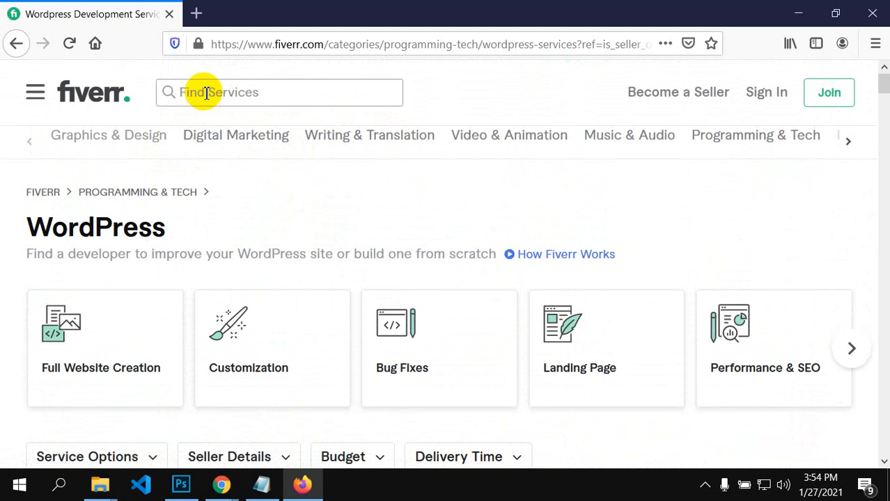
pyautogui.write('wo')
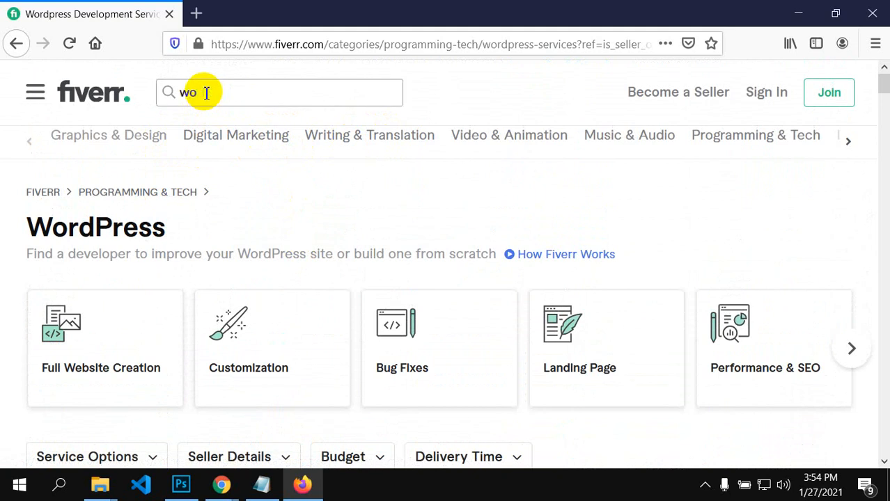
pyautogui.write('r')
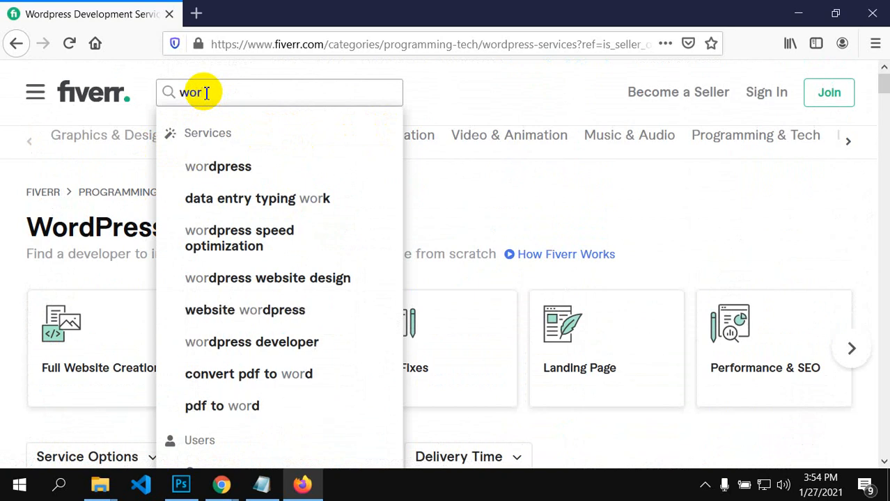
pyautogui.press('BackSpace')
pyautogui.press('BackSpace')
pyautogui.press('BackSpace')
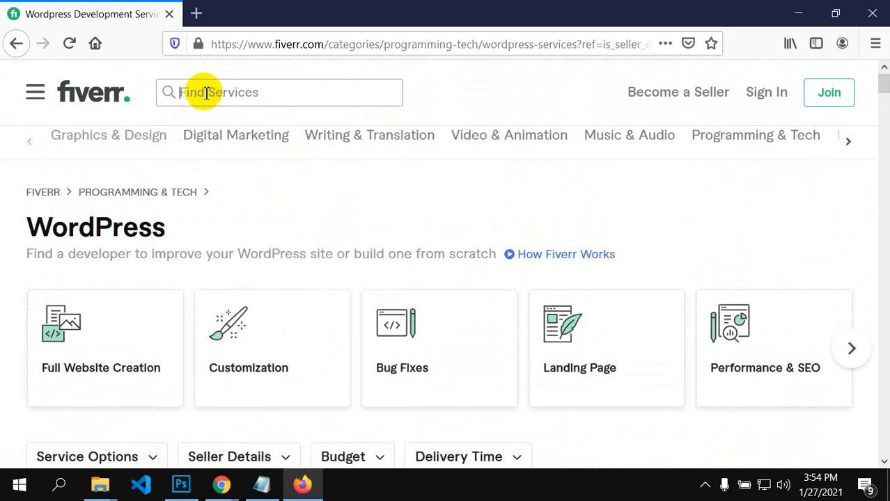
# Step: Search Fiverr for services using the suggested phrase "avada theme customization"
pyautogui.write('av')
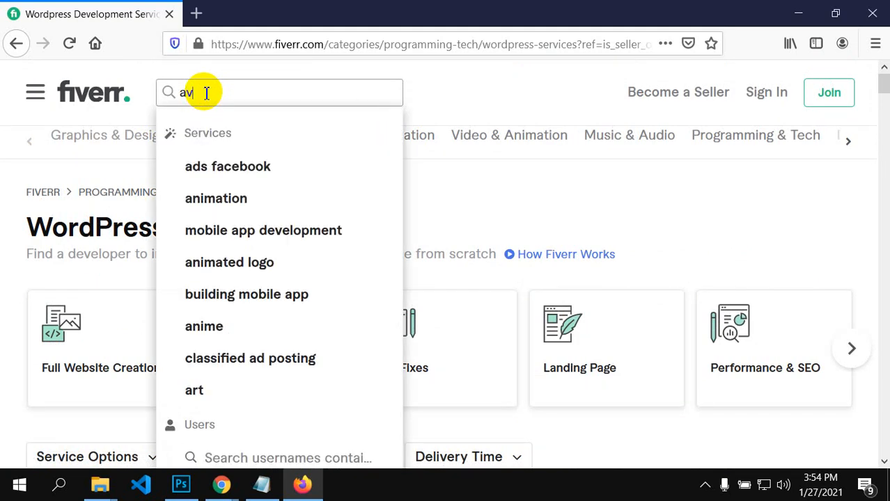
pyautogui.write('a')
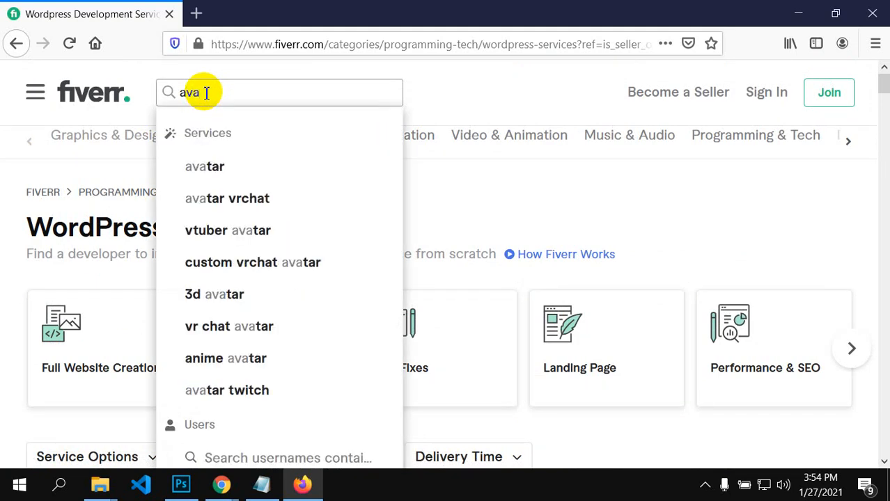
pyautogui.write('da')
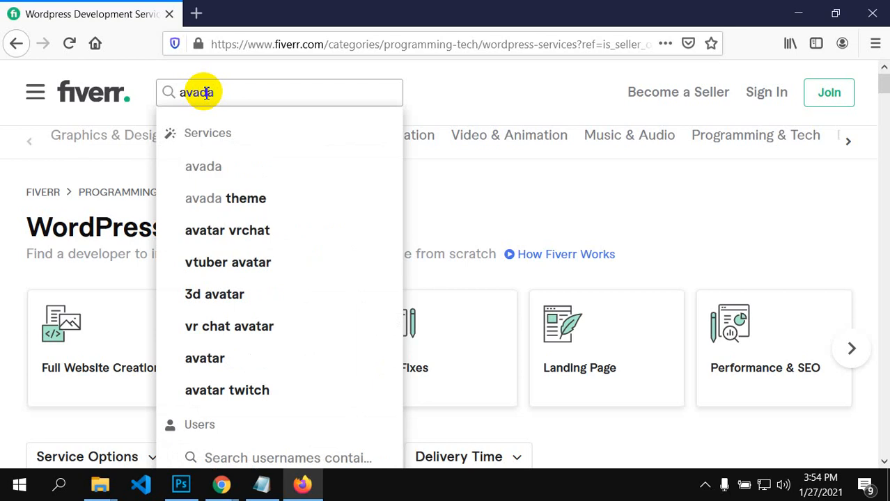
pyautogui.write(' them')
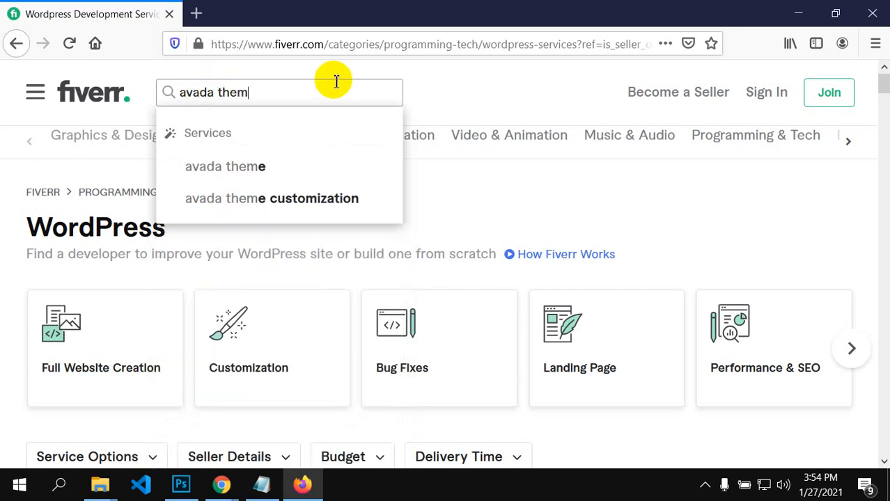
pyautogui.click(331, 207)
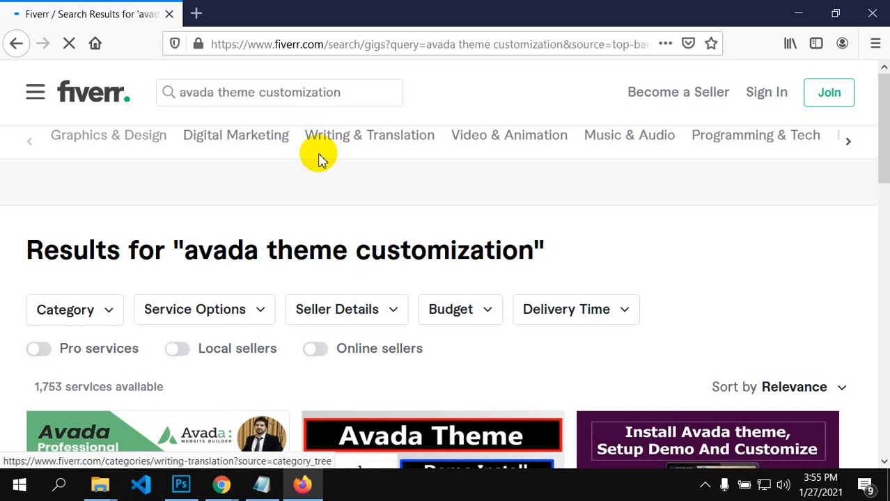
# Step: Try the Online sellers filter on the avada theme customization results and turn it off again
pyautogui.scroll(-1, 318, 171)
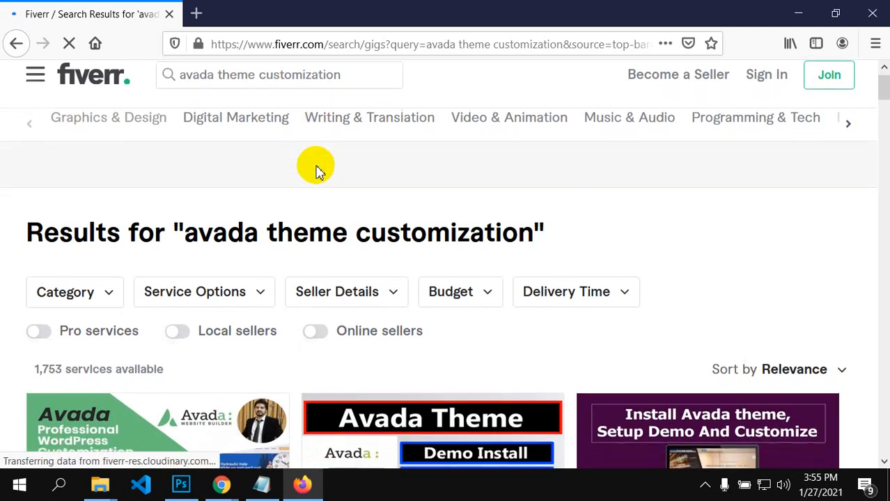
pyautogui.scroll(-2, 318, 171)
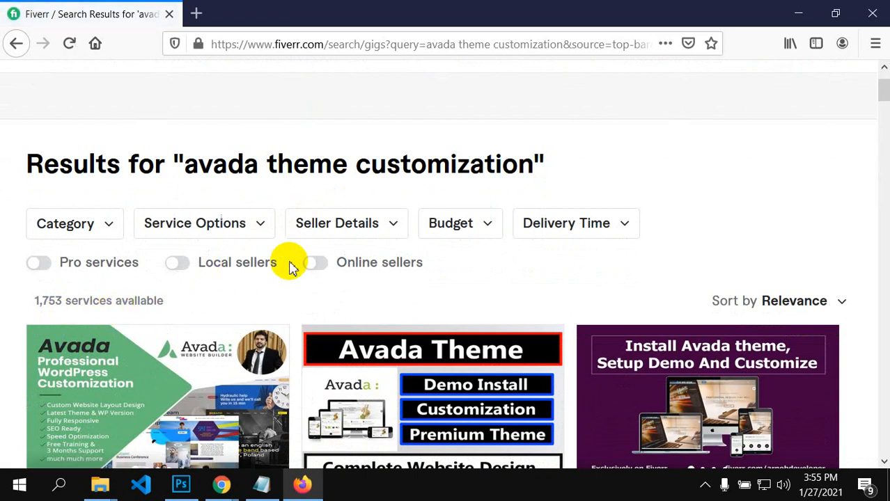
pyautogui.click(317, 263)
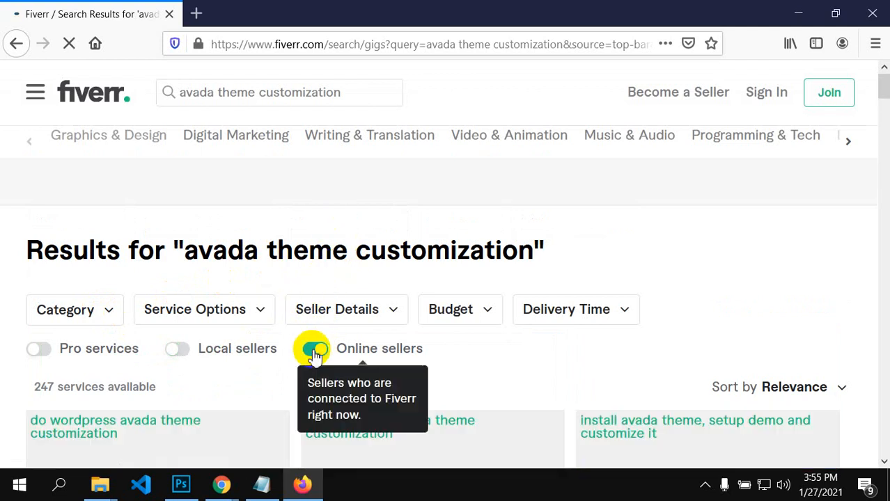
pyautogui.click(309, 349)
# Step: Place the text cursor at the end of the "avada theme customization" phrase in the Fiverr search
pyautogui.click(234, 94)
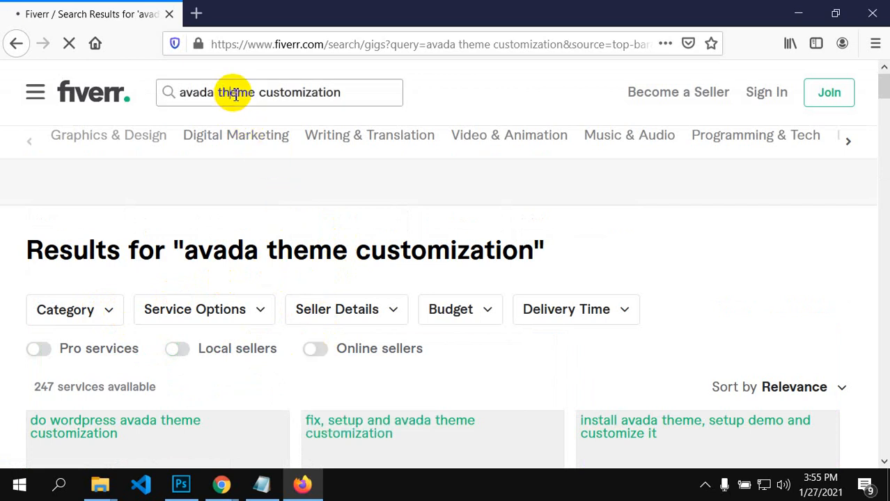
pyautogui.click(355, 95)
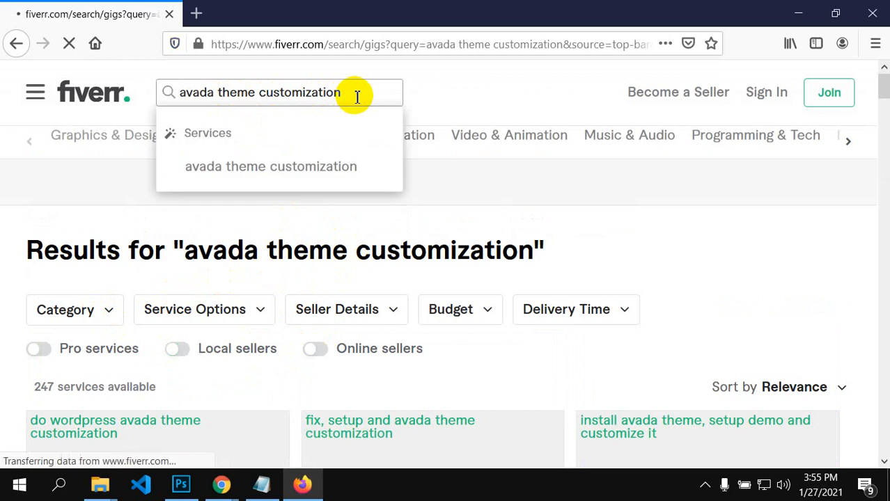
pyautogui.click(343, 93)
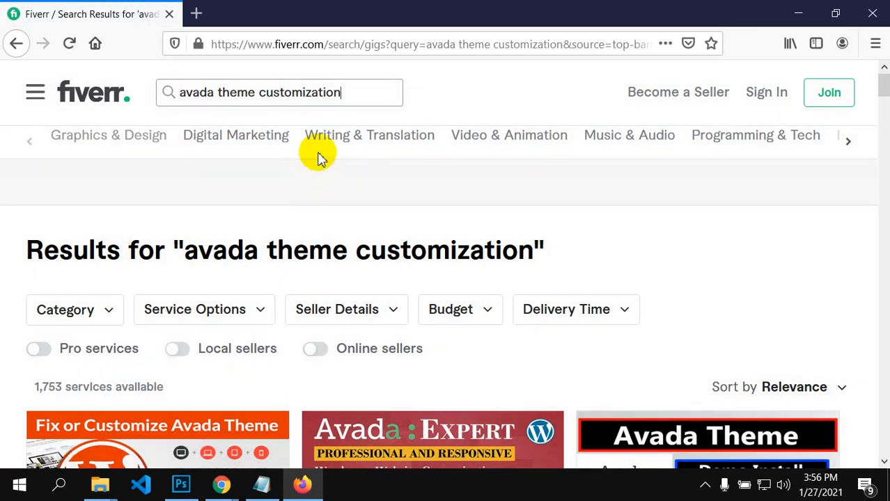
# Step: Examine the avada theme customization results on Fiverr, comparing the service listings, seller levels, ratings and starting prices
pyautogui.scroll(-1, 316, 156)
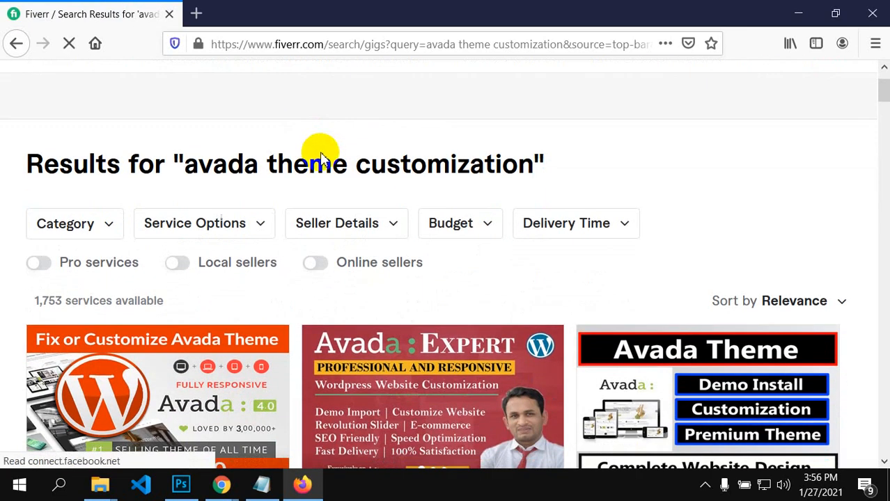
pyautogui.scroll(-1, 285, 231)
pyautogui.scroll(2, 285, 231)
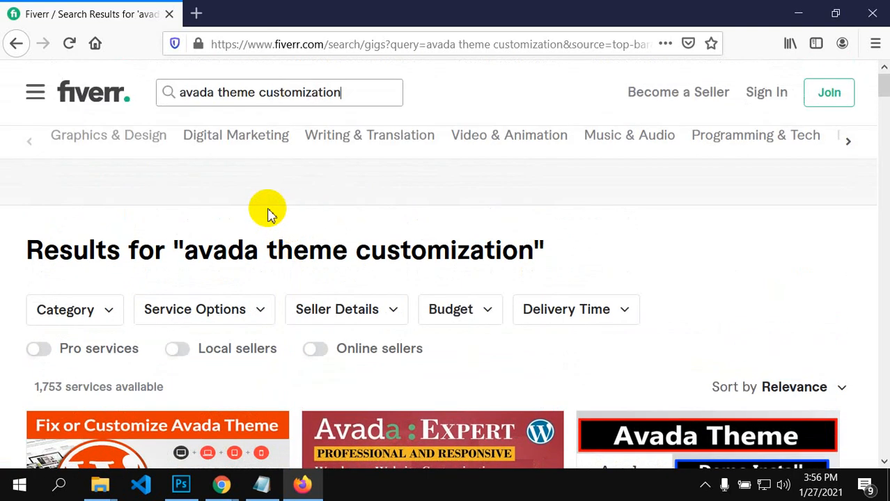
pyautogui.click(201, 194)
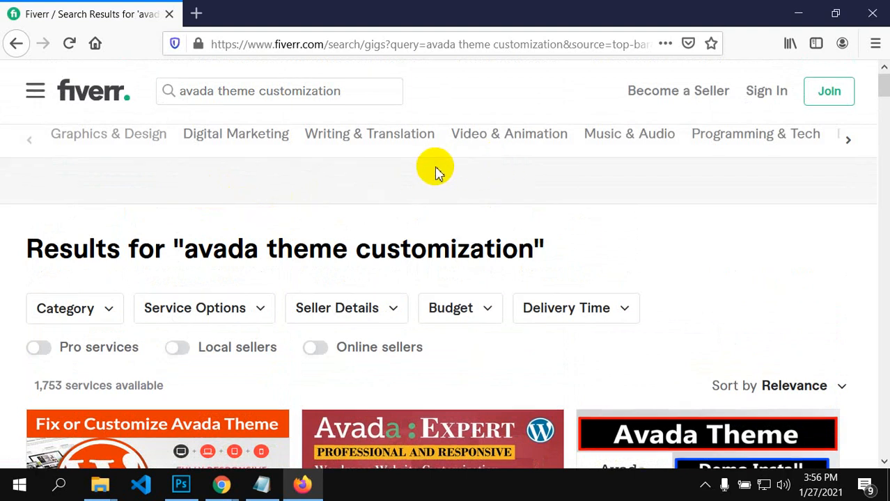
pyautogui.scroll(-1, 431, 171)
pyautogui.scroll(-4, 424, 173)
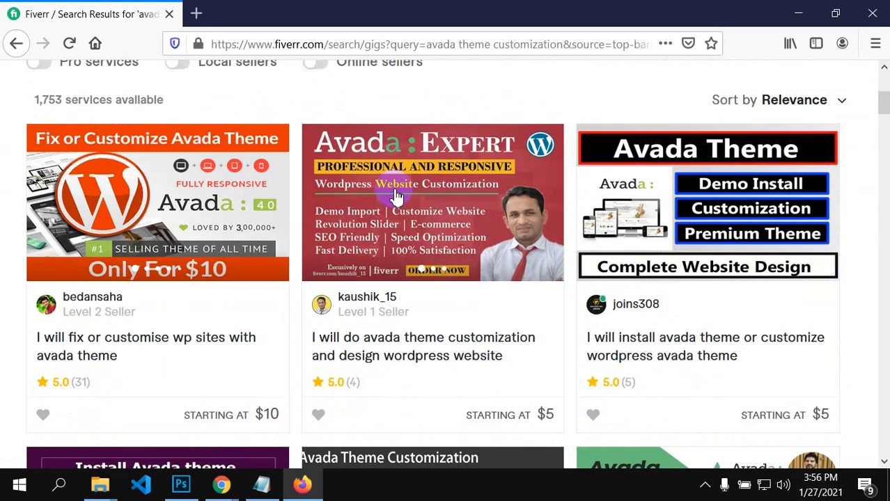
pyautogui.scroll(2, 397, 189)
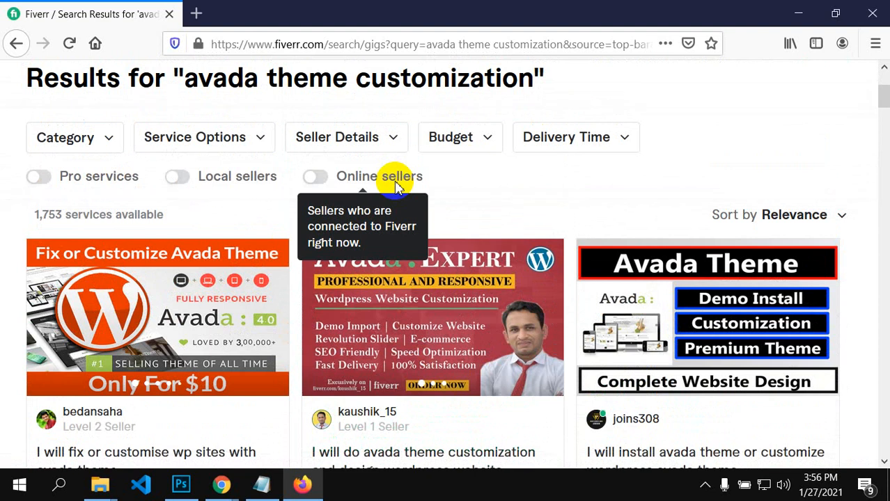
pyautogui.hotkey('ctrl', '-')
pyautogui.hotkey('ctrl', '-')
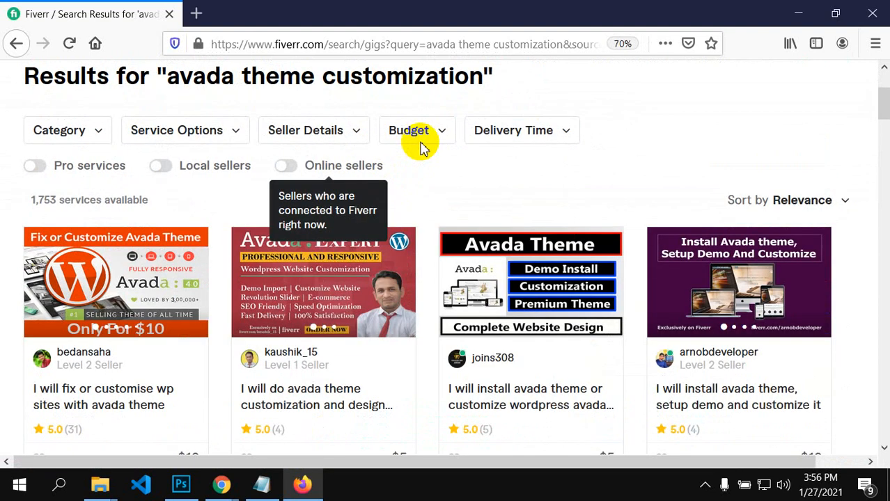
pyautogui.scroll(-1, 420, 147)
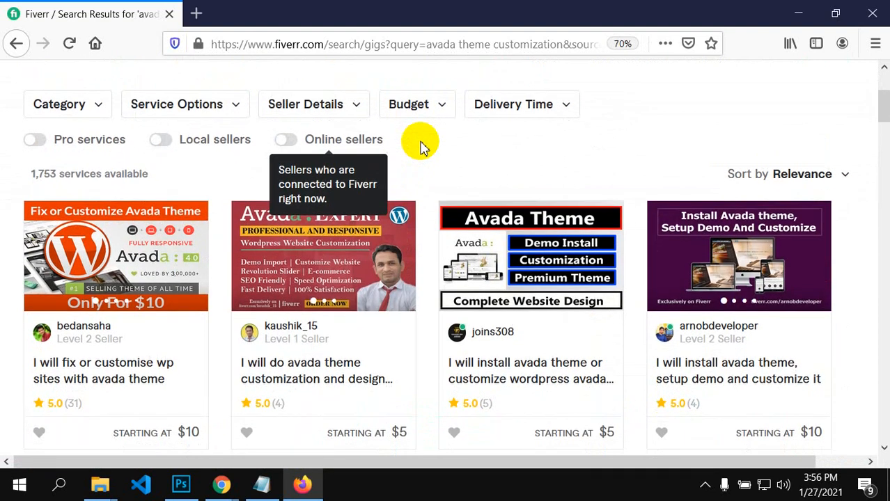
# Step: Search Fiverr for the suggested query "wordpress developer" in place of the current search text
pyautogui.scroll(1, 409, 153)
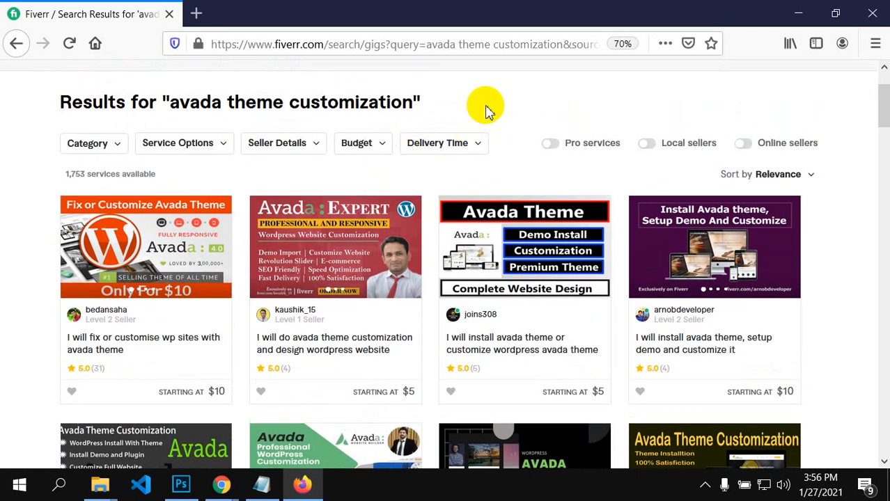
pyautogui.scroll(3, 324, 142)
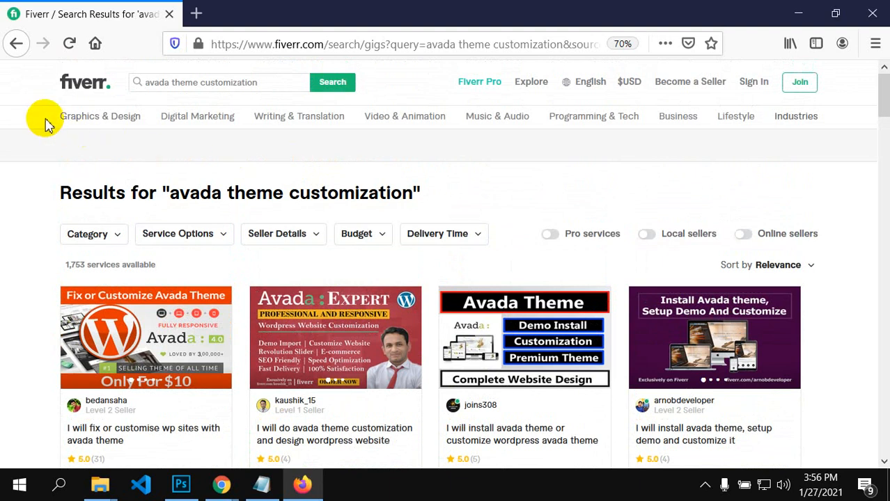
pyautogui.click(260, 84)
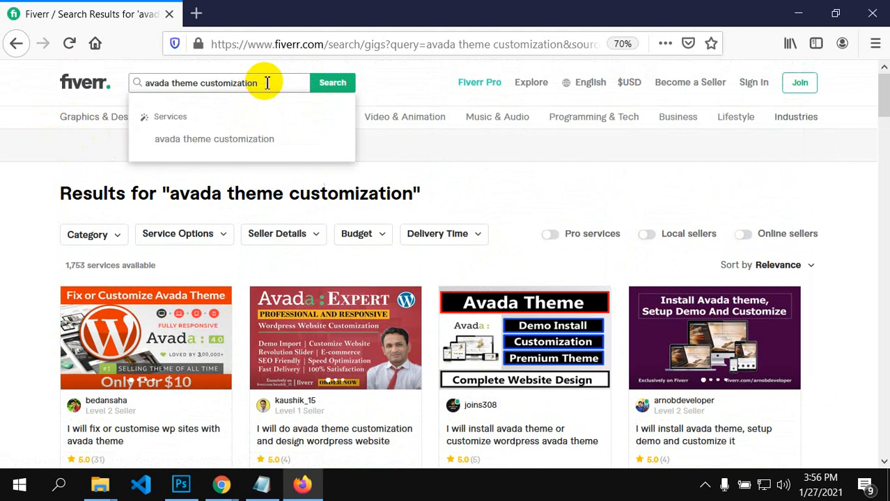
pyautogui.press('BackSpace')
pyautogui.press('BackSpace')
pyautogui.press('BackSpace')
pyautogui.press('BackSpace')
pyautogui.press('BackSpace')
pyautogui.press('BackSpace')
pyautogui.press('BackSpace')
pyautogui.press('BackSpace')
pyautogui.press('BackSpace')
pyautogui.press('BackSpace')
pyautogui.press('BackSpace')
pyautogui.press('BackSpace')
pyautogui.press('BackSpace')
pyautogui.press('BackSpace')
pyautogui.press('BackSpace')
pyautogui.press('BackSpace')
pyautogui.press('BackSpace')
pyautogui.press('BackSpace')
pyautogui.press('BackSpace')
pyautogui.press('BackSpace')
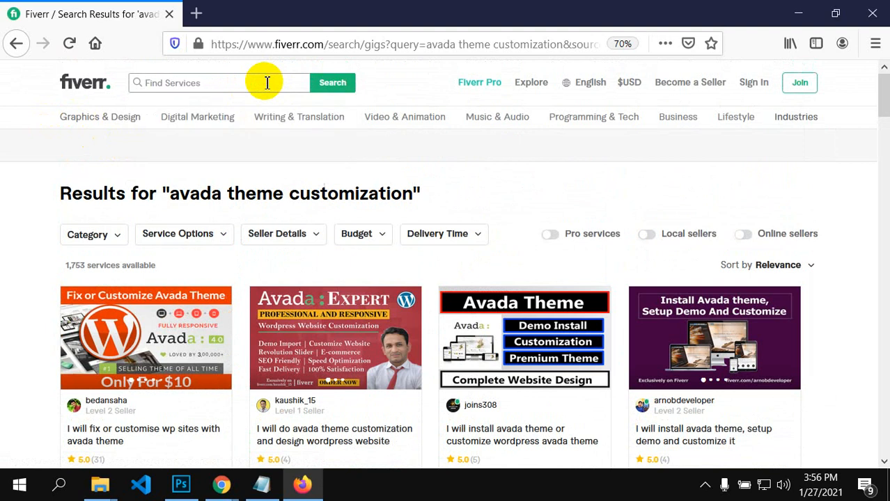
pyautogui.write('wor')
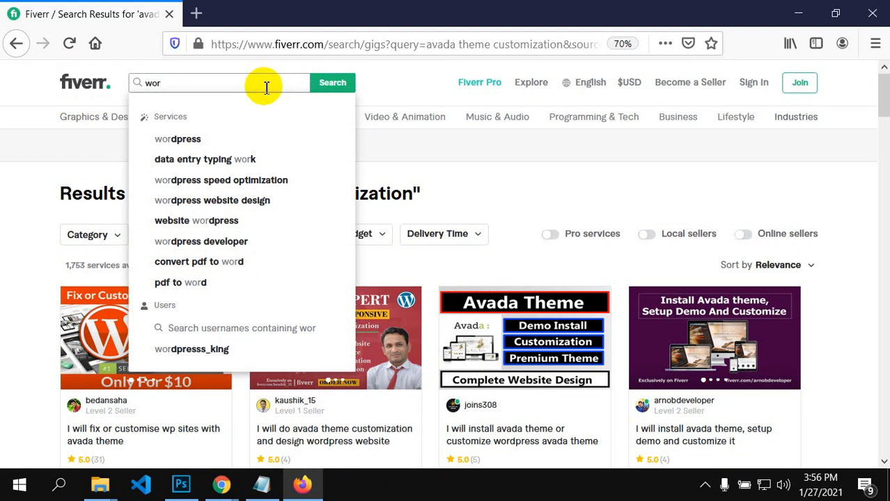
pyautogui.click(225, 242)
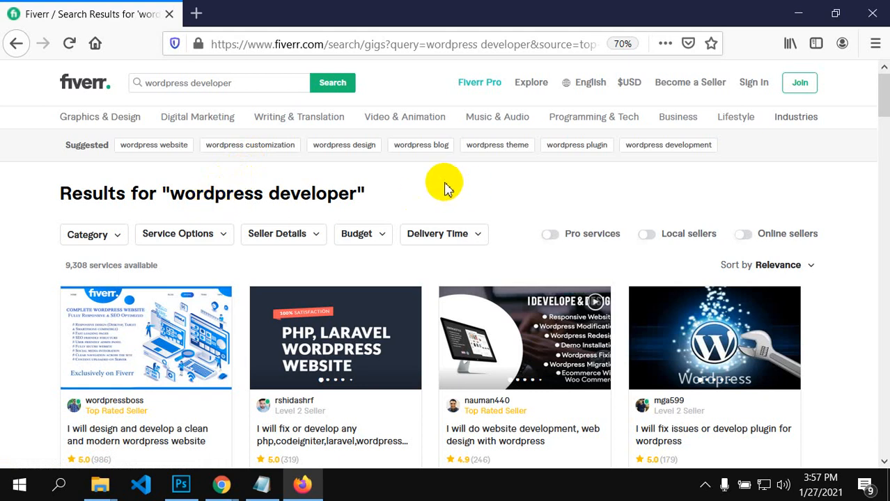
# Step: Enlarge the wordpress developer results page to 140% zoom
pyautogui.hotkey('ctrl', '+')
pyautogui.hotkey('ctrl', '+')
pyautogui.hotkey('ctrl', '+')
pyautogui.hotkey('ctrl', '+')
pyautogui.hotkey('ctrl', '+')
pyautogui.hotkey('ctrl', '+')
pyautogui.hotkey('ctrl', '+')
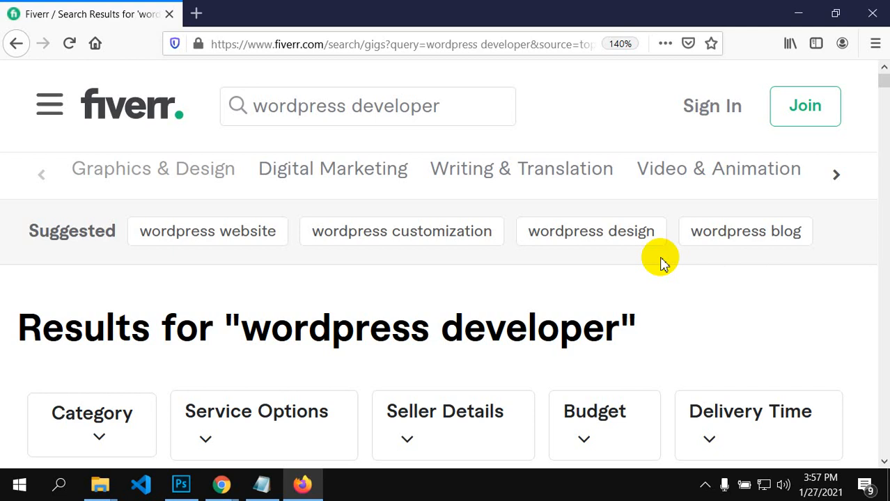
# Step: Search the web for "object oriented programming" in a new browser tab
pyautogui.hotkey('ctrl', 't')
pyautogui.write('ob')
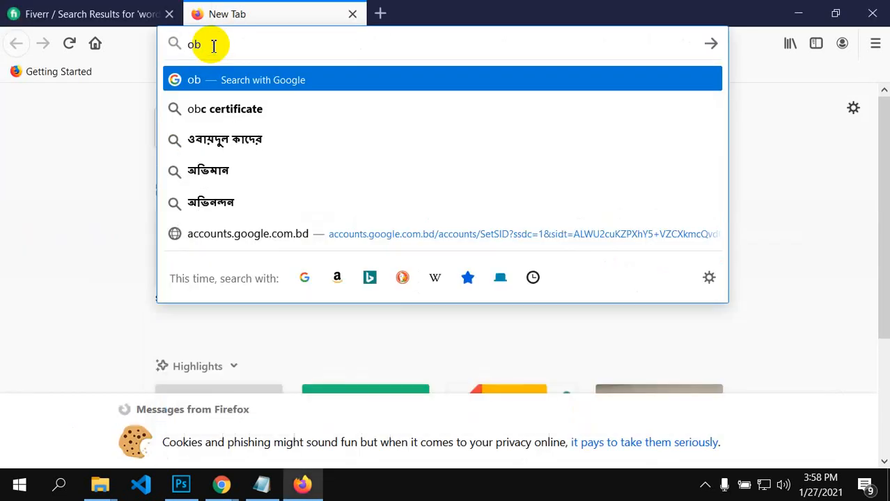
pyautogui.write('ject')
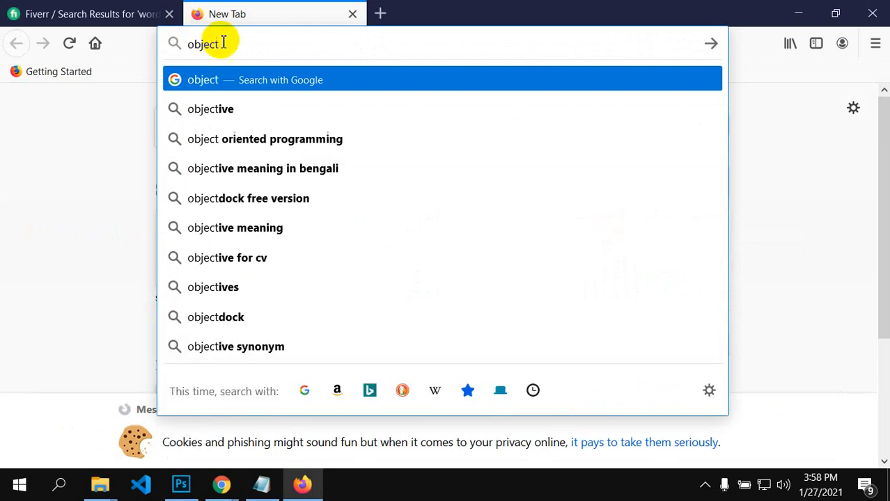
pyautogui.click(245, 140)
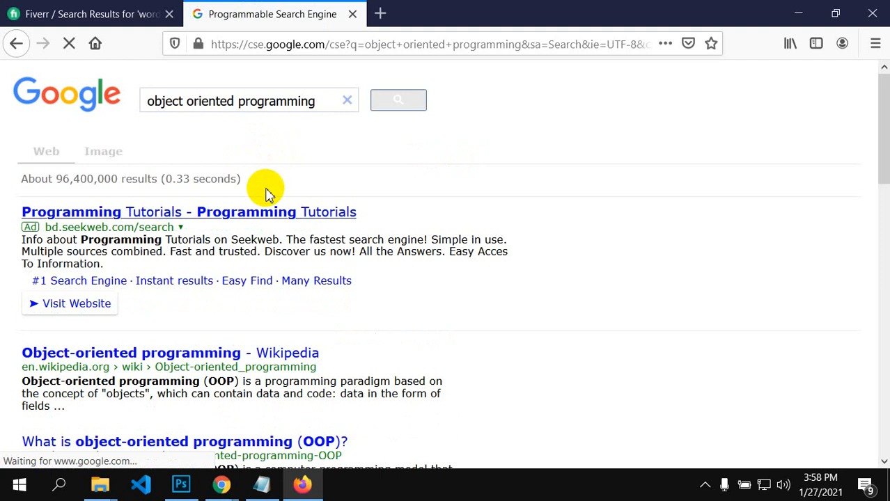
# Step: Examine the first object oriented programming web results, highlighting the Wikipedia source and the w3schools address
pyautogui.scroll(-1, 186, 245)
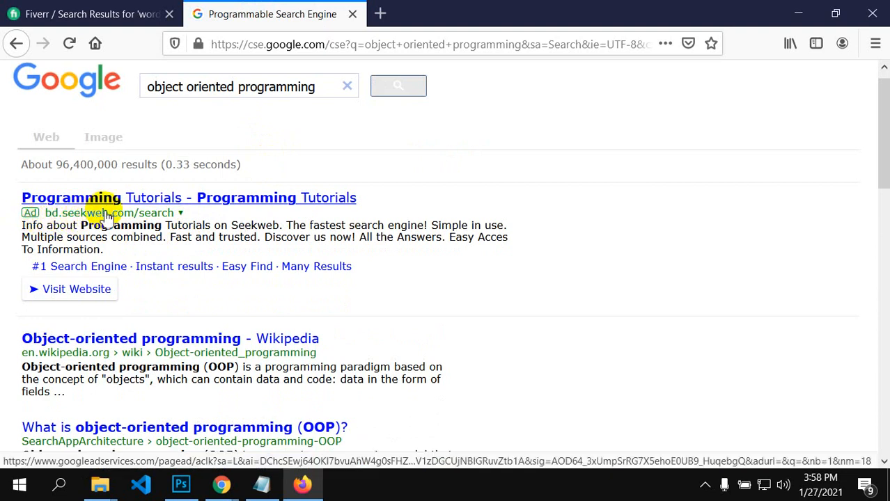
pyautogui.scroll(-1, 100, 217)
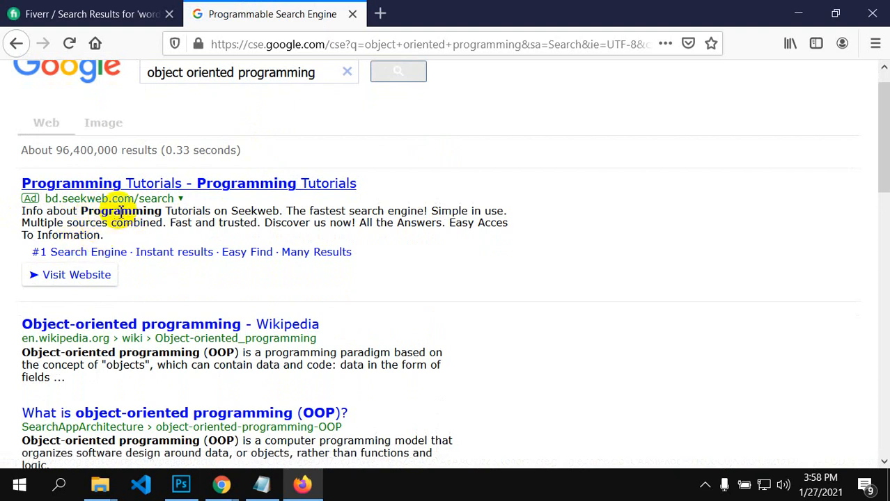
pyautogui.scroll(-1, 132, 215)
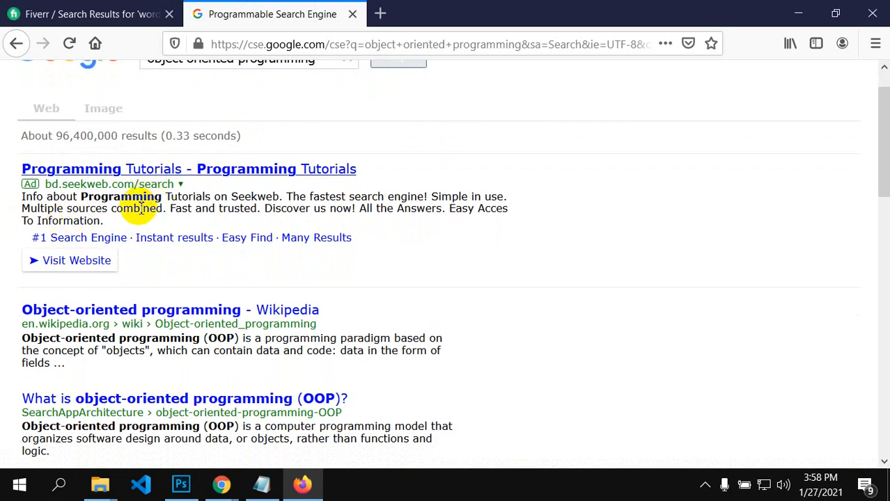
pyautogui.scroll(-3, 149, 229)
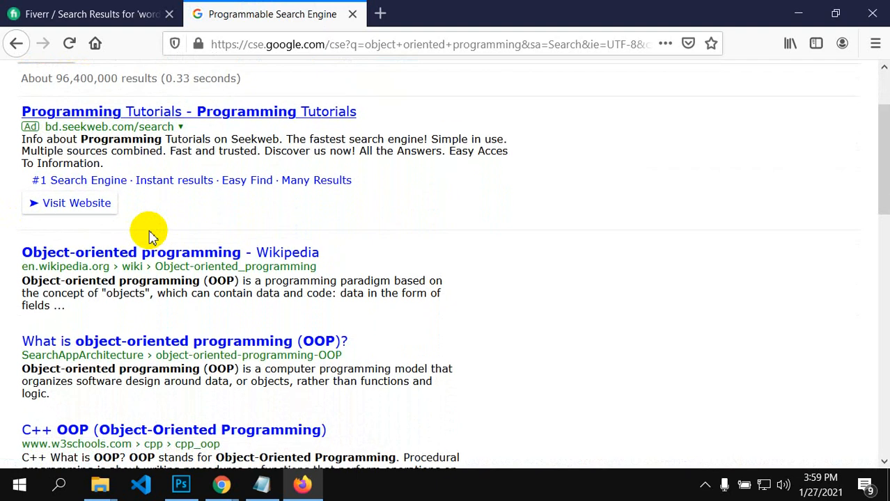
pyautogui.scroll(-1, 149, 230)
pyautogui.moveTo(343, 245); pyautogui.dragTo(256, 230)
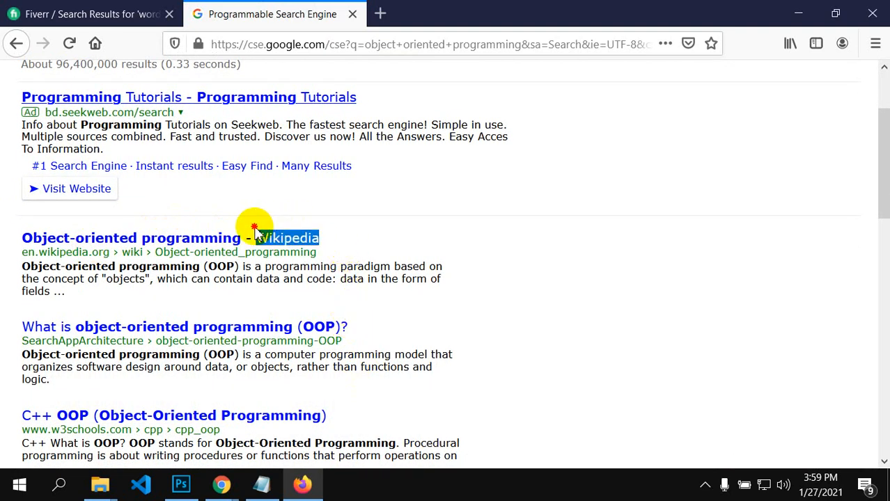
pyautogui.scroll(-1, 320, 268)
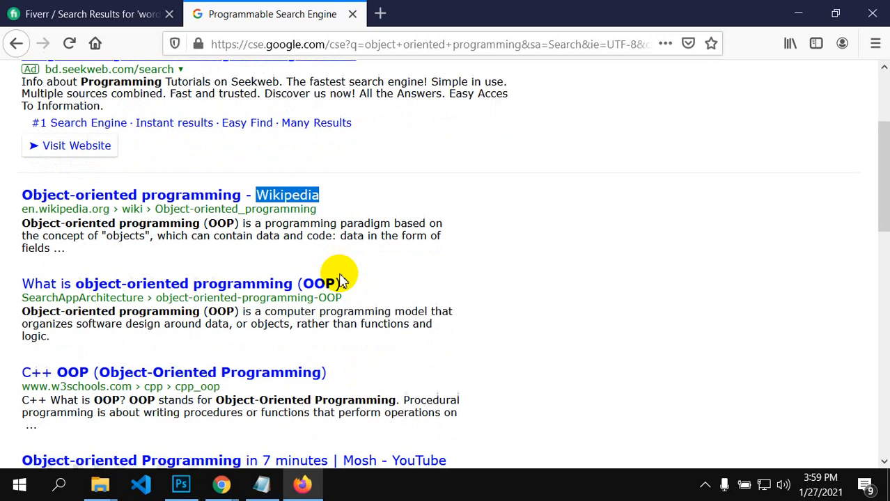
pyautogui.scroll(-1, 306, 272)
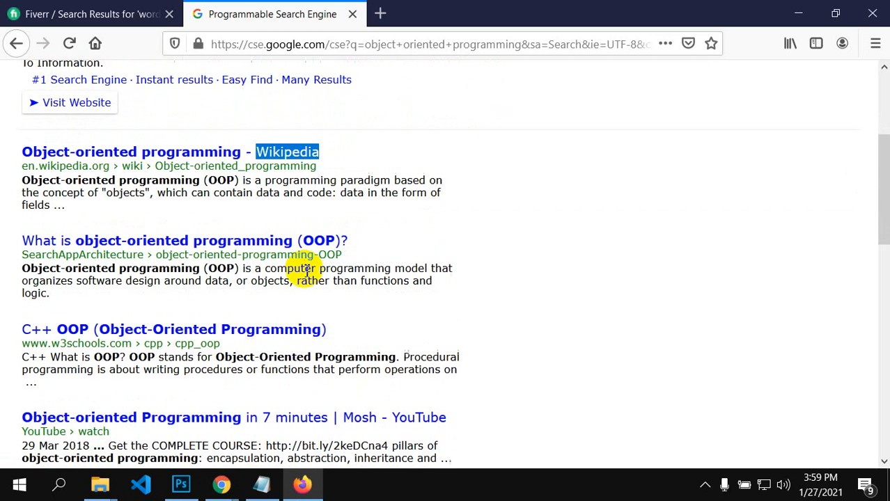
pyautogui.click(381, 232)
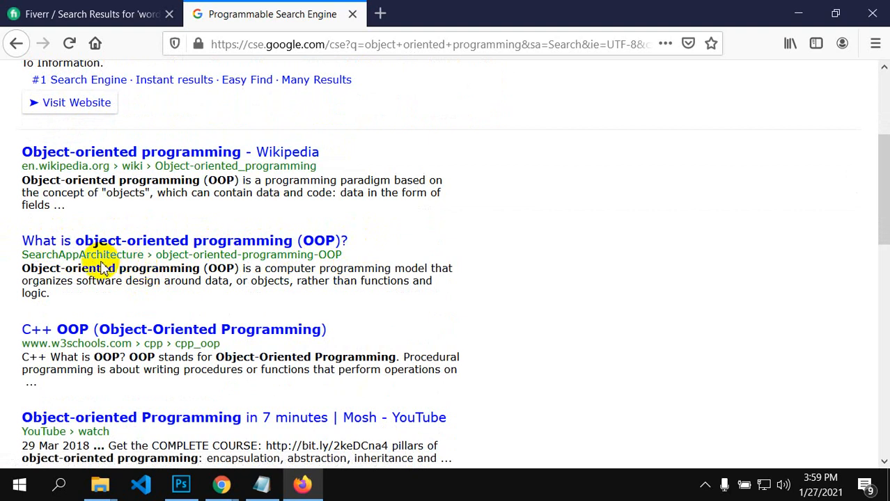
pyautogui.scroll(-2, 100, 268)
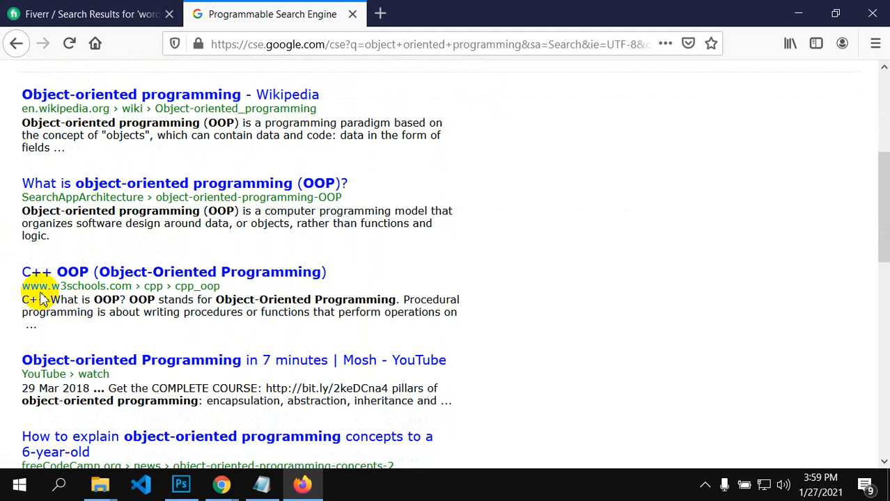
pyautogui.moveTo(18, 285); pyautogui.dragTo(149, 283)
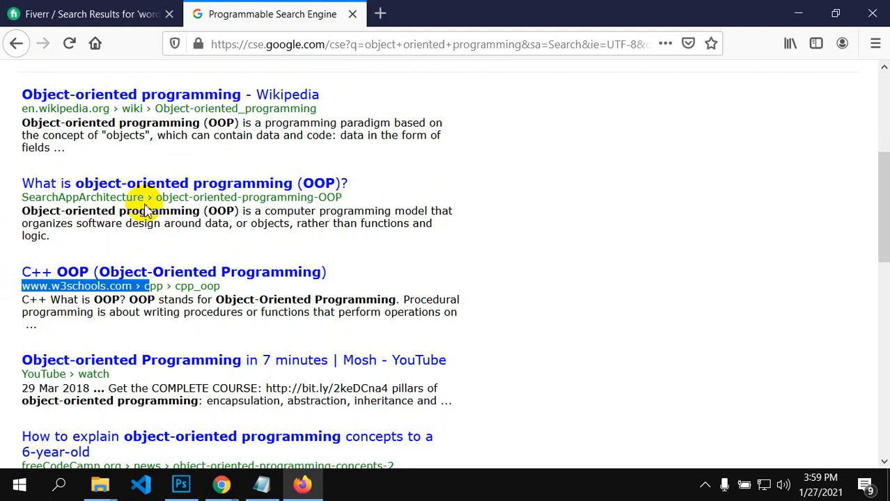
# Step: Look through the remaining web results from YouTube to GeeksforGeeks and return to the start of the list
pyautogui.scroll(-1, 136, 211)
pyautogui.scroll(-2, 131, 218)
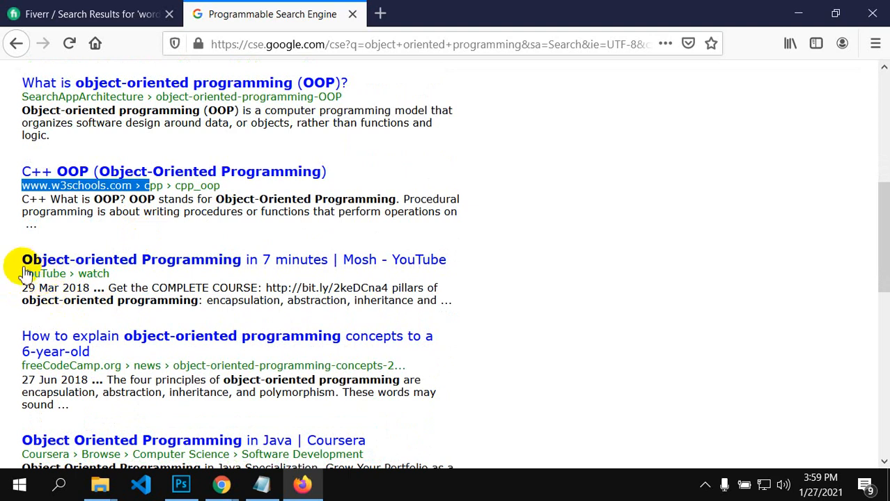
pyautogui.moveTo(39, 263); pyautogui.dragTo(105, 270)
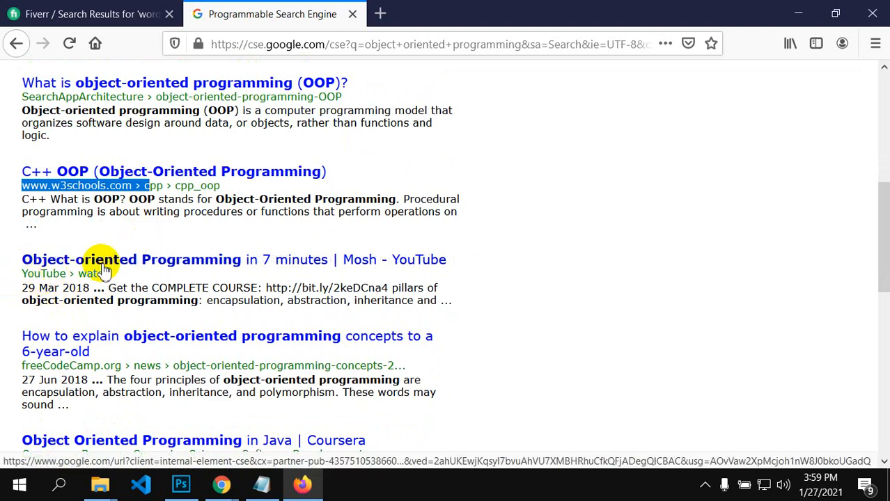
pyautogui.scroll(-1, 105, 282)
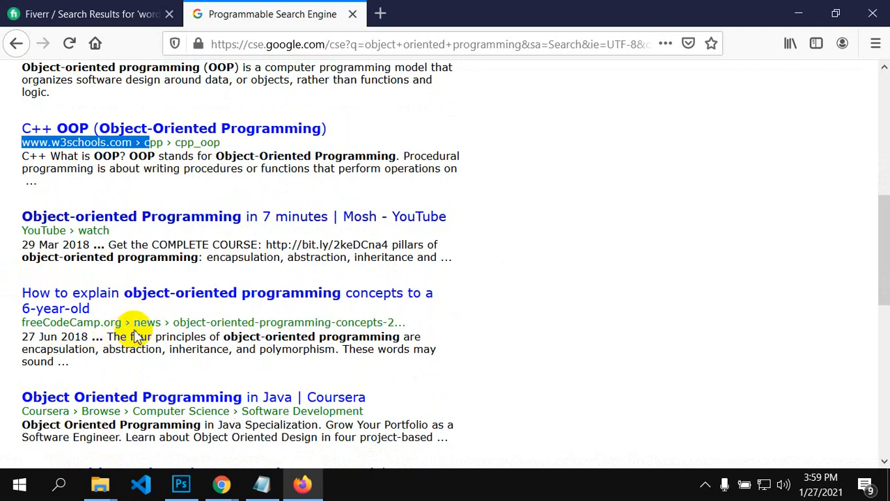
pyautogui.scroll(-1, 135, 330)
pyautogui.scroll(-1, 137, 330)
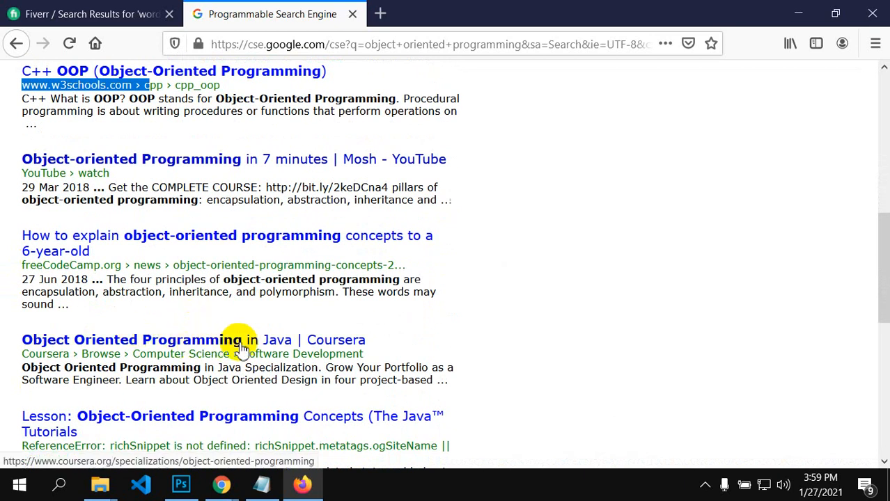
pyautogui.scroll(-2, 283, 350)
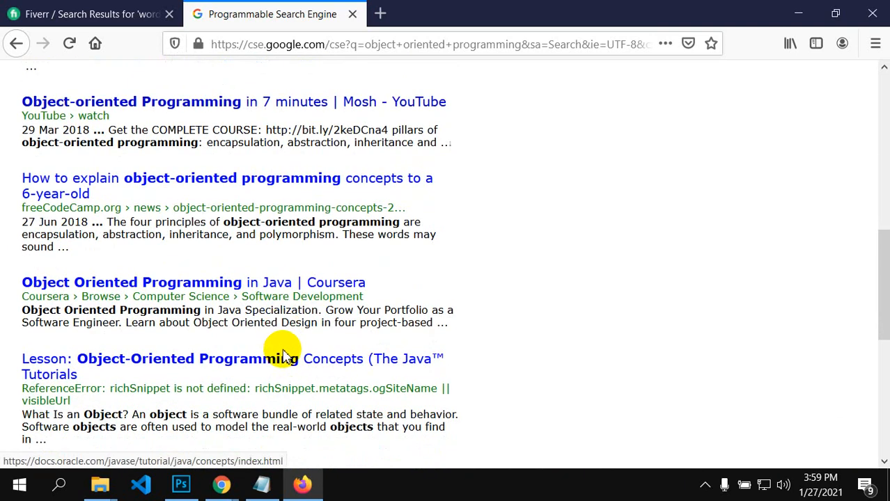
pyautogui.scroll(-2, 153, 290)
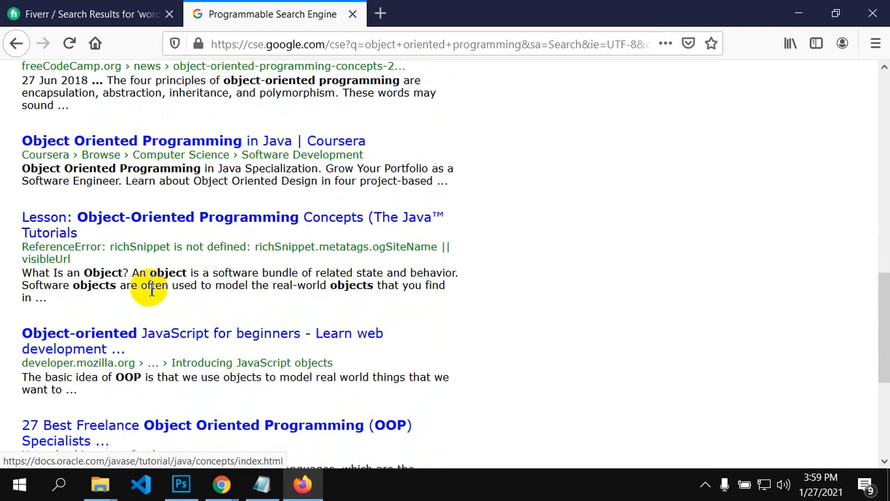
pyautogui.scroll(-3, 152, 290)
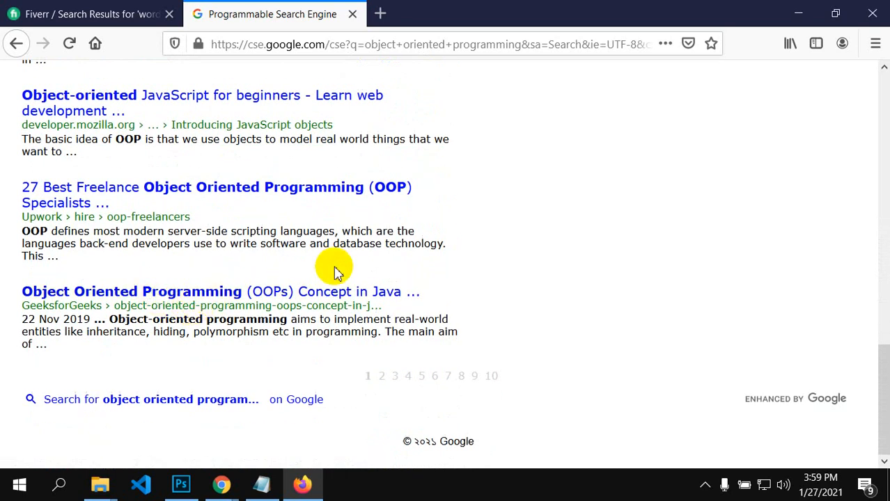
pyautogui.scroll(4, 343, 280)
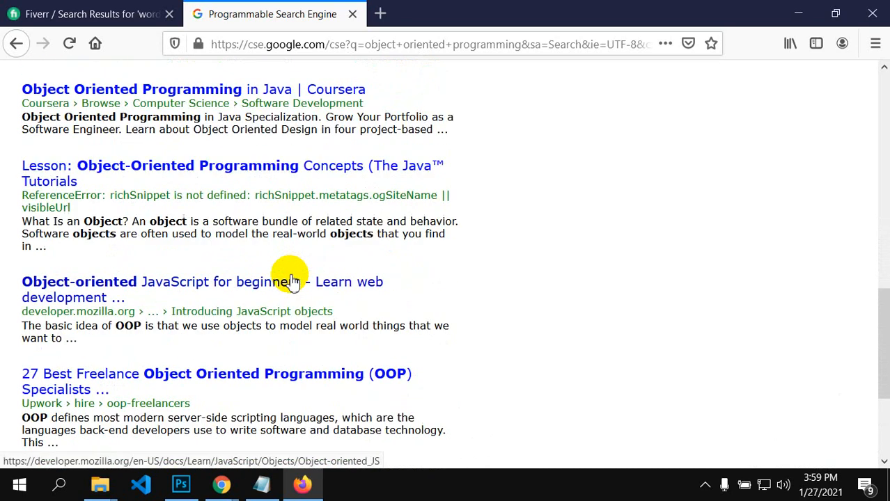
pyautogui.scroll(1, 291, 277)
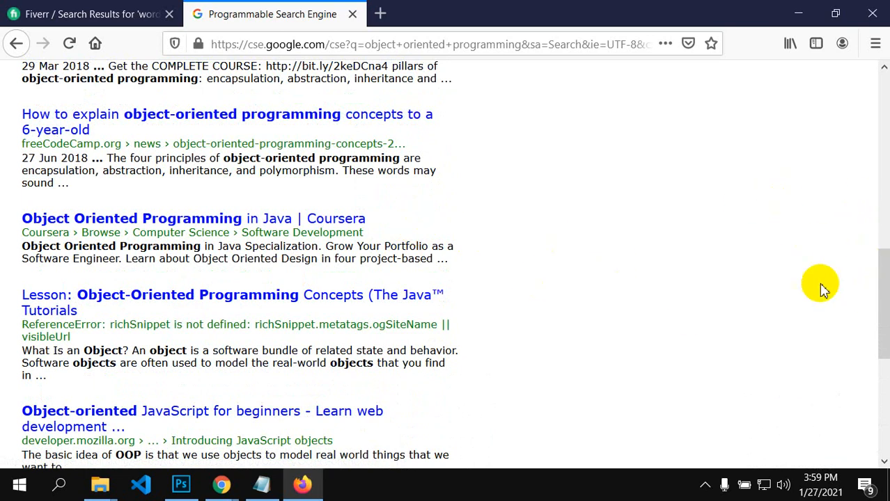
pyautogui.moveTo(875, 298); pyautogui.dragTo(876, 94)
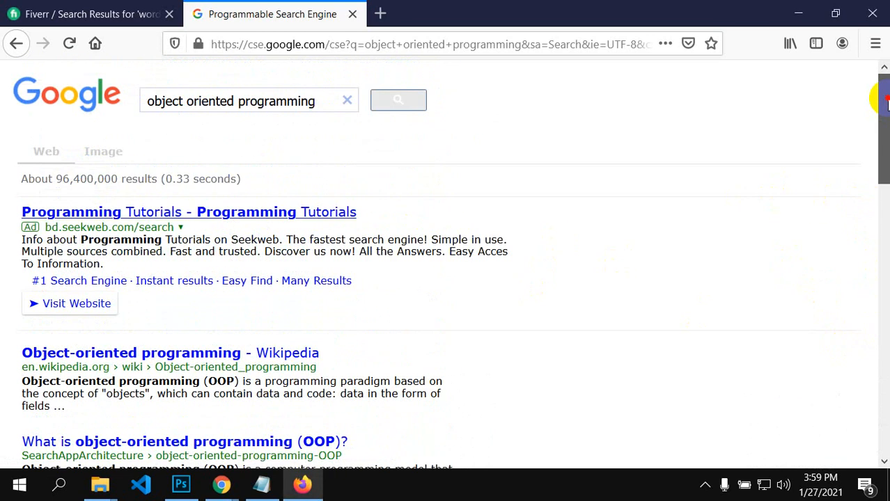
# Step: Show the image results for object oriented programming and browse the OOP concept diagrams
pyautogui.click(108, 153)
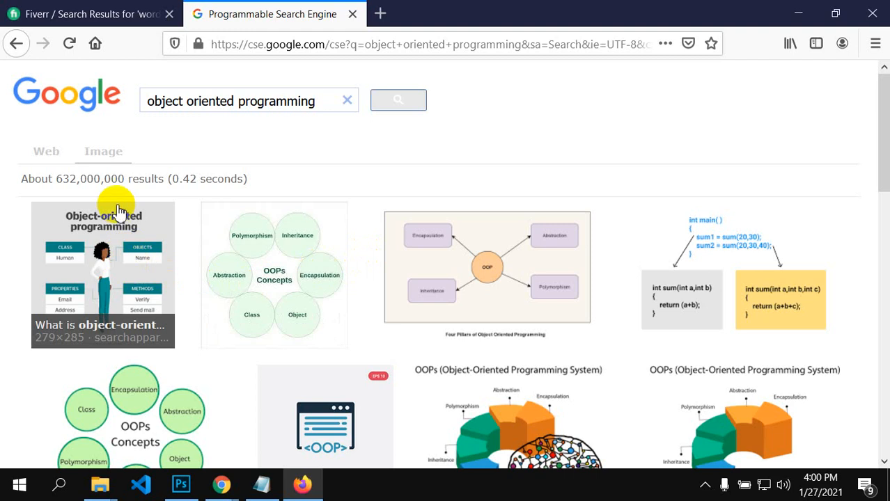
pyautogui.scroll(-3, 122, 293)
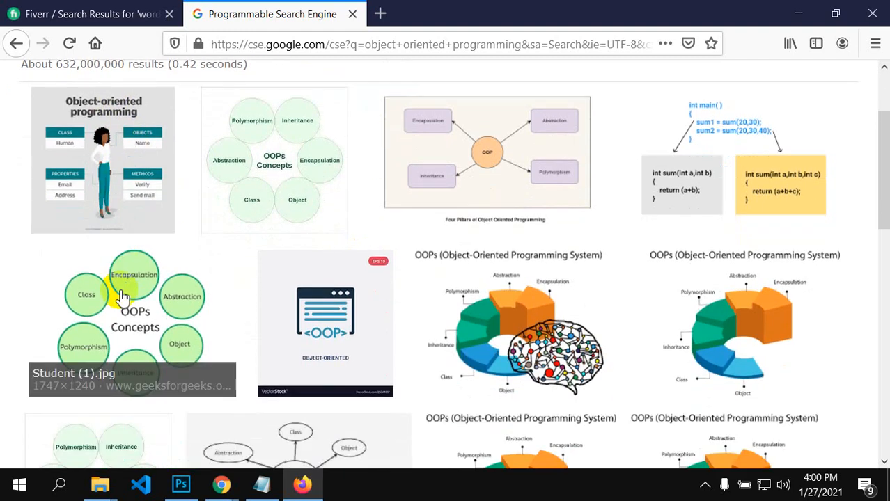
pyautogui.scroll(2, 122, 265)
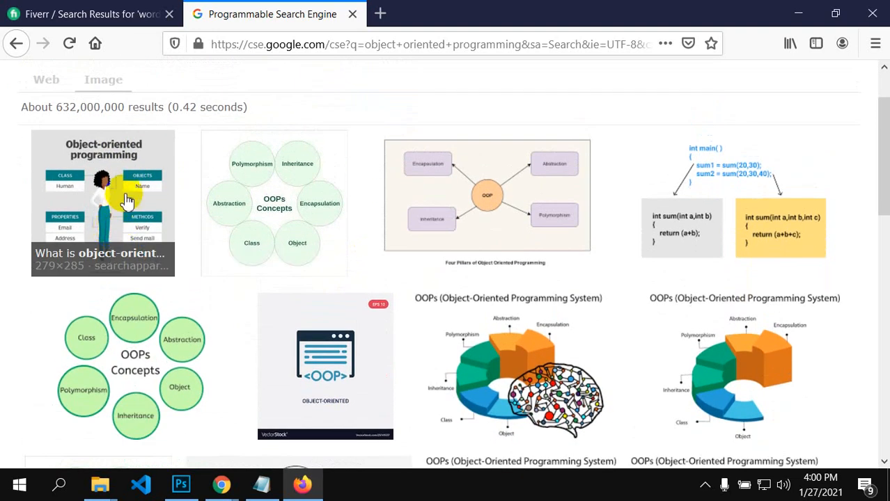
pyautogui.scroll(-5, 129, 212)
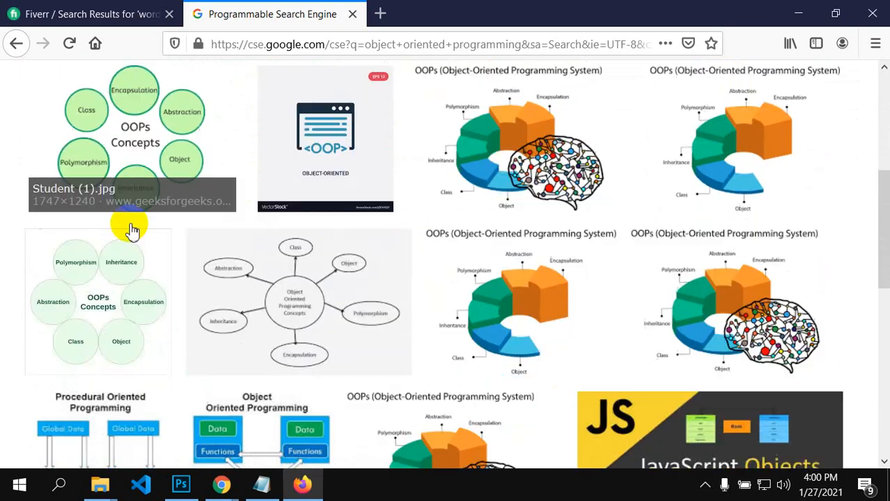
pyautogui.scroll(-1, 522, 221)
pyautogui.scroll(-2, 353, 277)
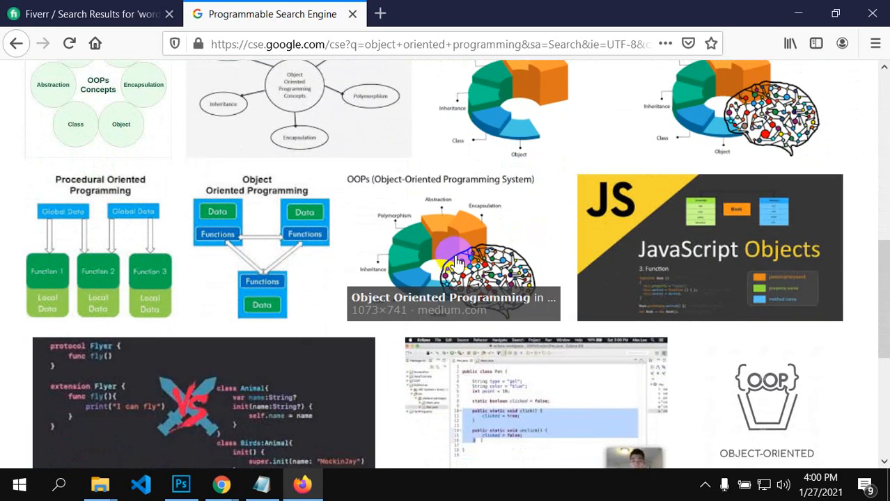
# Step: Open the medium.com article behind the image result comparing object-oriented and protocol-oriented programming
pyautogui.scroll(-2, 353, 277)
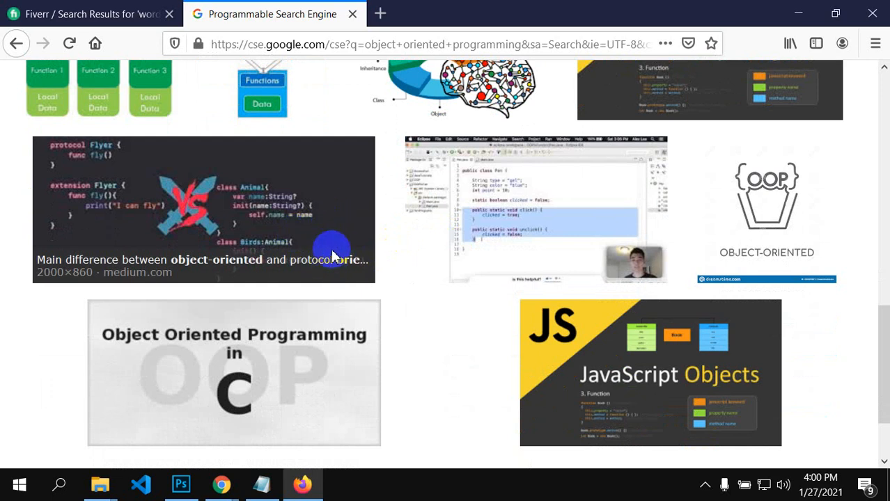
pyautogui.click(262, 225)
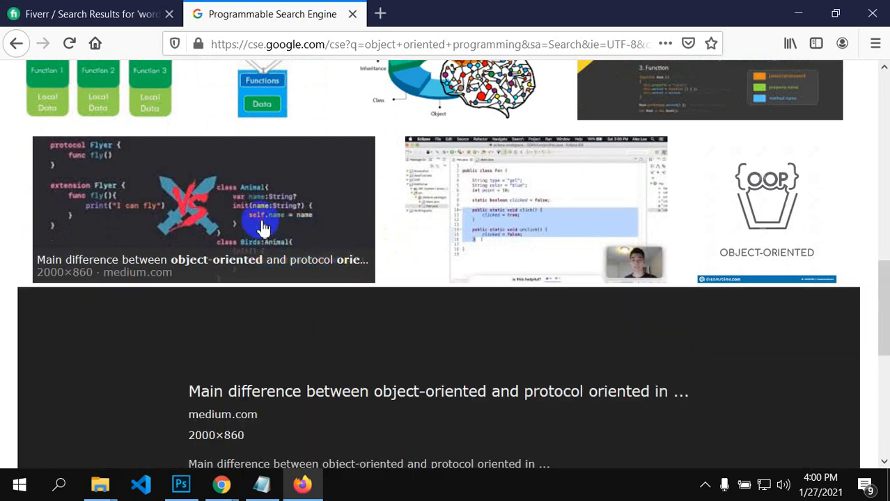
pyautogui.click(229, 361)
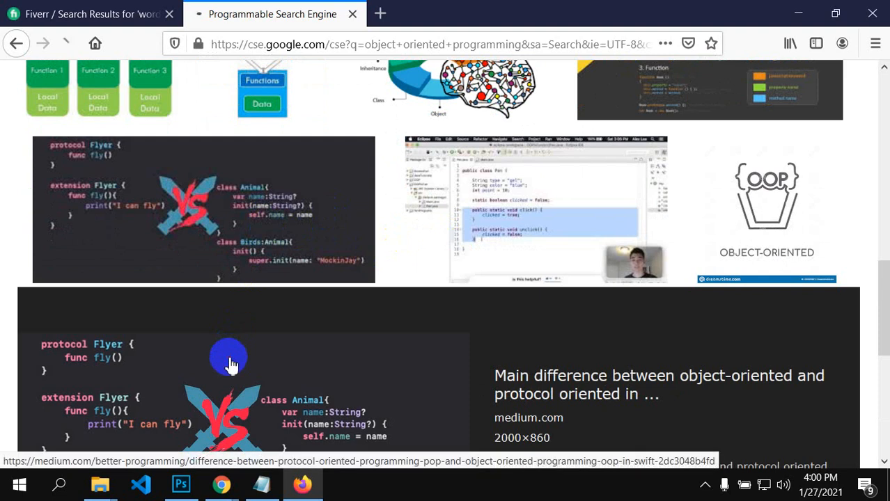
pyautogui.scroll(-2, 390, 372)
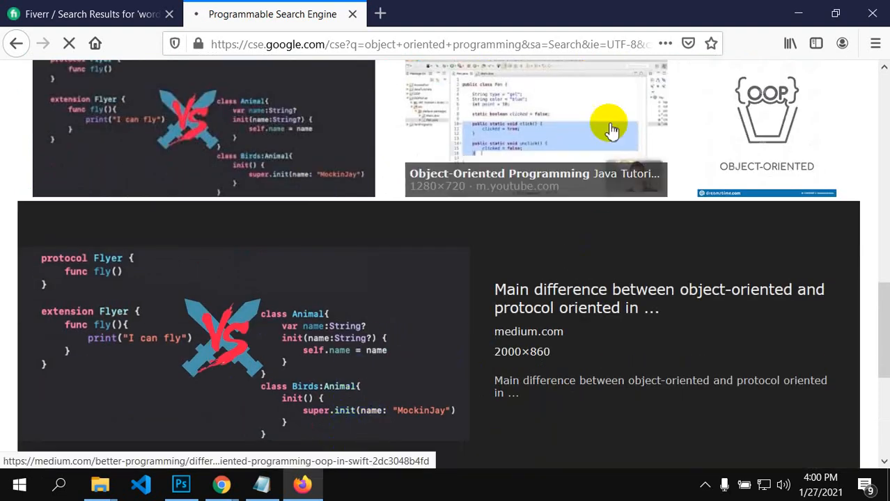
pyautogui.click(580, 122)
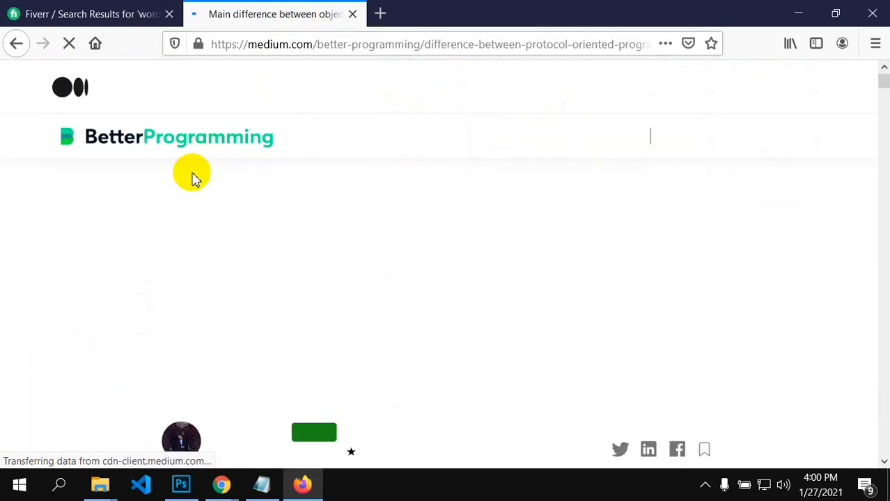
# Step: Look over the article's title, byline and the "Object-Oriented vs. Protocol-Oriented Programming" comparison image
pyautogui.scroll(-3, 193, 177)
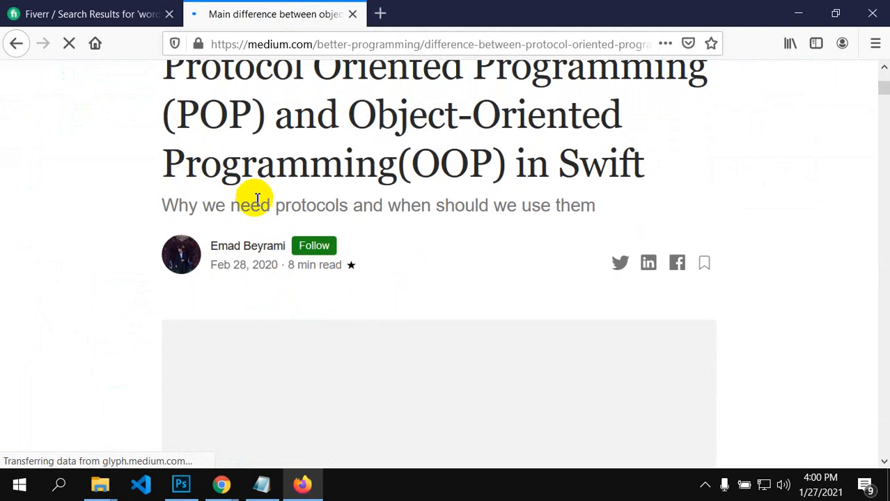
pyautogui.scroll(-4, 254, 202)
pyautogui.scroll(1, 256, 205)
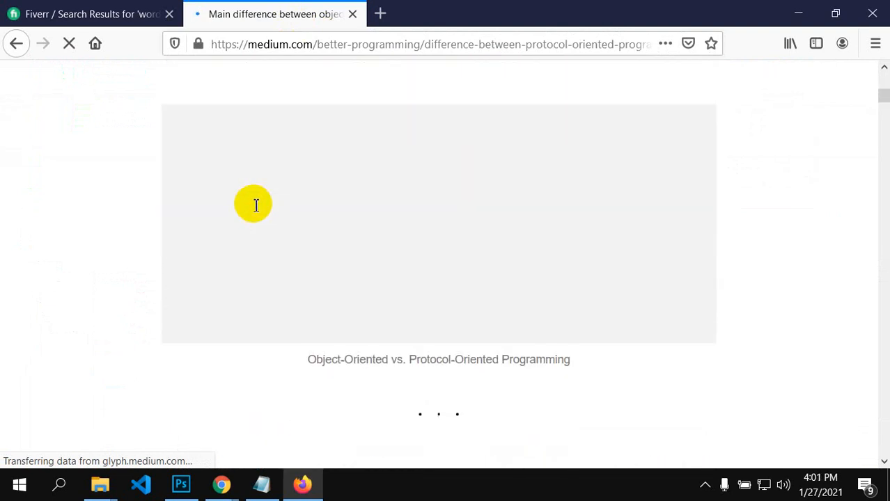
pyautogui.scroll(5, 256, 205)
pyautogui.scroll(1, 259, 198)
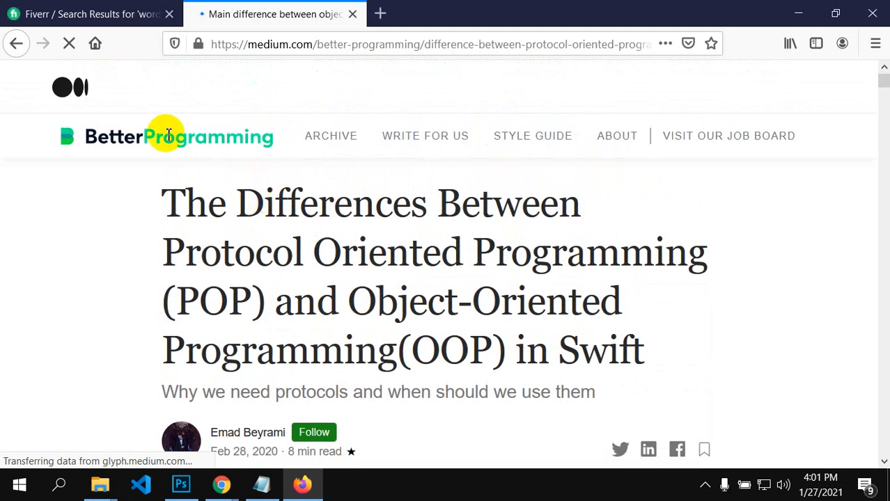
pyautogui.scroll(-1, 259, 202)
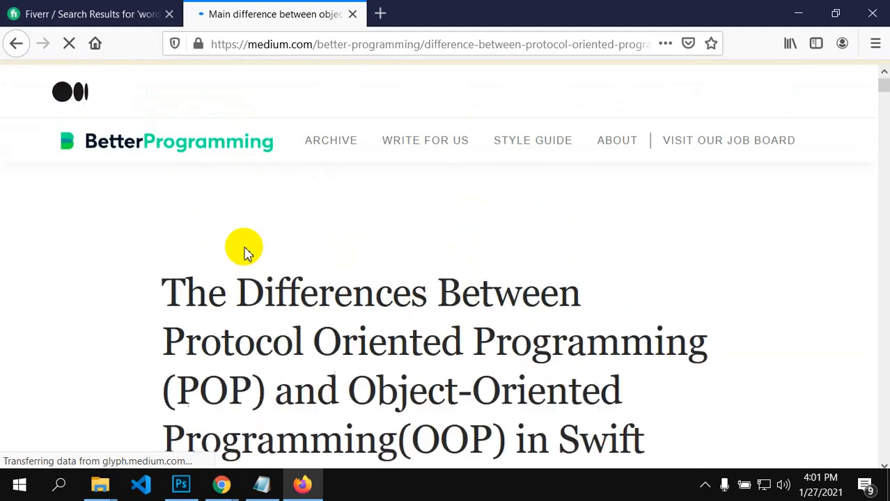
pyautogui.scroll(-2, 245, 252)
pyautogui.scroll(-5, 245, 252)
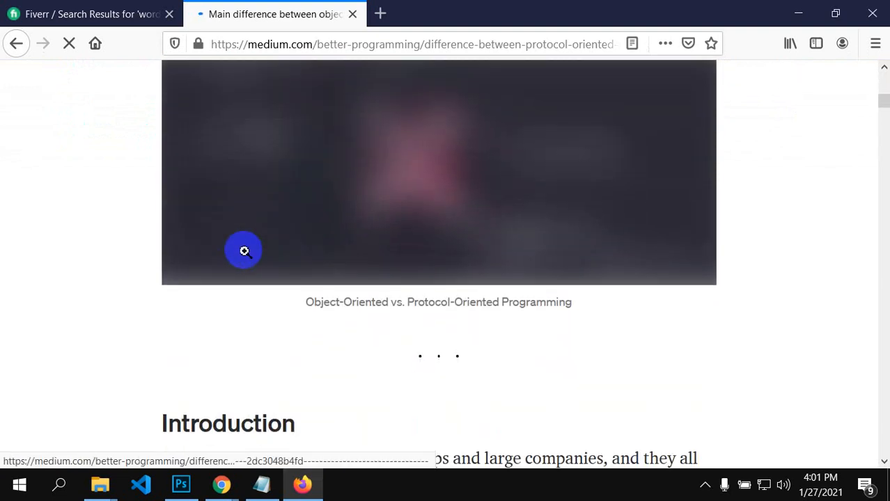
pyautogui.scroll(4, 244, 252)
pyautogui.scroll(1, 243, 251)
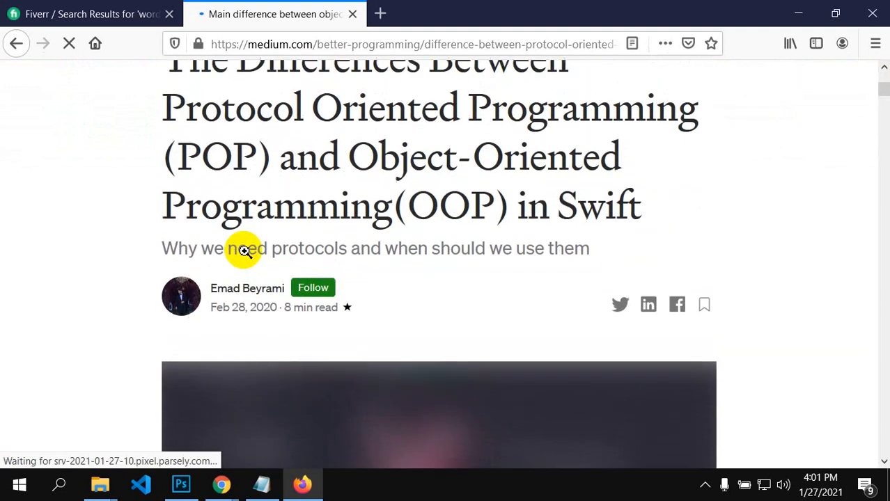
pyautogui.scroll(1, 243, 135)
pyautogui.scroll(-3, 258, 146)
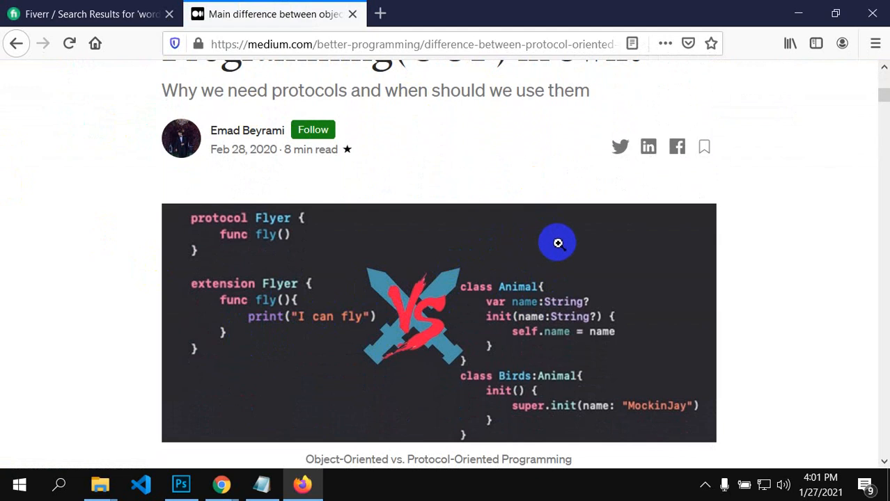
pyautogui.scroll(-1, 557, 240)
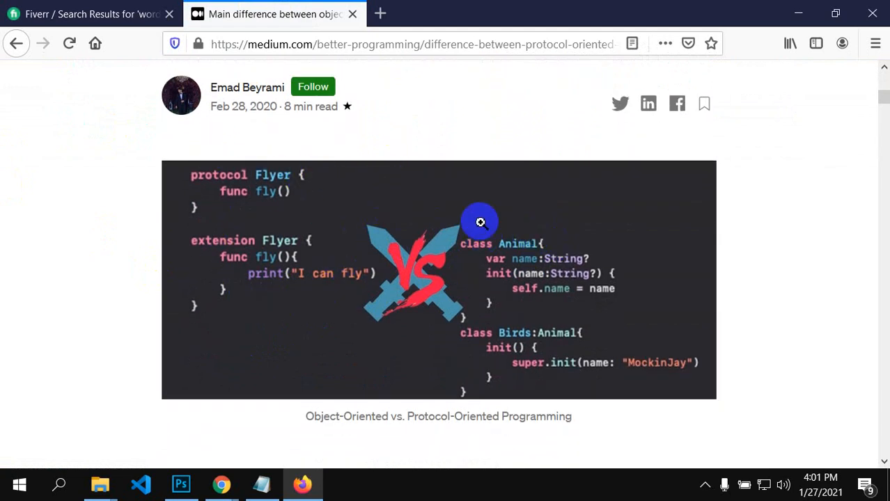
pyautogui.scroll(1, 378, 276)
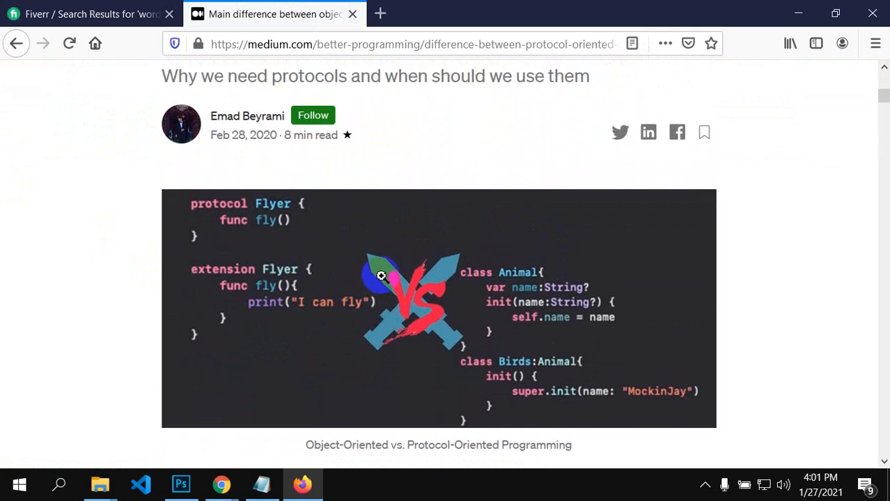
pyautogui.scroll(-1, 353, 301)
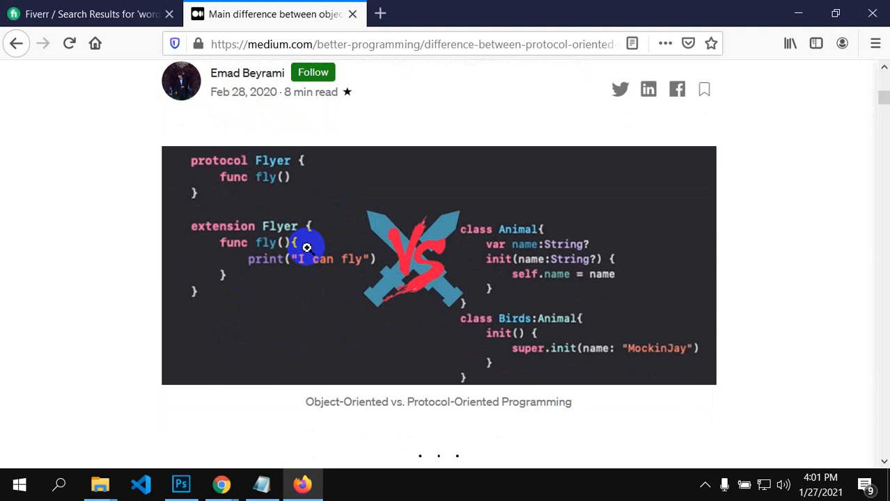
pyautogui.rightClick(333, 293)
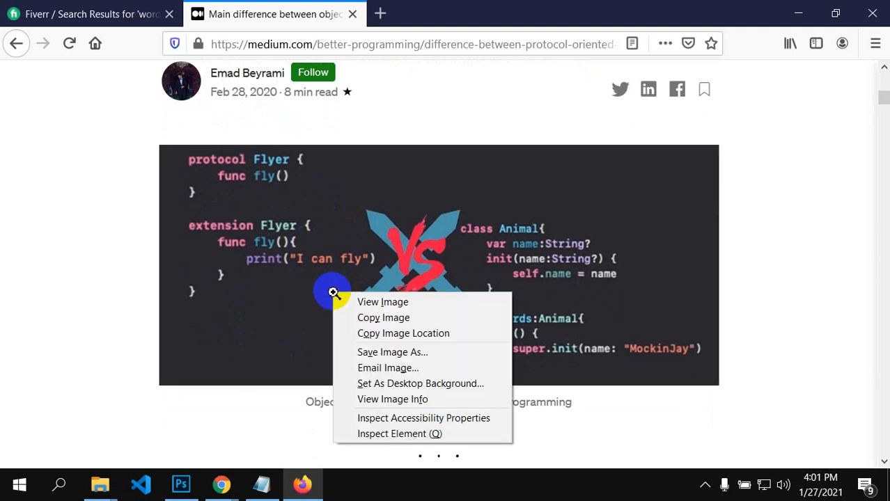
pyautogui.click(369, 353)
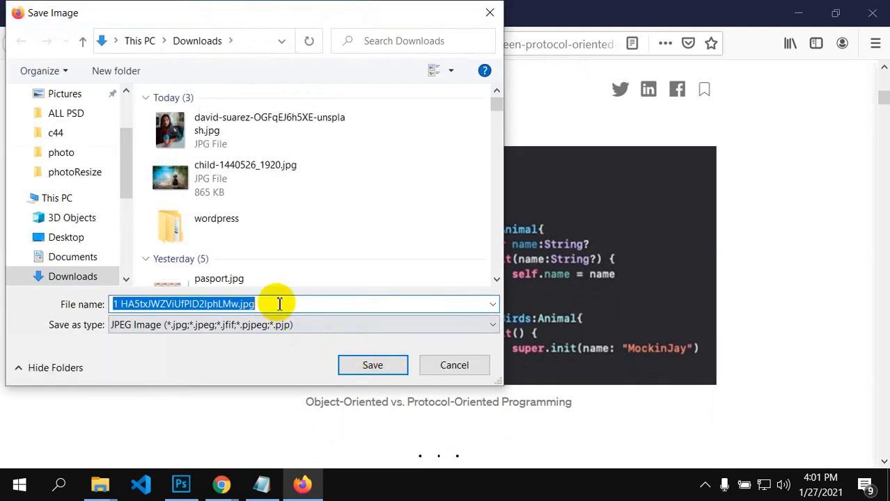
pyautogui.click(279, 304)
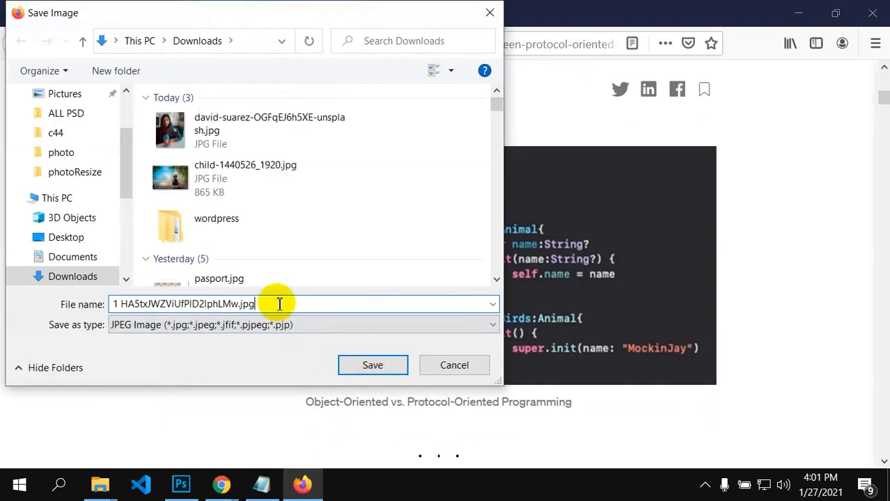
pyautogui.moveTo(277, 303); pyautogui.dragTo(217, 304)
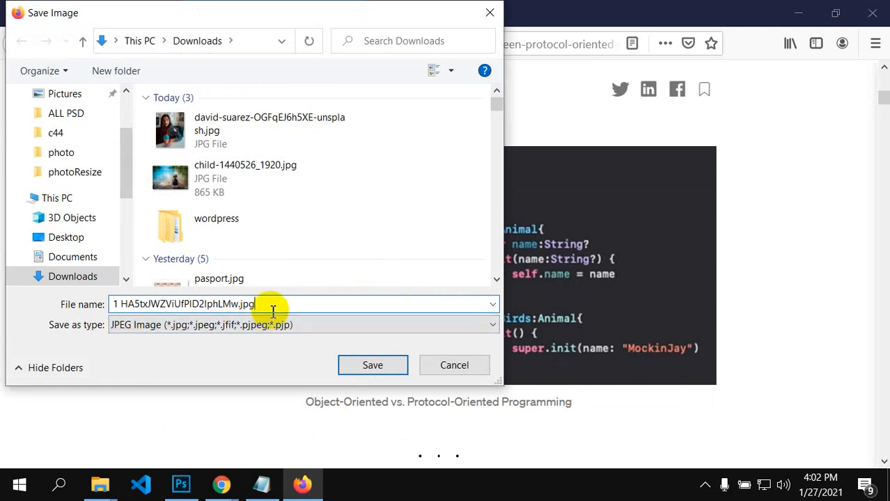
pyautogui.moveTo(307, 300); pyautogui.dragTo(107, 286)
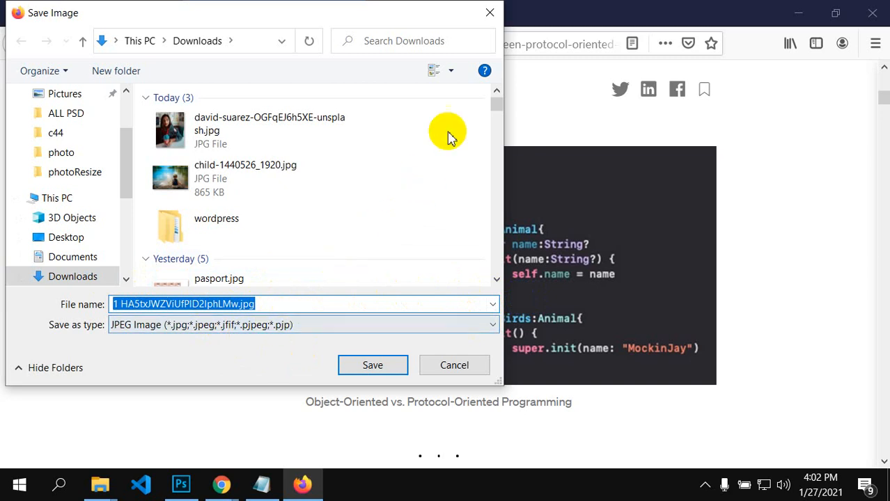
pyautogui.click(489, 13)
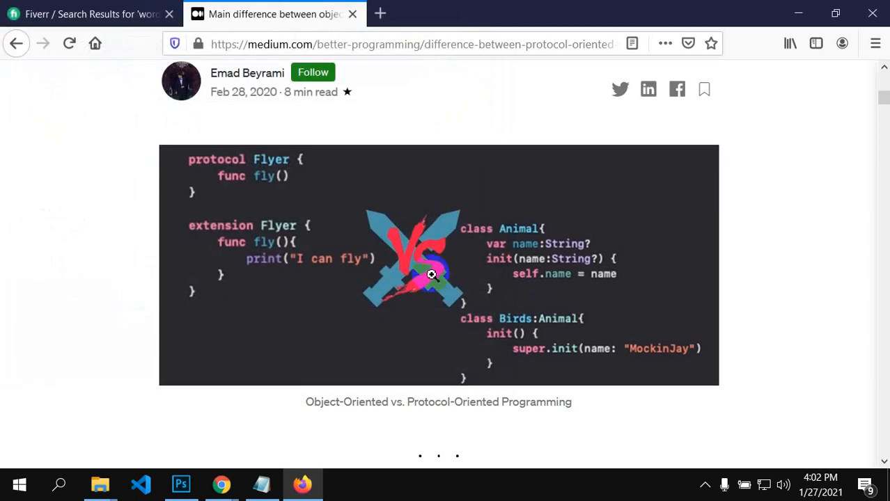
# Step: Read the article's Introduction section, including the interview questions about protocols, classes and superclasses
pyautogui.scroll(-3, 430, 281)
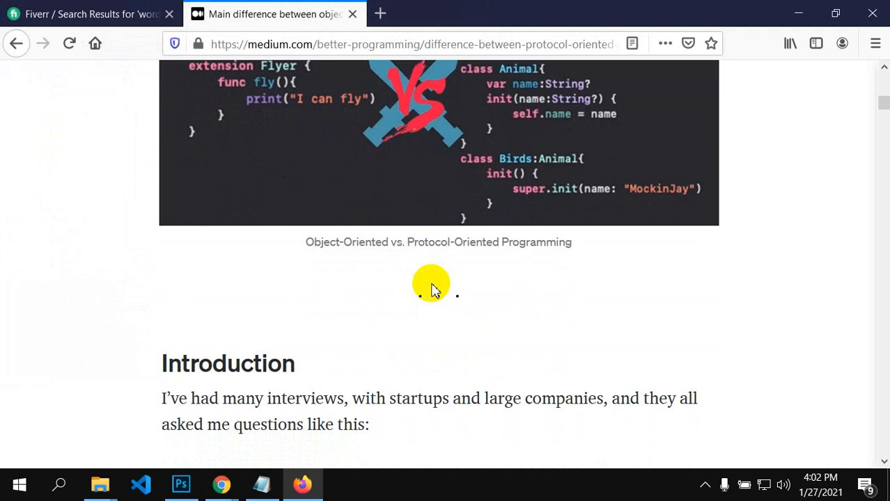
pyautogui.scroll(-3, 431, 288)
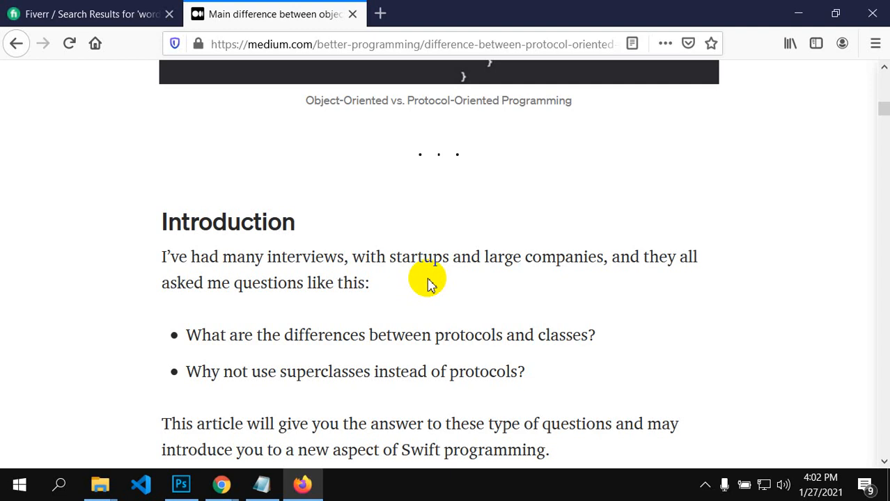
pyautogui.scroll(-3, 362, 352)
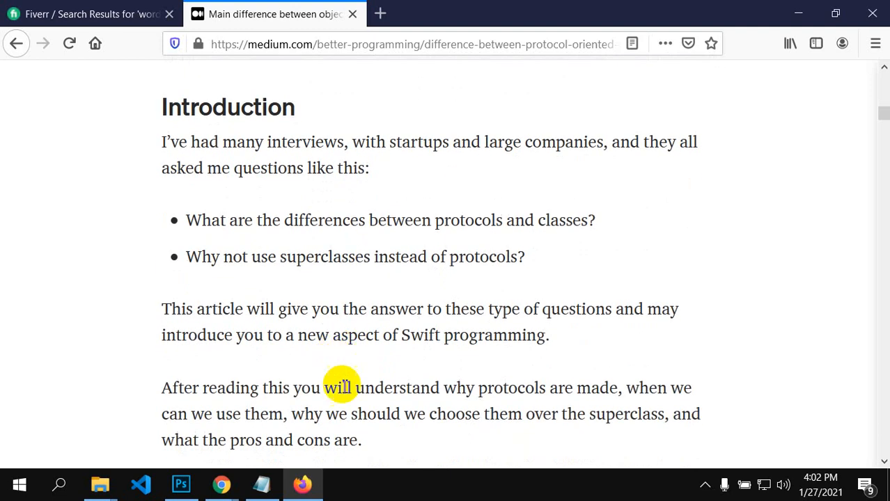
pyautogui.scroll(-1, 370, 328)
pyautogui.scroll(5, 345, 324)
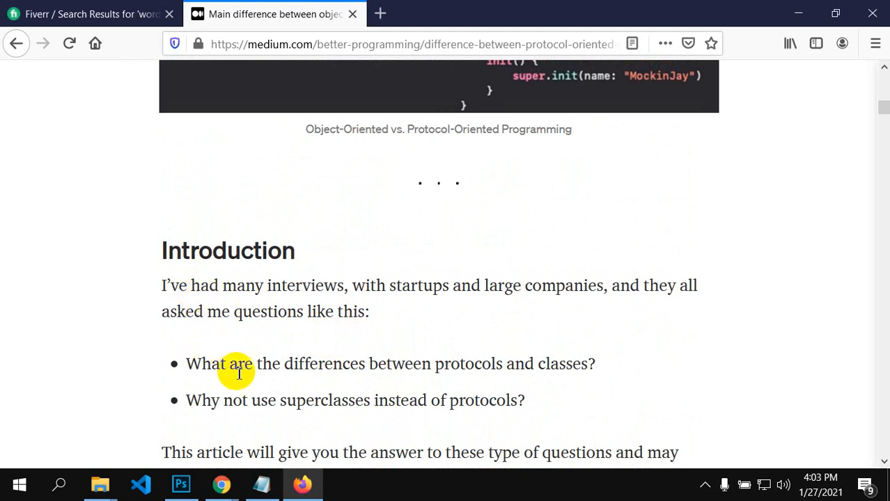
pyautogui.click(178, 487)
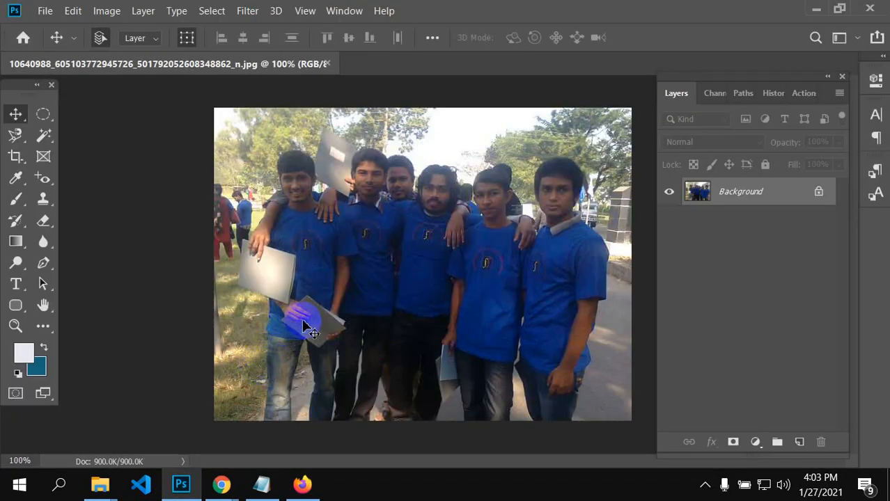
pyautogui.moveTo(301, 483)
pyautogui.click(284, 443)
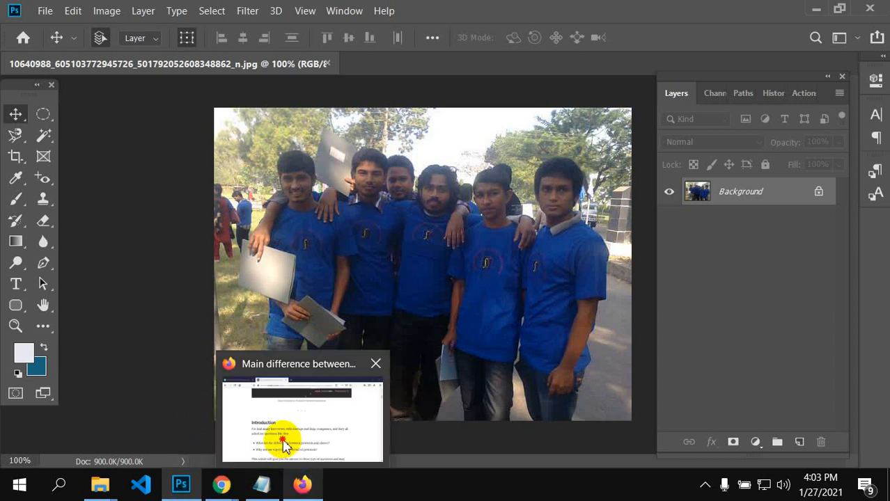
pyautogui.scroll(2, 298, 348)
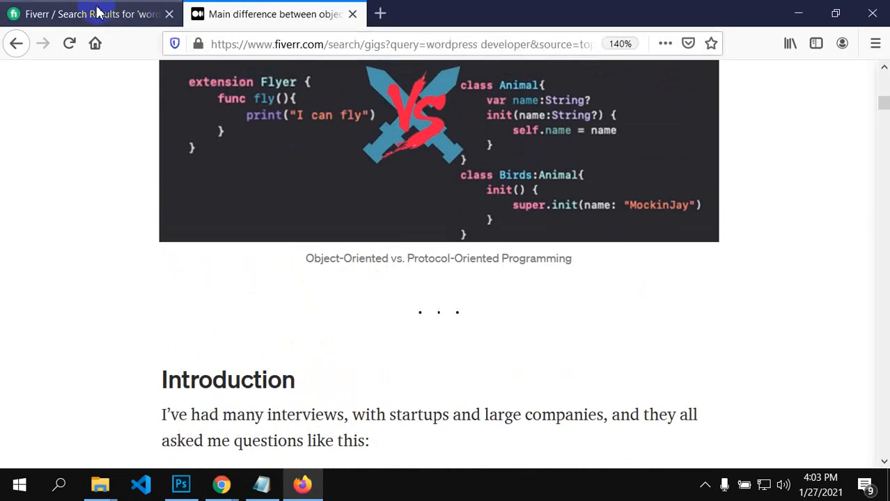
# Step: Return to the Fiverr search results and review the first WordPress developer services and their cover images
pyautogui.click(98, 13)
pyautogui.scroll(-3, 389, 355)
pyautogui.scroll(-3, 402, 357)
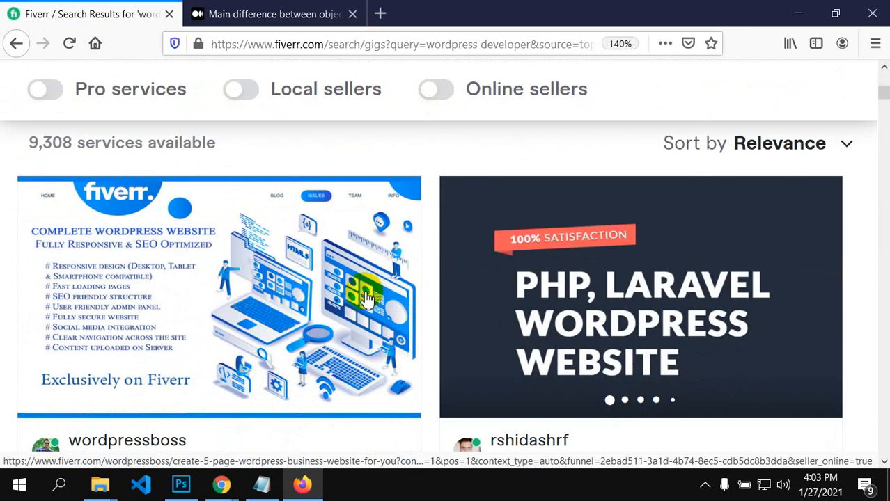
pyautogui.scroll(-1, 369, 306)
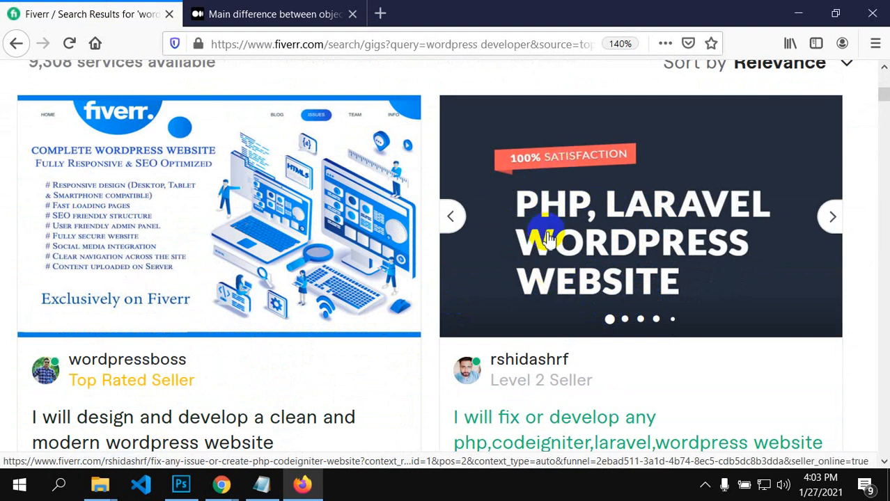
pyautogui.scroll(-1, 540, 230)
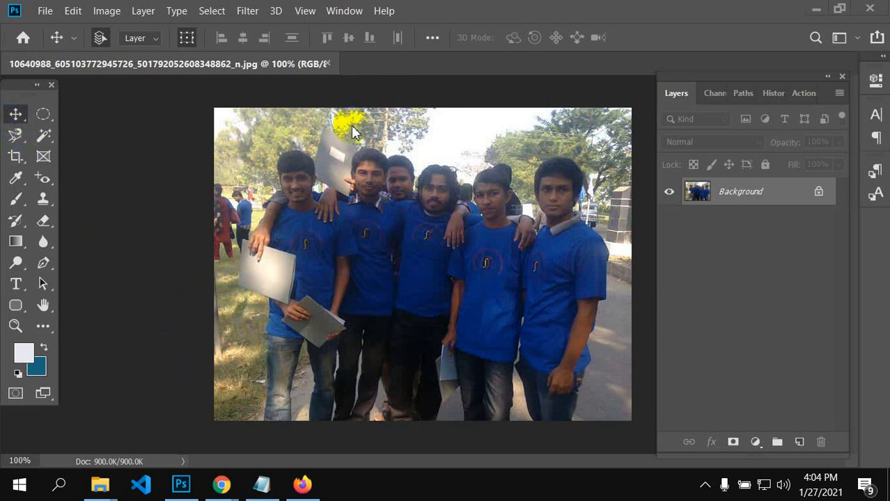
pyautogui.click(42, 12)
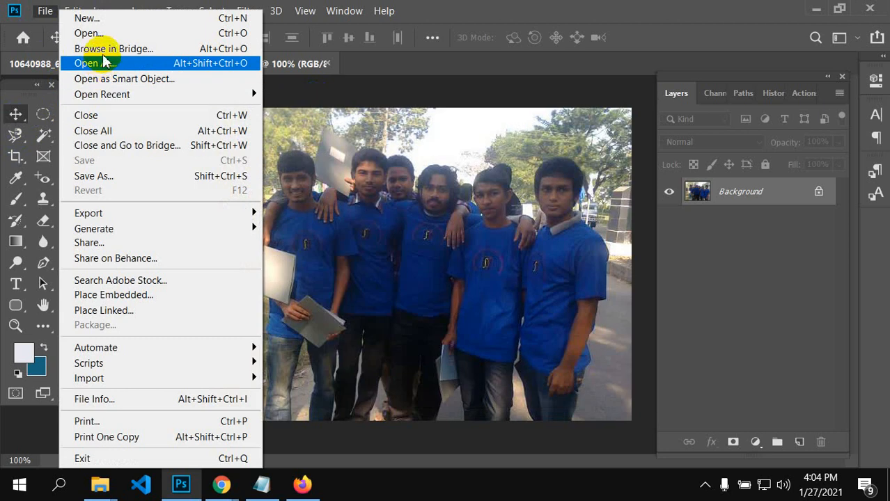
pyautogui.click(102, 35)
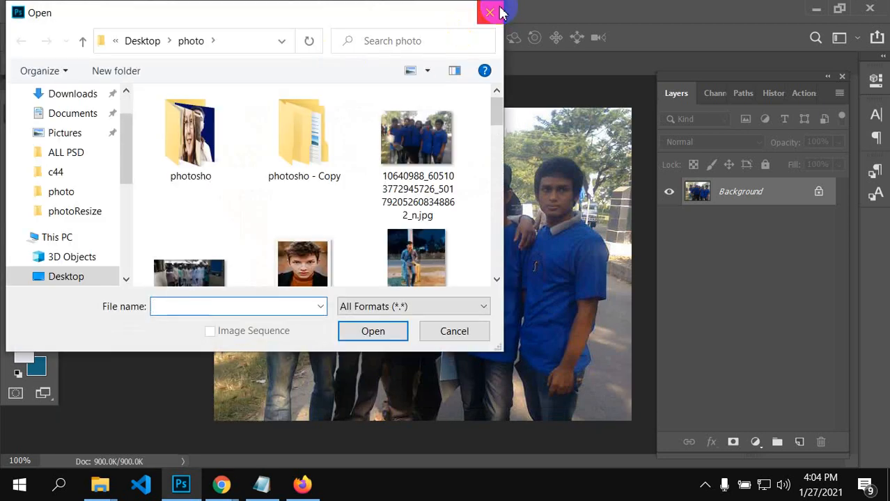
pyautogui.click(491, 12)
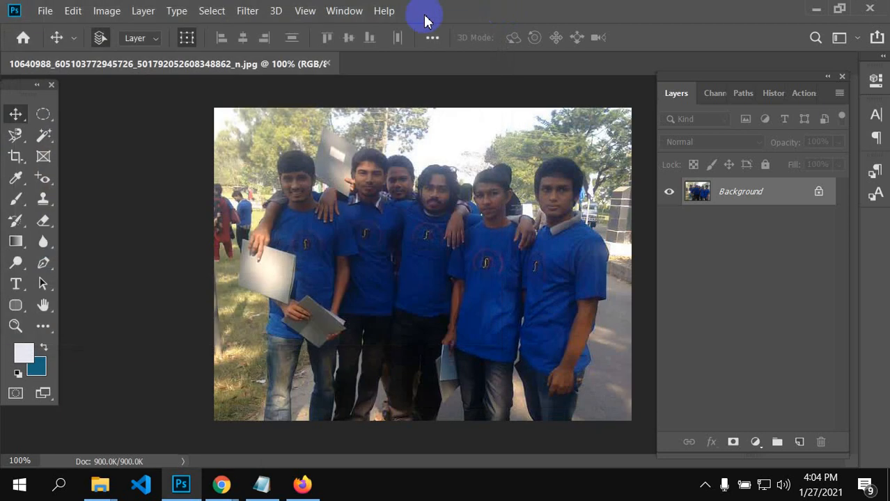
# Step: Create a new document from the recent custom 550 x 370 px preset at 300 ppi
pyautogui.click(49, 14)
pyautogui.click(69, 20)
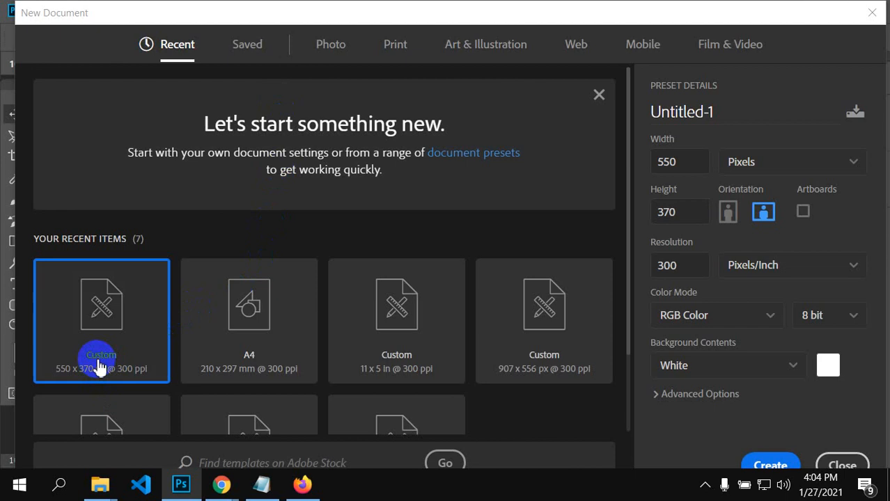
pyautogui.click(115, 346)
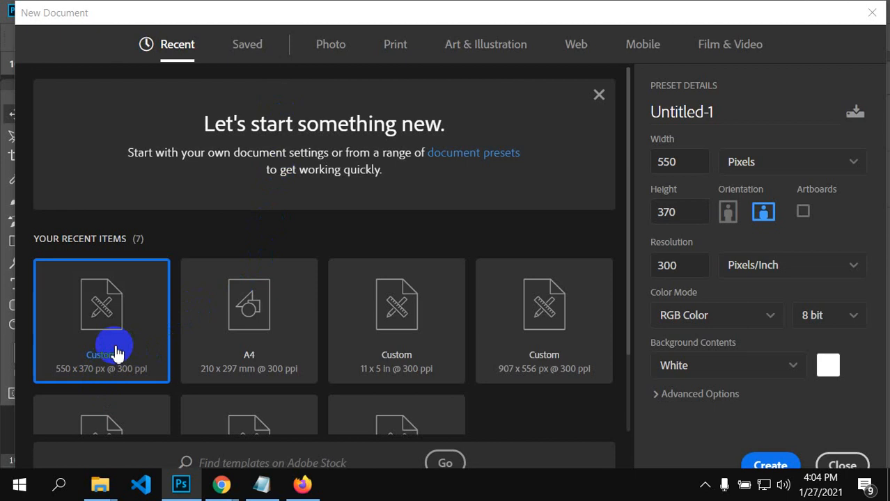
pyautogui.click(749, 468)
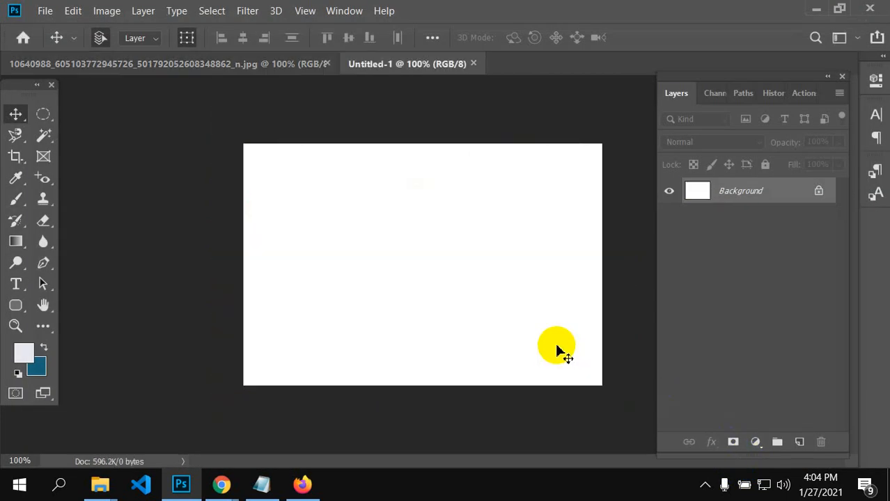
# Step: Switch to Firefox and examine the cover images of the Fiverr WordPress developer services for a design reference
pyautogui.moveTo(311, 490)
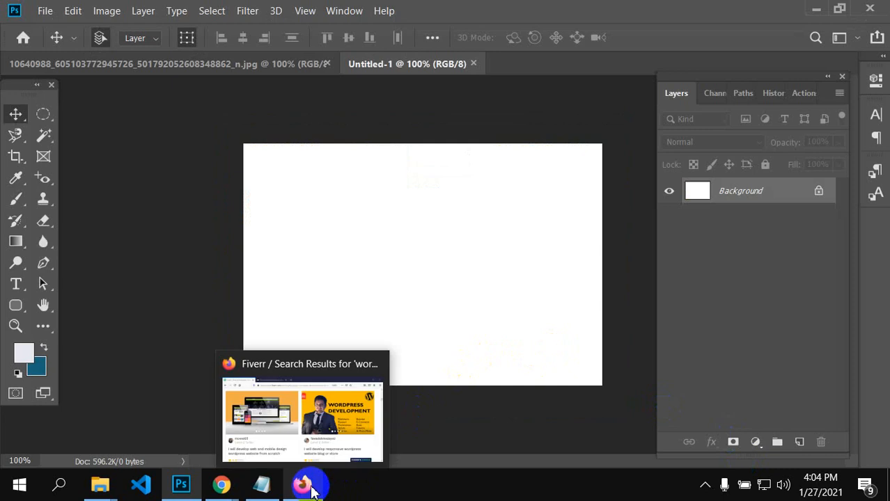
pyautogui.click(299, 411)
pyautogui.scroll(-1, 409, 195)
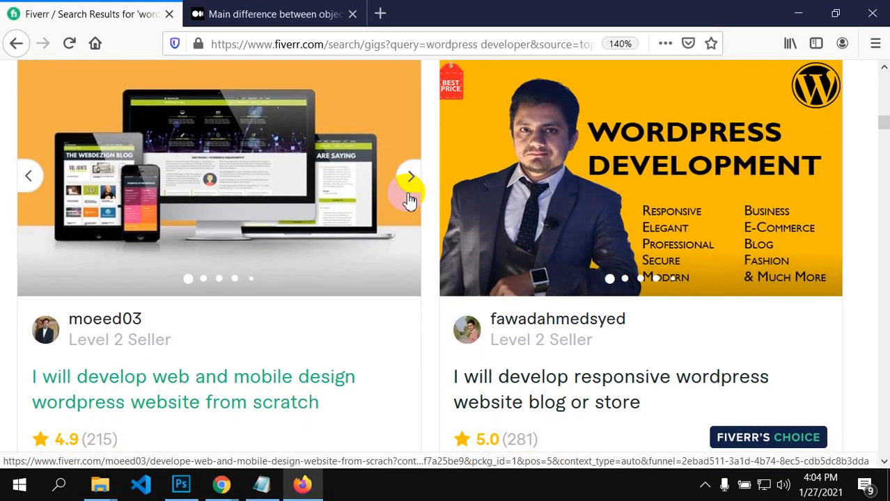
pyautogui.scroll(-2, 227, 221)
pyautogui.scroll(1, 232, 221)
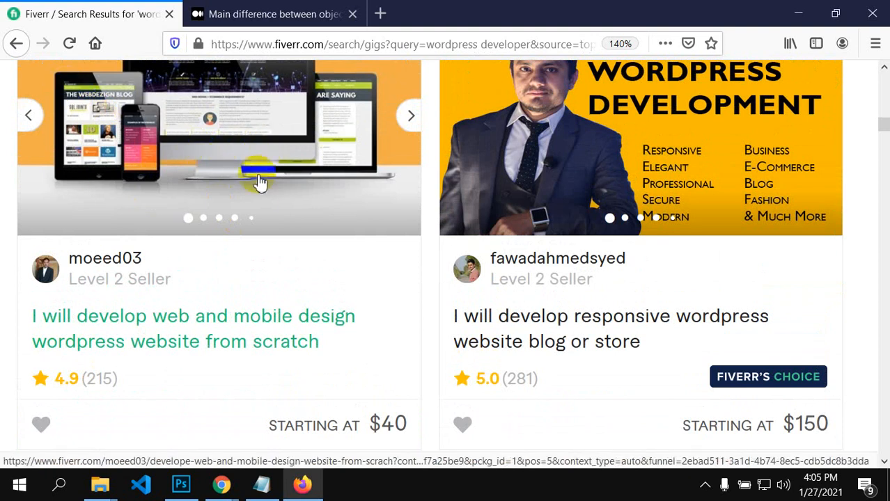
pyautogui.scroll(-5, 272, 194)
pyautogui.scroll(-3, 276, 213)
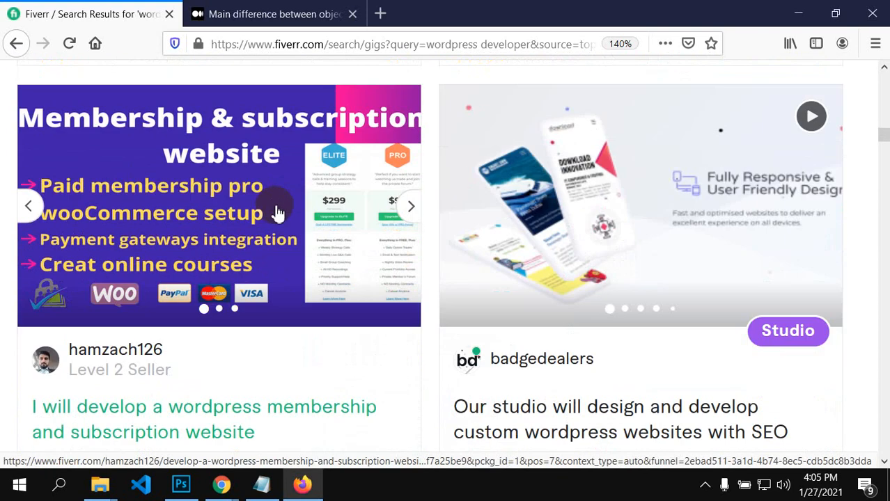
pyautogui.scroll(-1, 496, 238)
pyautogui.scroll(-4, 481, 251)
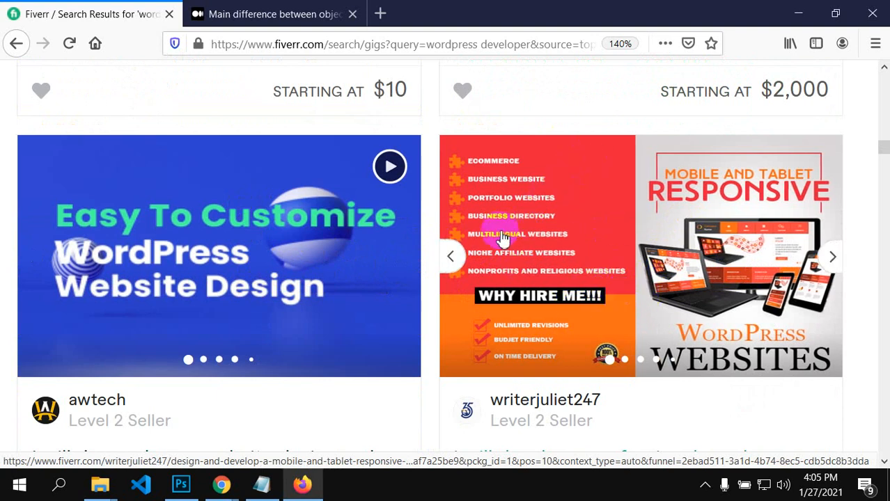
pyautogui.scroll(-2, 553, 324)
pyautogui.scroll(5, 557, 327)
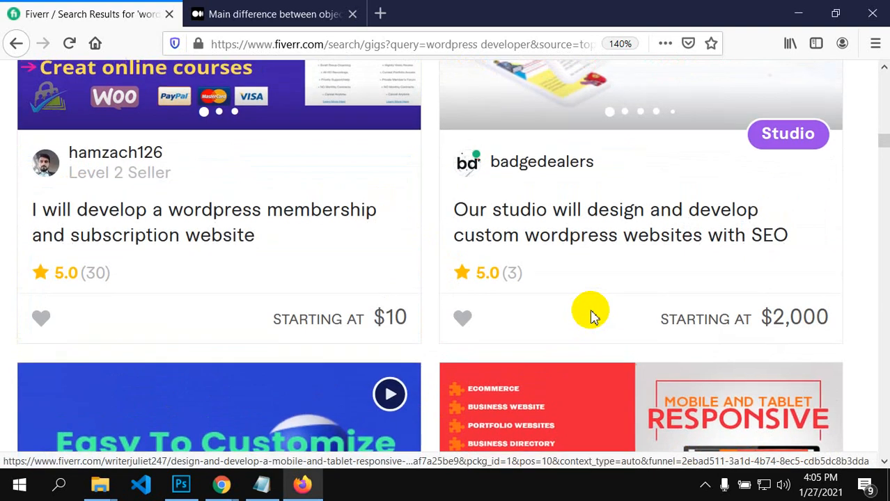
pyautogui.scroll(5, 627, 313)
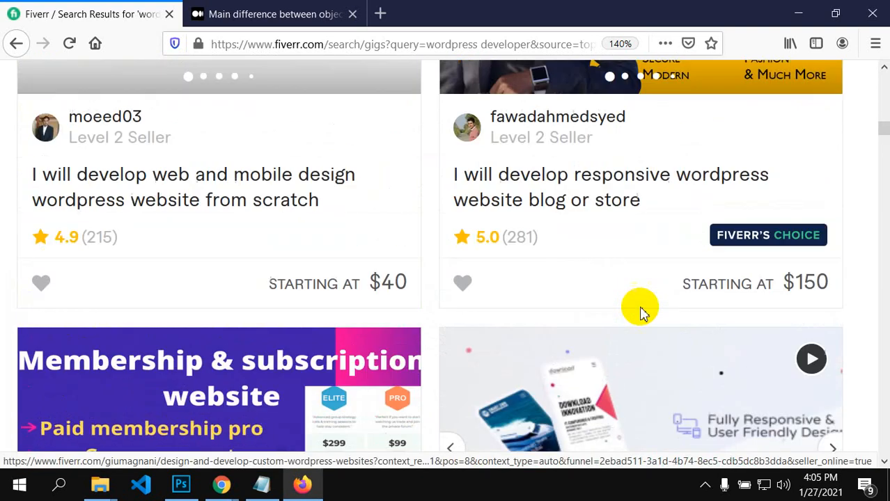
pyautogui.scroll(1, 639, 315)
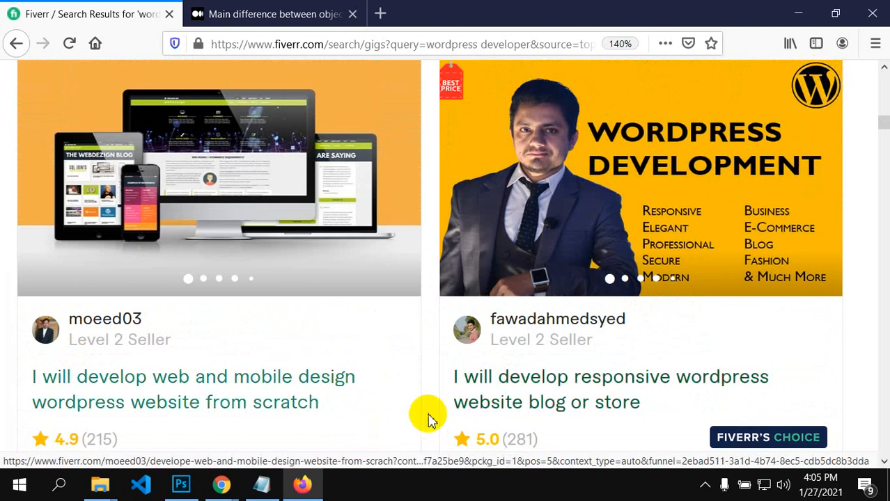
# Step: Switch back to Photoshop, unlock the Background layer and add a new empty layer above it
pyautogui.click(176, 481)
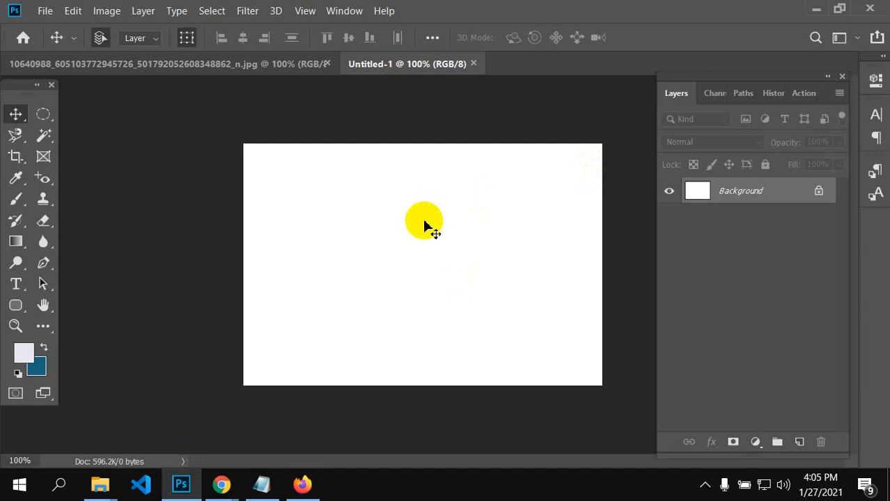
pyautogui.click(819, 194)
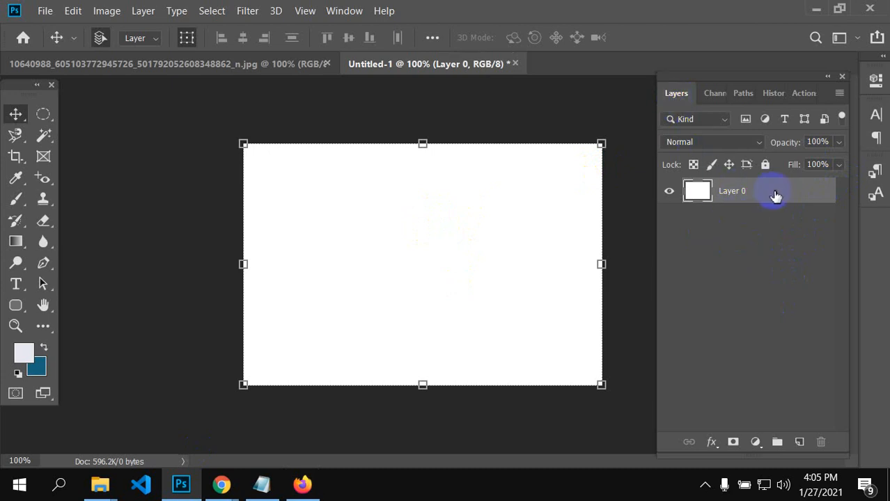
pyautogui.click(799, 442)
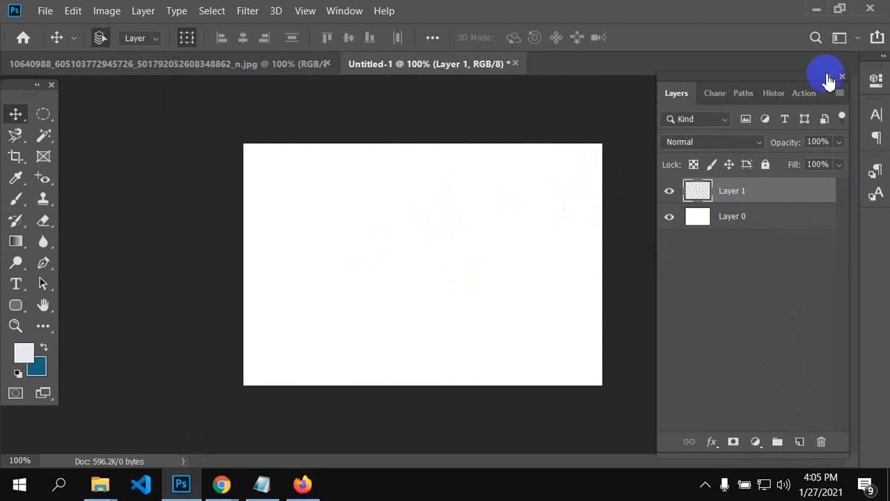
# Step: Restore and shift the Photoshop window and its Layers panel so the Fiverr reference image shows beside the canvas
pyautogui.click(839, 9)
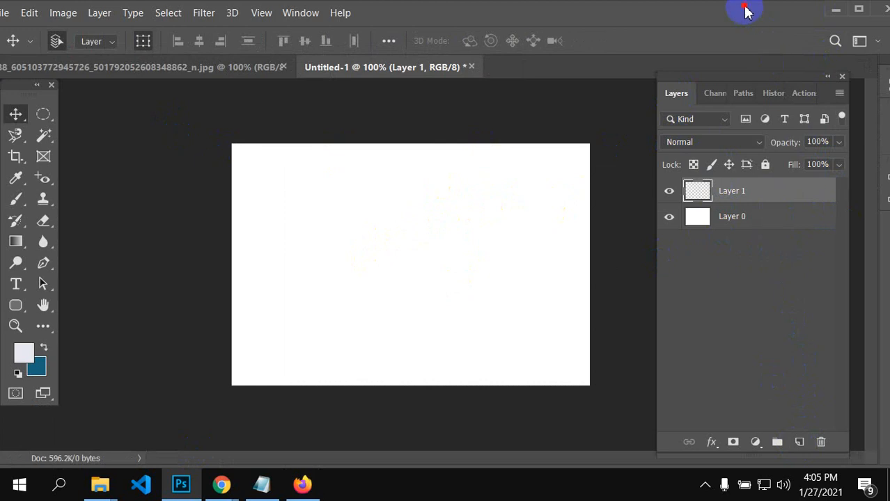
pyautogui.moveTo(745, 9); pyautogui.dragTo(620, 14)
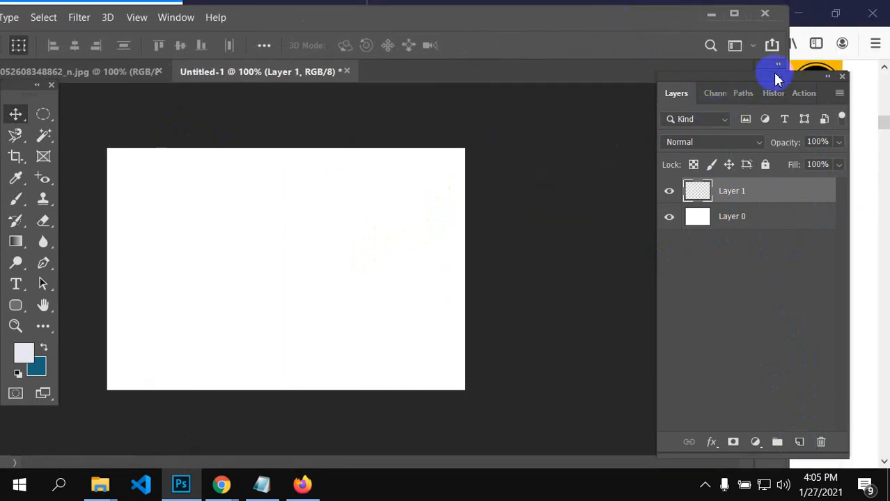
pyautogui.moveTo(778, 77); pyautogui.dragTo(681, 84)
pyautogui.click(15, 177)
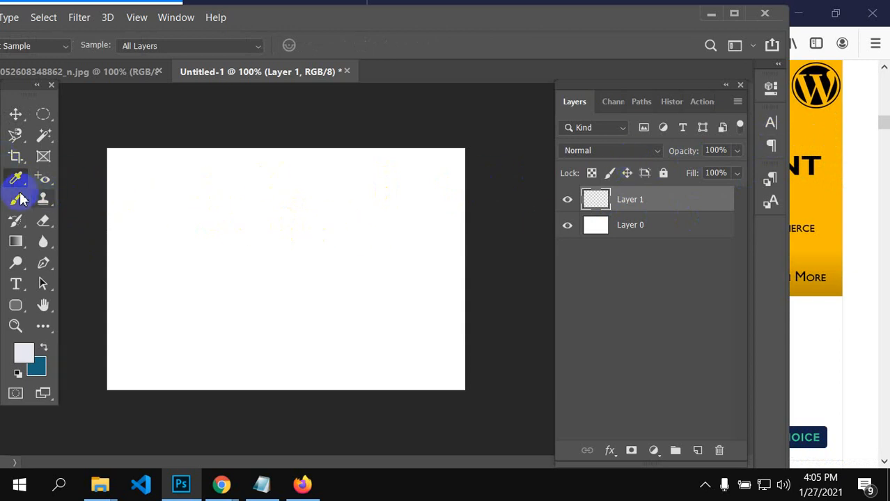
pyautogui.click(129, 243)
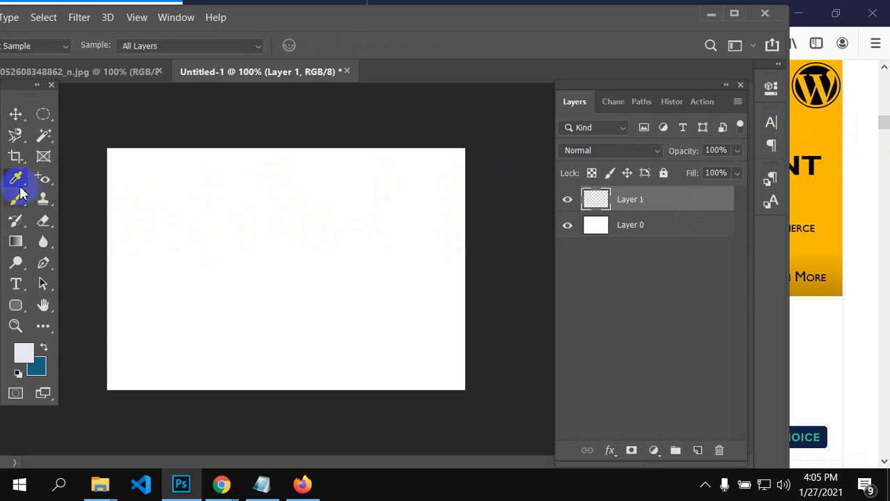
pyautogui.click(41, 120)
pyautogui.click(143, 218)
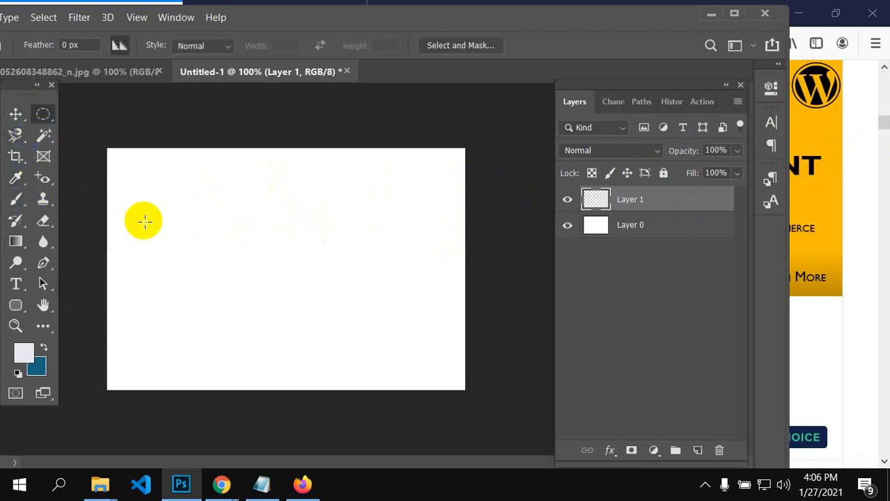
pyautogui.click(589, 200)
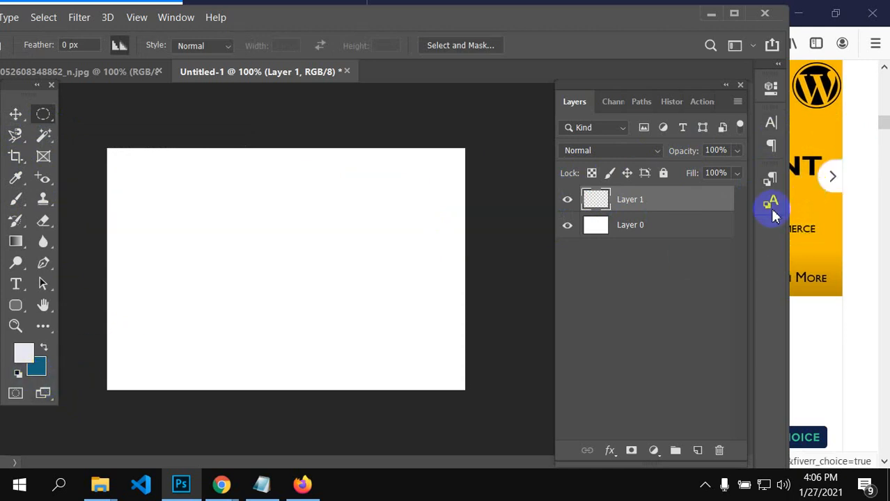
# Step: Set the background colour to yellow #f4e10c and fill Layer 1 with it
pyautogui.click(39, 369)
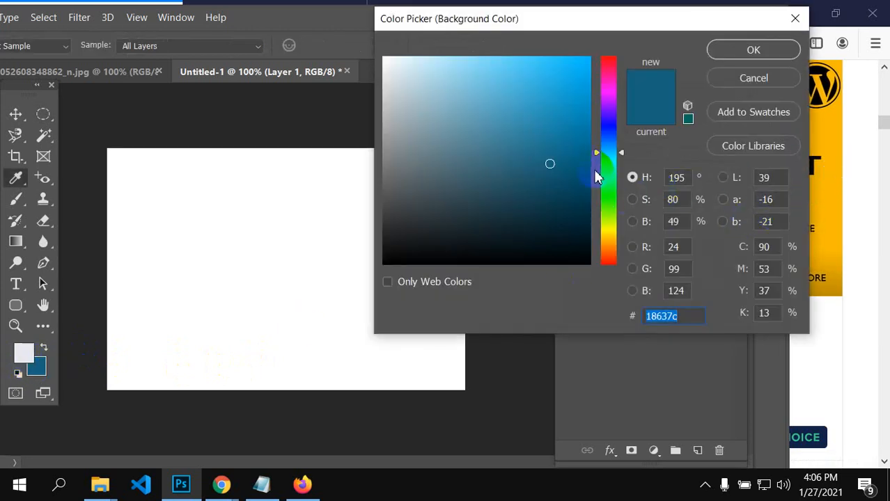
pyautogui.click(605, 234)
pyautogui.moveTo(549, 163)
pyautogui.mouseDown()
pyautogui.moveTo(531, 83)
pyautogui.moveTo(544, 84)
pyautogui.moveTo(568, 139)
pyautogui.moveTo(558, 163)
pyautogui.moveTo(571, 163)
pyautogui.moveTo(559, 103)
pyautogui.moveTo(576, 73)
pyautogui.moveTo(582, 87)
pyautogui.moveTo(580, 67)
pyautogui.mouseUp()
pyautogui.click(568, 84)
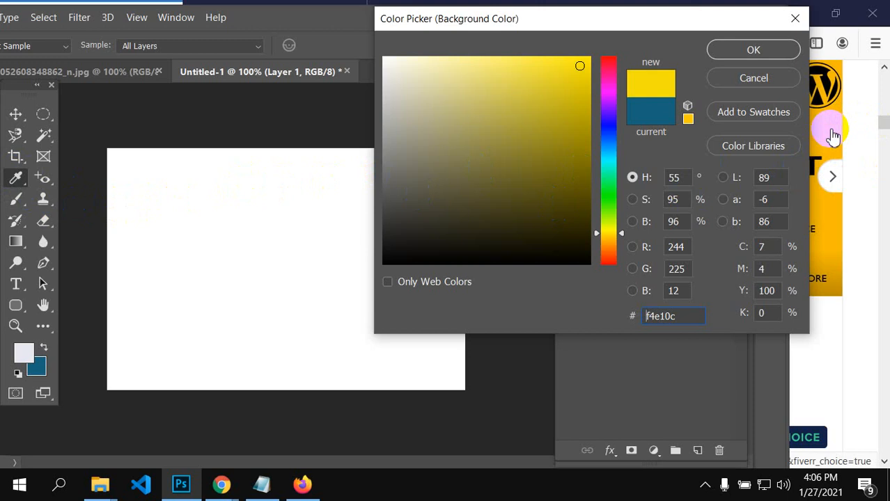
pyautogui.click(752, 50)
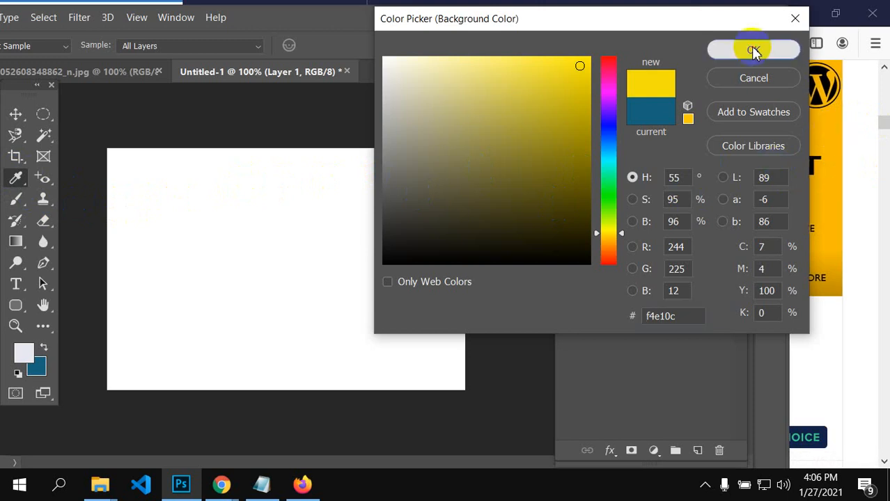
pyautogui.click(17, 373)
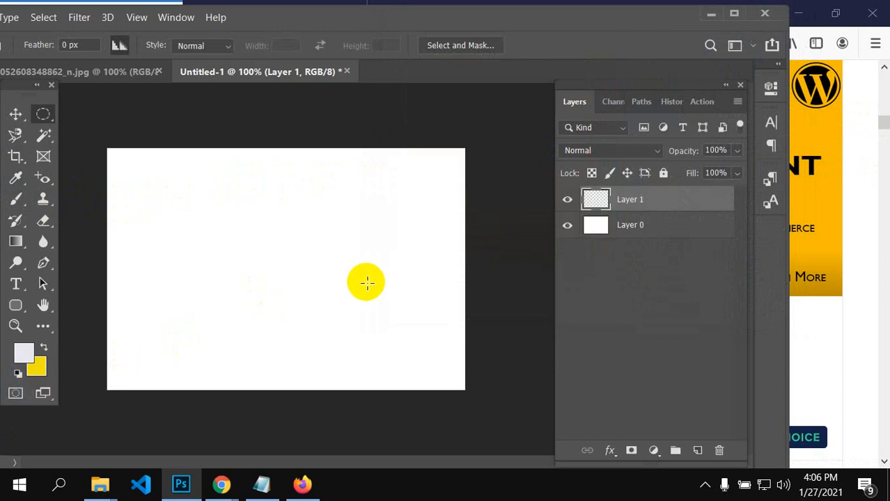
pyautogui.hotkey('ctrl', 'BackSpace')
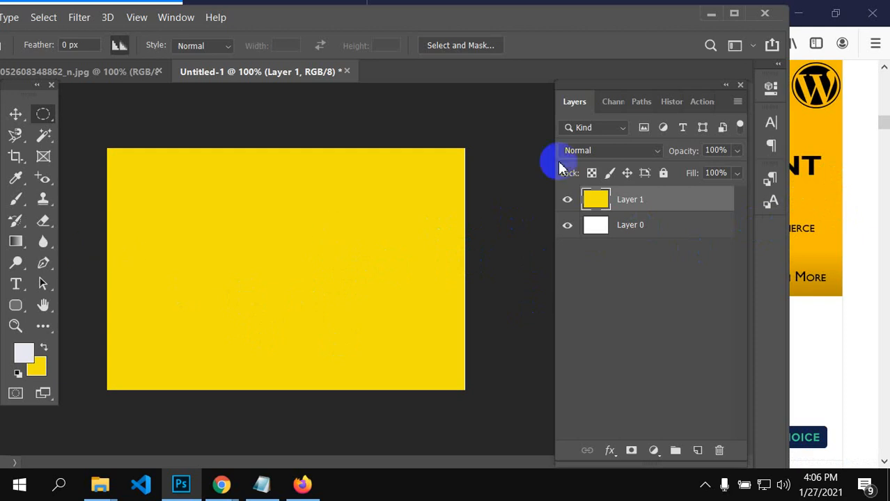
# Step: Add a new layer above the yellow fill and draw a circular selection right of the canvas centre with the Elliptical Marquee tool
pyautogui.moveTo(631, 20); pyautogui.dragTo(583, 32)
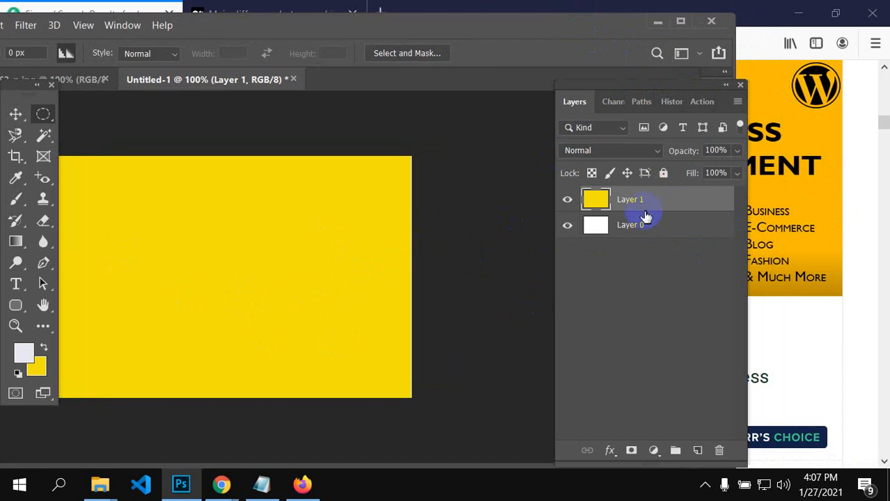
pyautogui.click(698, 450)
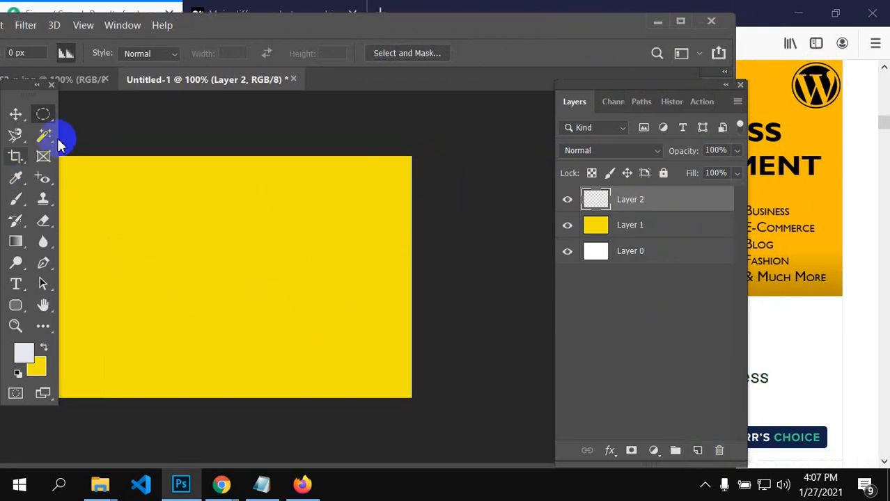
pyautogui.moveTo(42, 113); pyautogui.dragTo(81, 137)
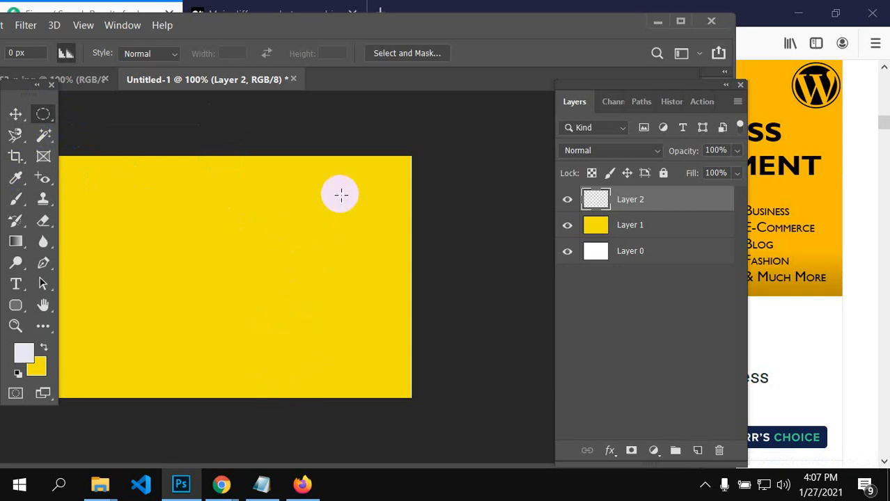
pyautogui.moveTo(234, 214)
pyautogui.mouseDown()
pyautogui.moveTo(254, 279)
pyautogui.moveTo(298, 322)
pyautogui.moveTo(316, 380)
pyautogui.moveTo(339, 392)
pyautogui.mouseUp()
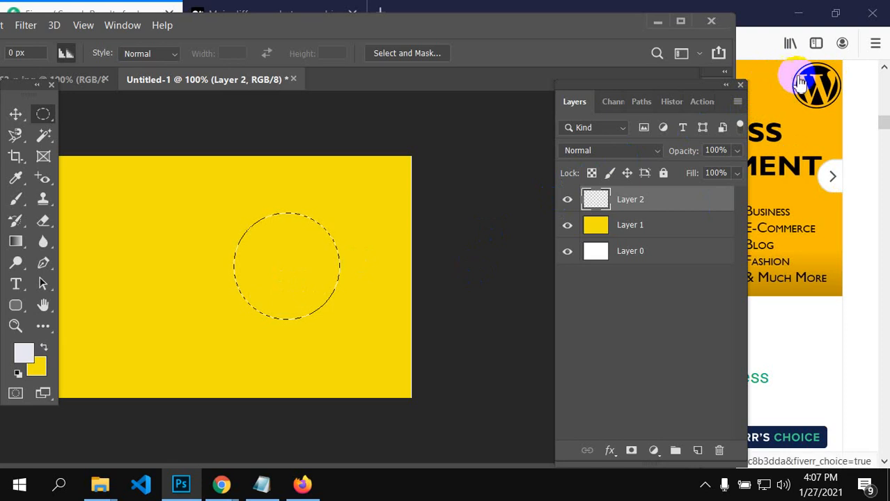
pyautogui.moveTo(314, 258); pyautogui.dragTo(265, 256)
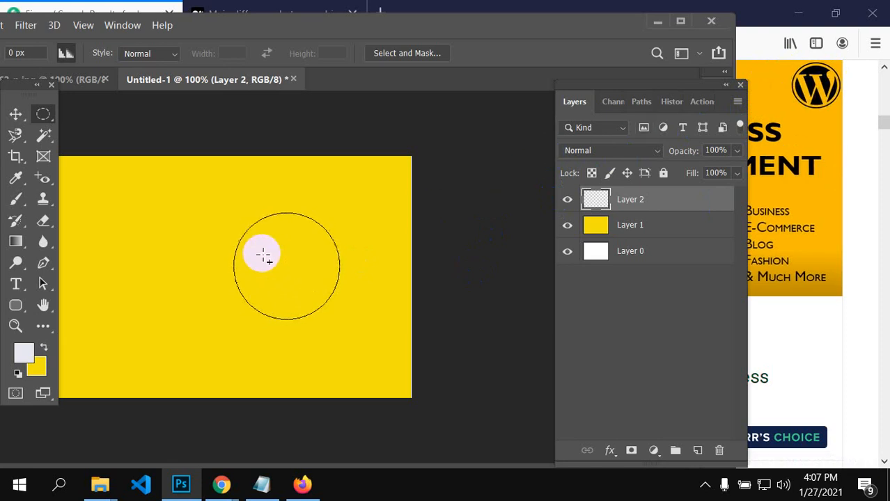
# Step: Stroke the circular selection with a 3 px black #000000 line on the outside, and clear the selection
pyautogui.rightClick(268, 256)
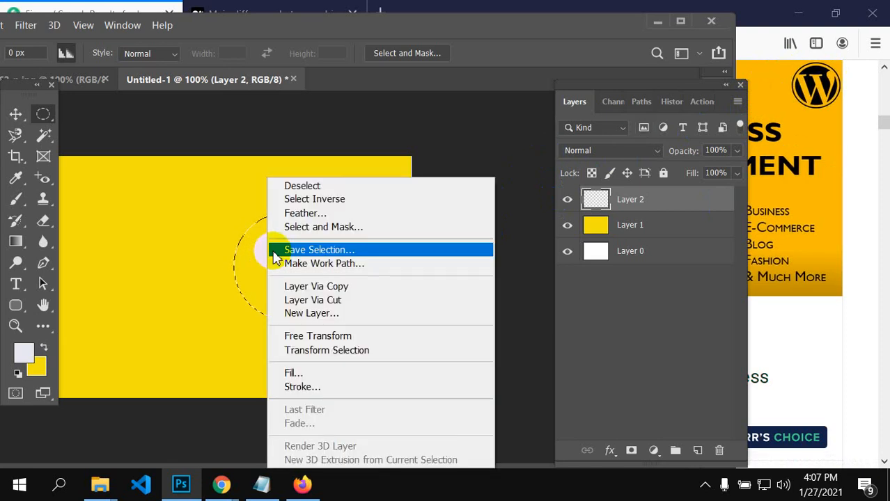
pyautogui.click(296, 388)
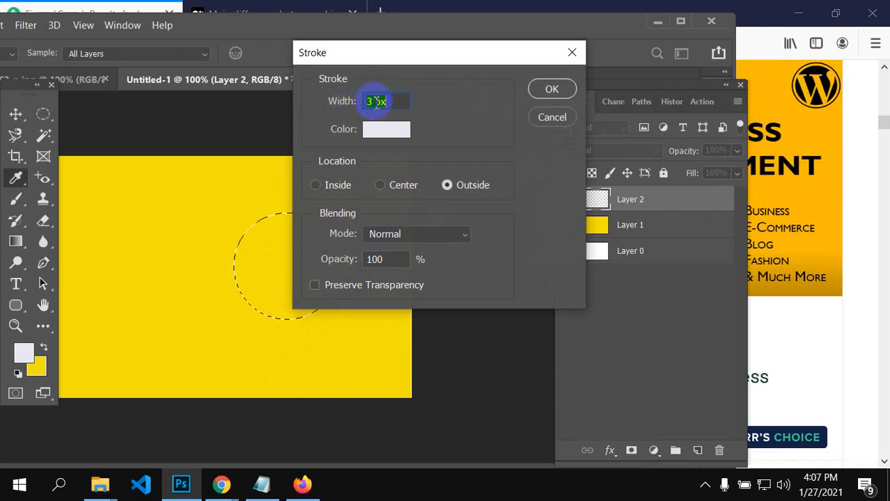
pyautogui.click(375, 101)
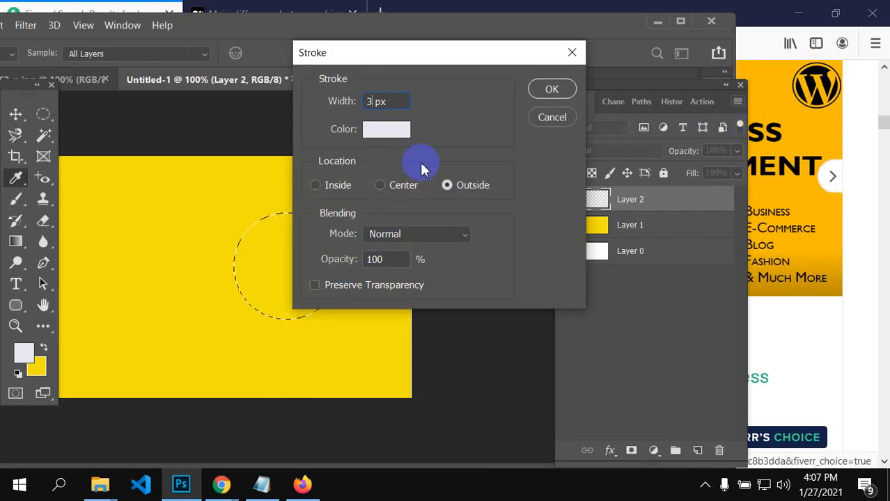
pyautogui.click(376, 130)
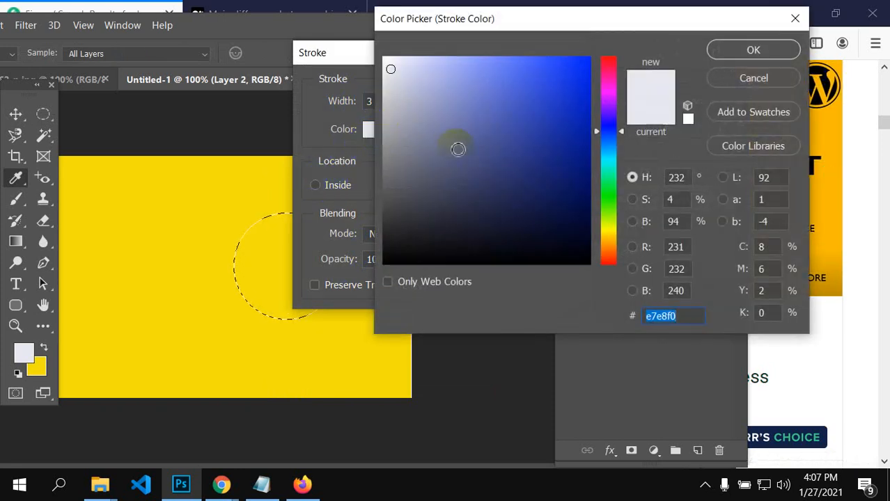
pyautogui.click(580, 260)
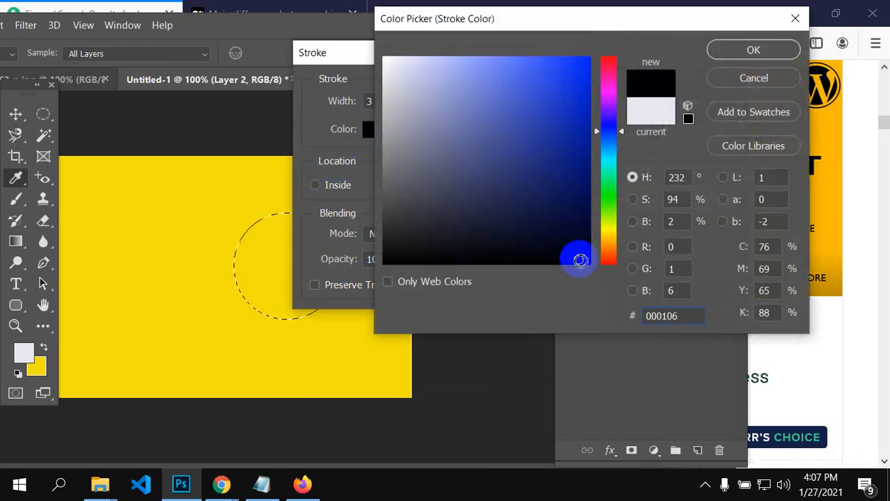
pyautogui.moveTo(397, 252); pyautogui.dragTo(367, 269)
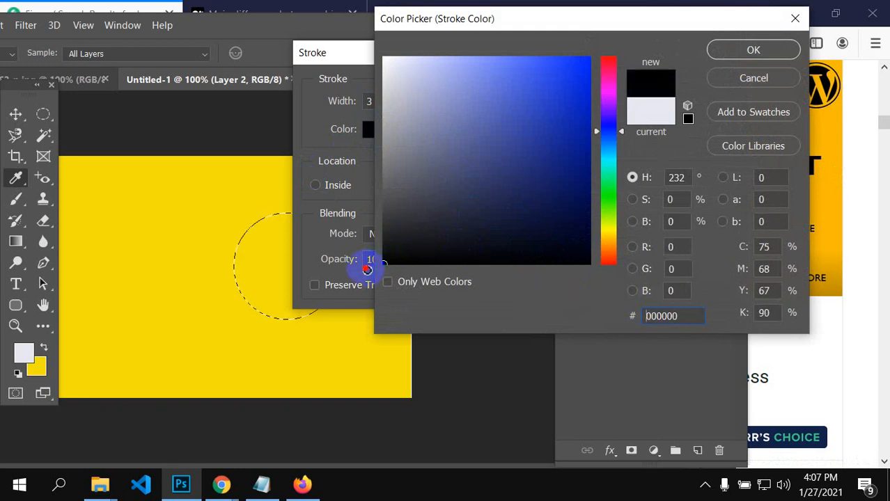
pyautogui.click(753, 51)
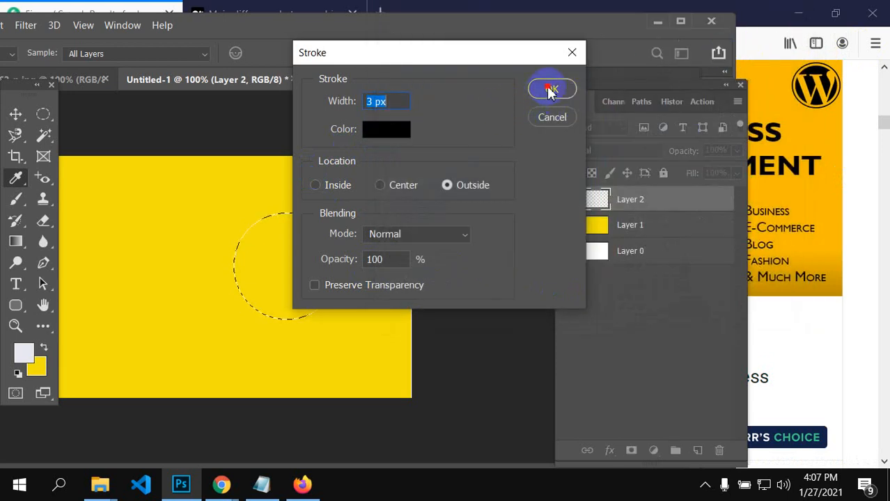
pyautogui.click(550, 90)
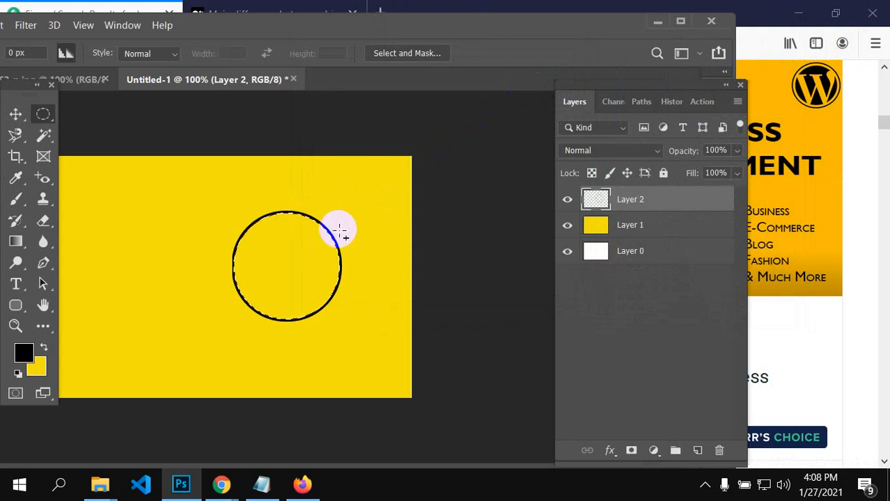
pyautogui.click(266, 242)
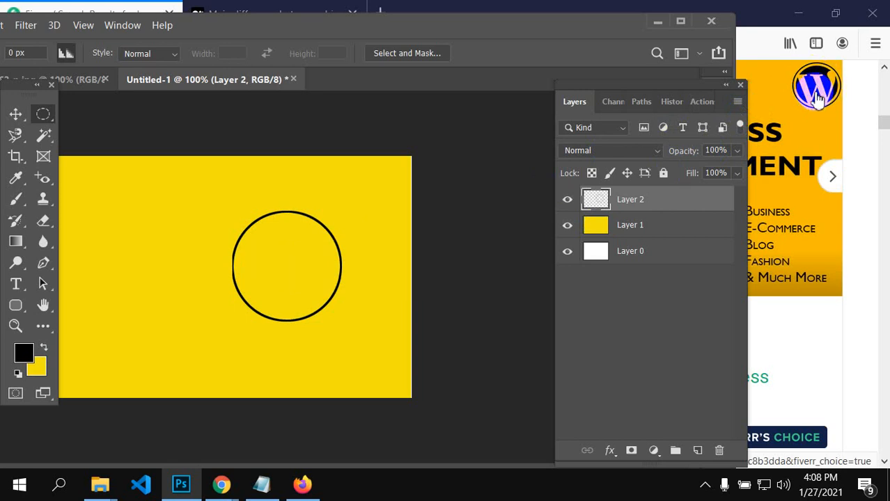
# Step: Add a new layer above the circle outline and get the Elliptical Marquee tool ready
pyautogui.click(314, 258)
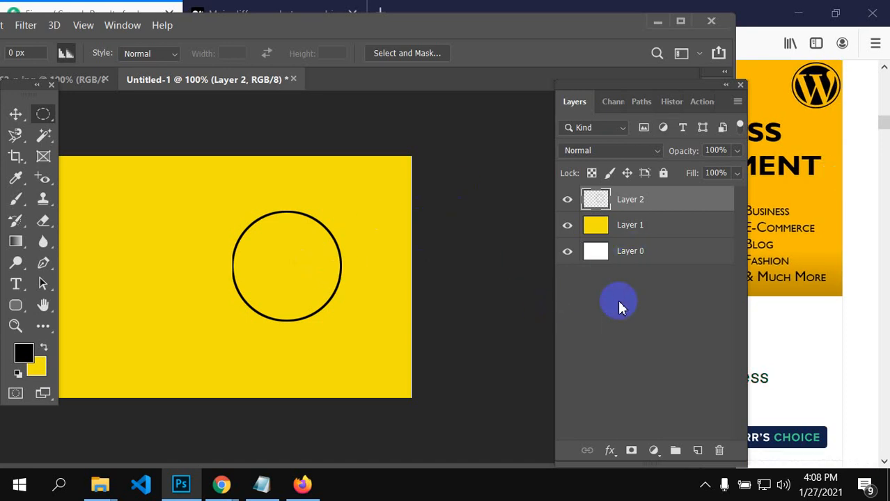
pyautogui.click(698, 451)
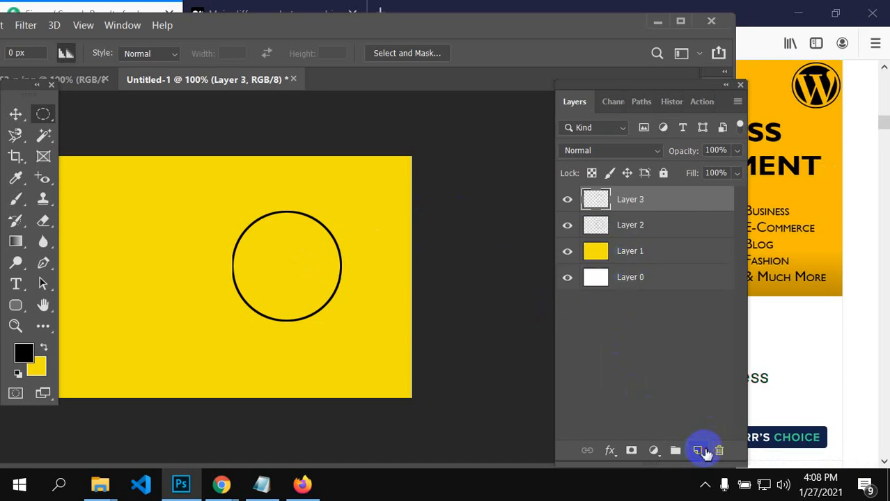
pyautogui.click(282, 253)
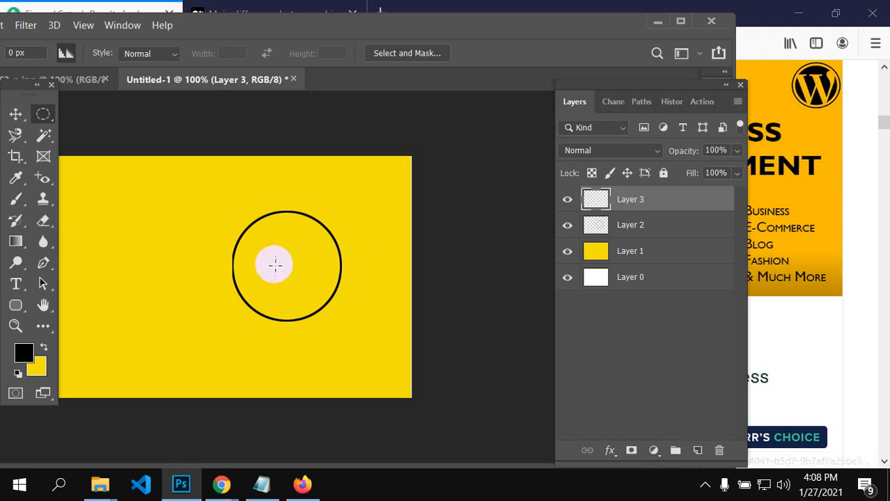
pyautogui.click(586, 223)
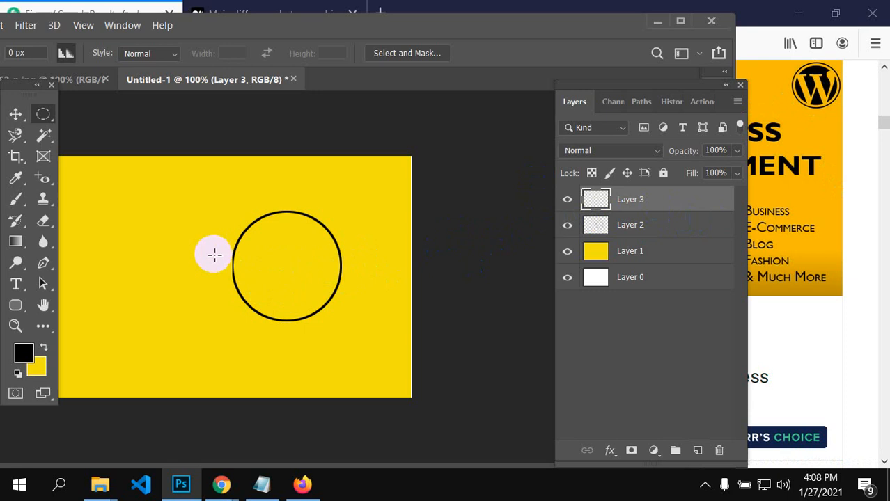
pyautogui.click(42, 117)
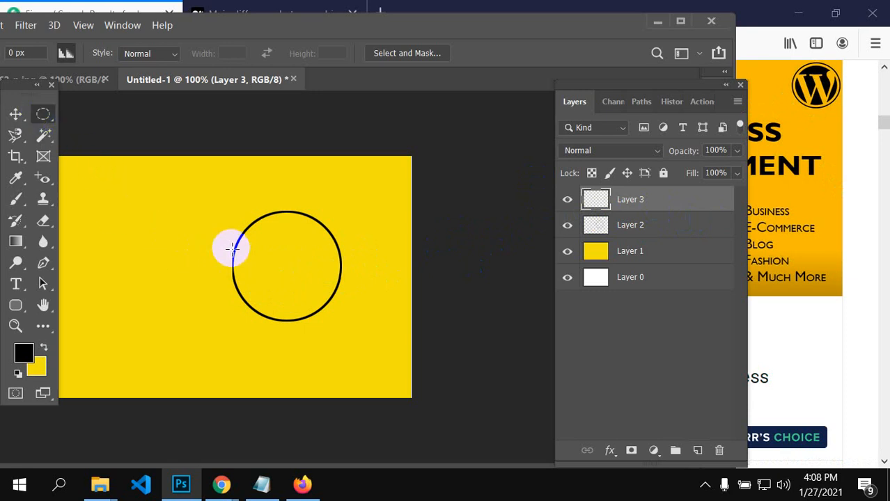
# Step: Draw a circular selection about the size of the black outline and shift it towards the outline
pyautogui.moveTo(257, 231); pyautogui.dragTo(334, 312)
pyautogui.moveTo(298, 288); pyautogui.dragTo(268, 251)
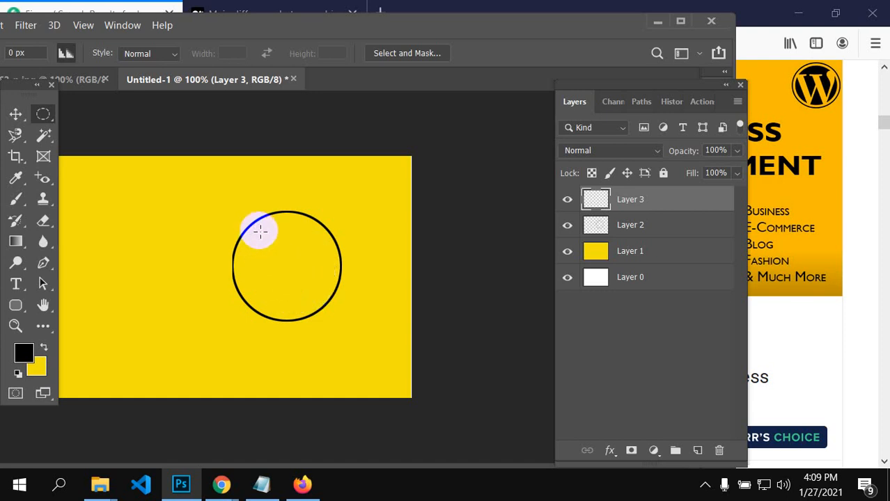
pyautogui.moveTo(259, 231); pyautogui.dragTo(297, 305)
pyautogui.click(297, 306)
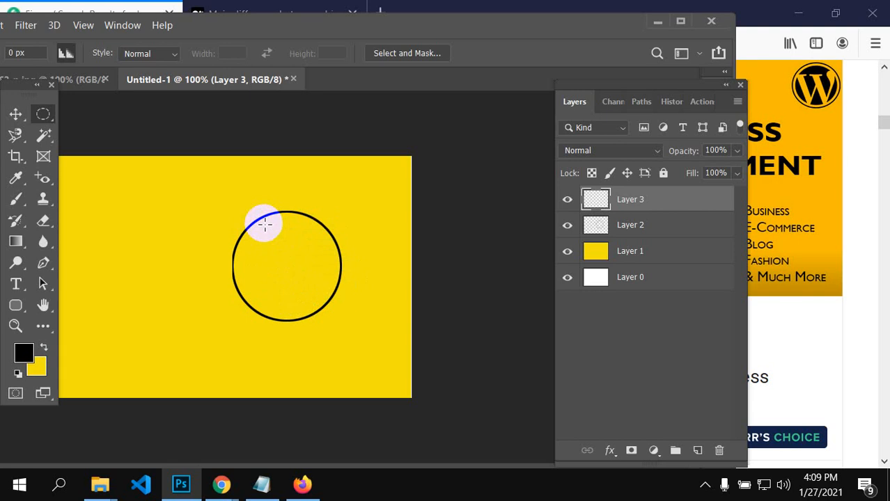
pyautogui.moveTo(263, 221); pyautogui.dragTo(372, 326)
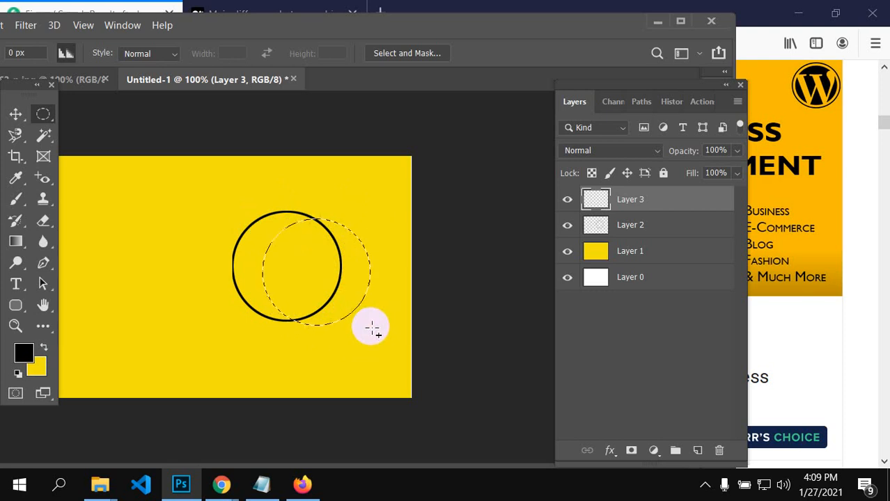
pyautogui.moveTo(309, 281); pyautogui.dragTo(281, 276)
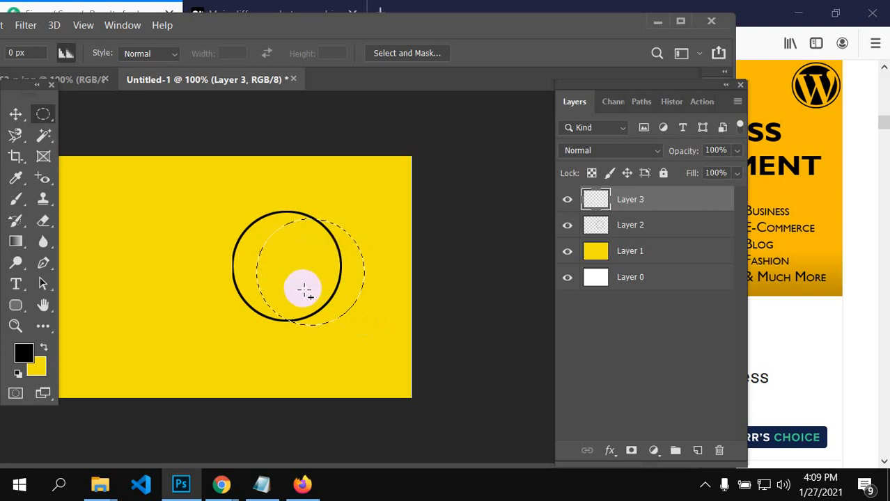
# Step: Try to fit the selection to the outline by moving Layer 1's yellow fill and scaling the selected area to 97.24%
pyautogui.click(16, 115)
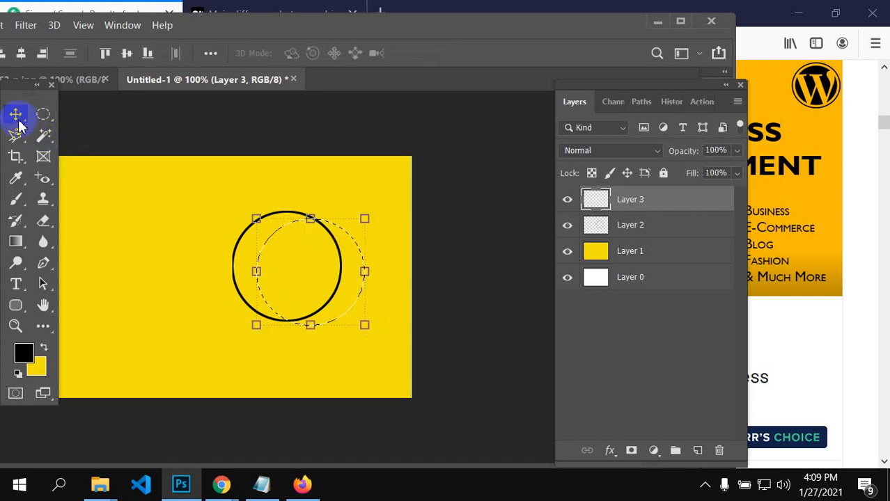
pyautogui.click(298, 264)
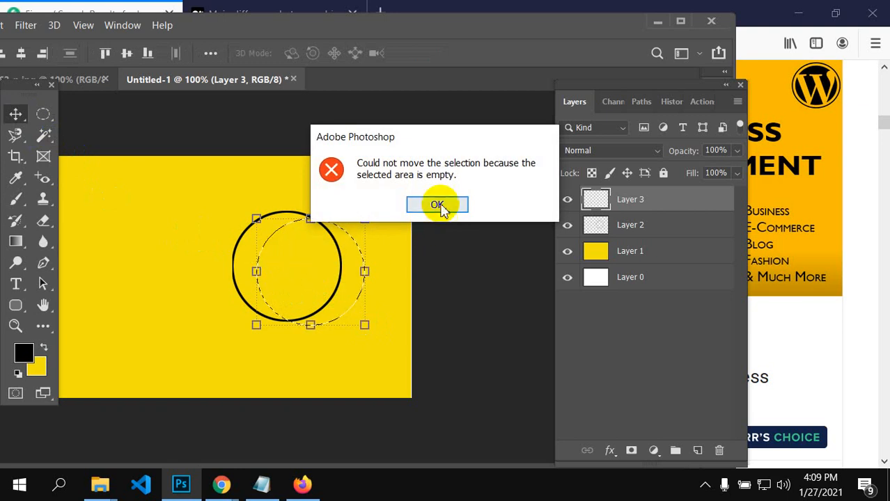
pyautogui.click(437, 206)
pyautogui.moveTo(364, 259); pyautogui.dragTo(340, 248)
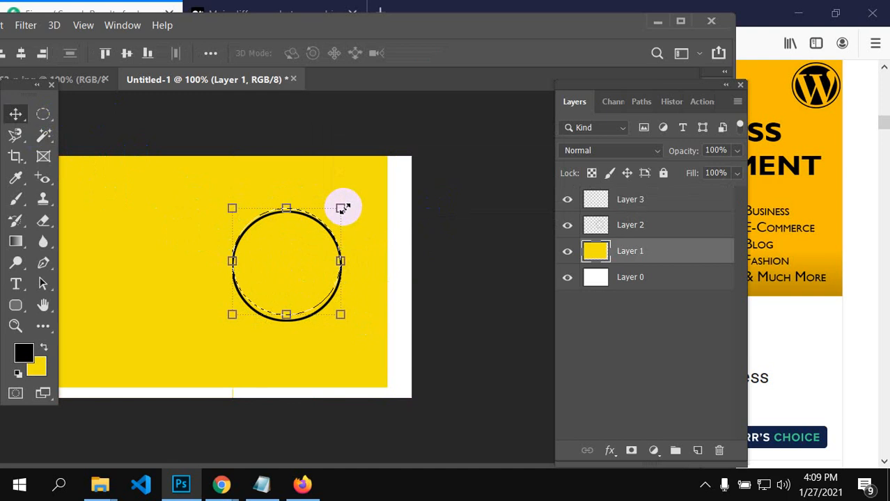
pyautogui.moveTo(343, 208); pyautogui.dragTo(338, 209)
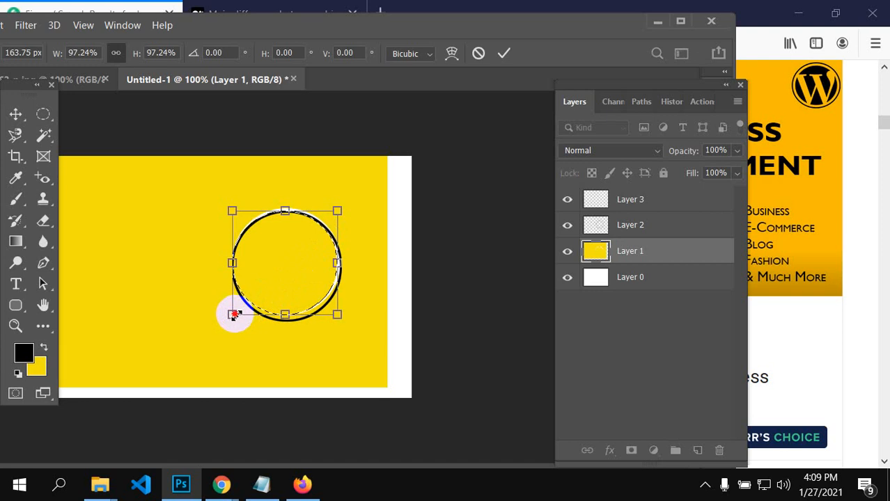
pyautogui.moveTo(233, 316); pyautogui.dragTo(232, 317)
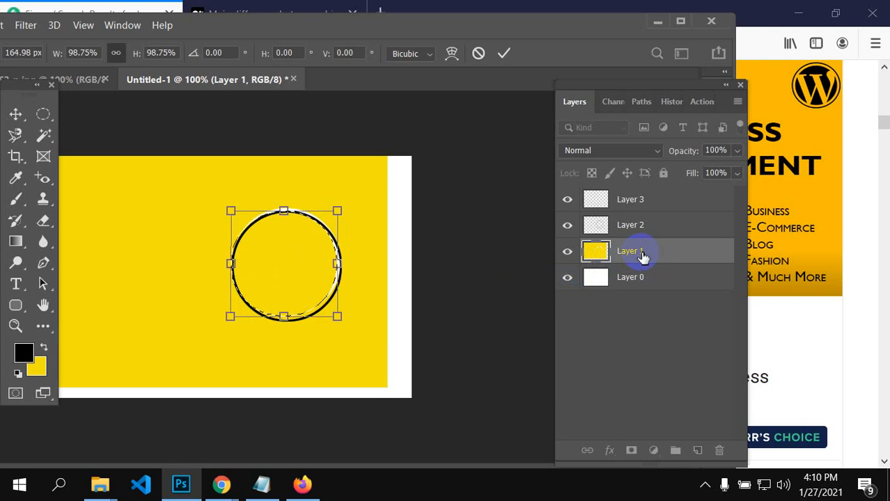
pyautogui.moveTo(230, 317); pyautogui.dragTo(231, 314)
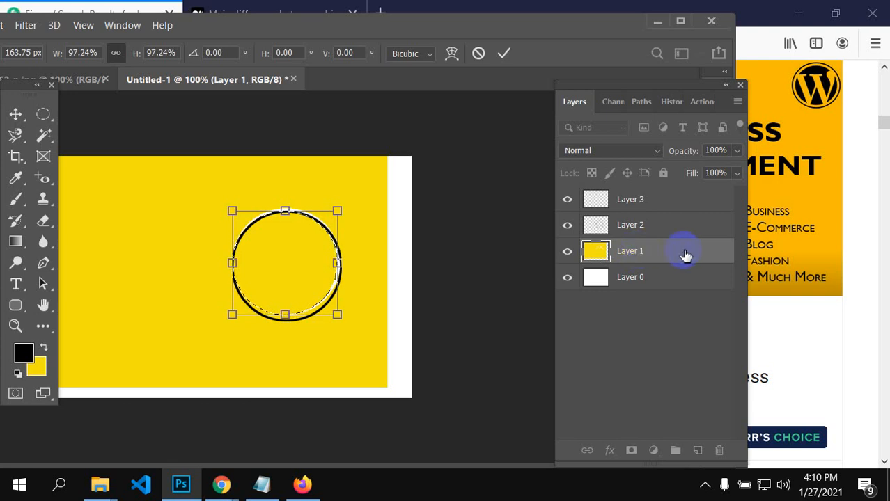
pyautogui.click(43, 114)
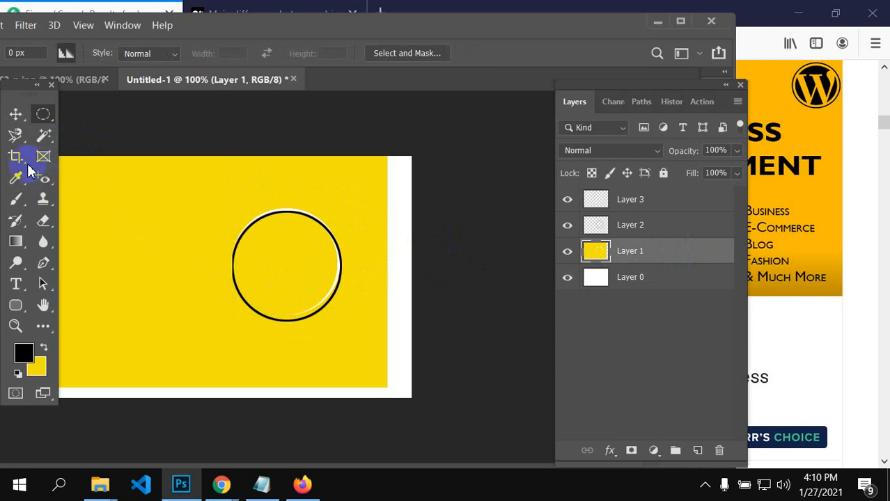
# Step: Undo the moving and scaling of the yellow fill, and clear the circular selection
pyautogui.click(15, 114)
pyautogui.moveTo(267, 253)
pyautogui.mouseDown()
pyautogui.moveTo(261, 239)
pyautogui.moveTo(322, 234)
pyautogui.moveTo(238, 242)
pyautogui.moveTo(274, 252)
pyautogui.mouseUp()
pyautogui.hotkey('ctrl', 'z')
pyautogui.hotkey('ctrl', 'z')
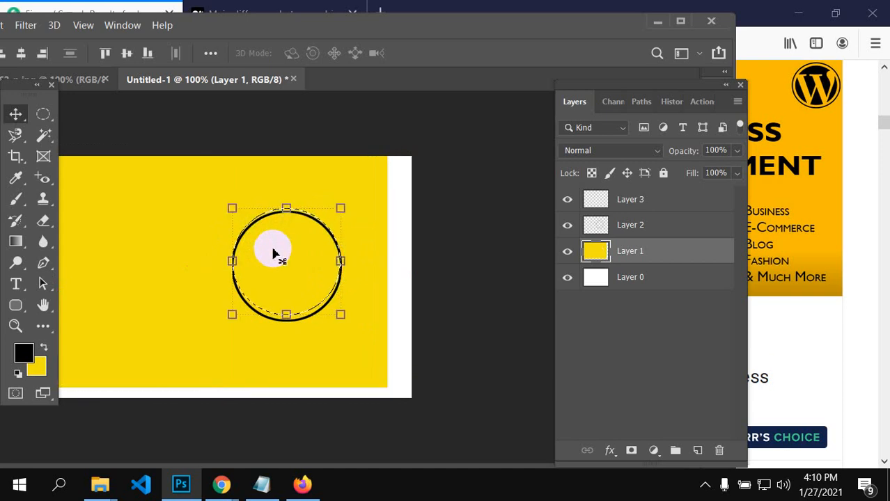
pyautogui.hotkey('ctrl', 'shift', 'z')
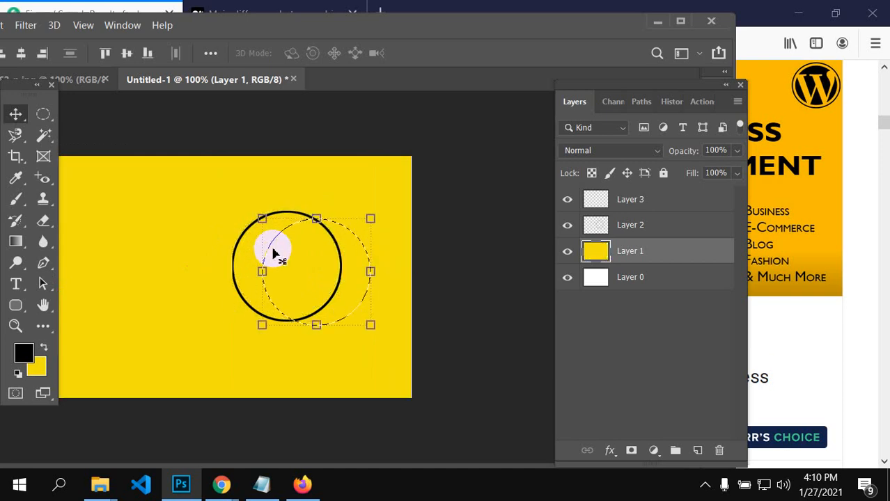
pyautogui.hotkey('ctrl', 'd')
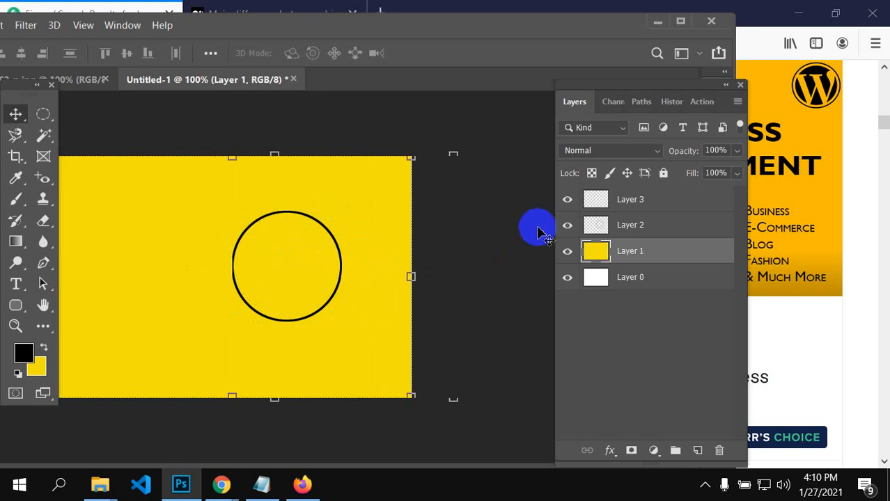
# Step: On Layer 3, draw a circular marquee selection slightly larger than the black circle outline and surrounding it
pyautogui.click(606, 202)
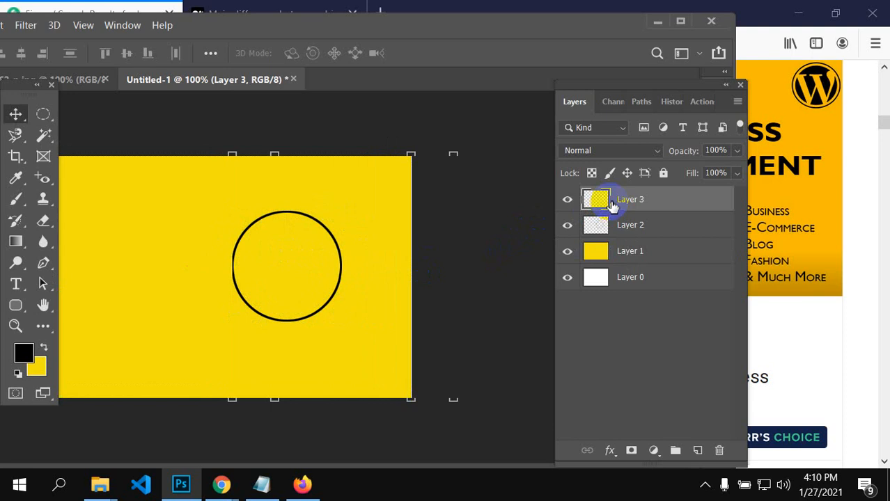
pyautogui.click(43, 114)
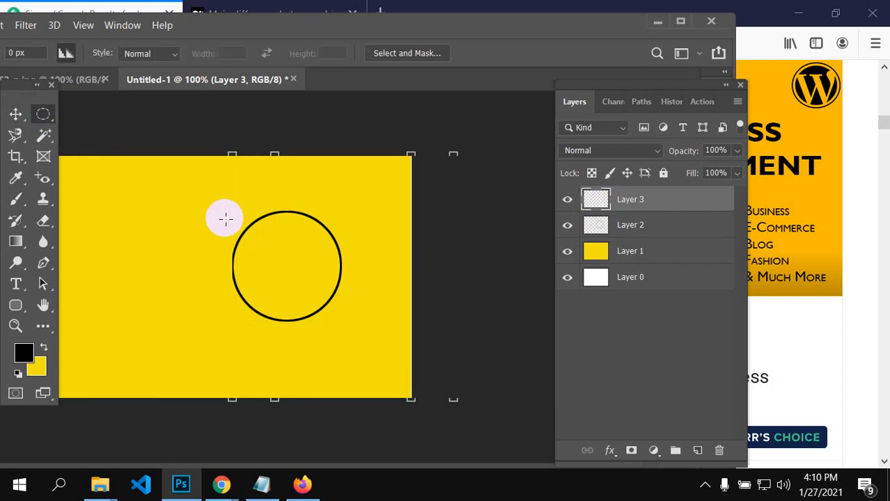
pyautogui.moveTo(223, 206); pyautogui.dragTo(362, 328)
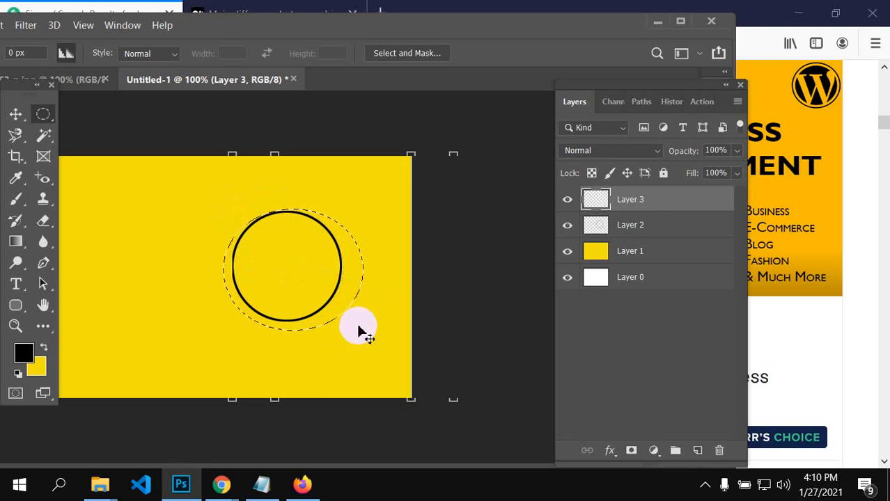
pyautogui.click(357, 323)
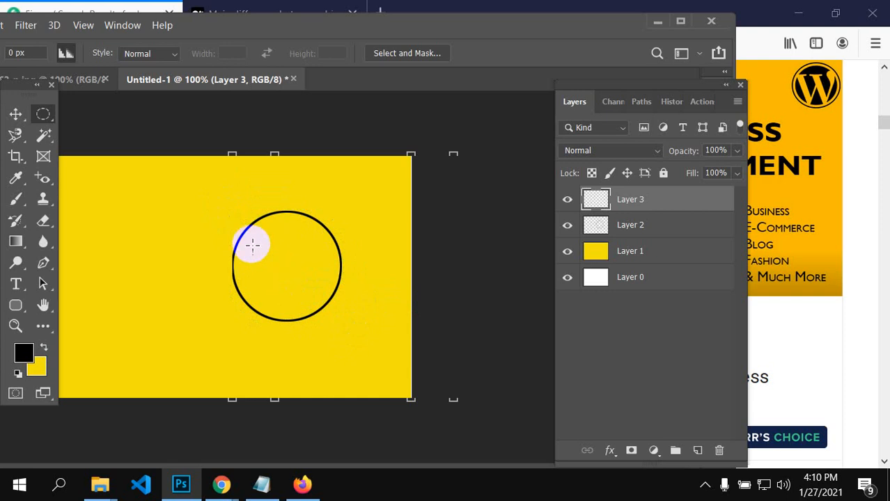
pyautogui.moveTo(234, 201)
pyautogui.mouseDown()
pyautogui.moveTo(307, 288)
pyautogui.moveTo(345, 317)
pyautogui.moveTo(340, 327)
pyautogui.moveTo(362, 332)
pyautogui.mouseUp()
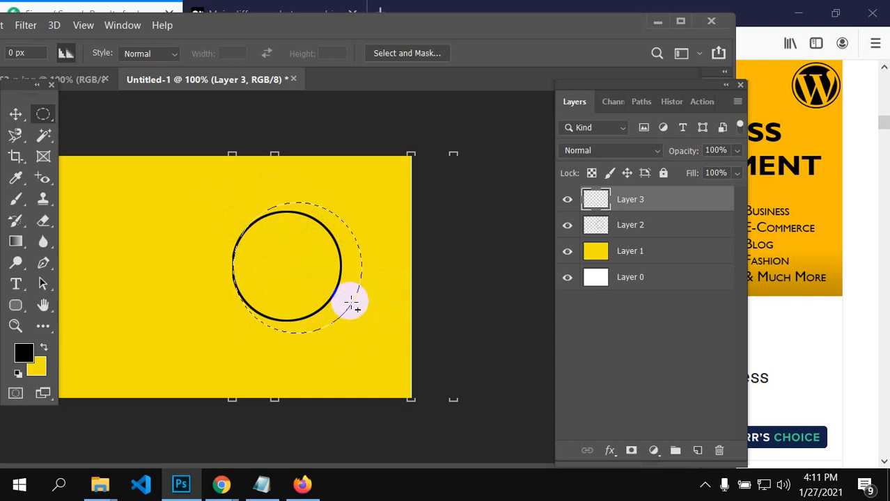
# Step: Try to move and scale the empty circular selection on Layer 3 to fit the black outline
pyautogui.click(15, 114)
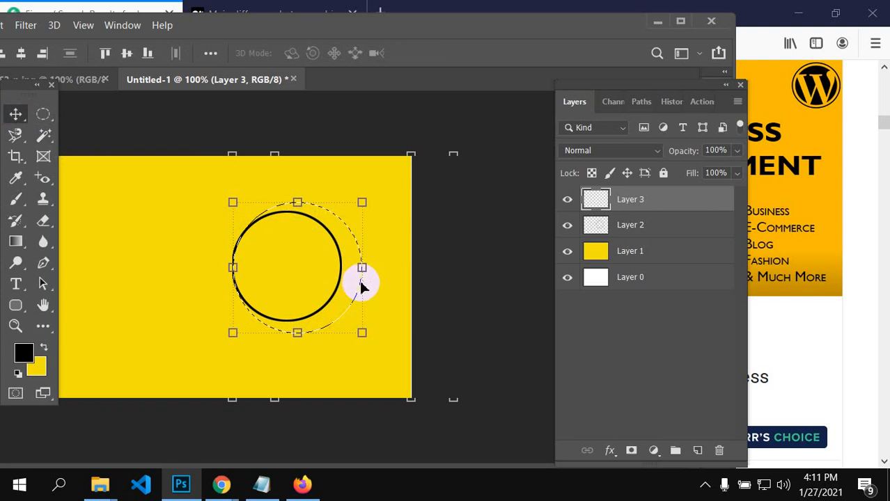
pyautogui.moveTo(317, 276); pyautogui.dragTo(302, 274)
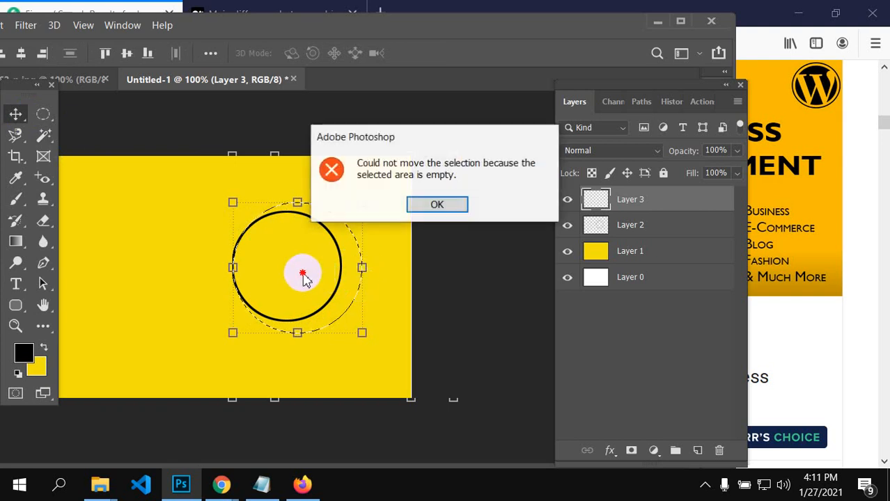
pyautogui.click(449, 205)
pyautogui.moveTo(361, 335); pyautogui.dragTo(359, 334)
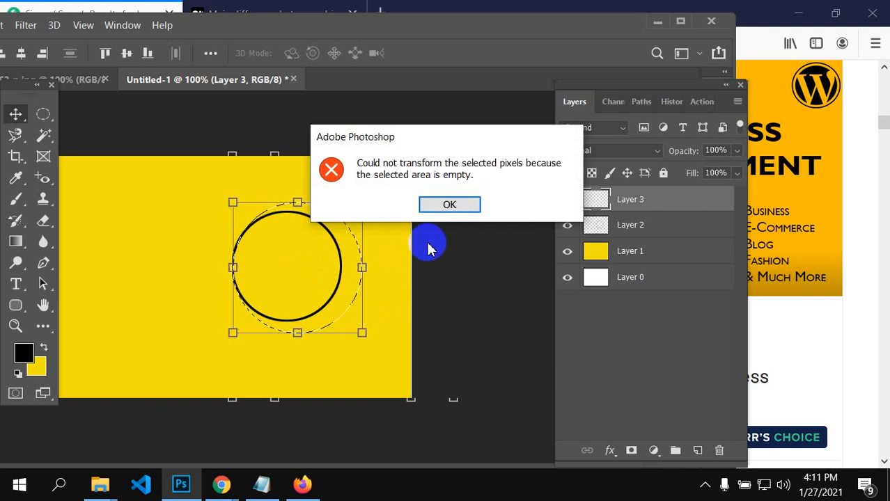
pyautogui.click(447, 203)
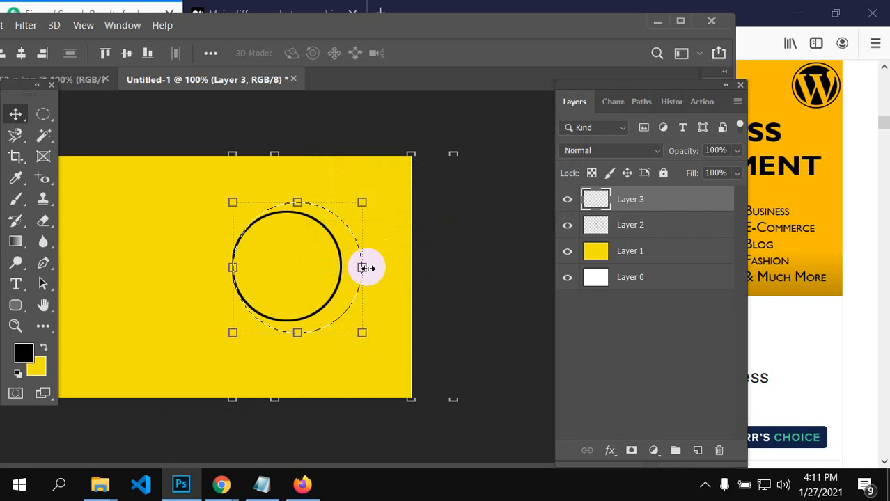
pyautogui.click(362, 267)
pyautogui.click(450, 207)
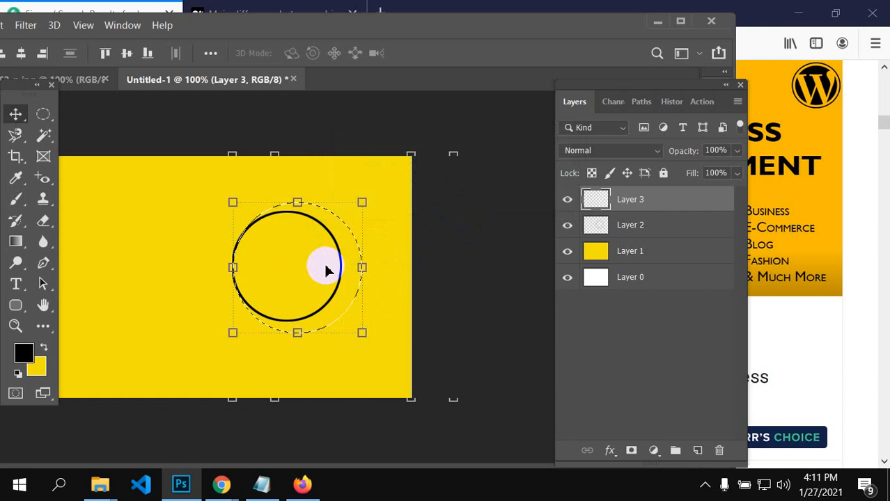
# Step: Fill the circular selection on Layer 3 with black and move the resulting disc over the circle outline
pyautogui.hotkey('alt', 'BackSpace')
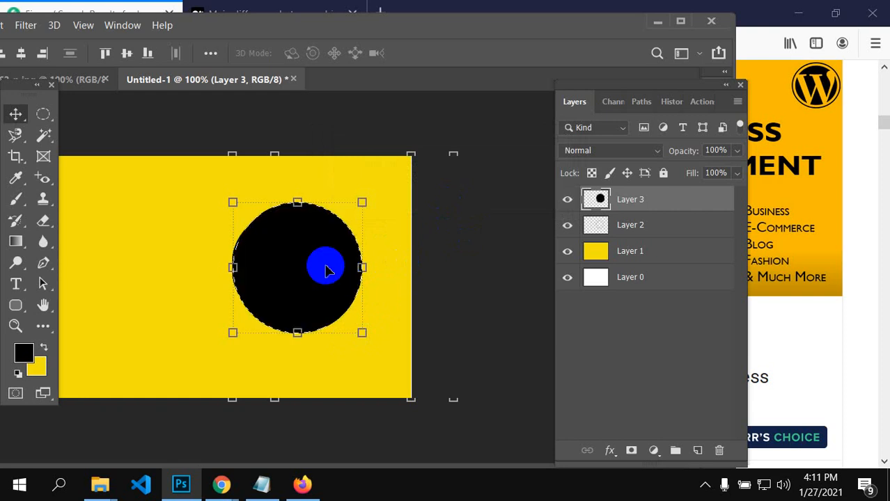
pyautogui.moveTo(304, 278); pyautogui.dragTo(290, 265)
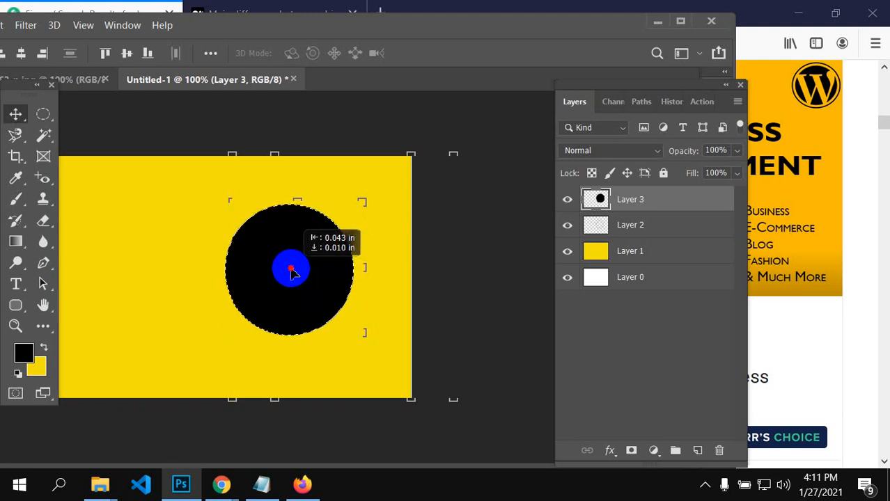
pyautogui.click(351, 238)
# Step: Scale the black disc down proportionally to 80.42% so it fits inside the circle outline
pyautogui.moveTo(356, 205); pyautogui.dragTo(341, 216)
pyautogui.moveTo(297, 273); pyautogui.dragTo(297, 272)
pyautogui.moveTo(228, 328); pyautogui.dragTo(236, 321)
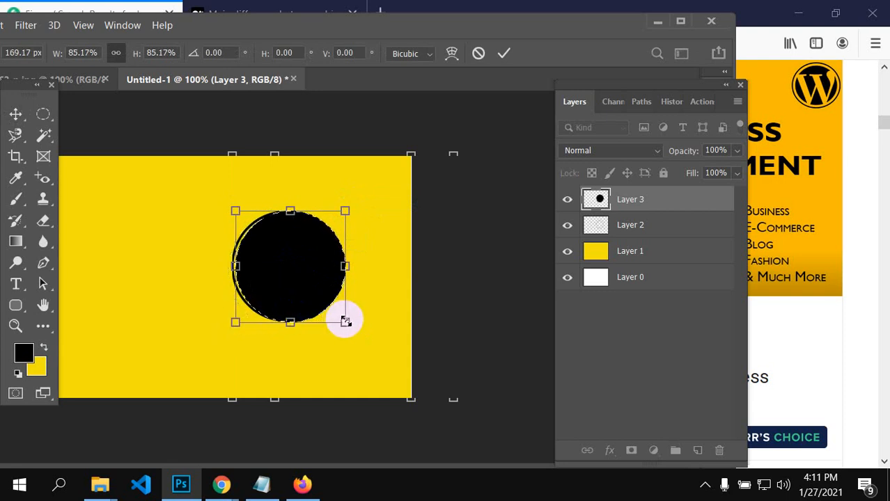
pyautogui.moveTo(346, 321); pyautogui.dragTo(317, 311)
pyautogui.moveTo(301, 270); pyautogui.dragTo(298, 277)
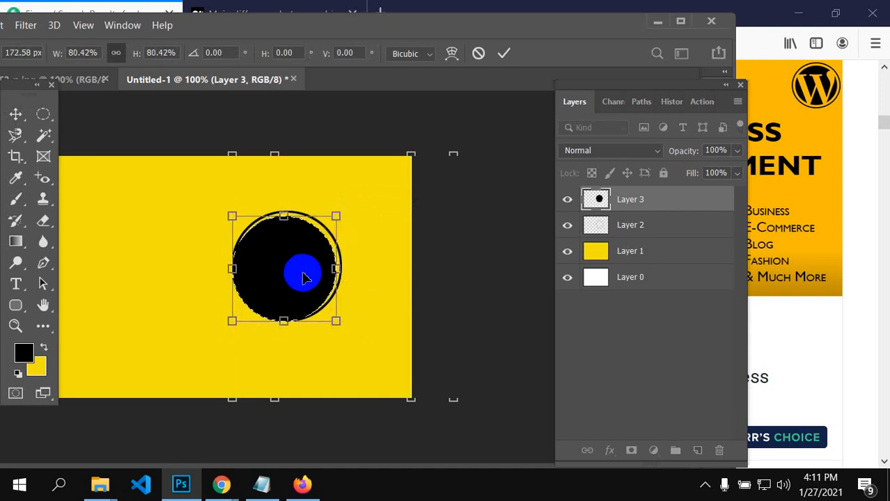
# Step: Nudge the black disc up and shift it slightly sideways to centre it within the circle outline
pyautogui.press('Up')
pyautogui.press('Up')
pyautogui.press('Up')
pyautogui.press('Up')
pyautogui.press('Up')
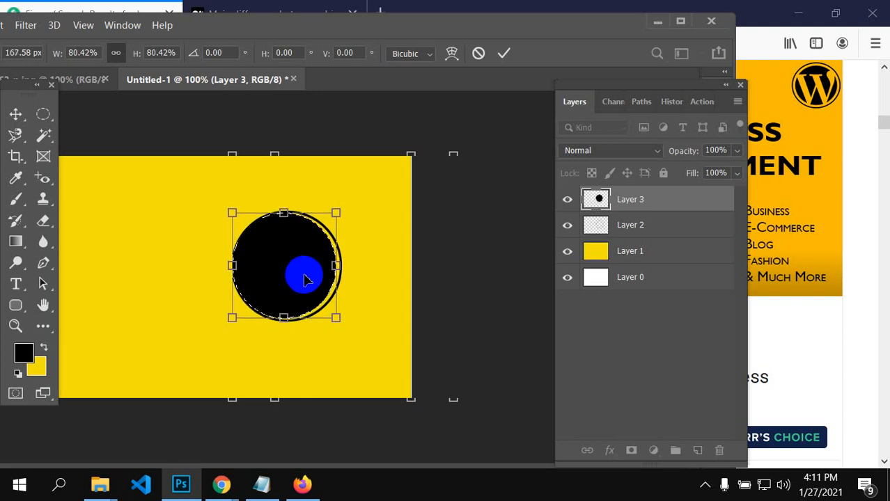
pyautogui.moveTo(278, 284); pyautogui.dragTo(281, 285)
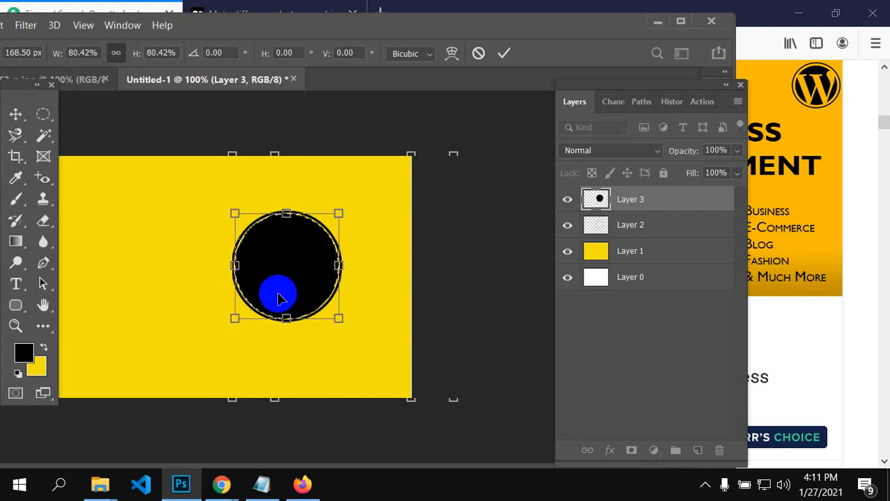
# Step: Scale the centred black disc to 77.89%, leaving a thin yellow ring inside the outline, then apply the transform and deselect
pyautogui.moveTo(236, 269); pyautogui.dragTo(244, 270)
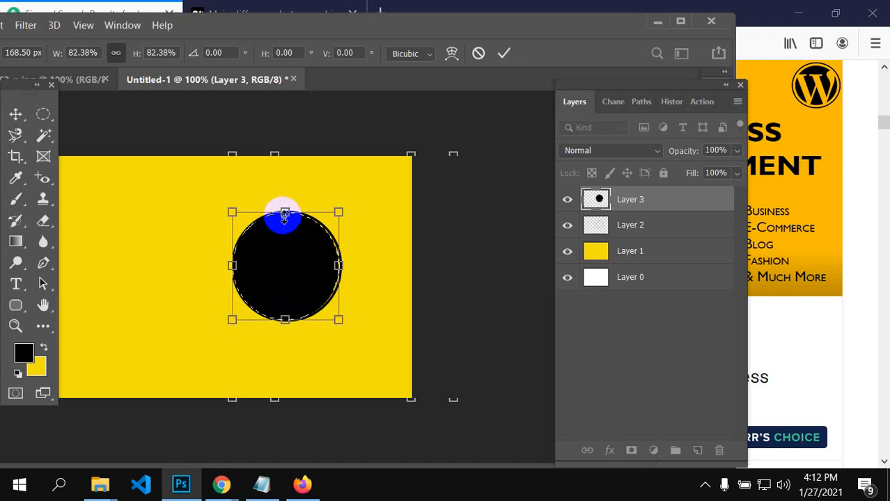
pyautogui.moveTo(285, 217)
pyautogui.mouseDown()
pyautogui.moveTo(283, 209)
pyautogui.moveTo(285, 218)
pyautogui.mouseUp()
pyautogui.moveTo(277, 257); pyautogui.dragTo(283, 250)
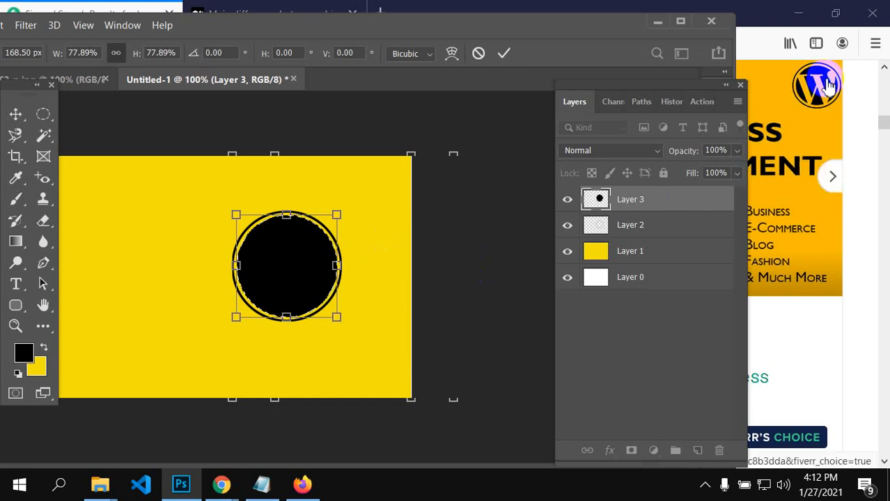
pyautogui.click(445, 251)
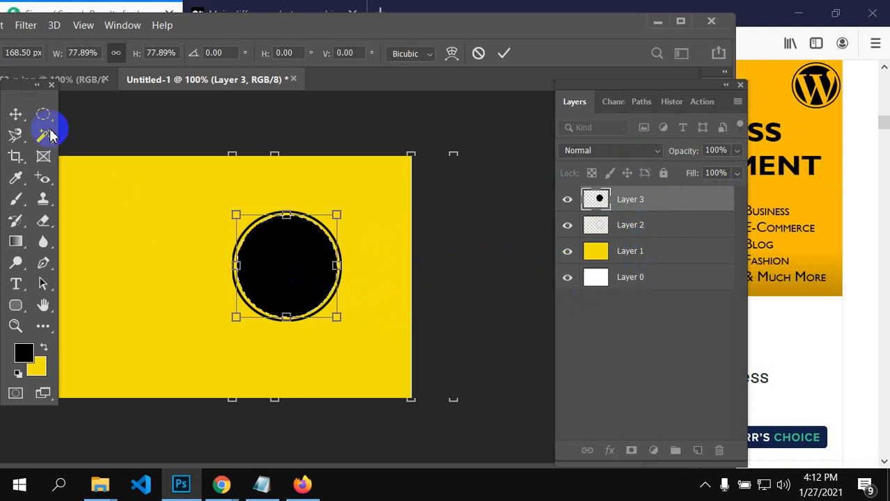
pyautogui.click(16, 113)
pyautogui.click(372, 236)
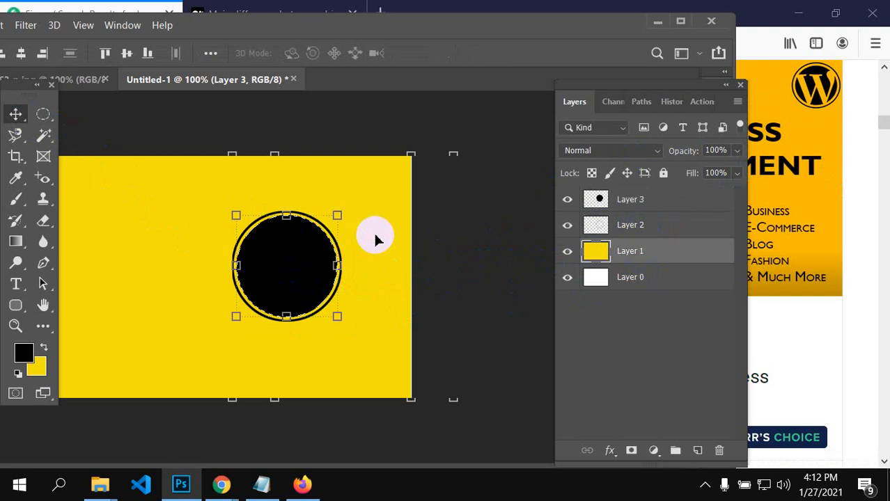
pyautogui.click(369, 329)
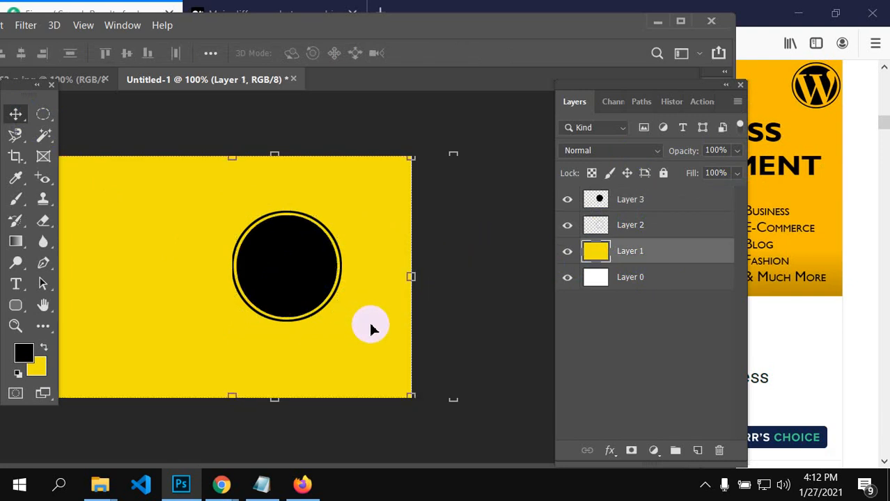
# Step: Toggle the visibility of Layer 2 and Layer 3 to check which part of the logo each holds
pyautogui.moveTo(618, 250); pyautogui.dragTo(568, 230)
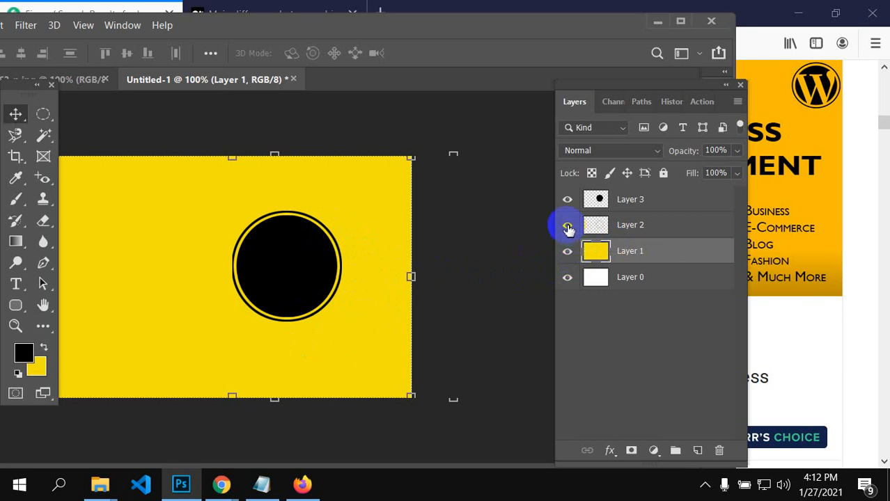
pyautogui.click(568, 230)
pyautogui.click(568, 230)
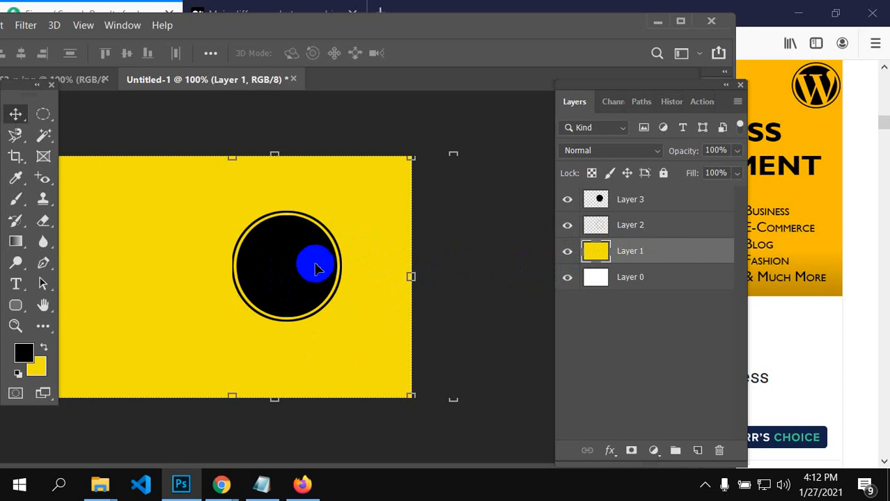
pyautogui.click(568, 199)
pyautogui.click(567, 200)
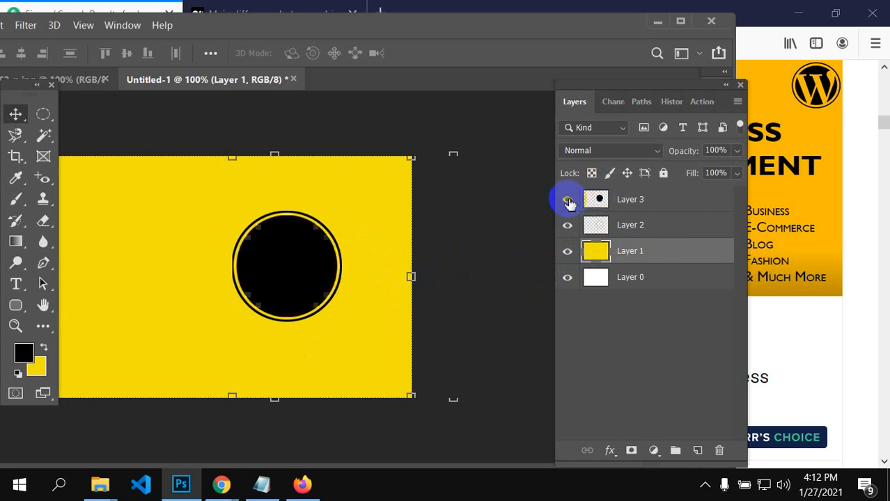
# Step: Merge Layer 2 and Layer 3, and move the merged circle logo slightly towards the canvas's upper right corner
pyautogui.click(629, 225)
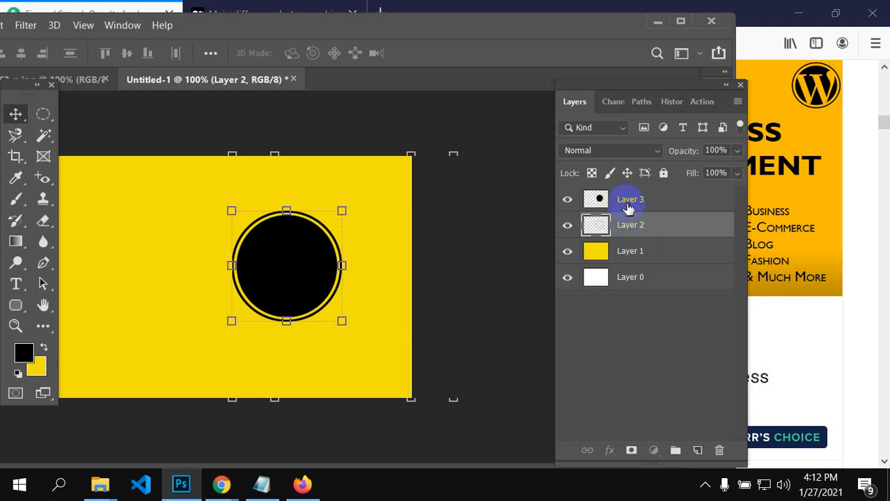
pyautogui.keyDown('shift'); pyautogui.click(626, 205); pyautogui.keyUp('shift')
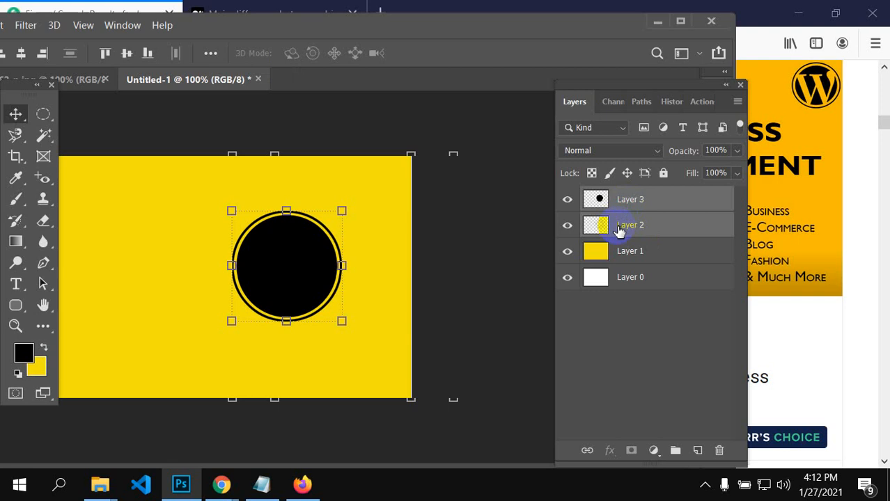
pyautogui.rightClick(621, 223)
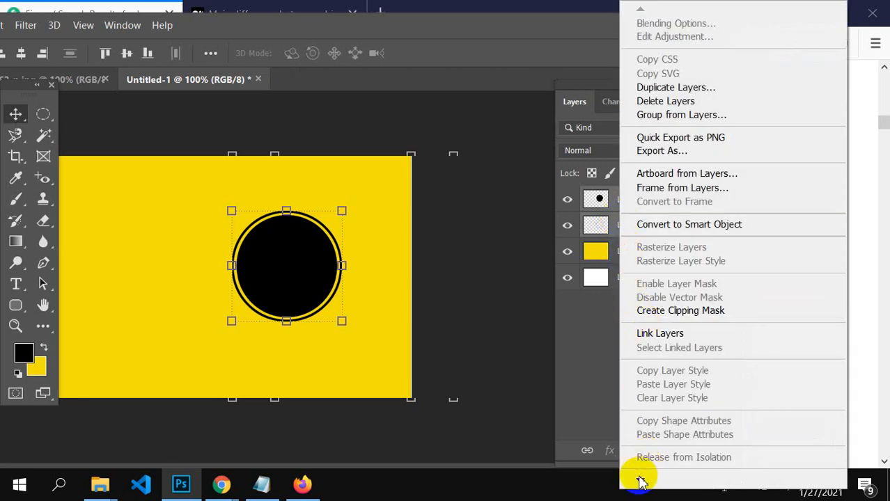
pyautogui.moveTo(638, 479)
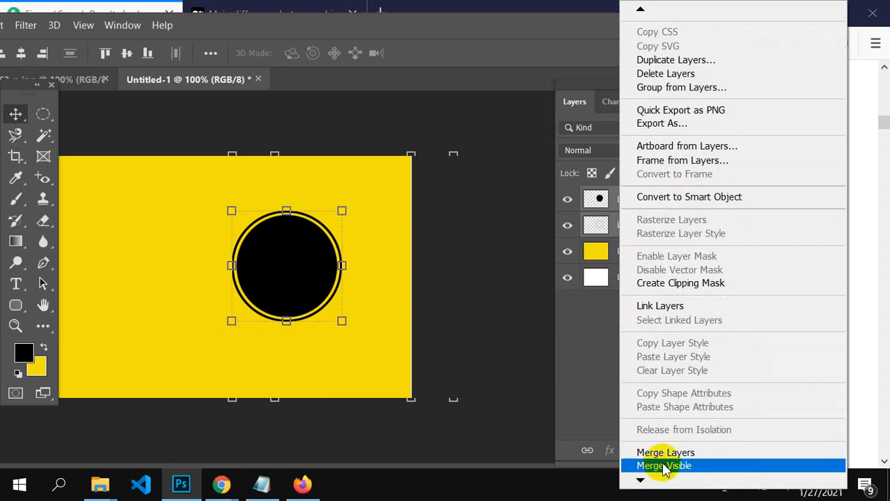
pyautogui.click(663, 453)
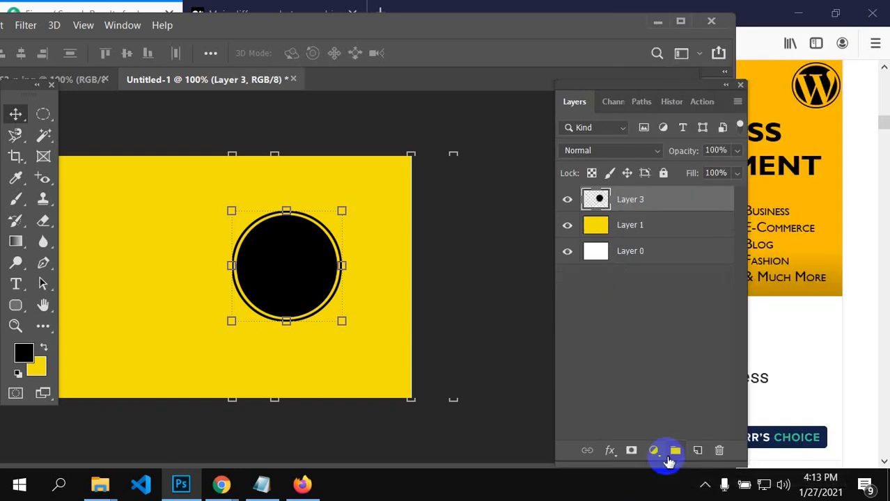
pyautogui.keyDown('ctrl'); pyautogui.click(389, 250); pyautogui.keyUp('ctrl')
pyautogui.moveTo(315, 270); pyautogui.dragTo(303, 256)
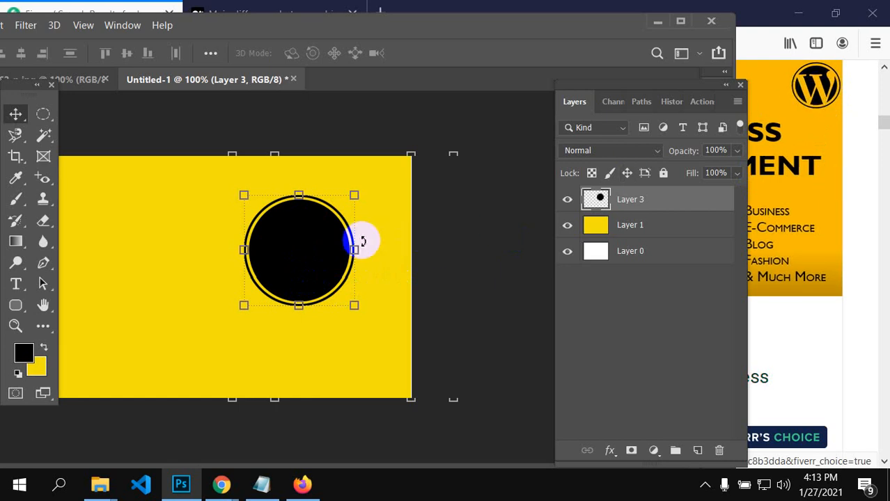
# Step: Draw a text box inside the black disc, remove its placeholder text and enlarge the box to span the disc
pyautogui.click(16, 285)
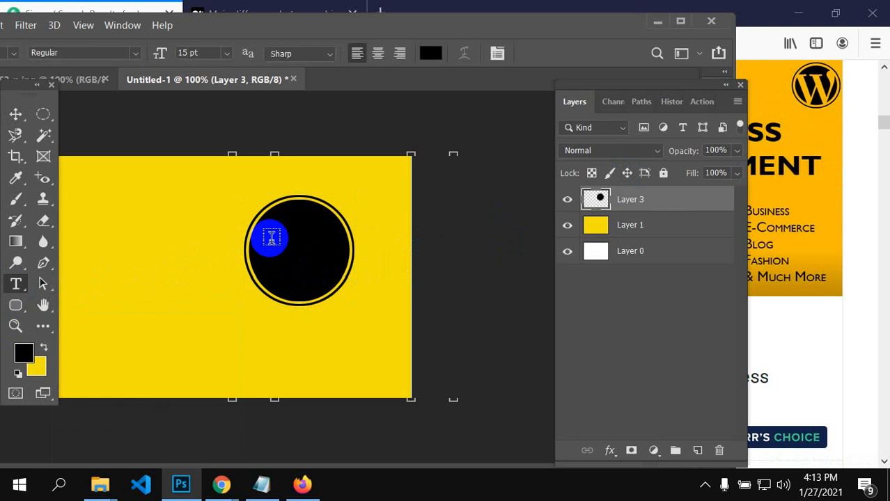
pyautogui.moveTo(268, 239); pyautogui.dragTo(296, 277)
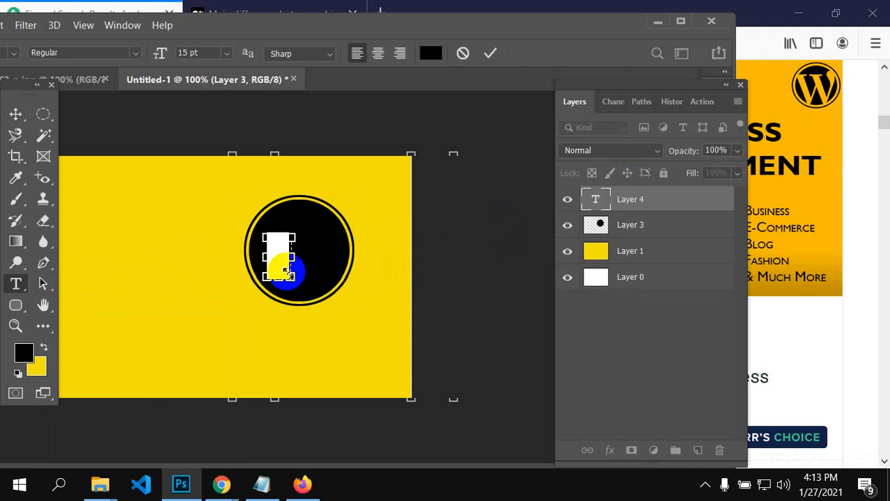
pyautogui.press('BackSpace')
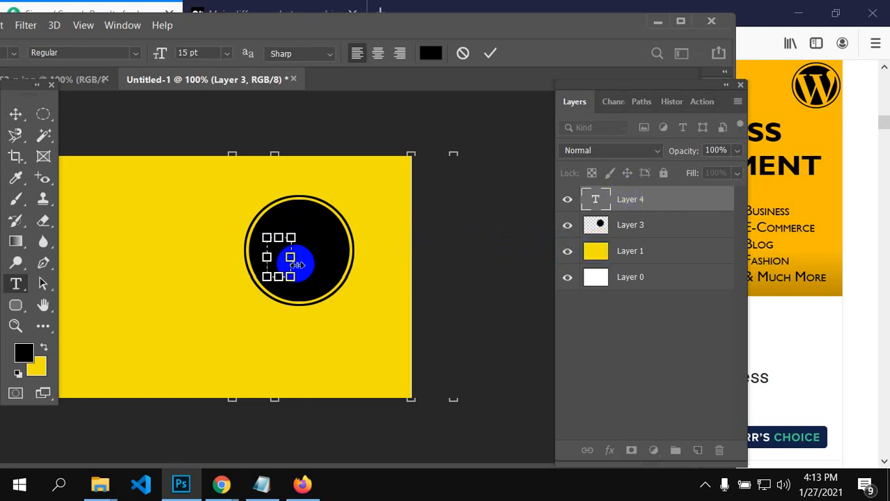
pyautogui.moveTo(290, 256); pyautogui.dragTo(303, 220)
pyautogui.moveTo(266, 248); pyautogui.dragTo(257, 248)
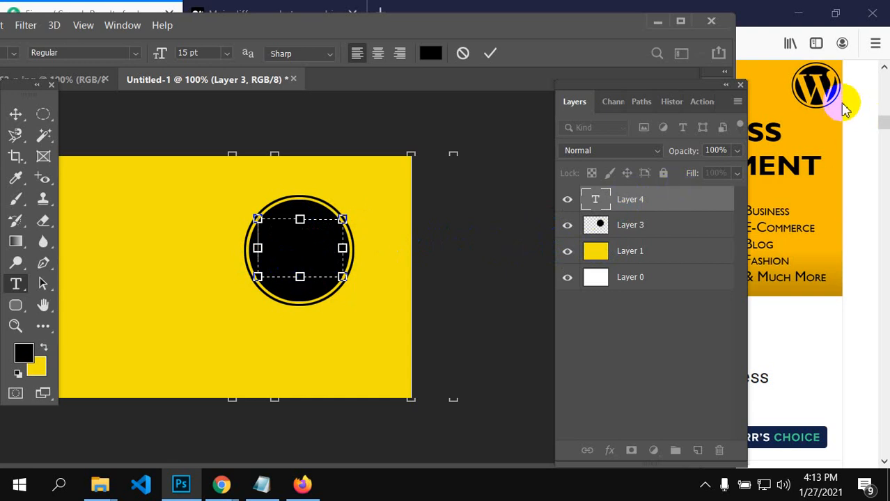
# Step: Set the text colour to a golden yellow near #fcd313 and enter the letter W in the disc's text box
pyautogui.click(430, 53)
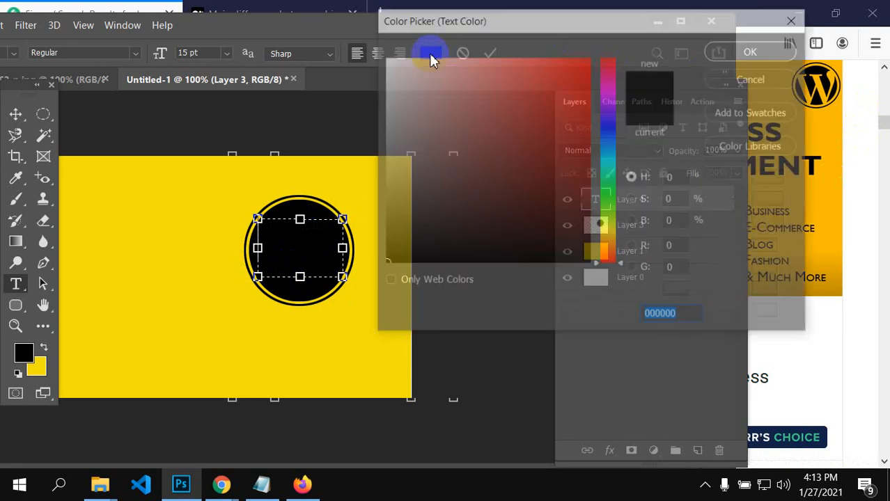
pyautogui.click(607, 228)
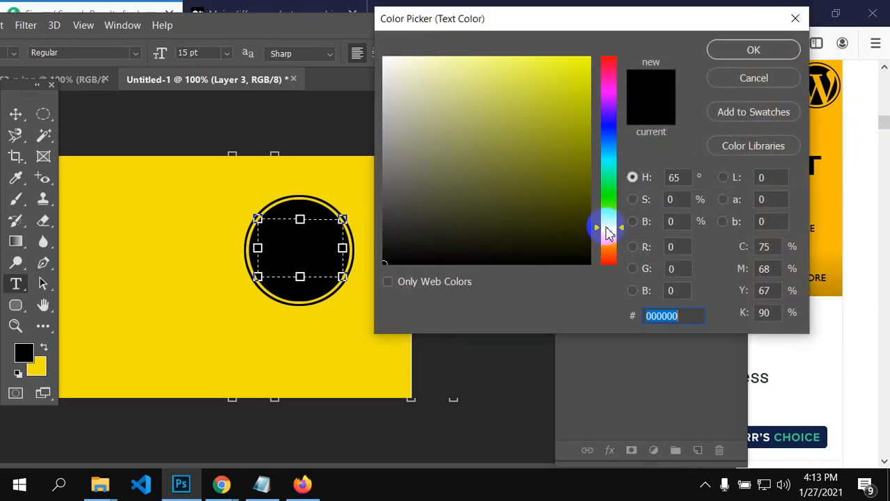
pyautogui.moveTo(603, 233); pyautogui.dragTo(608, 238)
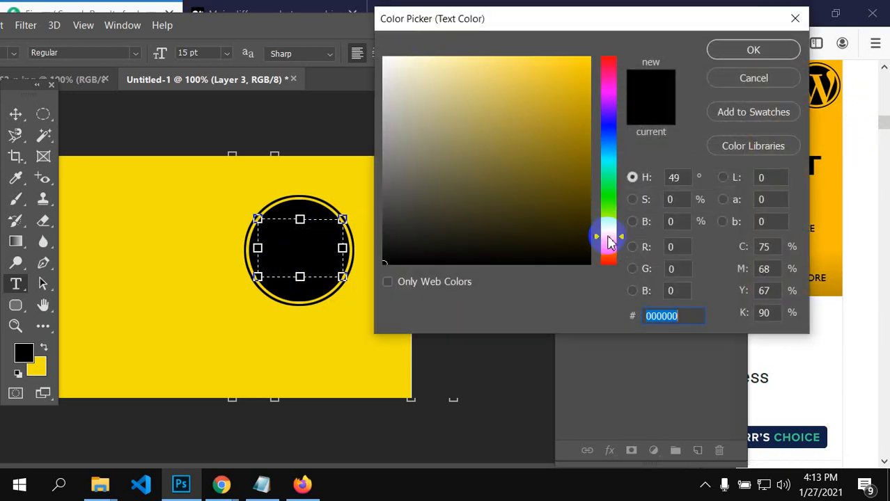
pyautogui.moveTo(572, 85); pyautogui.dragTo(575, 60)
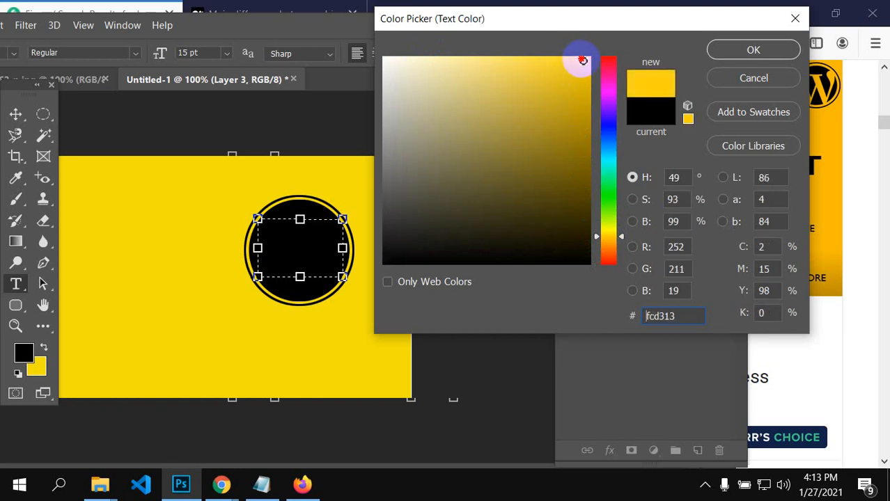
pyautogui.click(737, 51)
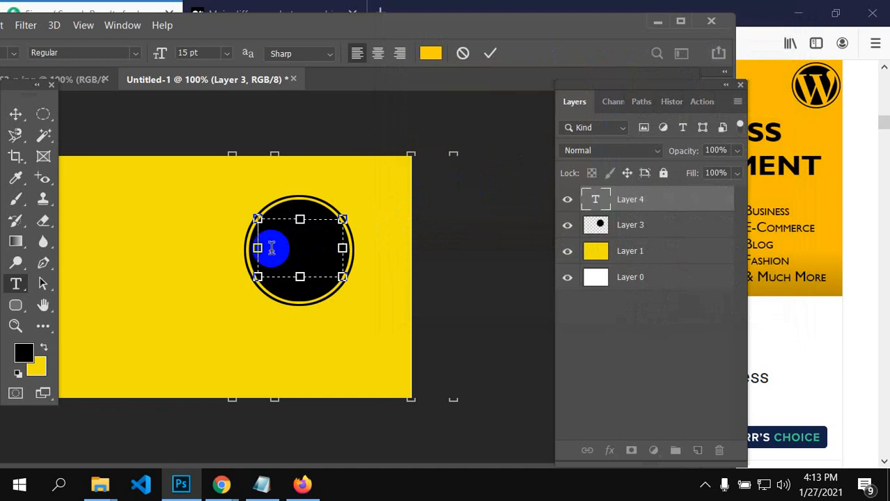
pyautogui.write('W')
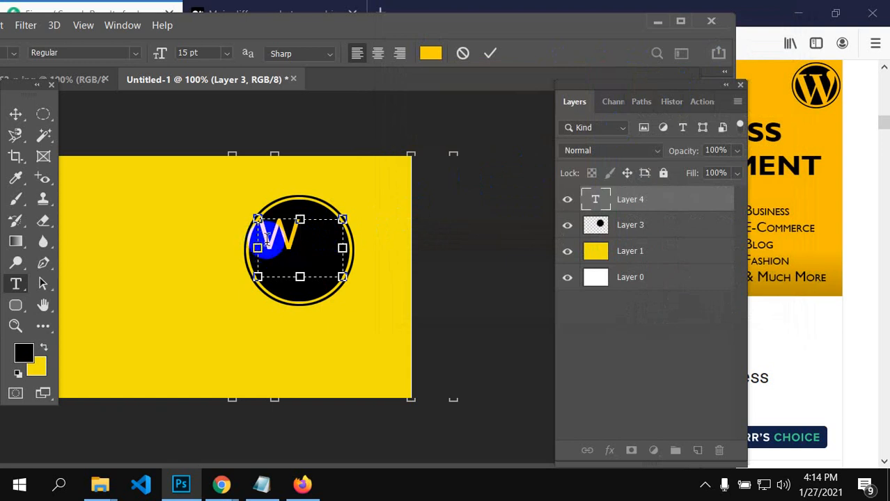
# Step: Select the letter W inside the disc and set its font size to 24 pt
pyautogui.moveTo(266, 247)
pyautogui.mouseDown()
pyautogui.moveTo(278, 239)
pyautogui.moveTo(254, 235)
pyautogui.moveTo(300, 238)
pyautogui.moveTo(270, 238)
pyautogui.mouseUp()
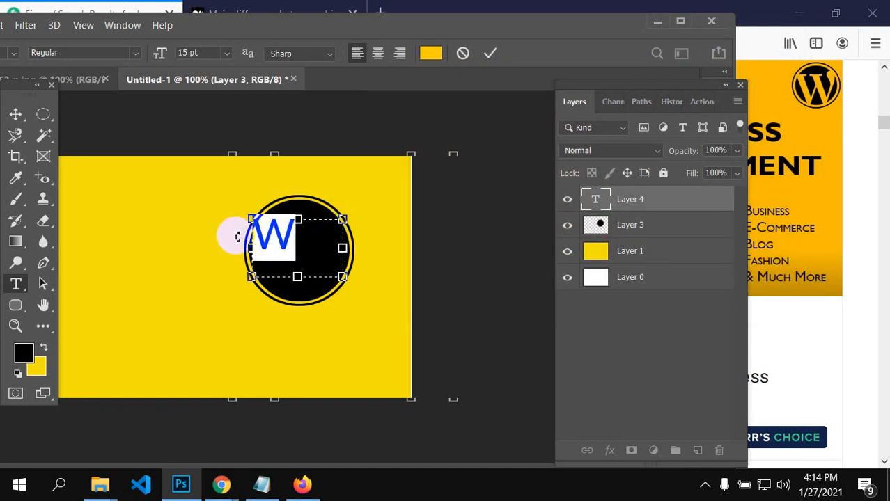
pyautogui.click(226, 57)
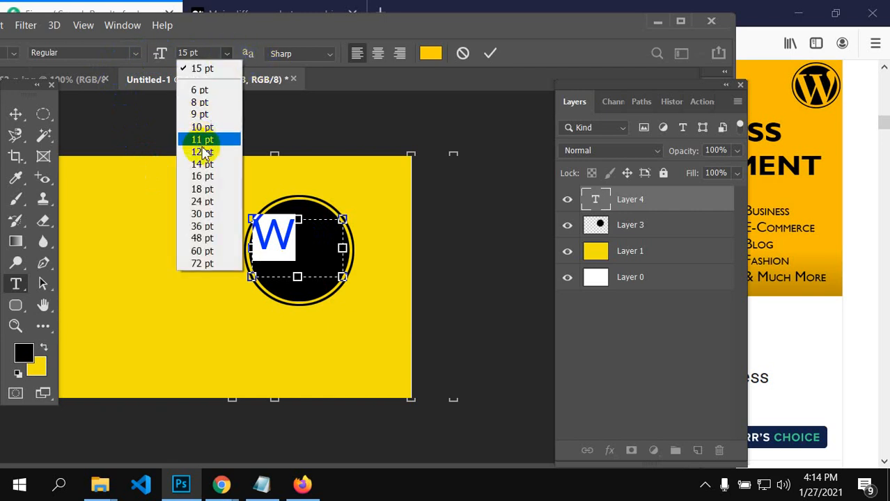
pyautogui.click(203, 188)
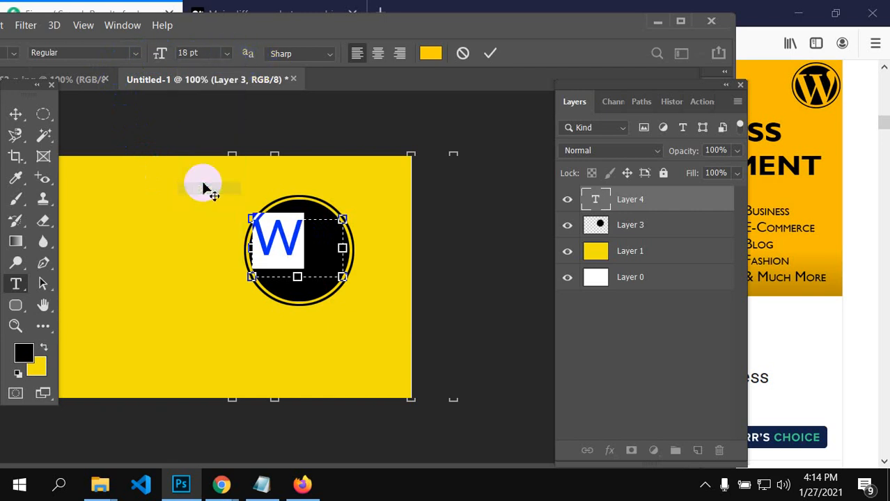
pyautogui.click(227, 57)
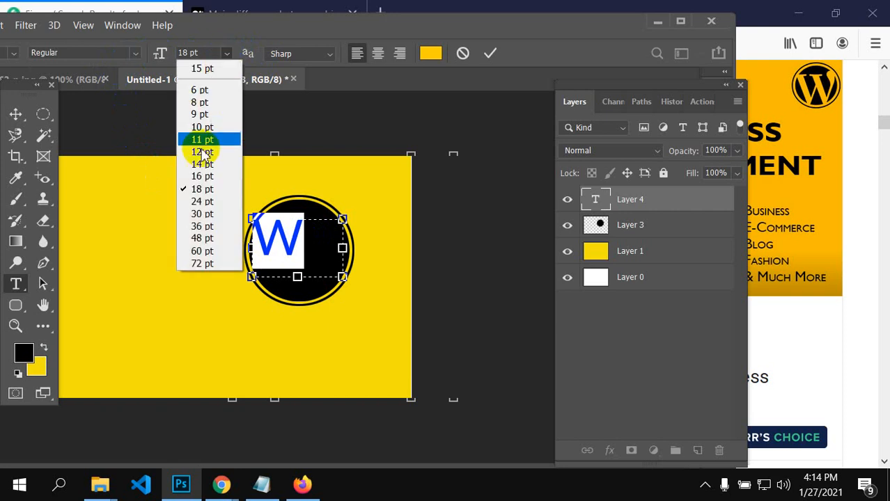
pyautogui.click(198, 213)
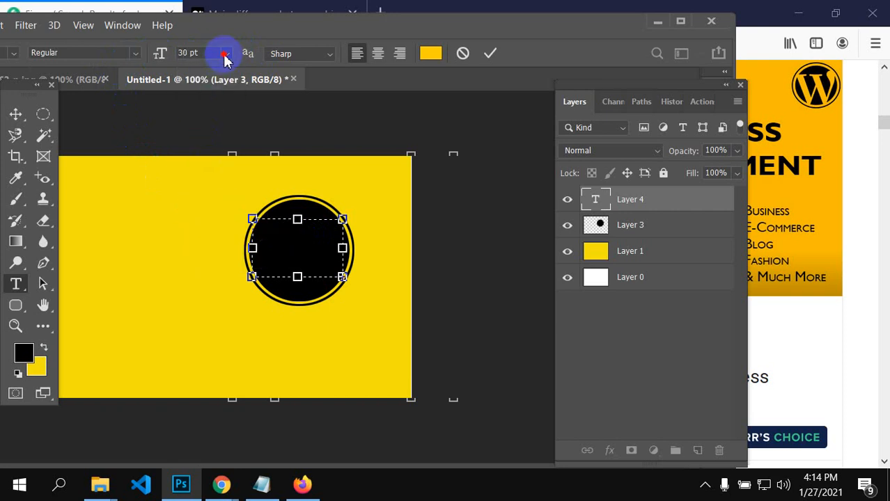
pyautogui.click(225, 57)
pyautogui.click(209, 199)
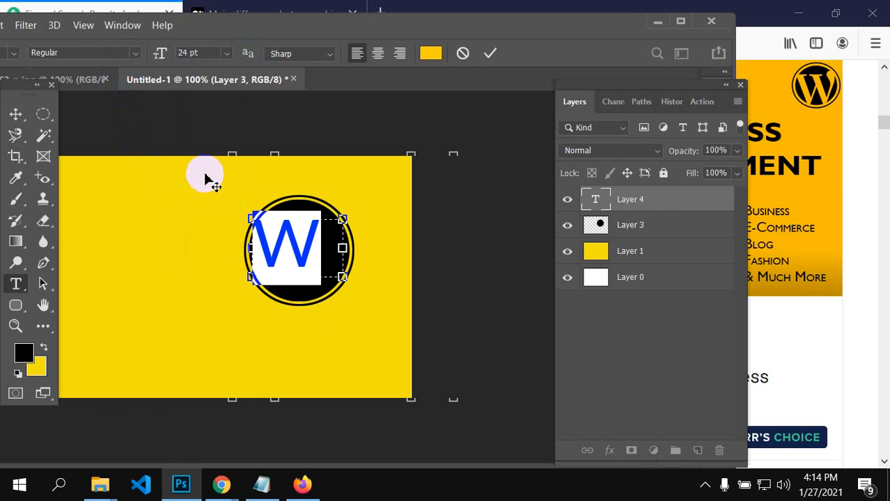
# Step: Adjust the text box's edges so the W sits closer to the middle of the black disc, then commit the text
pyautogui.moveTo(335, 232); pyautogui.dragTo(255, 221)
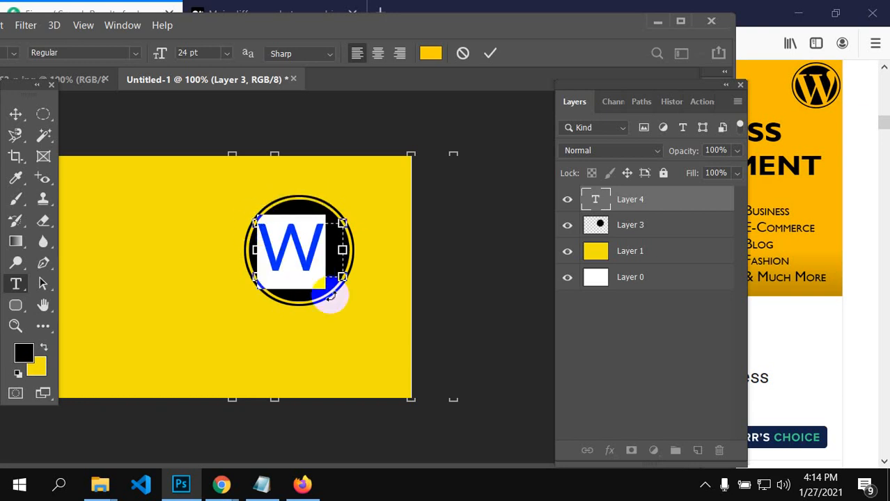
pyautogui.moveTo(342, 278); pyautogui.dragTo(353, 288)
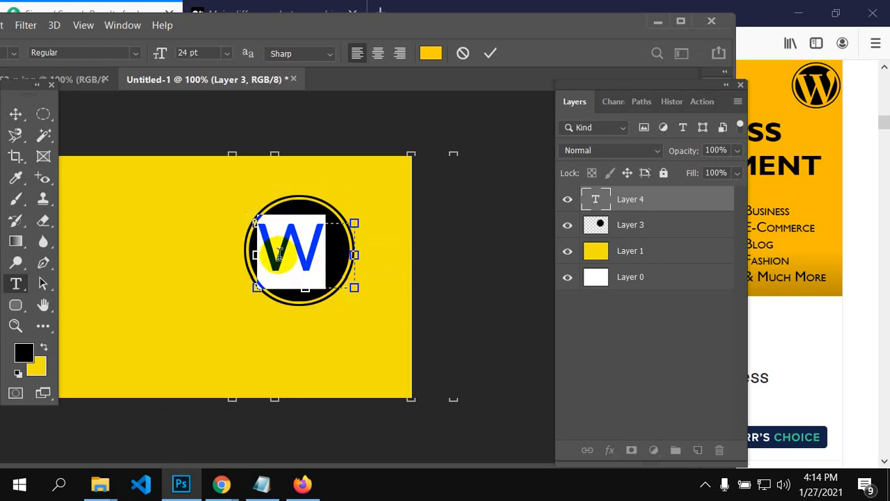
pyautogui.moveTo(257, 256); pyautogui.dragTo(263, 255)
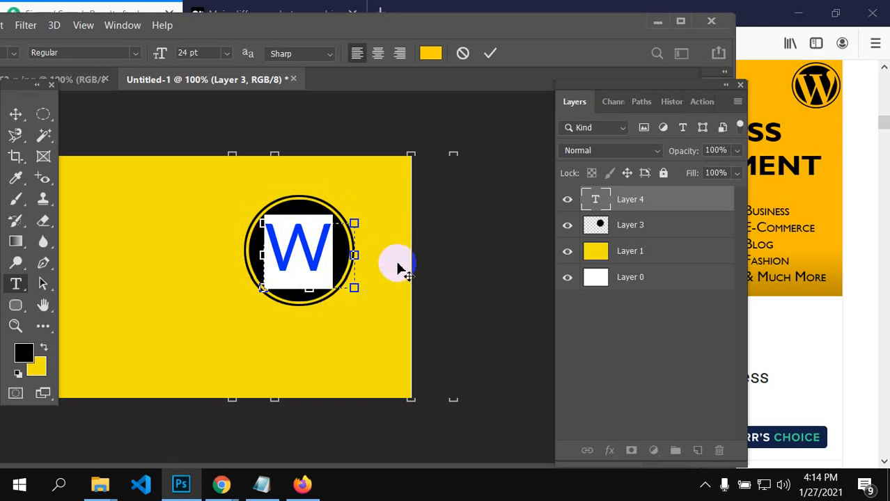
pyautogui.click(16, 113)
pyautogui.click(392, 224)
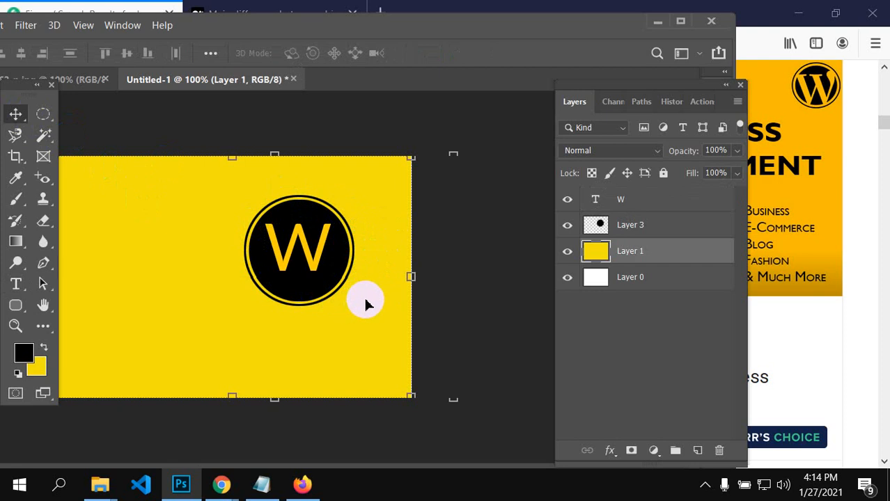
pyautogui.moveTo(367, 304); pyautogui.dragTo(281, 255)
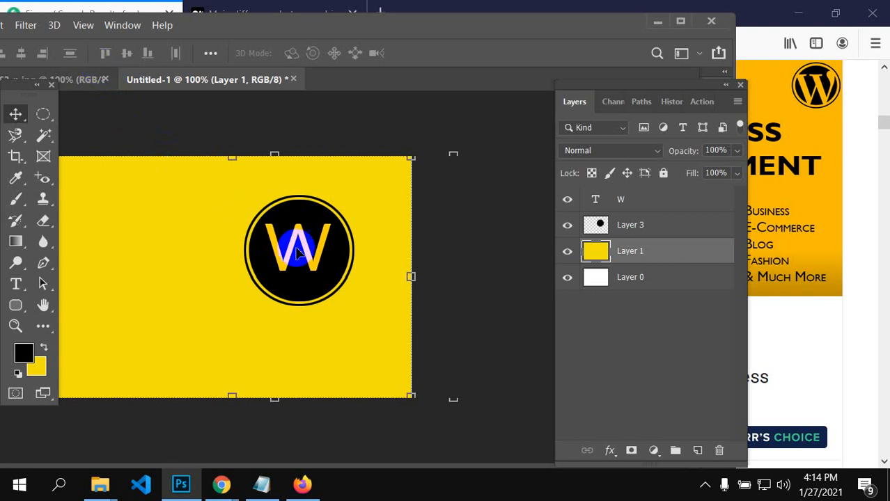
# Step: Reopen the W text for editing and try to change its font style to Black
pyautogui.click(16, 284)
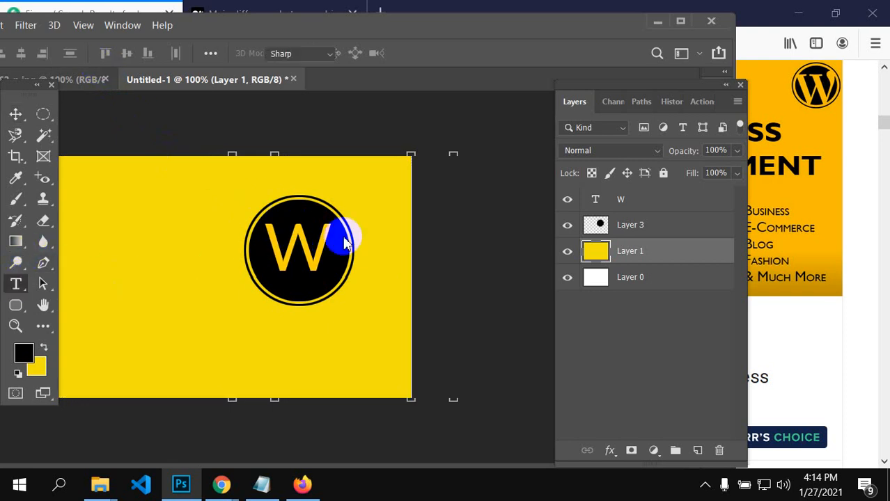
pyautogui.click(285, 245)
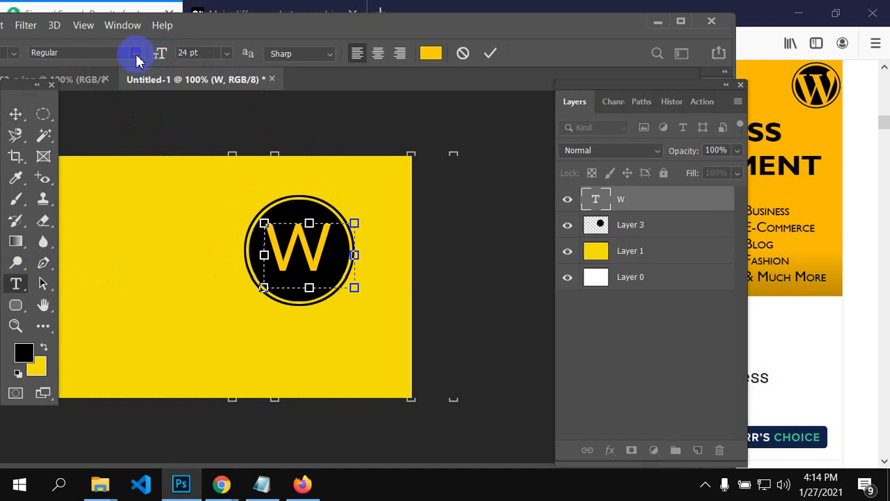
pyautogui.click(136, 56)
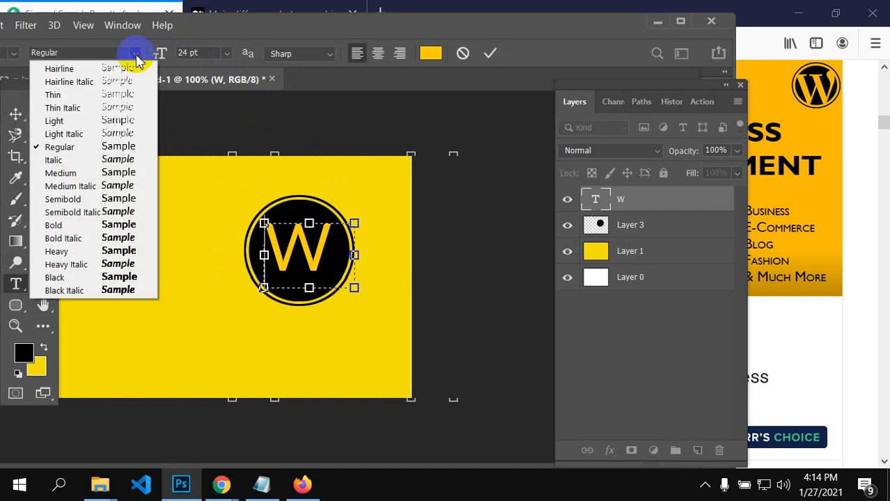
pyautogui.click(104, 277)
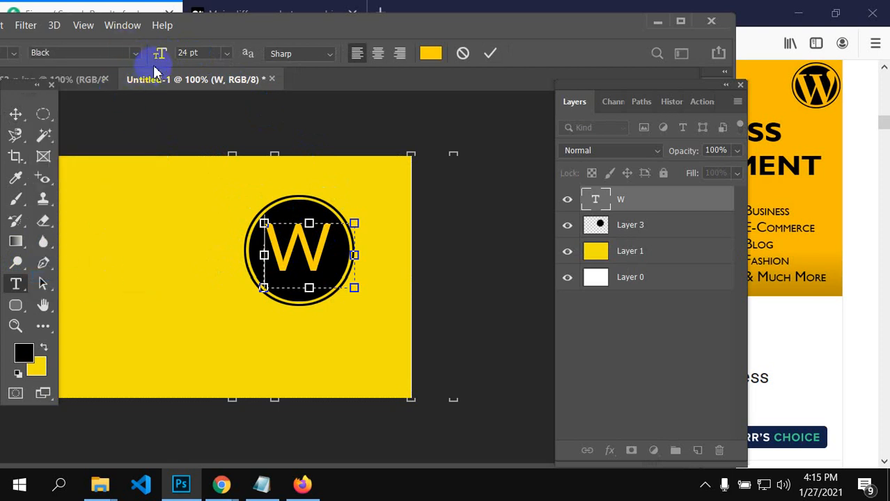
pyautogui.click(135, 53)
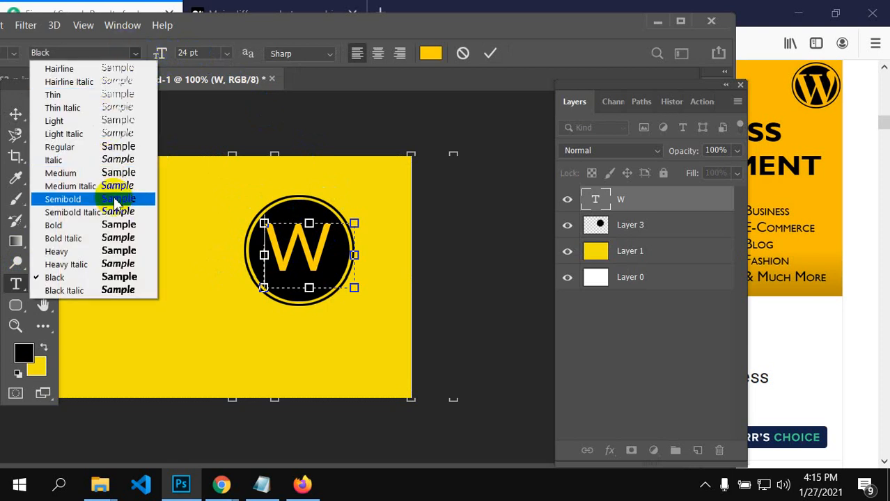
pyautogui.click(312, 104)
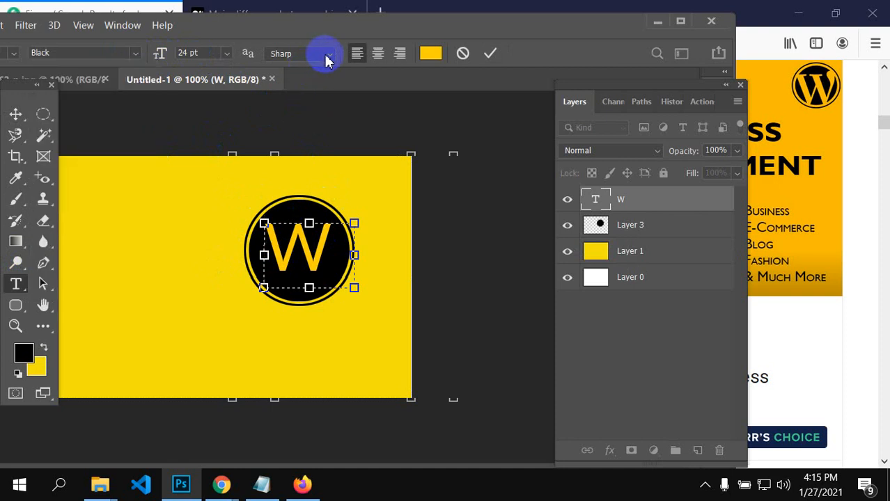
pyautogui.click(327, 56)
pyautogui.click(328, 58)
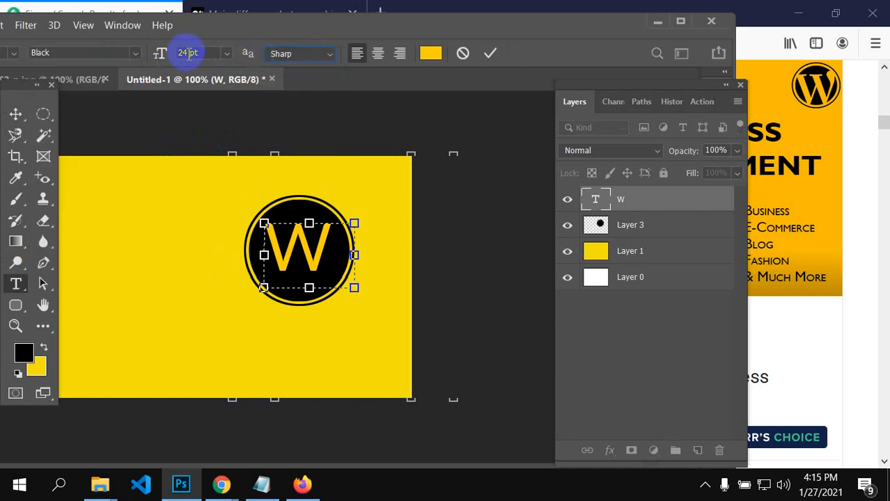
# Step: Maximise the Photoshop window, select the W and change its font to Harrington, then commit the text
pyautogui.click(680, 21)
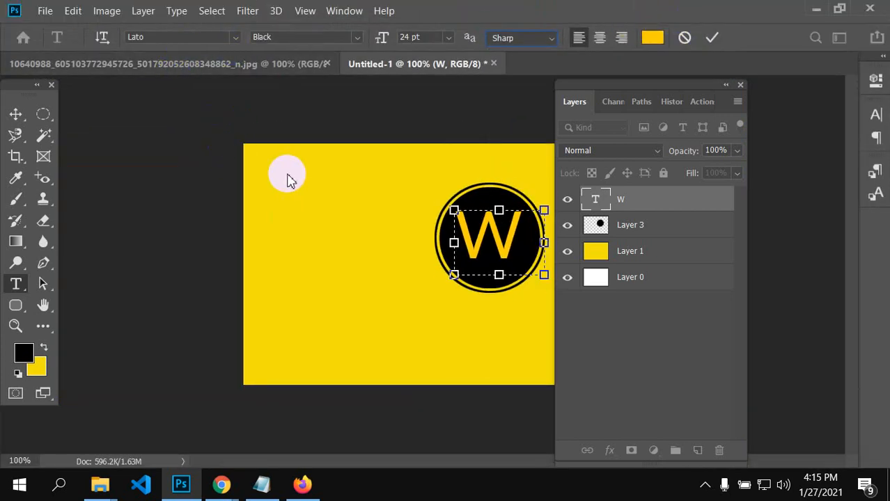
pyautogui.click(234, 42)
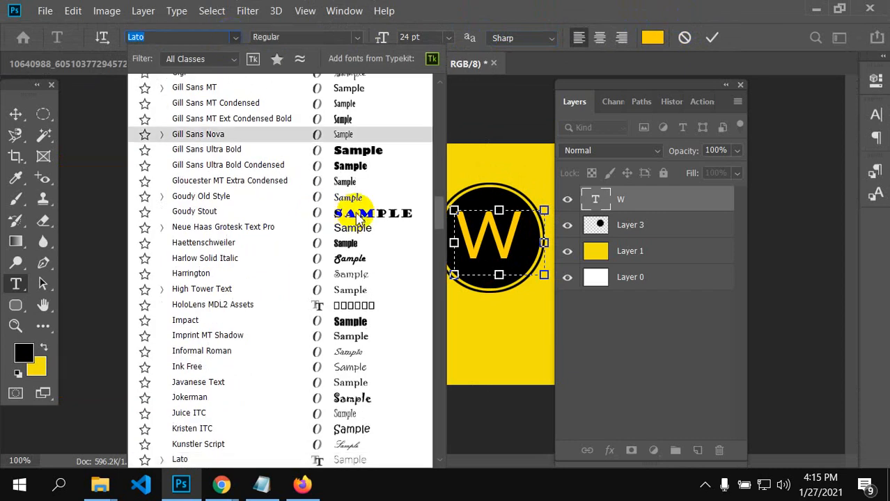
pyautogui.click(357, 218)
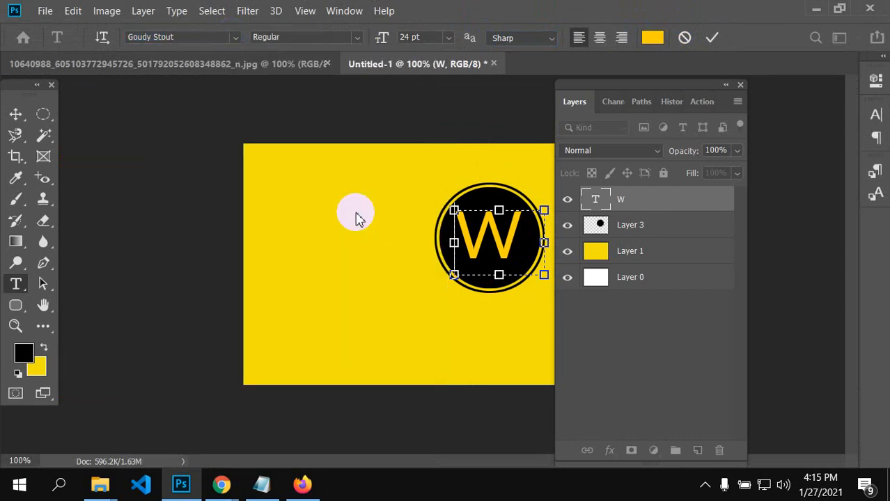
pyautogui.click(463, 241)
pyautogui.moveTo(465, 237); pyautogui.dragTo(521, 240)
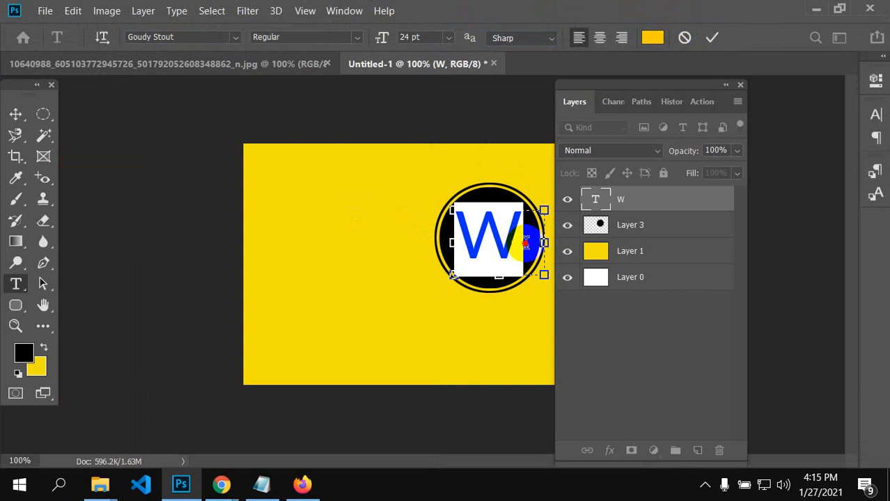
pyautogui.click(235, 39)
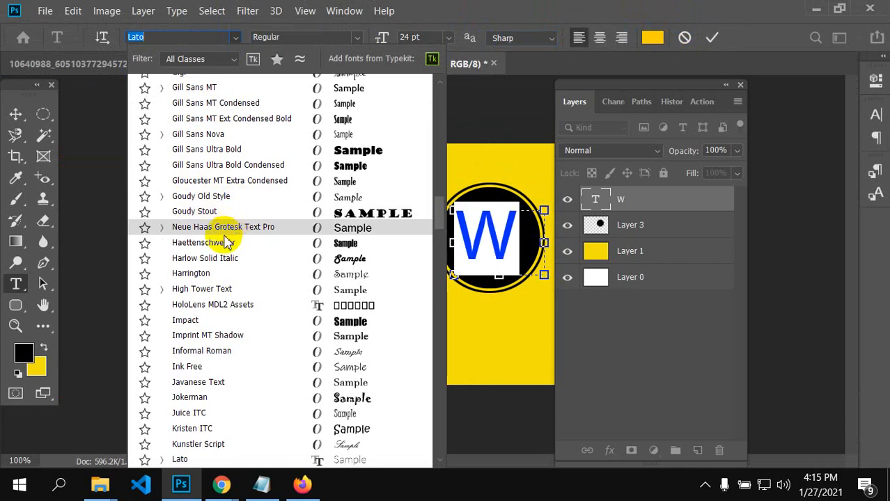
pyautogui.click(198, 273)
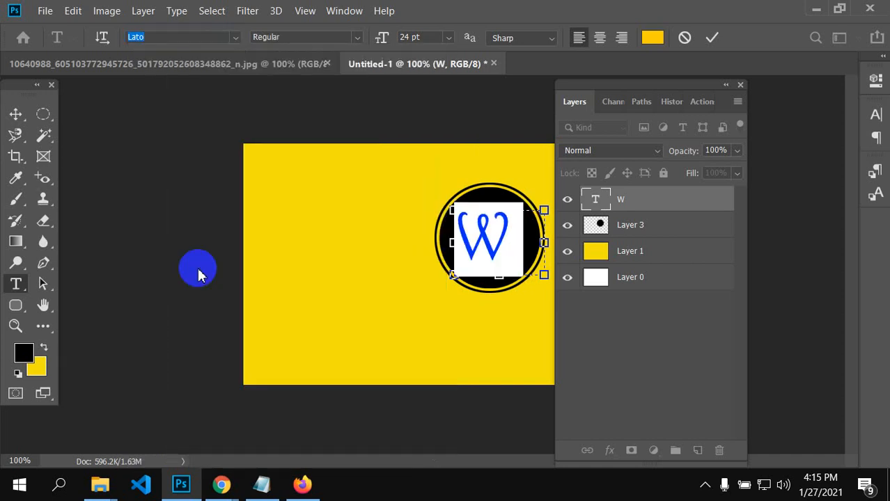
pyautogui.click(247, 122)
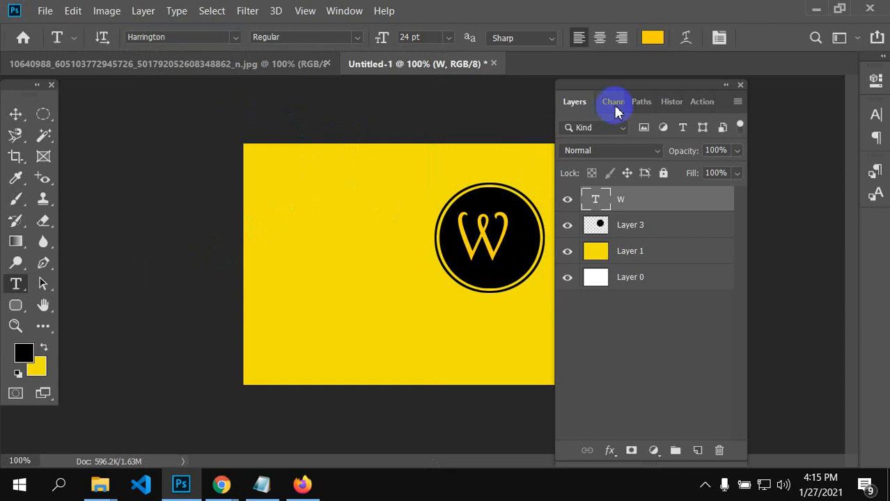
# Step: Move the layer list clear of the canvas, then scale the W to 116.35%, reposition it inside the black disc and apply the transform
pyautogui.moveTo(656, 87); pyautogui.dragTo(747, 99)
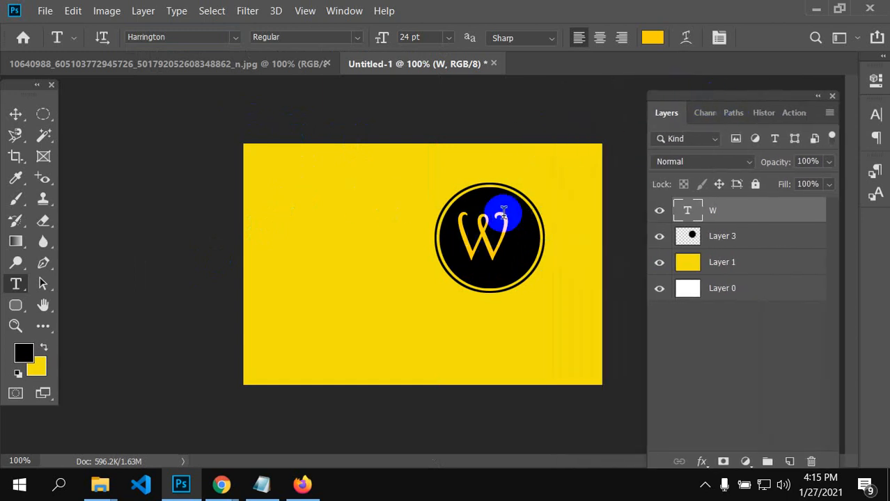
pyautogui.click(15, 114)
pyautogui.moveTo(483, 235); pyautogui.dragTo(489, 238)
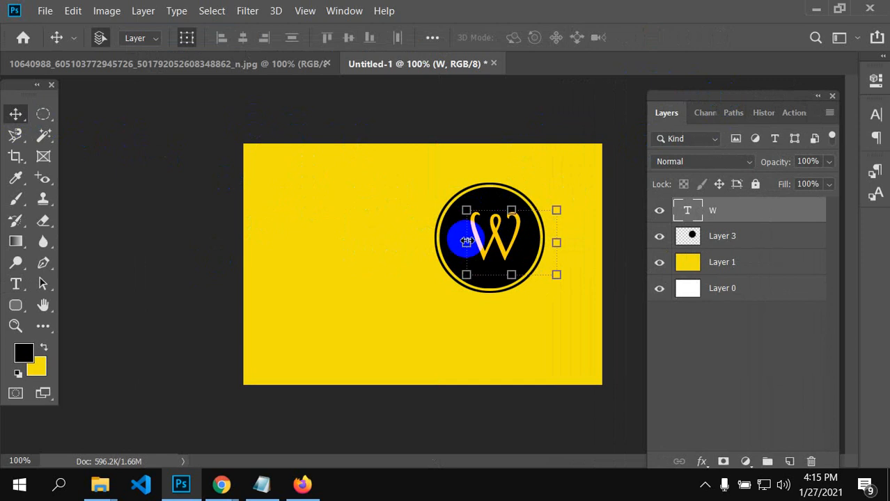
pyautogui.moveTo(466, 275); pyautogui.dragTo(451, 288)
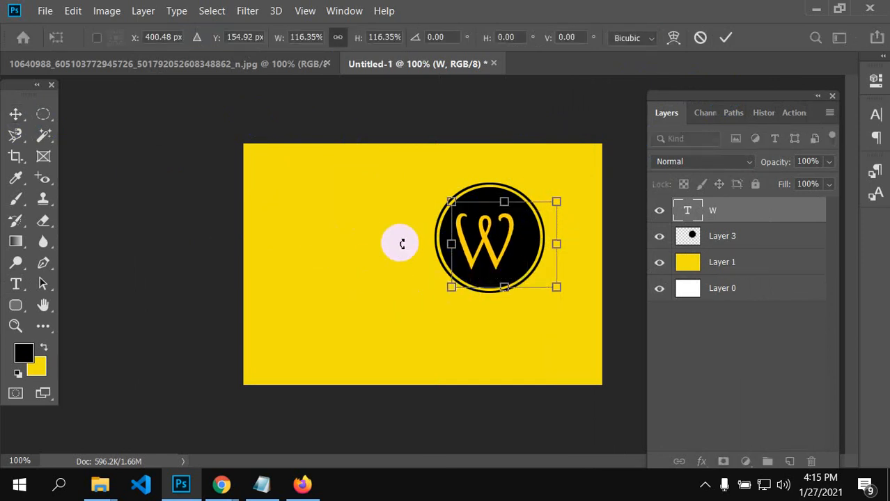
pyautogui.moveTo(486, 248)
pyautogui.mouseDown()
pyautogui.moveTo(488, 240)
pyautogui.moveTo(457, 249)
pyautogui.moveTo(491, 246)
pyautogui.mouseUp()
pyautogui.click(339, 194)
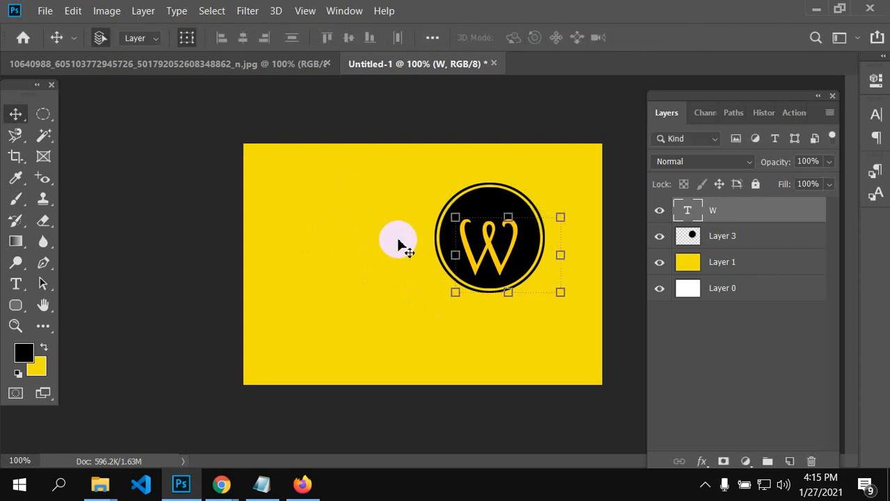
# Step: Move the W slightly up inside the black disc, then select its layer together with the disc's Layer 3
pyautogui.click(539, 182)
pyautogui.moveTo(487, 244)
pyautogui.mouseDown()
pyautogui.moveTo(506, 242)
pyautogui.moveTo(475, 228)
pyautogui.moveTo(515, 233)
pyautogui.moveTo(479, 209)
pyautogui.mouseUp()
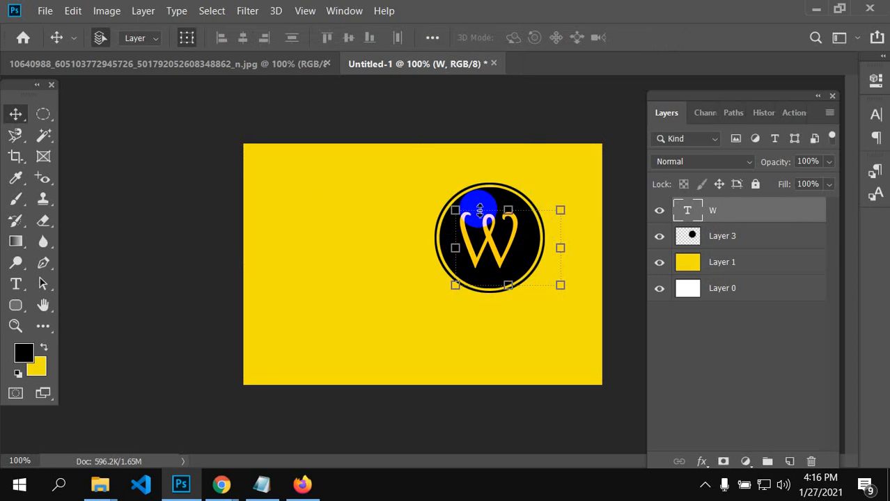
pyautogui.moveTo(479, 208)
pyautogui.mouseDown()
pyautogui.moveTo(473, 219)
pyautogui.moveTo(520, 205)
pyautogui.moveTo(709, 238)
pyautogui.mouseUp()
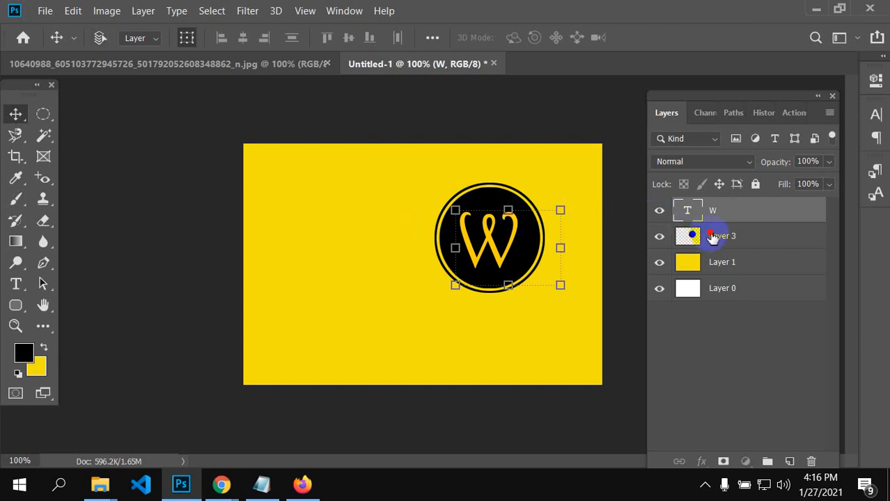
pyautogui.click(712, 237)
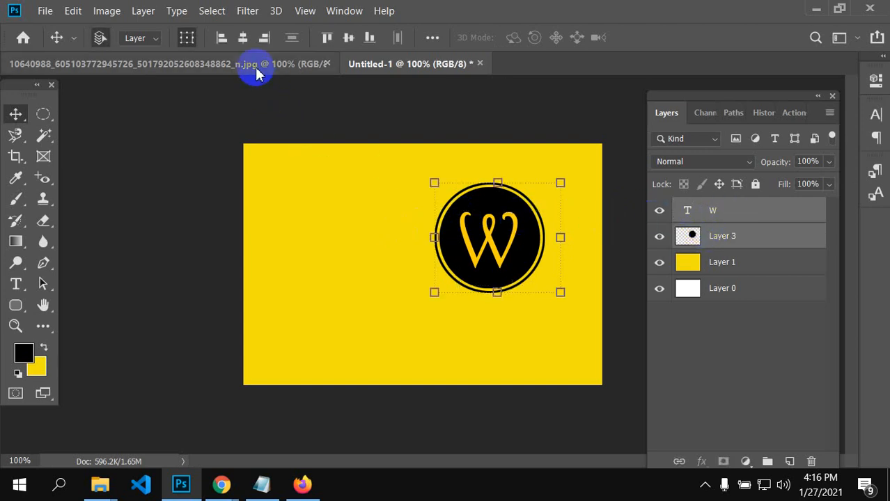
# Step: Try aligning the W and disc by horizontal centres, first alone and again with yellow Layer 1, undoing each attempt and deselecting Layer 1
pyautogui.click(242, 38)
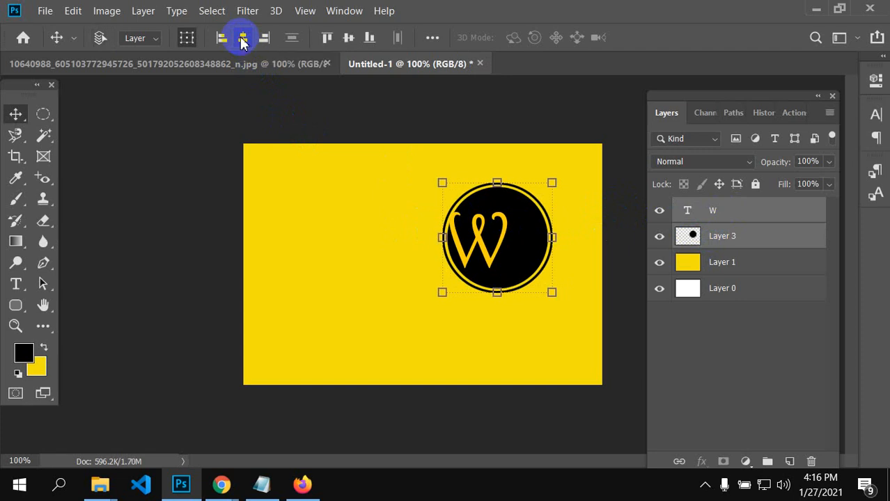
pyautogui.click(242, 38)
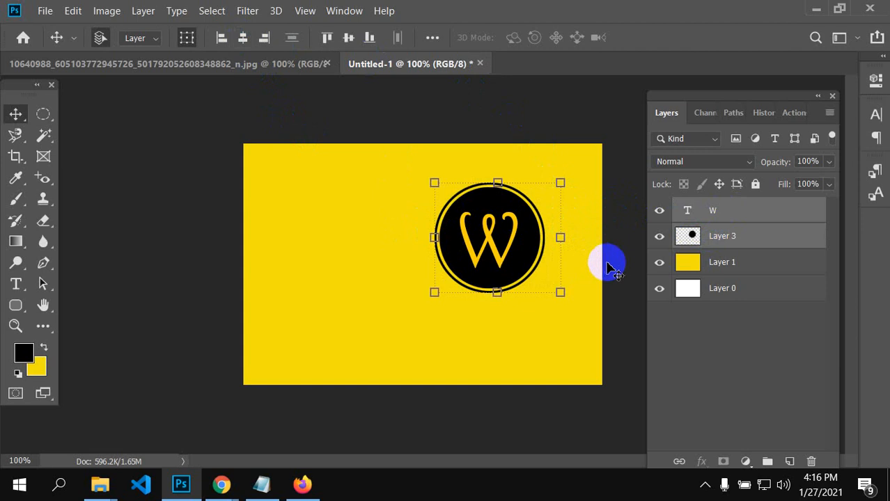
pyautogui.keyDown('ctrl'); pyautogui.click(714, 263); pyautogui.keyUp('ctrl')
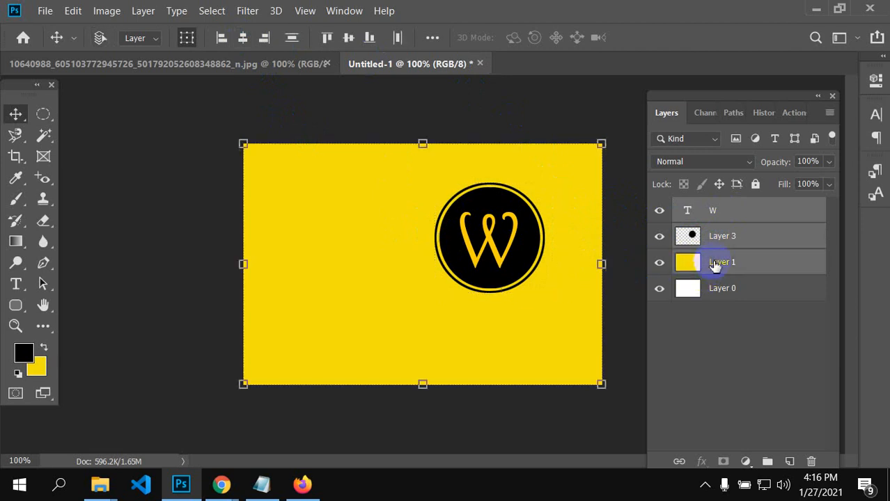
pyautogui.click(240, 39)
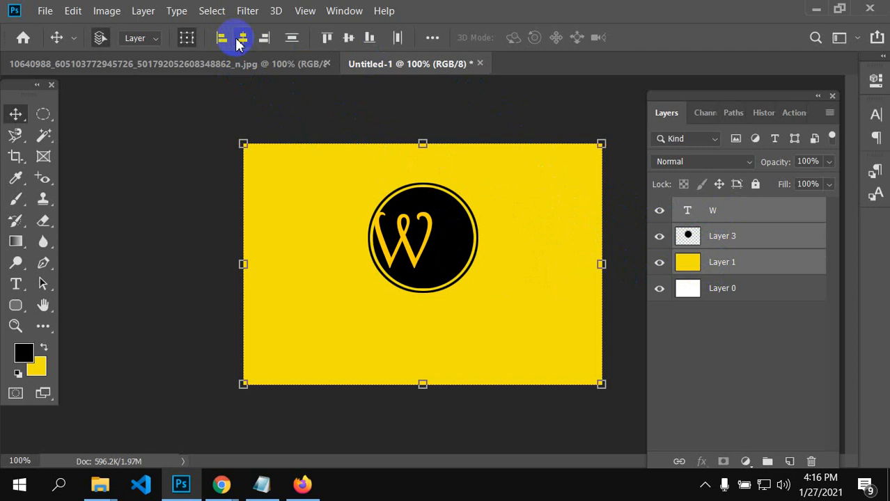
pyautogui.hotkey('ctrl', 'z')
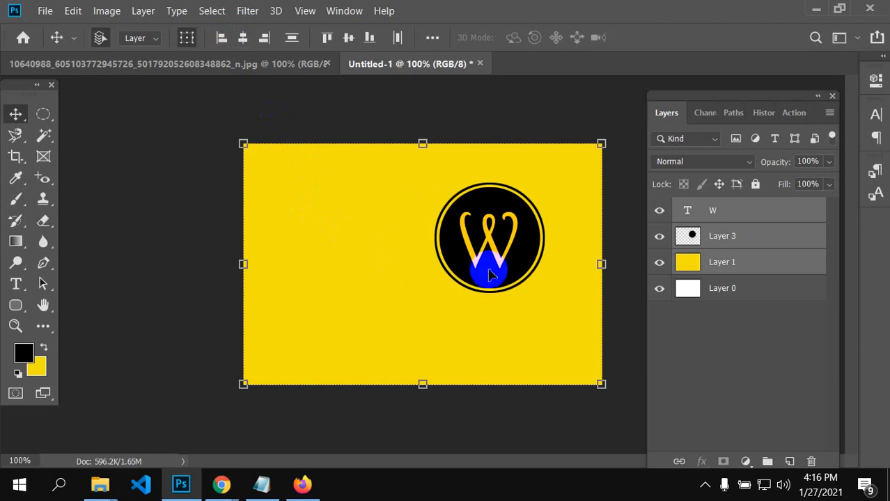
pyautogui.click(708, 238)
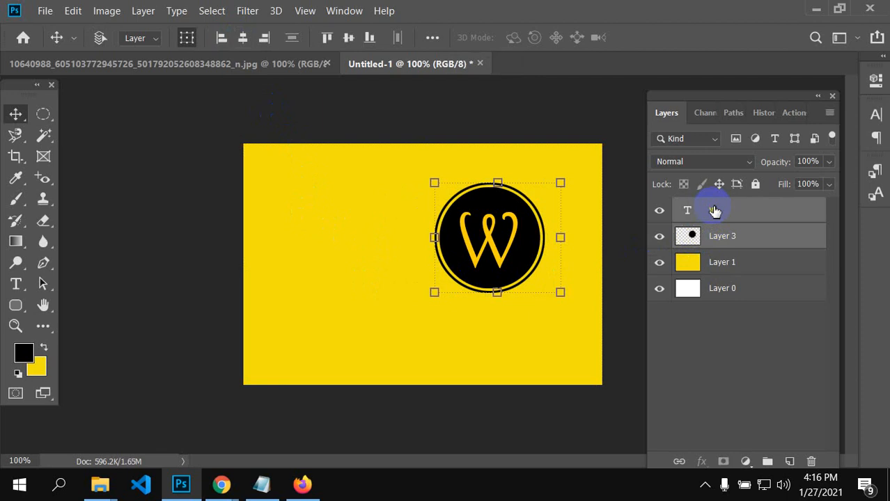
# Step: Scale the W and the black disc together to 107.73% and apply the transform
pyautogui.moveTo(560, 240)
pyautogui.mouseDown()
pyautogui.moveTo(550, 240)
pyautogui.moveTo(557, 239)
pyautogui.mouseUp()
pyautogui.moveTo(431, 236); pyautogui.dragTo(423, 237)
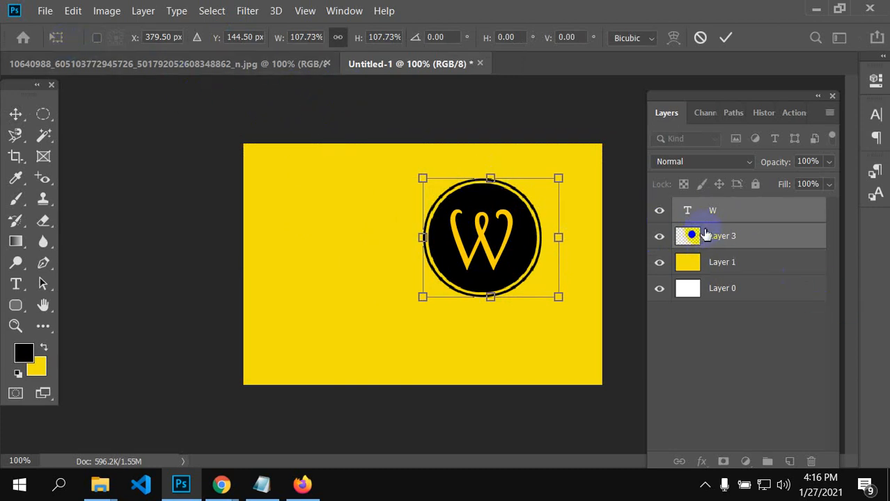
pyautogui.click(729, 214)
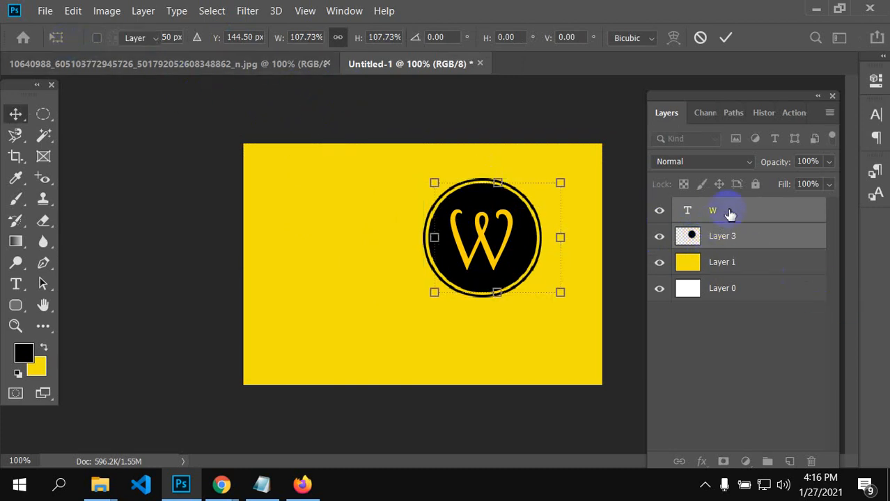
# Step: Align the W and the disc on their horizontal and vertical centres, then shift both slightly to the right
pyautogui.click(730, 214)
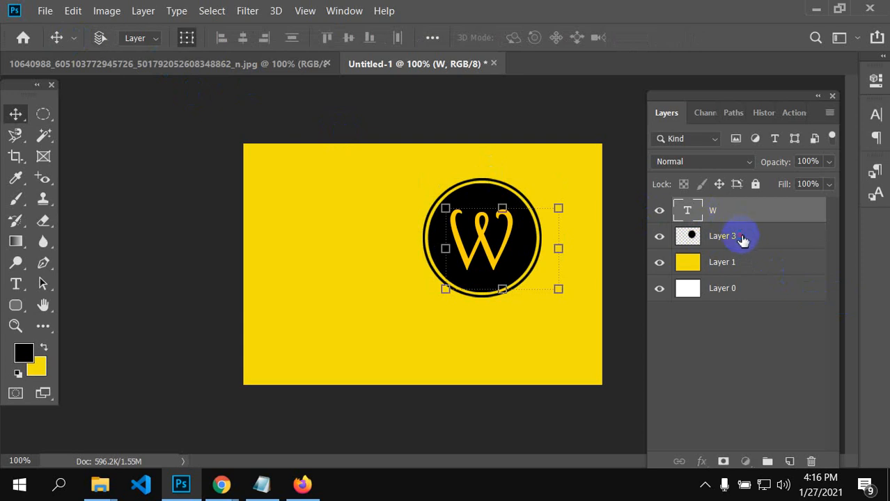
pyautogui.keyDown('ctrl'); pyautogui.click(742, 237); pyautogui.keyUp('ctrl')
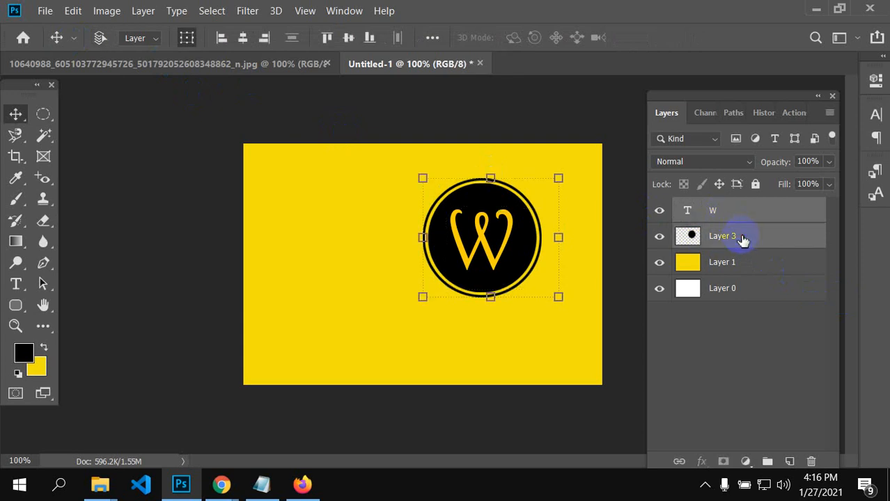
pyautogui.click(242, 38)
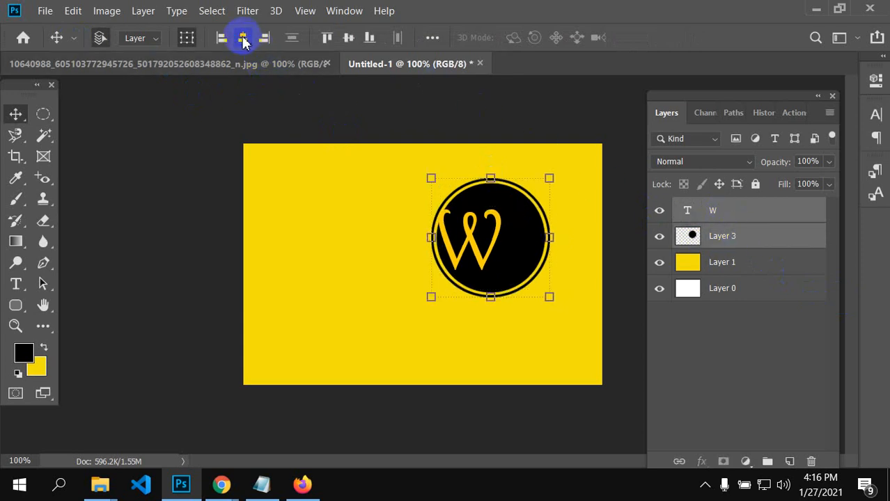
pyautogui.click(343, 40)
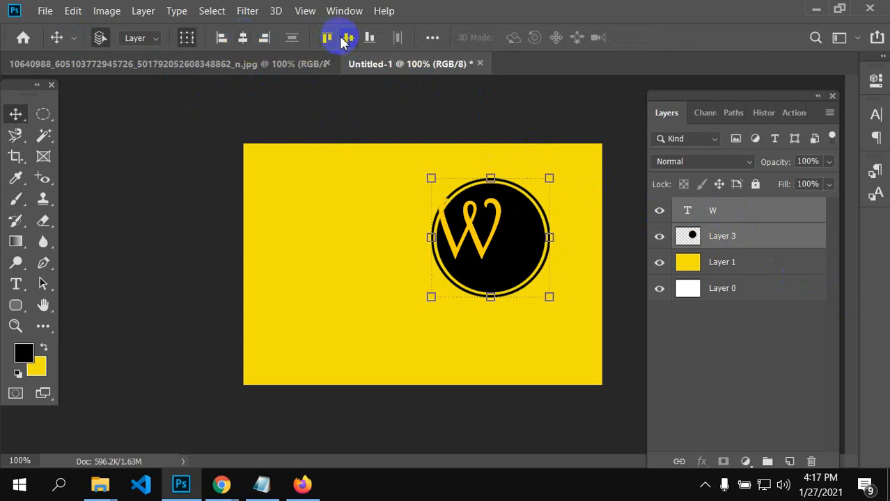
pyautogui.moveTo(488, 245)
pyautogui.mouseDown()
pyautogui.moveTo(473, 225)
pyautogui.moveTo(481, 237)
pyautogui.mouseUp()
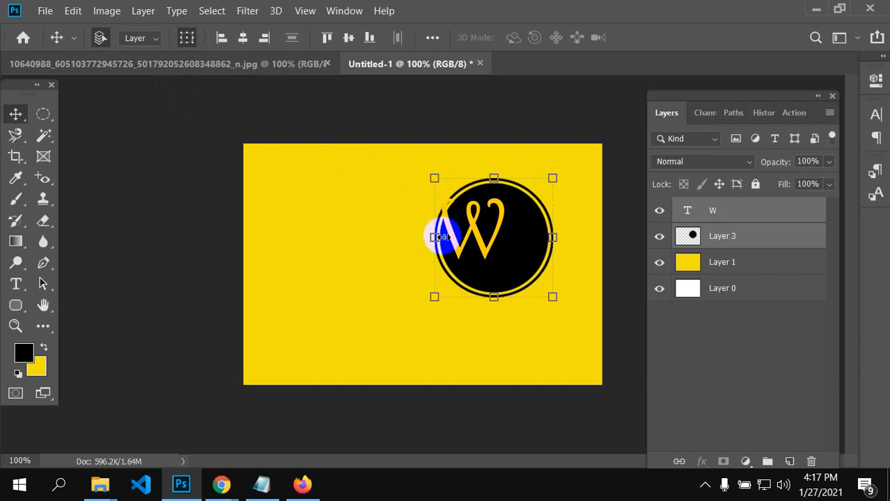
# Step: Set the W's text alignment to centred and return to the Move tool
pyautogui.click(17, 284)
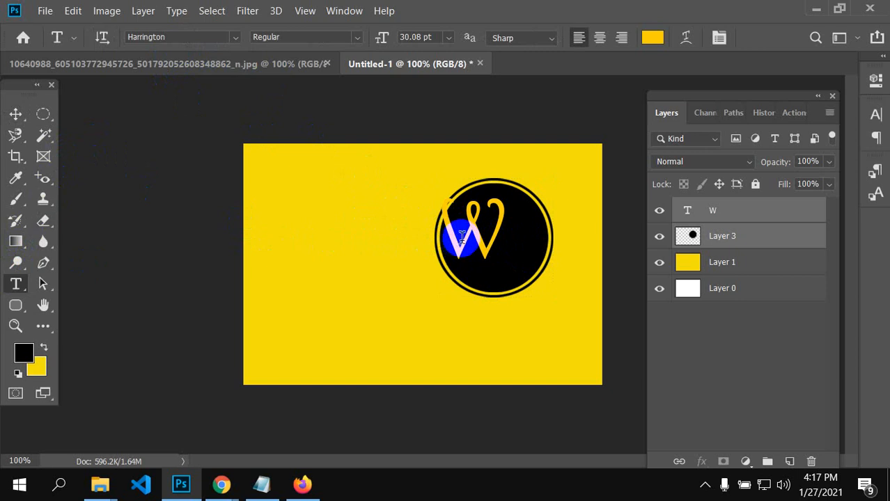
pyautogui.click(602, 42)
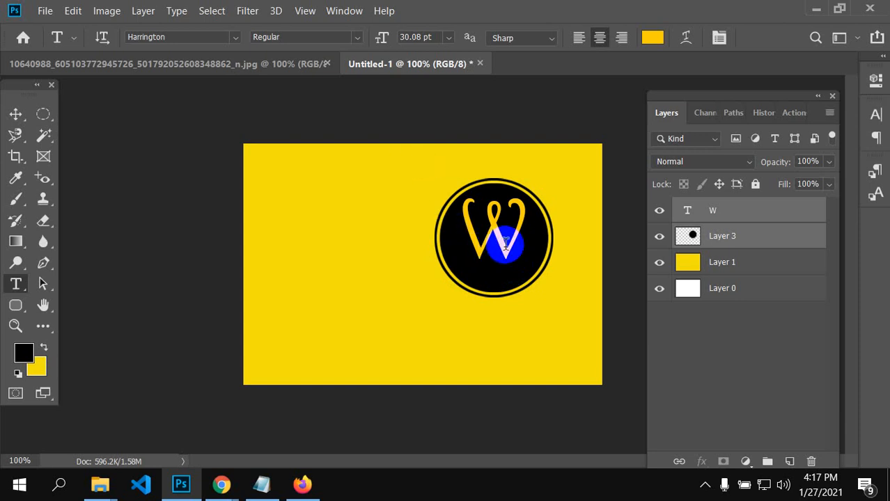
pyautogui.click(15, 113)
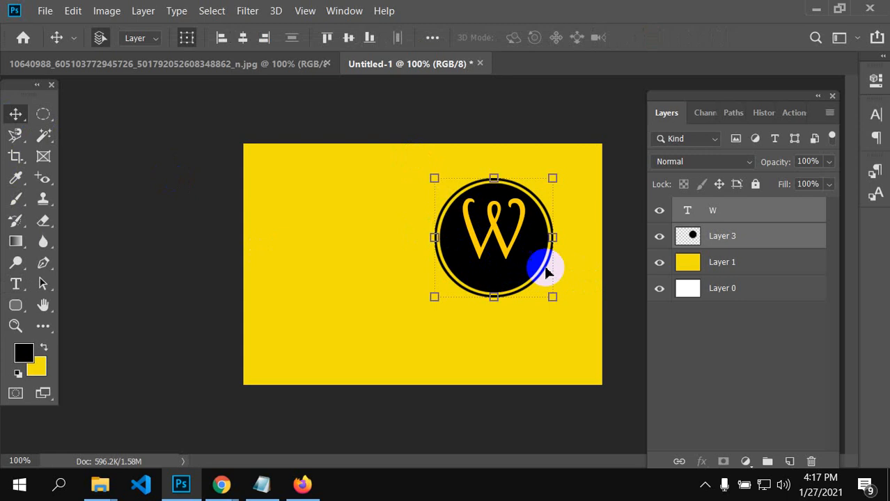
# Step: Scale the W and disc together to 104.37% and move them slightly down on the canvas
pyautogui.moveTo(504, 237); pyautogui.dragTo(504, 238)
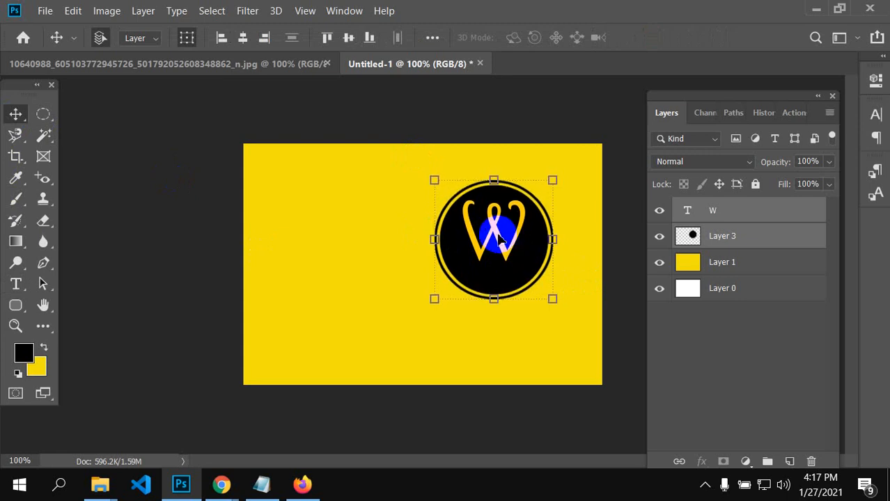
pyautogui.moveTo(493, 299)
pyautogui.mouseDown()
pyautogui.moveTo(492, 312)
pyautogui.moveTo(494, 304)
pyautogui.mouseUp()
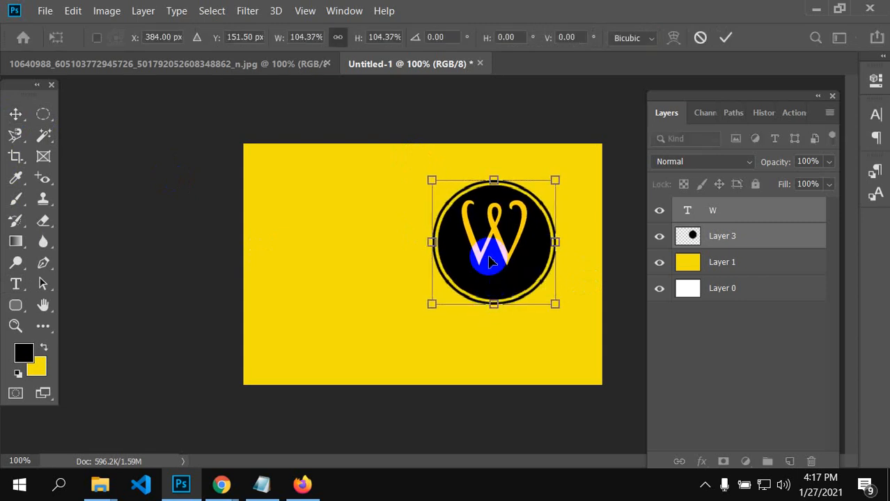
pyautogui.moveTo(490, 250); pyautogui.dragTo(490, 254)
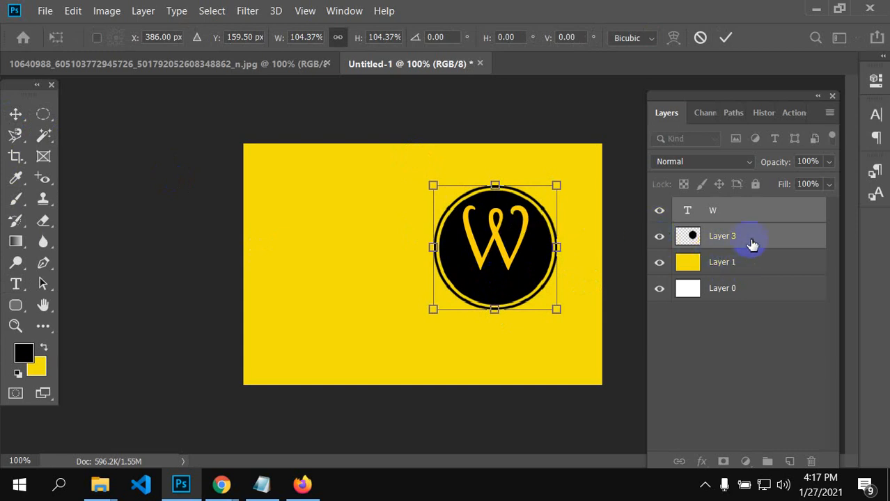
# Step: Apply the transform, nudge only the W down about 19 px to the middle of the disc, then select the yellow background layer
pyautogui.click(733, 212)
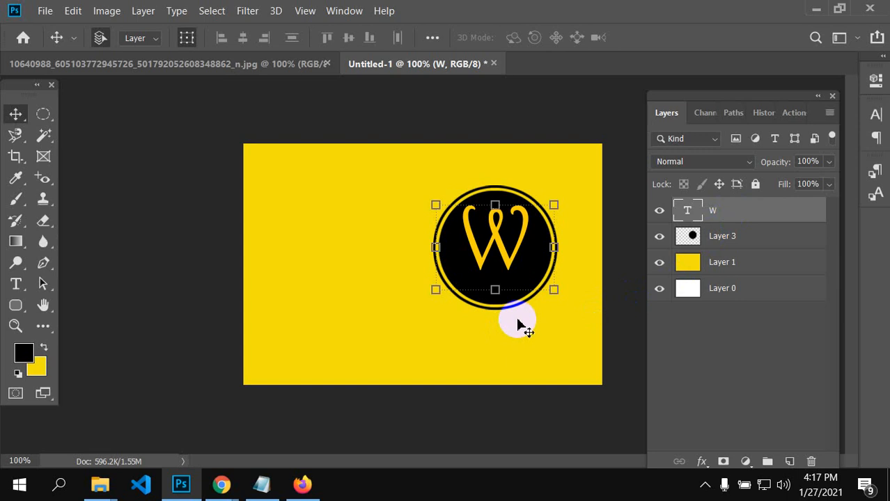
pyautogui.press('Down')
pyautogui.press('Down')
pyautogui.press('Down')
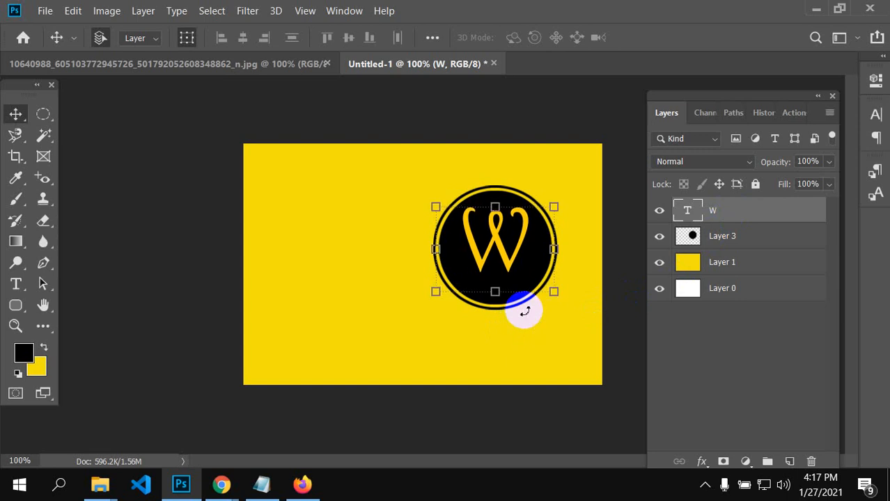
pyautogui.press('Down')
pyautogui.press('Down')
pyautogui.press('Down')
pyautogui.press('Down')
pyautogui.press('Down')
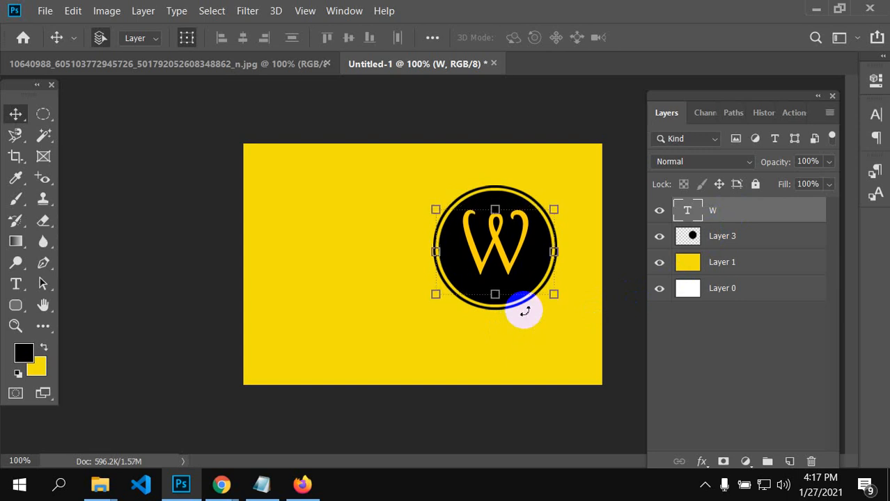
pyautogui.press('Down')
pyautogui.press('Down')
pyautogui.press('Down')
pyautogui.press('Down')
pyautogui.press('Down')
pyautogui.press('Down')
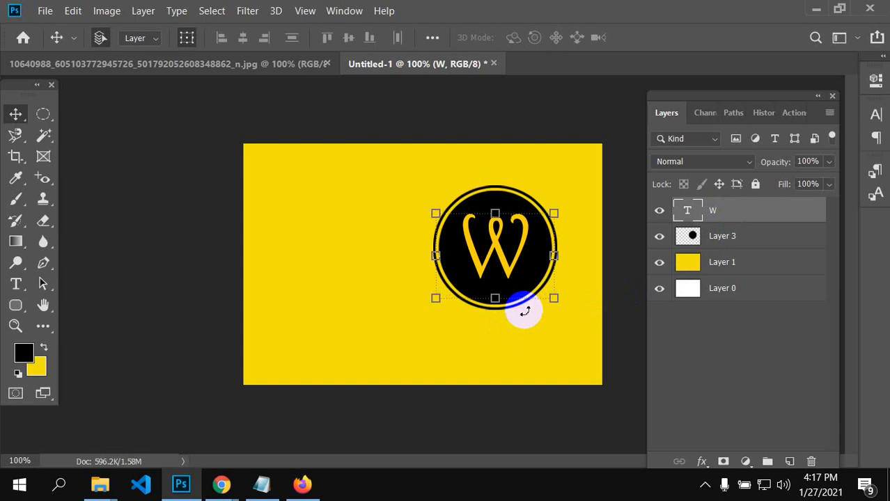
pyautogui.press('Down')
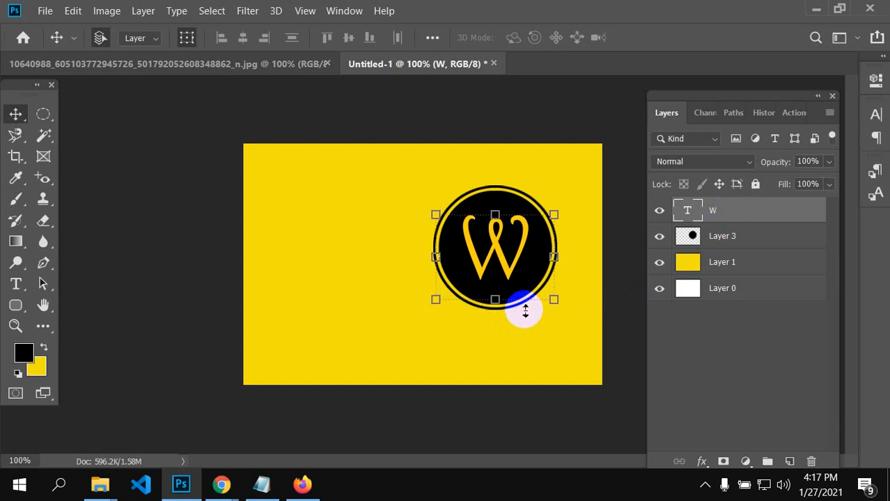
pyautogui.press('Down')
pyautogui.press('Down')
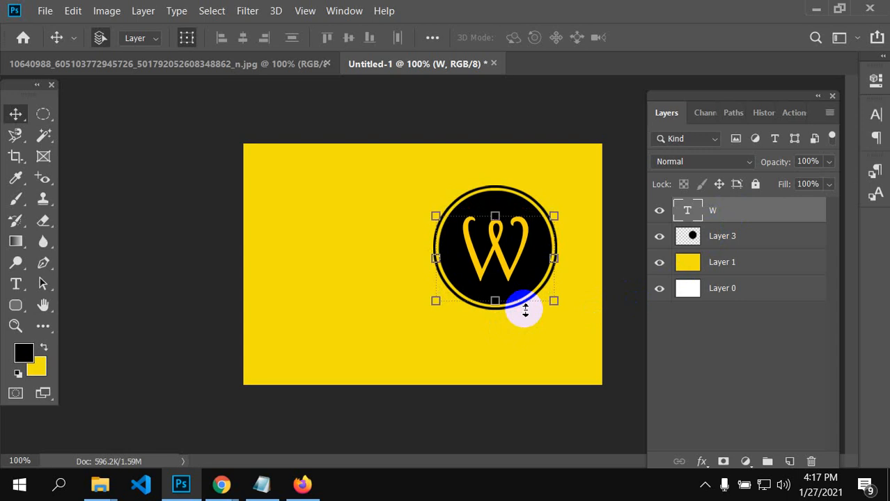
pyautogui.press('Down')
pyautogui.press('Down')
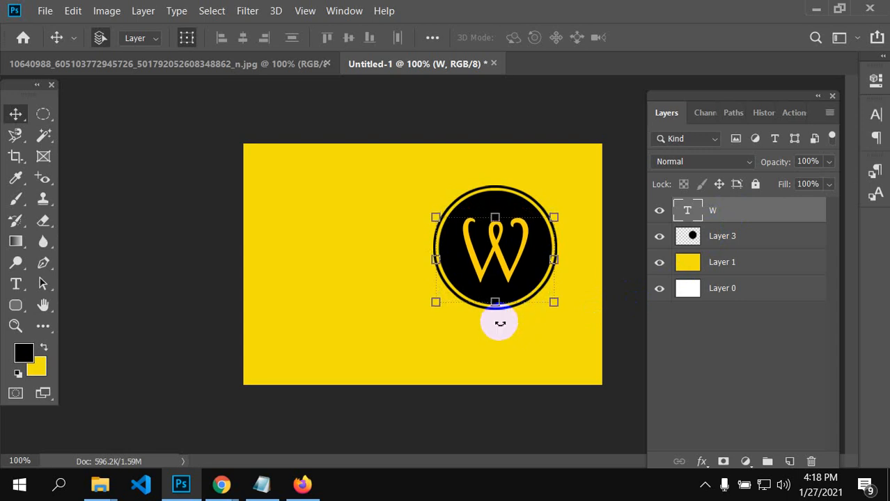
pyautogui.click(467, 351)
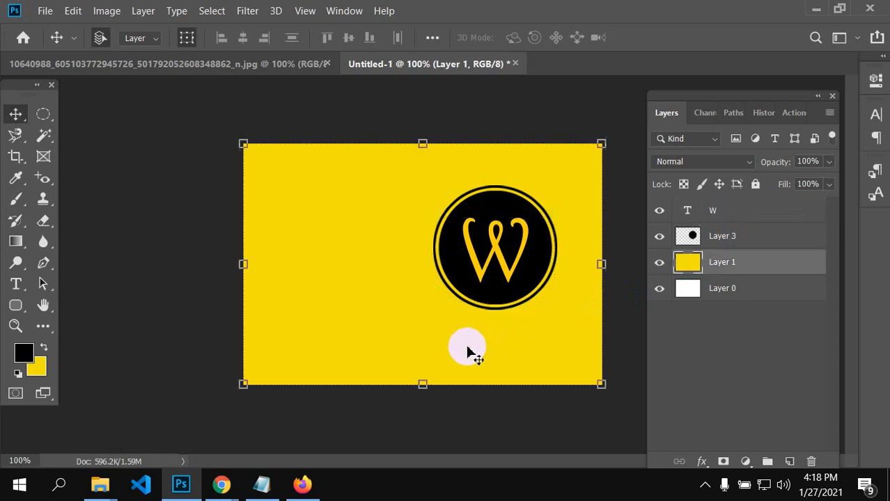
pyautogui.click(478, 270)
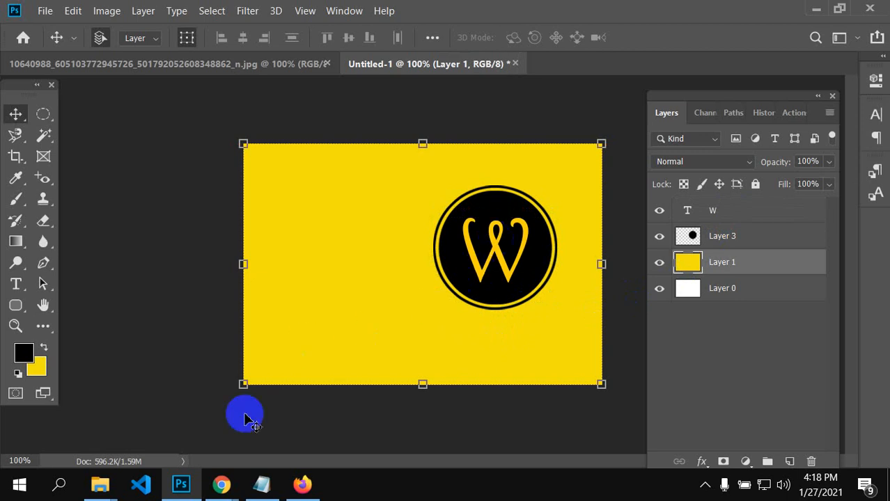
# Step: Switch to Firefox and examine the WordPress developer gig covers in the Fiverr search results
pyautogui.click(292, 491)
pyautogui.click(296, 366)
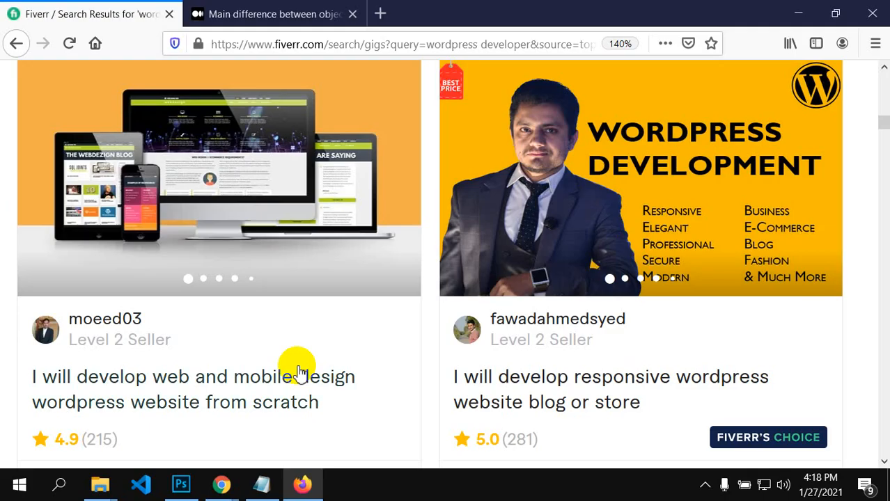
pyautogui.scroll(-2, 717, 268)
pyautogui.scroll(-2, 719, 273)
pyautogui.scroll(-4, 719, 273)
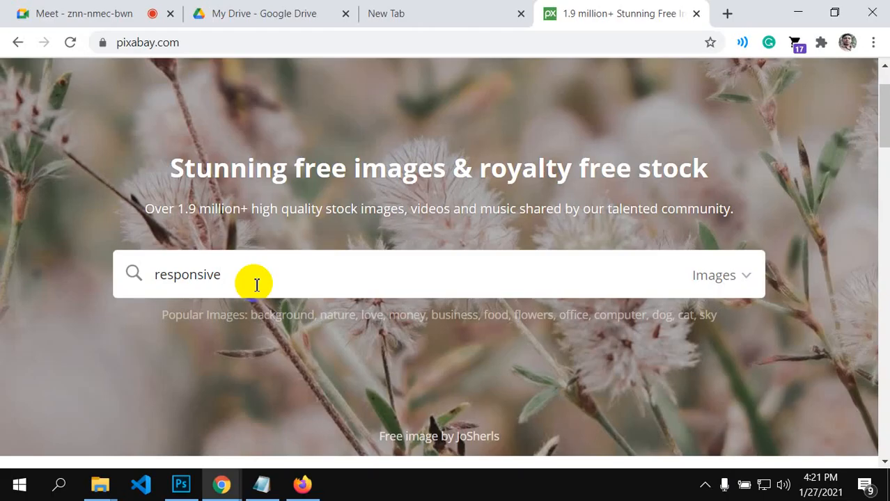
# Step: Search Pixabay in Chrome for "responsive website" images
pyautogui.write('web')
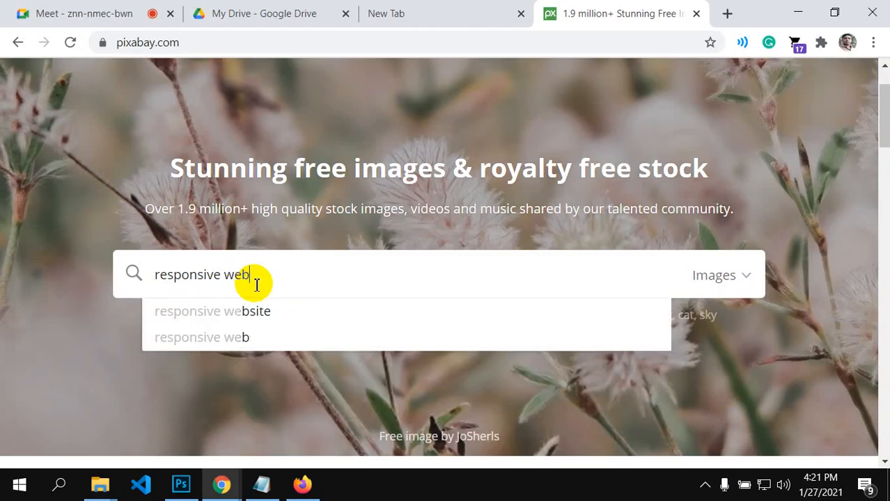
pyautogui.click(198, 314)
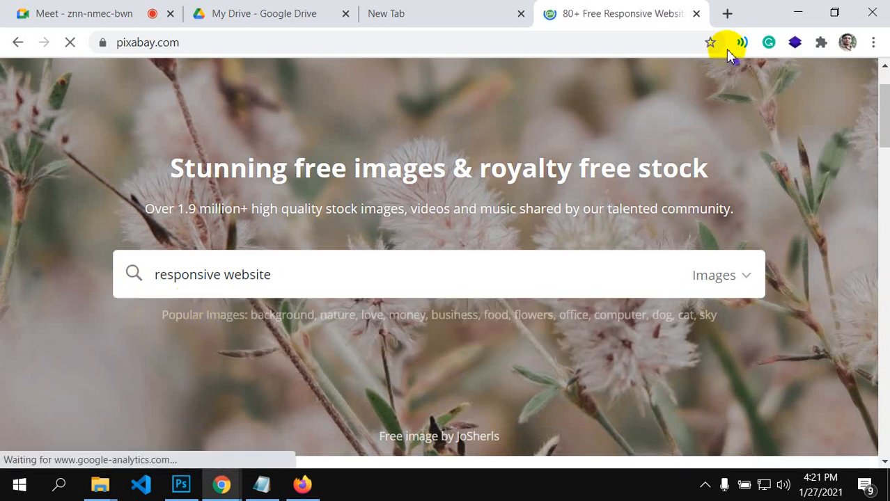
# Step: Search Google in a new browser tab for "responsive web design"
pyautogui.click(727, 13)
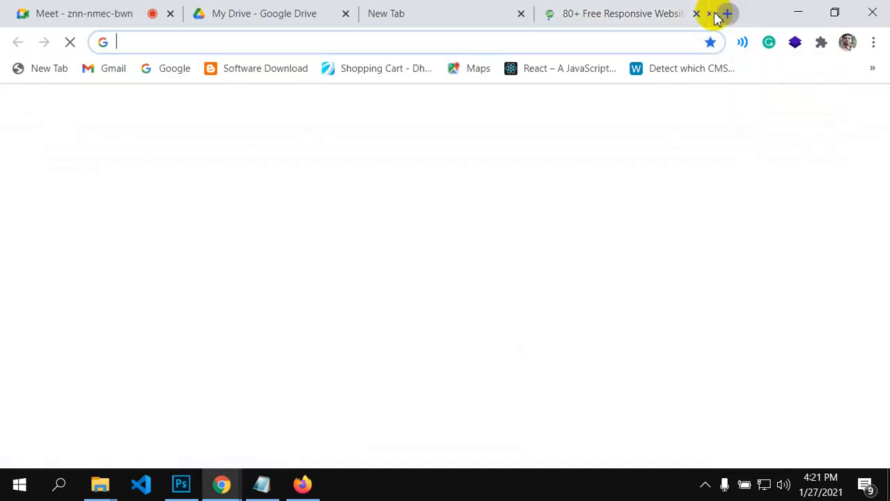
pyautogui.click(203, 49)
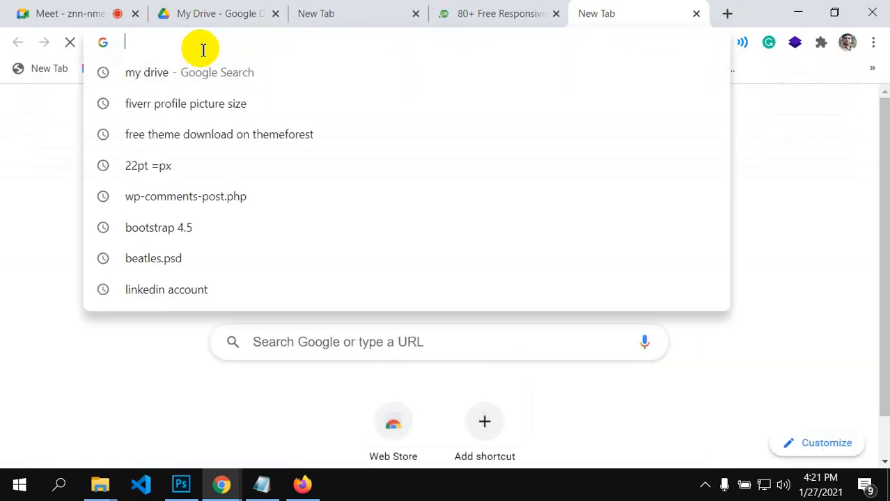
pyautogui.write('we')
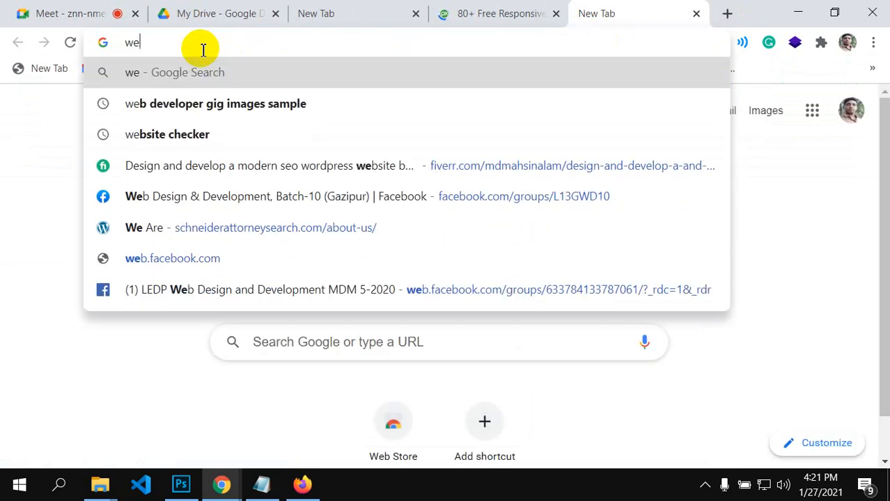
pyautogui.press('Escape')
pyautogui.write('res')
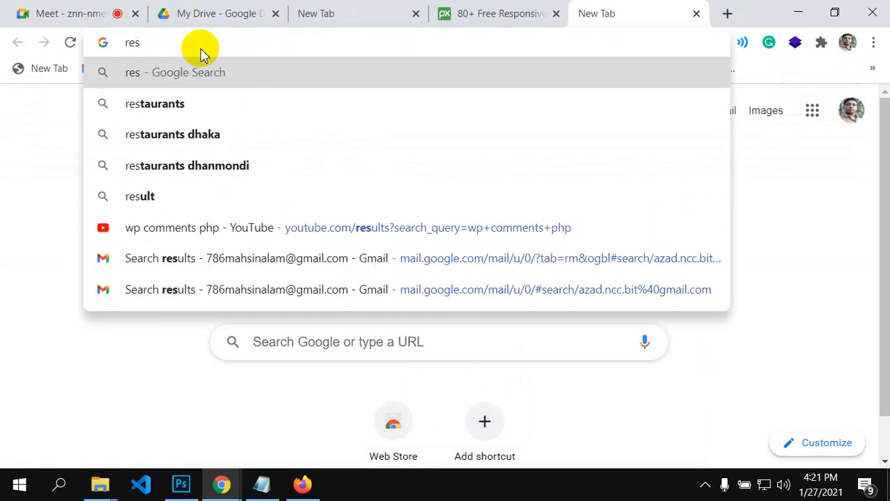
pyautogui.write('ponsive')
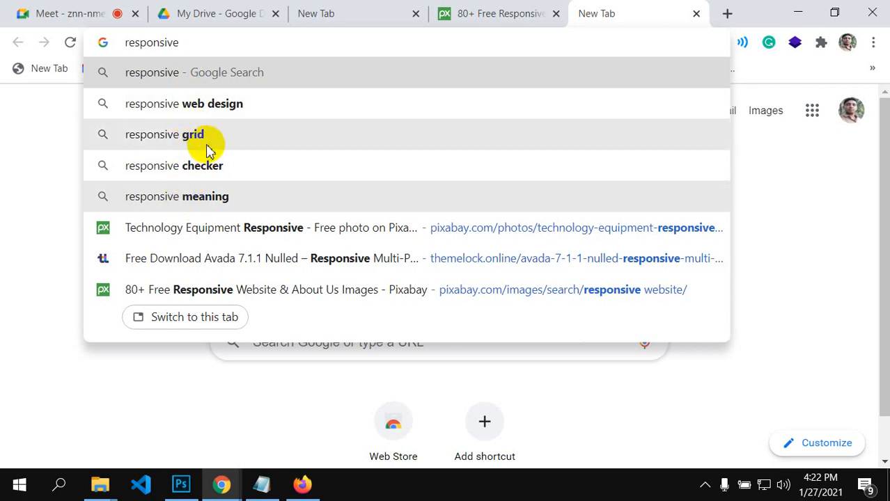
pyautogui.click(218, 106)
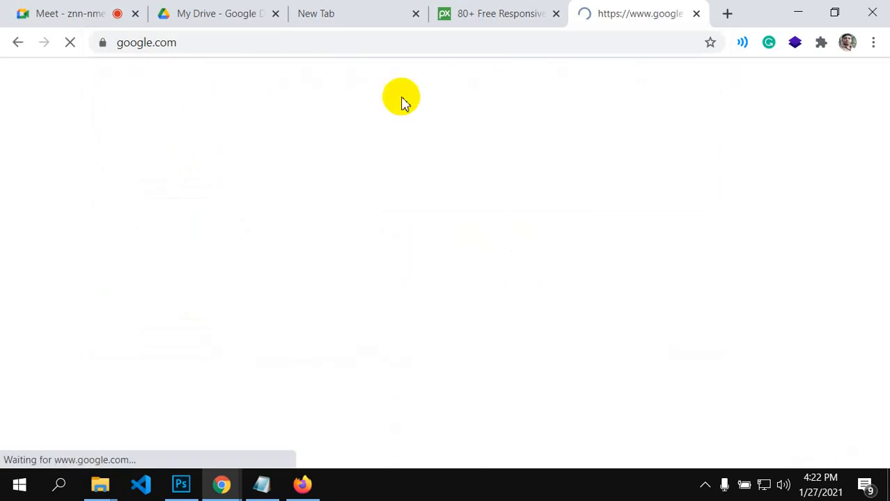
# Step: Return to the Pixabay results and open the purple Website Responsive illustration with laptop, monitor, phone and tablet
pyautogui.click(492, 15)
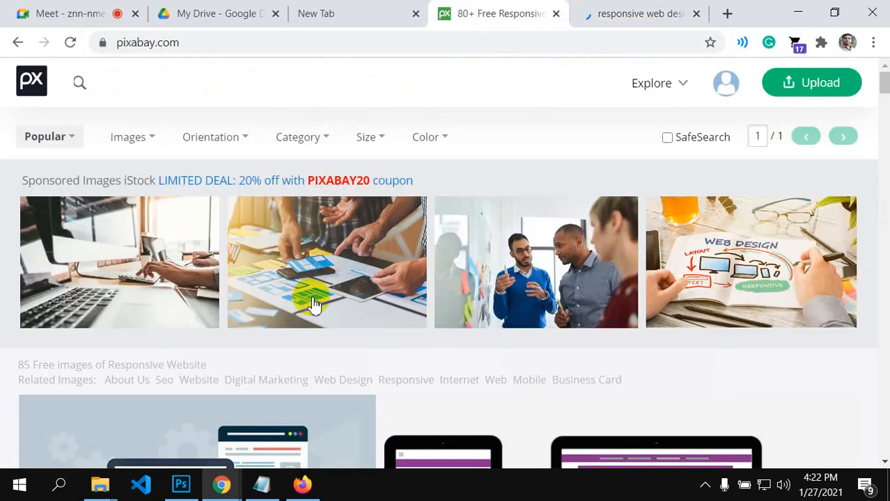
pyautogui.scroll(-2, 312, 303)
pyautogui.scroll(-2, 315, 298)
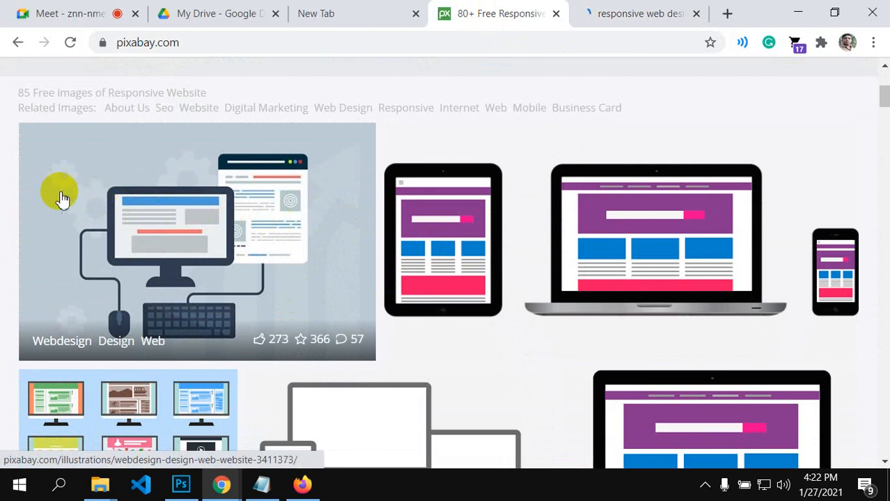
pyautogui.scroll(-1, 282, 229)
pyautogui.scroll(-4, 285, 236)
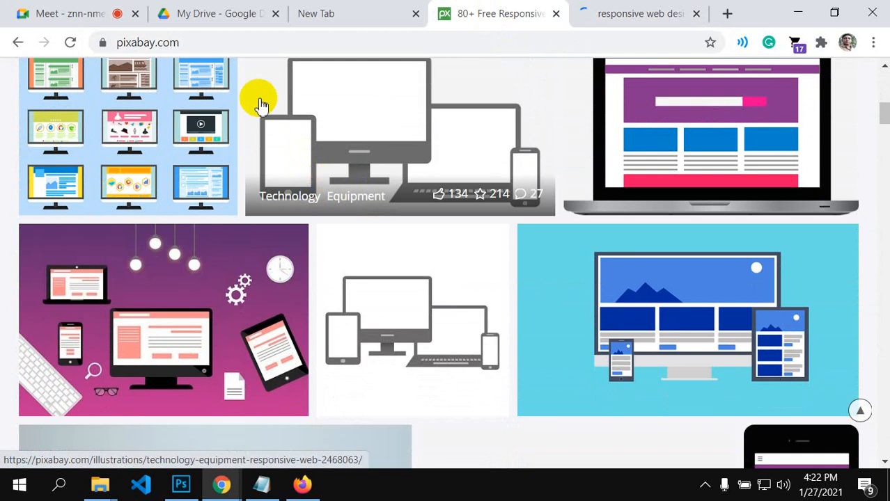
pyautogui.scroll(1, 415, 165)
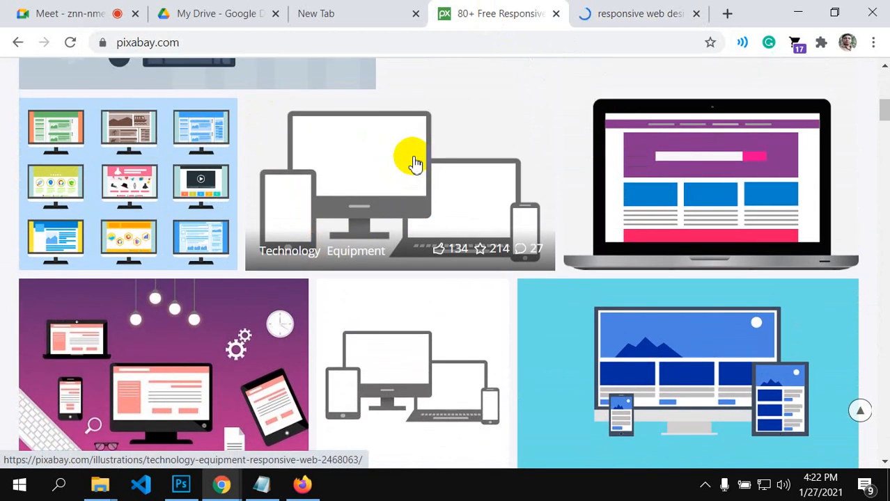
pyautogui.scroll(-1, 393, 175)
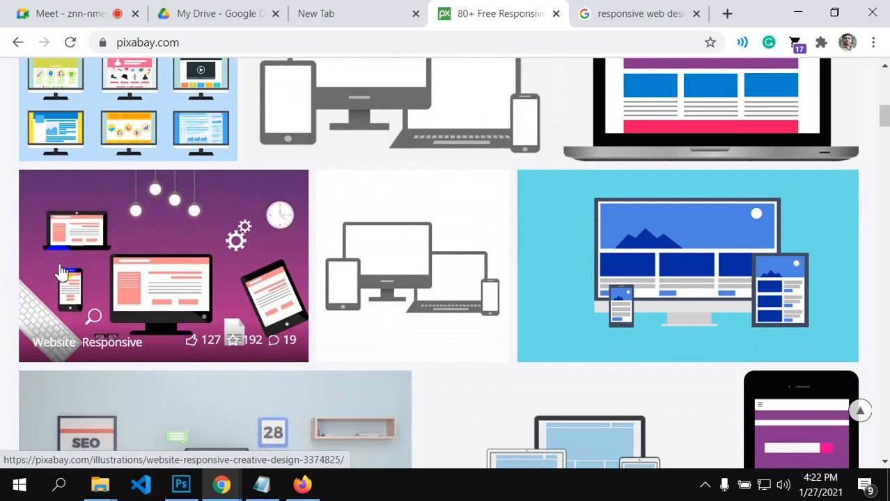
pyautogui.scroll(-2, 129, 221)
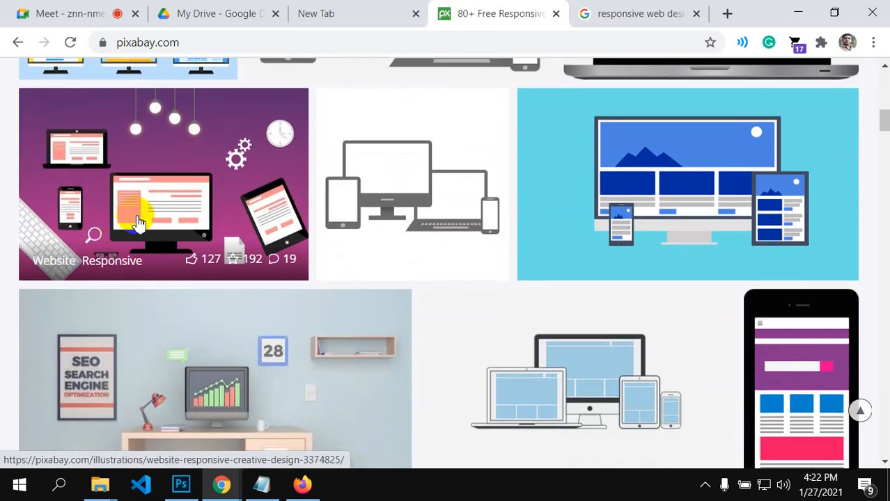
pyautogui.rightClick(171, 160)
pyautogui.click(159, 159)
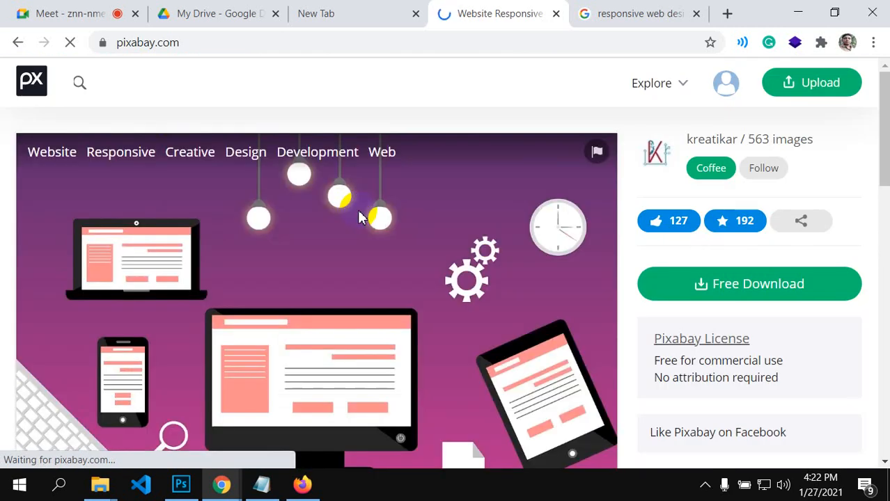
# Step: Download the purple Website Responsive illustration as a 1920×1280 JPG
pyautogui.scroll(-2, 481, 230)
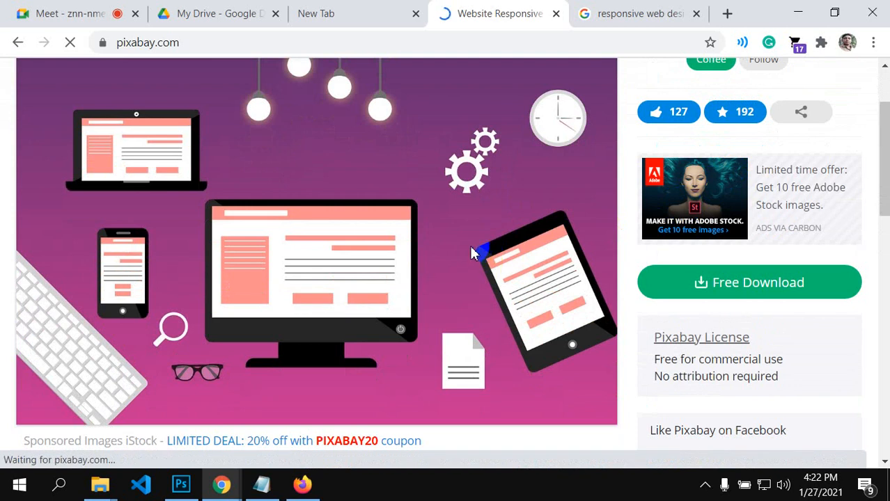
pyautogui.scroll(-1, 470, 247)
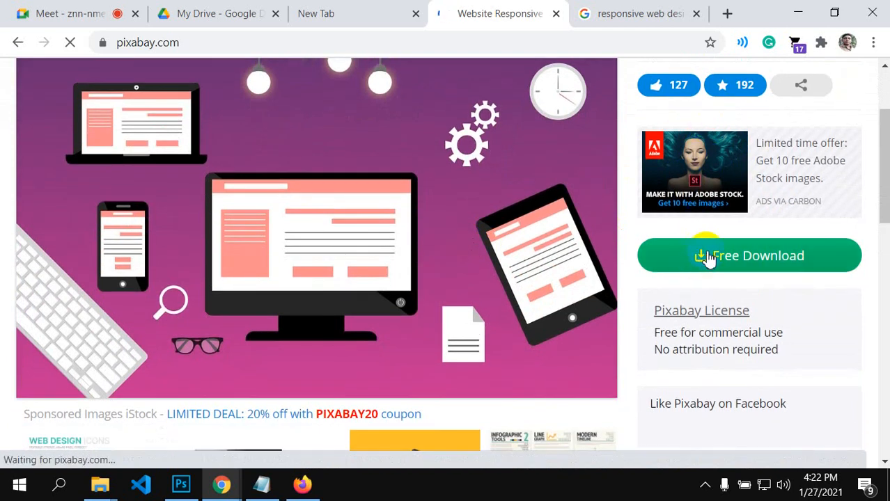
pyautogui.scroll(-2, 540, 304)
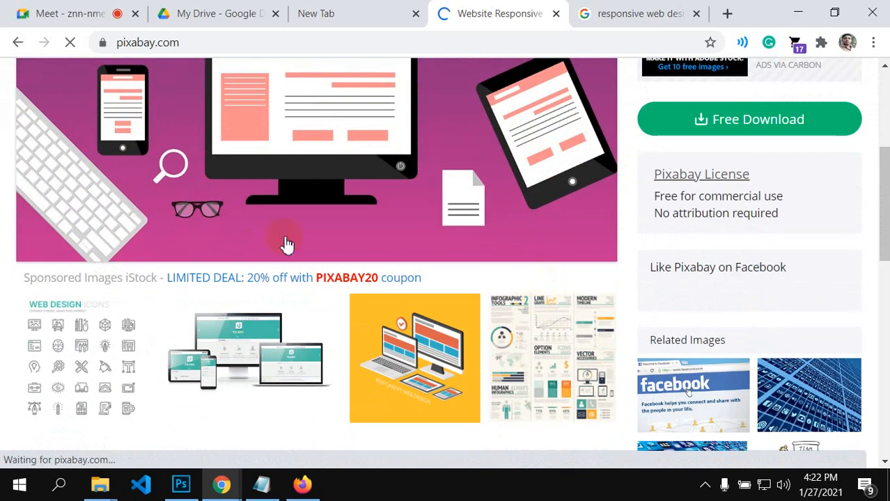
pyautogui.scroll(-1, 379, 232)
pyautogui.scroll(-2, 380, 232)
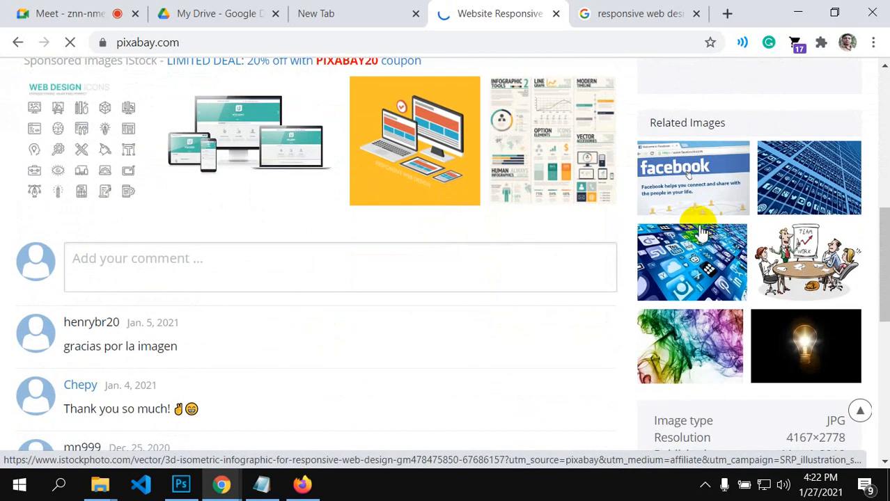
pyautogui.scroll(-1, 398, 220)
pyautogui.scroll(5, 398, 219)
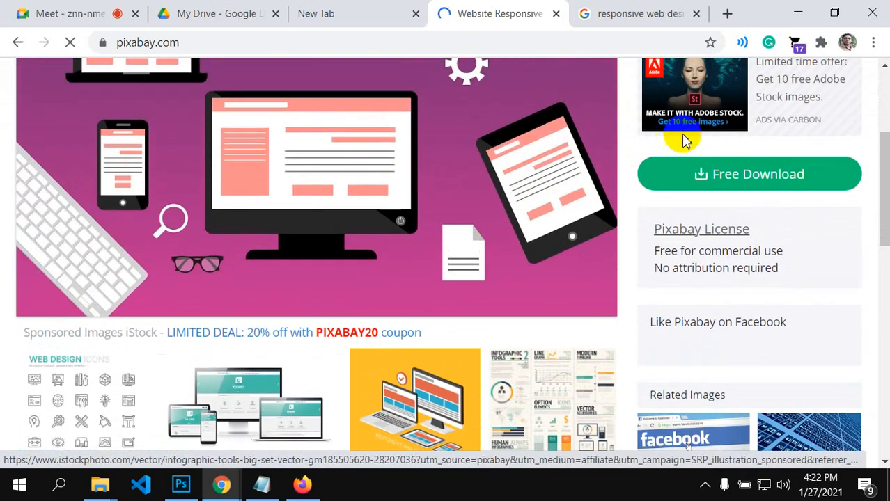
pyautogui.click(765, 177)
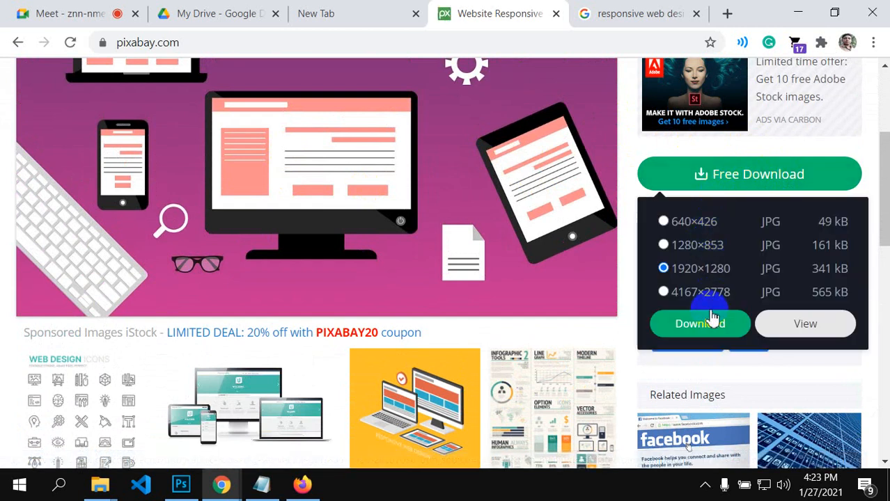
pyautogui.click(693, 322)
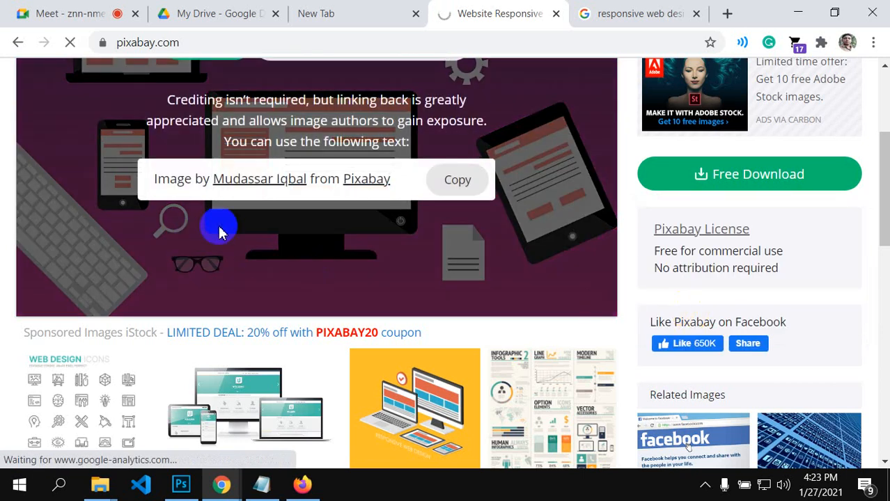
# Step: Show the Google image results for "responsive web design" and look through the device mockups
pyautogui.click(598, 11)
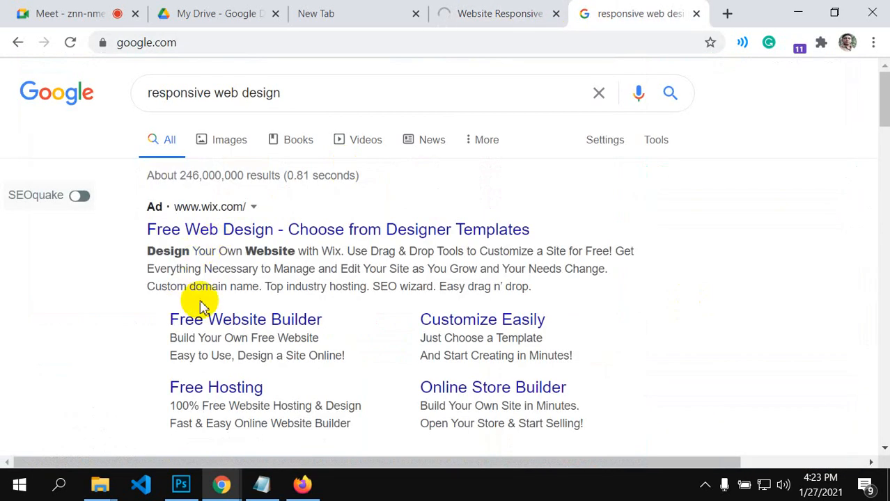
pyautogui.click(230, 143)
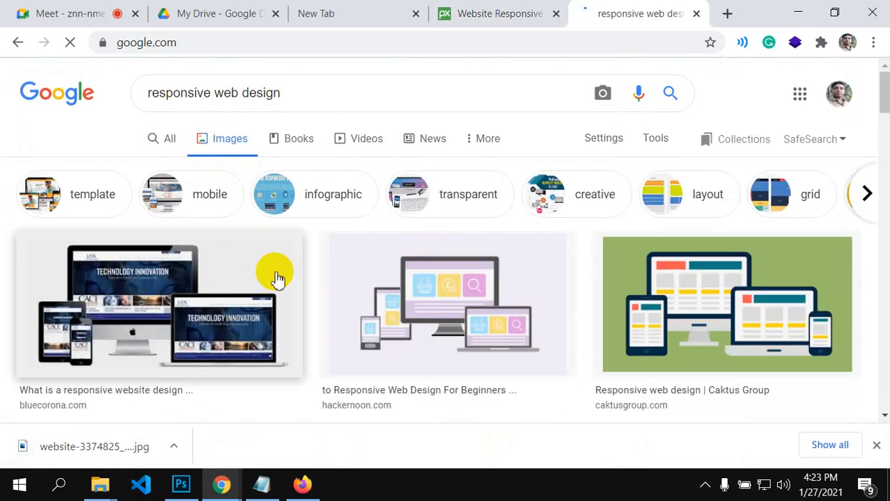
pyautogui.scroll(-2, 277, 279)
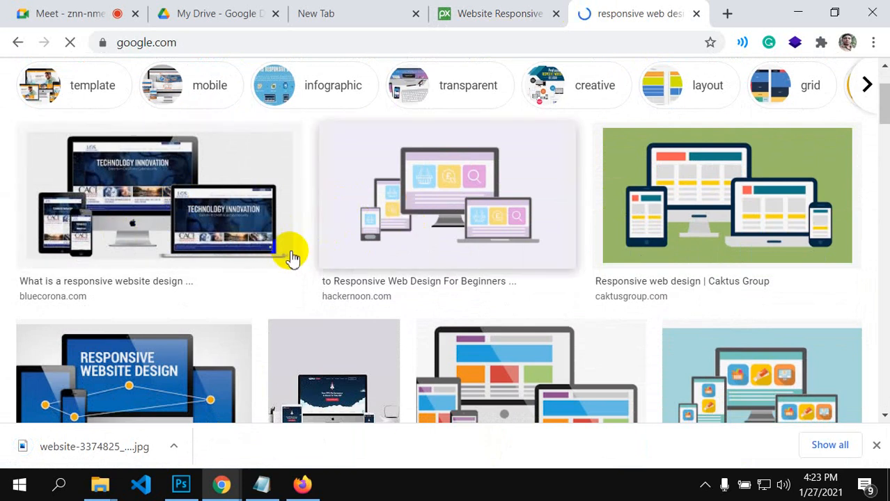
pyautogui.scroll(-1, 410, 229)
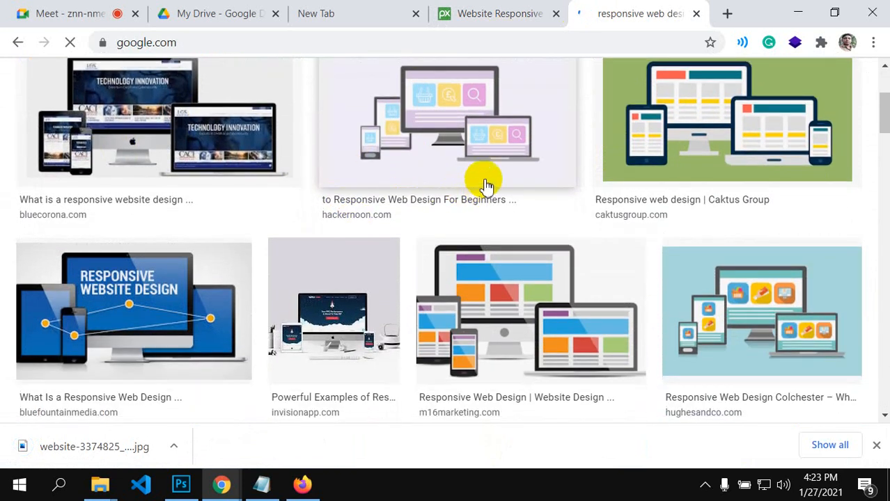
pyautogui.scroll(-3, 481, 188)
pyautogui.scroll(2, 458, 240)
pyautogui.scroll(5, 458, 240)
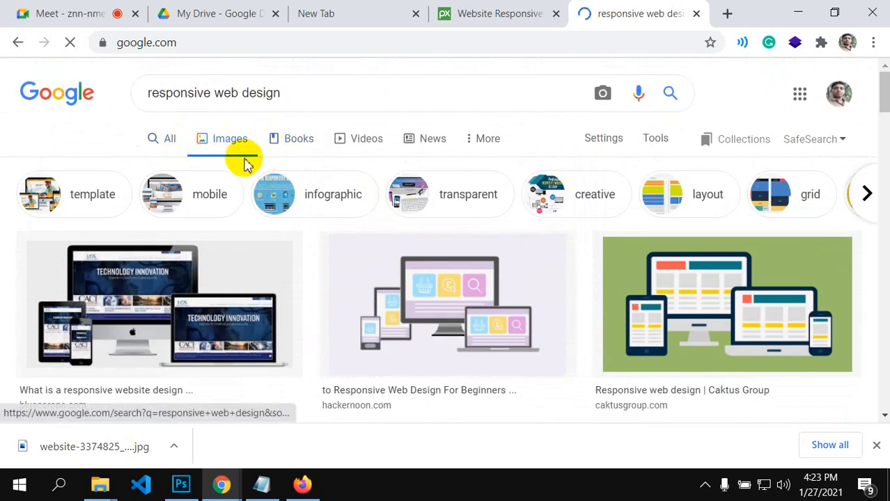
pyautogui.scroll(-2, 264, 272)
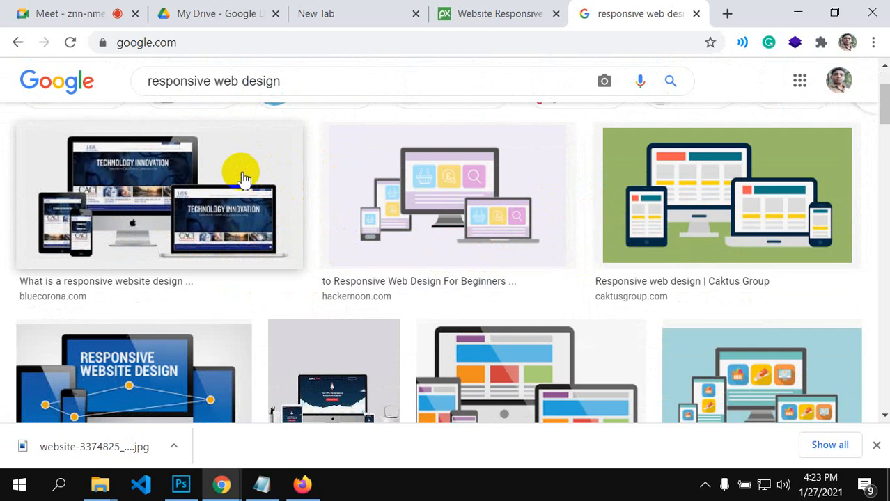
pyautogui.scroll(-2, 240, 187)
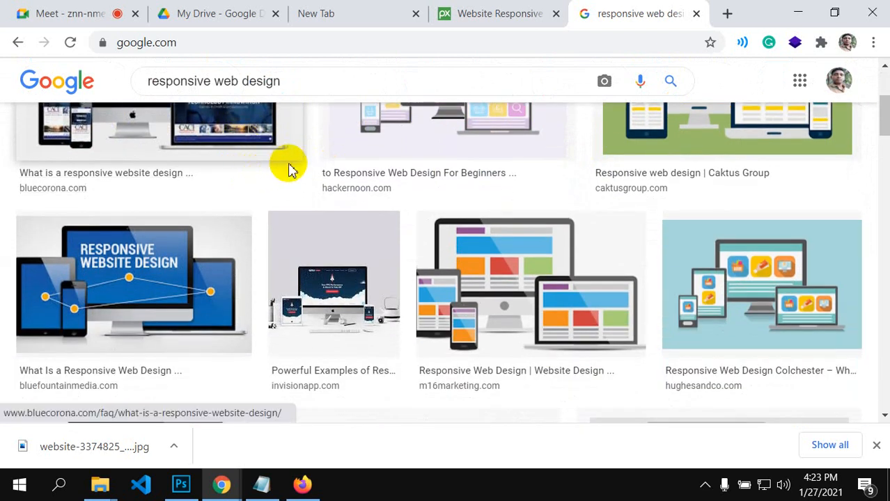
# Step: Preview the Blue Fountain Media device mockup, then the related Responsive Web Design Services mockup with a transparent background
pyautogui.click(109, 288)
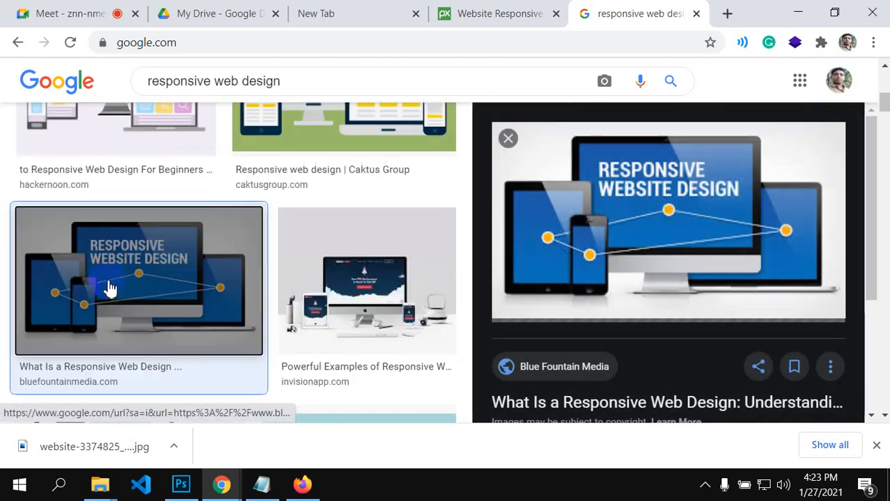
pyautogui.scroll(-2, 445, 240)
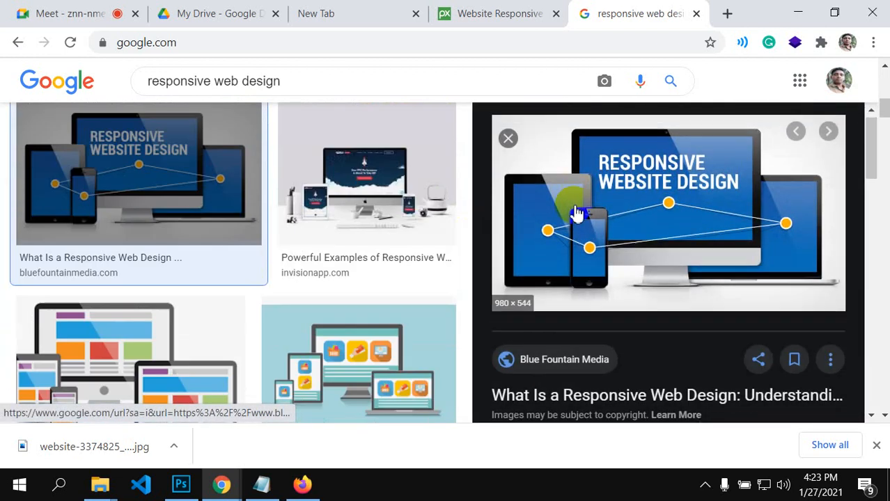
pyautogui.scroll(-3, 575, 213)
pyautogui.scroll(-4, 575, 213)
pyautogui.scroll(2, 565, 218)
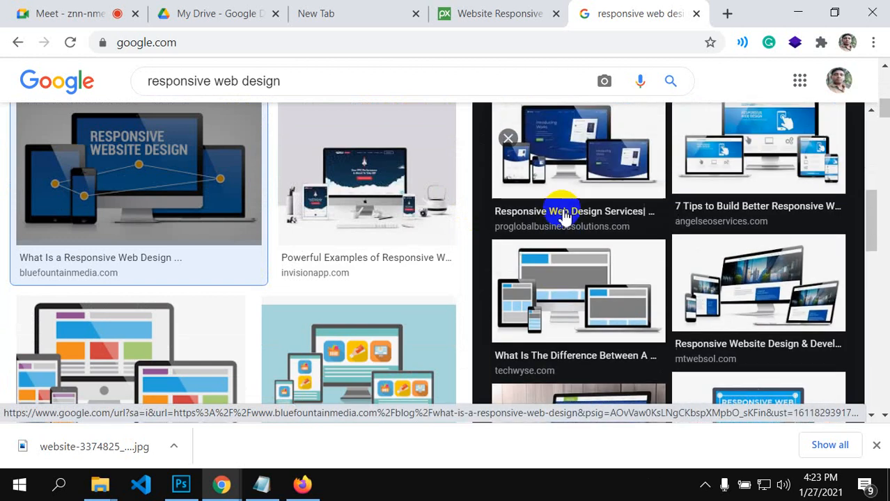
pyautogui.scroll(3, 564, 217)
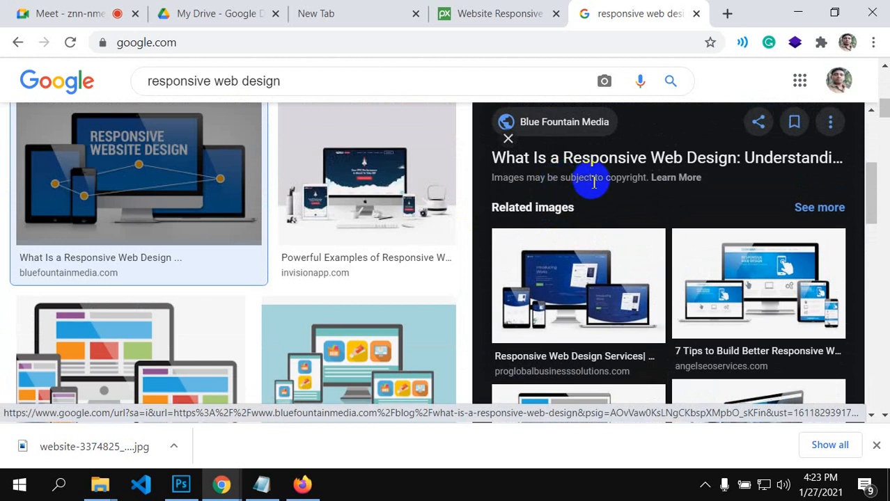
pyautogui.click(620, 252)
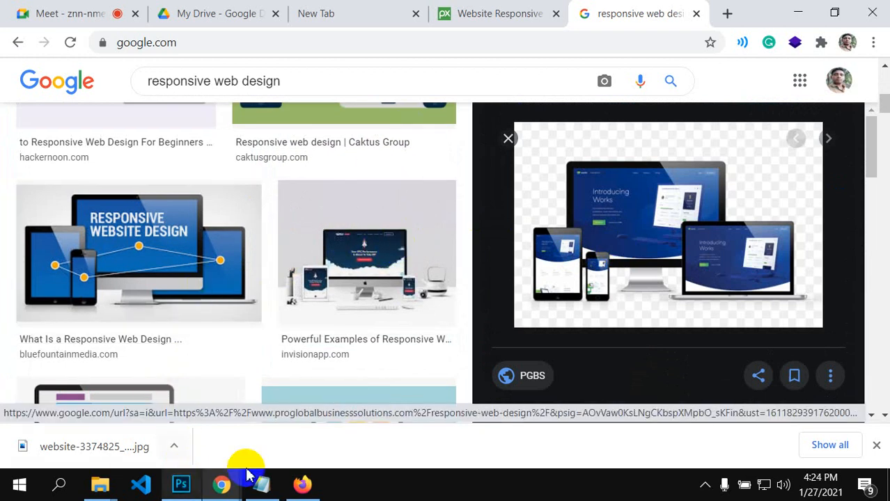
pyautogui.click(198, 484)
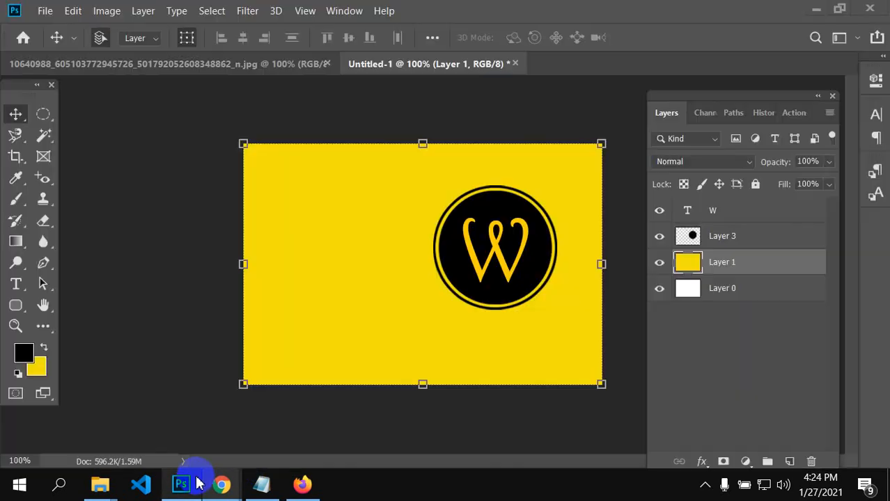
pyautogui.click(45, 10)
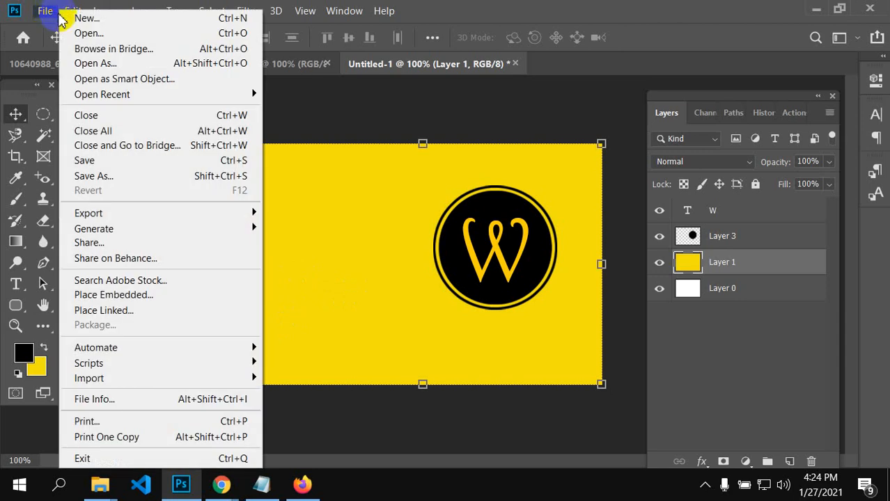
pyautogui.click(92, 34)
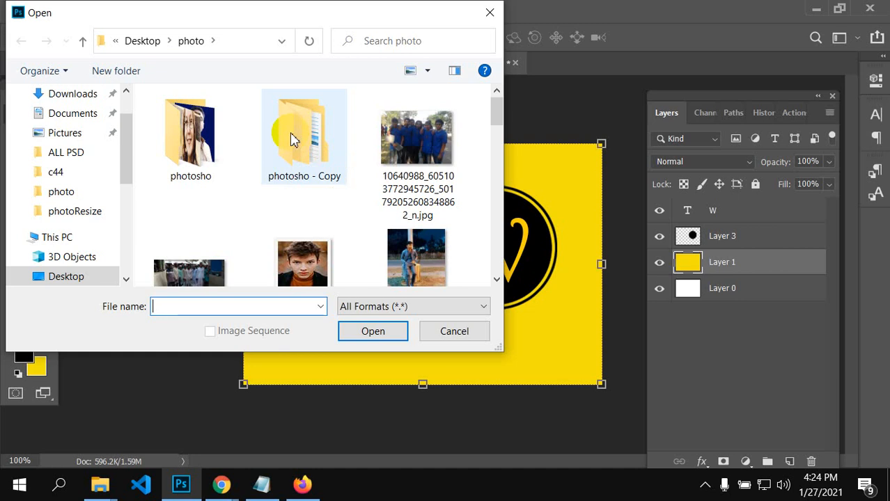
pyautogui.doubleClick(293, 139)
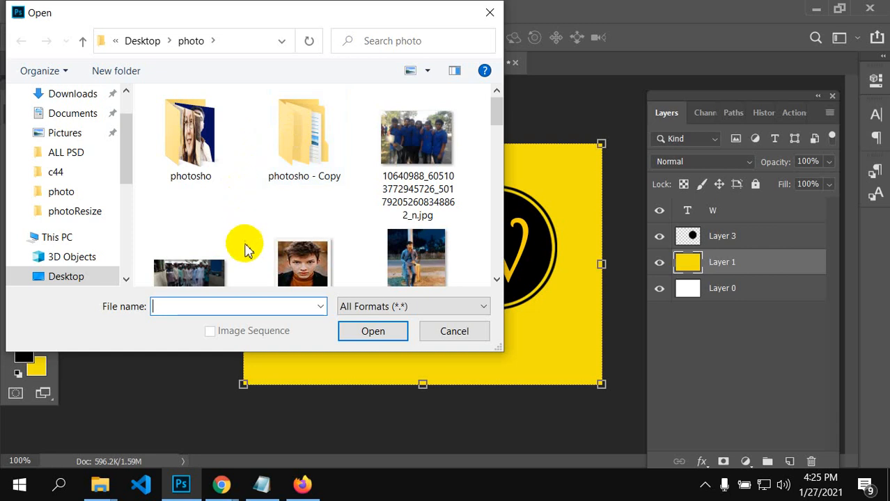
pyautogui.scroll(-2, 291, 256)
pyautogui.scroll(-3, 291, 256)
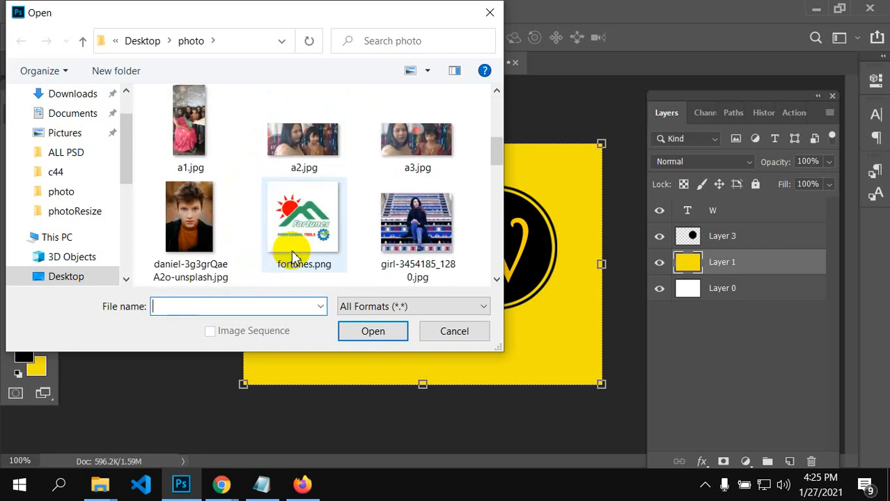
pyautogui.scroll(5, 292, 256)
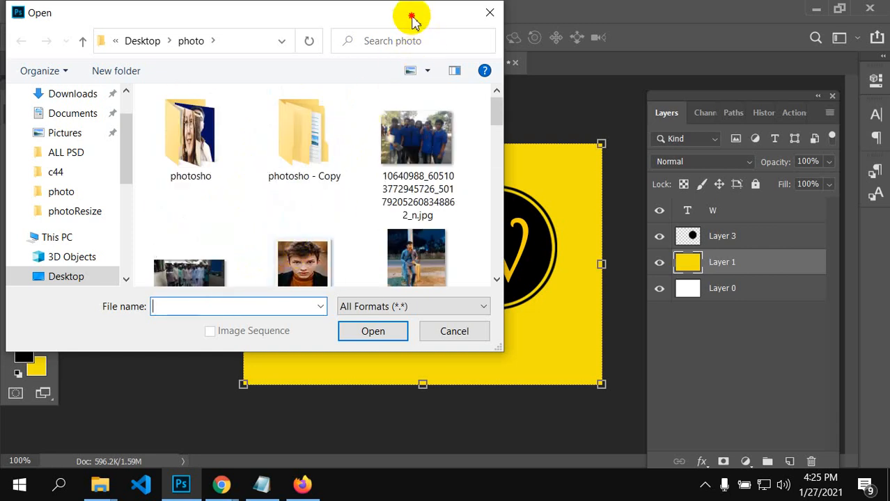
pyautogui.moveTo(411, 17); pyautogui.dragTo(411, 20)
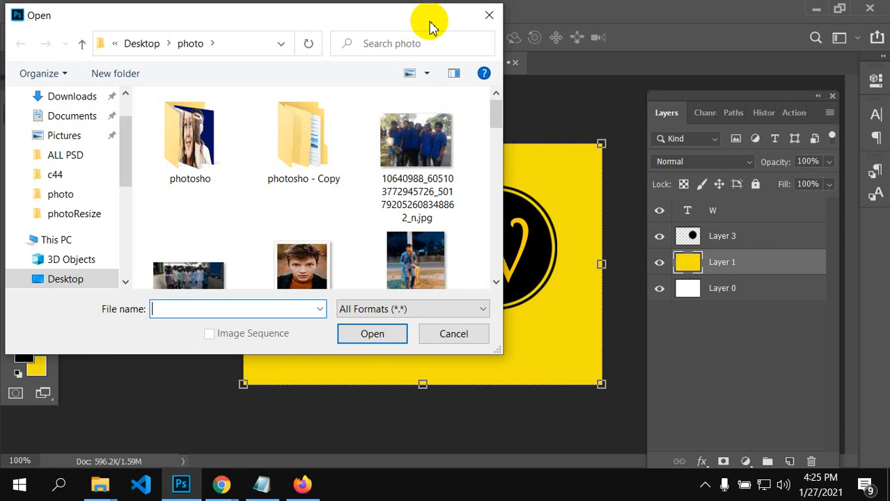
pyautogui.click(488, 15)
# Step: Switch back to the Chrome window with the responsive web design results and open a new browser tab
pyautogui.moveTo(222, 481)
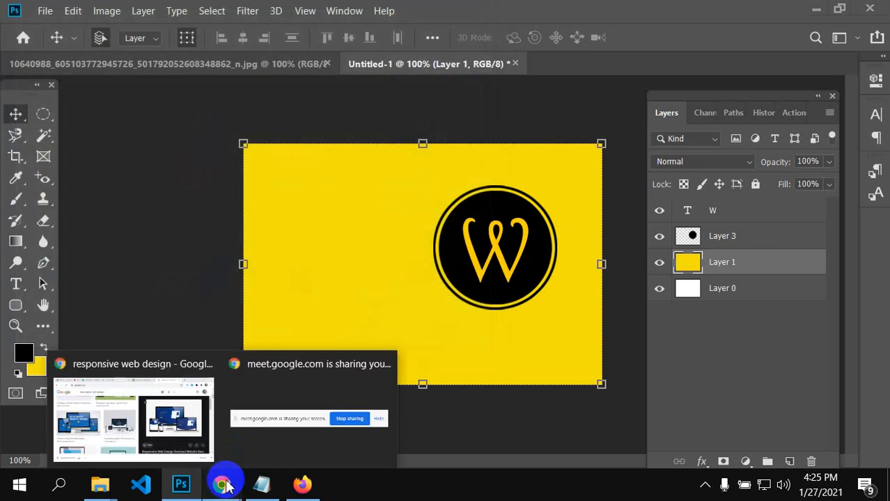
pyautogui.click(156, 360)
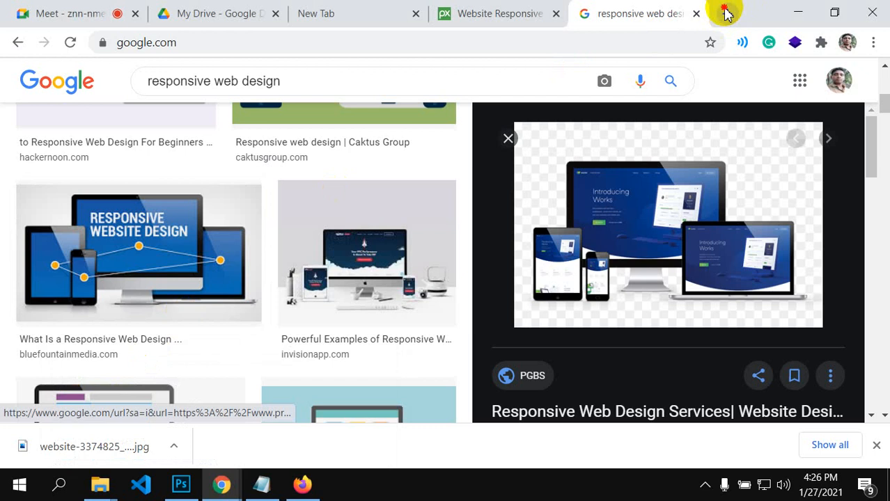
pyautogui.click(727, 13)
pyautogui.click(244, 43)
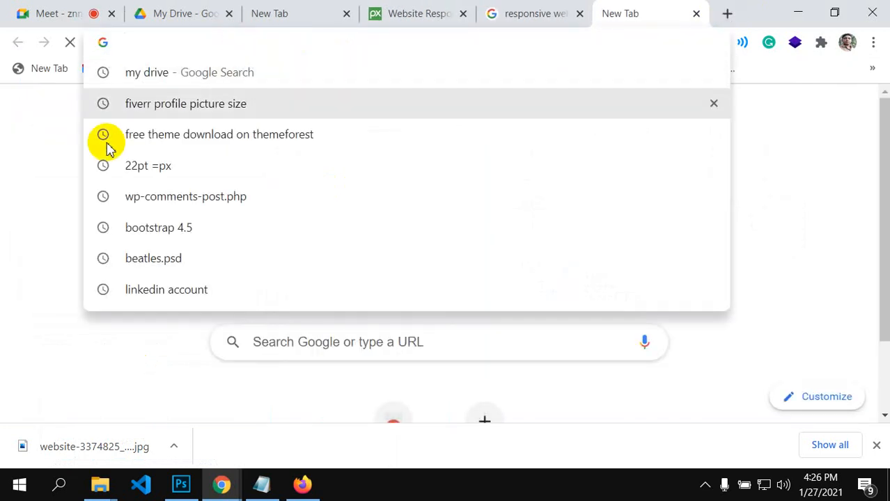
pyautogui.click(63, 178)
pyautogui.click(212, 41)
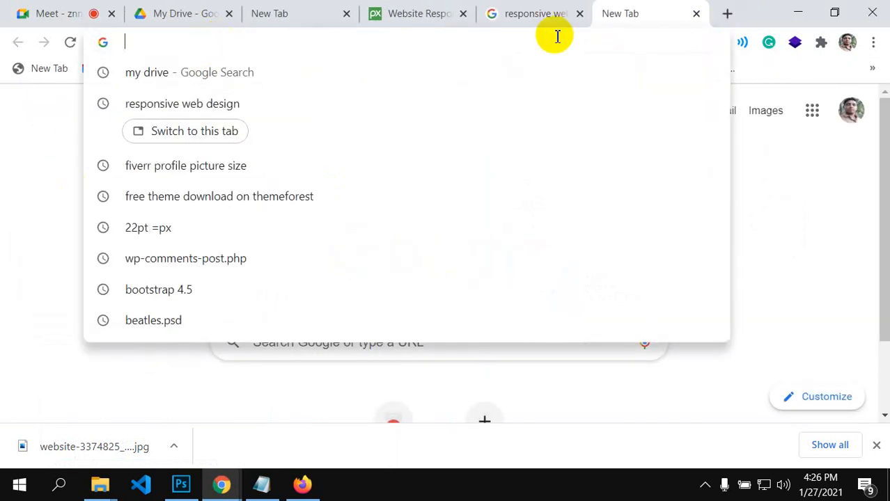
pyautogui.click(727, 14)
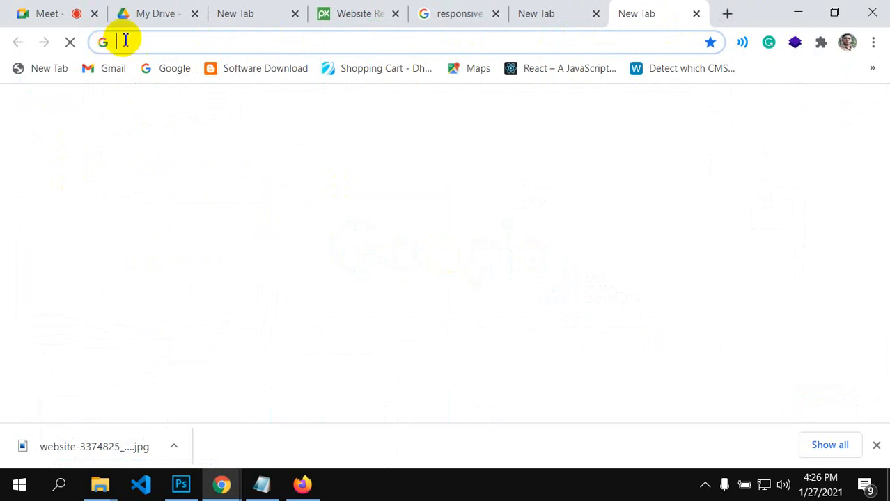
# Step: Search Google for "avada theme prime.jpg"
pyautogui.click(126, 40)
pyautogui.write('ava')
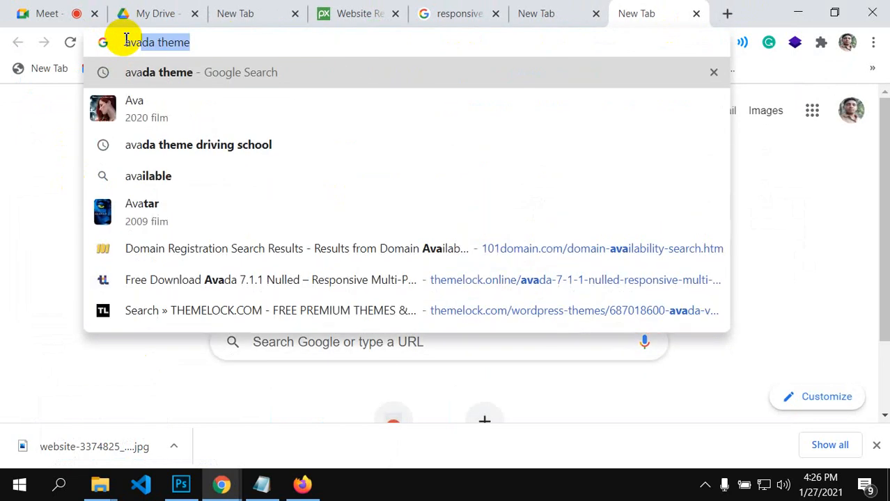
pyautogui.press('Right')
pyautogui.write('jp')
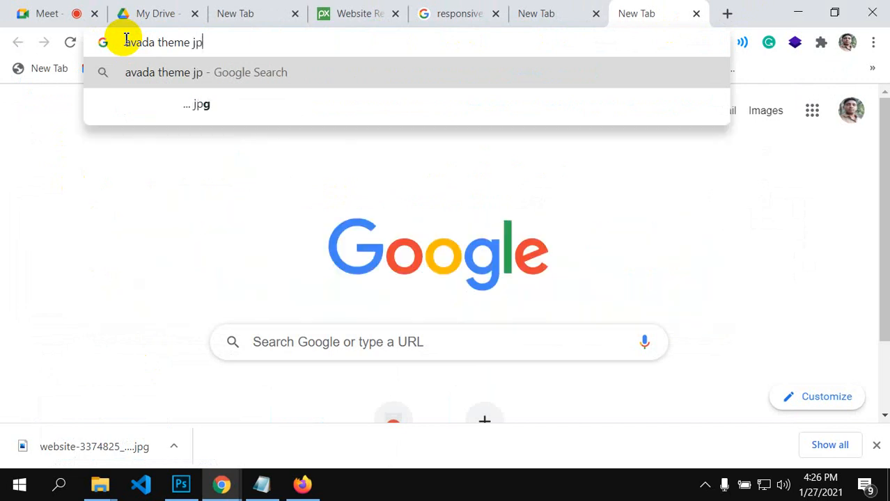
pyautogui.press('BackSpace')
pyautogui.press('BackSpace')
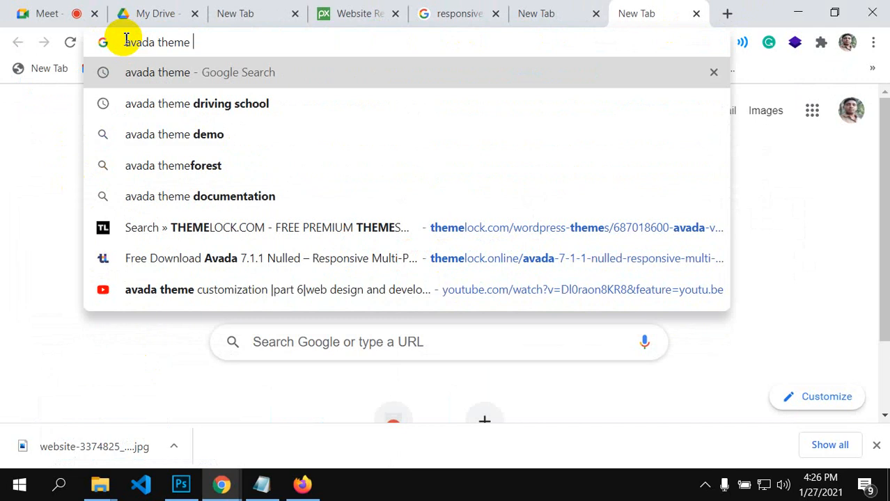
pyautogui.write('pr')
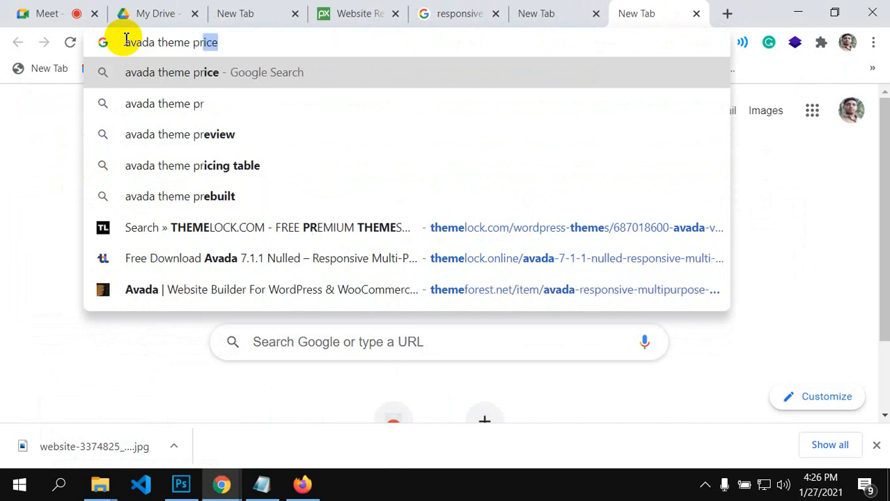
pyautogui.write('ime.')
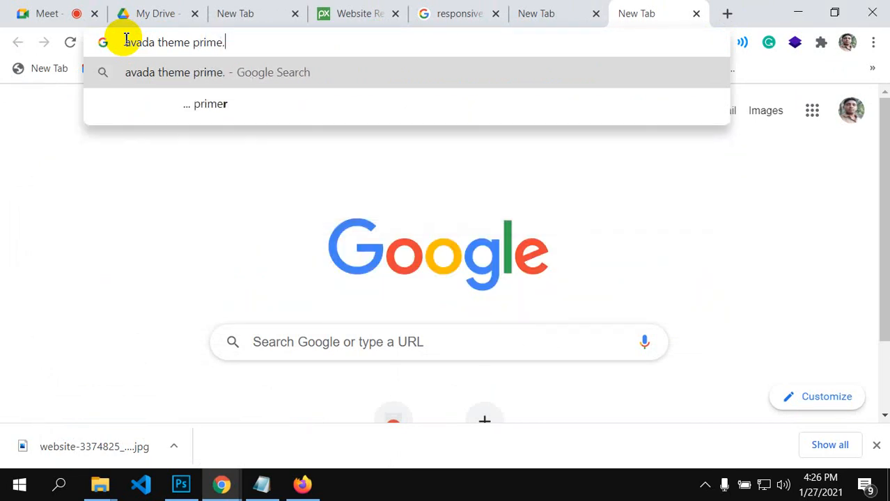
pyautogui.write('jpg')
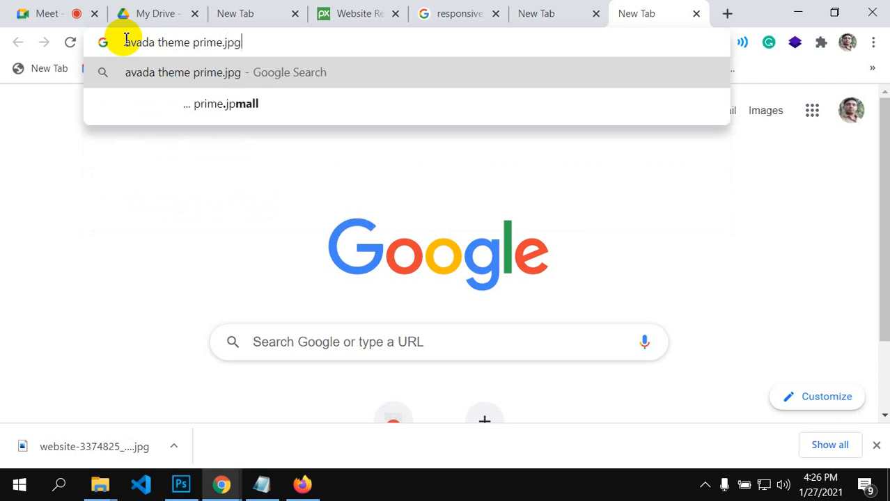
pyautogui.press('Return')
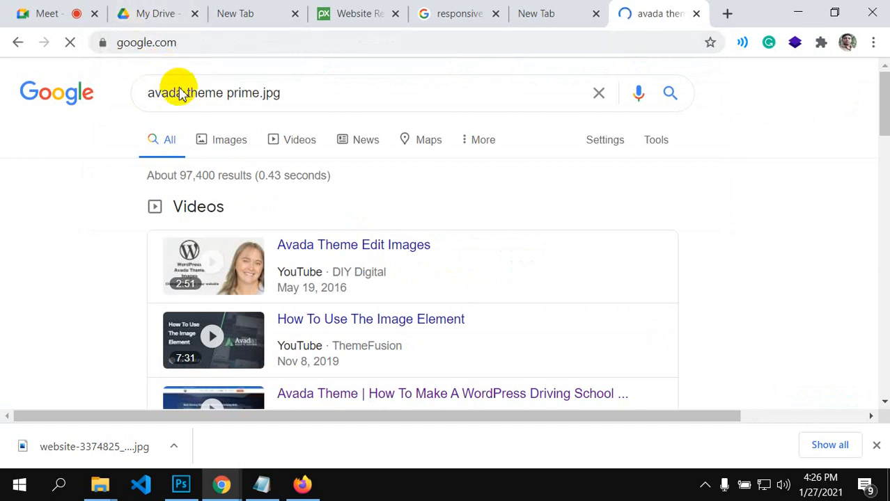
# Step: Show the image results for the Avada theme search and look through the banners and device mockups
pyautogui.scroll(-2, 237, 133)
pyautogui.scroll(2, 233, 139)
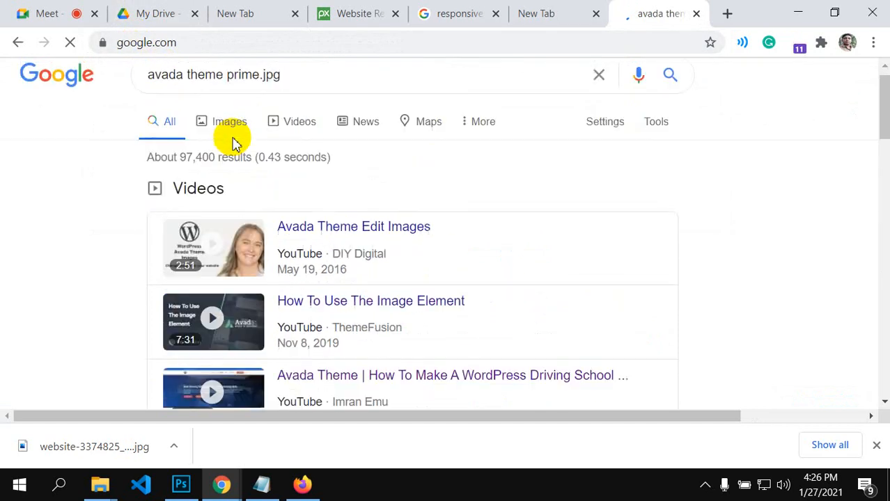
pyautogui.click(232, 146)
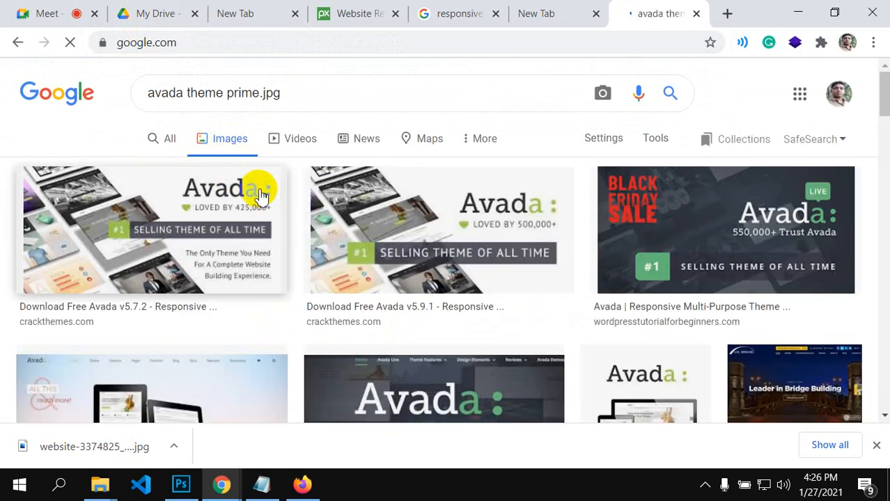
pyautogui.scroll(-1, 278, 236)
pyautogui.scroll(-2, 334, 236)
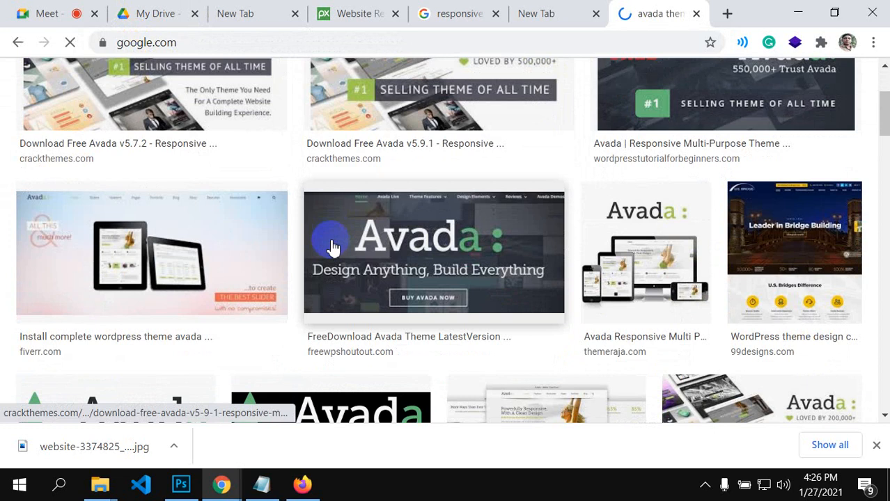
pyautogui.scroll(-2, 580, 264)
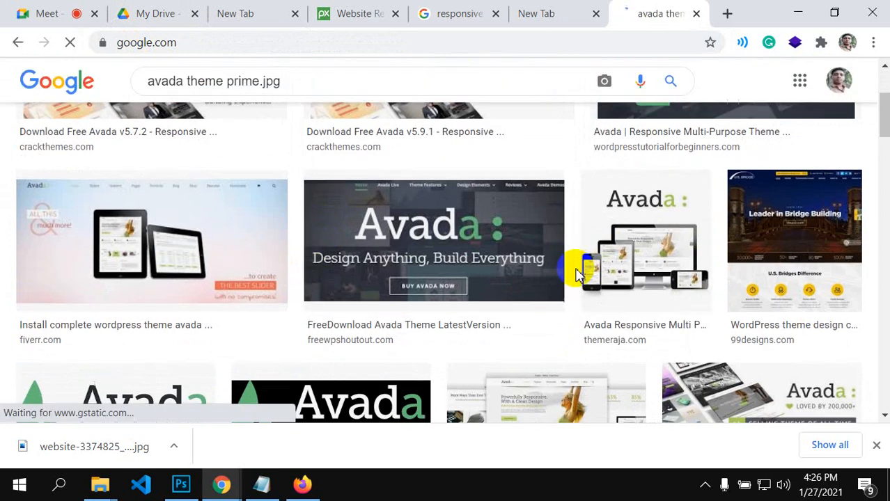
pyautogui.scroll(1, 581, 261)
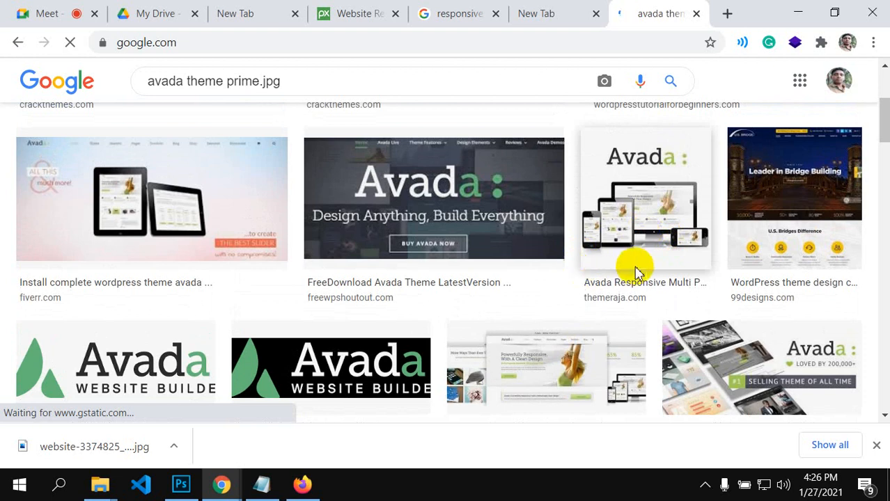
pyautogui.scroll(-1, 633, 266)
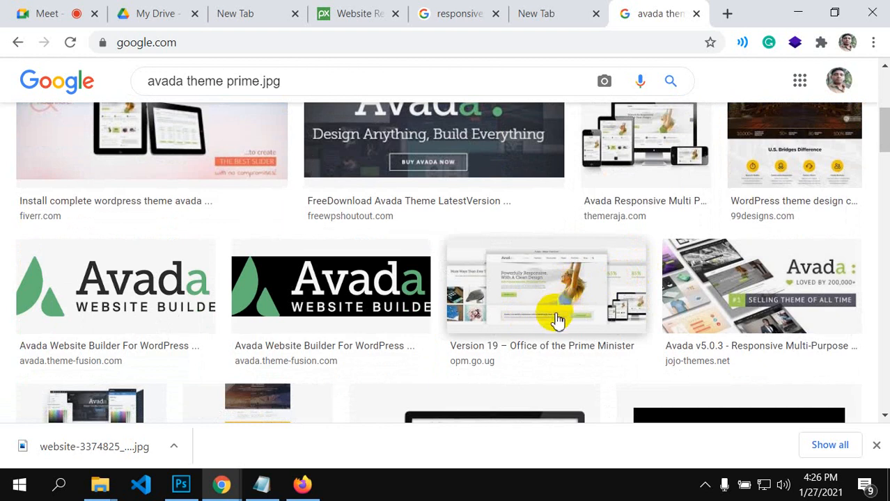
# Step: Preview the "Version 19 – Office of the Prime Minister" Avada image, then close the preview
pyautogui.click(532, 299)
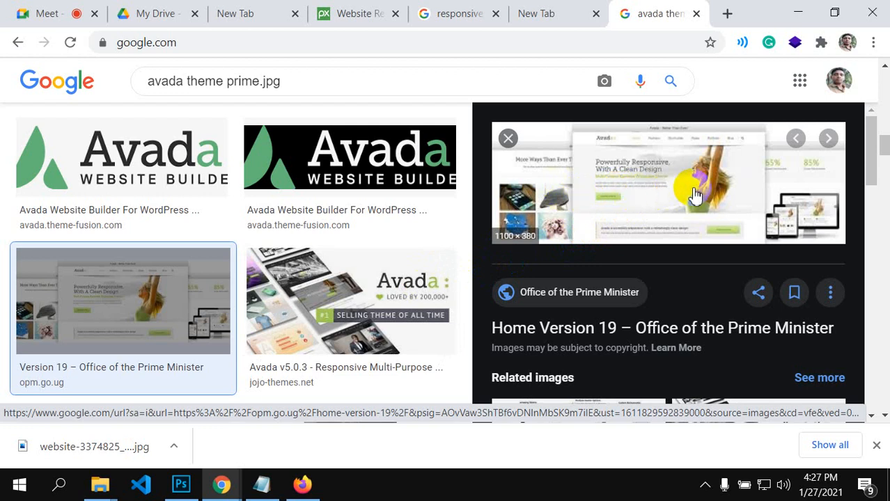
pyautogui.scroll(2, 695, 192)
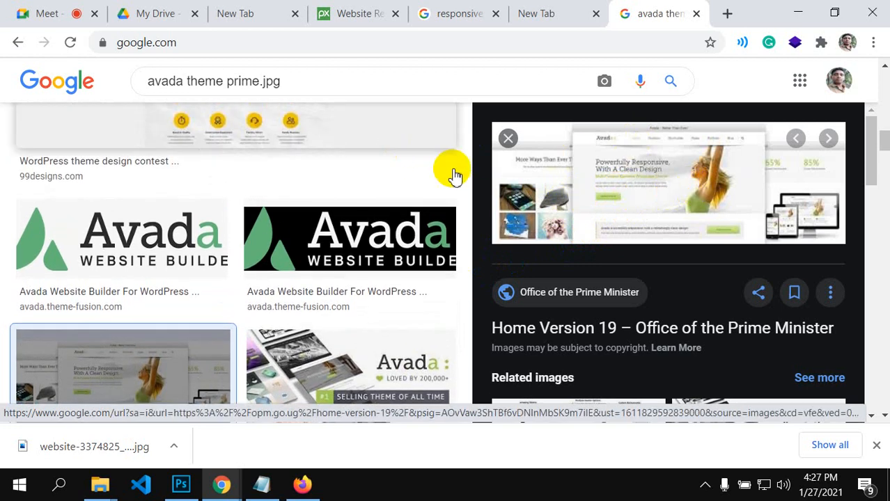
pyautogui.scroll(1, 555, 237)
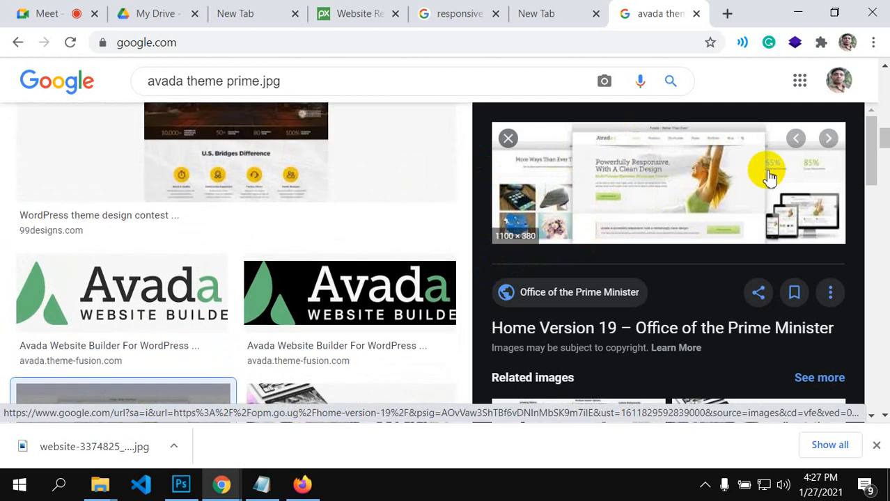
pyautogui.scroll(2, 542, 260)
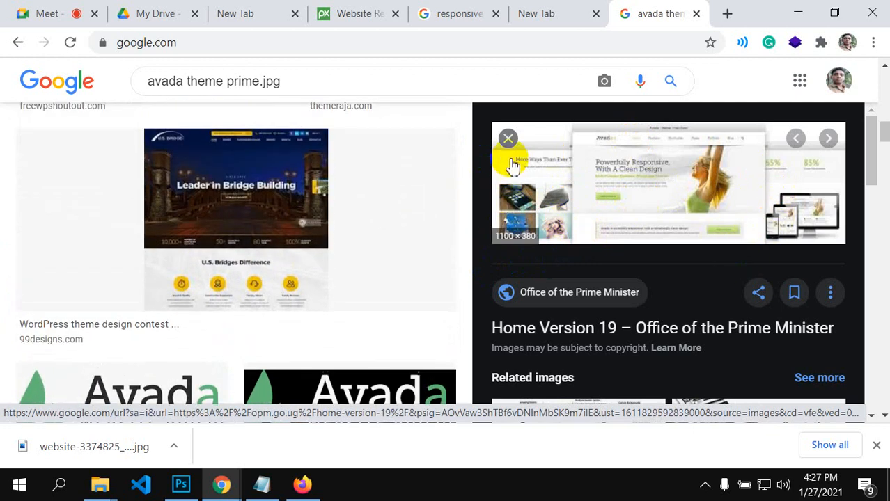
pyautogui.click(509, 143)
# Step: Examine more of the Avada image results for a device mockup that suits the gig cover
pyautogui.scroll(3, 522, 271)
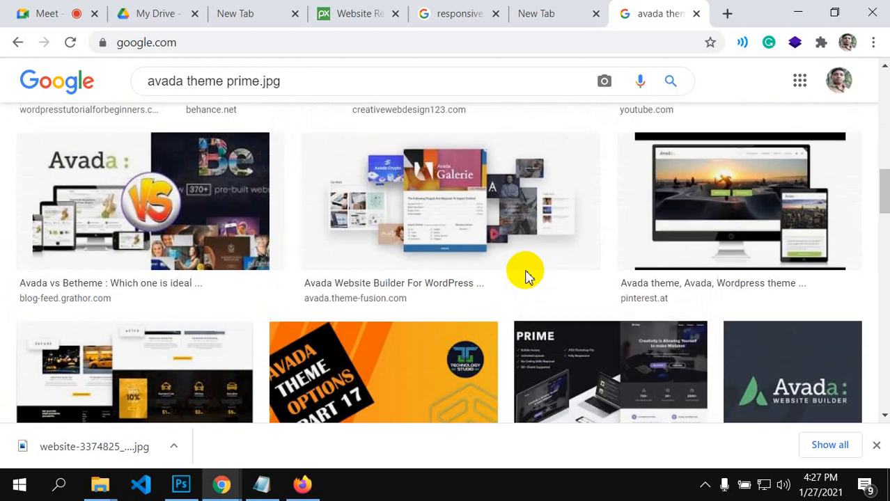
pyautogui.scroll(2, 531, 277)
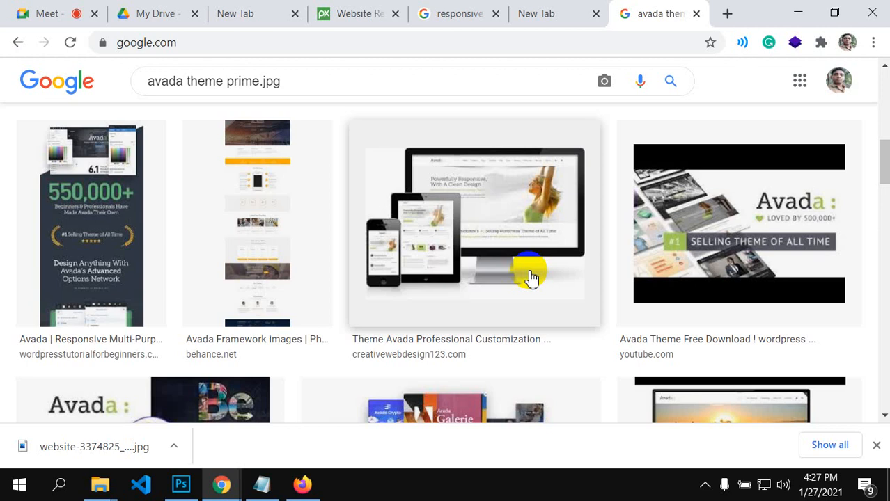
pyautogui.scroll(4, 333, 242)
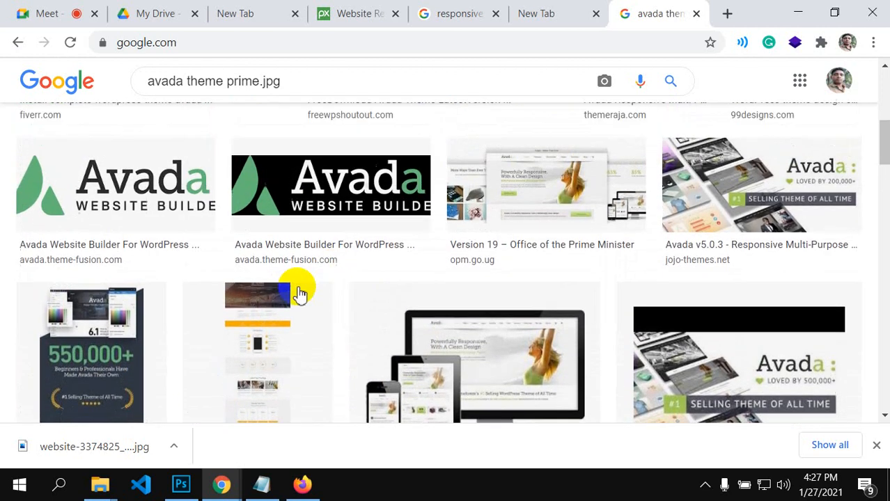
pyautogui.scroll(-4, 296, 300)
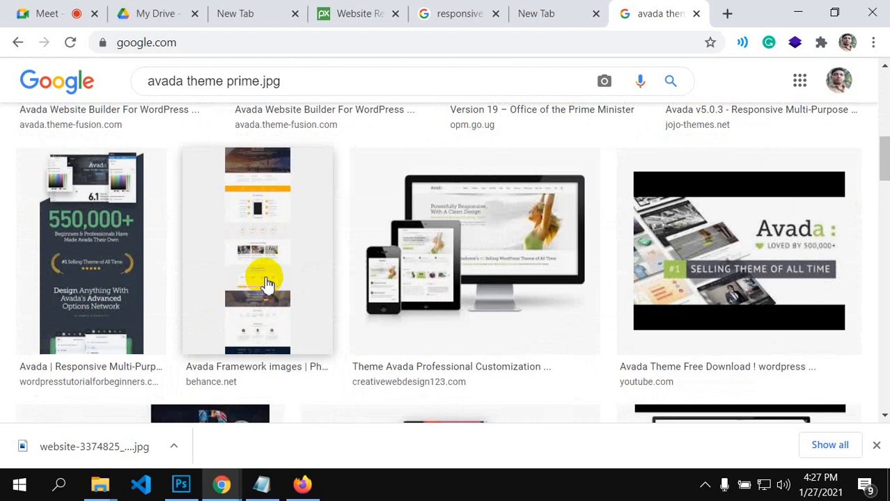
pyautogui.scroll(-1, 265, 284)
pyautogui.scroll(-2, 294, 259)
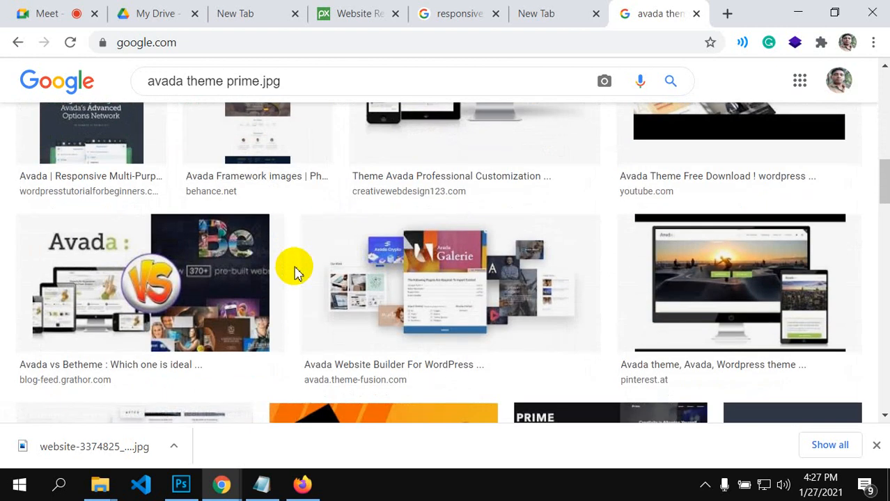
pyautogui.scroll(2, 300, 270)
pyautogui.scroll(1, 299, 257)
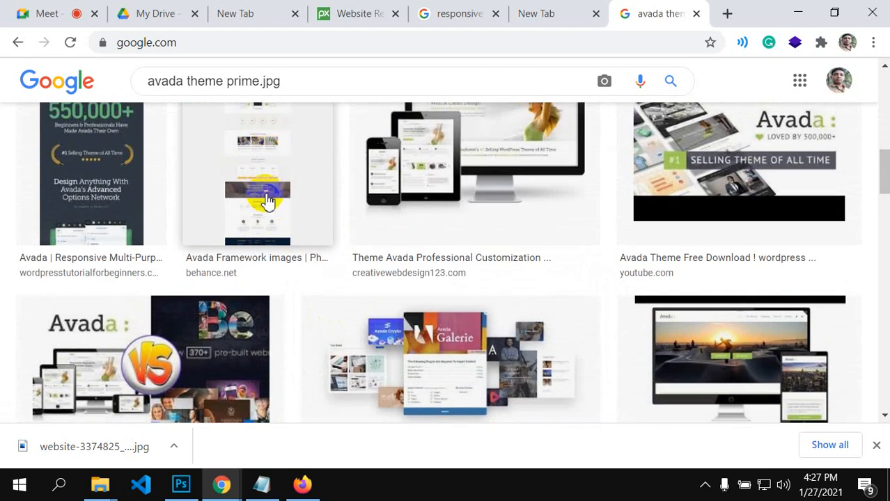
# Step: Filter the Avada image results to show only large images
pyautogui.scroll(6, 328, 234)
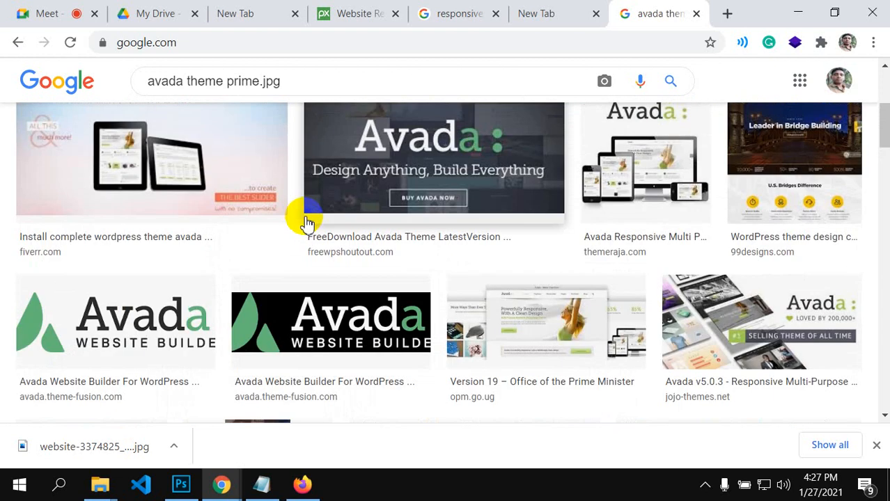
pyautogui.scroll(3, 315, 244)
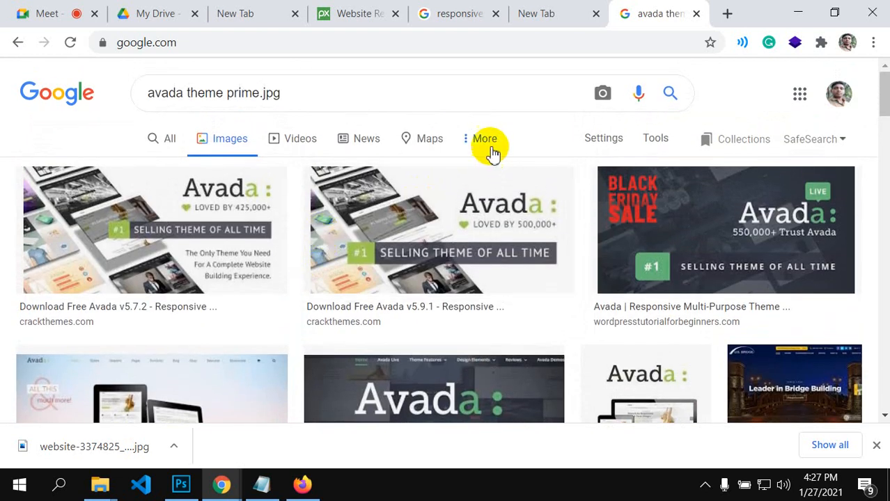
pyautogui.click(487, 143)
pyautogui.click(667, 140)
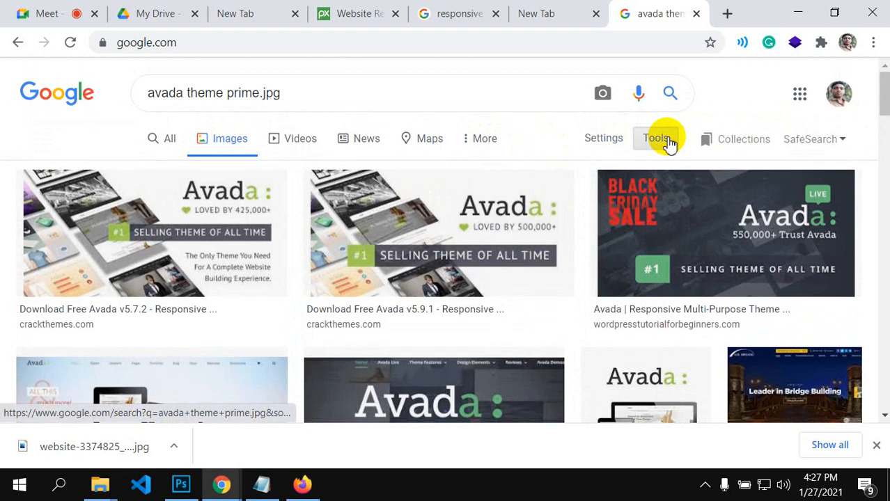
pyautogui.click(155, 171)
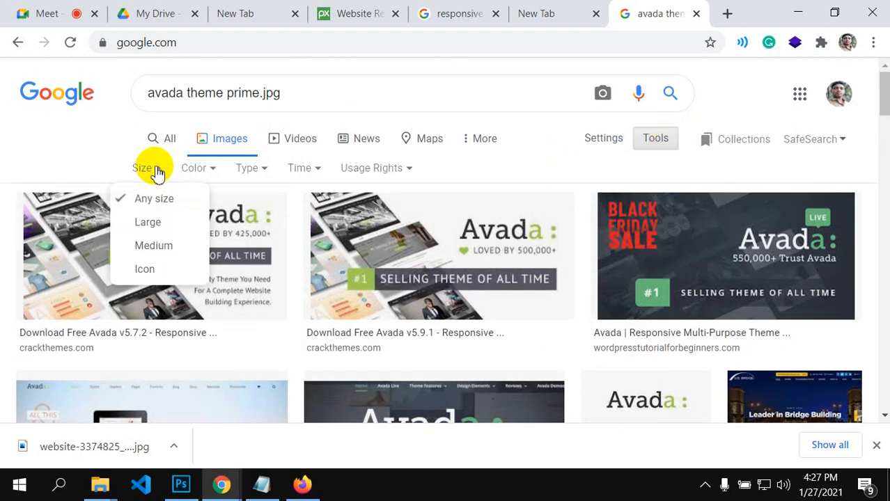
pyautogui.click(155, 224)
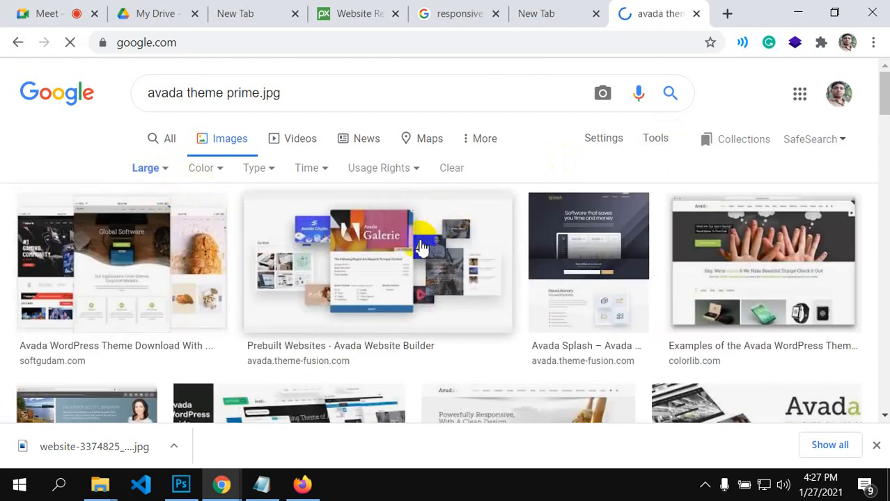
# Step: Look through the large Avada image results for a theme screenshot or device mockup suited to the gig cover
pyautogui.scroll(-3, 422, 247)
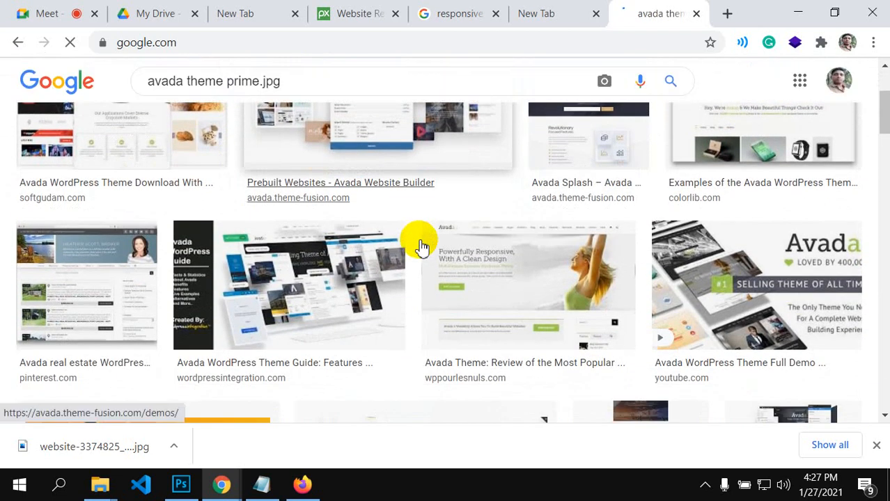
pyautogui.scroll(-3, 421, 244)
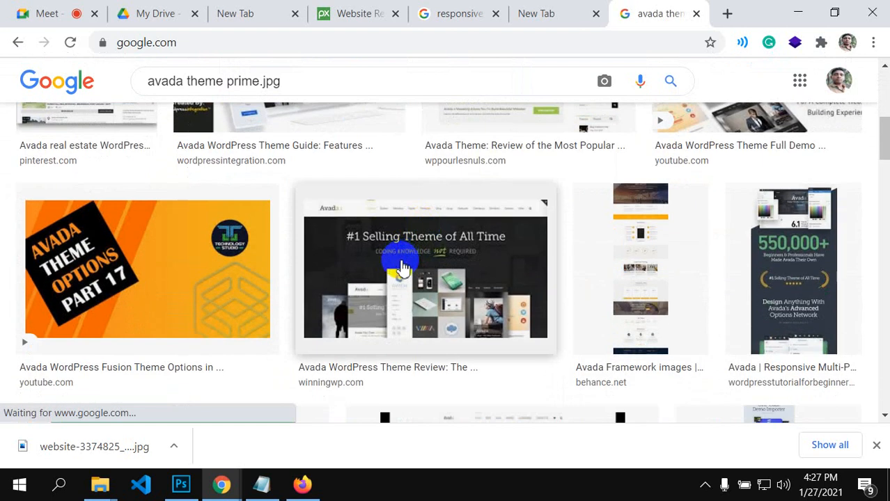
pyautogui.scroll(-4, 404, 265)
pyautogui.scroll(-4, 431, 257)
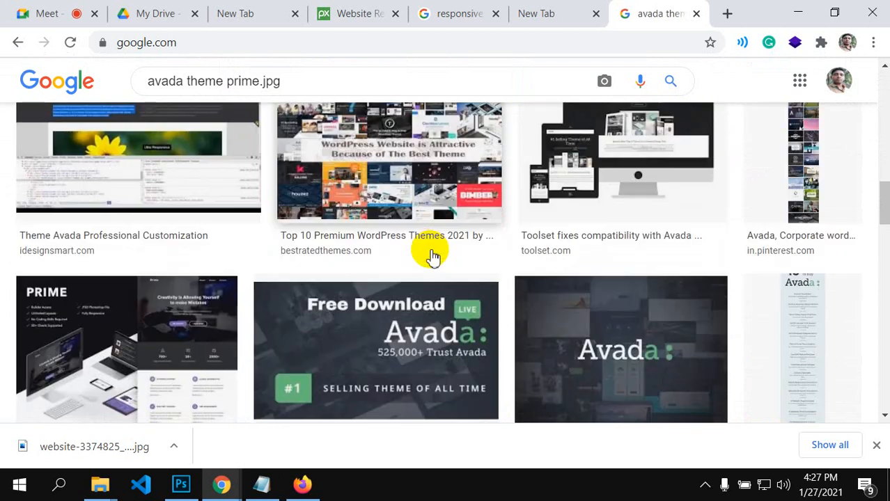
pyautogui.scroll(-6, 431, 256)
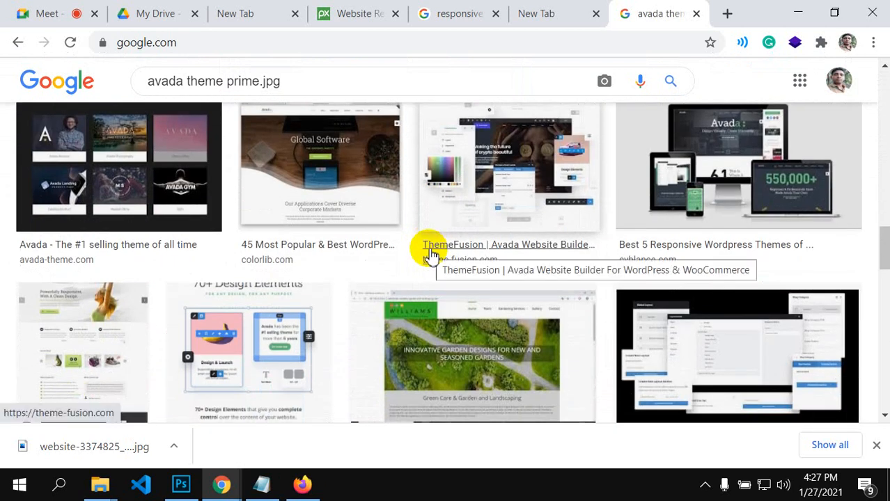
pyautogui.scroll(3, 369, 230)
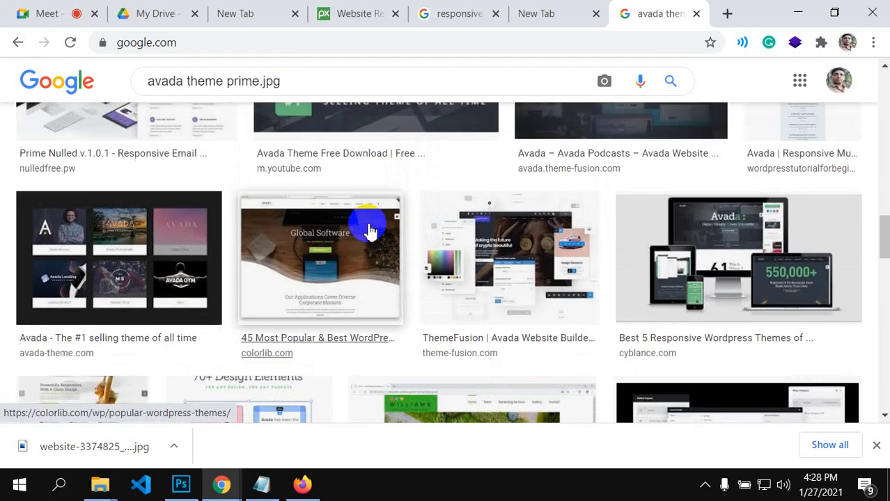
pyautogui.scroll(10, 383, 230)
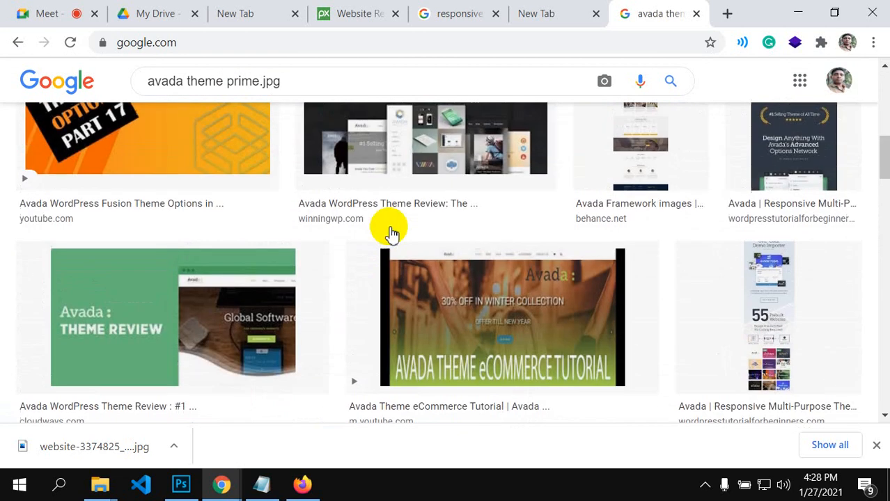
pyautogui.scroll(4, 386, 232)
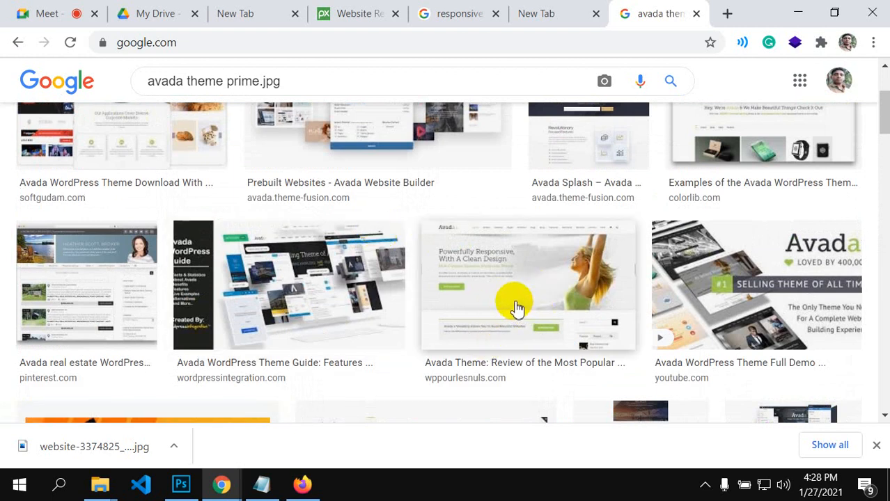
pyautogui.scroll(3, 517, 308)
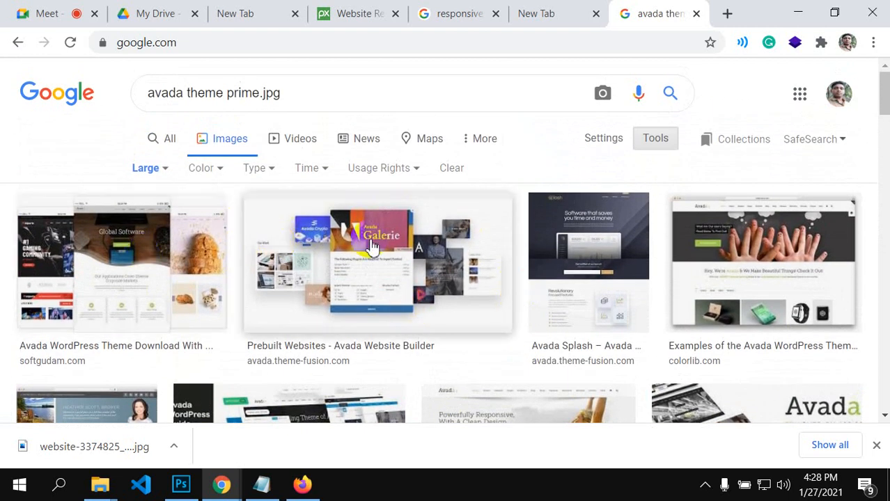
# Step: Clear the Avada query from the image search and dismiss the search suggestions
pyautogui.moveTo(300, 87); pyautogui.dragTo(138, 88)
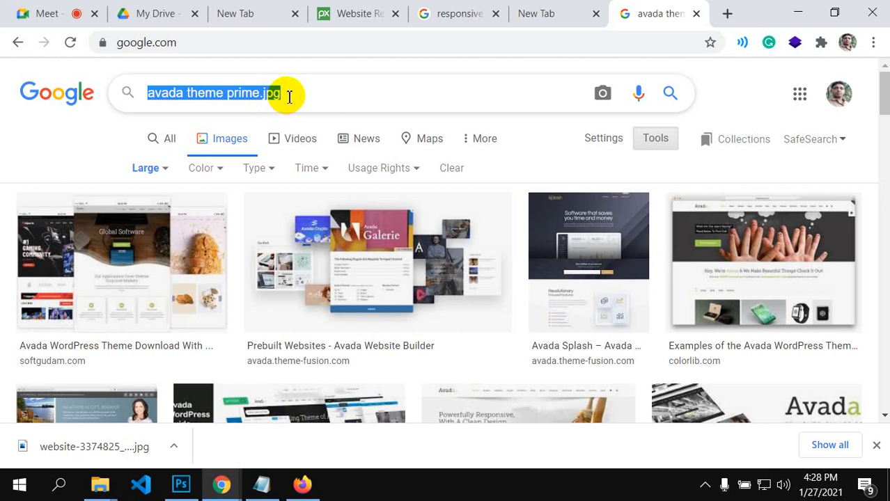
pyautogui.press('BackSpace')
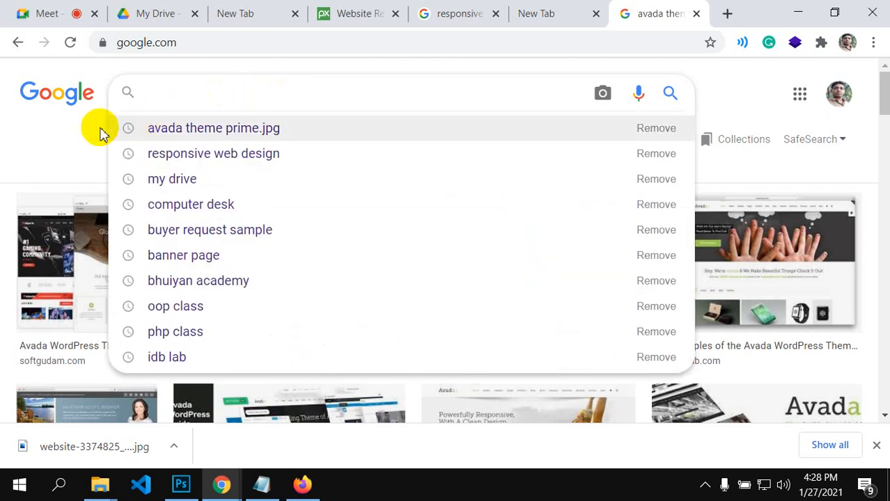
pyautogui.click(56, 135)
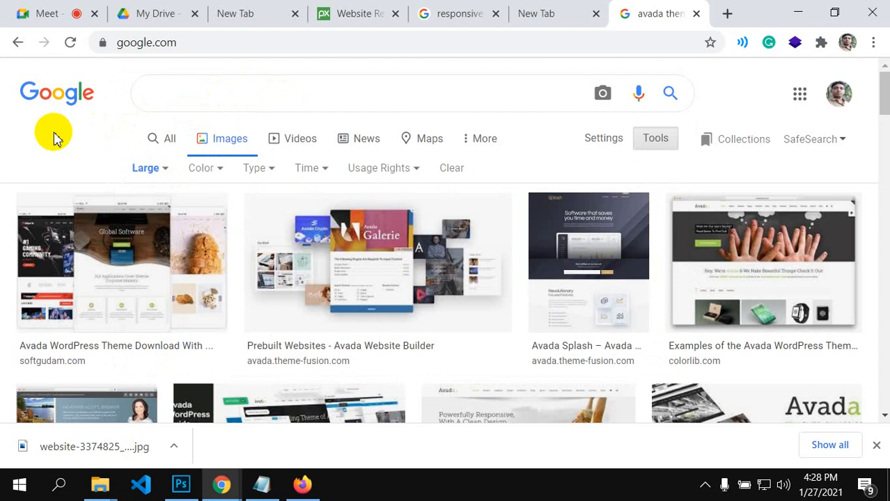